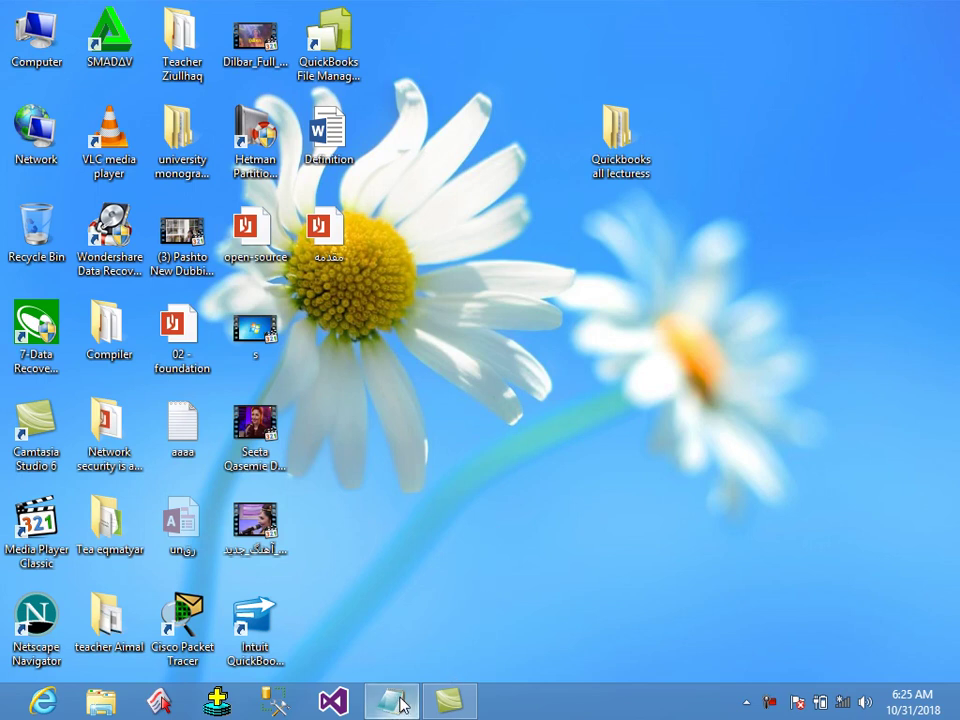
# In the Qb lecture 2nd note, write that opening QuickBooks first requires creating a company for yourself.
pyautogui.click(392, 700)
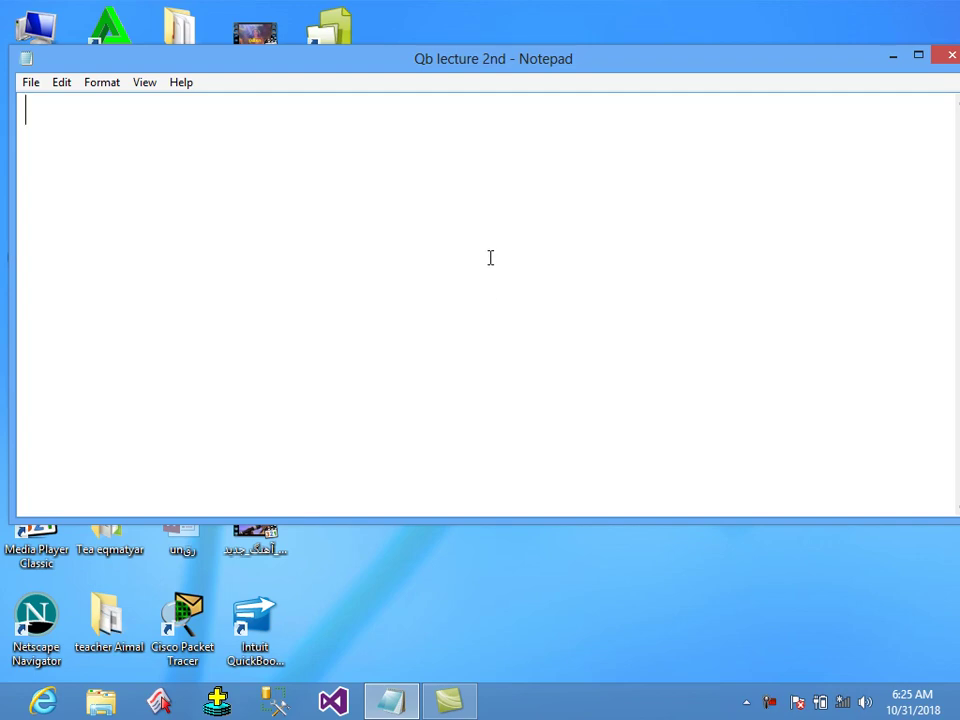
pyautogui.write('Note ')
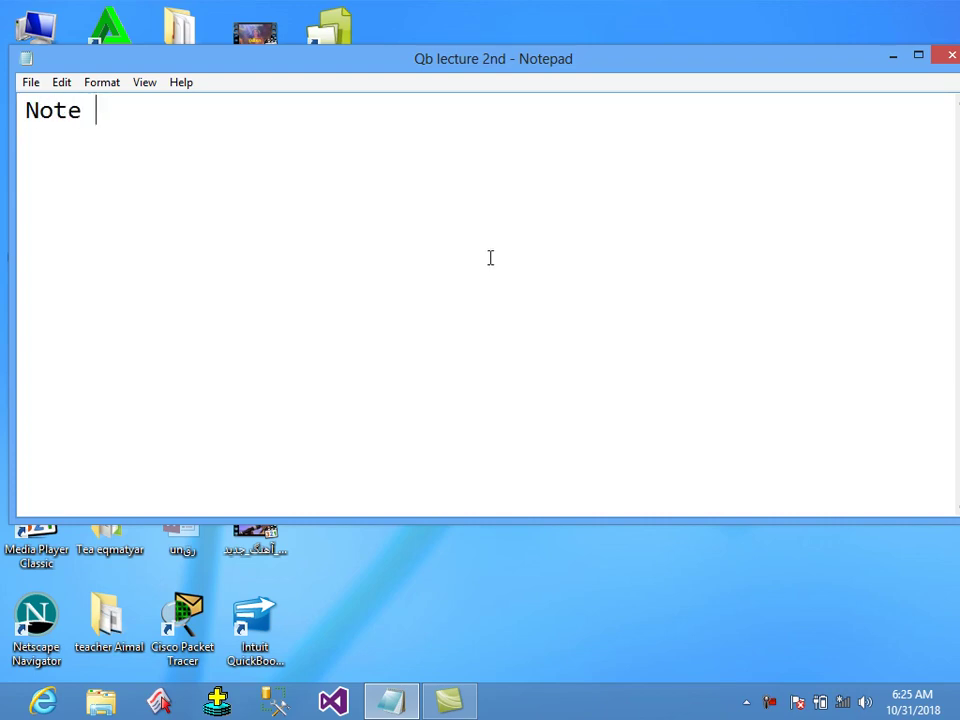
pyautogui.write(':- always re')
pyautogui.press('BackSpace')
pyautogui.write('re')
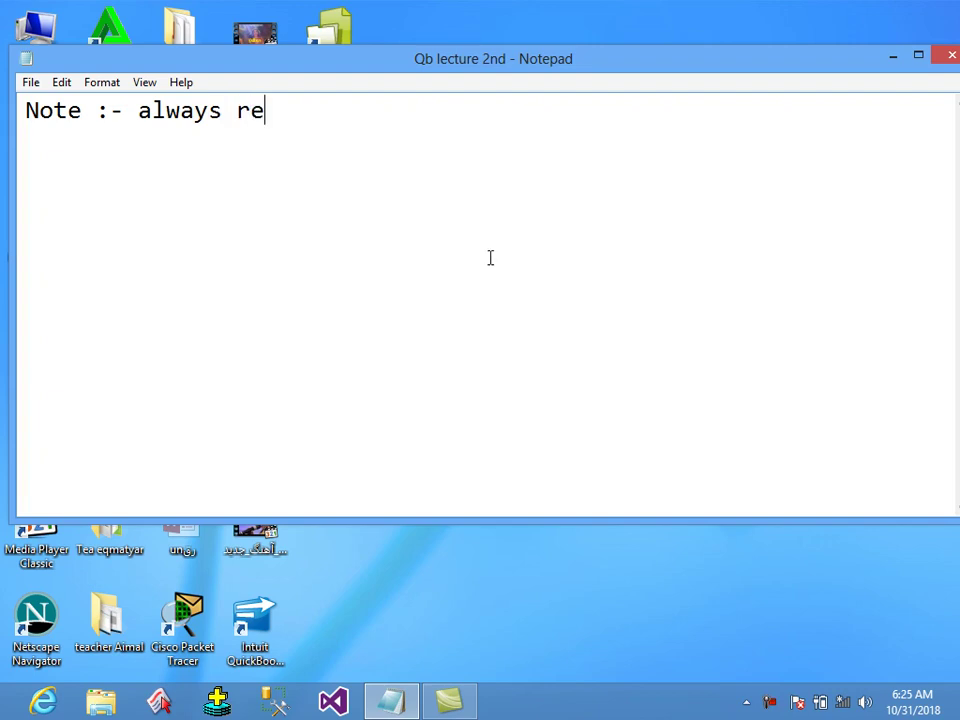
pyautogui.write('membver')
pyautogui.press('BackSpace')
pyautogui.press('BackSpace')
pyautogui.press('BackSpace')
pyautogui.press('BackSpace')
pyautogui.write('er an')
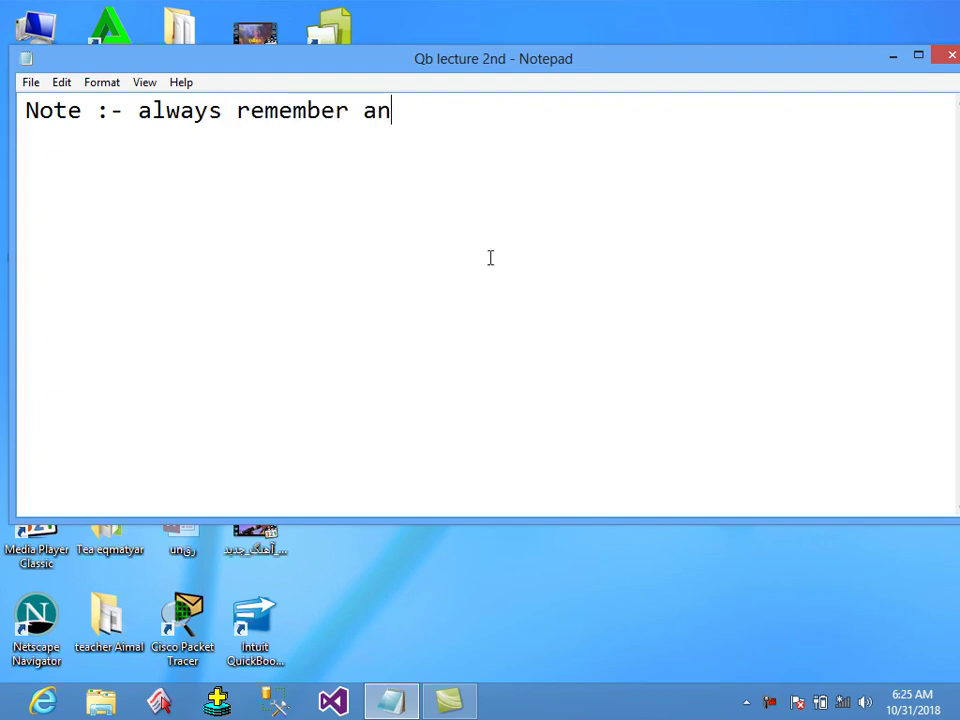
pyautogui.write('d alwasy keep in')
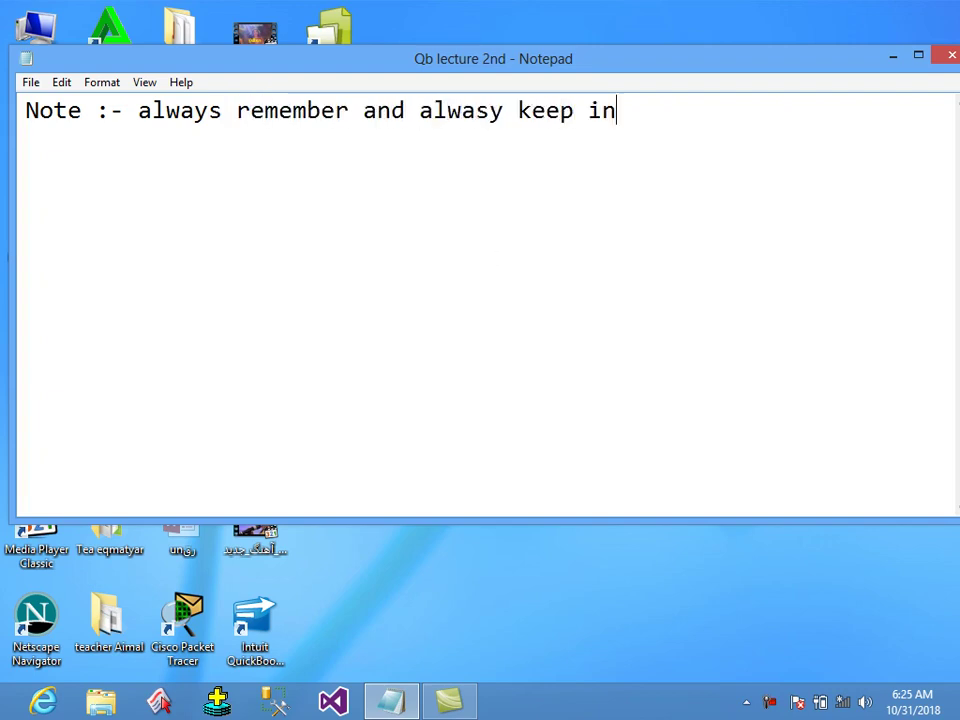
pyautogui.write(' mind that if ')
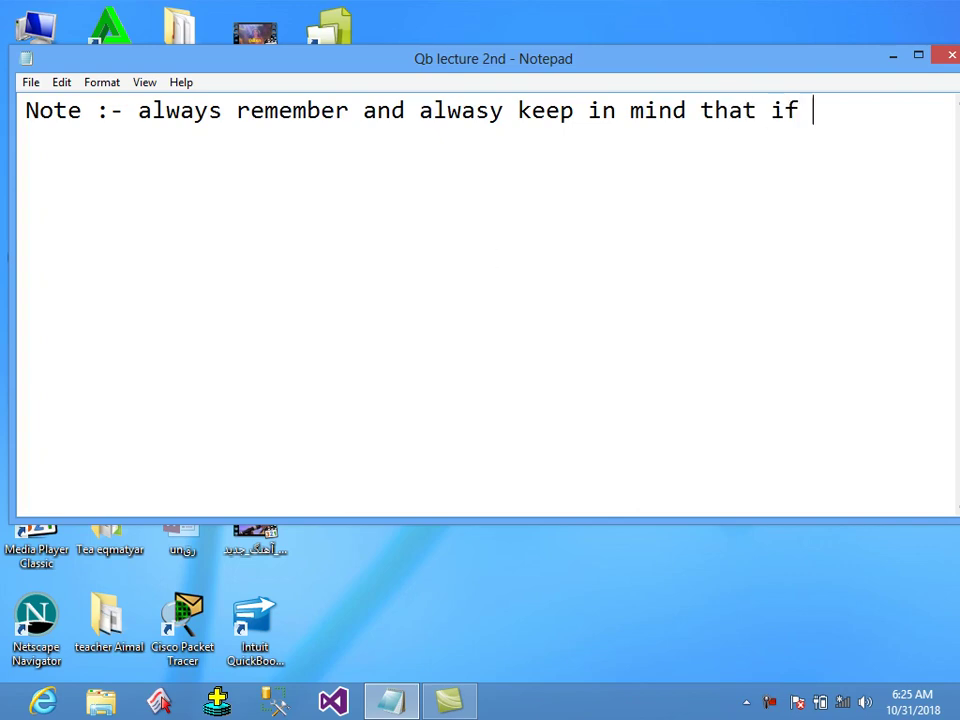
pyautogui.write('you want to open')
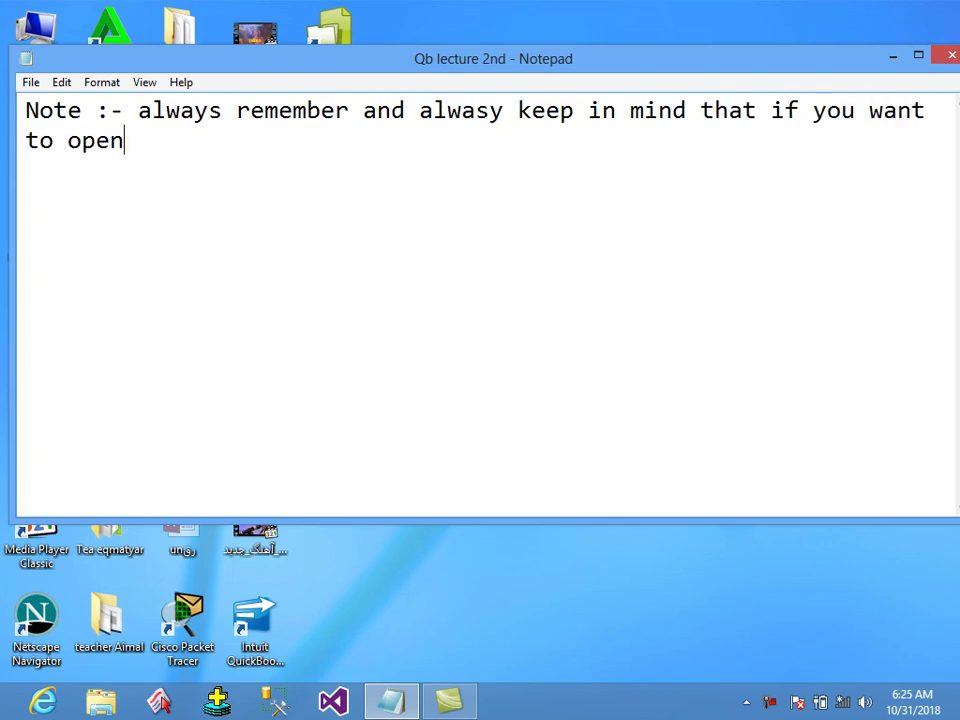
pyautogui.write(' quick book')
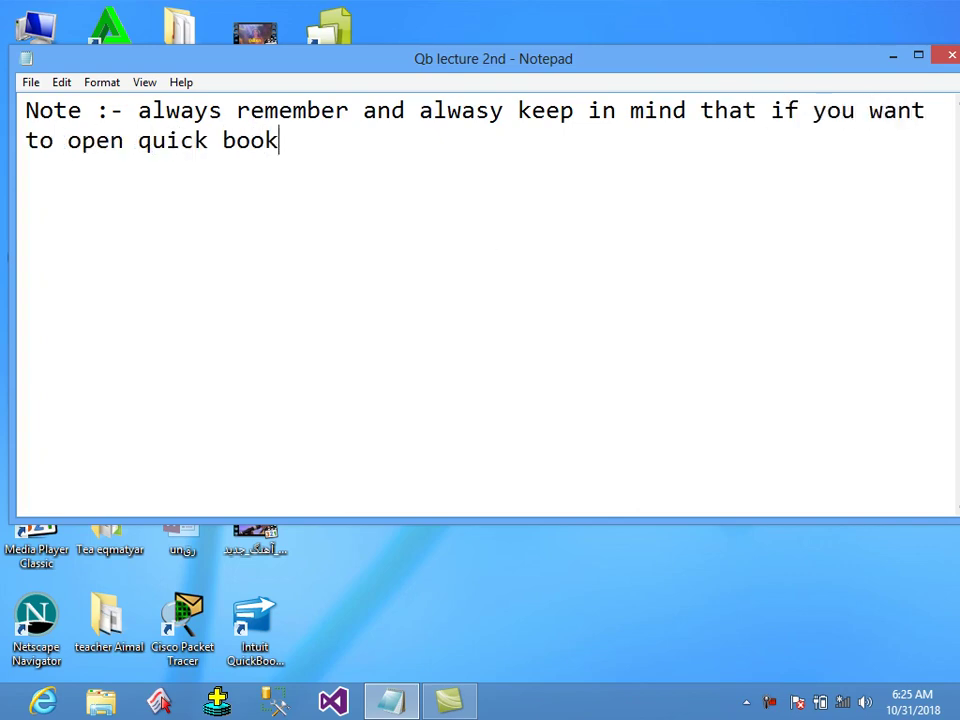
pyautogui.write(' foi')
pyautogui.press('BackSpace')
pyautogui.press('BackSpace')
pyautogui.write('irst')
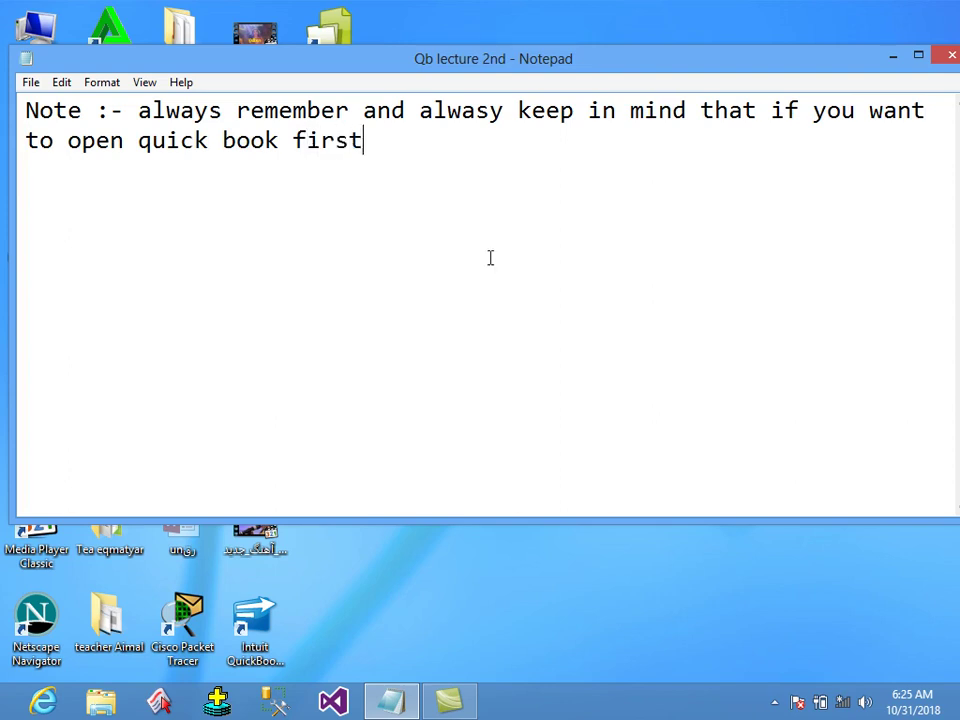
pyautogui.write(' of all you have ')
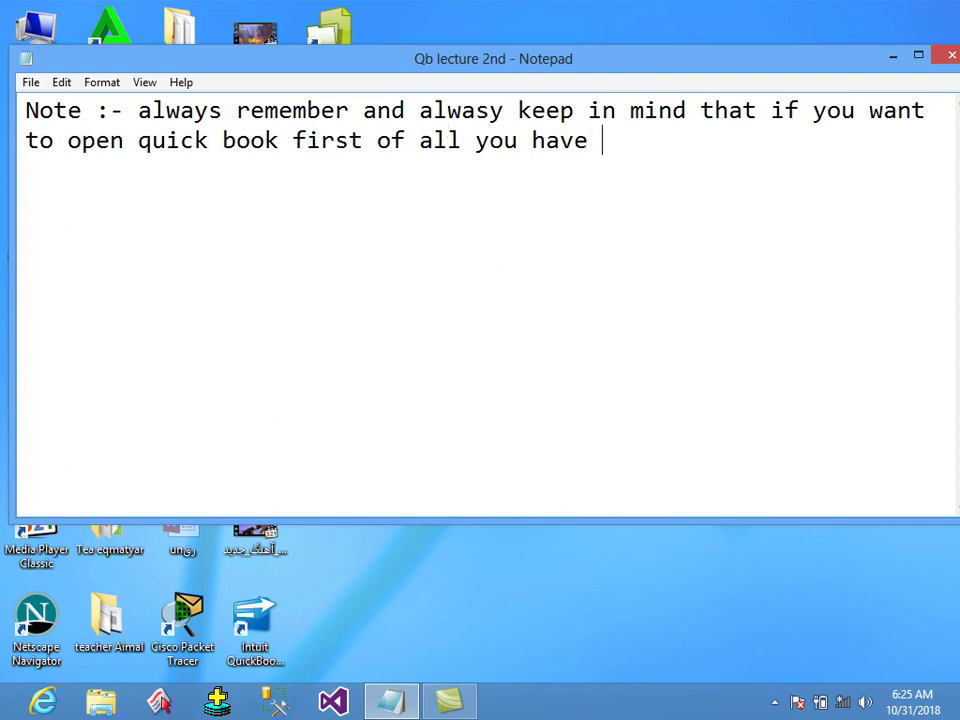
pyautogui.write('to create a compny f')
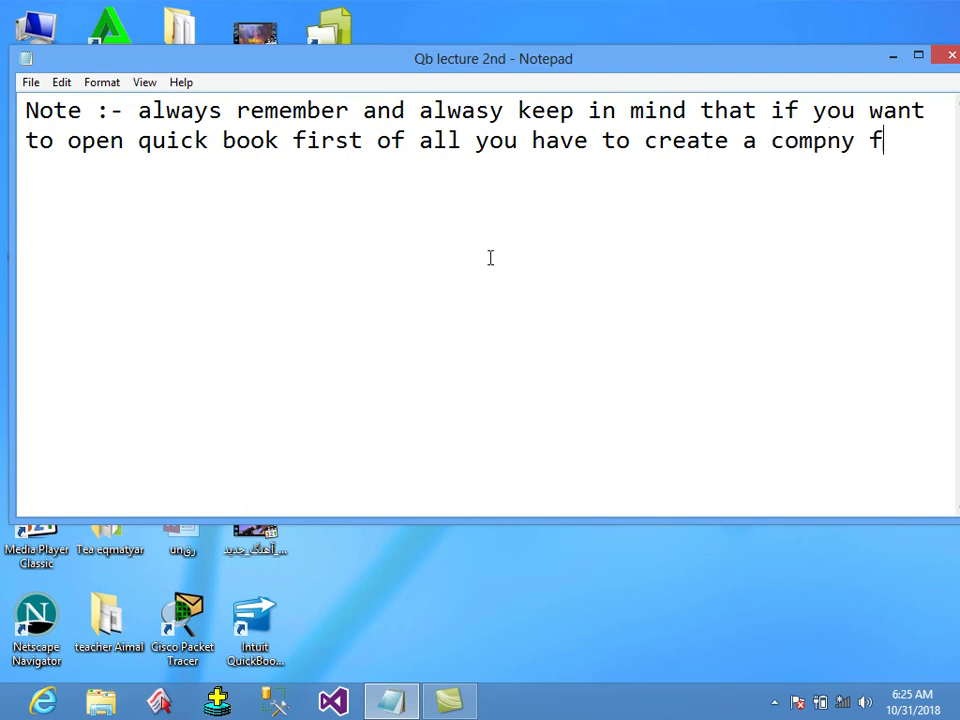
pyautogui.write('or your self')
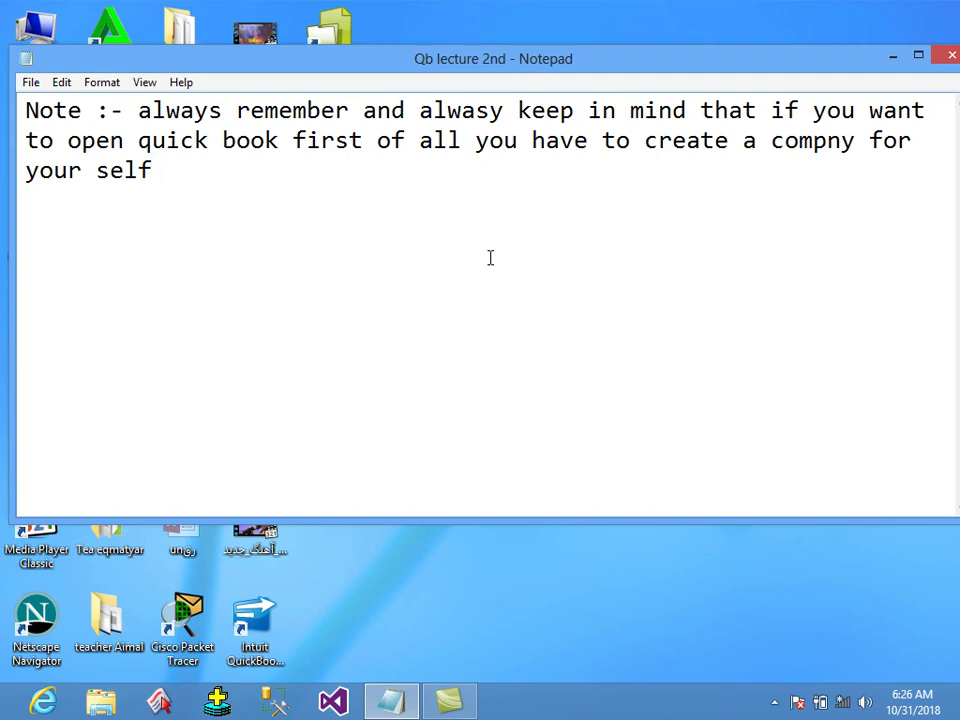
# End the sentence and add the heading 'How to create company in quickbook ?'.
pyautogui.write('.')
pyautogui.press('Return')
pyautogui.press('Return')
pyautogui.write('How t')
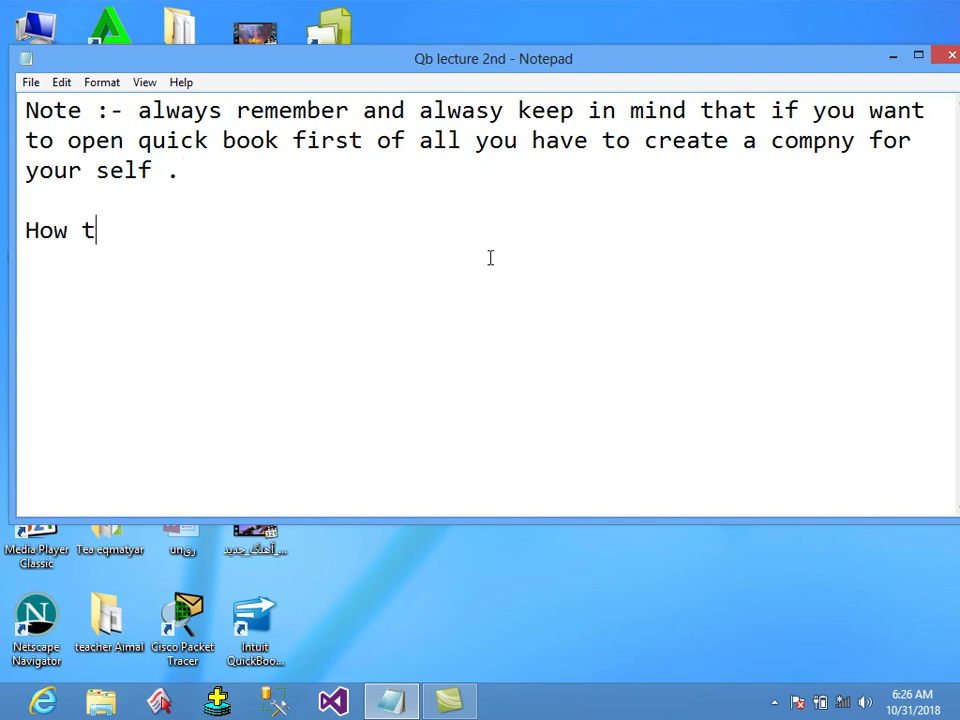
pyautogui.write('o create copan')
pyautogui.press('BackSpace')
pyautogui.press('BackSpace')
pyautogui.press('BackSpace')
pyautogui.write('mpany in quickbook ?')
# Add a 'steps' list whose first bullet is 'double click on quickbook short cut on desktop'.
pyautogui.press('Return')
pyautogui.write('steps')
pyautogui.press('Return')
pyautogui.write('- ')
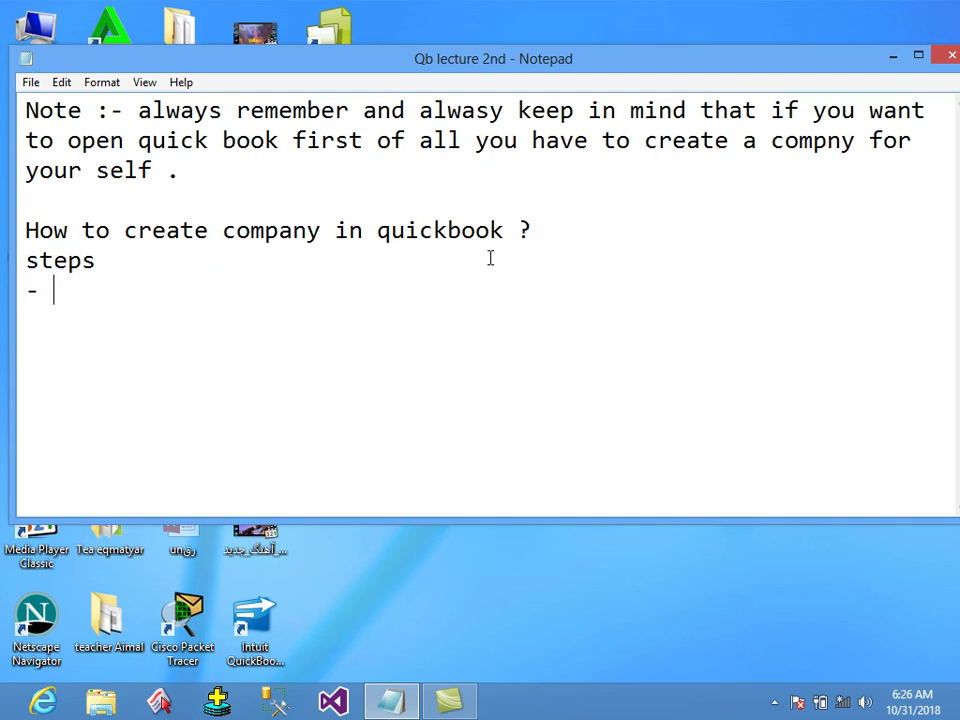
pyautogui.write('double cli9ck o')
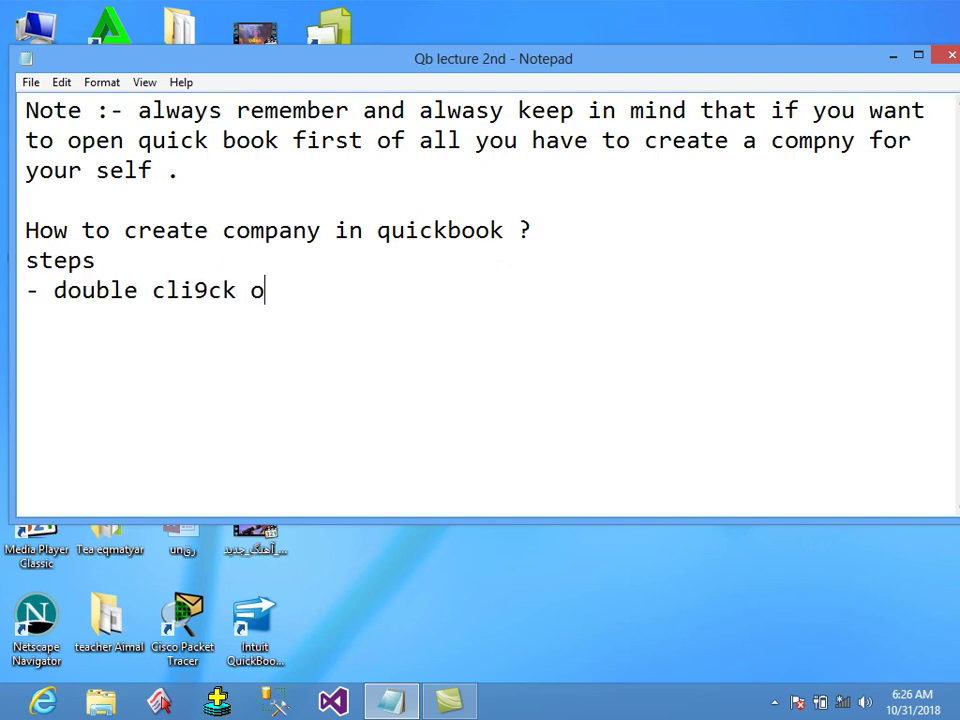
pyautogui.press('BackSpace')
pyautogui.press('BackSpace')
pyautogui.press('BackSpace')
pyautogui.press('BackSpace')
pyautogui.press('BackSpace')
pyautogui.write('ck on ')
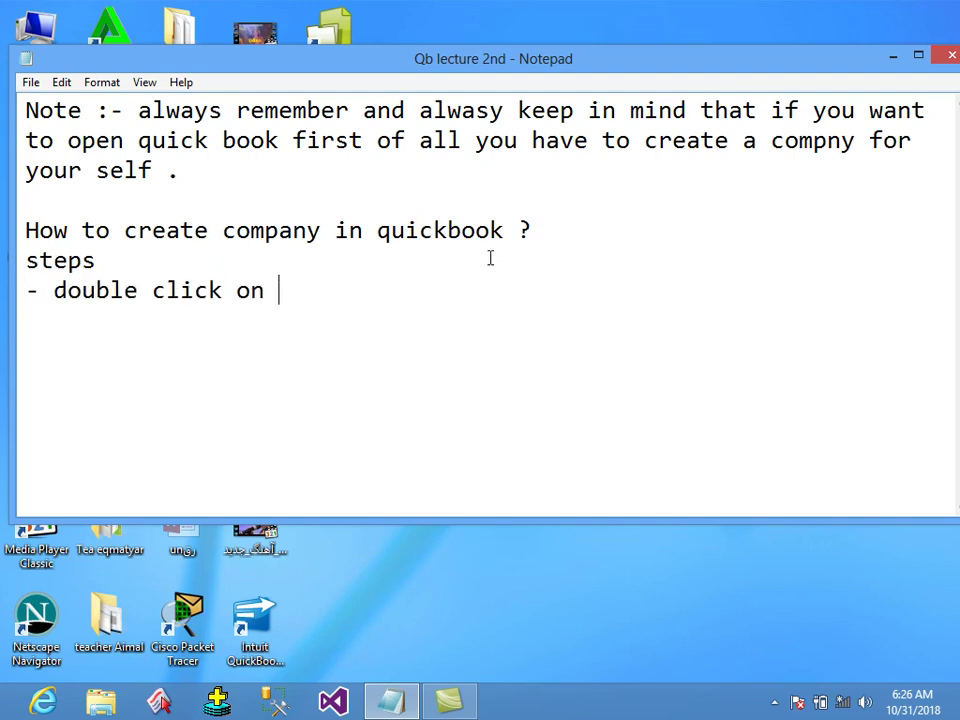
pyautogui.write('quickbook short ')
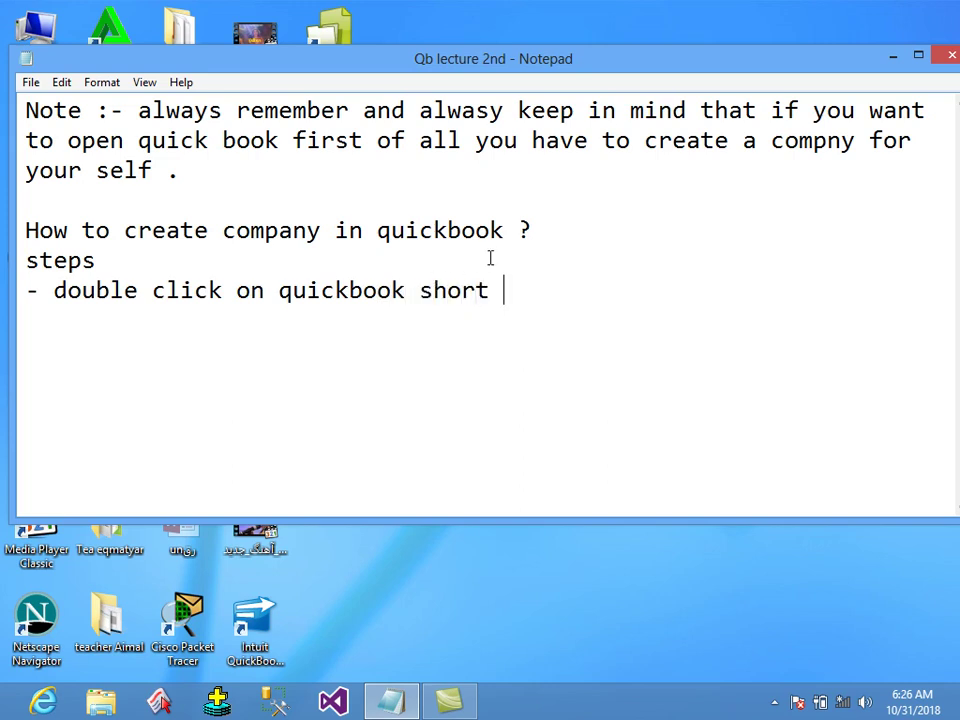
pyautogui.write('cut on desktop')
pyautogui.press('Return')
pyautogui.write('-')
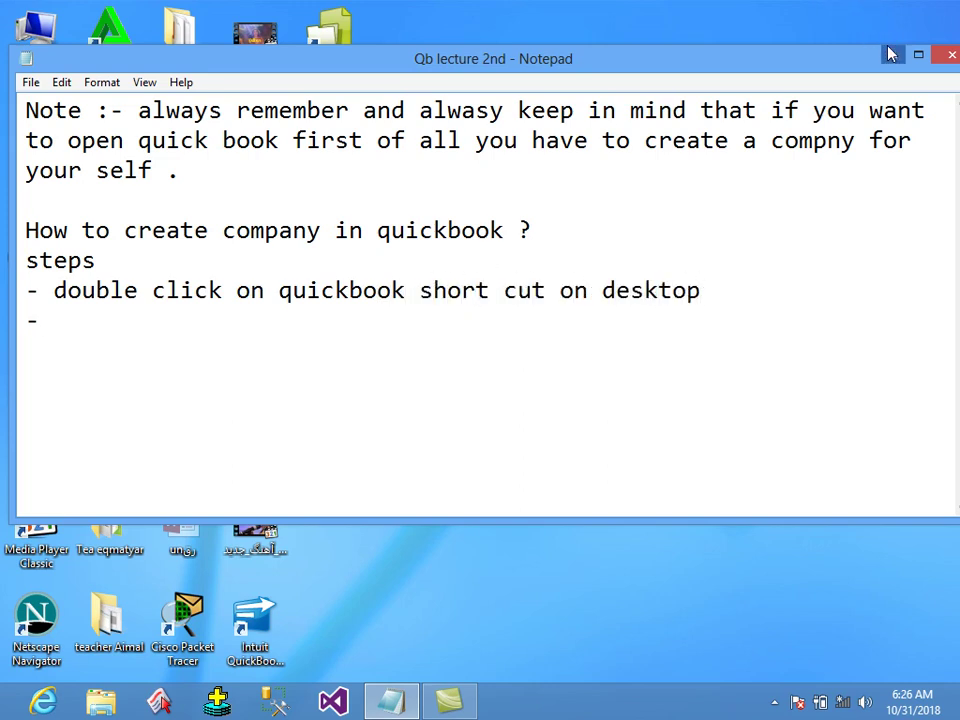
# Minimize Notepad and launch QuickBooks Enterprise from its desktop shortcut.
pyautogui.click(889, 54)
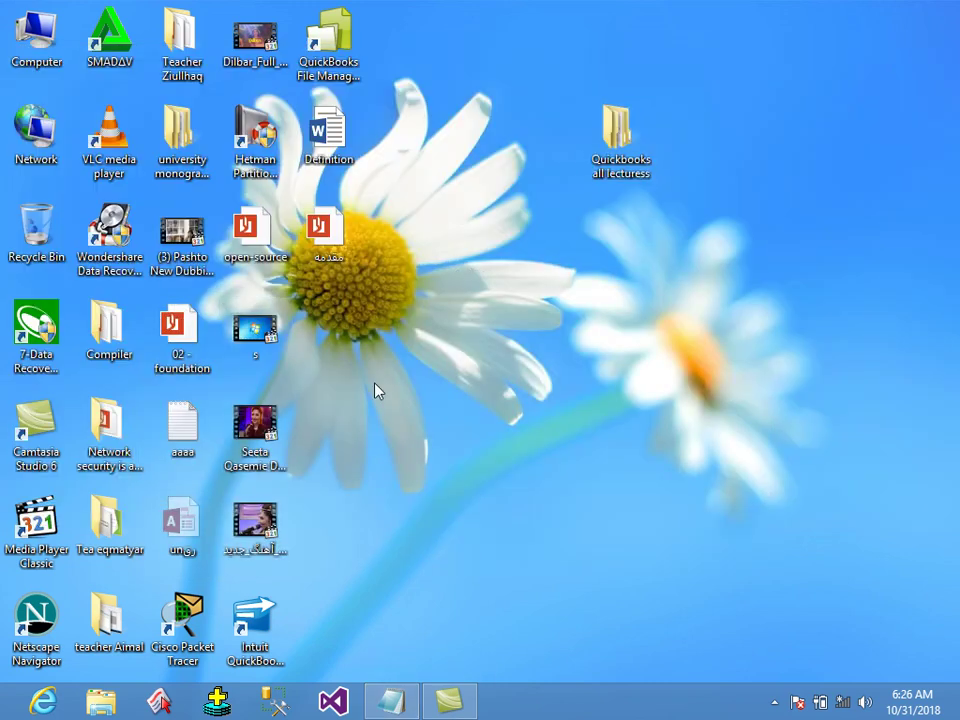
pyautogui.click(255, 622)
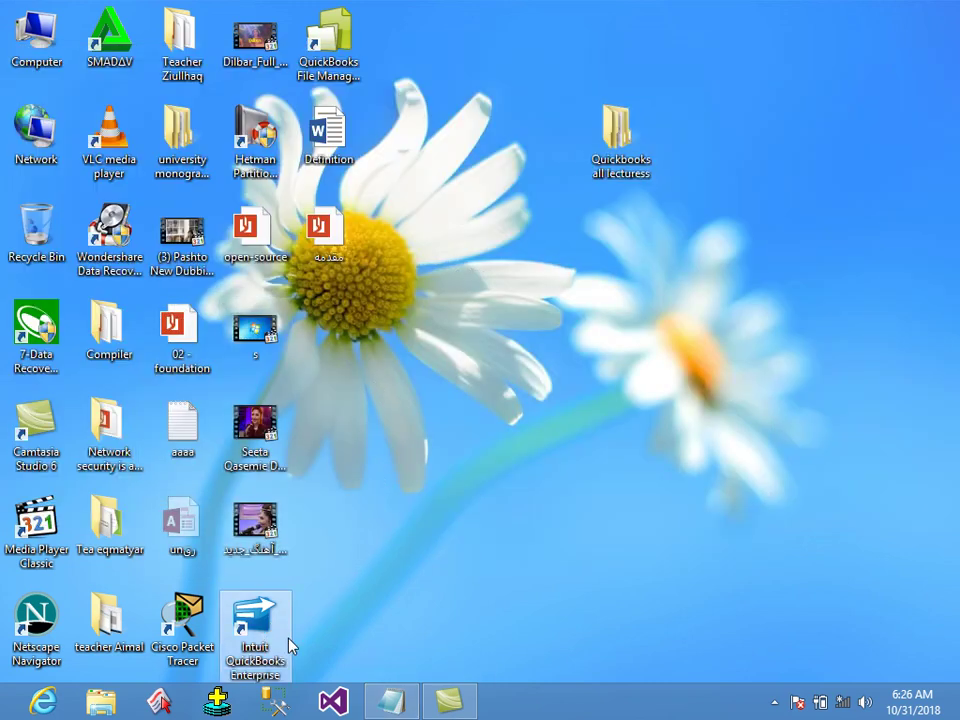
pyautogui.moveTo(280, 645); pyautogui.dragTo(425, 258)
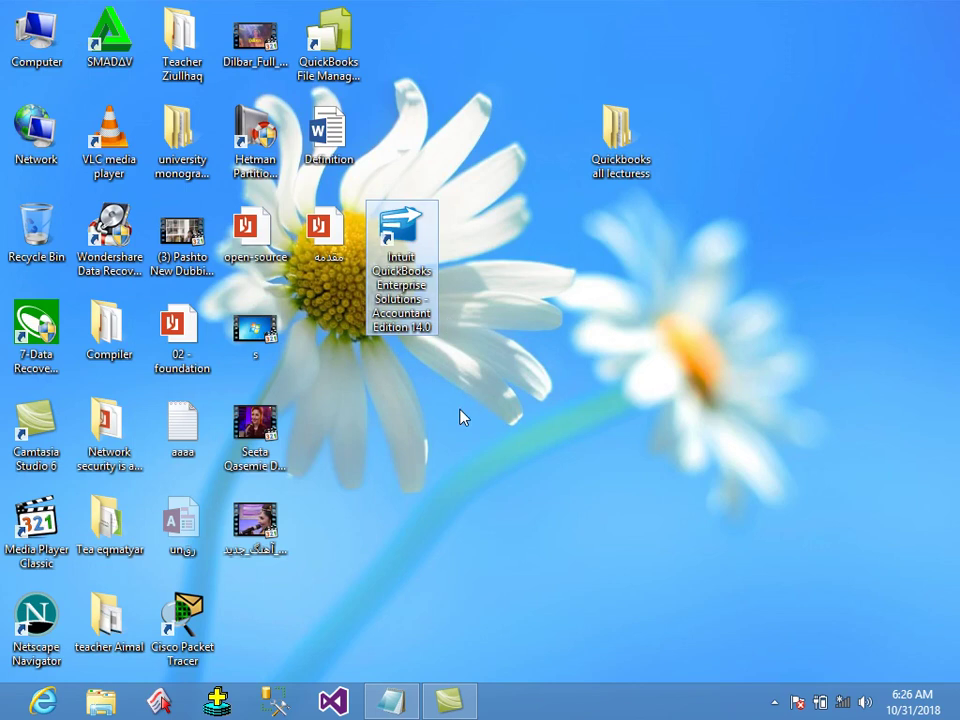
pyautogui.doubleClick(414, 240)
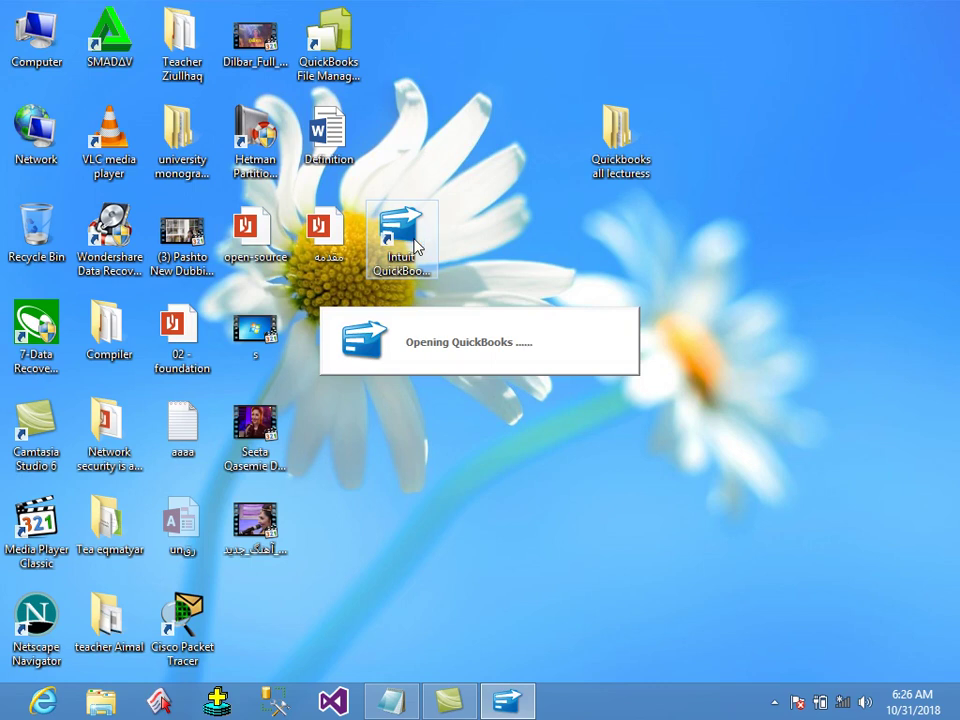
# Refresh the desktop repeatedly and reposition the shortcut while QuickBooks loads.
pyautogui.rightClick(775, 235)
pyautogui.click(809, 287)
pyautogui.rightClick(790, 221)
pyautogui.click(804, 272)
pyautogui.rightClick(790, 222)
pyautogui.click(806, 273)
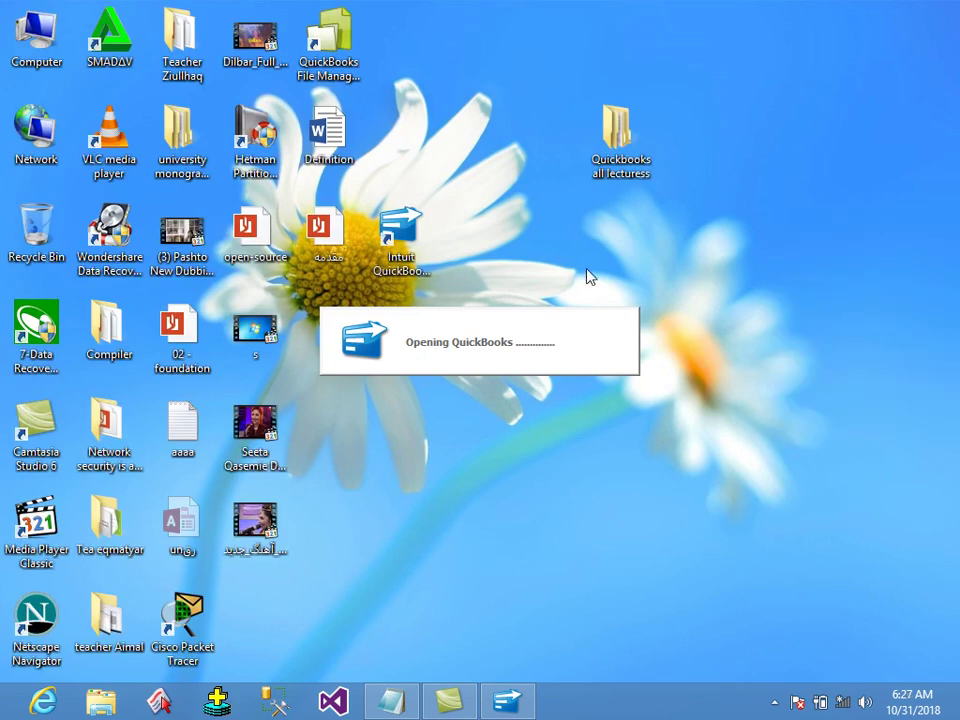
pyautogui.moveTo(400, 238); pyautogui.dragTo(320, 305)
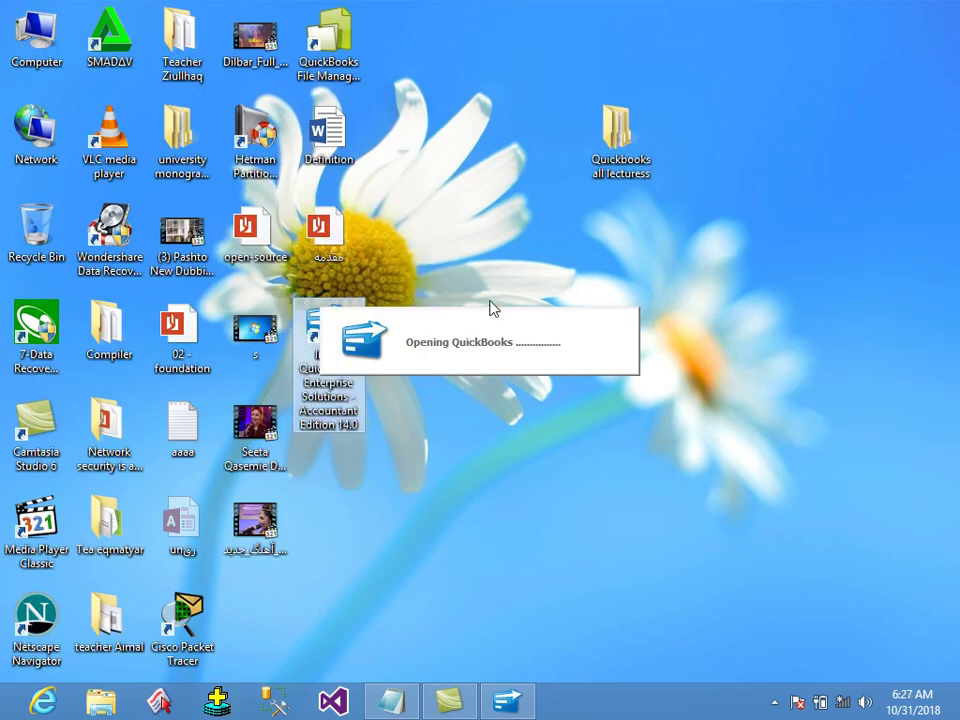
pyautogui.rightClick(685, 248)
pyautogui.click(735, 300)
pyautogui.rightClick(705, 254)
pyautogui.click(748, 310)
pyautogui.rightClick(774, 232)
pyautogui.click(832, 285)
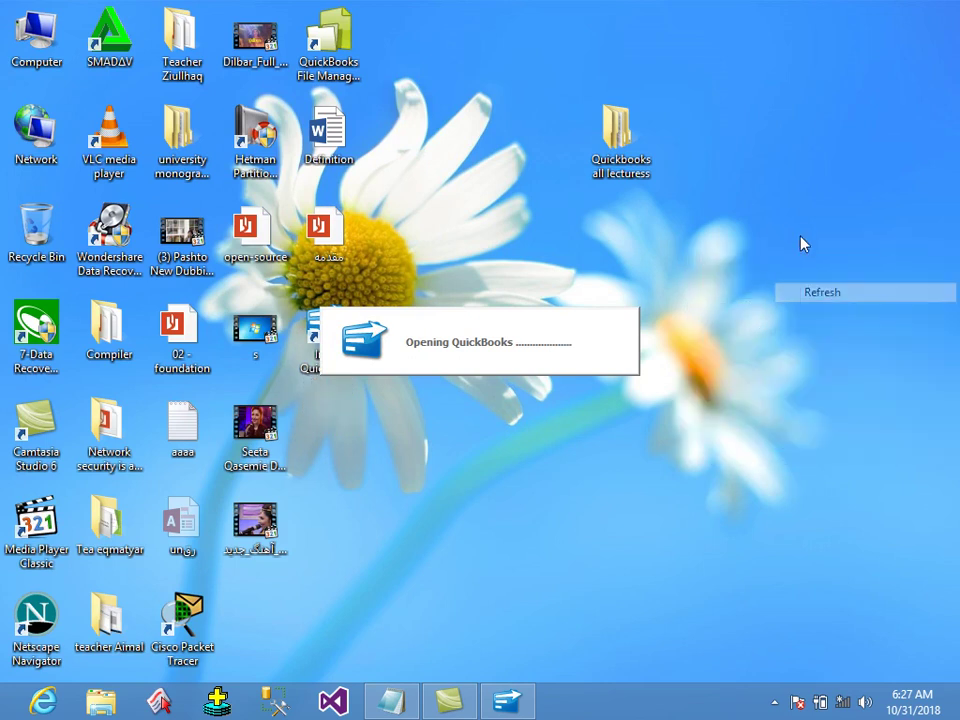
pyautogui.rightClick(774, 232)
pyautogui.click(838, 285)
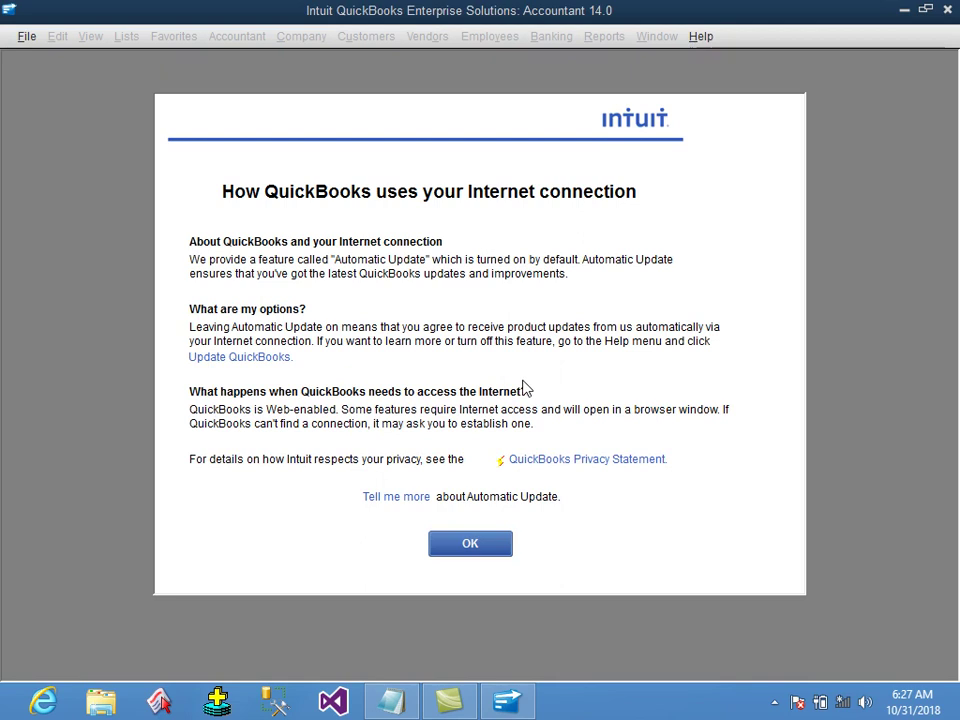
# Dismiss the 'How QuickBooks uses your Internet connection' notice with OK.
pyautogui.click(491, 543)
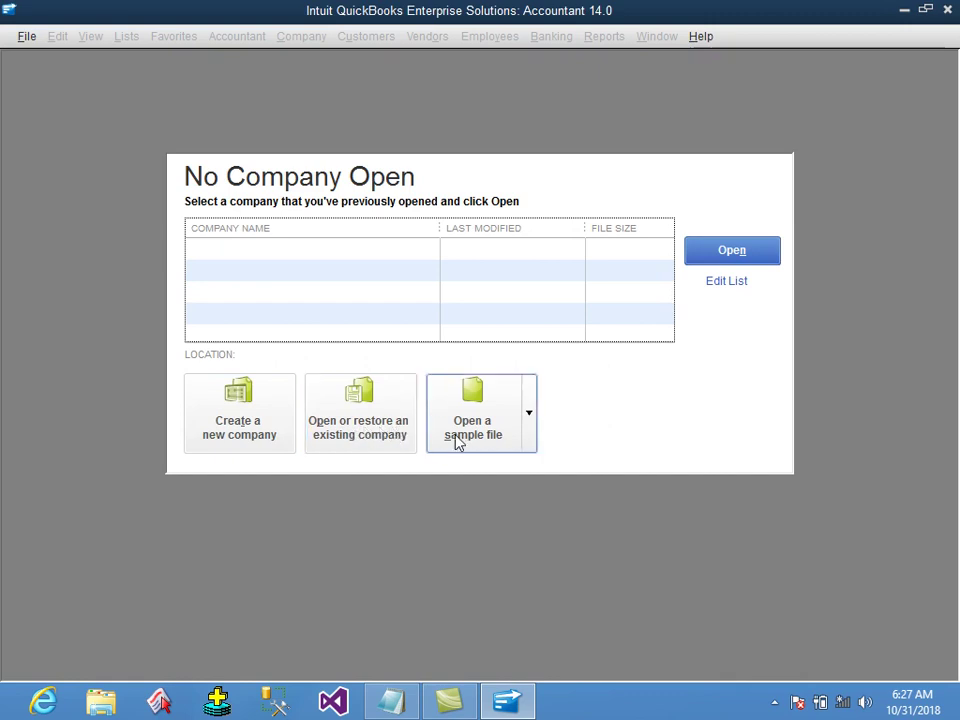
# Note that there are three commands: a- create a new company, b- open an existing company, c- open.
pyautogui.click(413, 706)
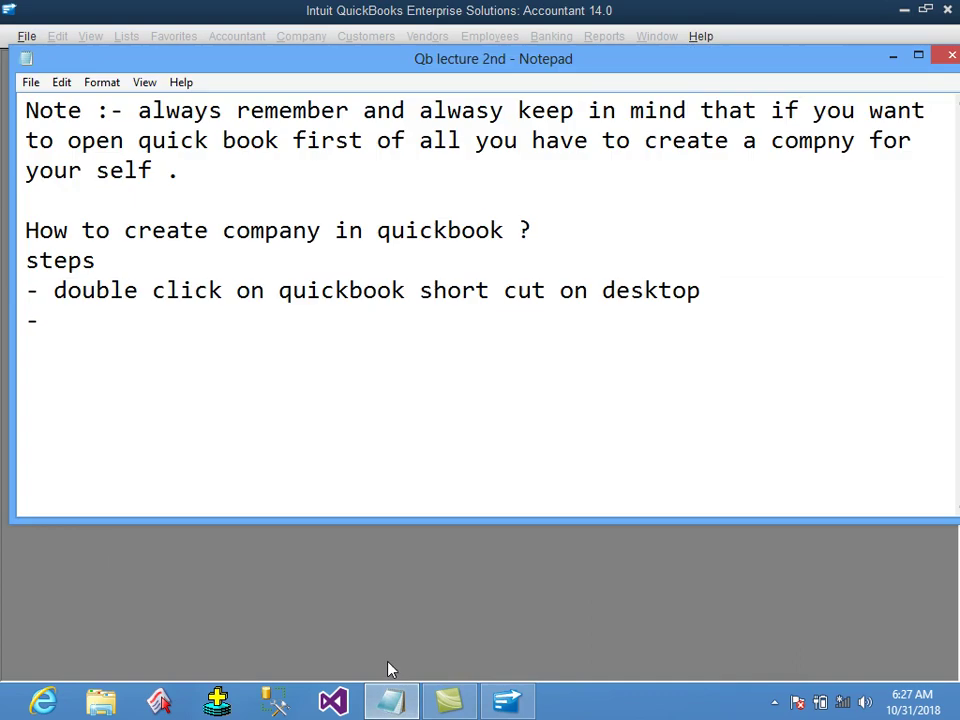
pyautogui.press('BackSpace')
pyautogui.press('BackSpace')
pyautogui.write('there will be thre')
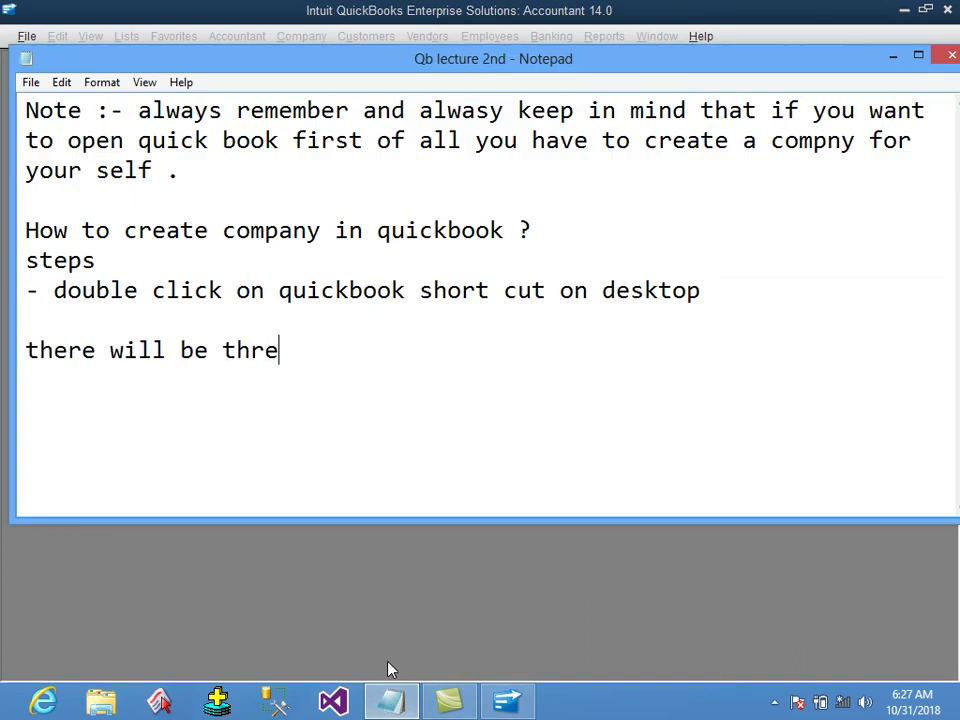
pyautogui.write('e commands')
pyautogui.press('Return')
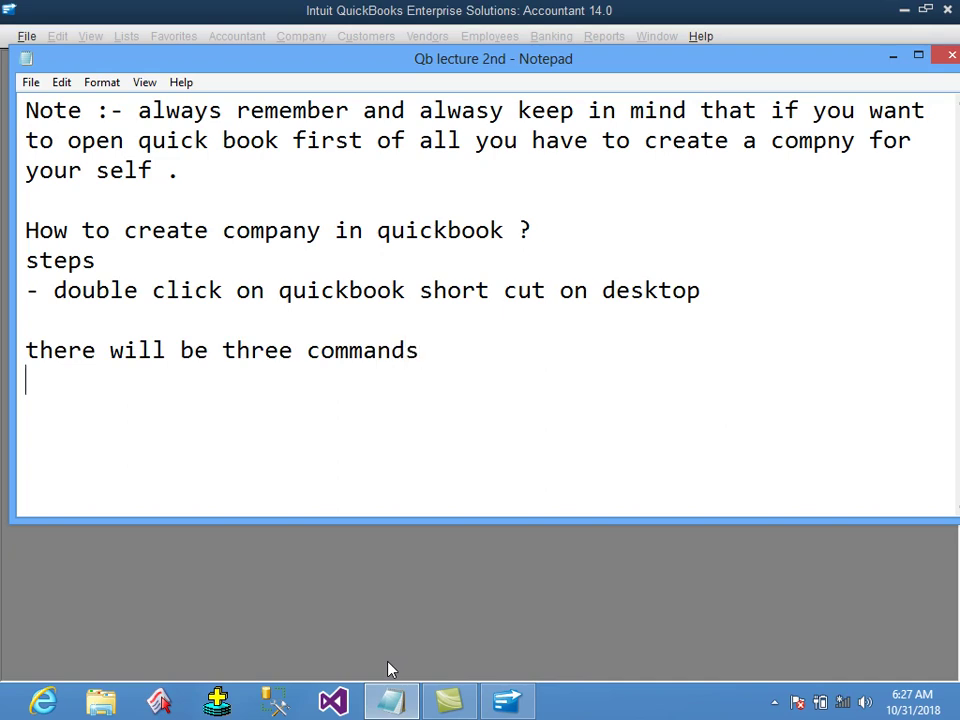
pyautogui.write('a- create a new')
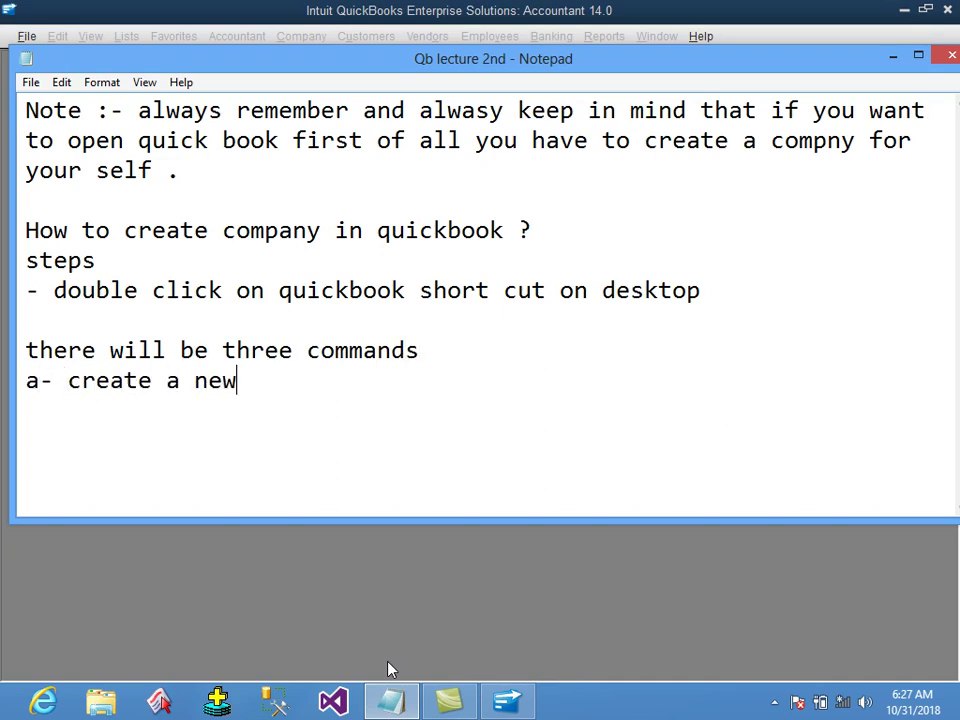
pyautogui.write(' company')
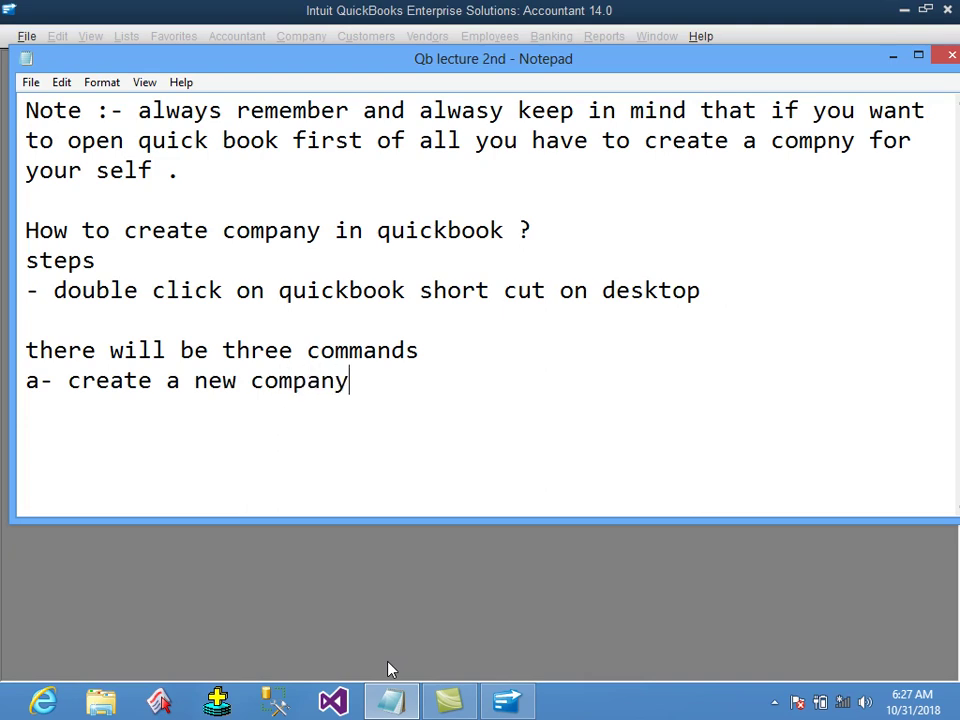
pyautogui.press('Return')
pyautogui.write('b- open anex')
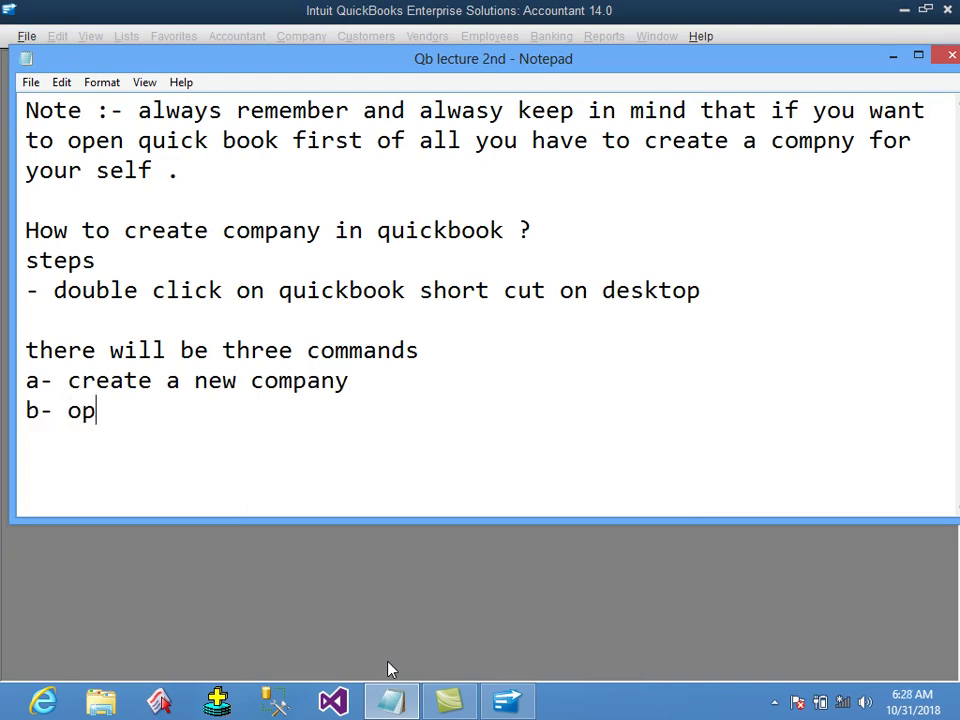
pyautogui.press('BackSpace')
pyautogui.write('e')
pyautogui.press('BackSpace')
pyautogui.press('BackSpace')
pyautogui.press('BackSpace')
pyautogui.write('exisiting company')
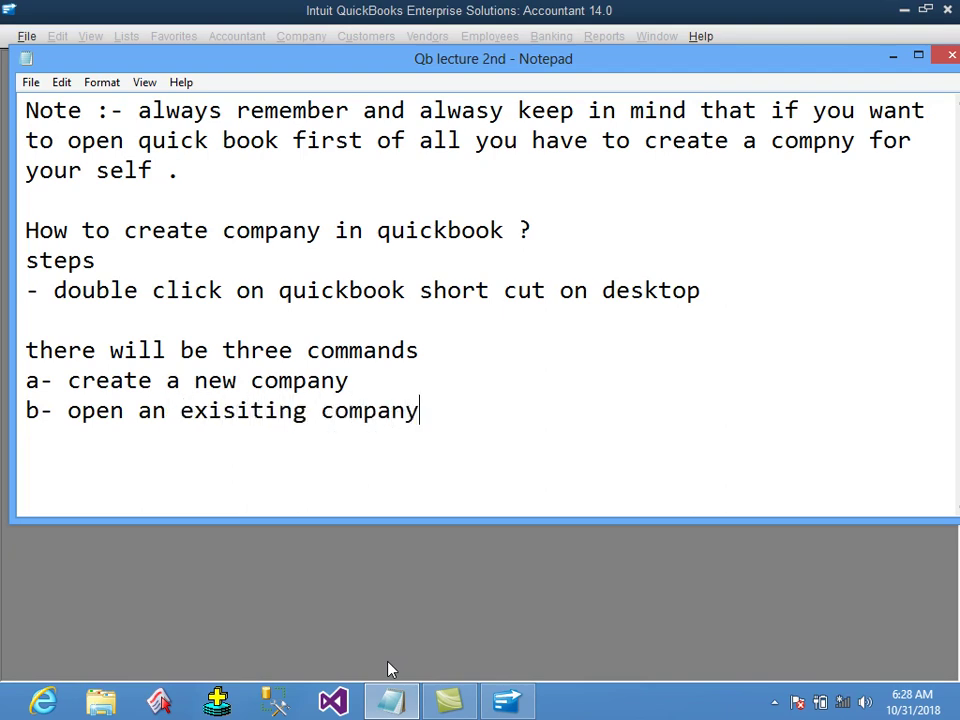
pyautogui.press('Return')
pyautogui.write('c- ')
pyautogui.write('open')
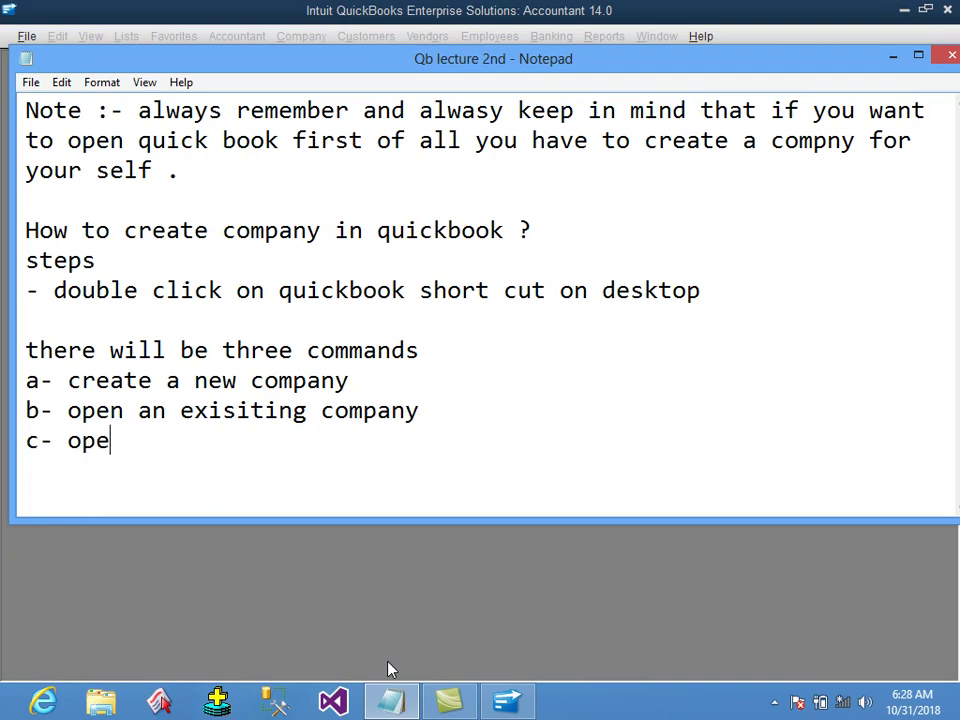
# Check QuickBooks' start options, then complete the third command as 'open a simple file'.
pyautogui.click(377, 8)
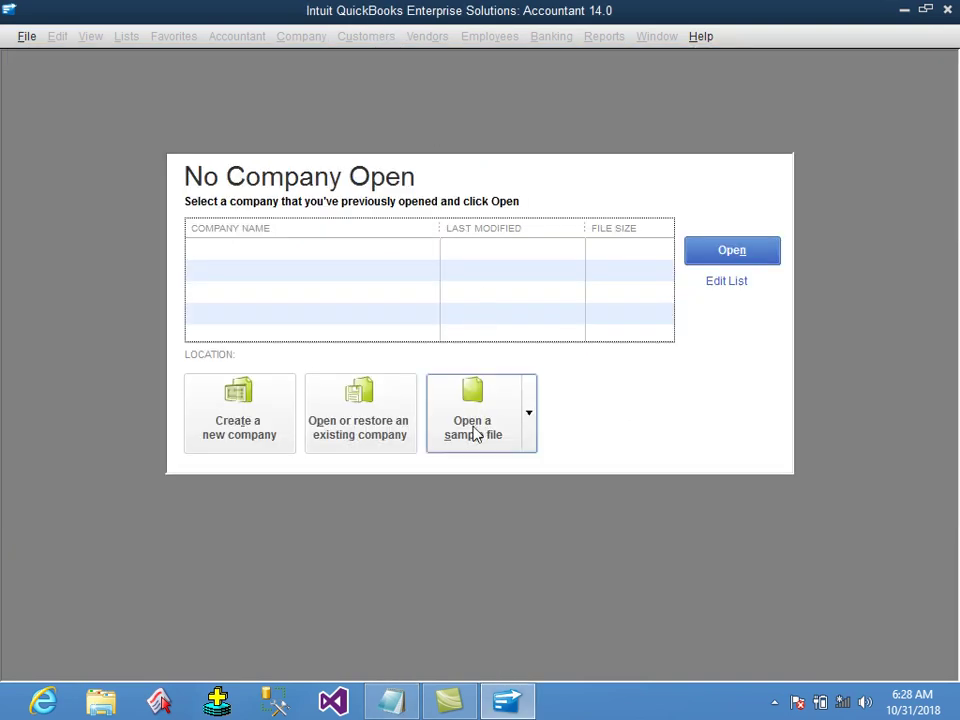
pyautogui.click(379, 711)
pyautogui.write('a ')
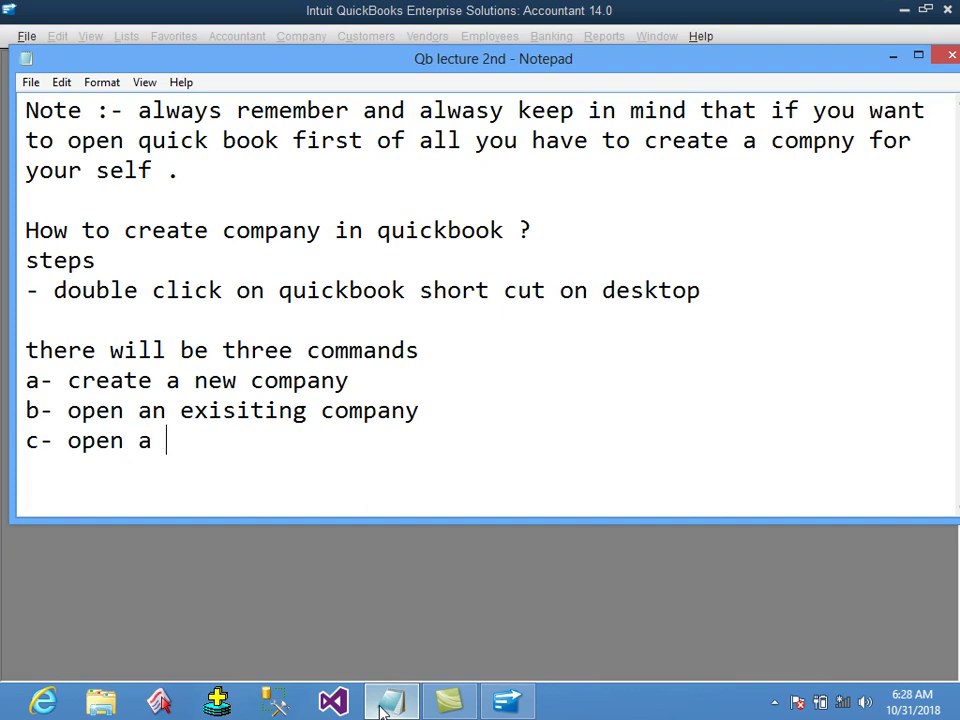
pyautogui.write('simple ile')
pyautogui.press('BackSpace')
pyautogui.press('BackSpace')
pyautogui.press('BackSpace')
pyautogui.write('file')
# Explain 'a- create a new company' as creating a fresh company for ourselves.
pyautogui.press('Return')
pyautogui.press('Return')
pyautogui.write('a- create')
pyautogui.press('BackSpace')
pyautogui.press('BackSpace')
pyautogui.write('ate a new company')
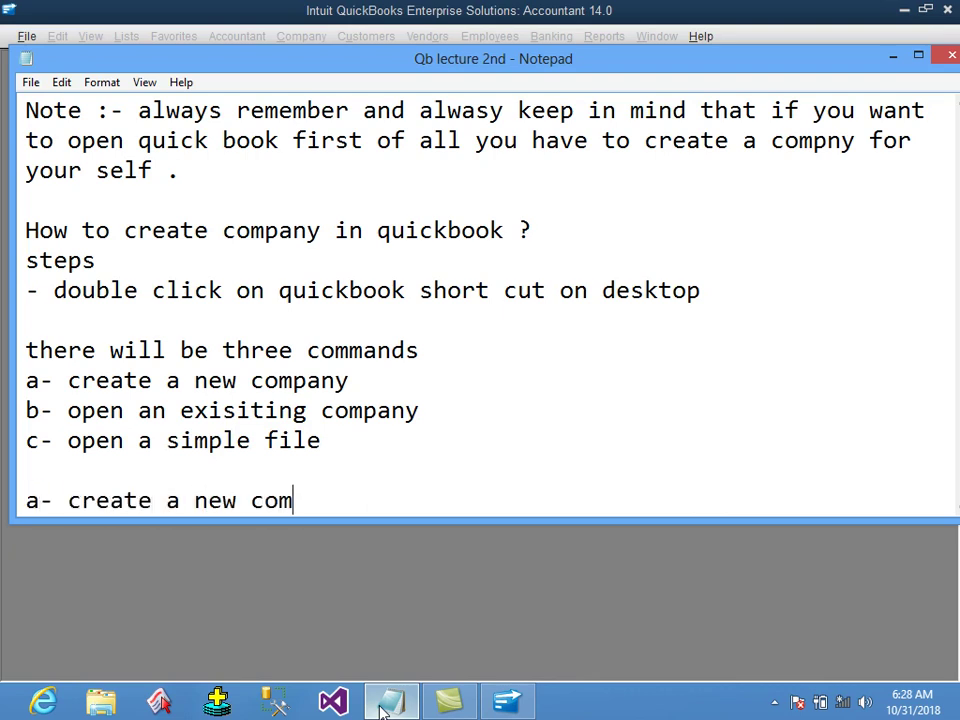
pyautogui.press('Return')
pyautogui.write('it is usee')
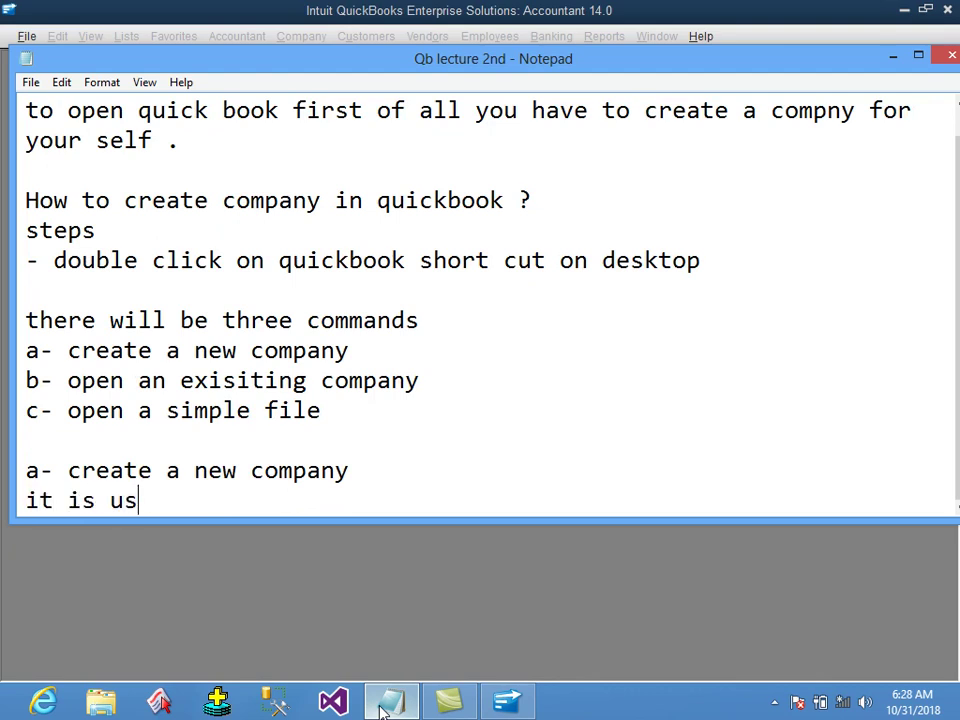
pyautogui.press('BackSpace')
pyautogui.press('BackSpace')
pyautogui.write('d')
pyautogui.write('reate')
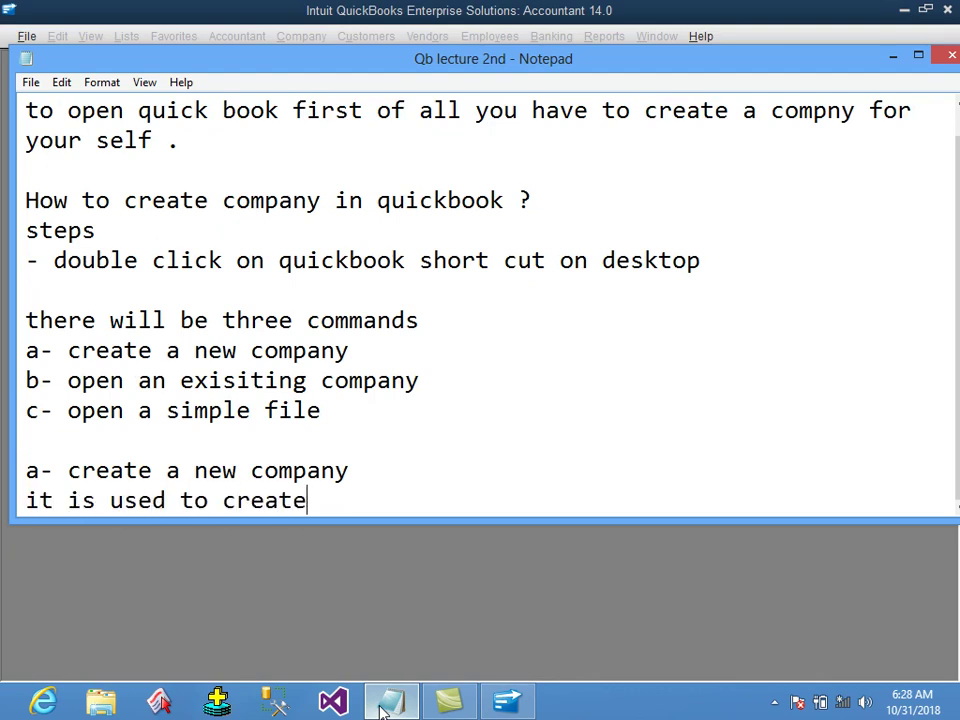
pyautogui.write(' a nw and fresh')
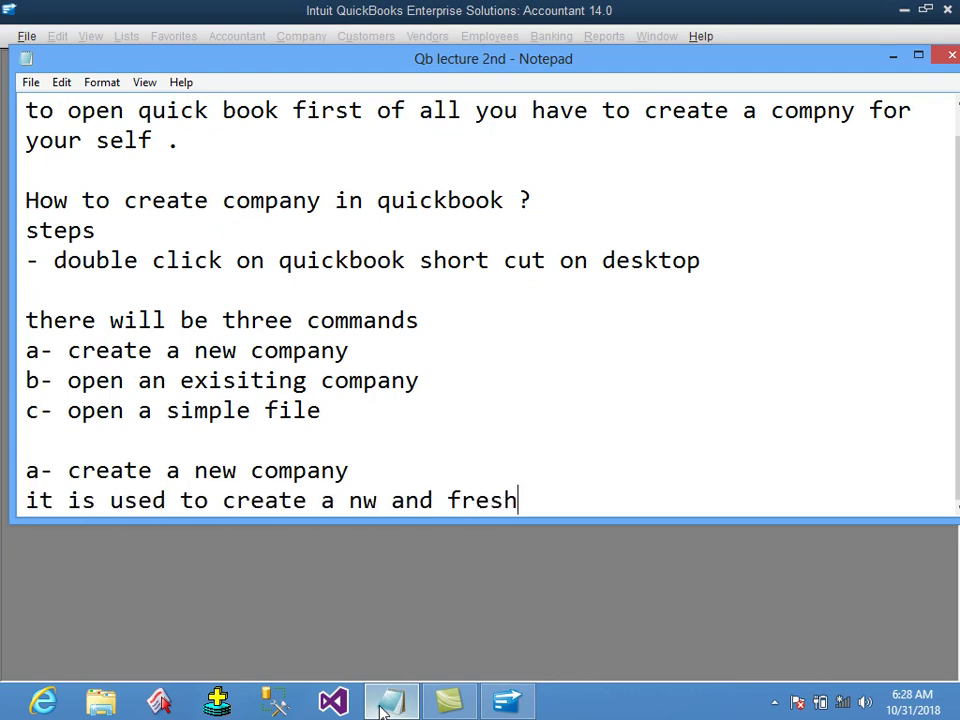
pyautogui.write(' company f')
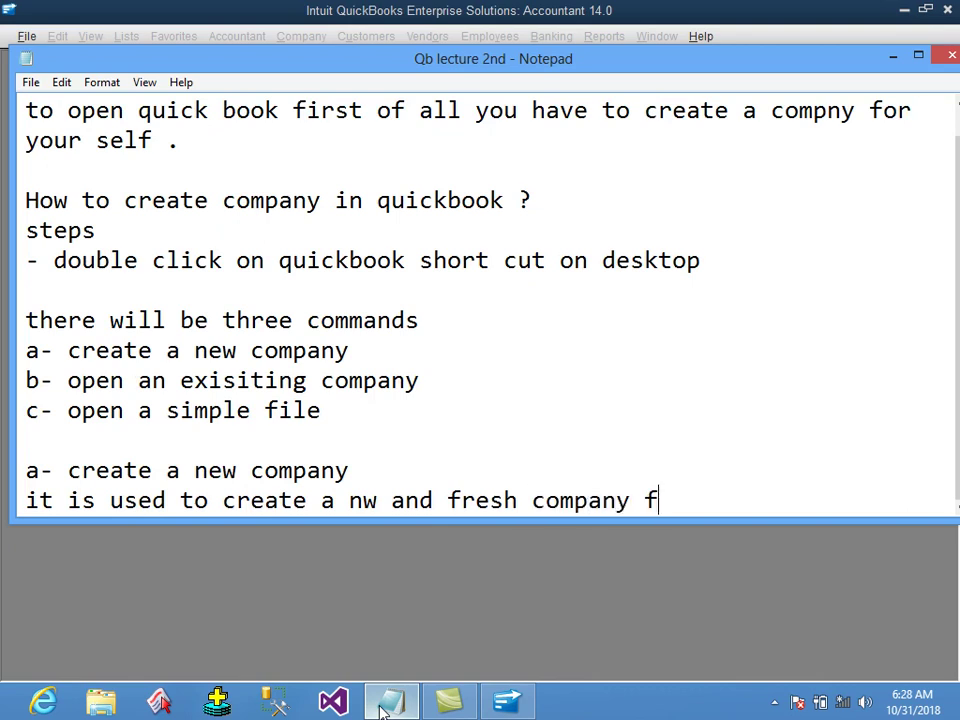
pyautogui.write('or our self is call')
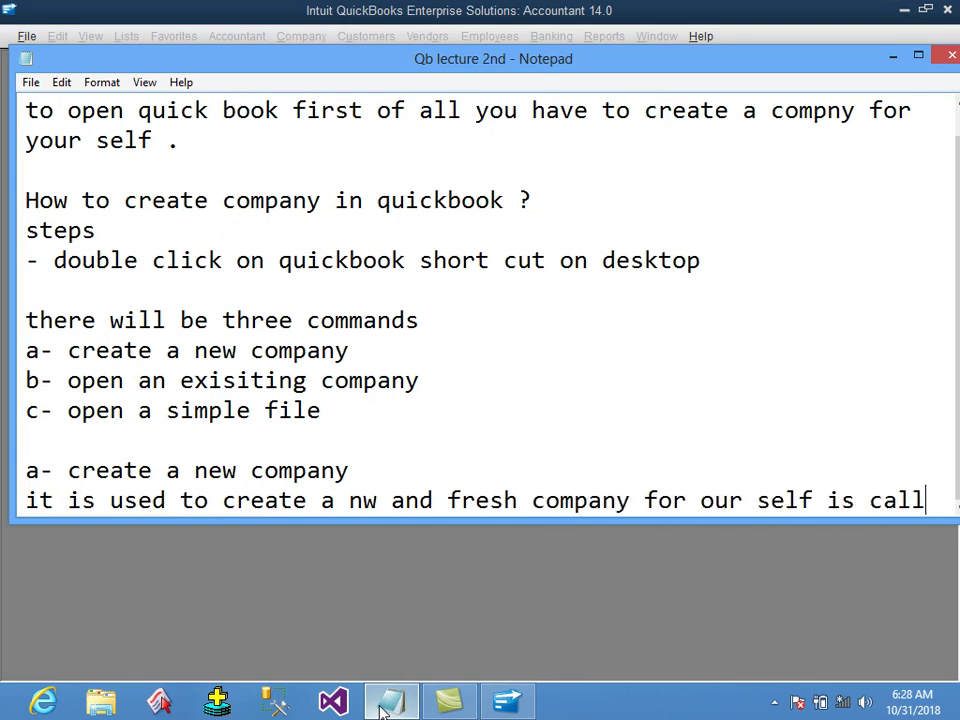
pyautogui.write('ed create a new co')
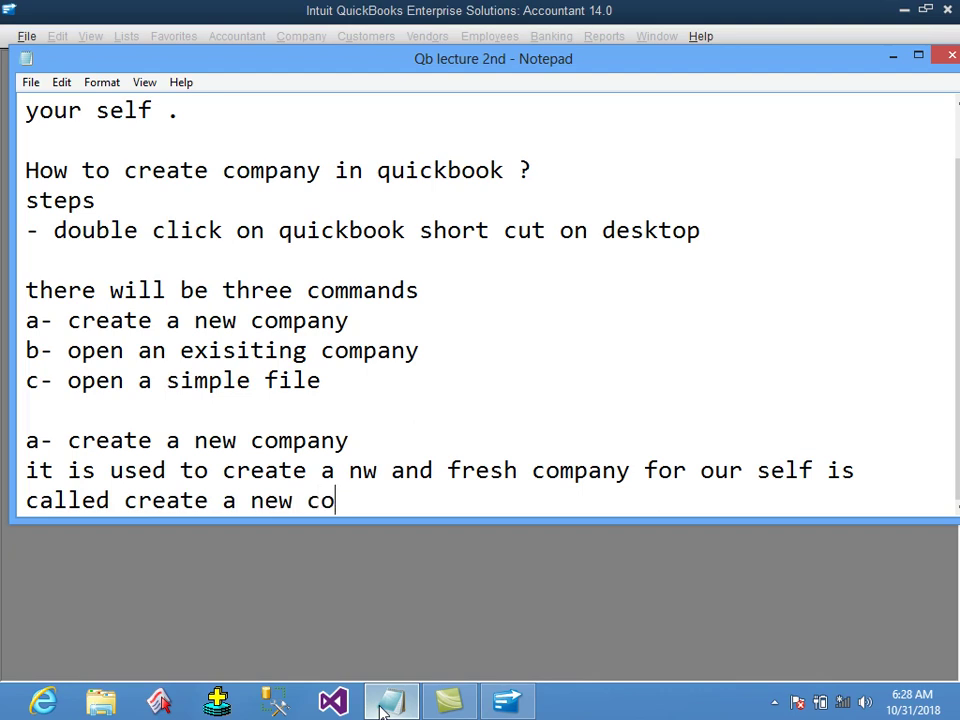
pyautogui.write('mpany')
# Explain 'b- open an existing company' as opening an already created company.
pyautogui.press('Return')
pyautogui.press('Return')
pyautogui.write('b')
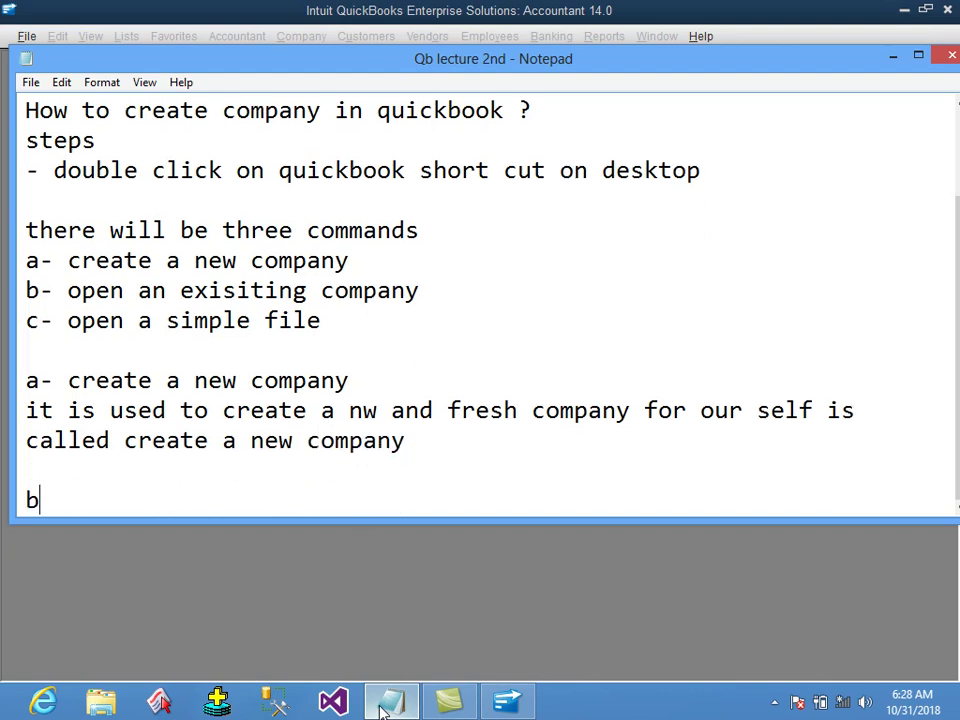
pyautogui.write('- open an')
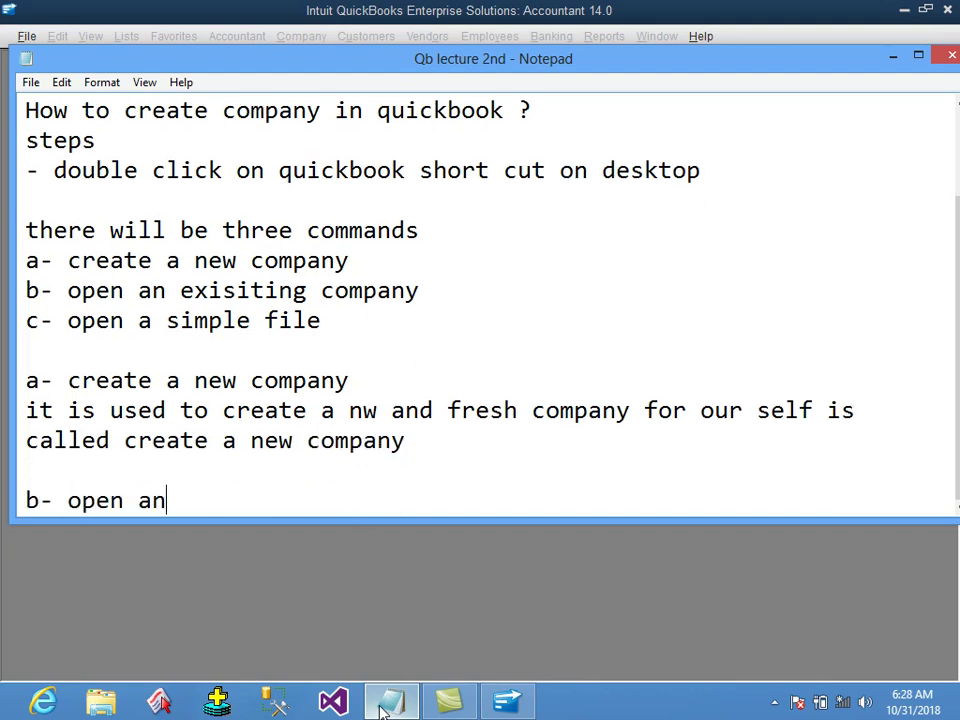
pyautogui.write(' existing copa')
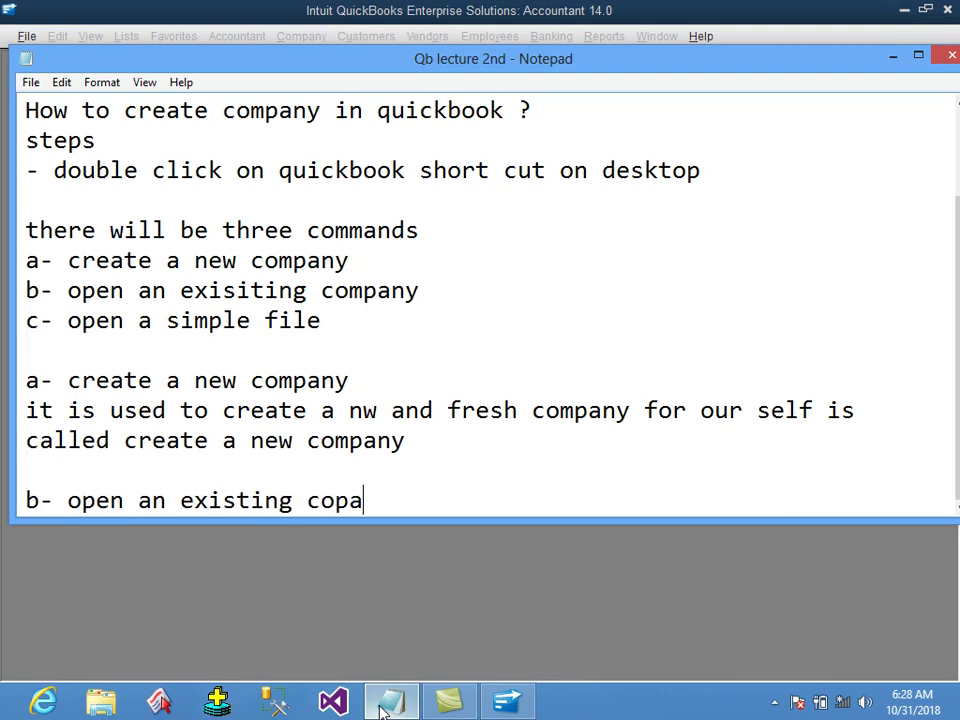
pyautogui.press('BackSpace')
pyautogui.press('BackSpace')
pyautogui.write('mpany')
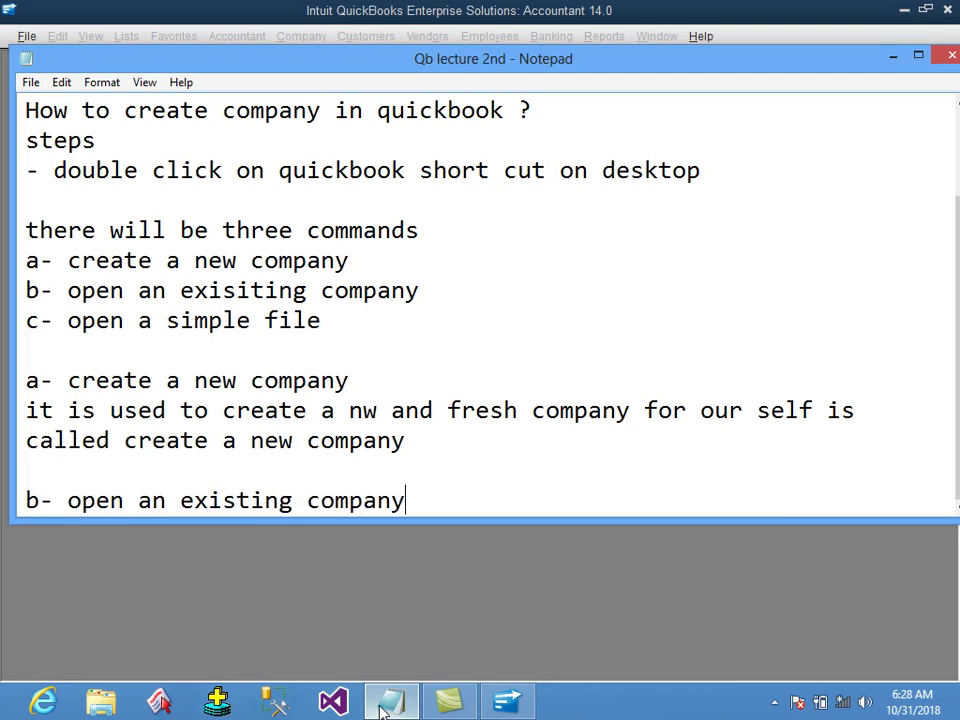
pyautogui.press('Return')
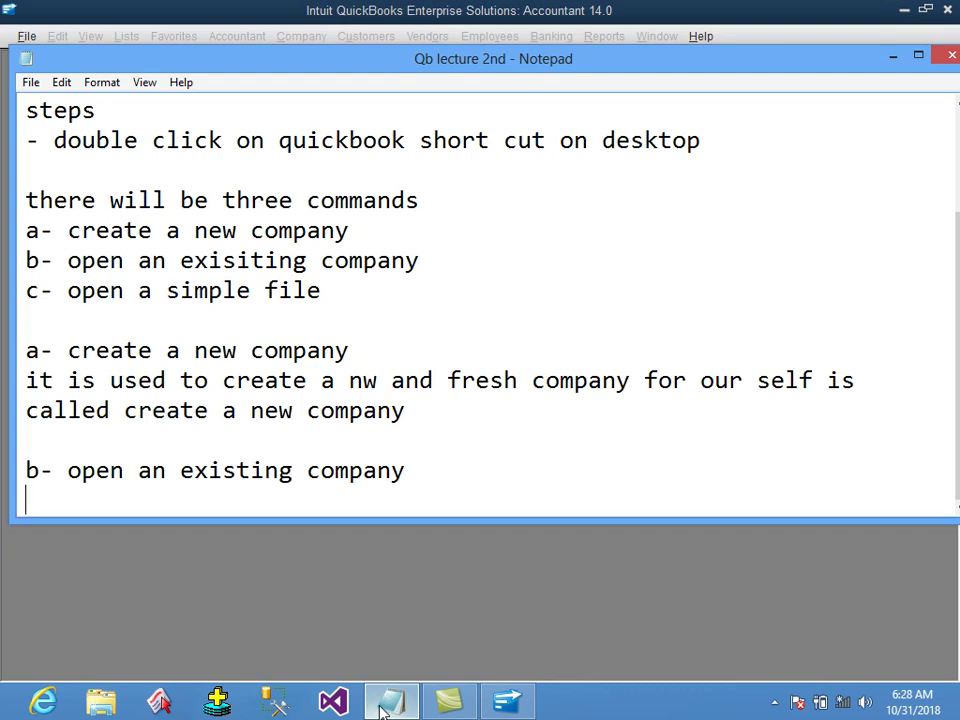
pyautogui.write('it is used to alread')
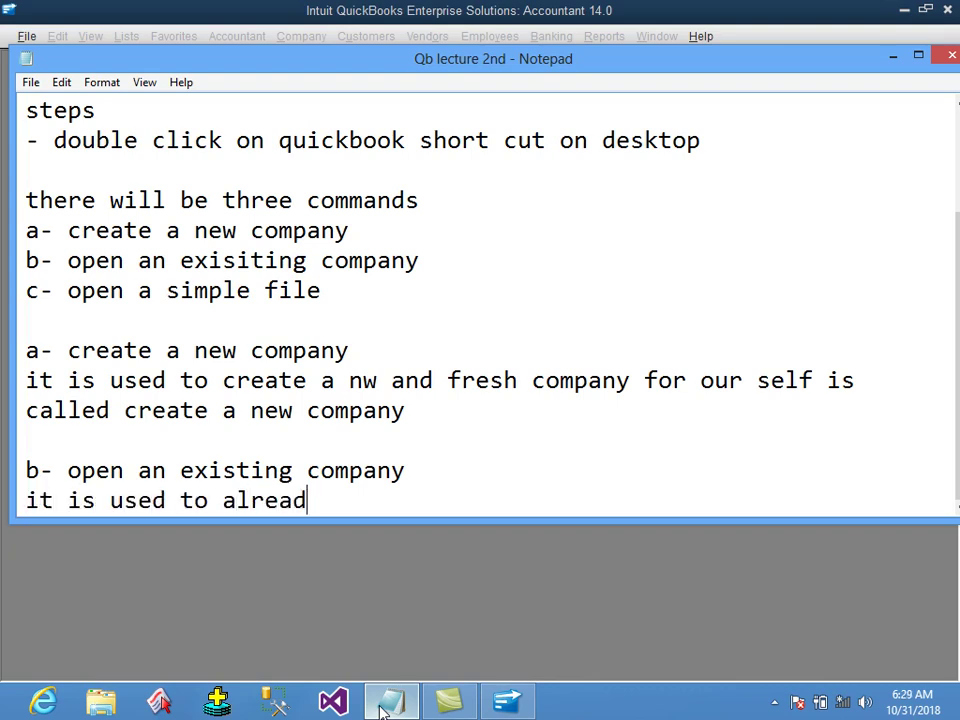
pyautogui.write('y create')
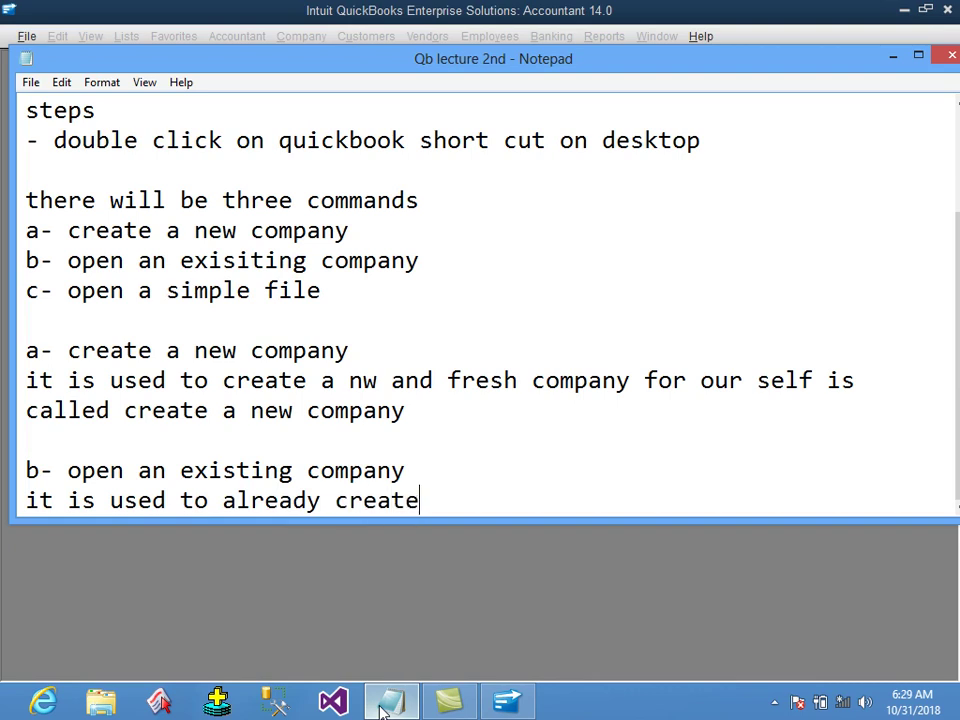
pyautogui.write('d company is call')
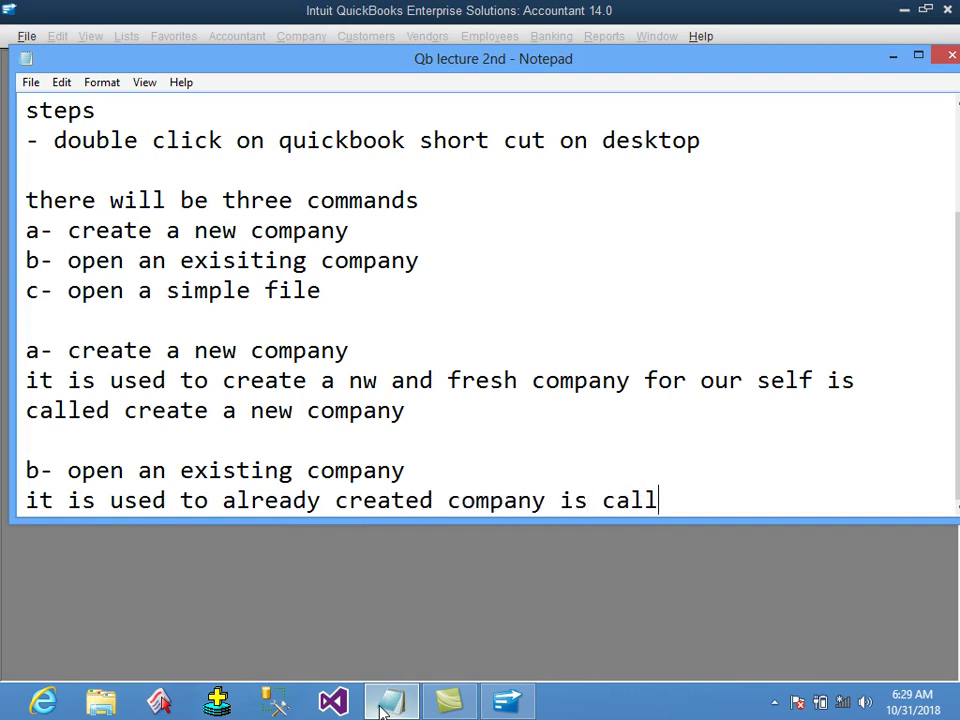
pyautogui.write('ed open an exiting s')
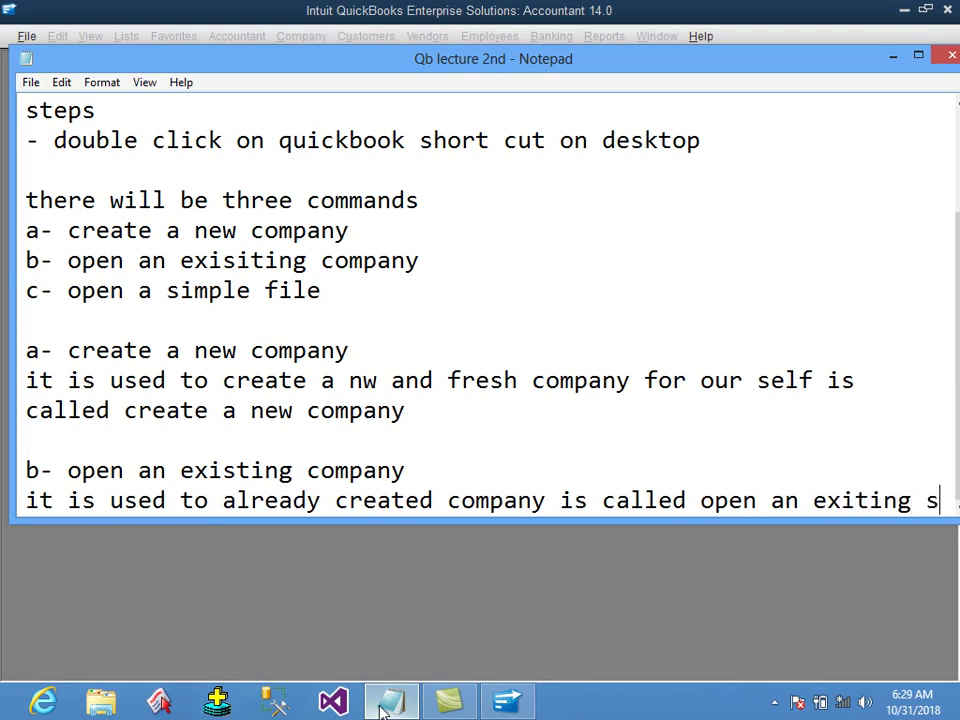
pyautogui.press('BackSpace')
pyautogui.write('copany')
# Explain 'c- open a sample file' as opening QuickBooks' sample files.
pyautogui.press('Return')
pyautogui.press('Return')
pyautogui.write('c- open')
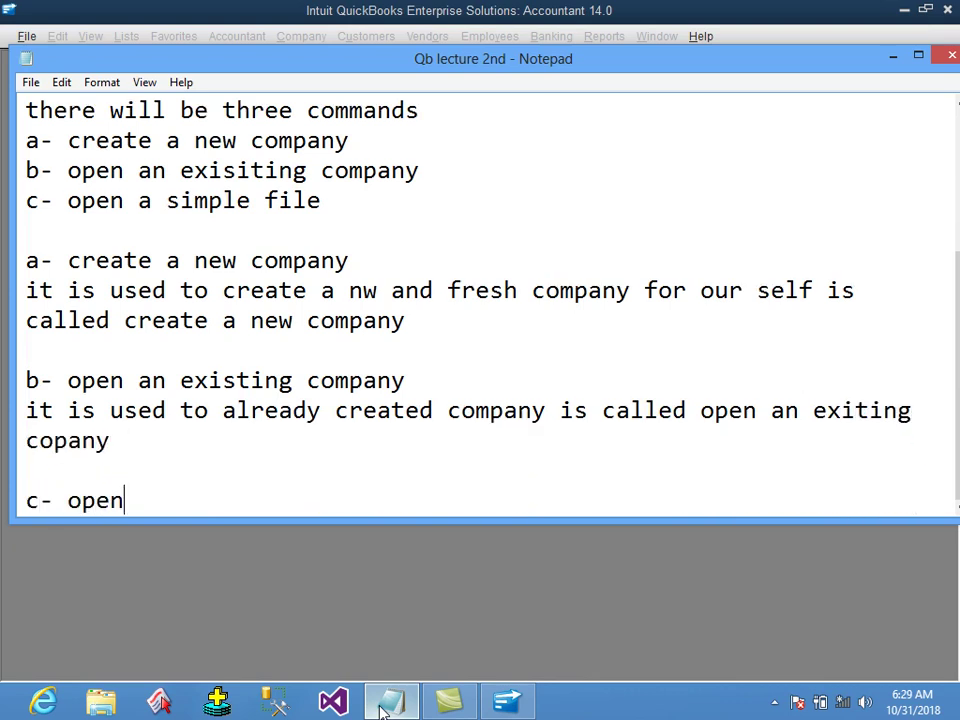
pyautogui.write(' a sample file')
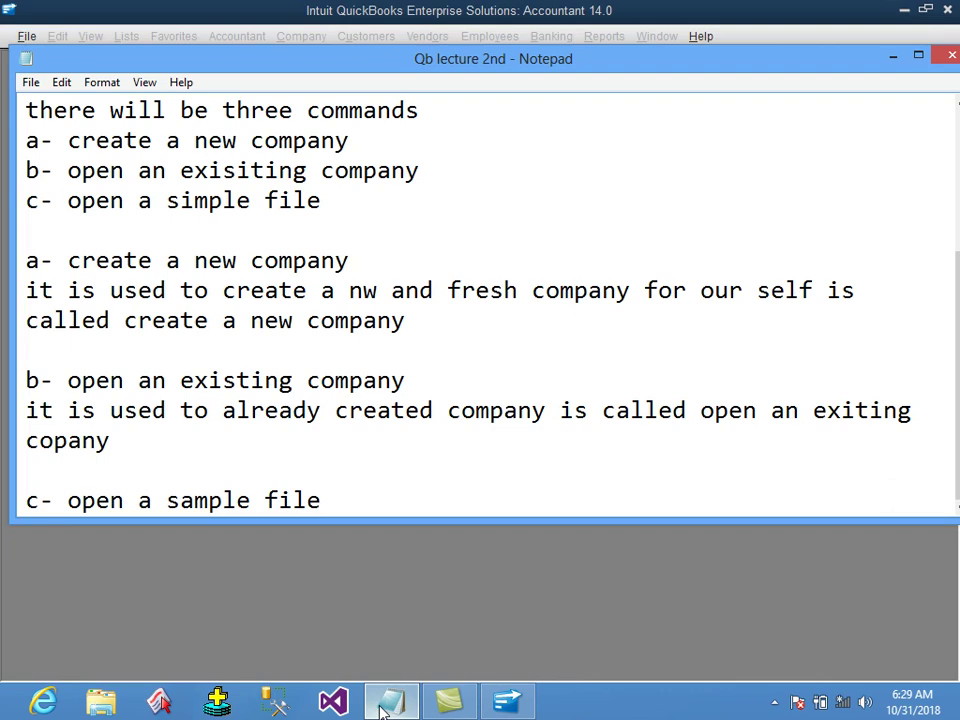
pyautogui.press('Return')
pyautogui.write('it is usesd to op')
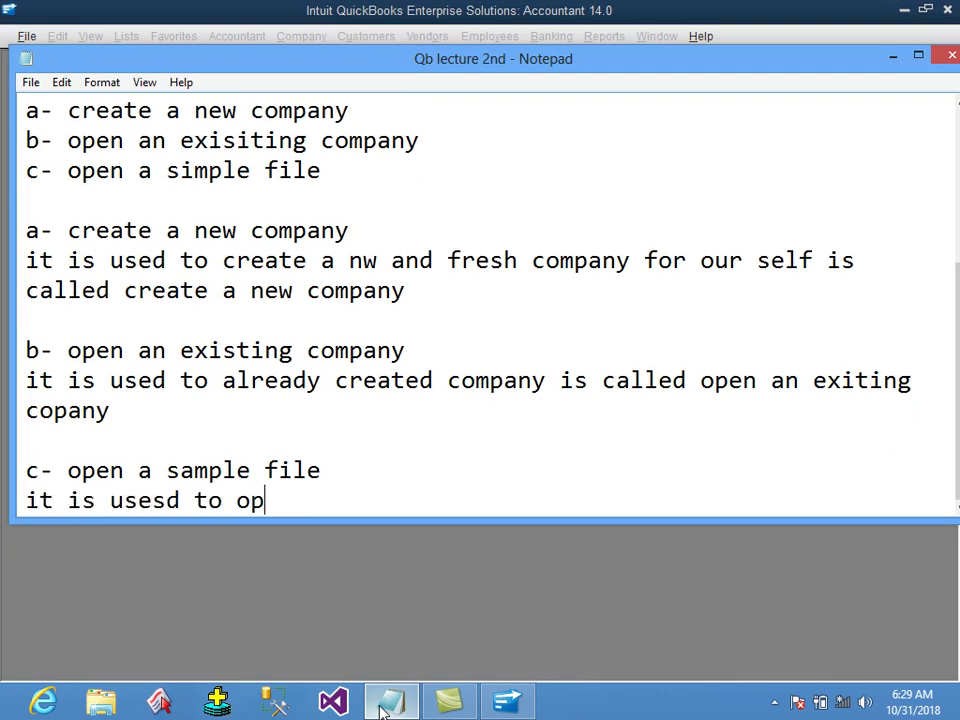
pyautogui.write('en the smaples of t')
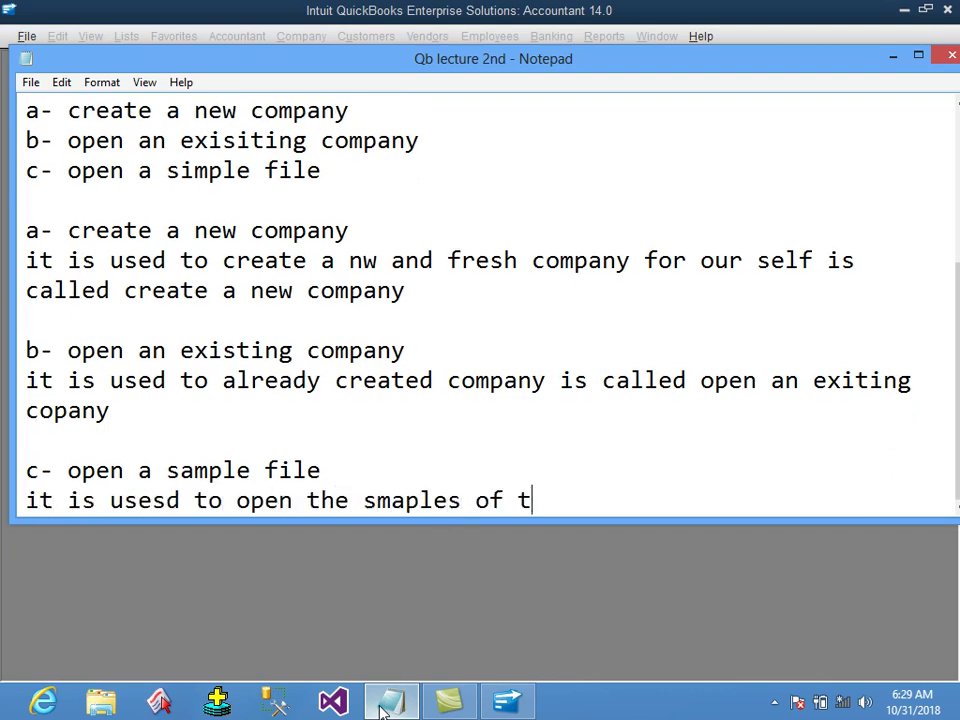
pyautogui.write('he qucikbo')
pyautogui.press('BackSpace')
pyautogui.press('BackSpace')
pyautogui.press('BackSpace')
pyautogui.press('BackSpace')
pyautogui.press('BackSpace')
pyautogui.write('ick book ')
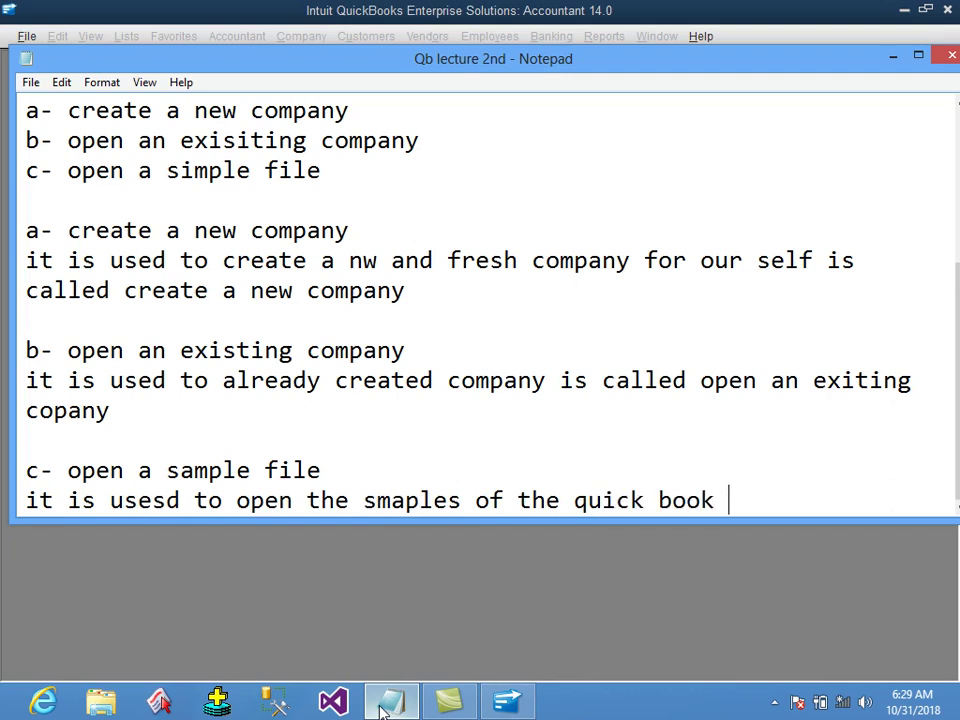
pyautogui.write('is called o')
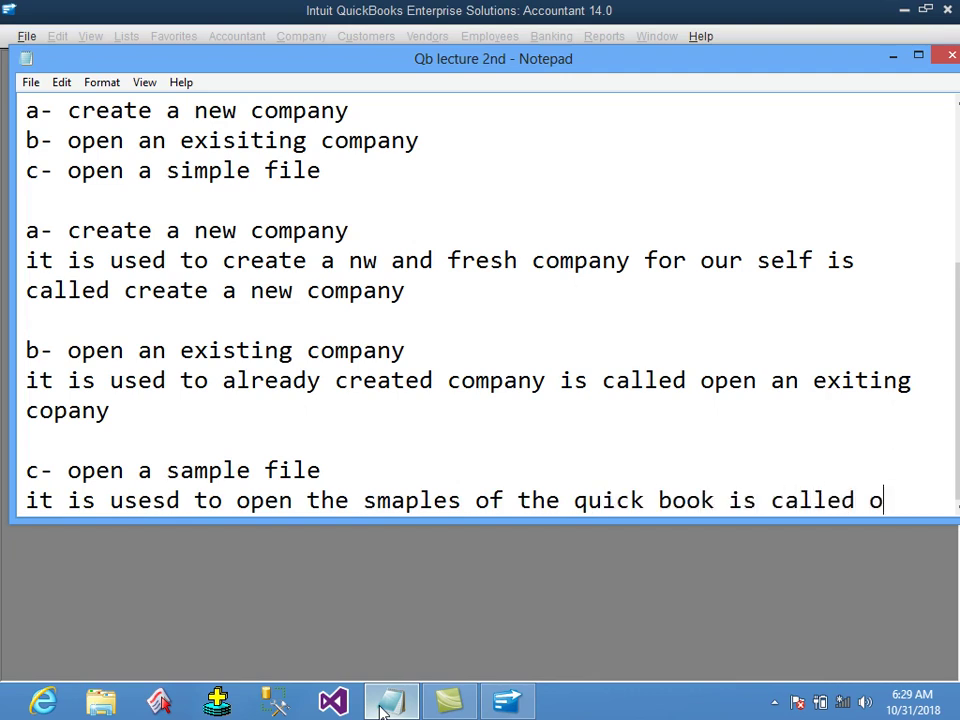
pyautogui.write('pen simple file')
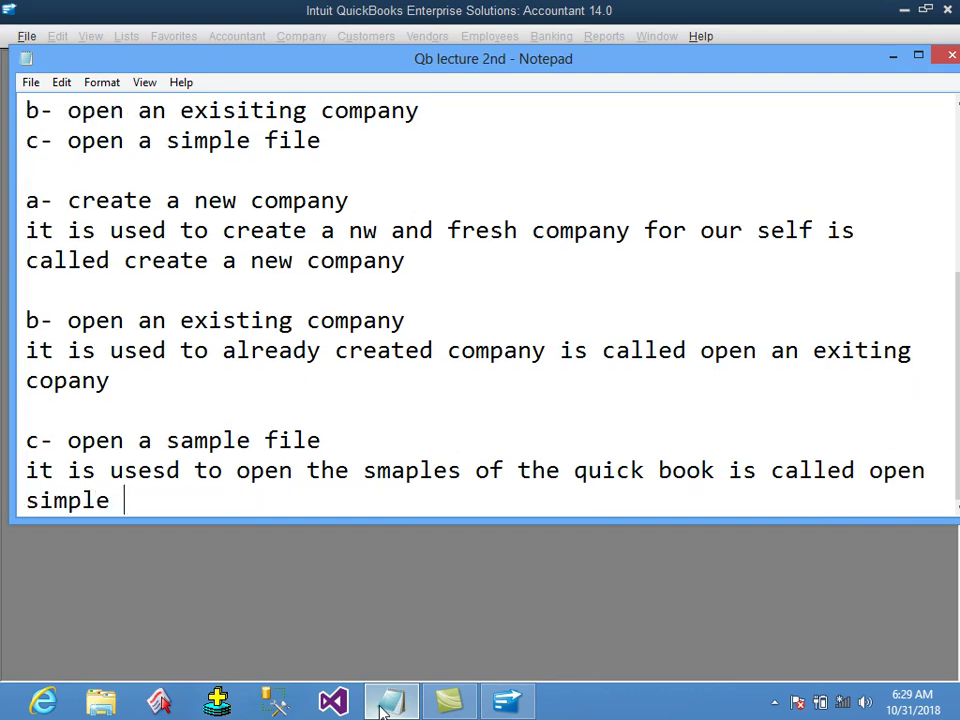
# Add the step '- click create a new company' and begin another bullet.
pyautogui.press('Return')
pyautogui.write('- ')
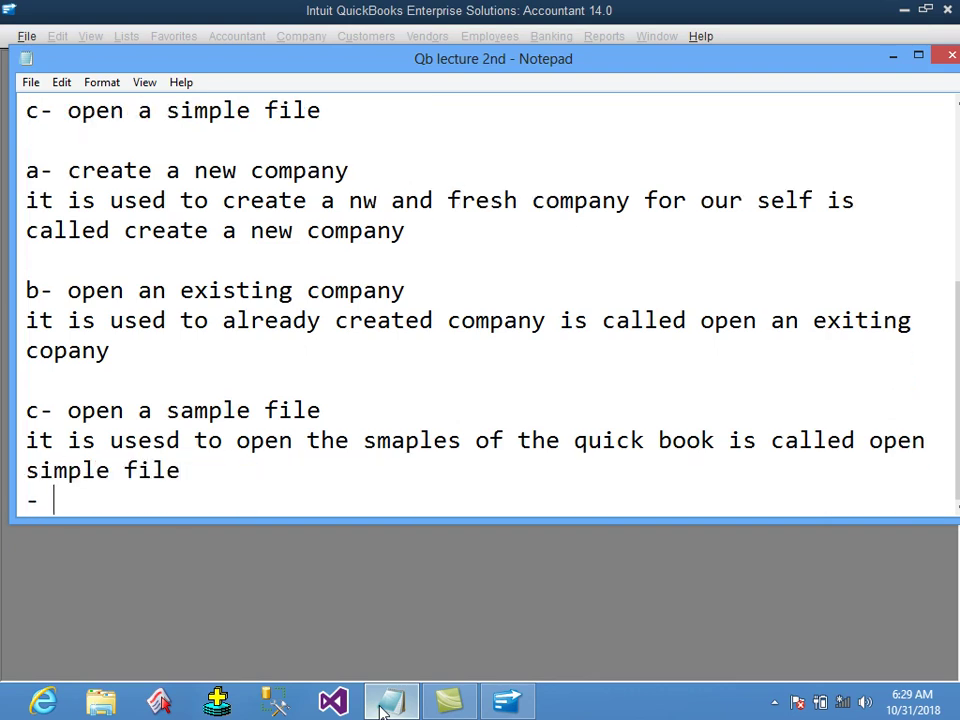
pyautogui.write('click create a new company')
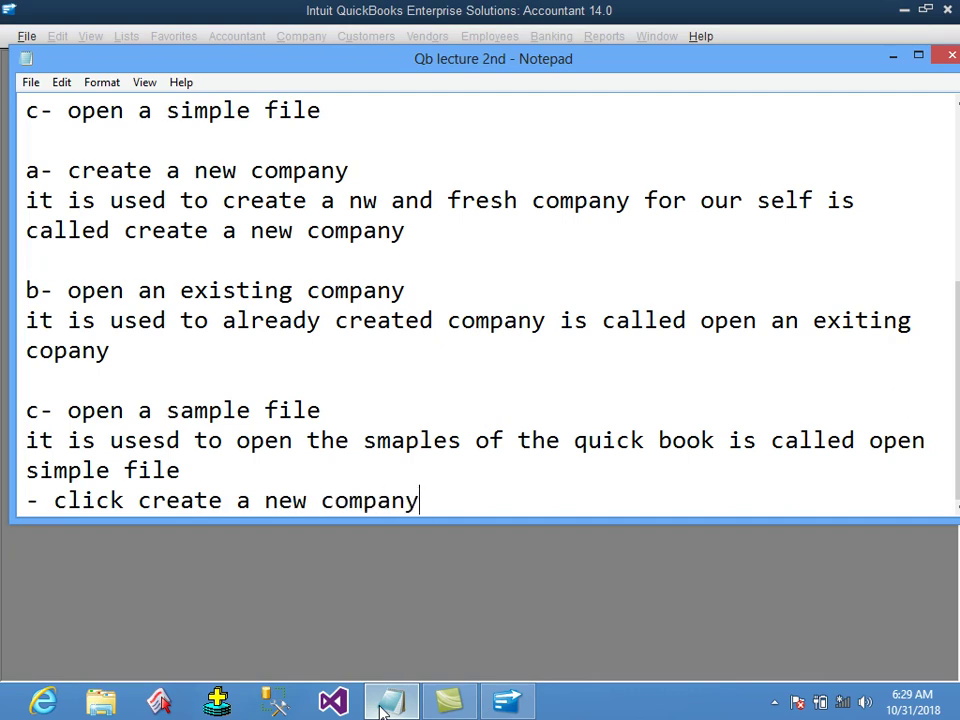
pyautogui.press('Return')
pyautogui.write('-')
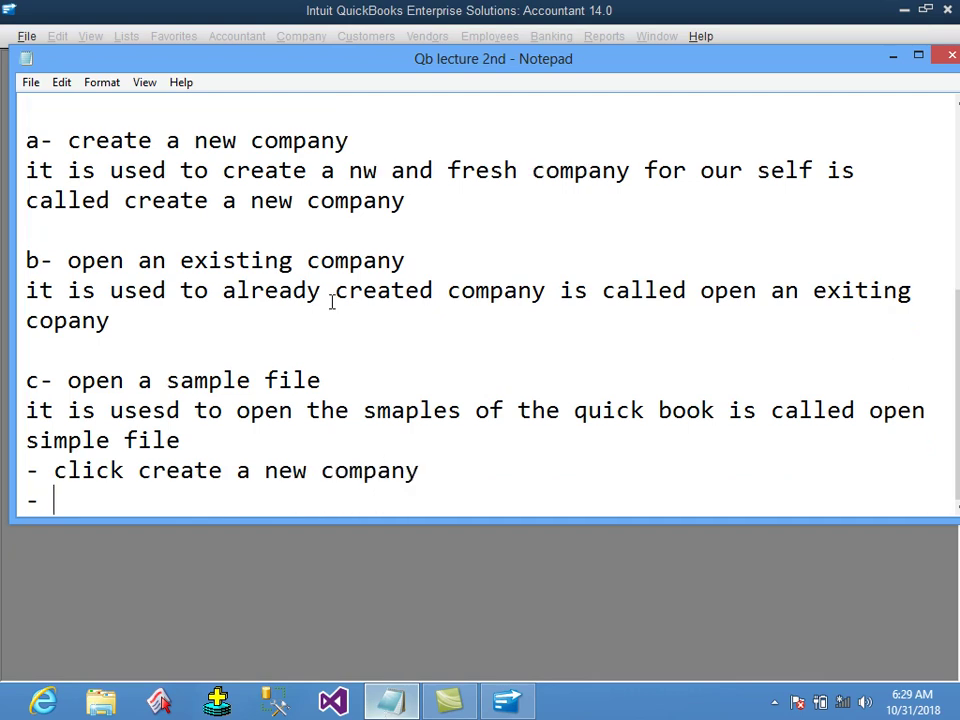
pyautogui.click(375, 17)
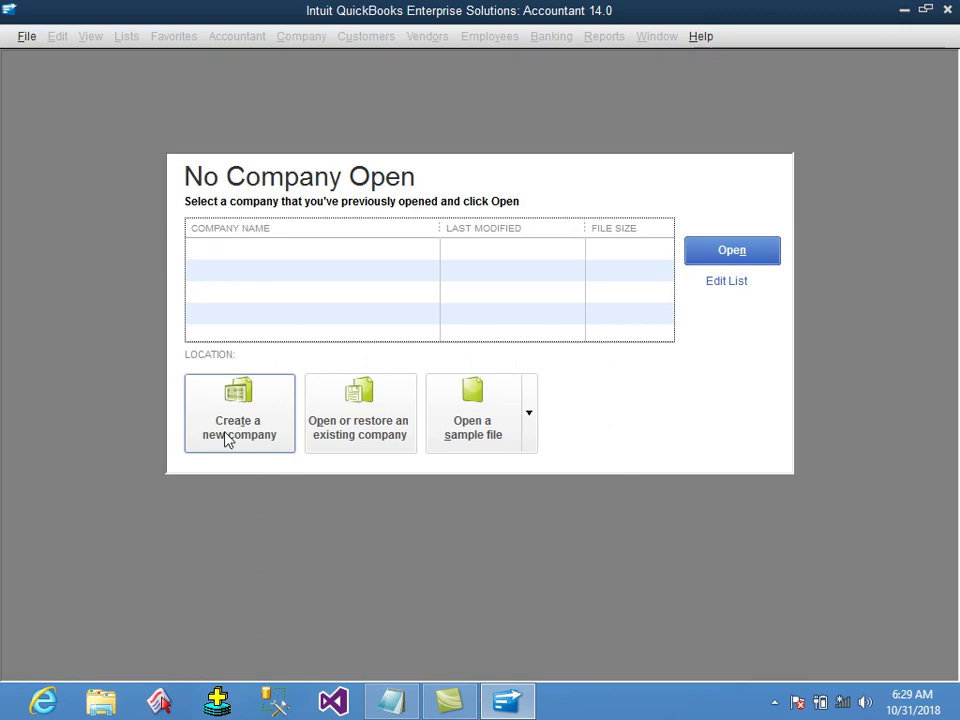
# Choose Create a new company, then Detailed Start, to reach the company information form.
pyautogui.click(236, 426)
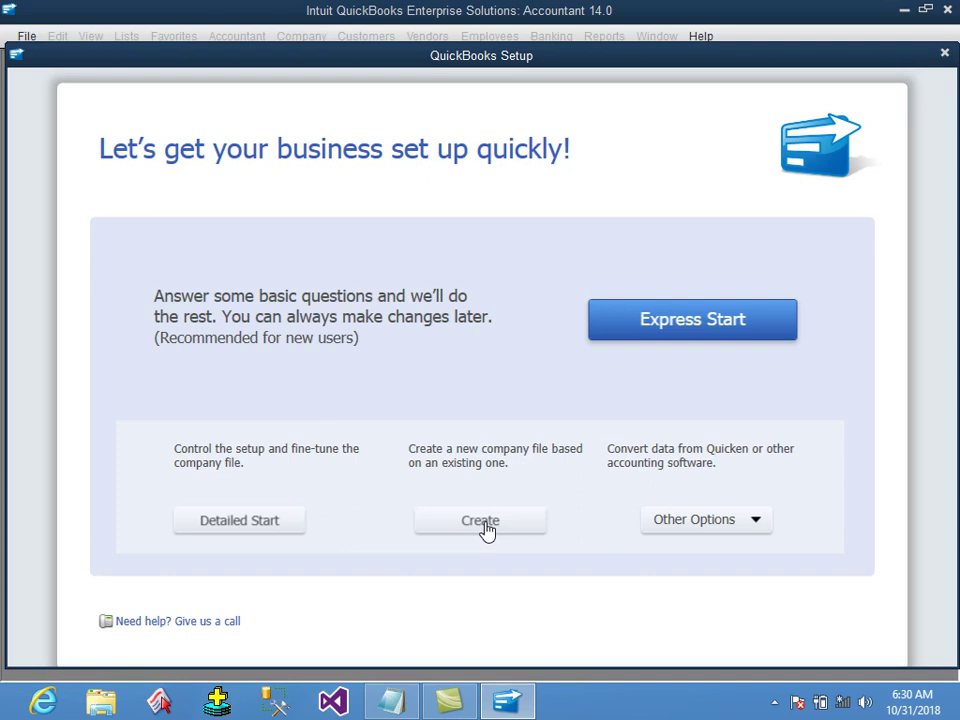
pyautogui.click(278, 521)
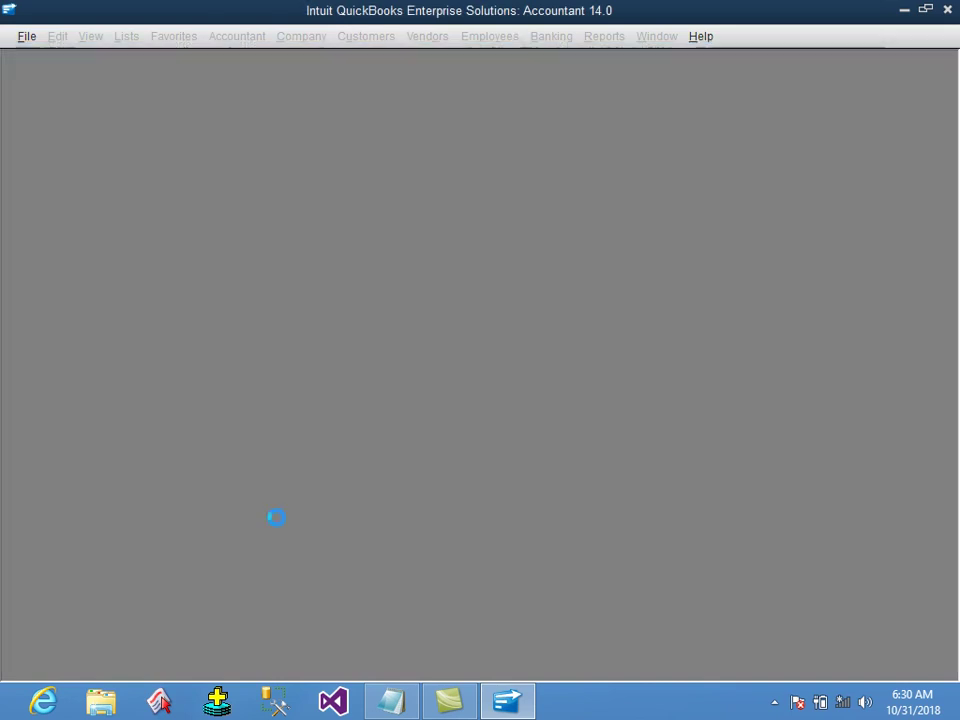
pyautogui.click(400, 705)
# Add the step 'click detail start' to the notes.
pyautogui.write('cli')
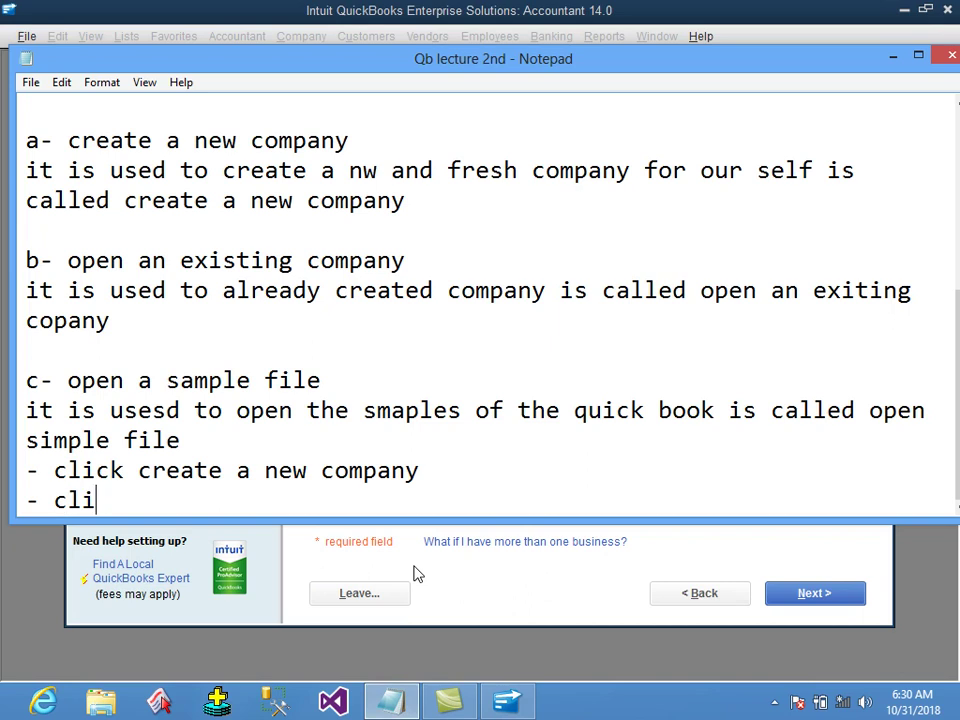
pyautogui.write('ck detail stat')
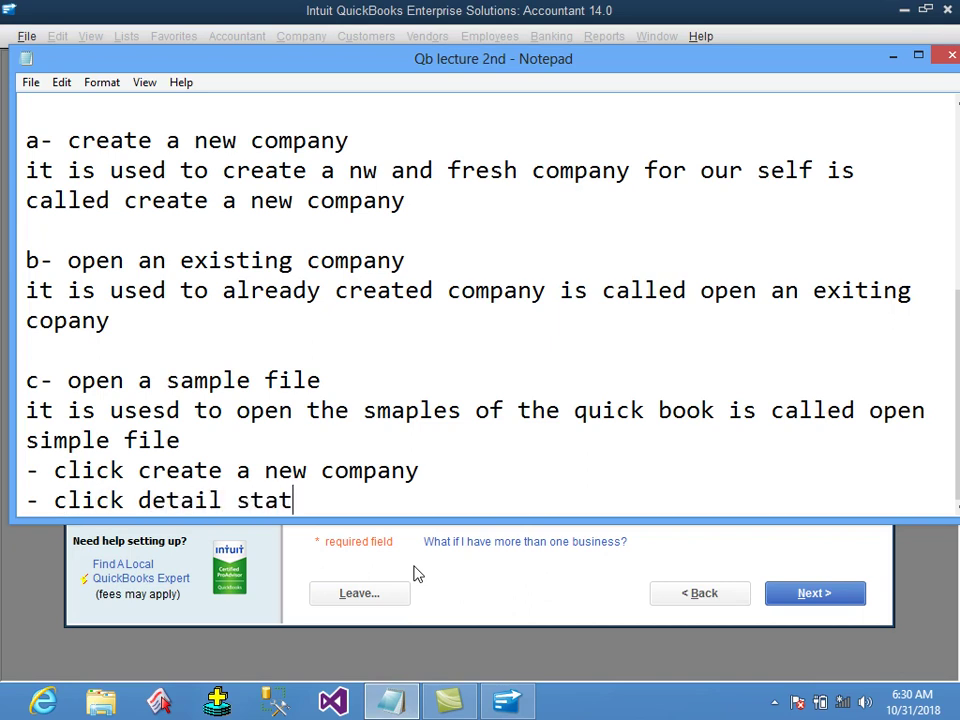
pyautogui.press('BackSpace')
pyautogui.press('BackSpace')
pyautogui.write('art')
pyautogui.press('Return')
# Add a bullet saying to fill the forms, or at least every red-starred field.
pyautogui.write('- now t')
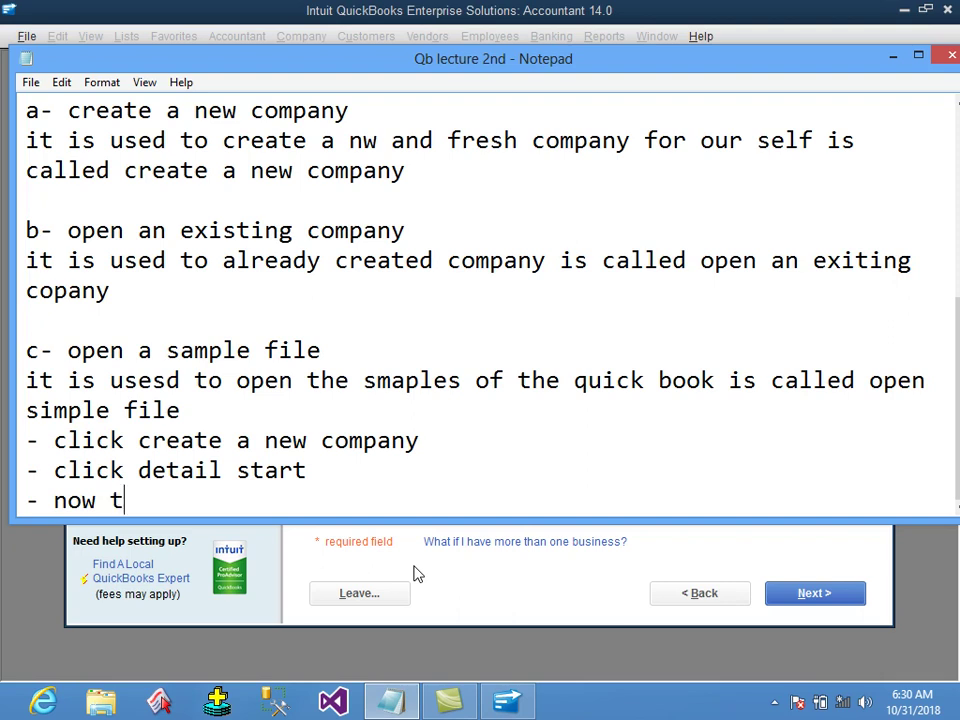
pyautogui.write('he forms will be ')
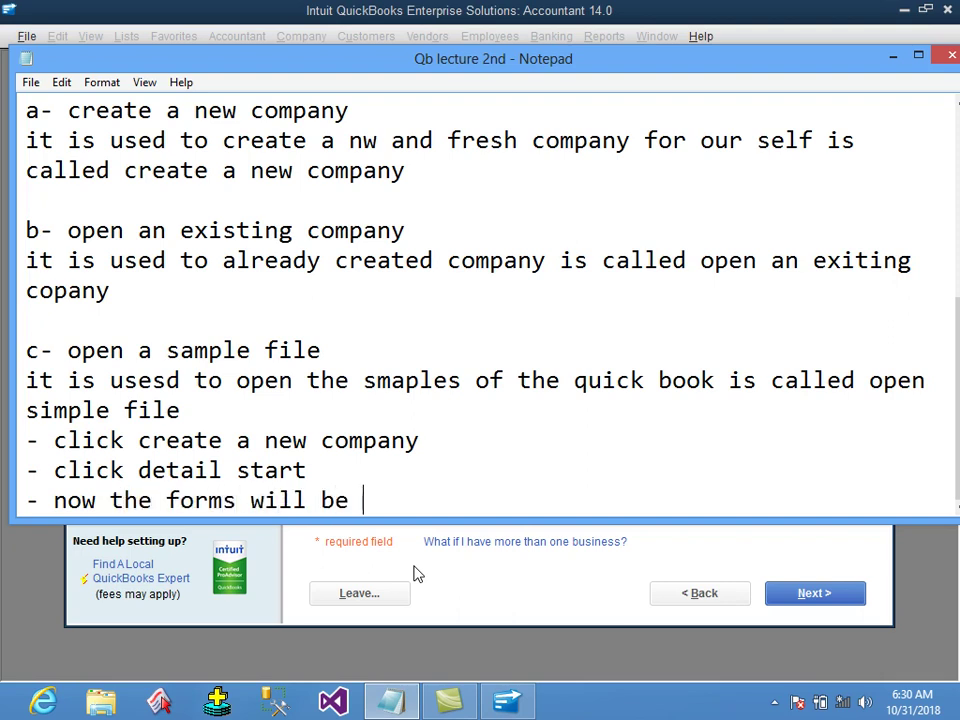
pyautogui.write('appear fill the each for')
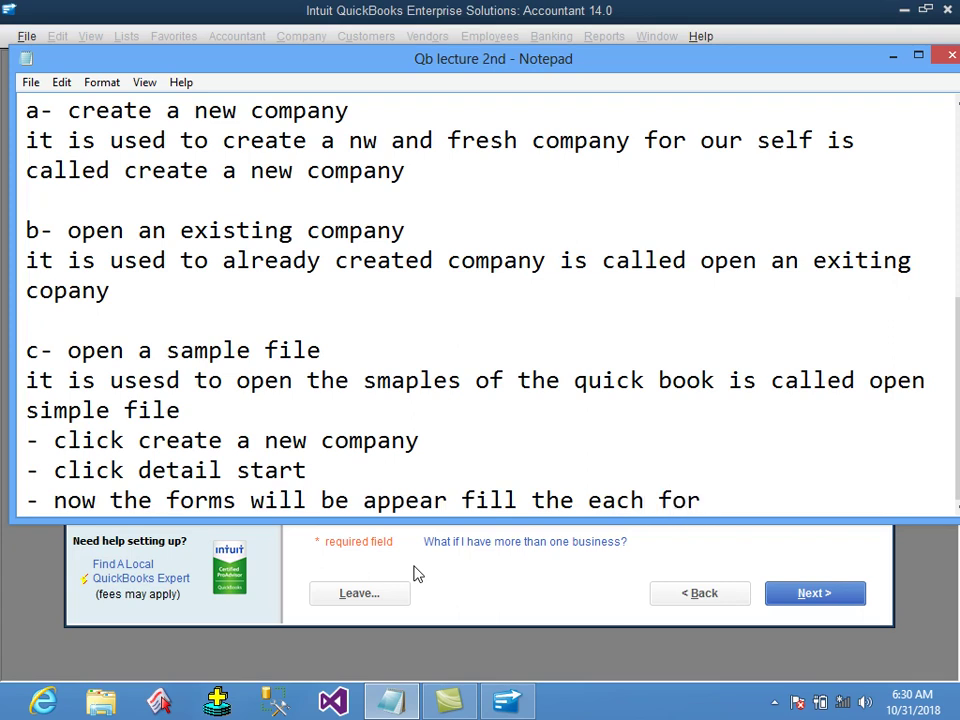
pyautogui.write(' and')
pyautogui.press('BackSpace')
pyautogui.press('BackSpace')
pyautogui.write('and if yo')
pyautogui.press('BackSpace')
pyautogui.write('you dont want to fill the each form so')
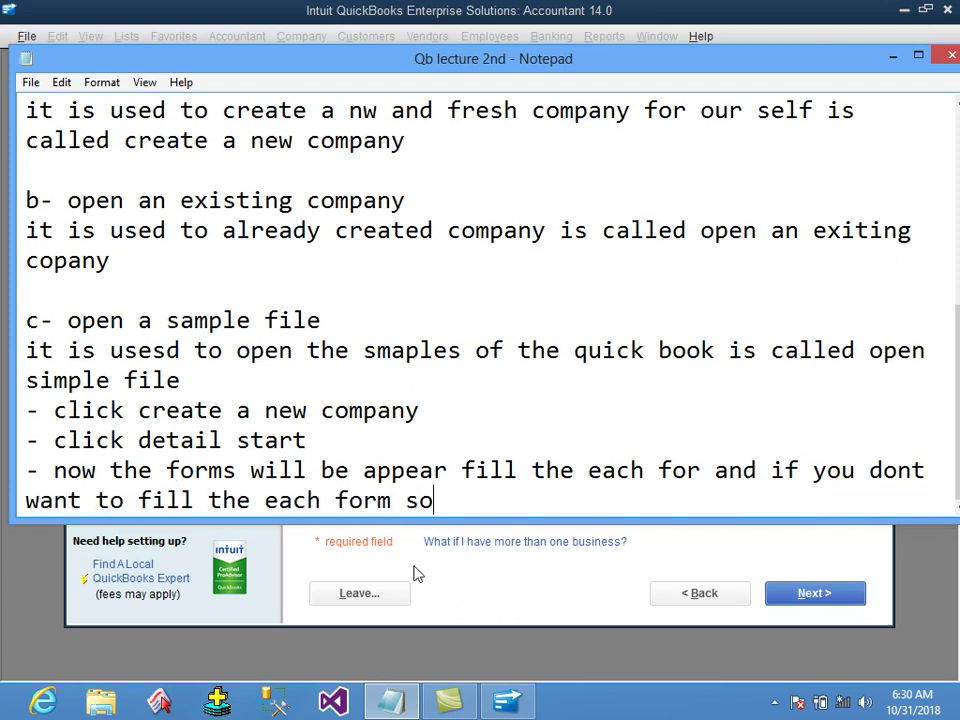
pyautogui.write(' just fill that')
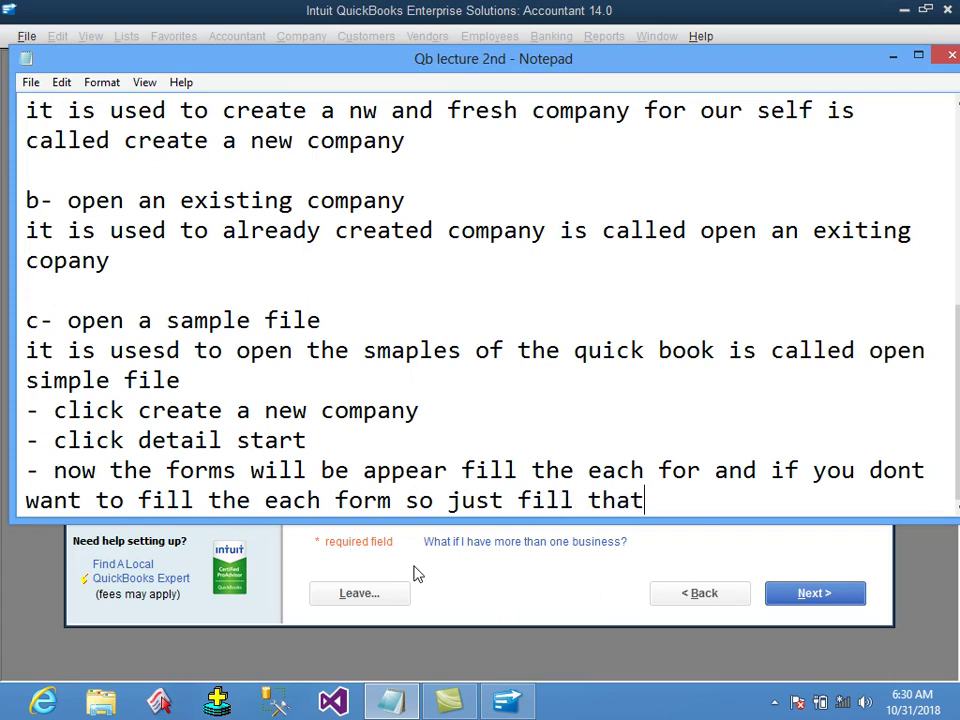
pyautogui.write(' cell where ')
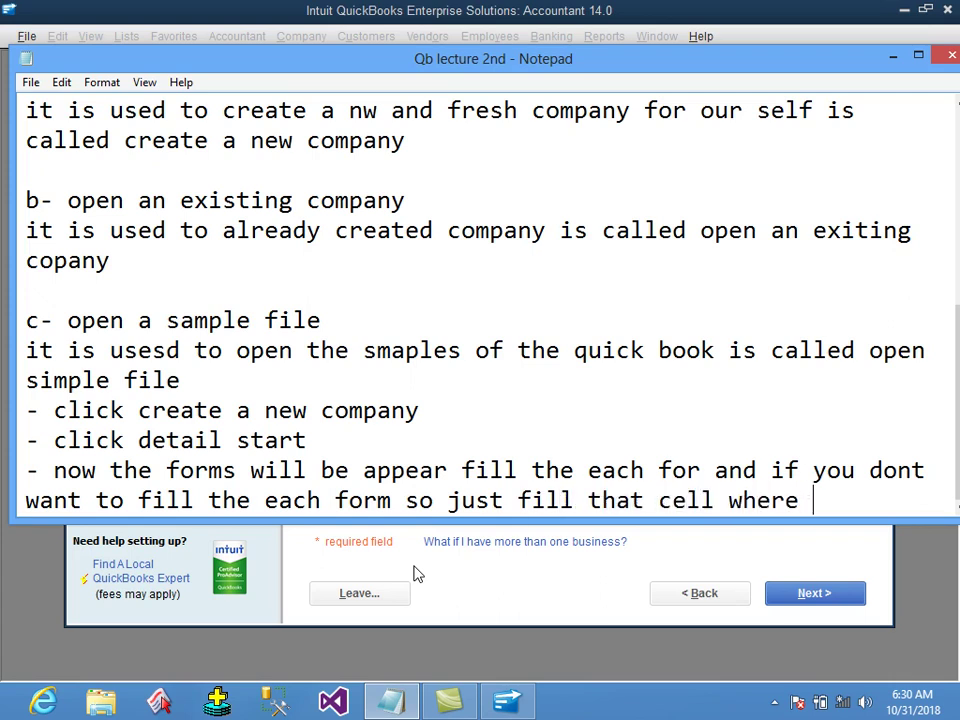
pyautogui.write('is red star')
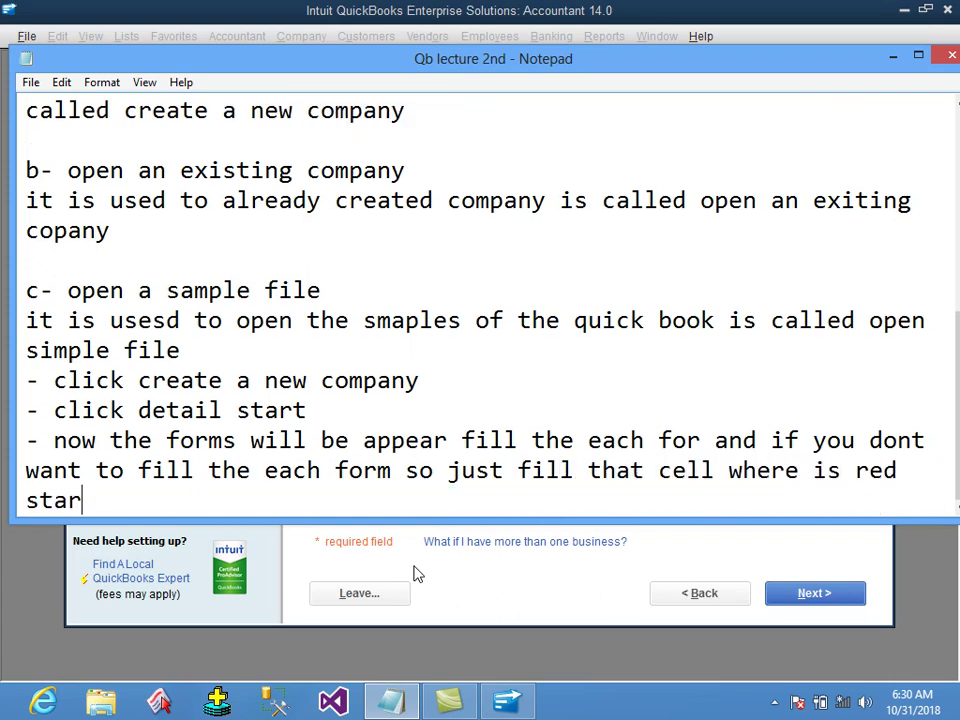
pyautogui.press('Return')
pyautogui.write('==============================')
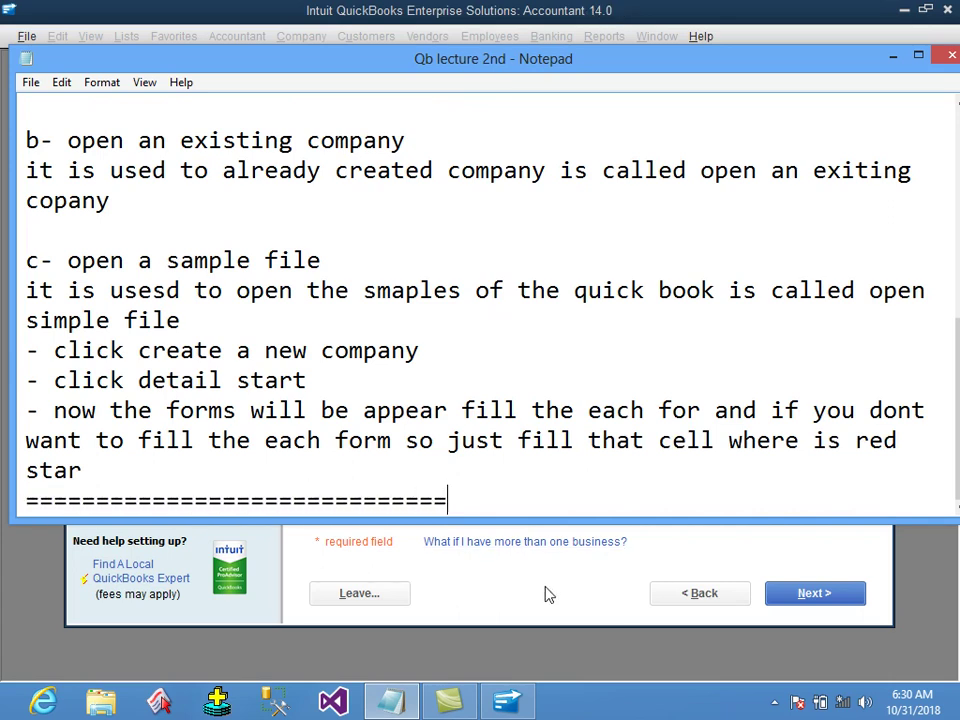
pyautogui.hotkey('ctrl', 'z')
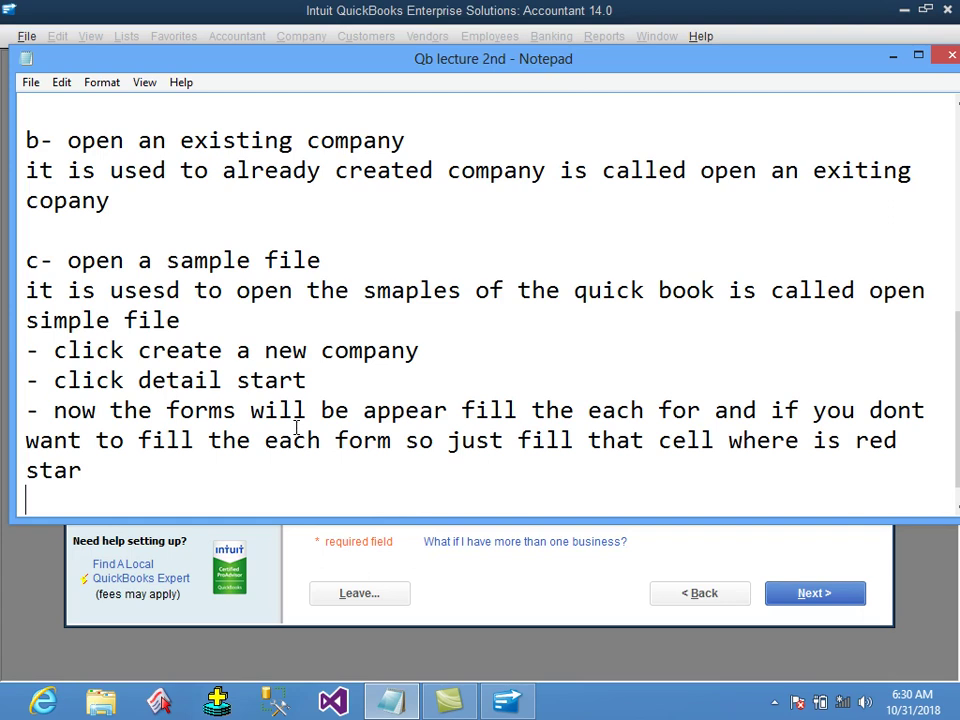
pyautogui.write('-')
pyautogui.click(353, 10)
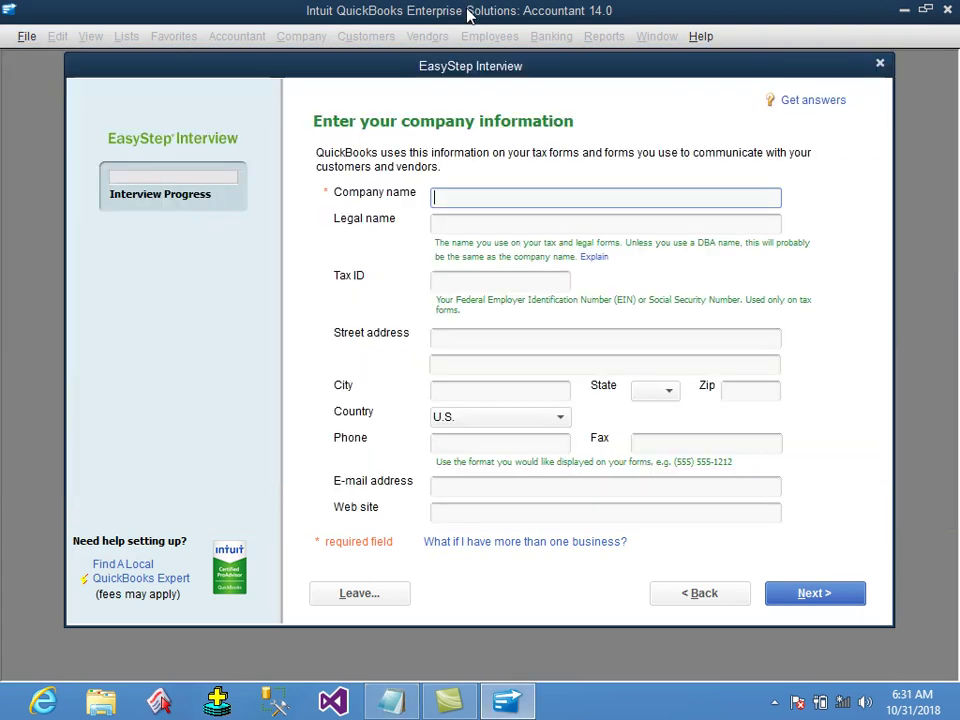
# Enter 'Mtech & Brothers Company' as the company name.
pyautogui.moveTo(466, 71); pyautogui.dragTo(460, 62)
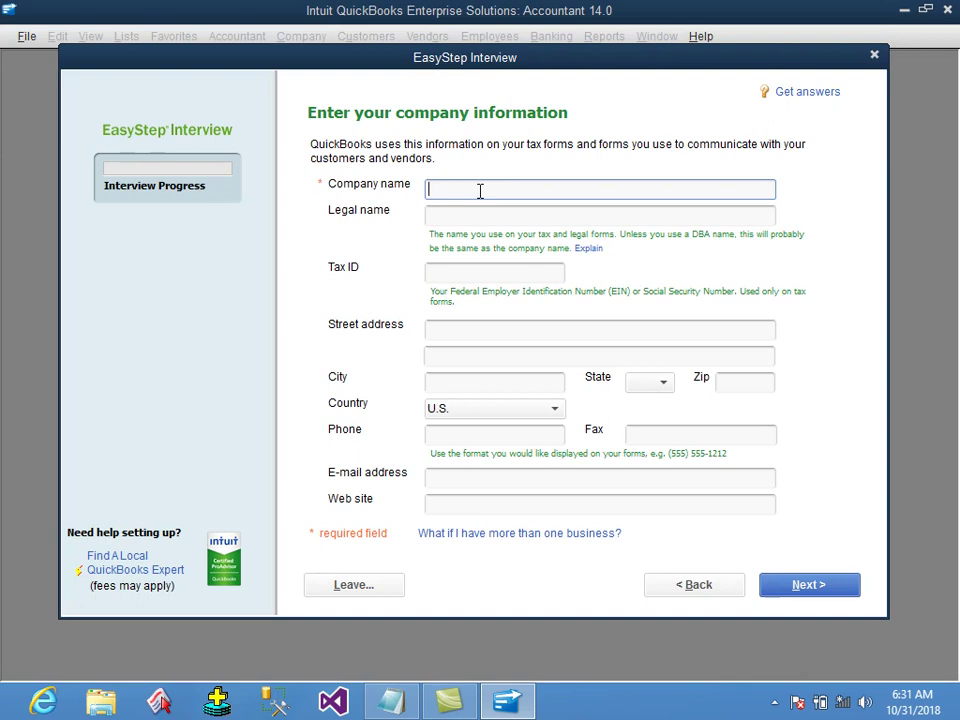
pyautogui.write('Mtech & Brothers Company')
# Fill in the company's street address, city and e-mail, then continue to the industry page.
pyautogui.click(445, 214)
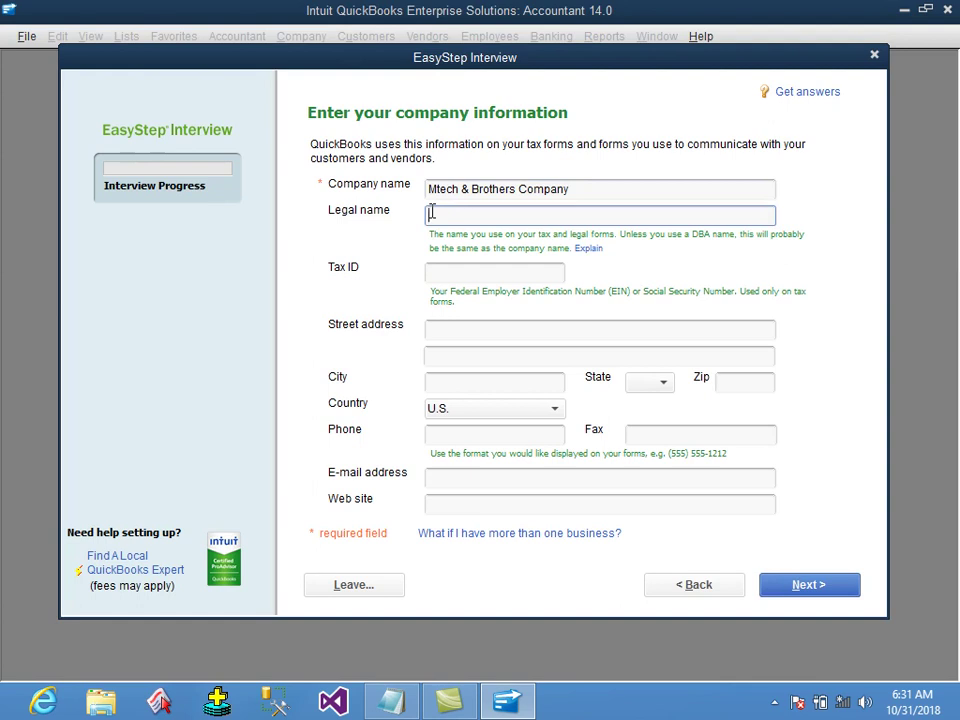
pyautogui.click(450, 272)
pyautogui.click(450, 331)
pyautogui.write('kabul')
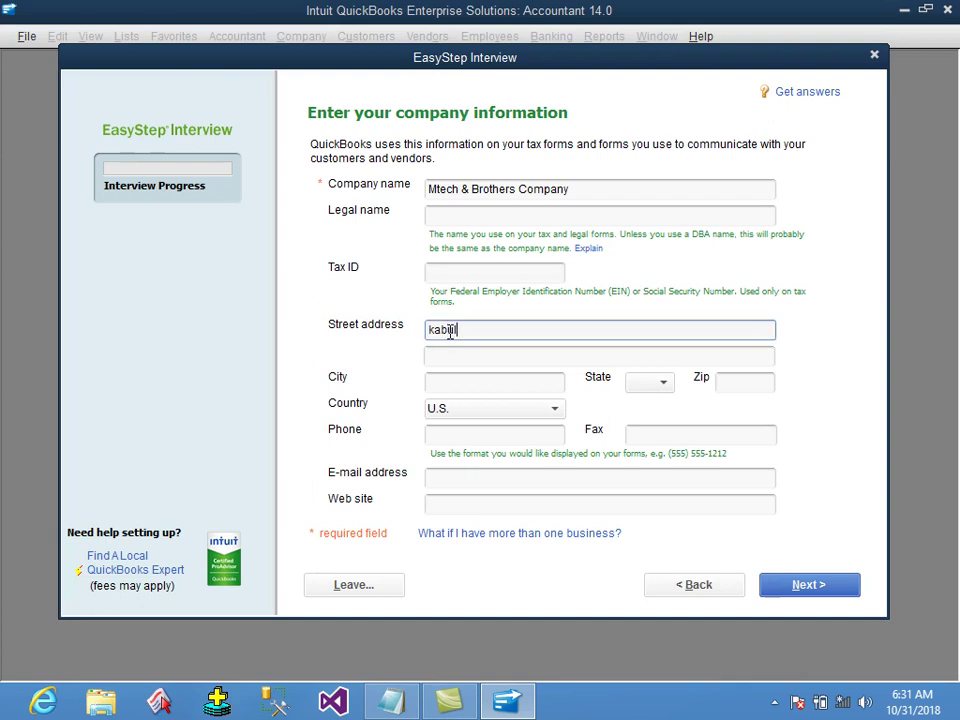
pyautogui.write('- ahmad shah baba mina')
pyautogui.click(453, 385)
pyautogui.write('kabul')
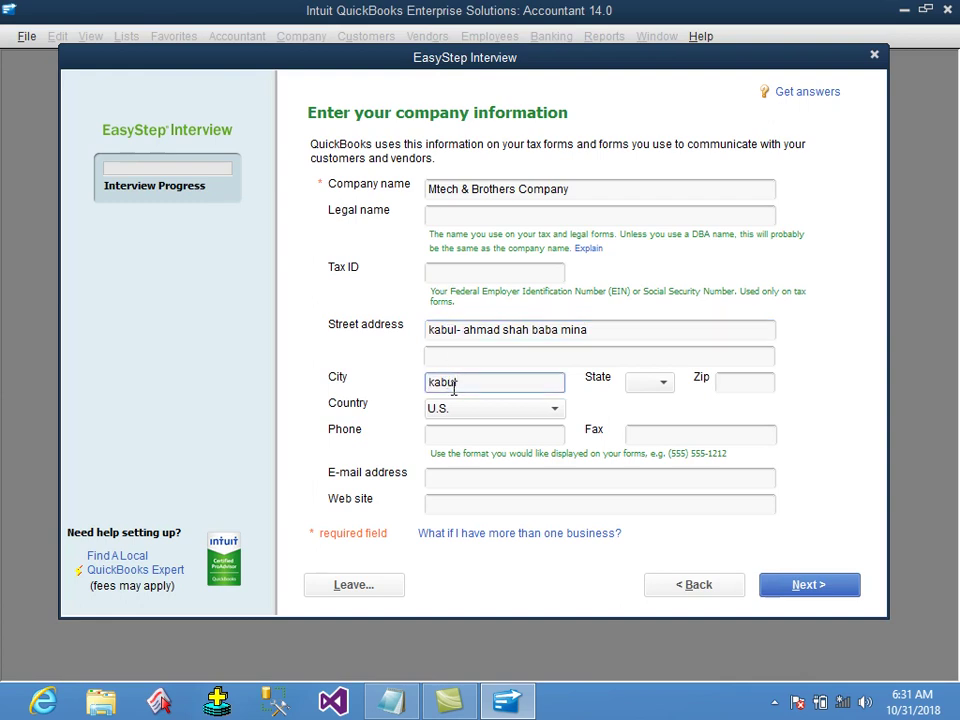
pyautogui.click(463, 482)
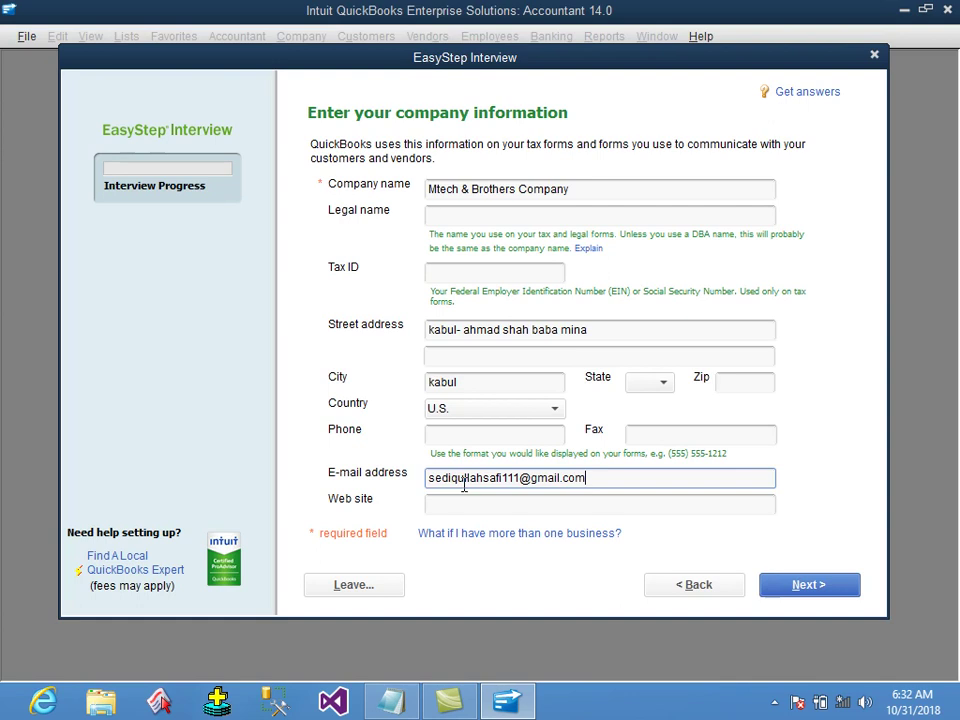
pyautogui.click(820, 590)
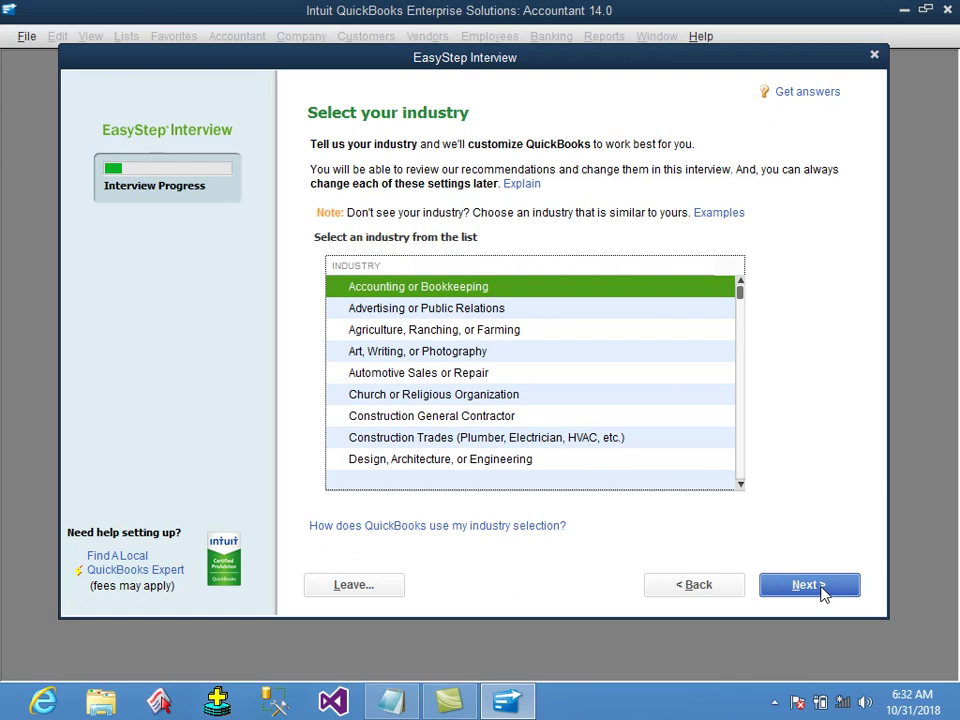
# Switch back to the Qb lecture 2nd notes in Notepad.
pyautogui.click(390, 701)
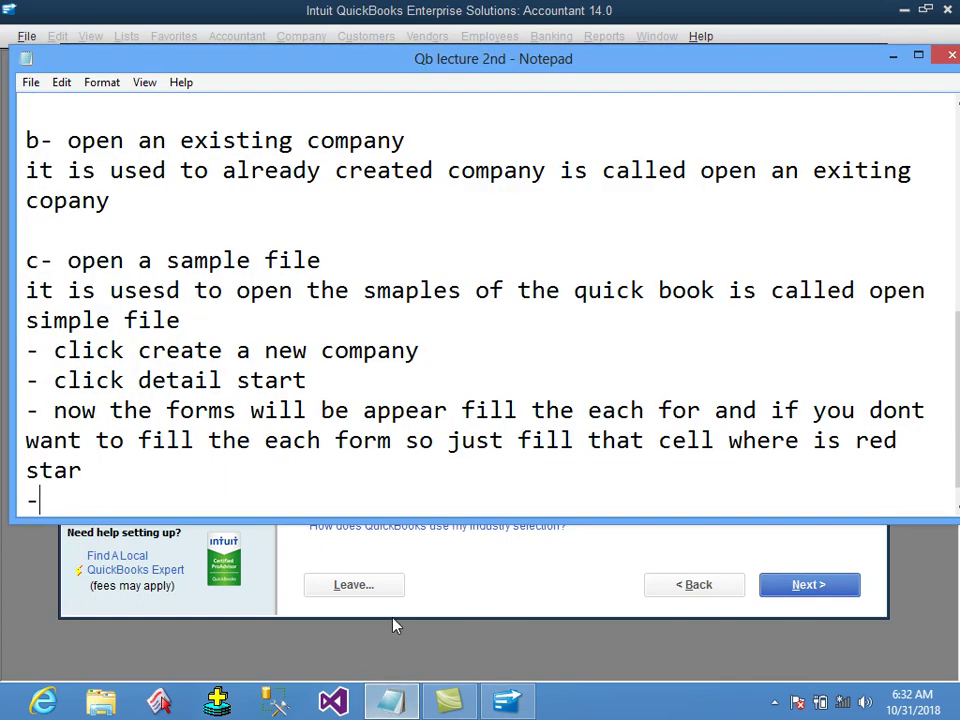
# Add '-click next' and '- select your company type :-' to the notes, then return to QuickBooks.
pyautogui.write('click next')
pyautogui.press('Return')
pyautogui.write('- select your co')
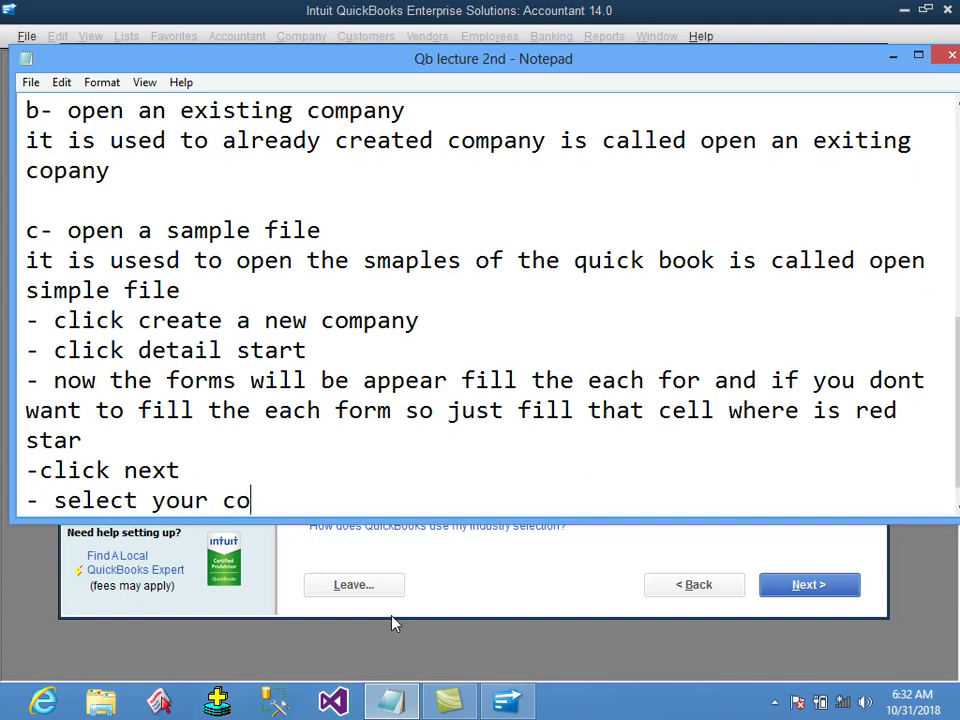
pyautogui.write('mpany typ0e')
pyautogui.press('BackSpace')
pyautogui.press('BackSpace')
pyautogui.write('e :-')
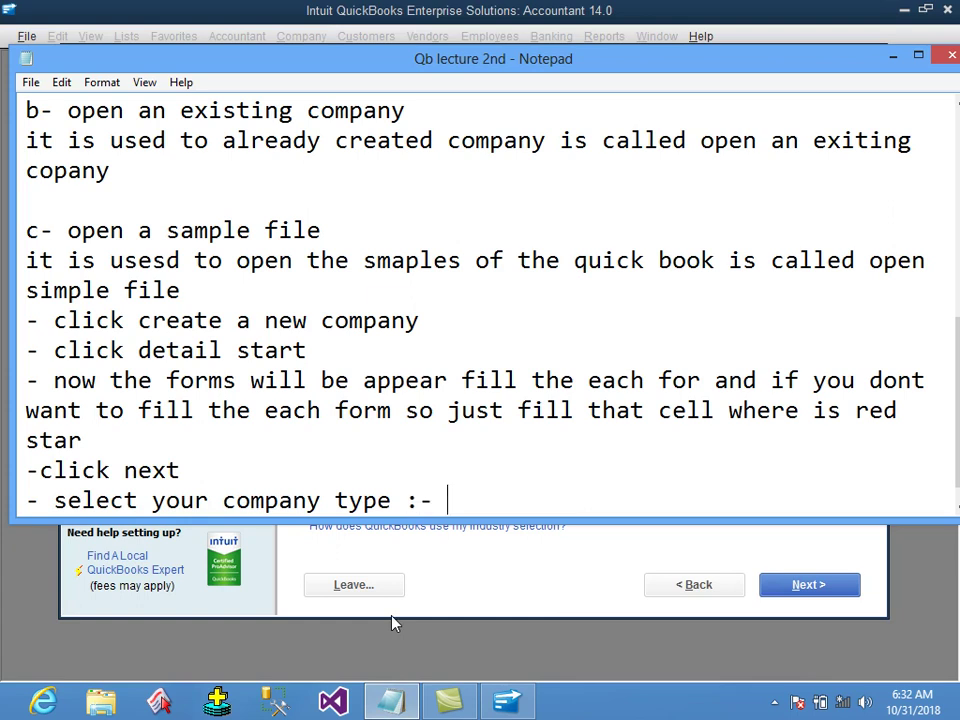
pyautogui.click(671, 26)
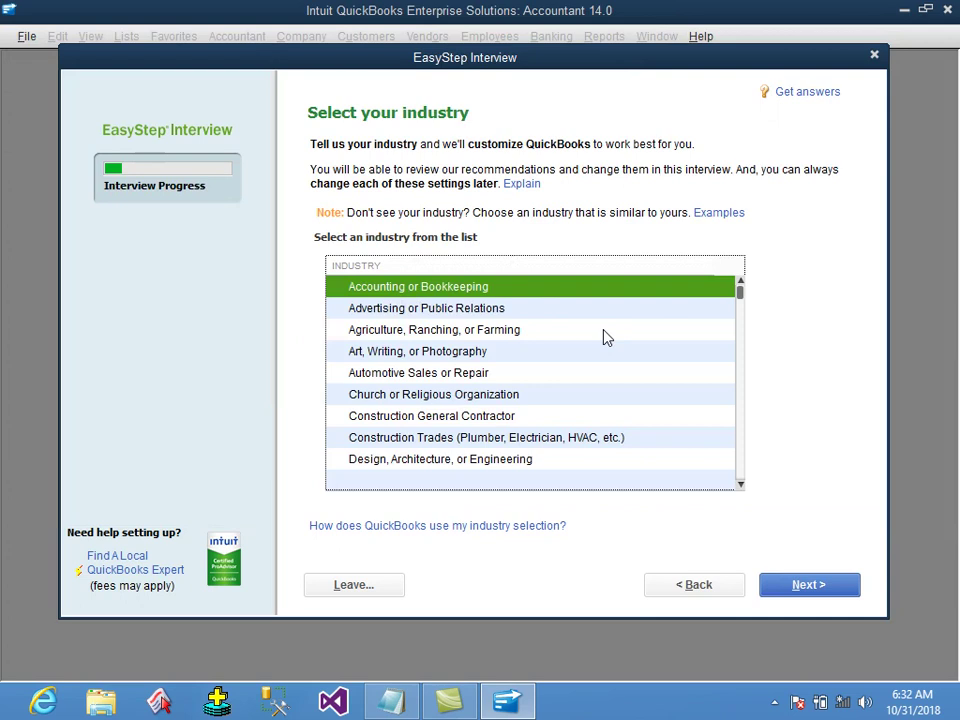
# Choose Wholesale Distribution and Sales as the company's industry and continue the interview.
pyautogui.press('Down')
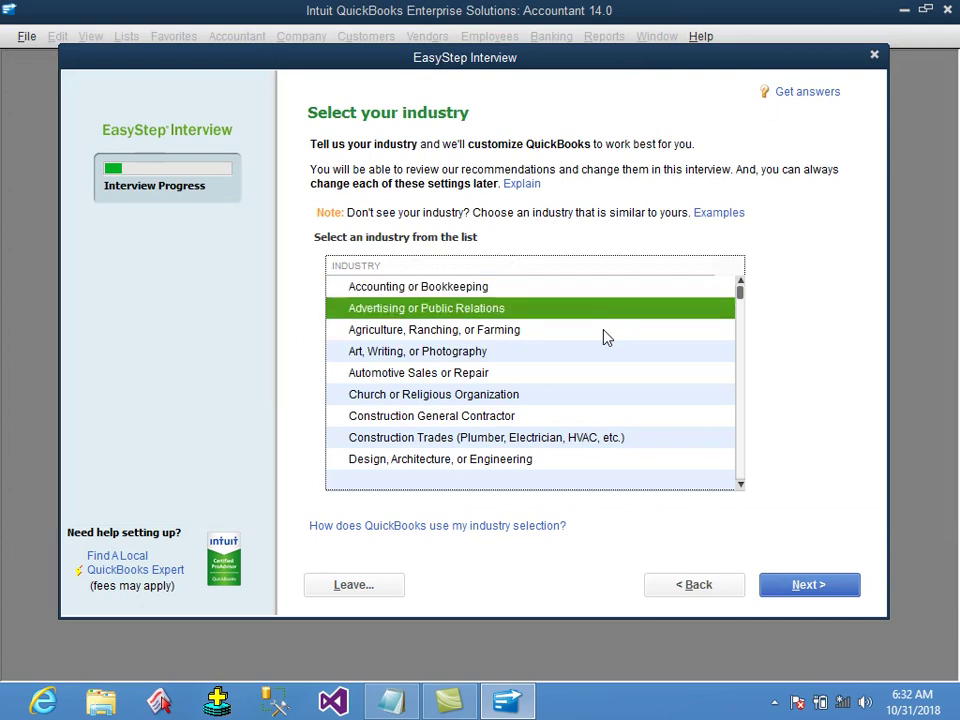
pyautogui.press('Down')
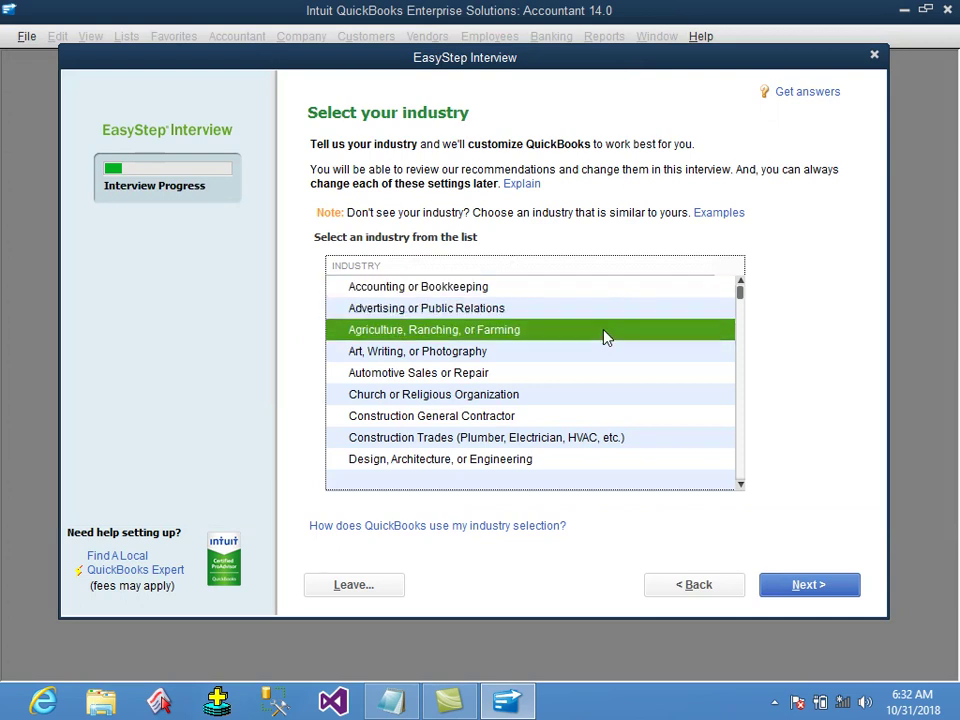
pyautogui.press('Down')
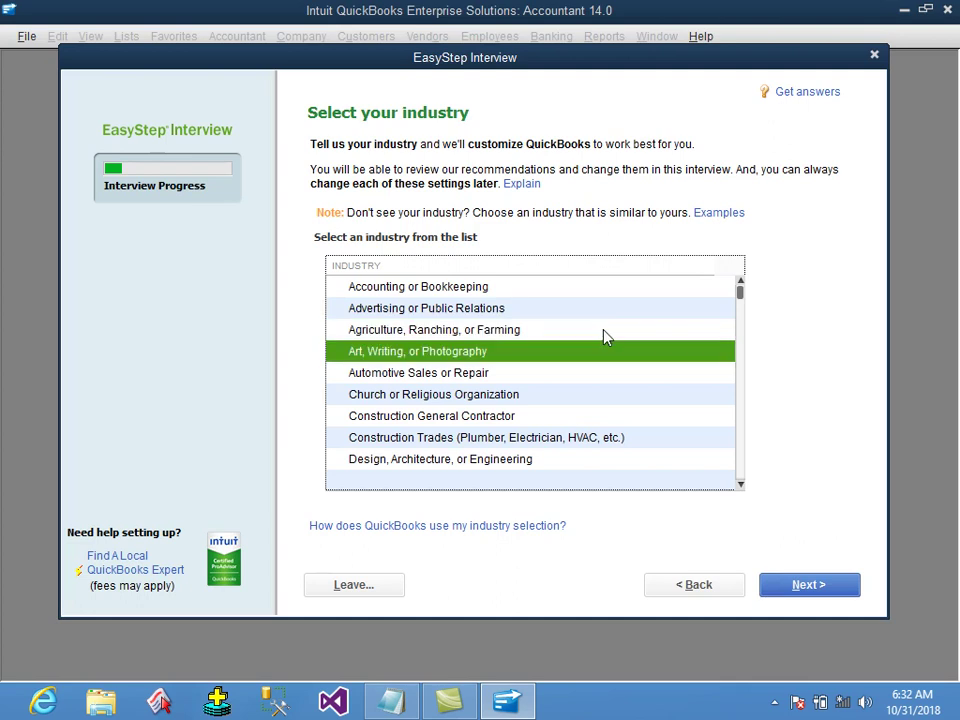
pyautogui.press('Down')
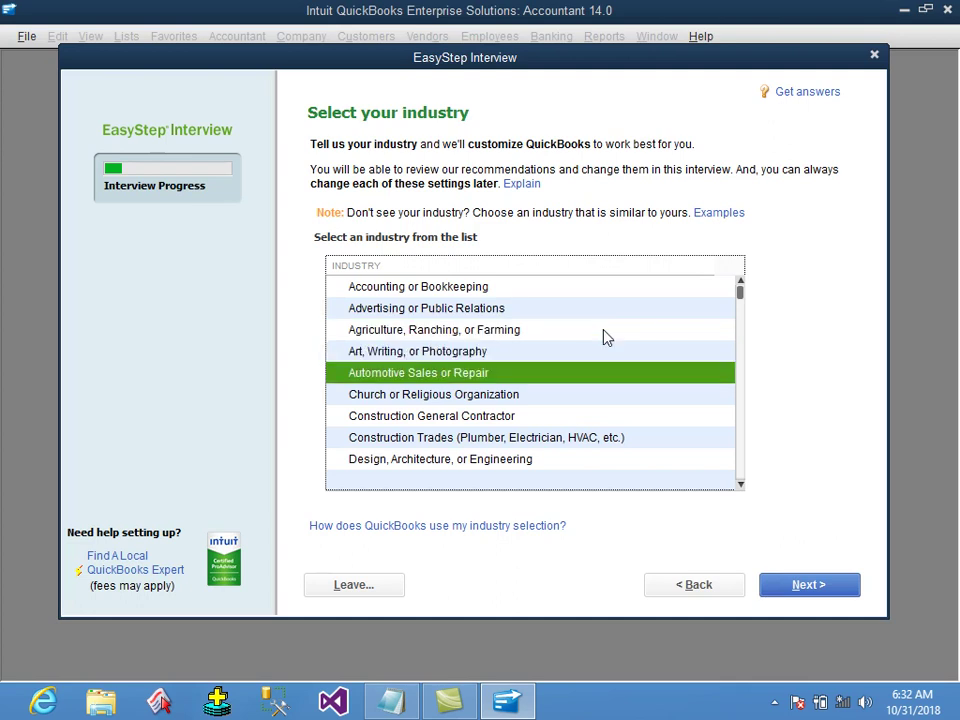
pyautogui.press('Up')
pyautogui.press('Up')
pyautogui.press('Up')
pyautogui.press('Up')
pyautogui.press('Down')
pyautogui.press('Down')
pyautogui.press('Down')
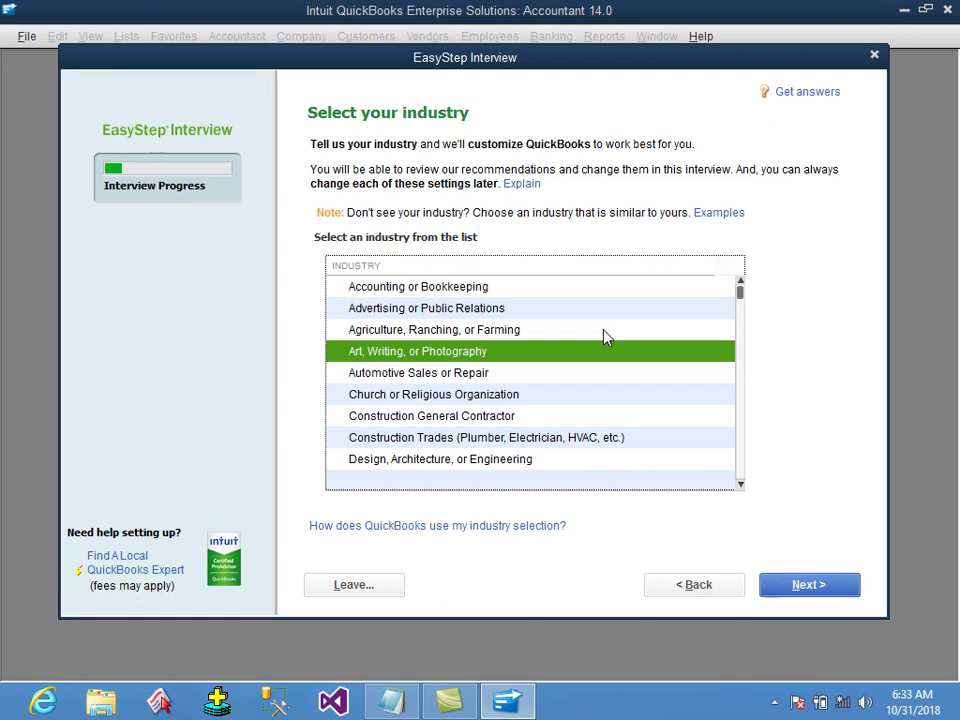
pyautogui.press('w')
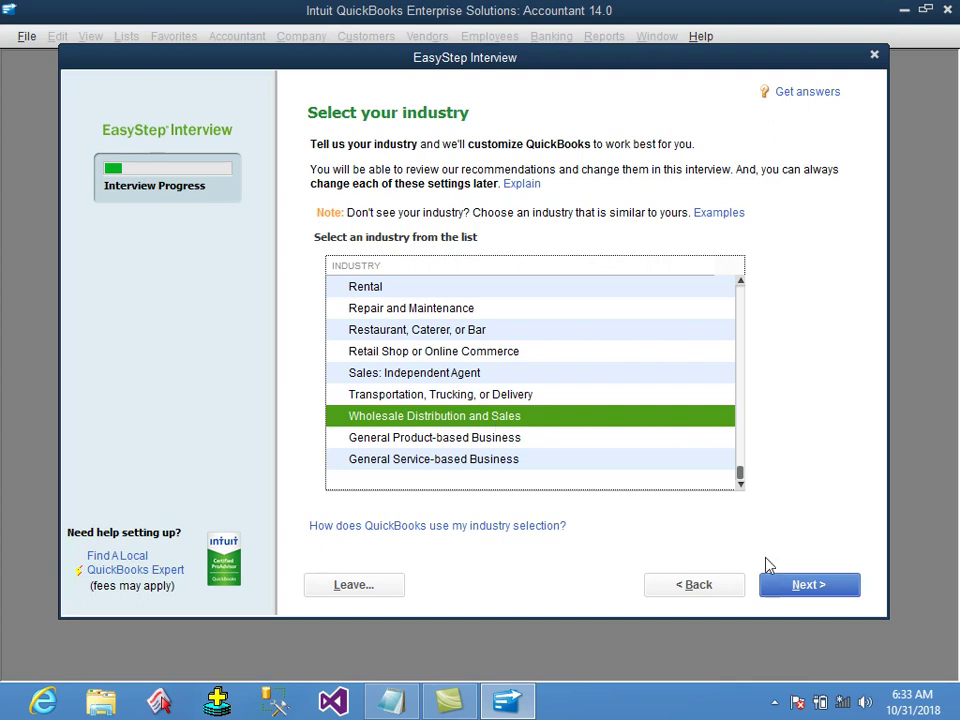
pyautogui.click(812, 585)
# Add the notes 'whole sale and destribution sale' and '- click next' in Notepad.
pyautogui.click(390, 701)
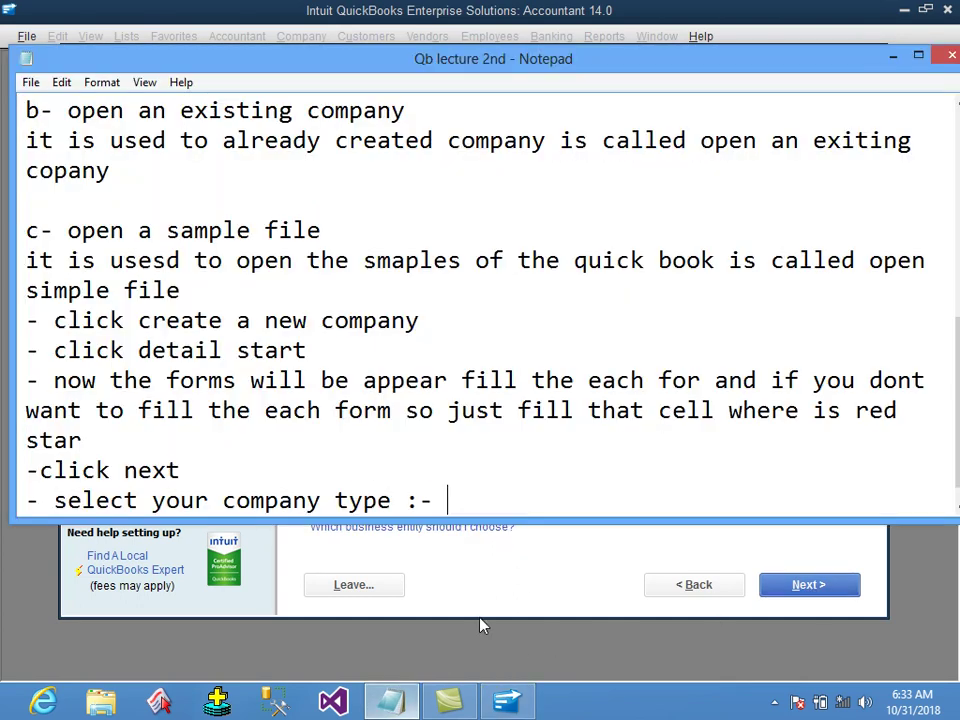
pyautogui.write('whole sal')
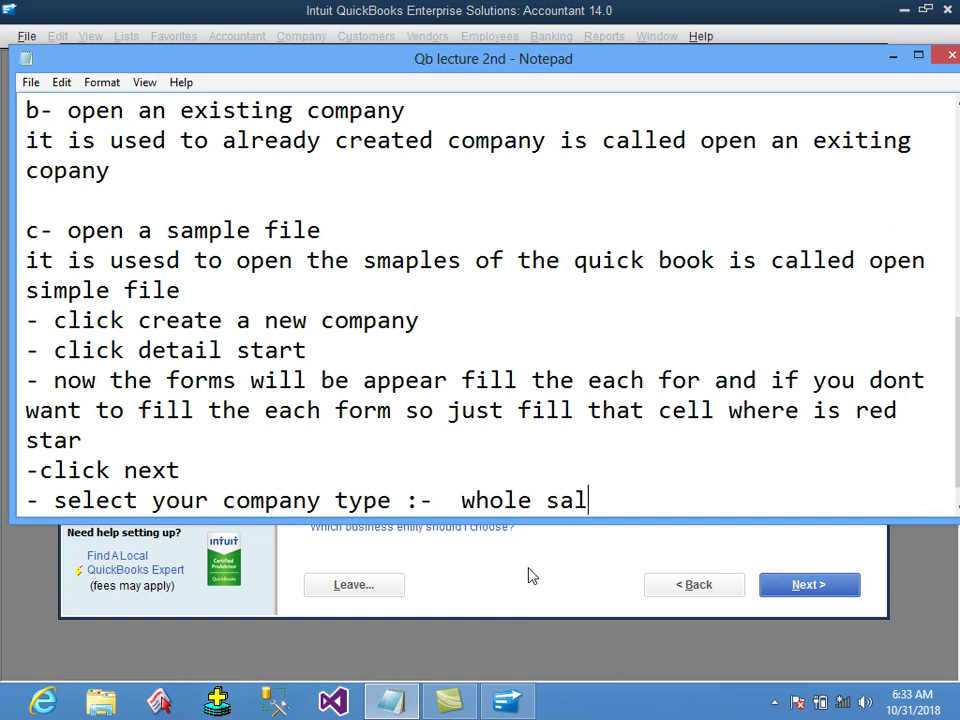
pyautogui.write('e and destribution sale')
pyautogui.press('BackSpace')
pyautogui.press('BackSpace')
pyautogui.write('ale')
pyautogui.press('Return')
pyautogui.write('- click next')
pyautogui.press('Return')
pyautogui.write('-')
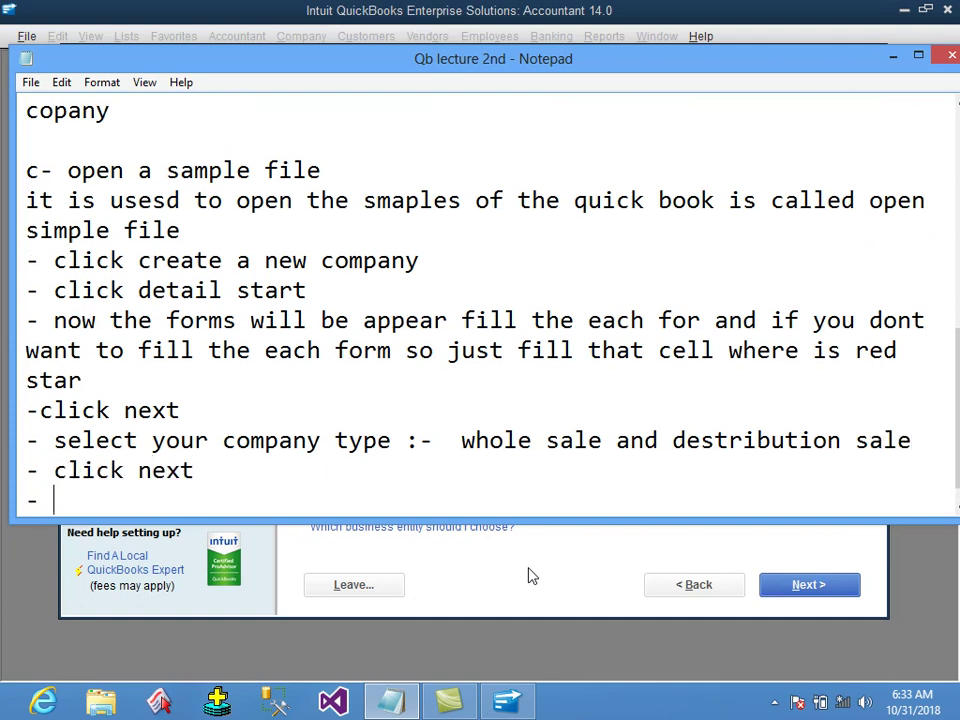
pyautogui.click(532, 576)
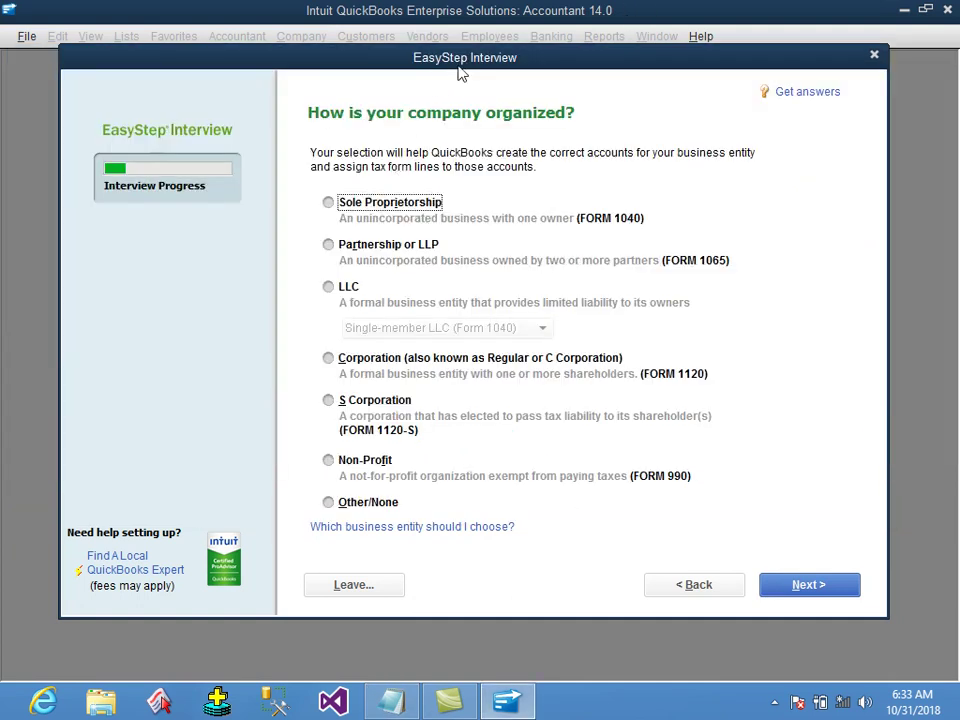
# Select Sole Proprietorship as the company's organization and continue to the next page.
pyautogui.moveTo(460, 72); pyautogui.dragTo(462, 66)
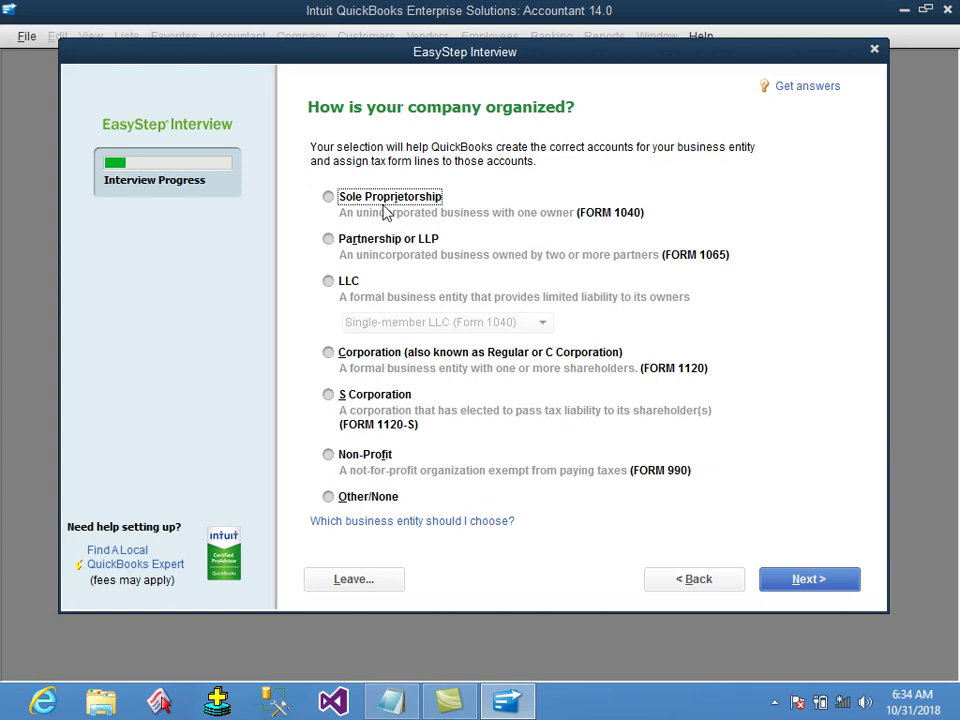
pyautogui.click(399, 203)
pyautogui.click(378, 245)
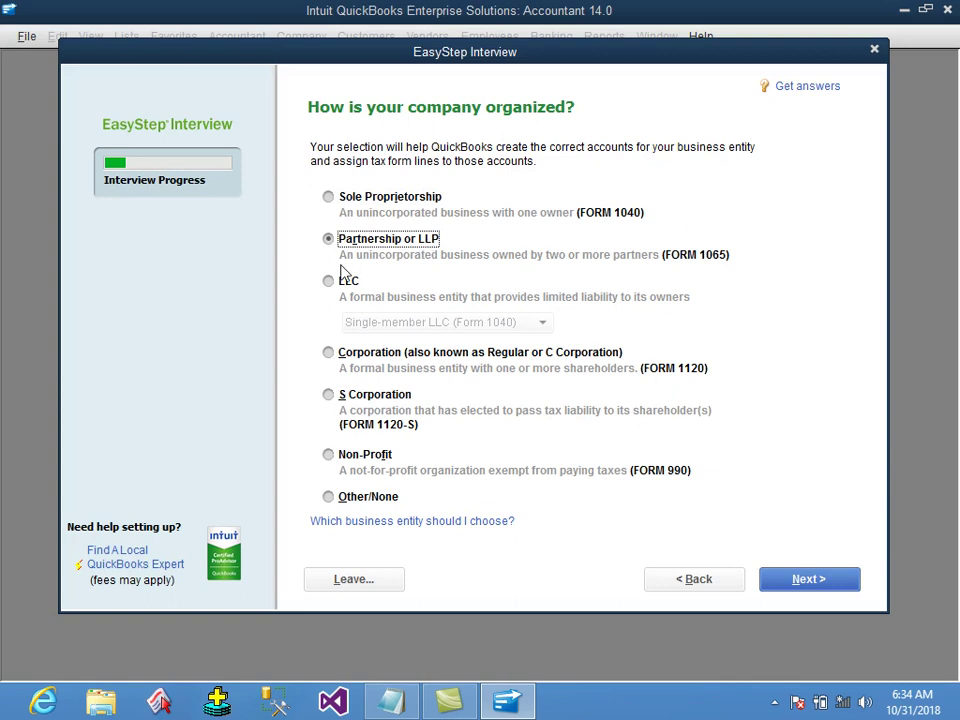
pyautogui.click(397, 362)
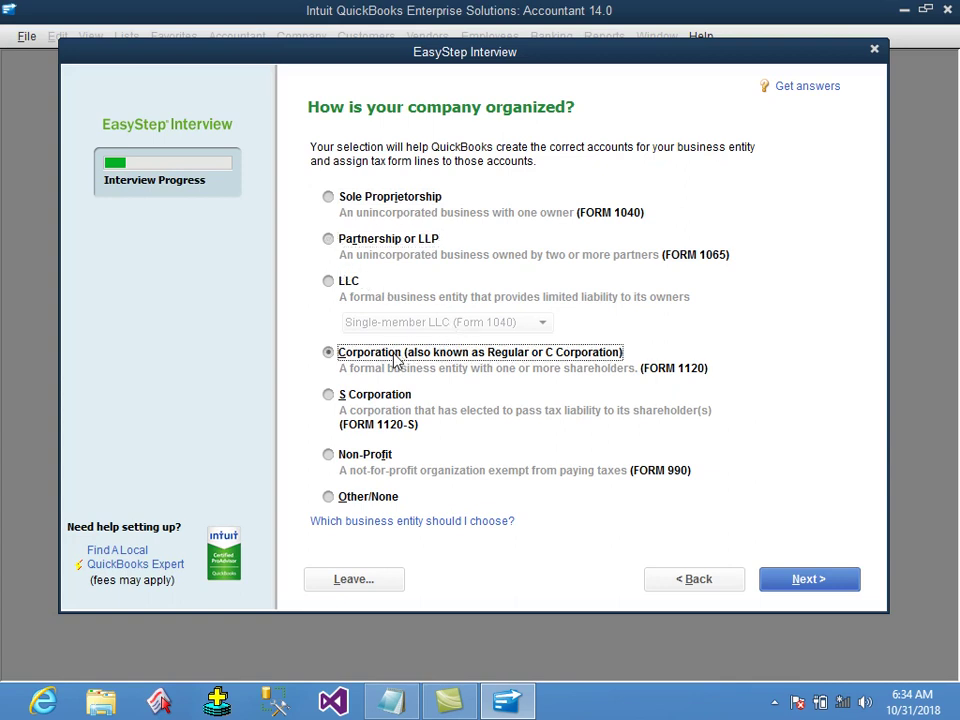
pyautogui.click(403, 206)
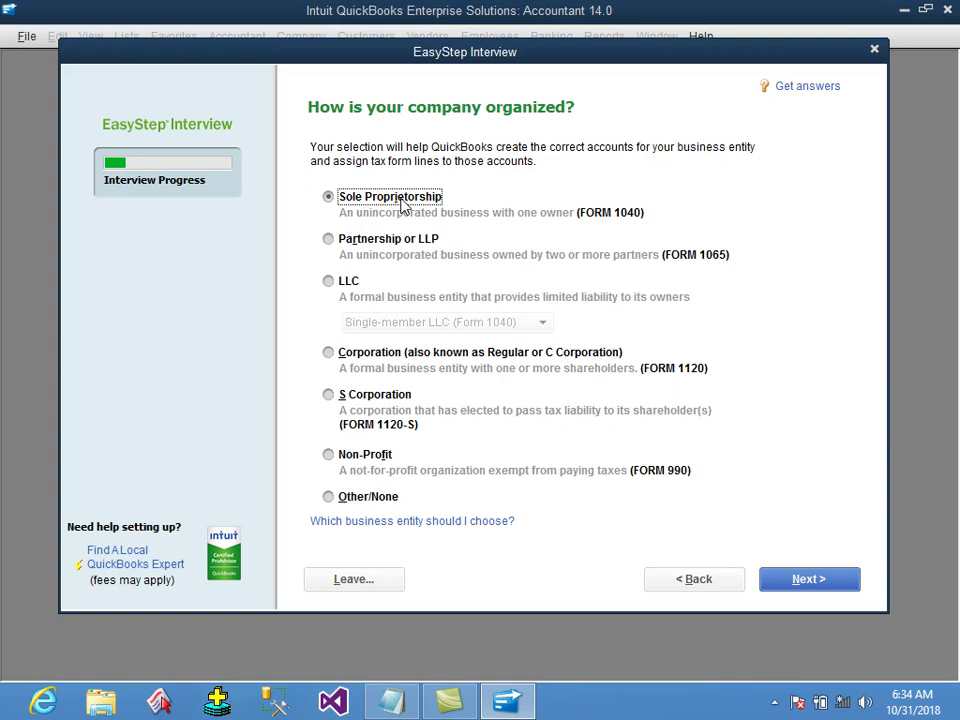
pyautogui.click(413, 242)
pyautogui.click(412, 200)
pyautogui.click(828, 581)
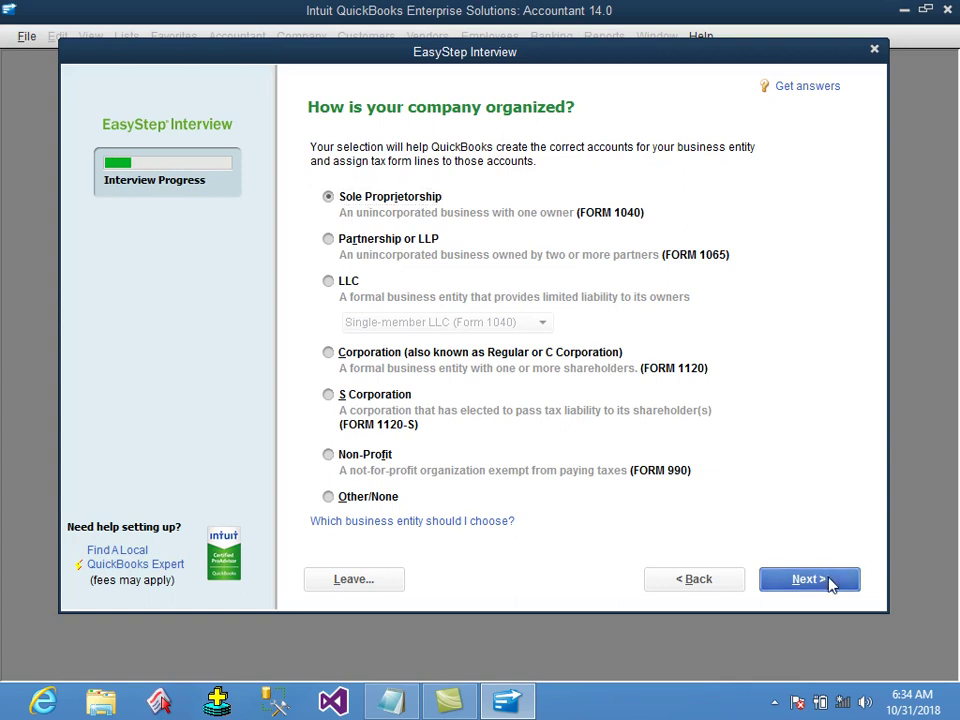
pyautogui.click(405, 690)
# Note '- select your business type : solepropership' and '- click next' in Notepad.
pyautogui.write('select your busin')
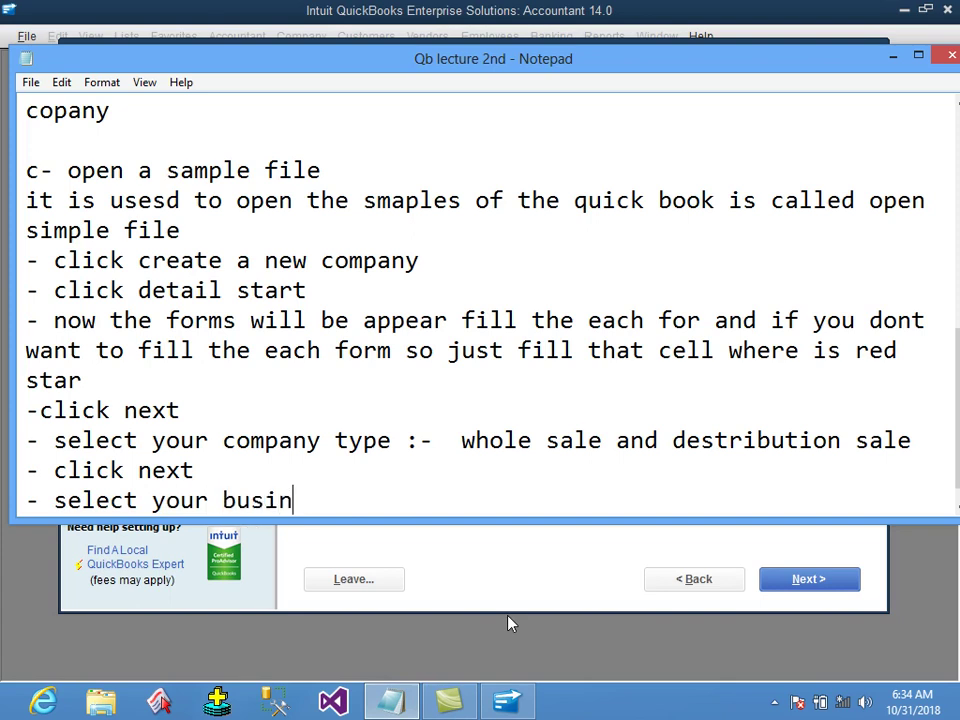
pyautogui.write('ess type : ')
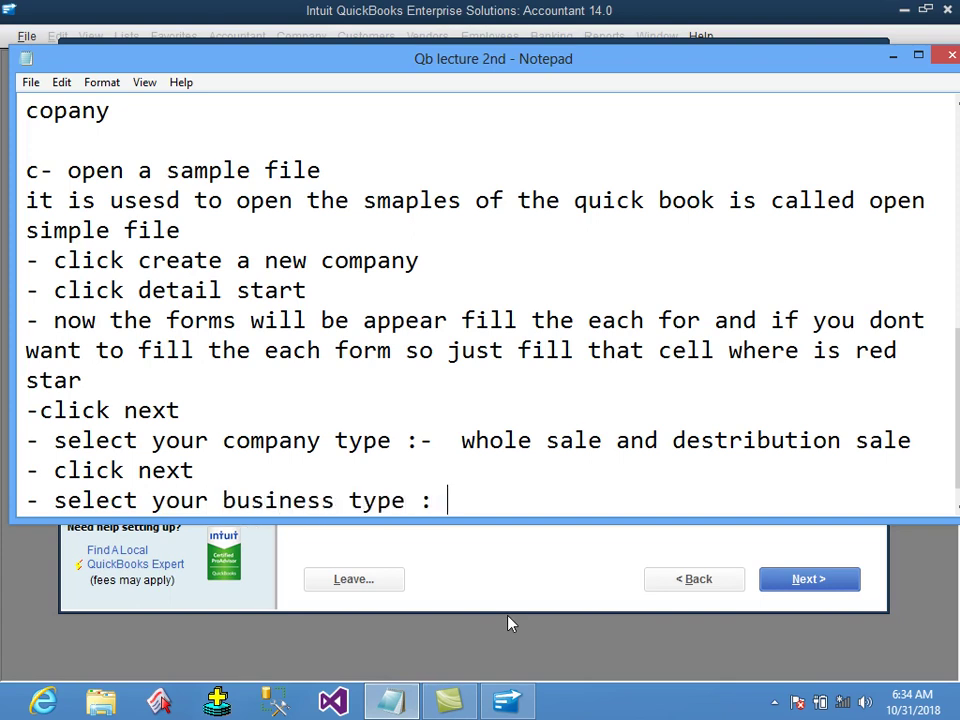
pyautogui.write('soleproper')
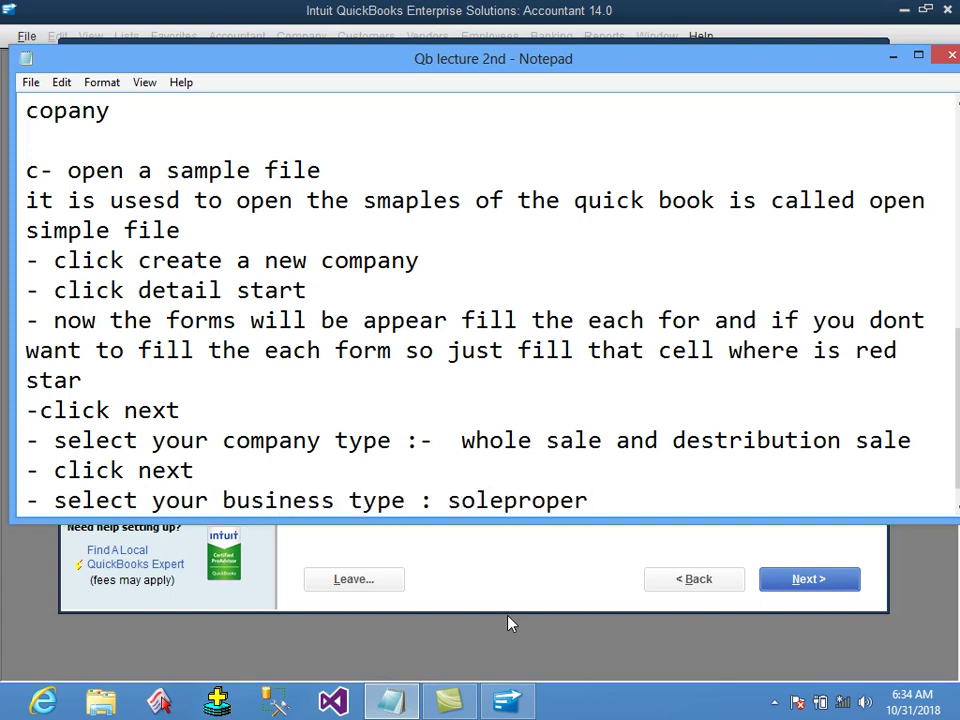
pyautogui.write('ship')
pyautogui.press('Return')
pyautogui.write('- click next')
pyautogui.press('Return')
pyautogui.write('-')
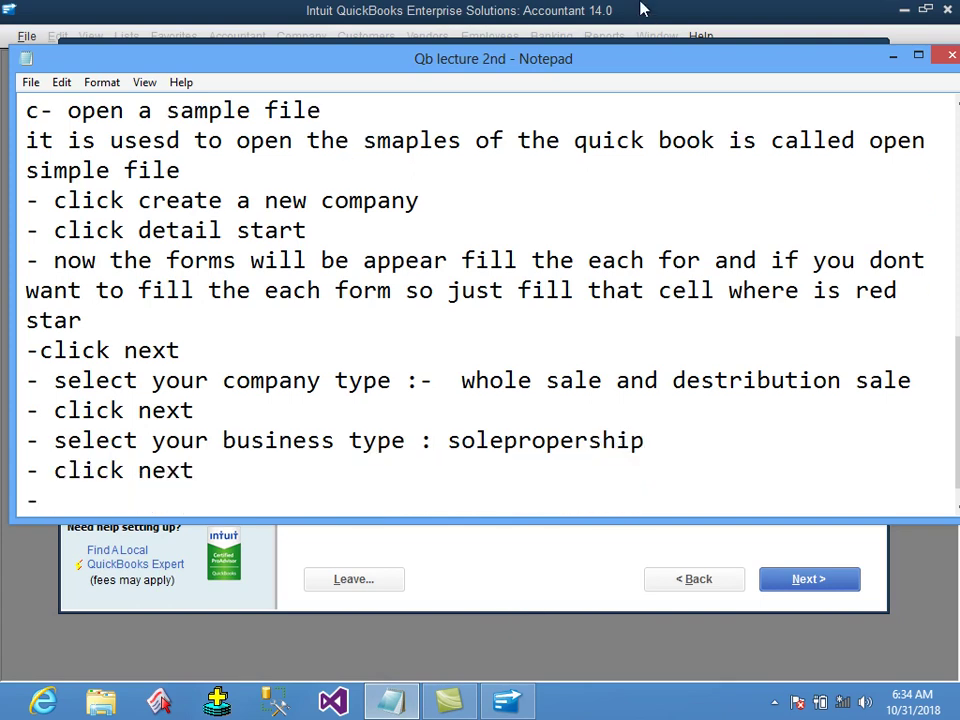
pyautogui.click(642, 10)
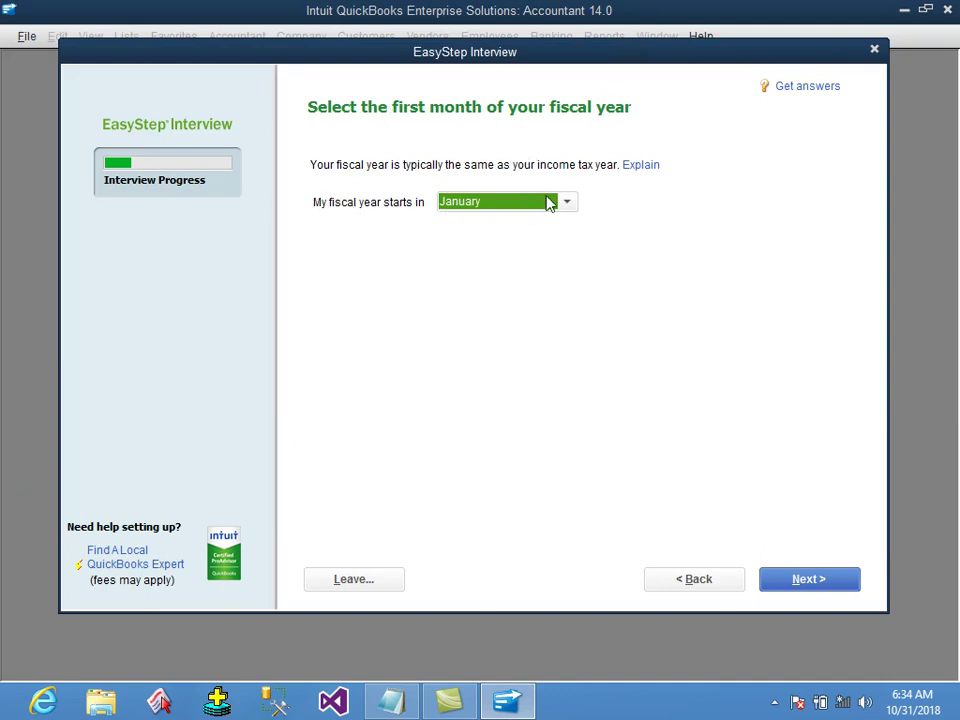
# Keep January as the fiscal year's starting month and continue to the password page.
pyautogui.click(571, 208)
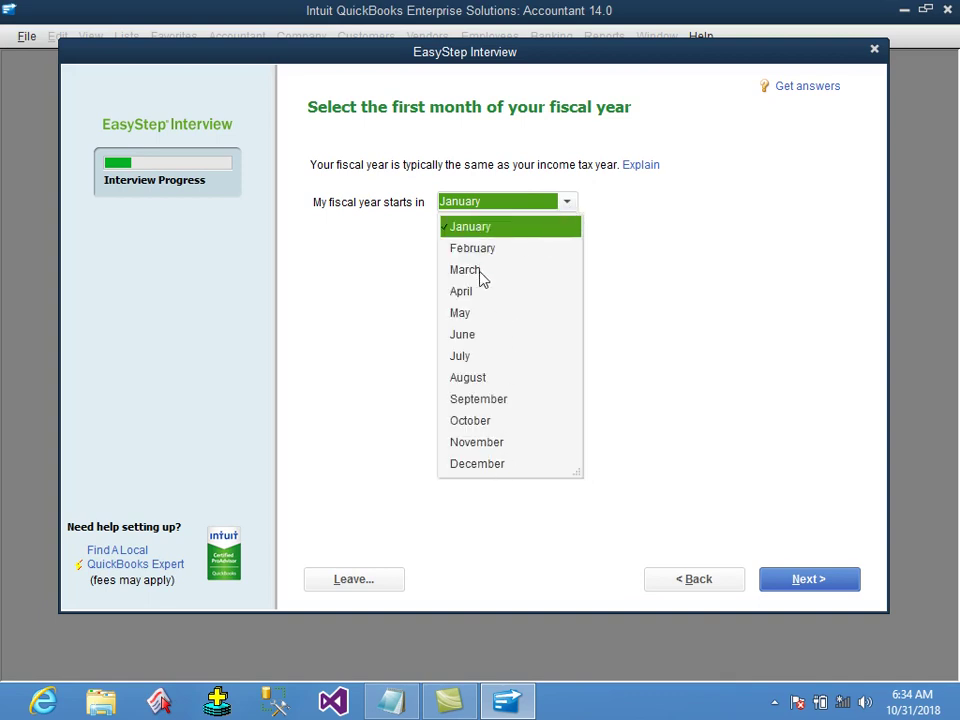
pyautogui.click(503, 233)
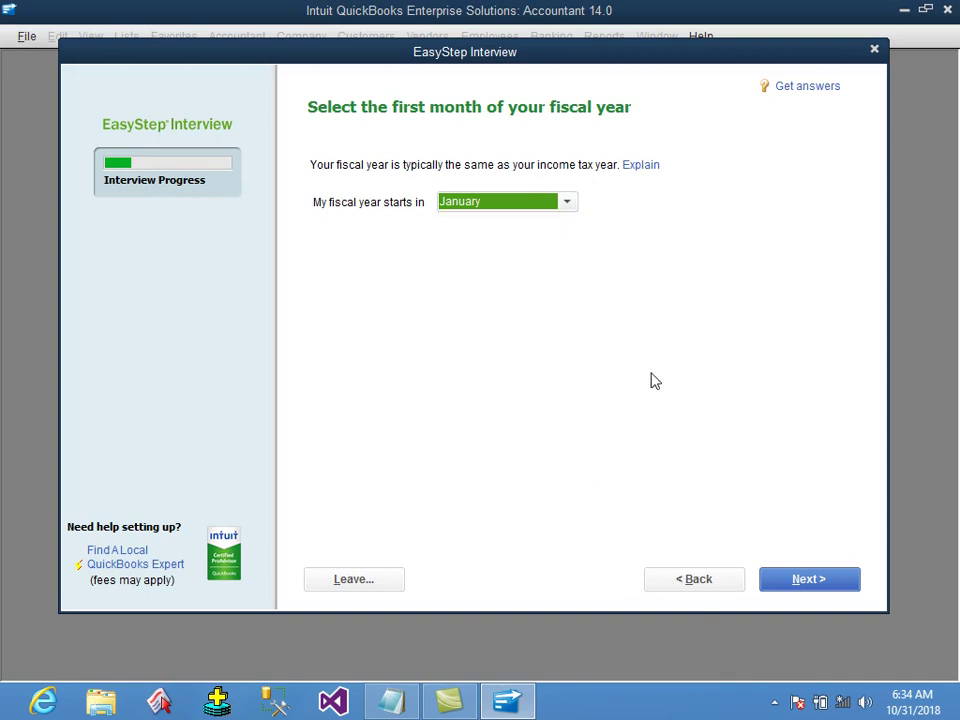
pyautogui.click(844, 585)
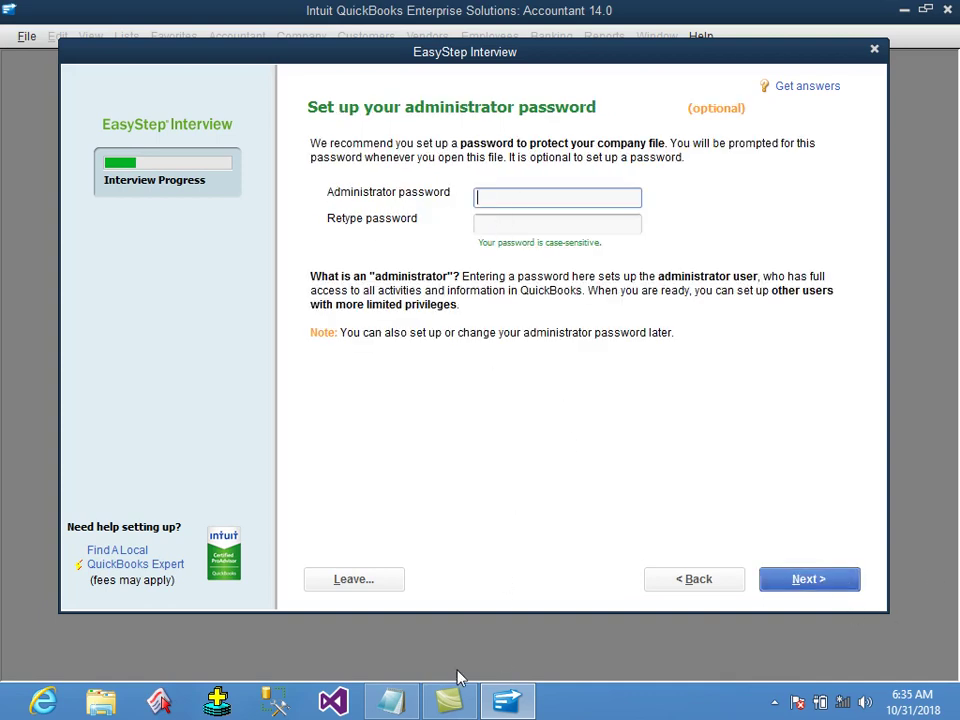
pyautogui.click(391, 700)
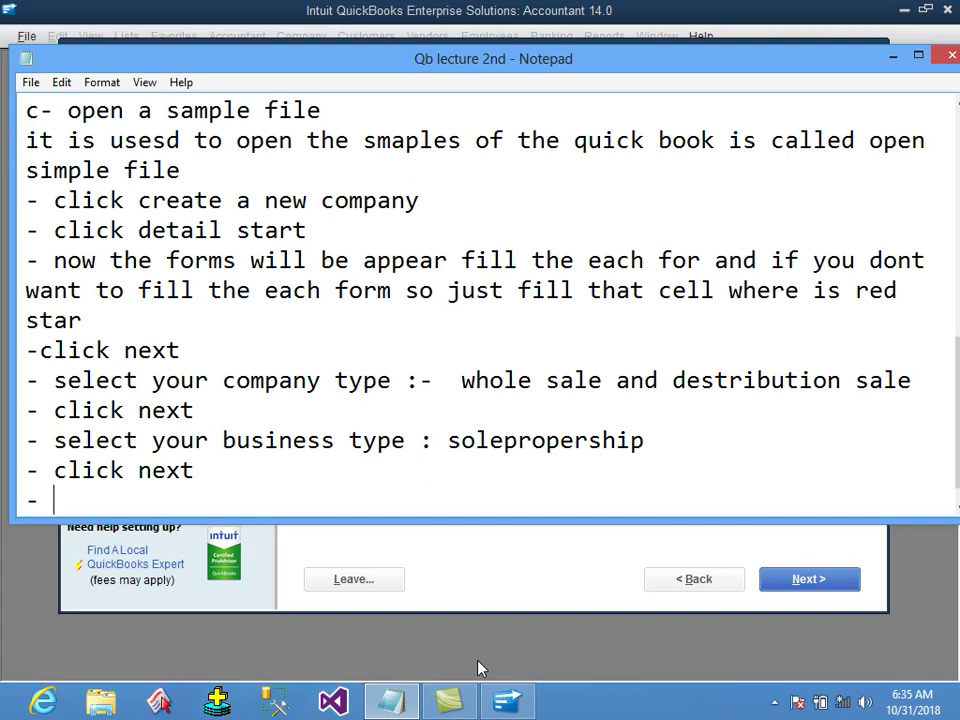
# Note '- select your fiscal year ( january )' followed by '- click next'.
pyautogui.write('select yor')
pyautogui.press('BackSpace')
pyautogui.press('BackSpace')
pyautogui.write('ur fiscal ')
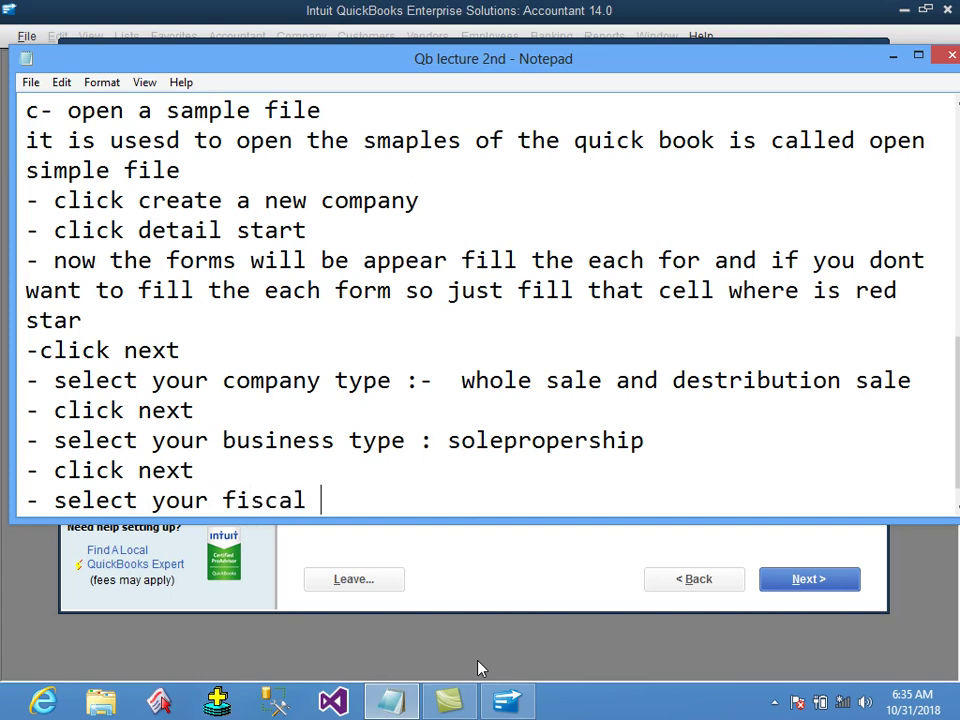
pyautogui.write('year (')
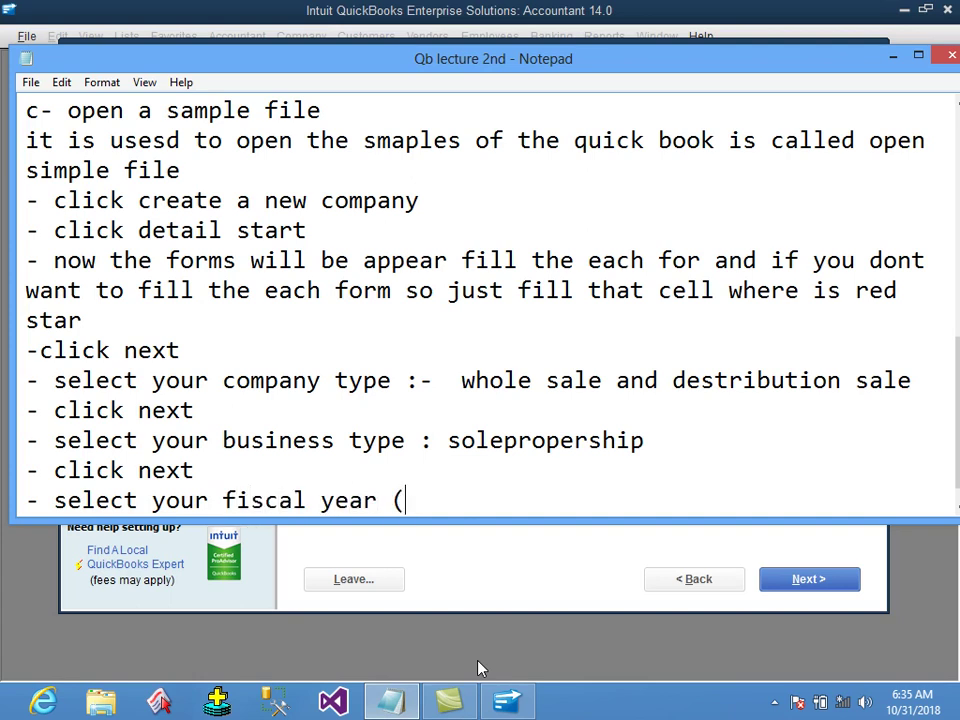
pyautogui.write(' janu')
pyautogui.press('BackSpace')
pyautogui.press('BackSpace')
pyautogui.write('anuary )')
pyautogui.press('Return')
pyautogui.write('- cli9ck')
pyautogui.press('BackSpace')
pyautogui.press('BackSpace')
pyautogui.press('BackSpace')
pyautogui.write('ck next')
# Add note lines for typing and confirming the company password.
pyautogui.press('Return')
pyautogui.write('-')
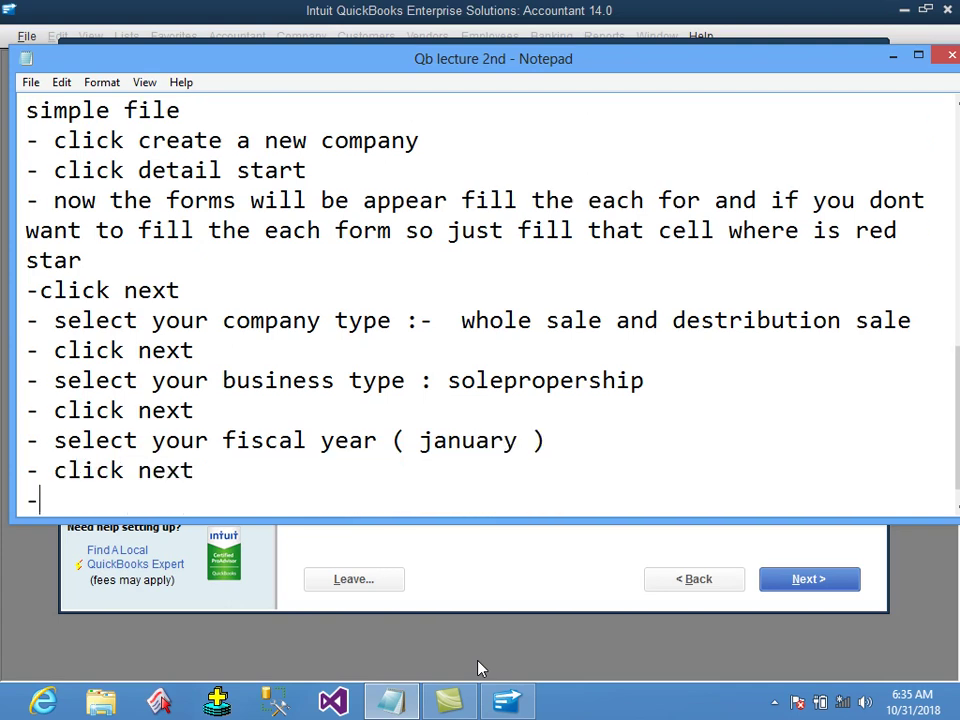
pyautogui.write(' type the passwor')
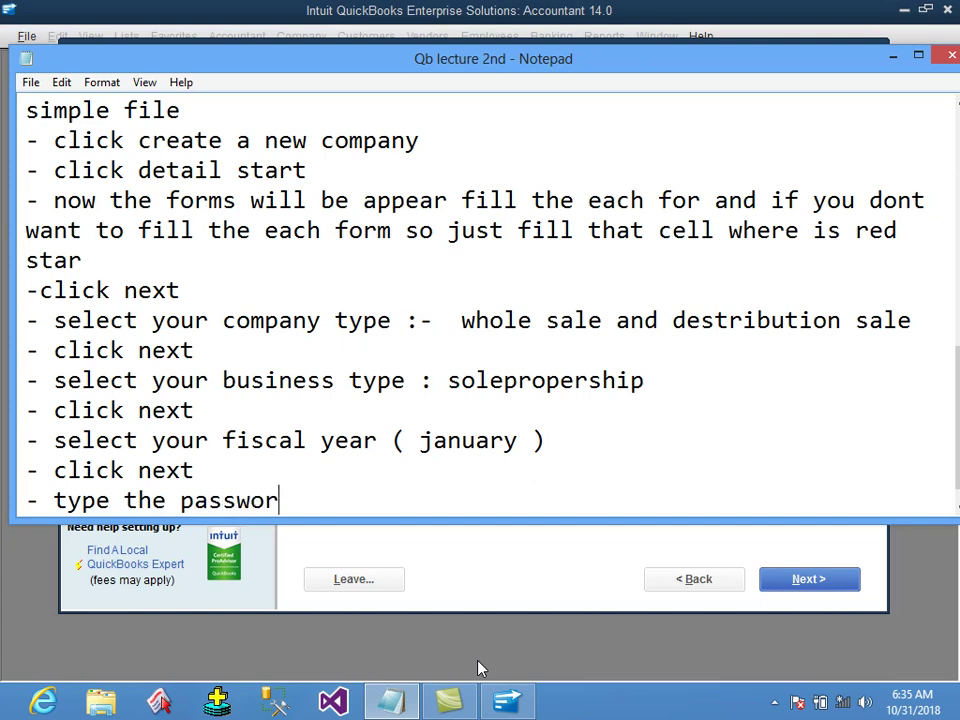
pyautogui.write('d for your')
pyautogui.press('BackSpace')
pyautogui.write('ur company :')
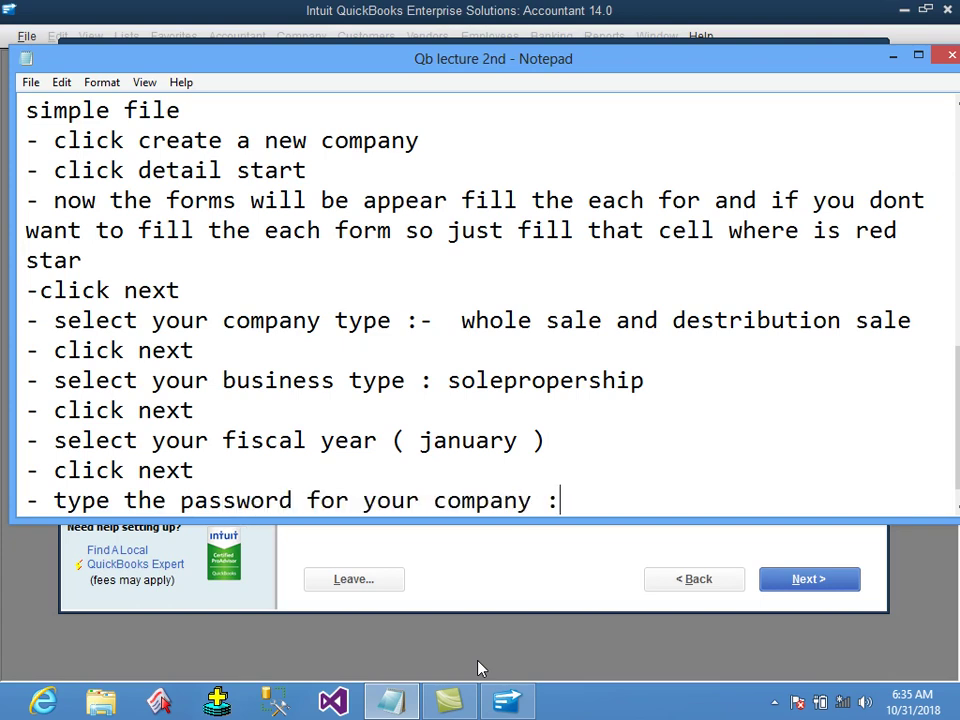
pyautogui.write(' abc')
pyautogui.press('Return')
pyautogui.write('-')
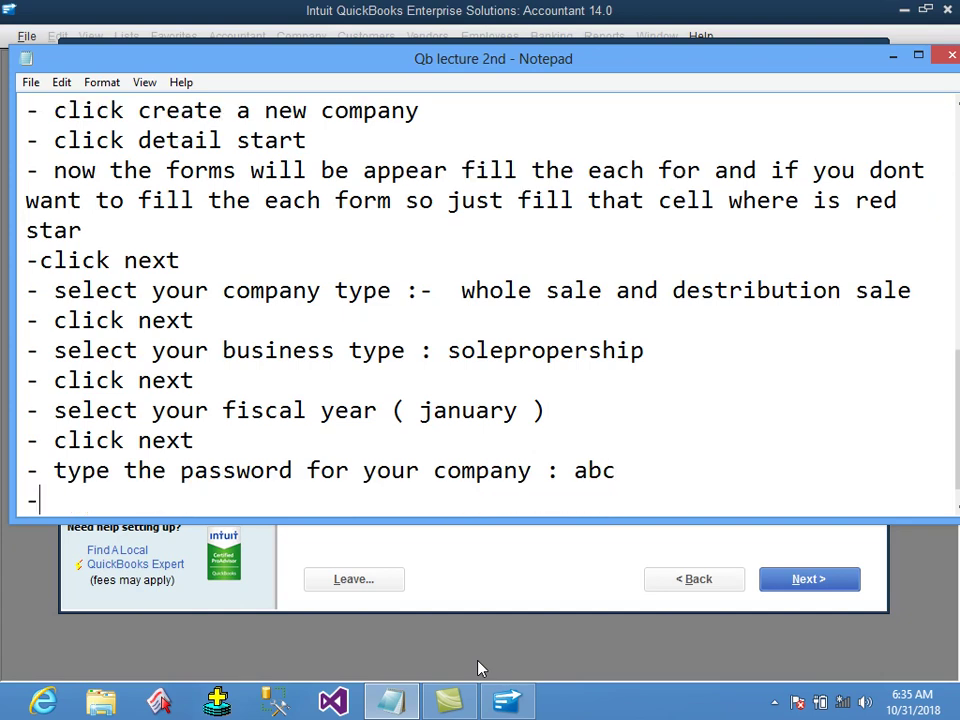
pyautogui.write(' confirm the pas')
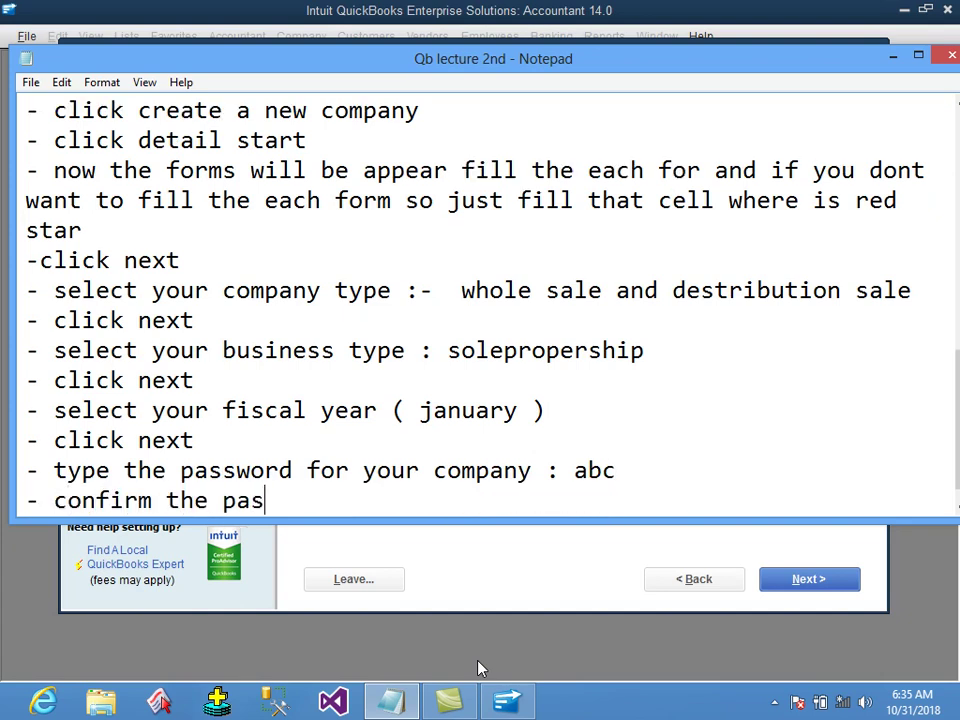
pyautogui.write('sword : abc')
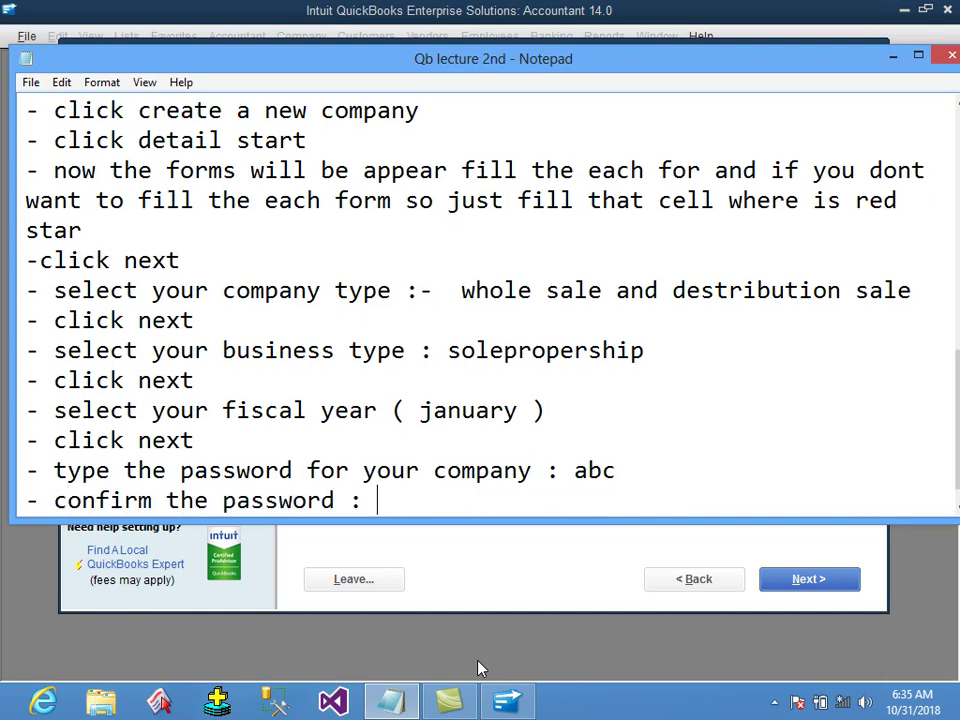
# Add '- click next', the save-location line '( desktop )', and another '- click next'.
pyautogui.press('Return')
pyautogui.write('- clik ne')
pyautogui.press('BackSpace')
pyautogui.press('BackSpace')
pyautogui.press('BackSpace')
pyautogui.press('BackSpace')
pyautogui.write('ck next')
pyautogui.press('Return')
pyautogui.write('-')
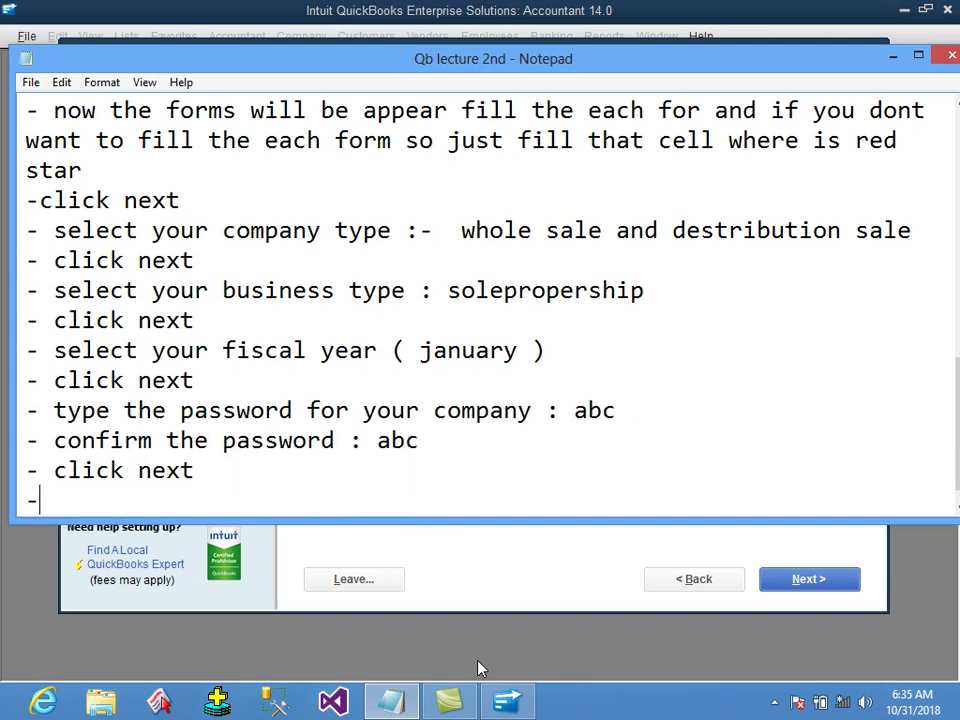
pyautogui.write(' and select locat')
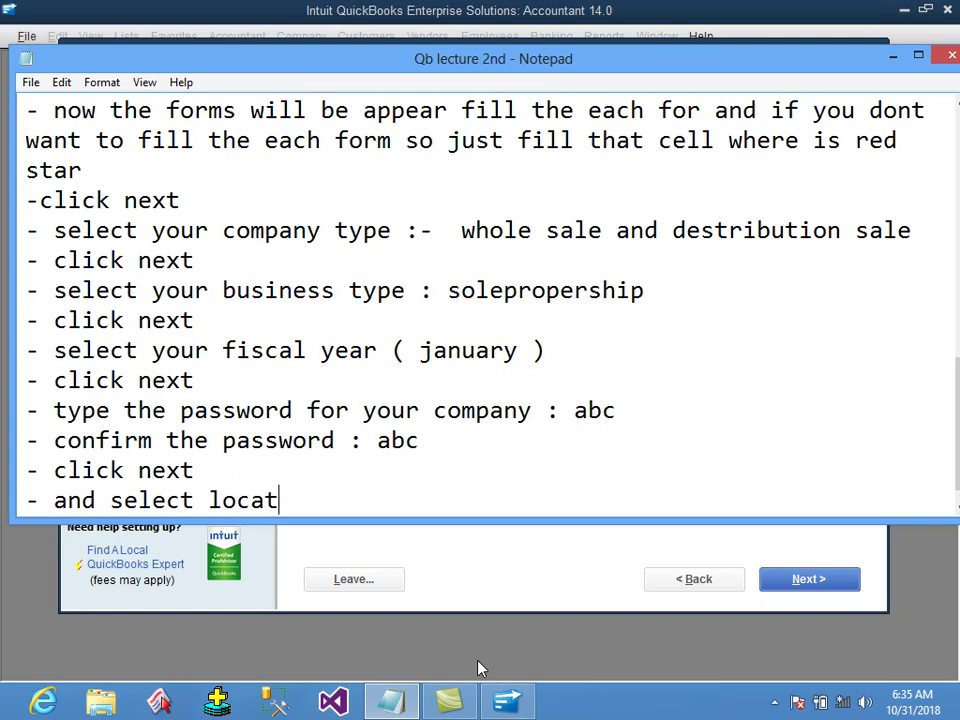
pyautogui.write('ion to be saved ')
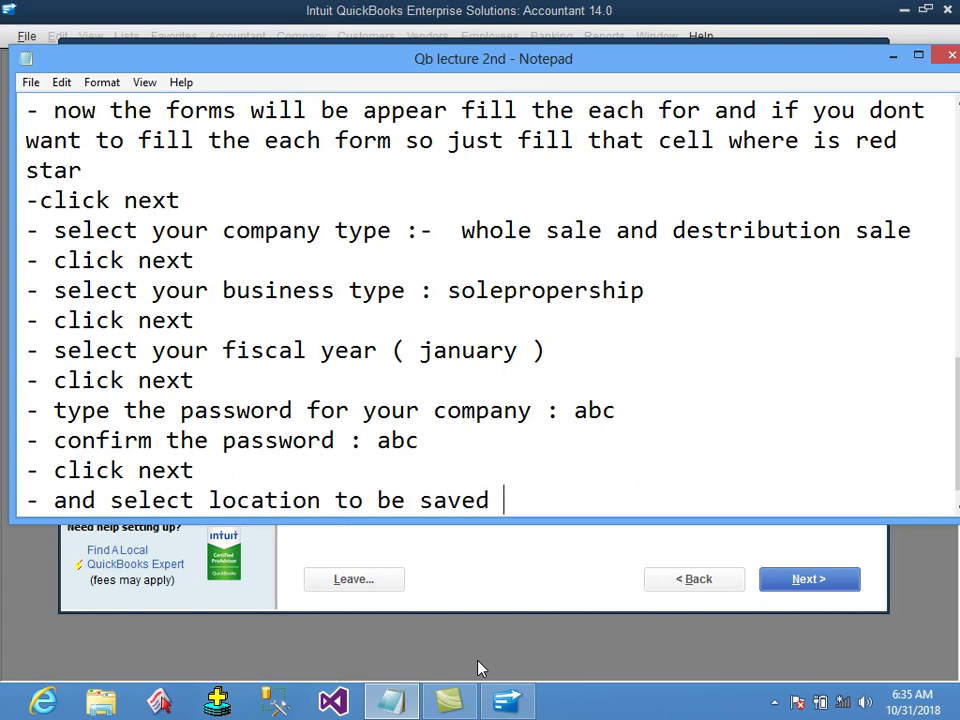
pyautogui.write('your company')
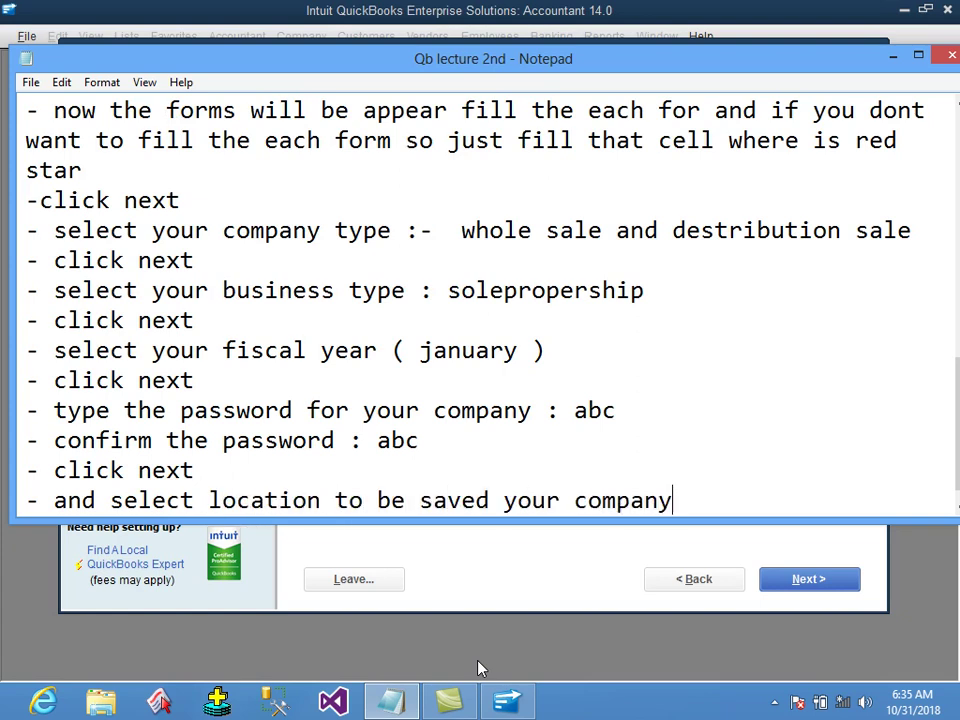
pyautogui.write(' in ( desktop ')
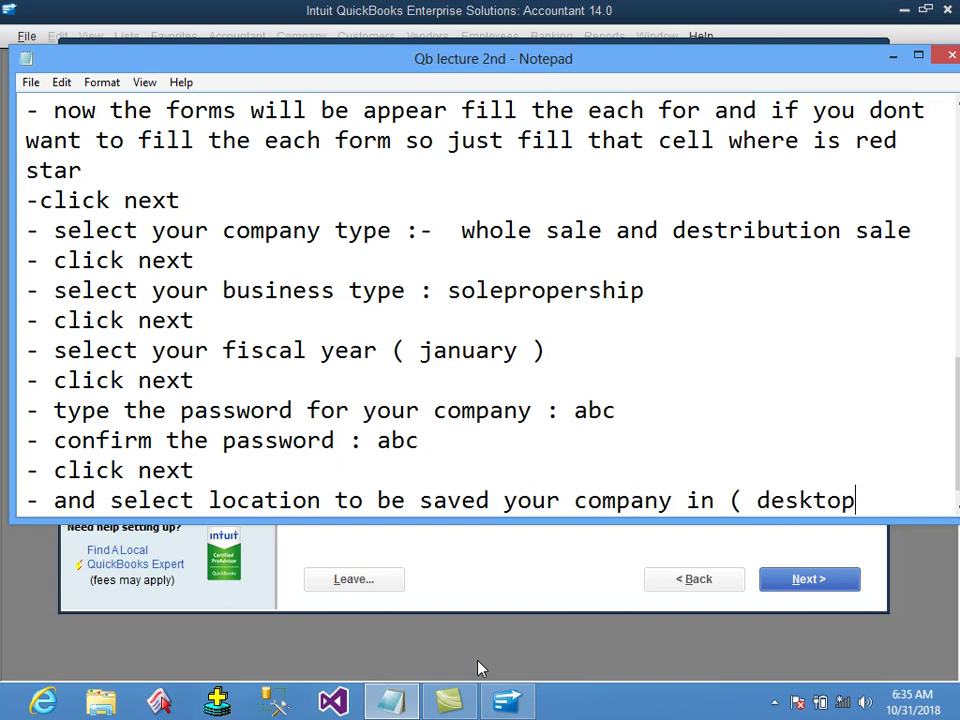
pyautogui.write(')')
pyautogui.press('Return')
pyautogui.write('- click next')
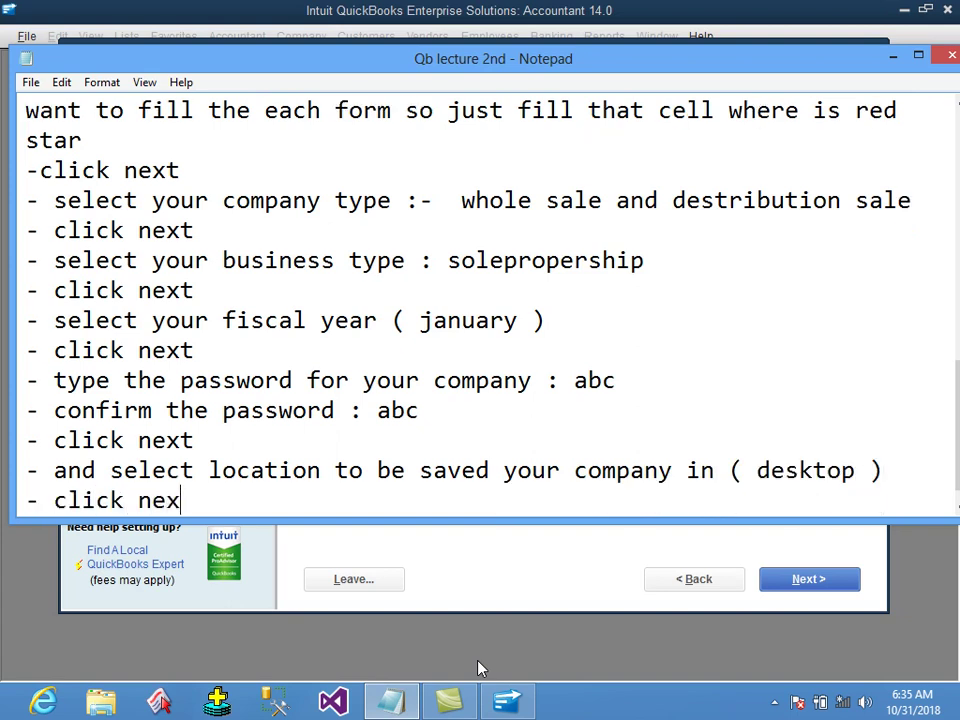
pyautogui.press('Return')
# Enter and retype the administrator password, then continue to the company file page.
pyautogui.write('-')
pyautogui.click(507, 700)
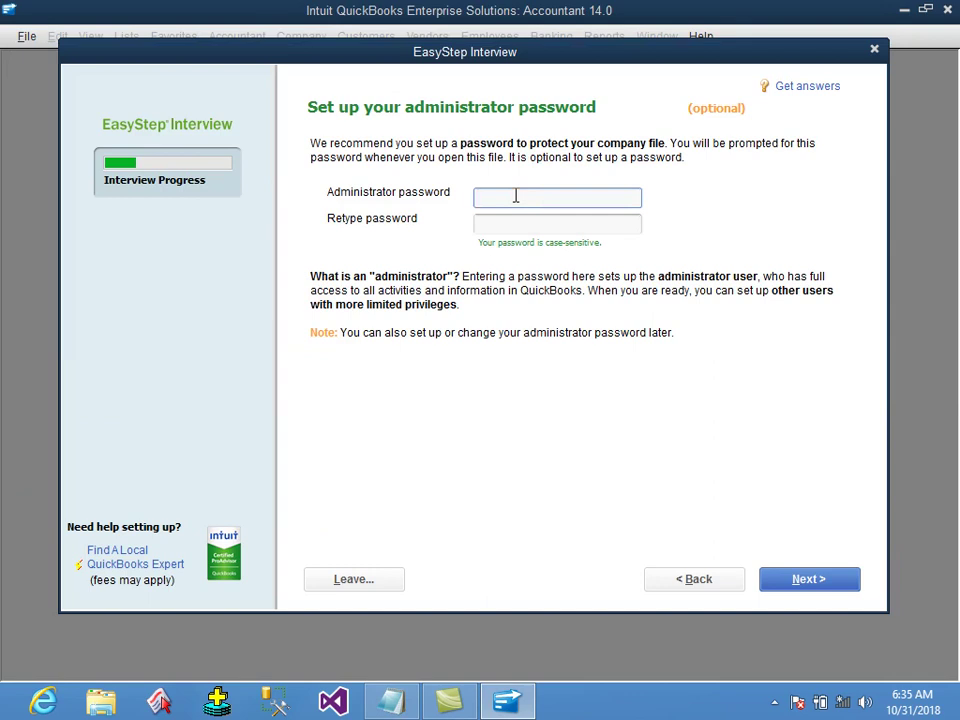
pyautogui.write('123456')
pyautogui.press('BackSpace')
pyautogui.press('BackSpace')
pyautogui.press('BackSpace')
pyautogui.press('BackSpace')
pyautogui.press('BackSpace')
pyautogui.write('123456')
pyautogui.press('Tab')
pyautogui.write('123456')
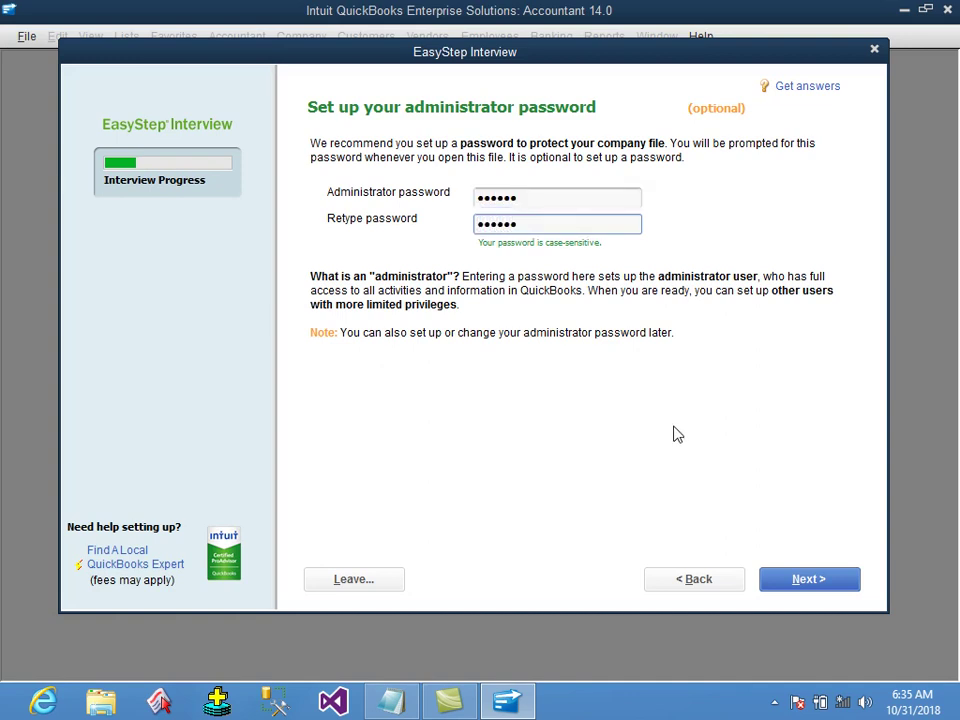
pyautogui.click(789, 581)
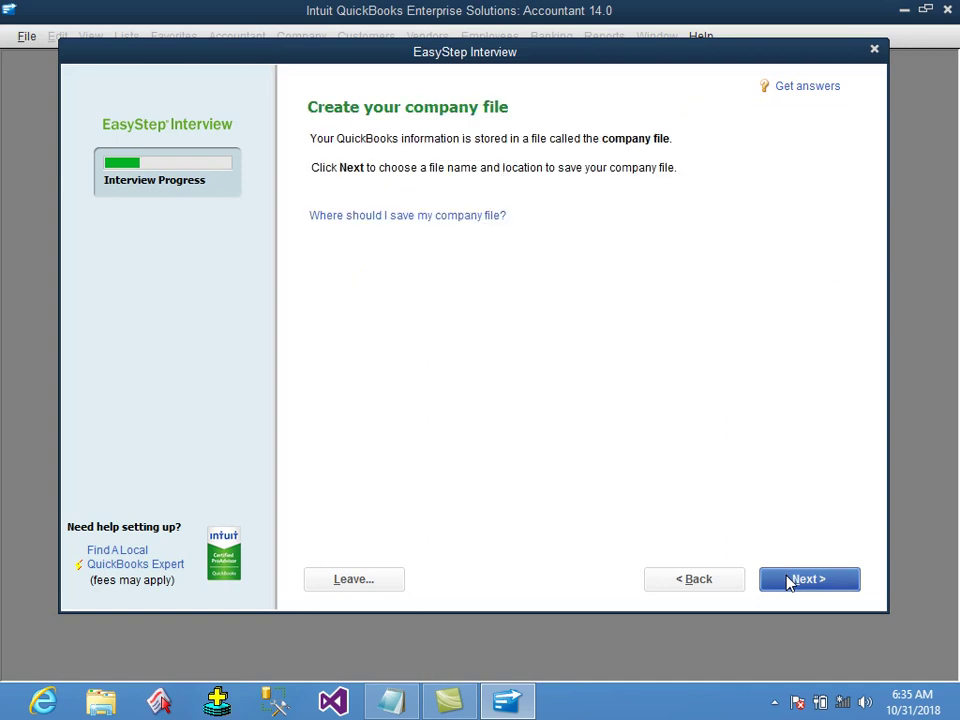
# Save the Mtech & Brothers Company file on the Desktop under its suggested name.
pyautogui.click(789, 581)
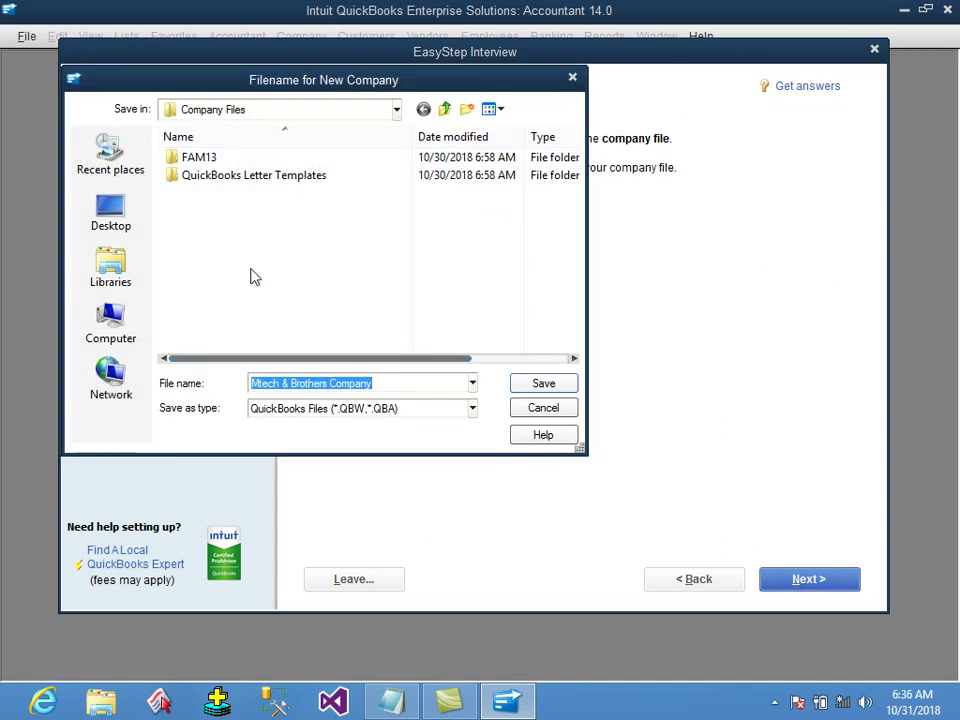
pyautogui.click(116, 219)
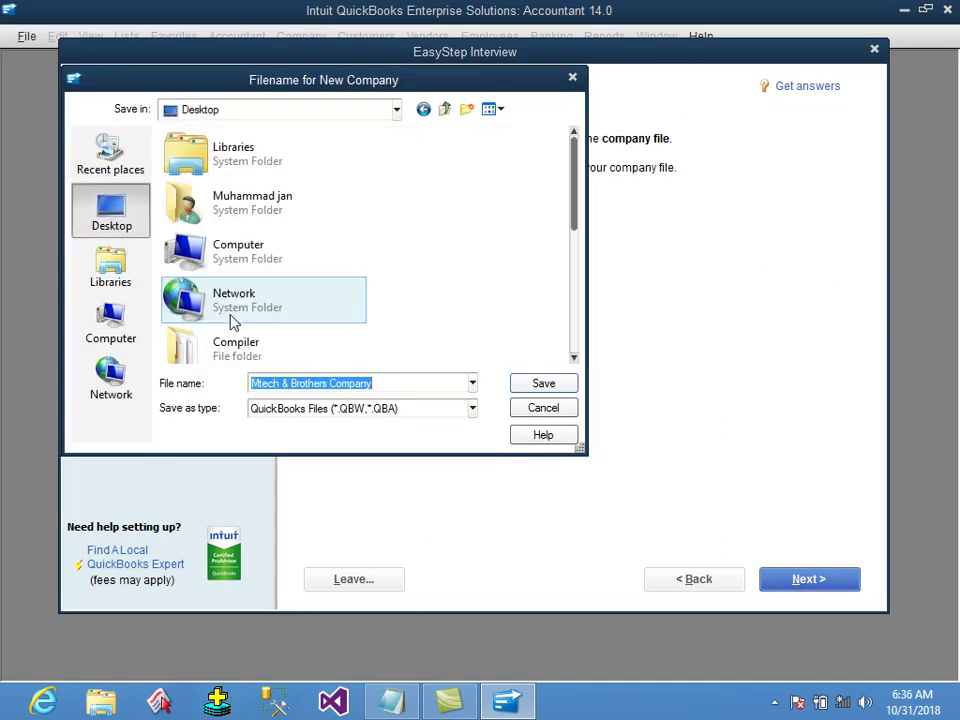
pyautogui.click(387, 384)
pyautogui.click(548, 388)
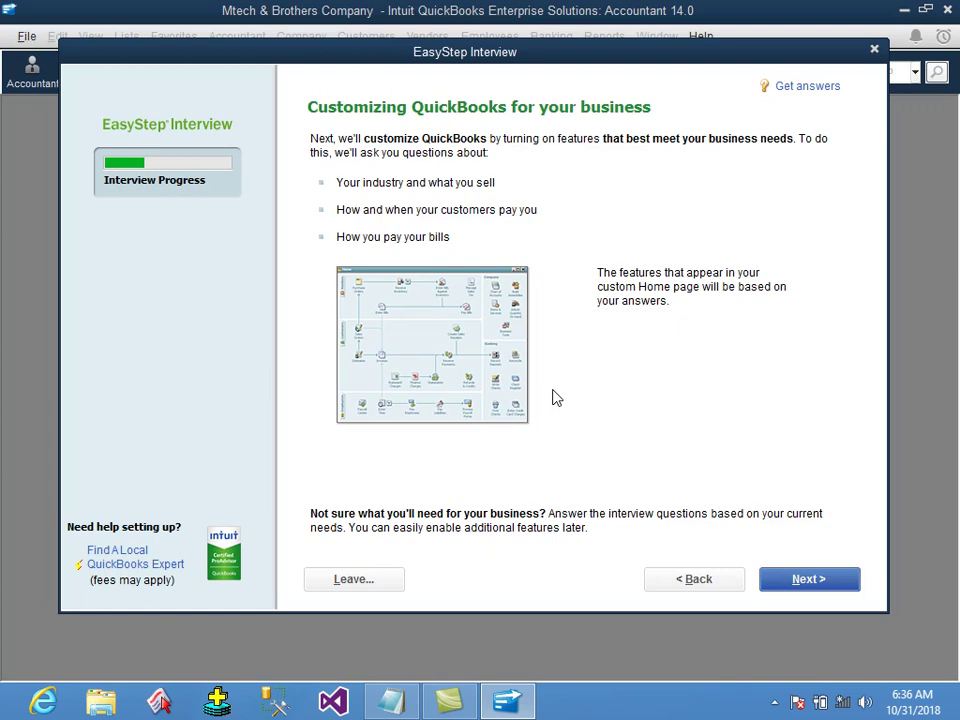
pyautogui.click(809, 580)
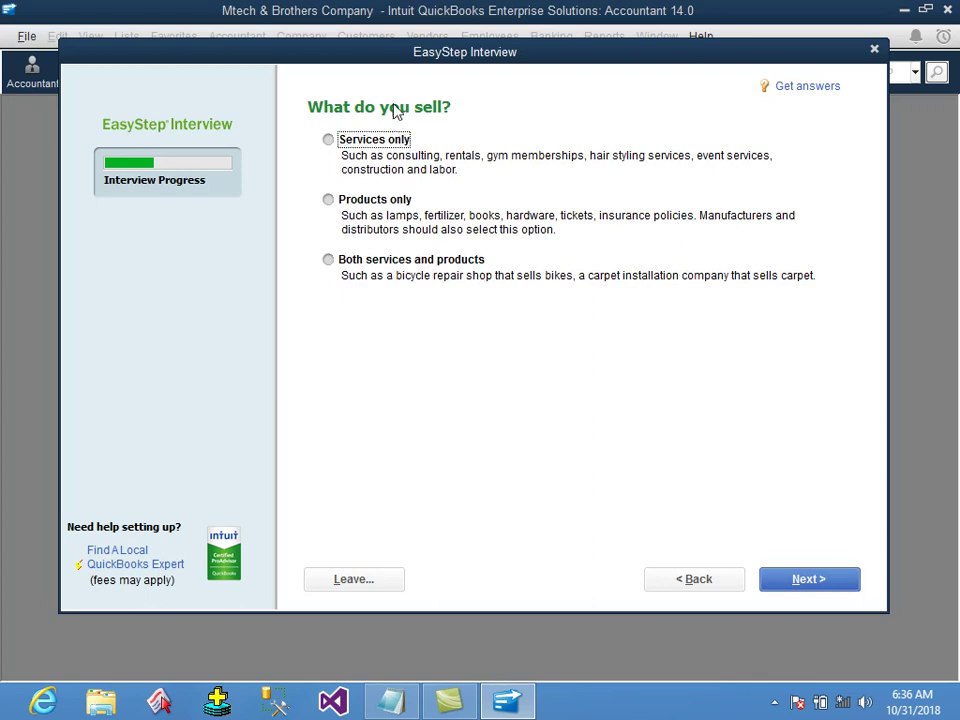
pyautogui.click(392, 702)
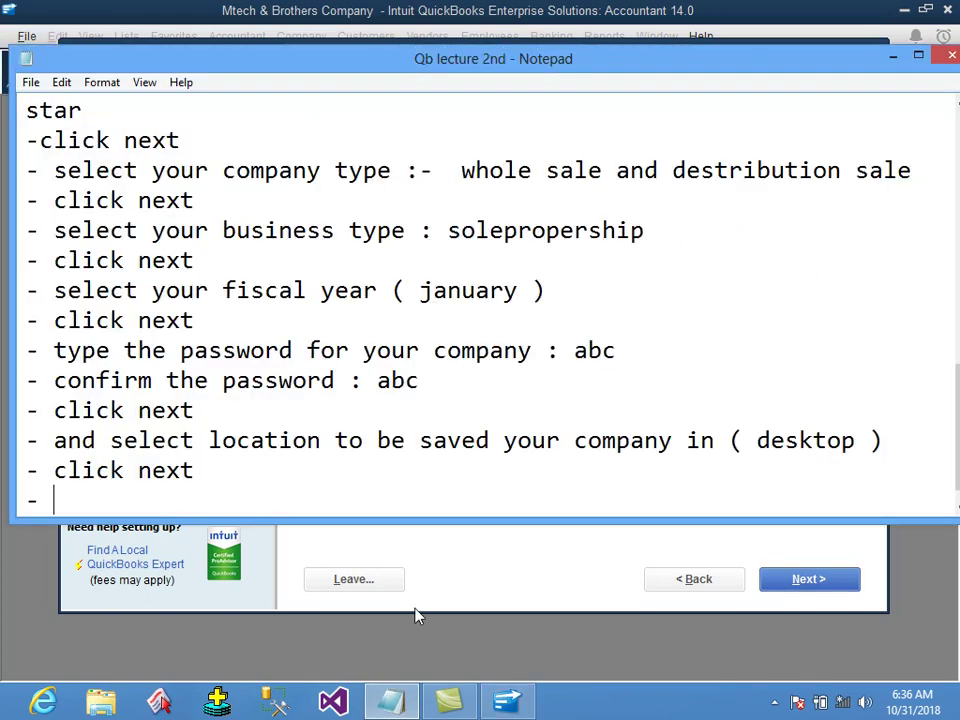
# Add 'click next' and '- after this it will ask some options select your needed option'.
pyautogui.write('click next')
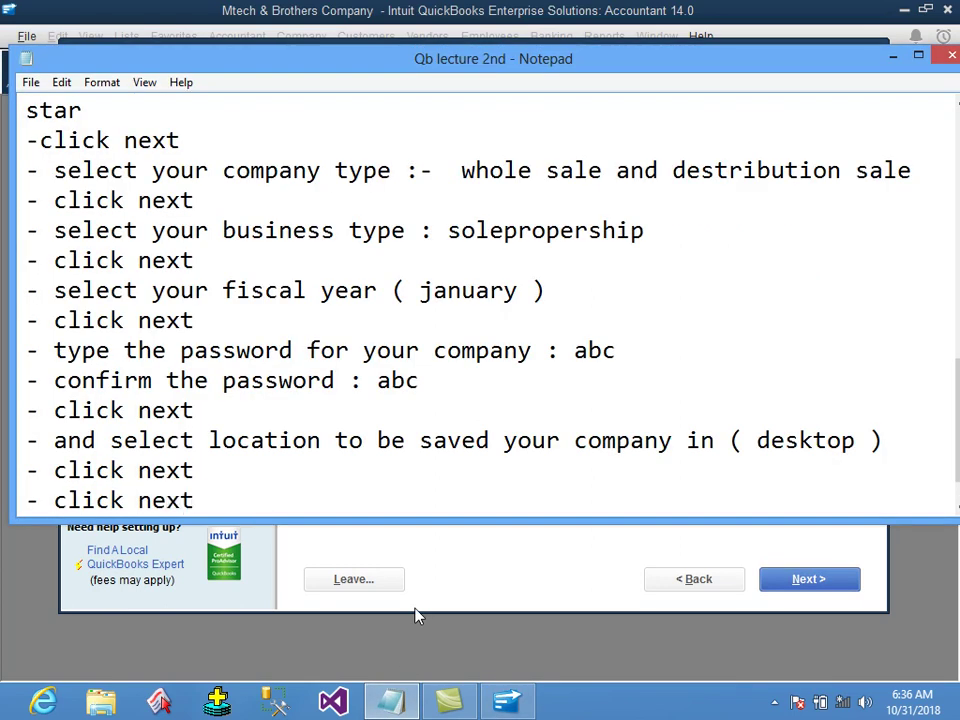
pyautogui.press('Return')
pyautogui.write('- ')
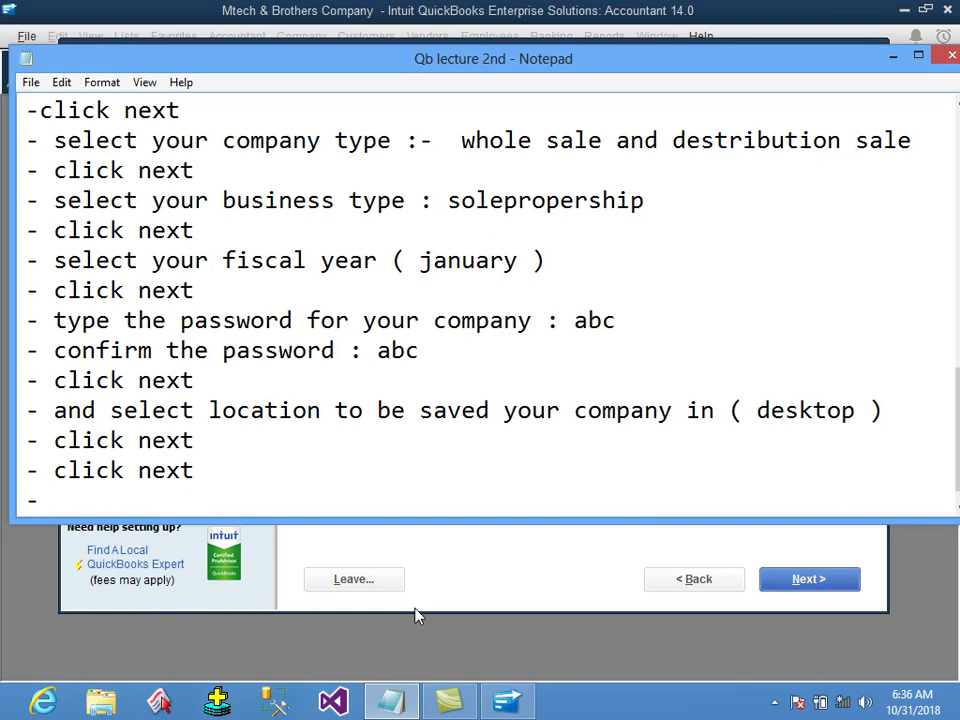
pyautogui.write('after this is')
pyautogui.press('BackSpace')
pyautogui.press('BackSpace')
pyautogui.write('t will ask some options select')
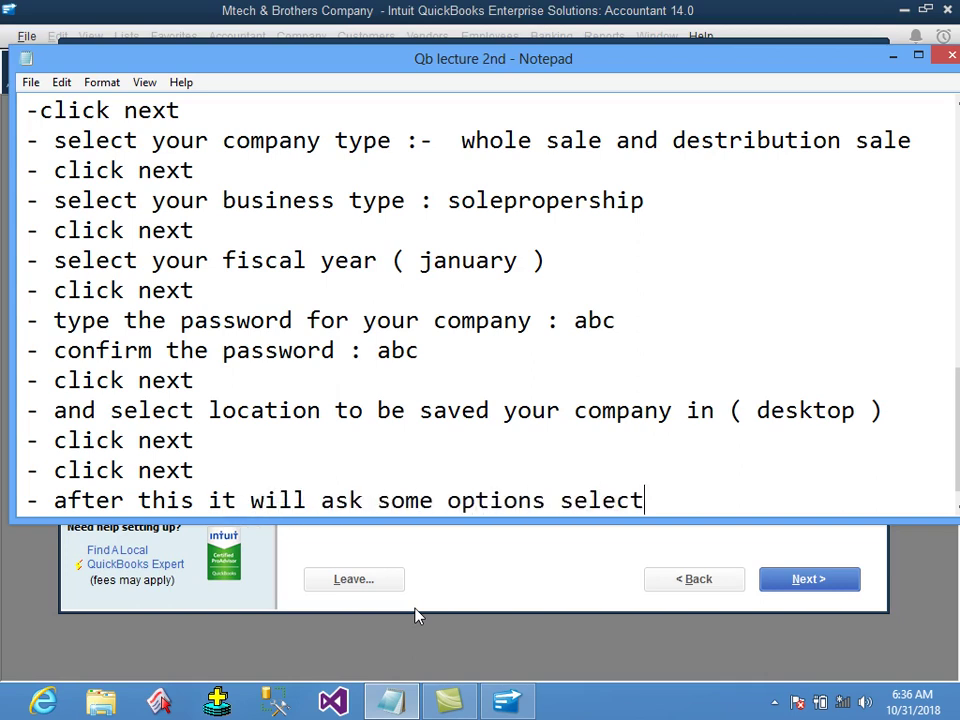
pyautogui.write(' your needed')
pyautogui.write(' option')
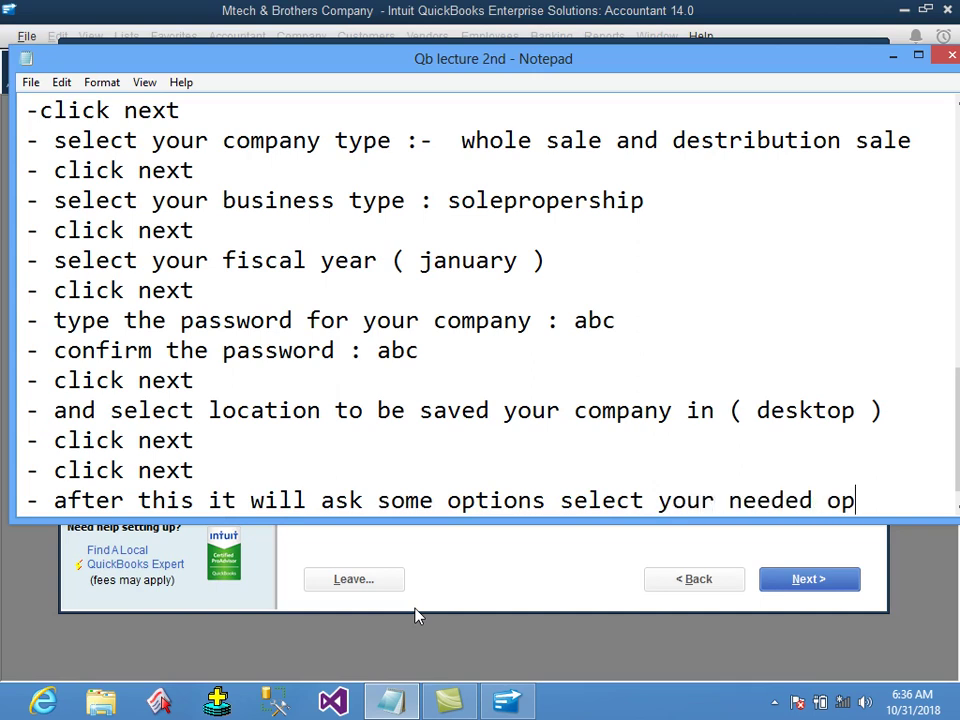
# Add '- click next up to finish' and a '============' separator line.
pyautogui.press('Return')
pyautogui.write('- clic knext')
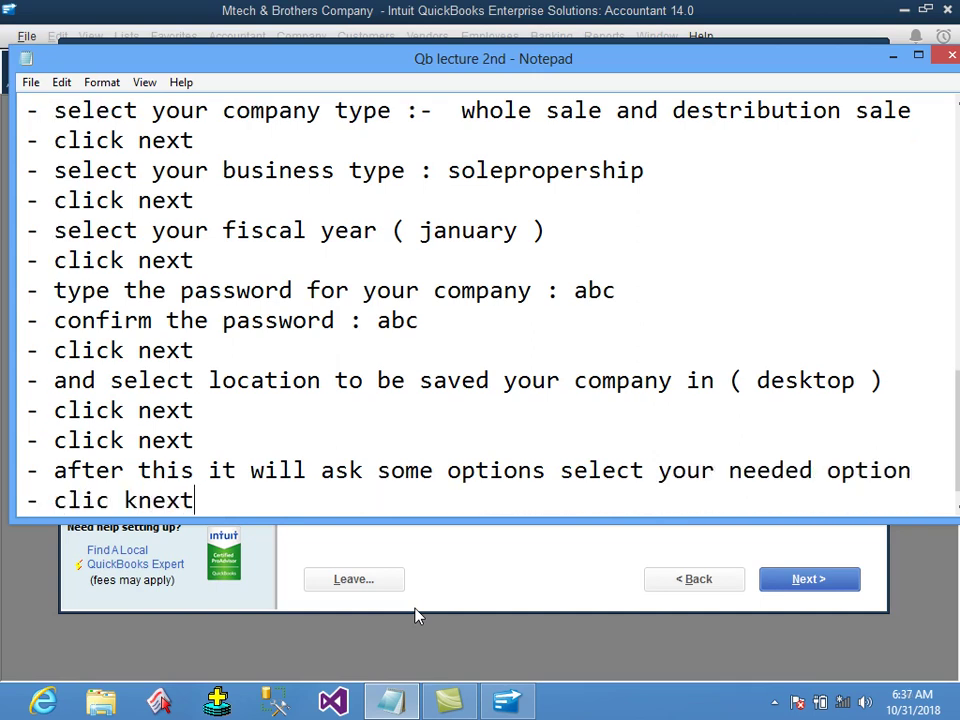
pyautogui.press('Return')
pyautogui.press('BackSpace')
pyautogui.press('BackSpace')
pyautogui.press('BackSpace')
pyautogui.press('BackSpace')
pyautogui.press('BackSpace')
pyautogui.press('BackSpace')
pyautogui.press('BackSpace')
pyautogui.write('k next up to finish')
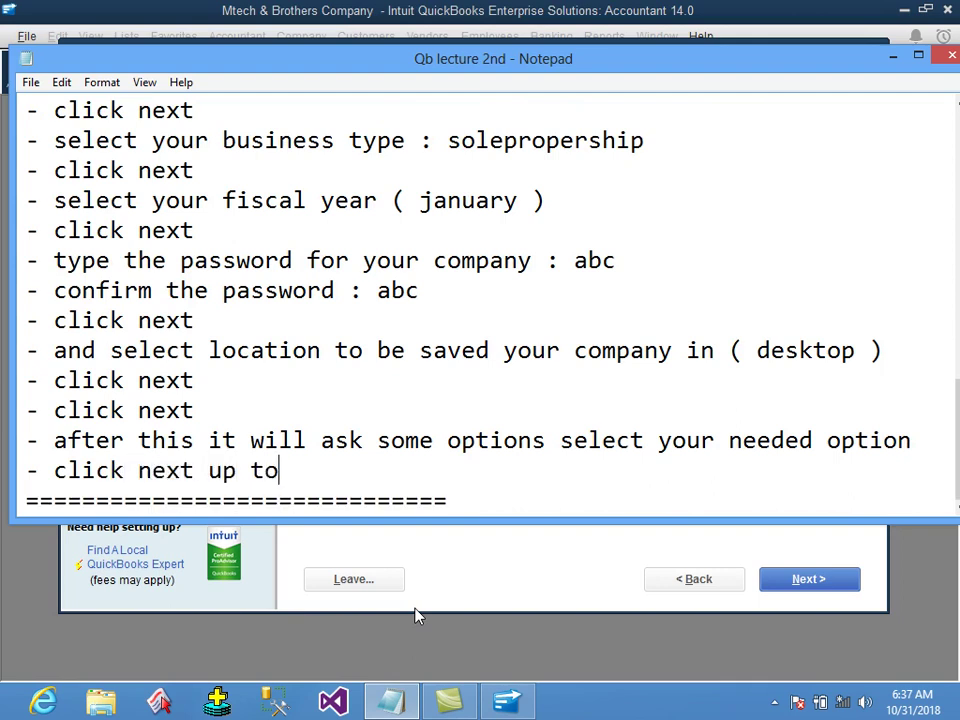
pyautogui.press('Return')
pyautogui.write('============')
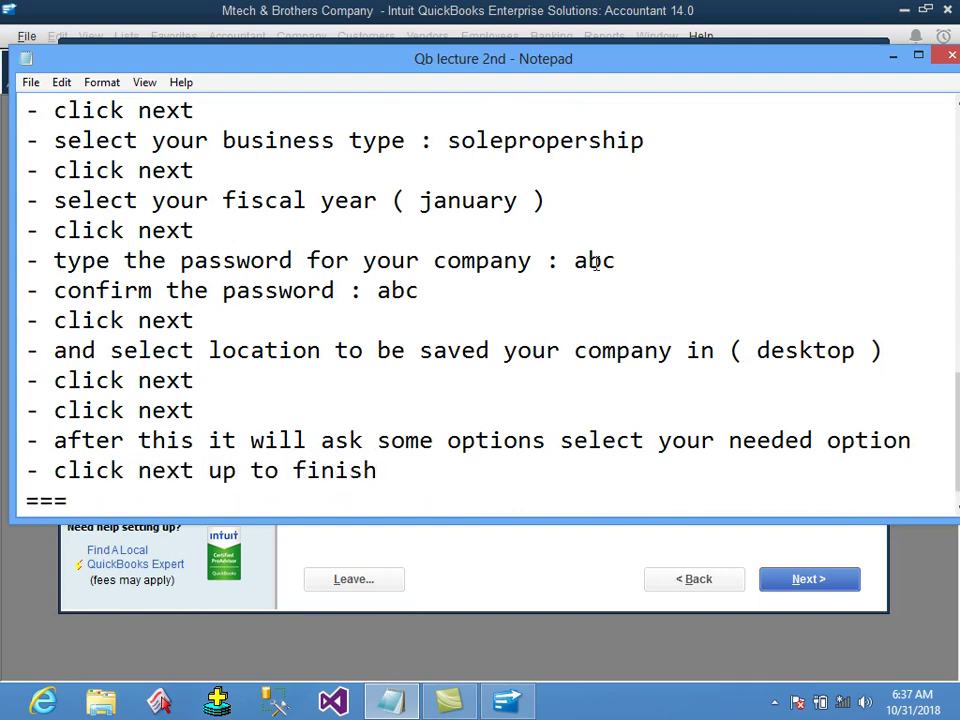
pyautogui.press('Return')
# Declare that the company sells both services and products.
pyautogui.click(897, 55)
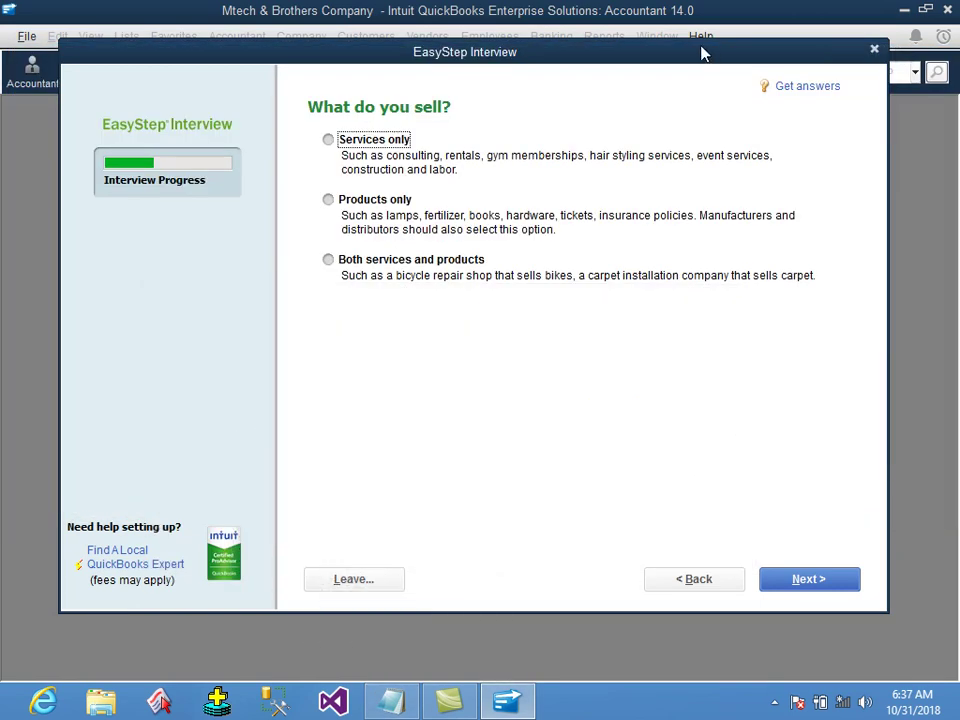
pyautogui.moveTo(700, 51); pyautogui.dragTo(686, 38)
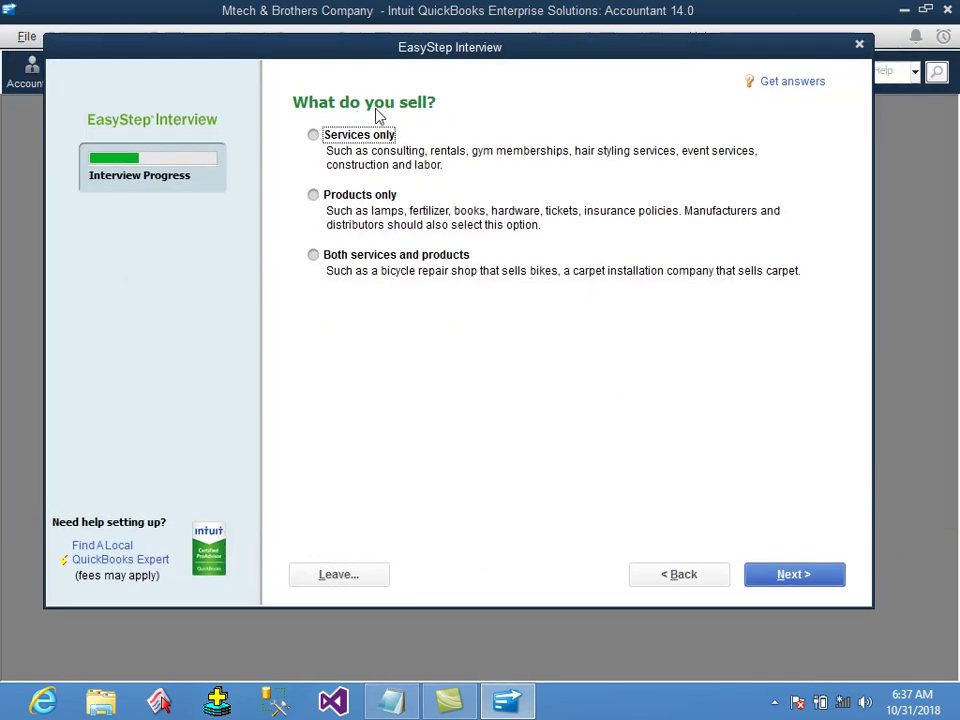
pyautogui.click(364, 139)
pyautogui.click(367, 195)
pyautogui.click(360, 260)
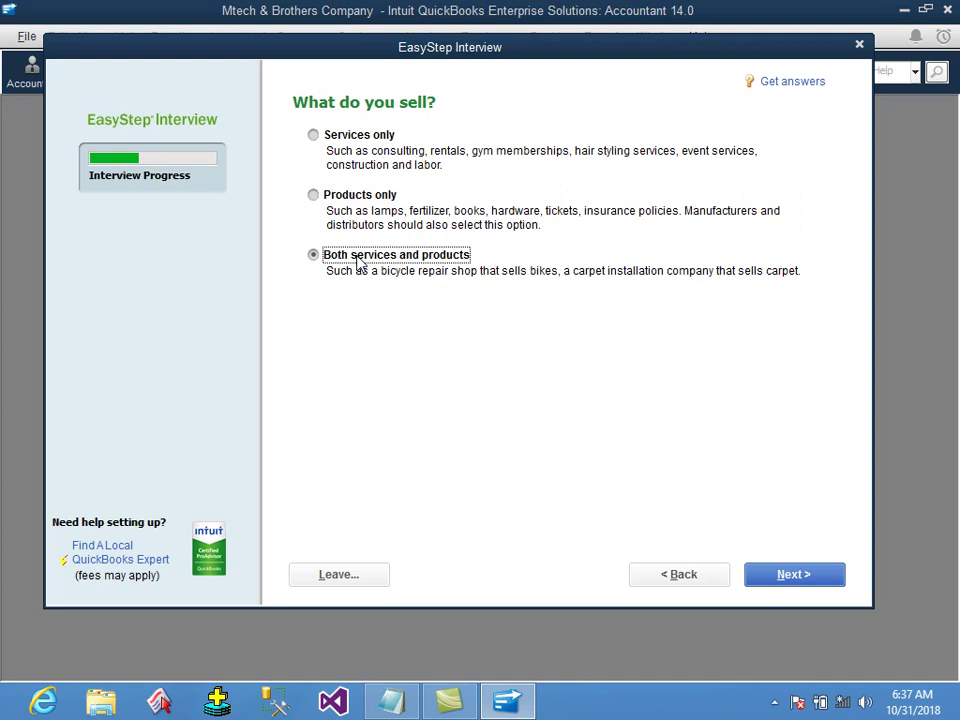
pyautogui.click(759, 581)
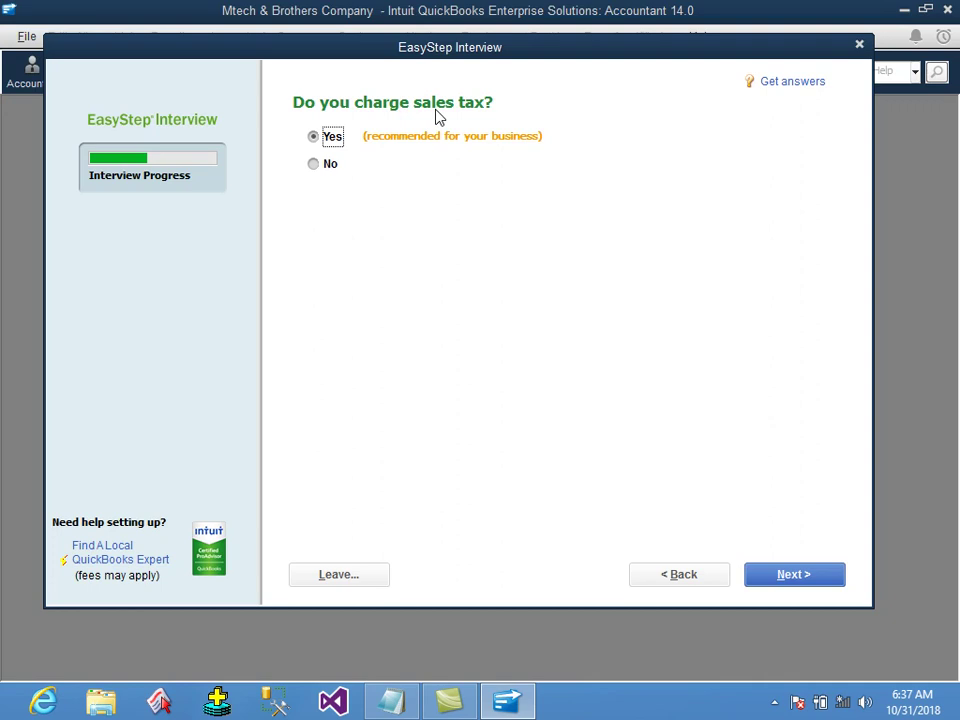
# Answer Yes to charging sales tax and Yes to creating estimates.
pyautogui.click(330, 166)
pyautogui.click(331, 140)
pyautogui.click(826, 577)
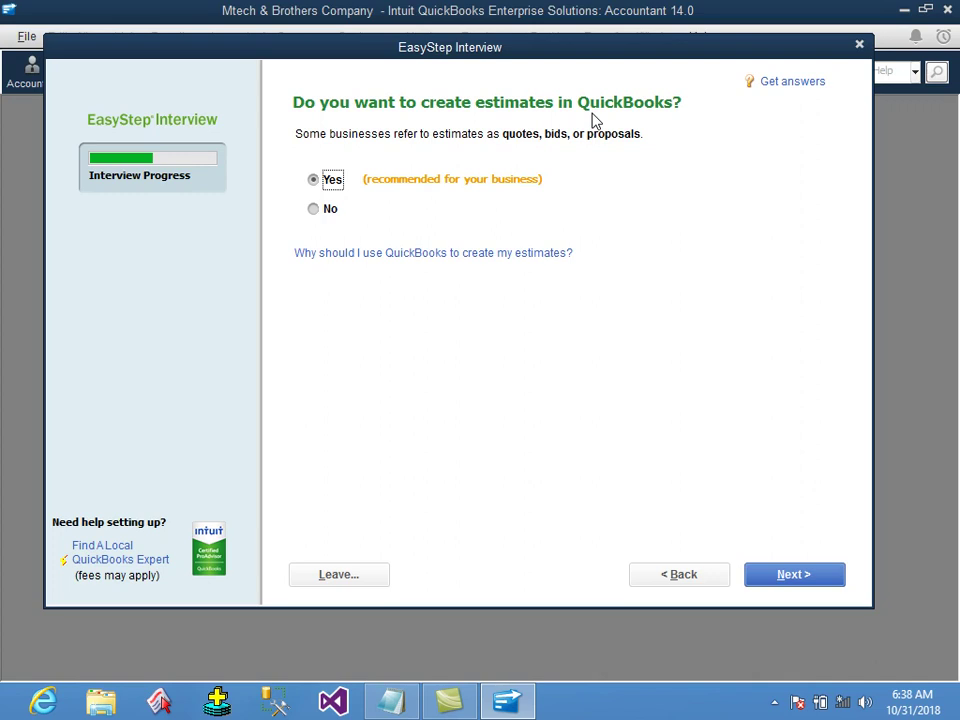
pyautogui.press('Return')
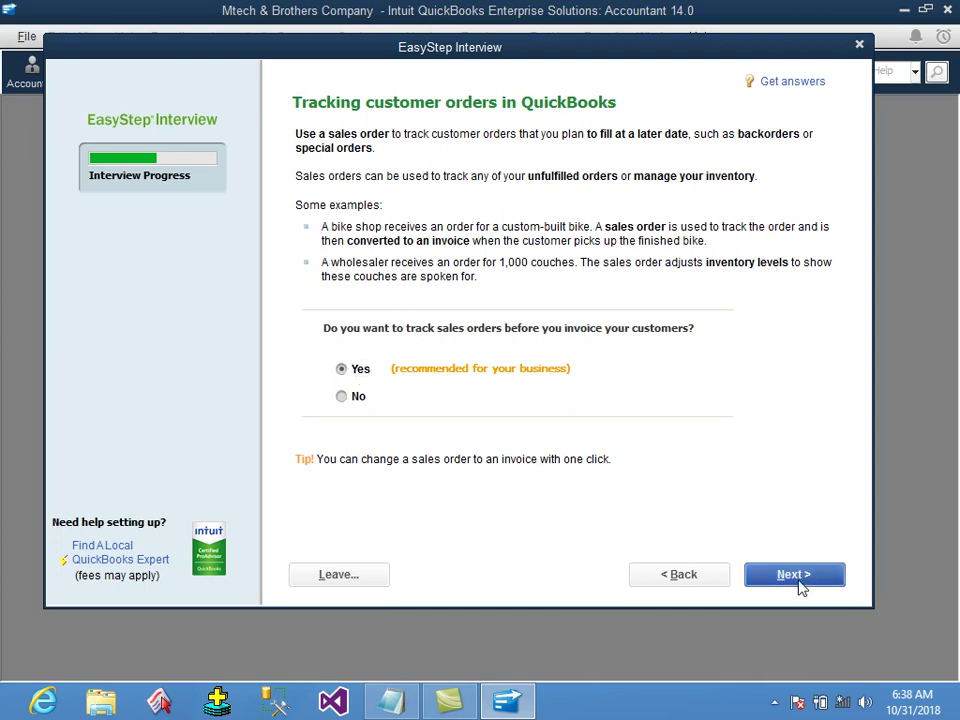
# Answer yes to progress invoicing and keep bill tracking in the interview.
pyautogui.click(795, 578)
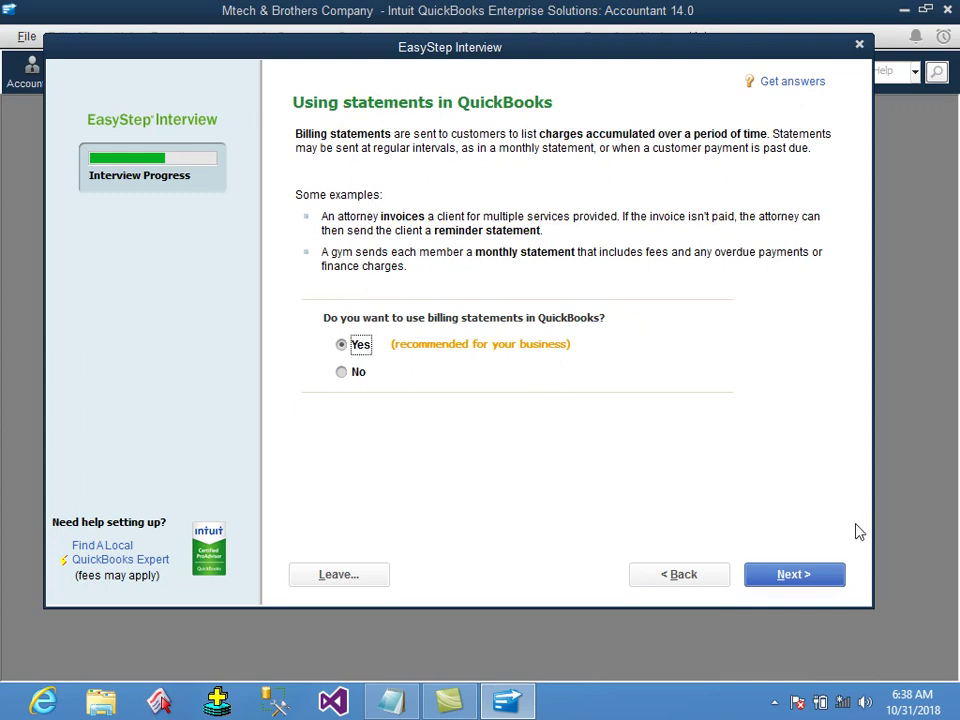
pyautogui.click(808, 578)
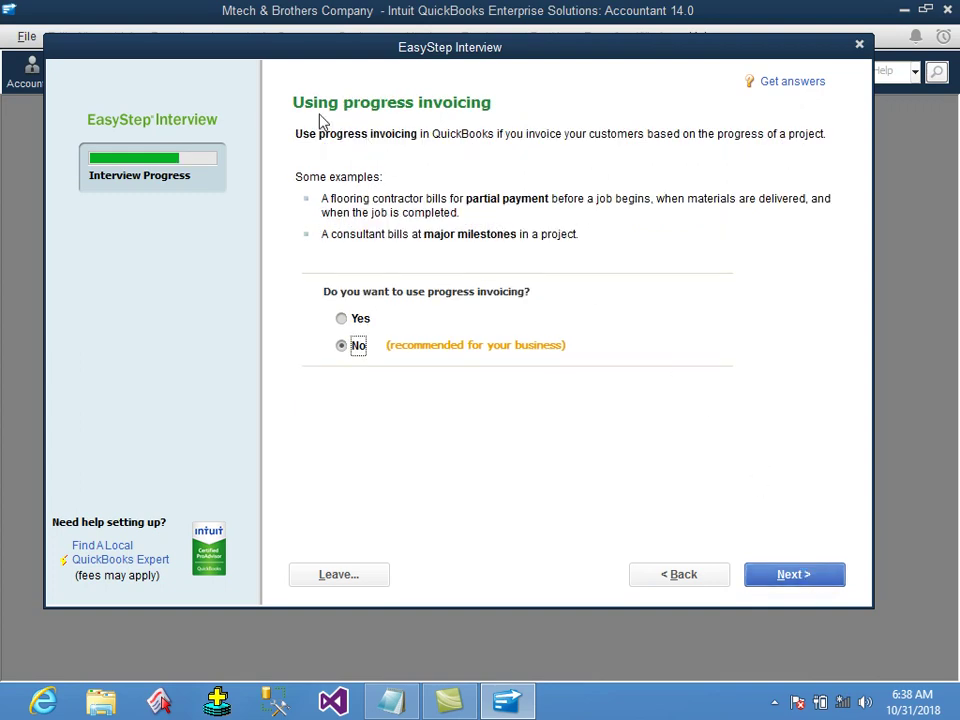
pyautogui.click(369, 326)
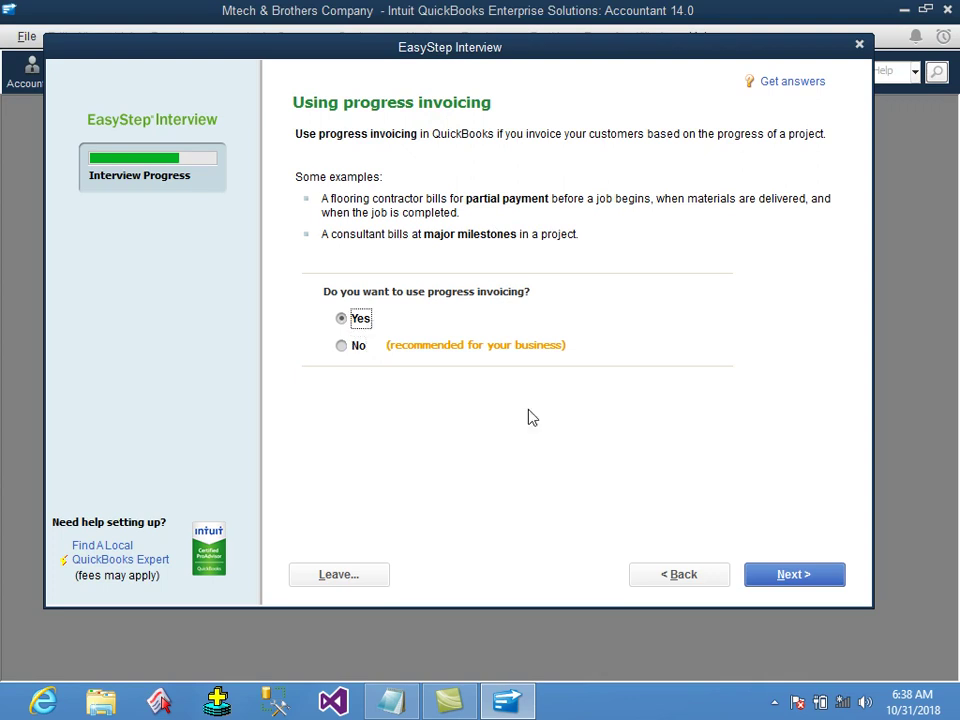
pyautogui.click(795, 576)
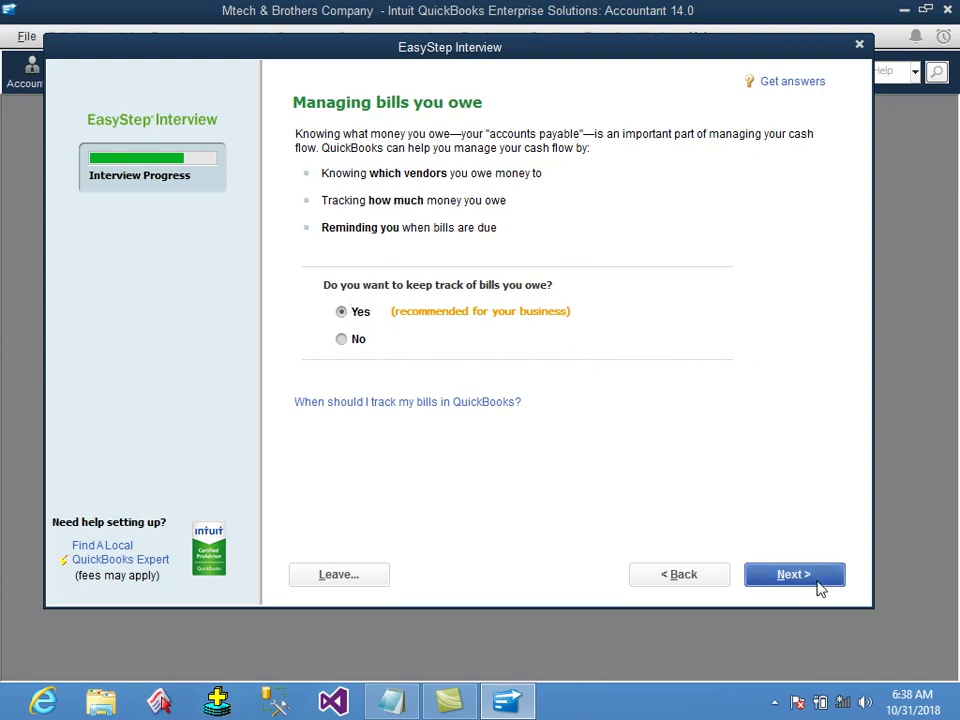
pyautogui.click(818, 580)
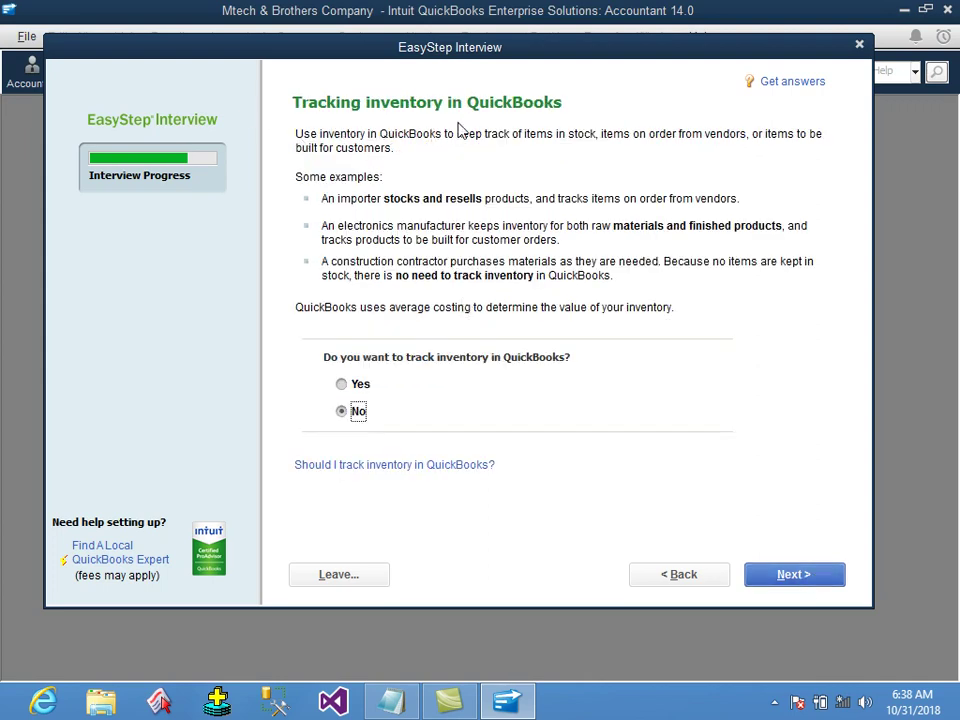
# Choose to track inventory and time, and declare both W-2 employees and 1099 contractors.
pyautogui.click(360, 387)
pyautogui.click(782, 580)
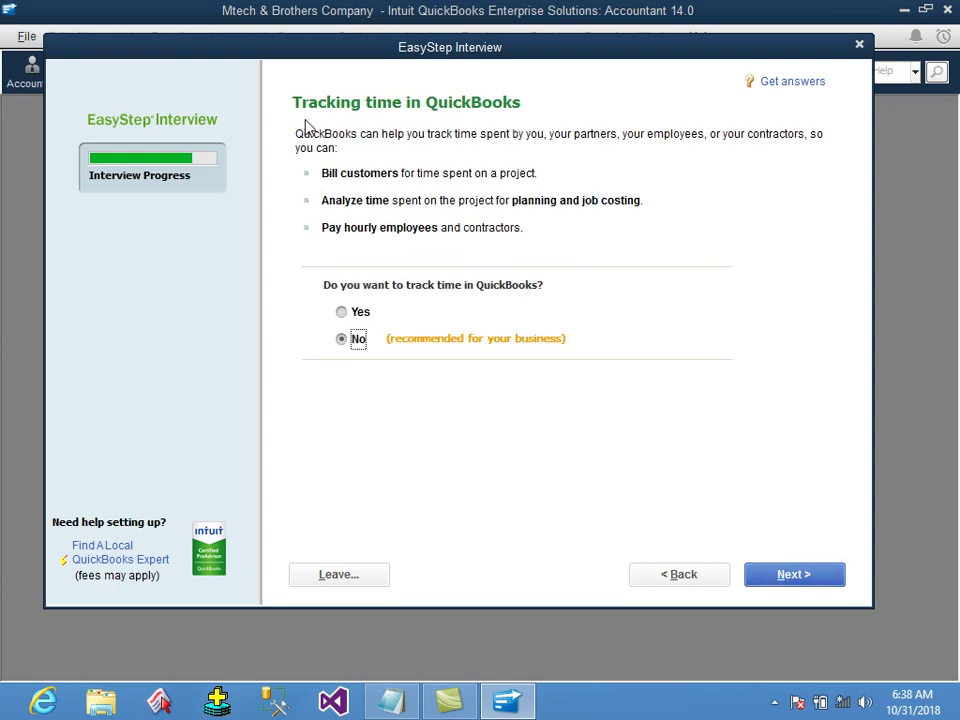
pyautogui.click(359, 315)
pyautogui.press('Return')
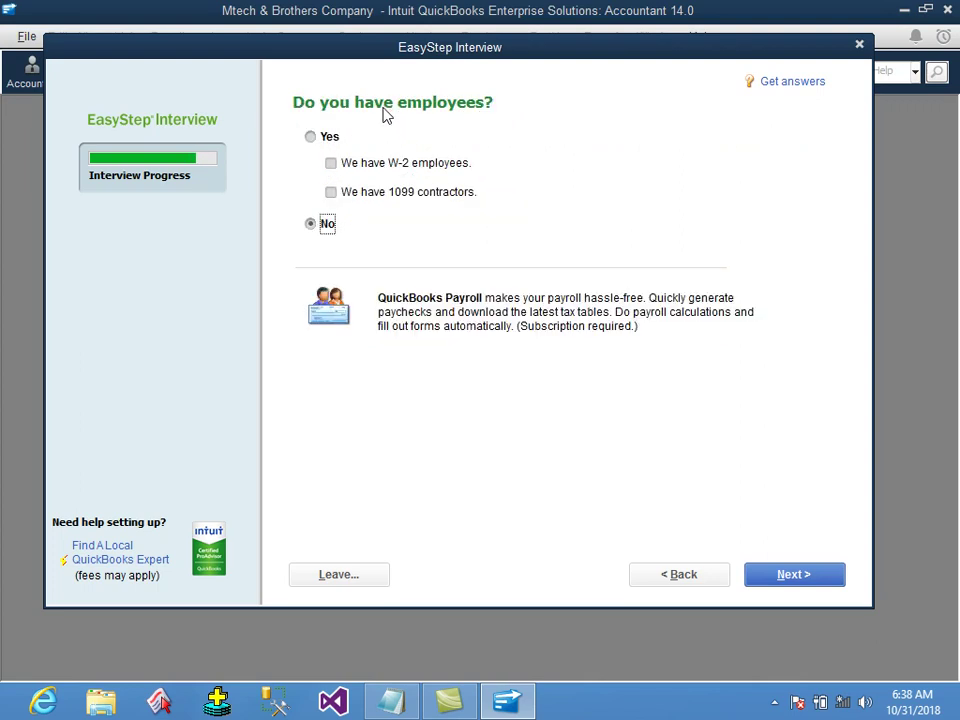
pyautogui.click(332, 140)
pyautogui.click(350, 168)
pyautogui.click(336, 196)
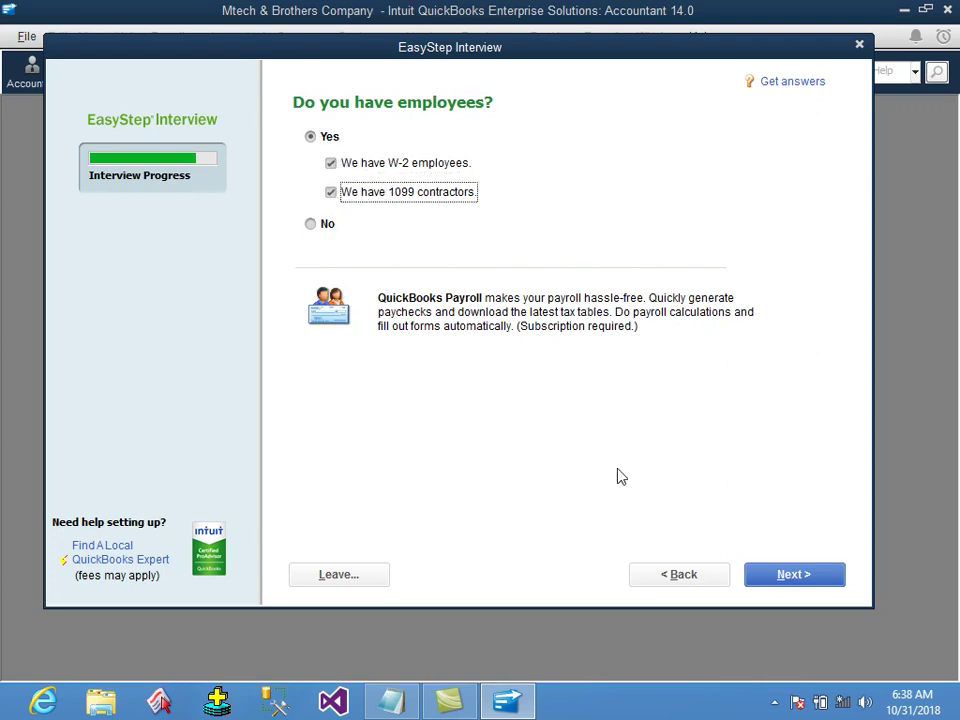
pyautogui.click(795, 577)
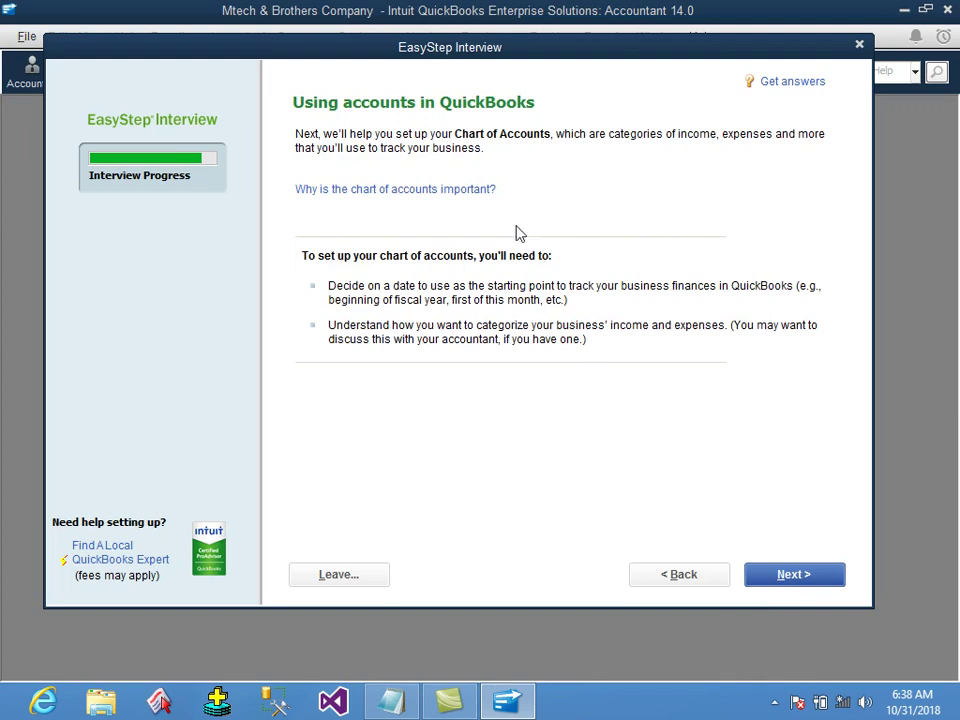
# Start tracking finances from today's date, 10/31/2018.
pyautogui.click(792, 585)
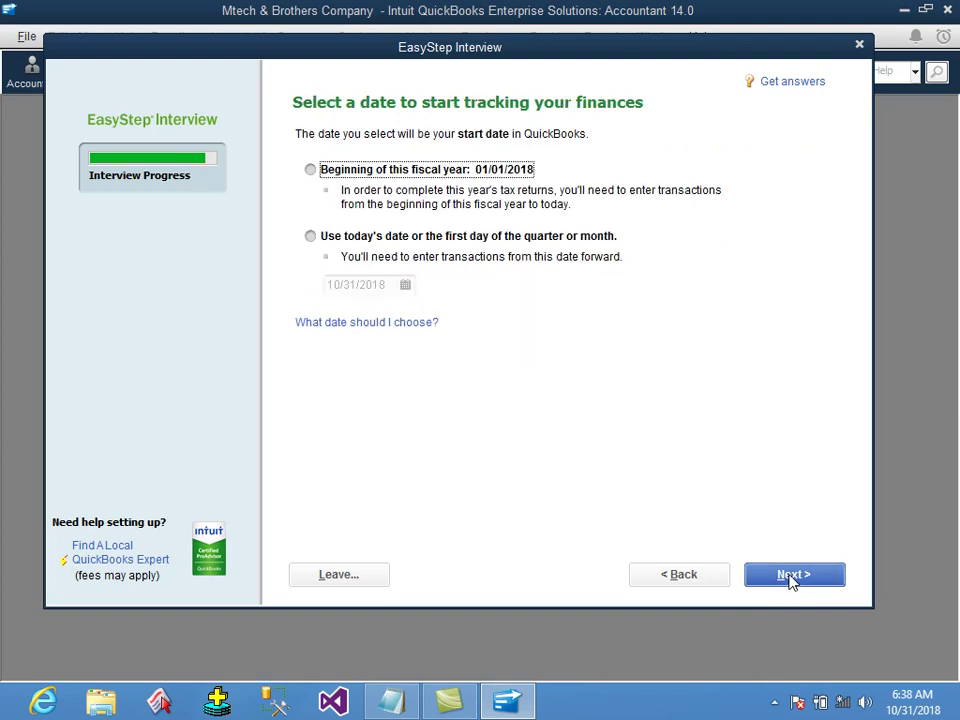
pyautogui.click(352, 238)
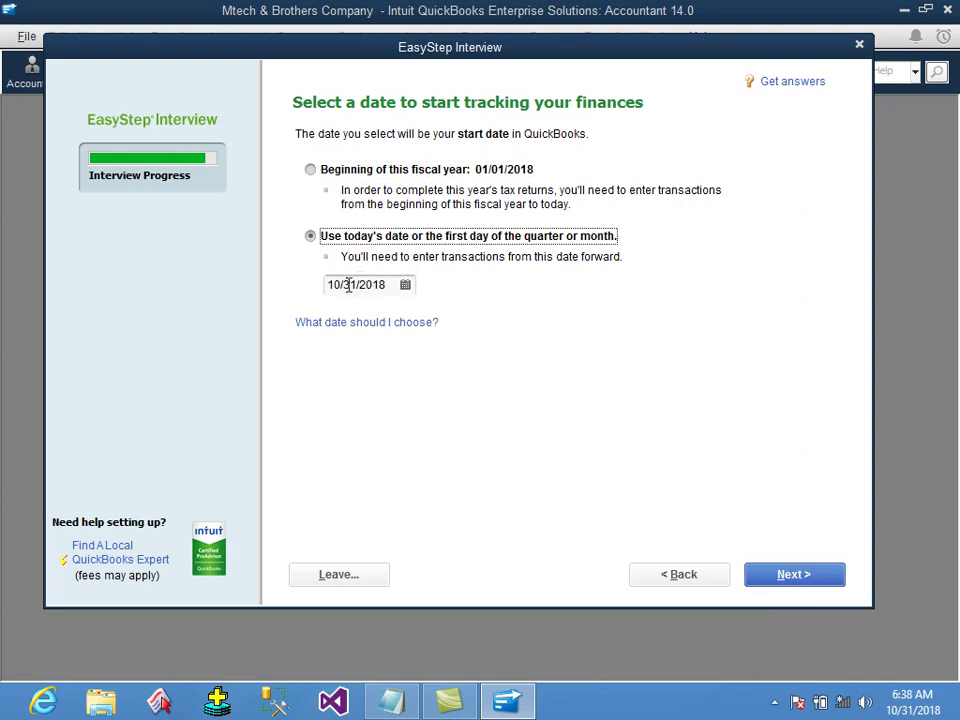
pyautogui.click(827, 573)
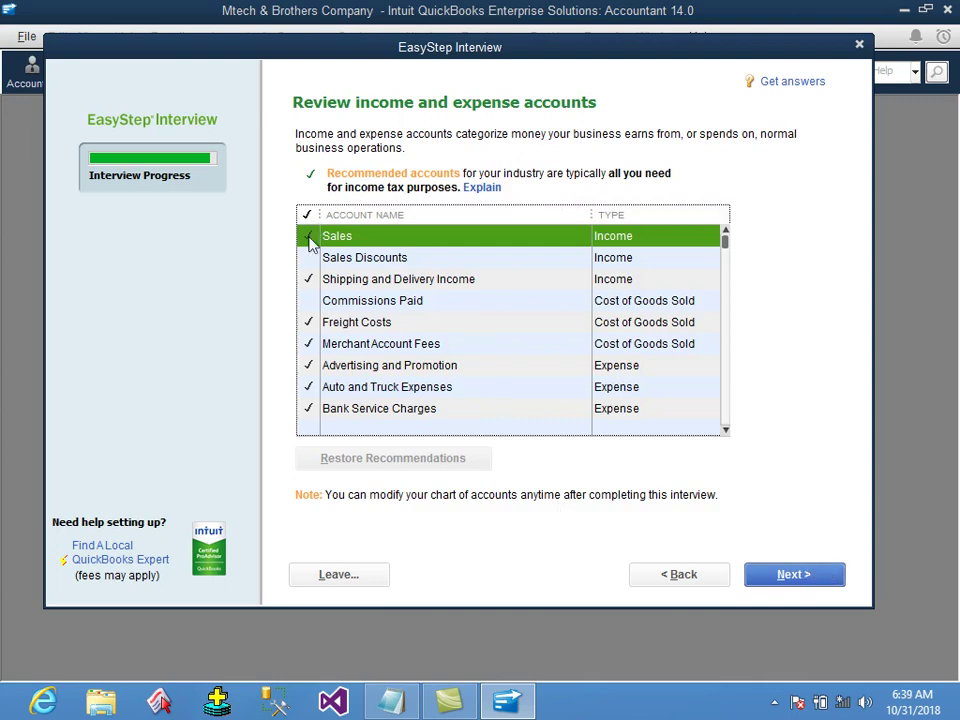
# Add Sales Discounts and Commissions Paid to the accounts and finish the interview.
pyautogui.click(308, 258)
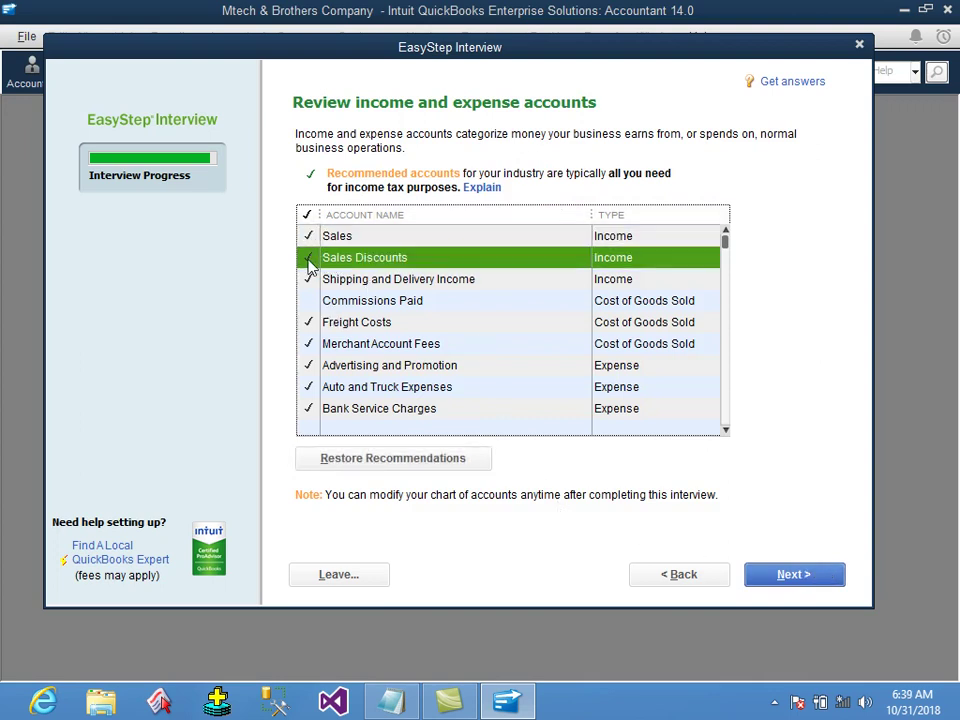
pyautogui.click(308, 301)
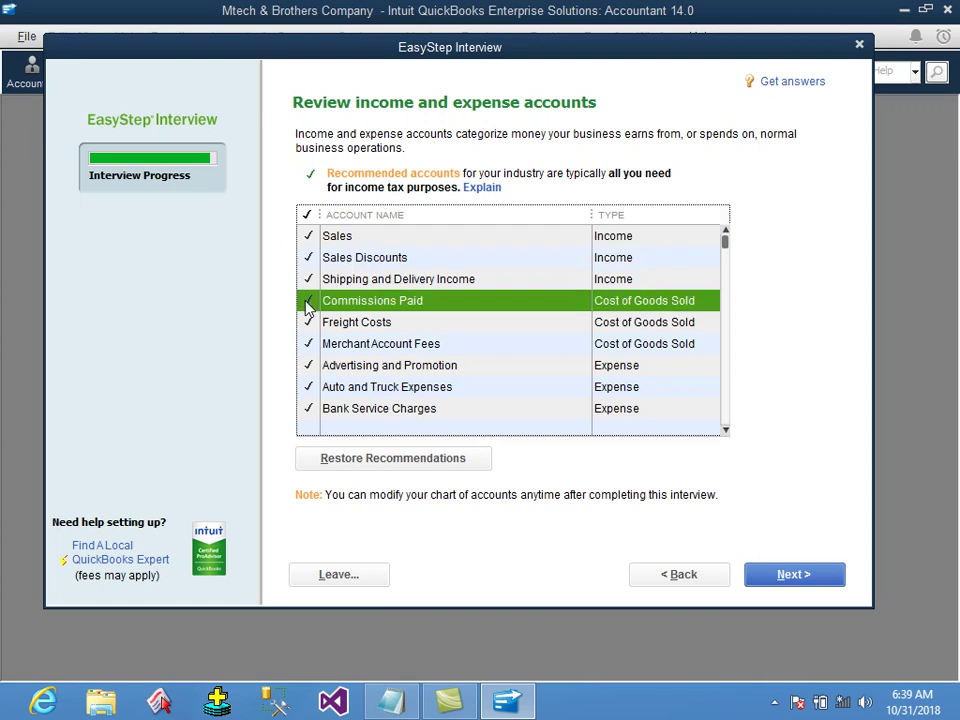
pyautogui.scroll(-3, 322, 367)
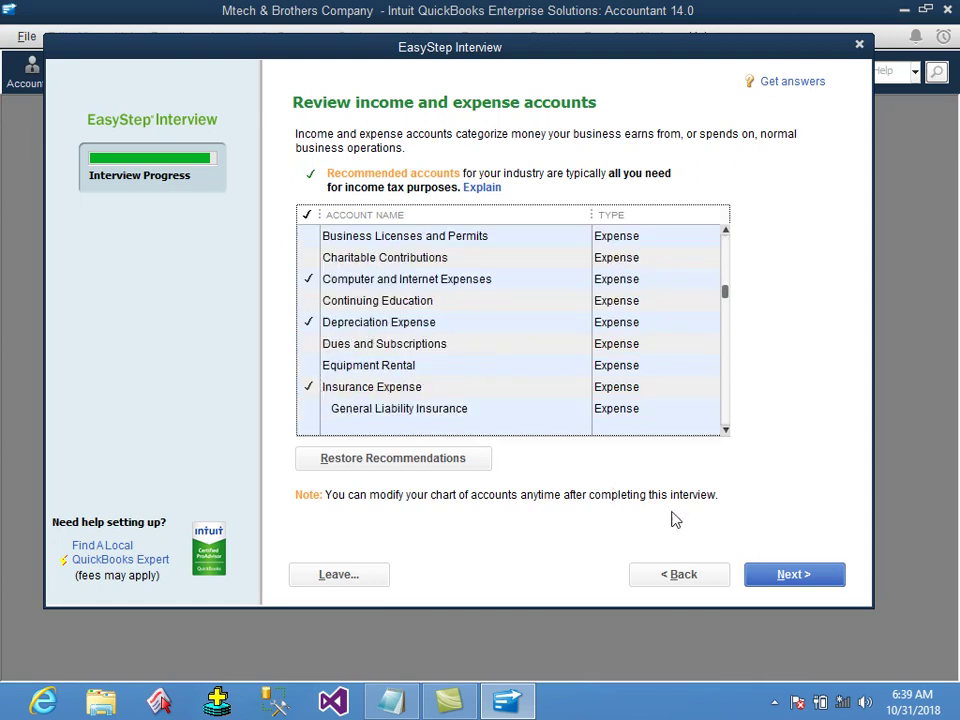
pyautogui.click(790, 575)
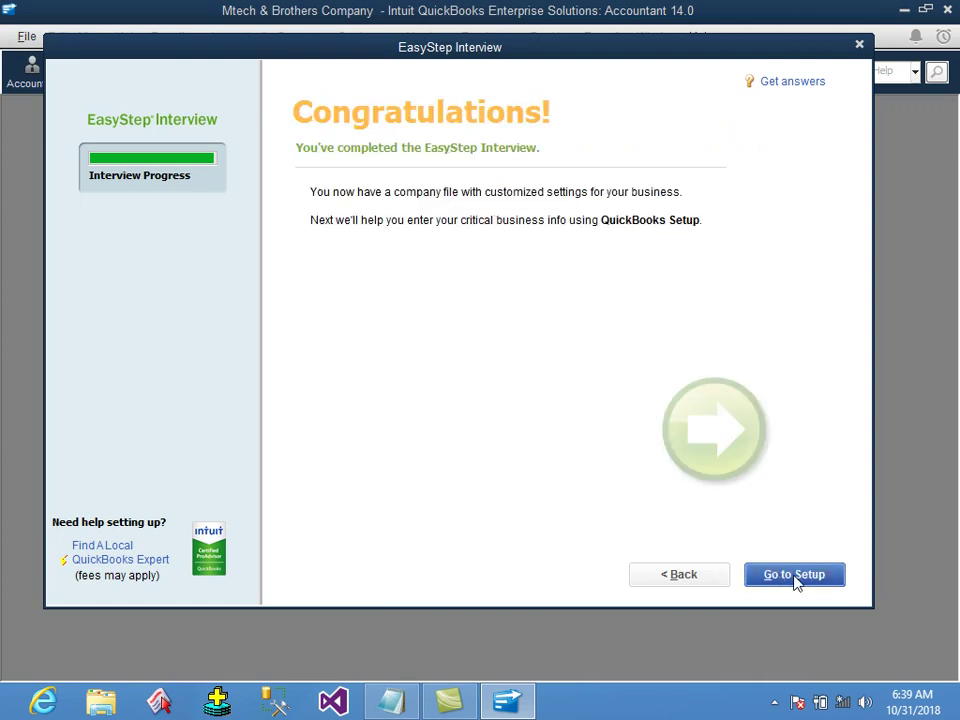
# Go to QuickBooks Setup and begin adding a bank account.
pyautogui.click(793, 577)
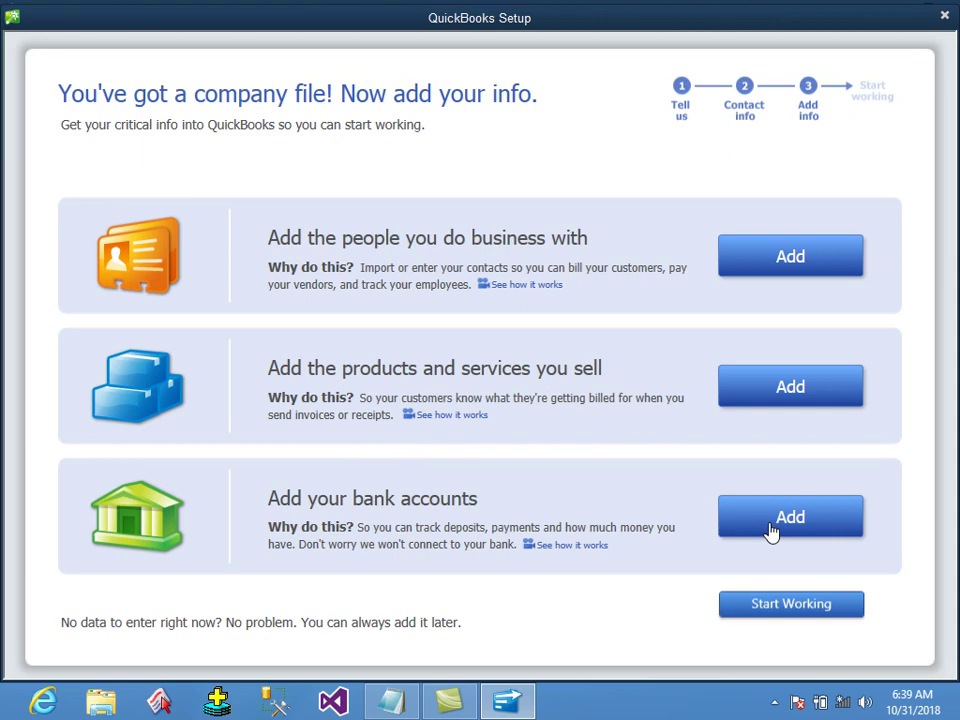
pyautogui.click(773, 531)
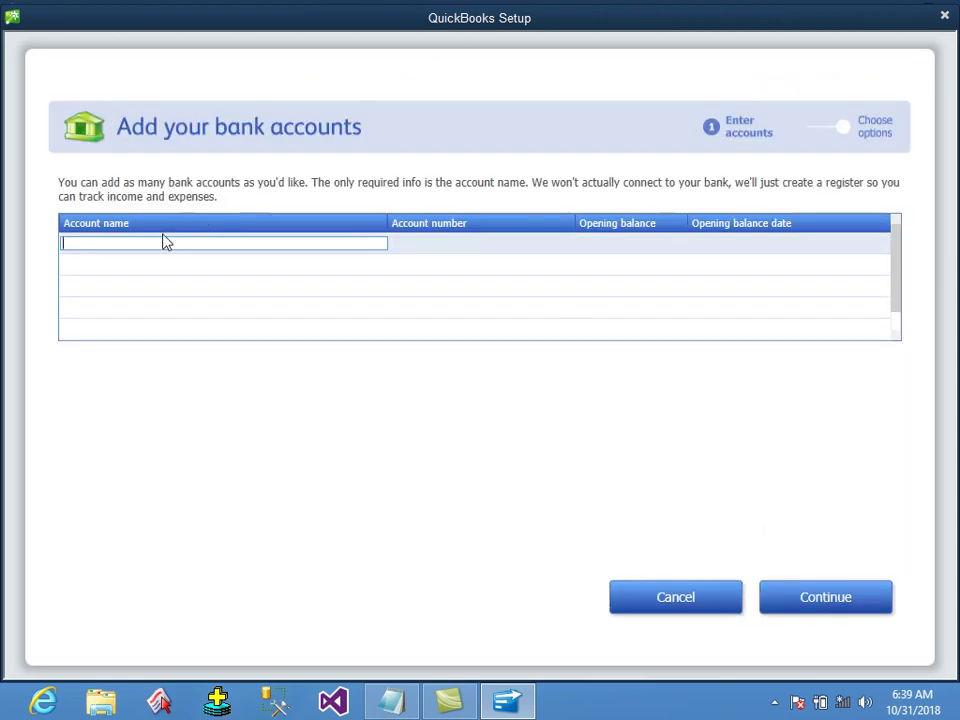
# Enter the Kabul bank account name, its account number and a 200000 opening balance.
pyautogui.write('Kabul bnk')
pyautogui.press('BackSpace')
pyautogui.press('BackSpace')
pyautogui.write('ank')
pyautogui.click(531, 246)
pyautogui.click(631, 245)
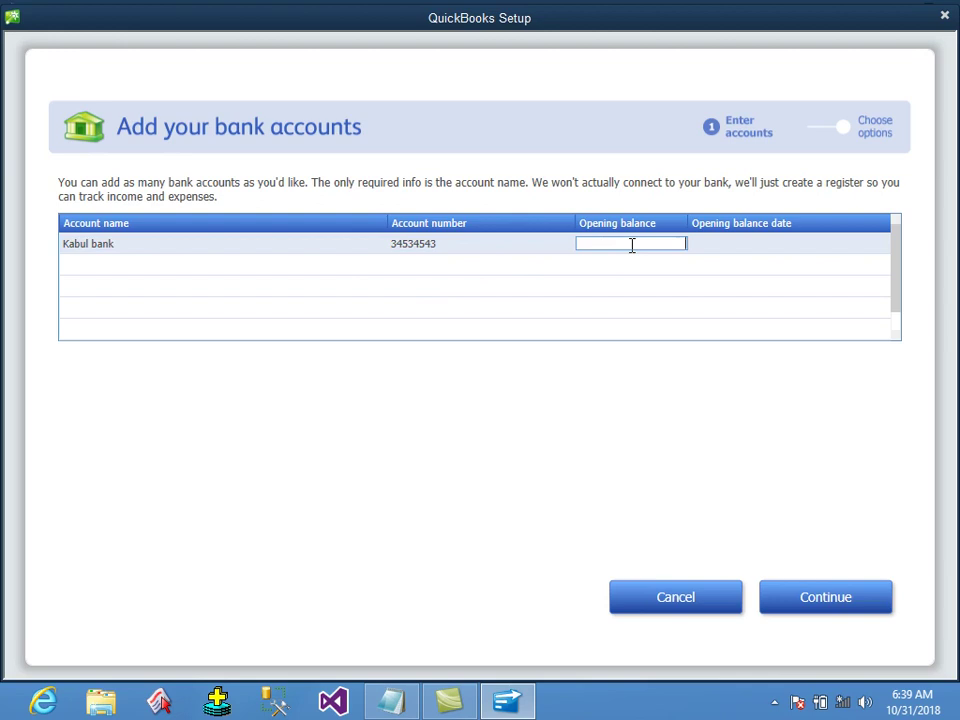
pyautogui.write('200000')
# Date the opening balance 10/30/2018, decline ordering checks, and save the account.
pyautogui.click(786, 240)
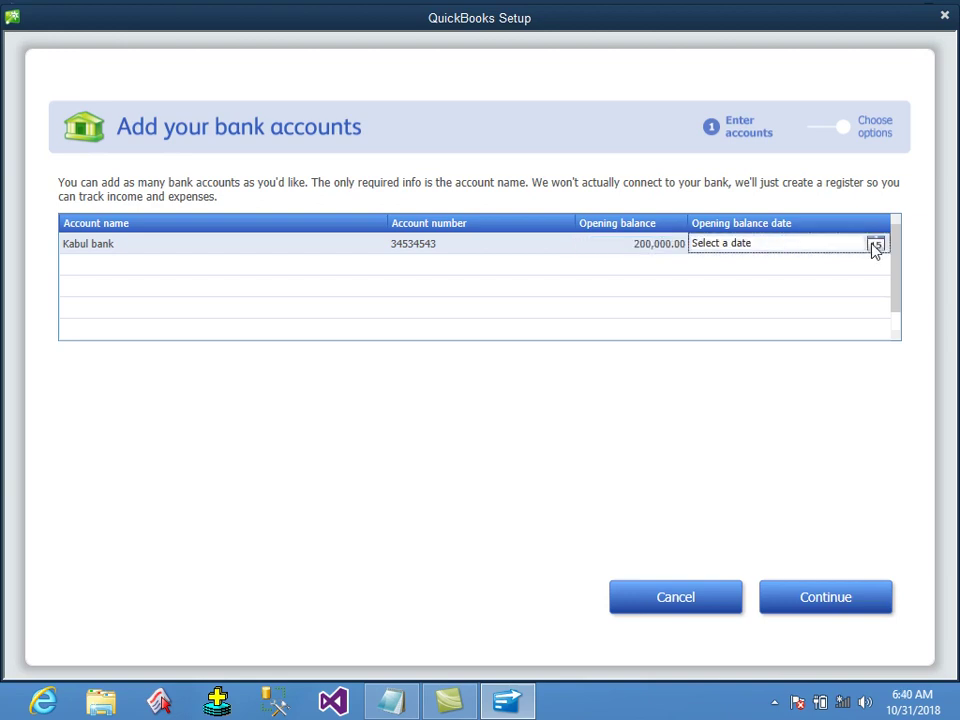
pyautogui.click(875, 246)
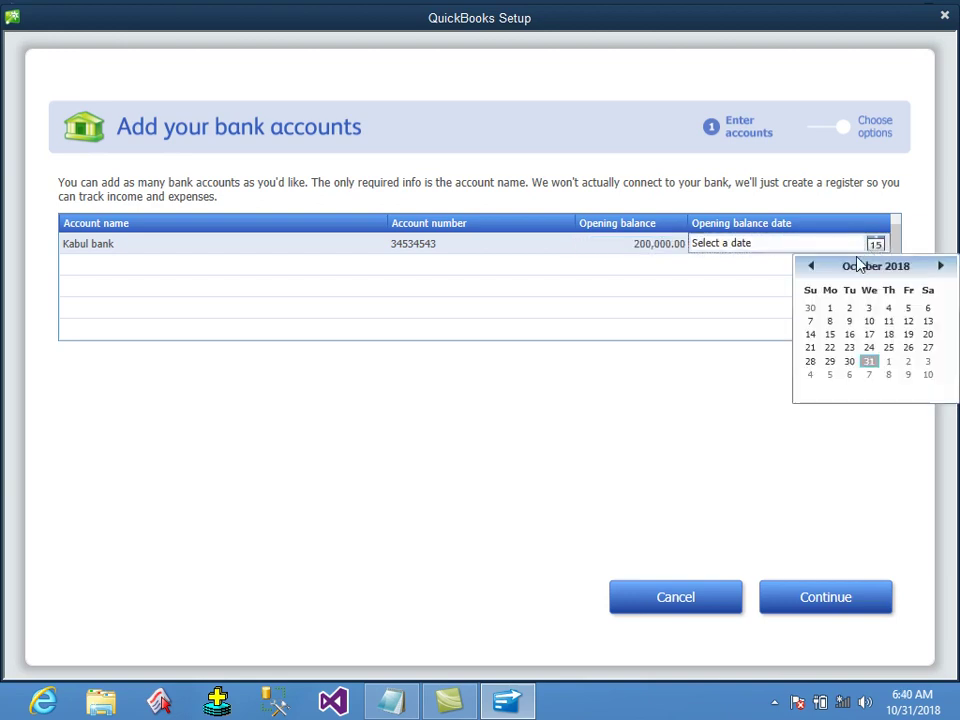
pyautogui.click(849, 362)
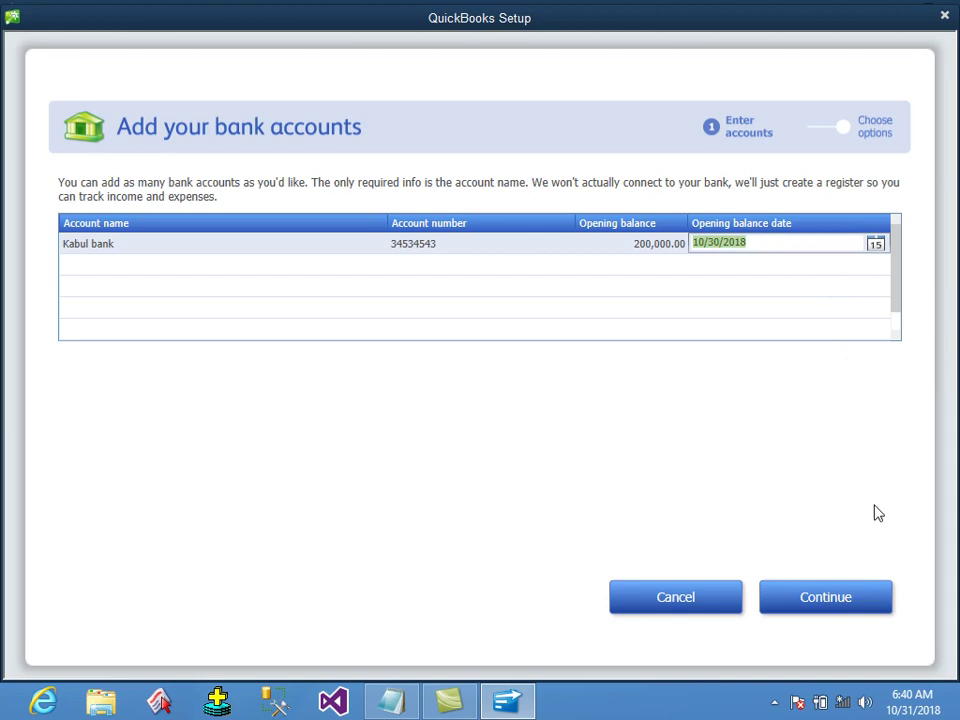
pyautogui.click(849, 600)
pyautogui.click(850, 600)
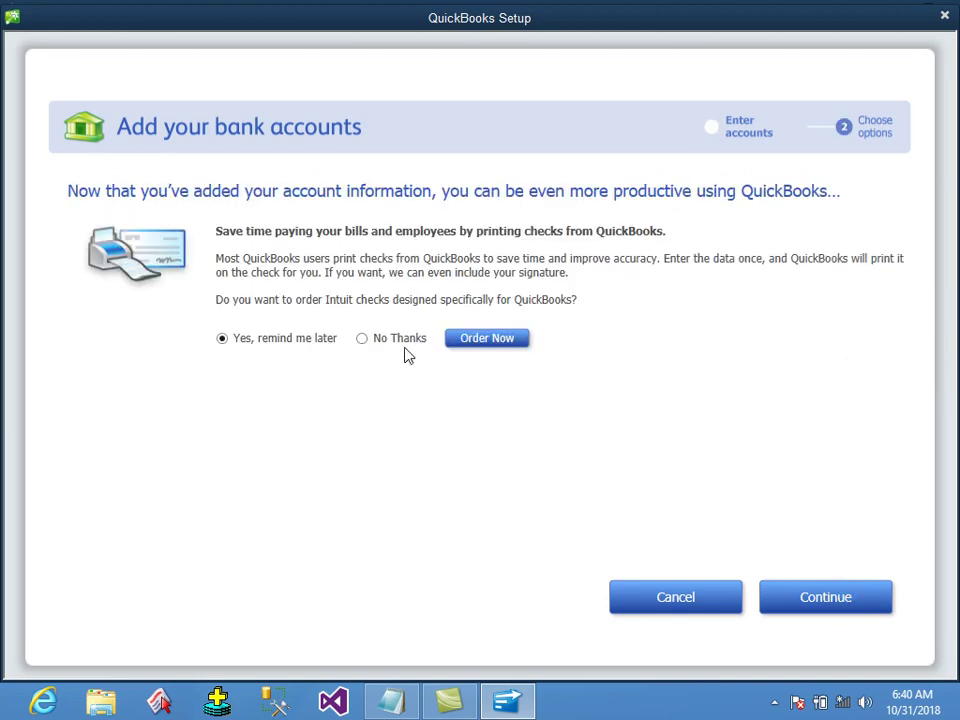
pyautogui.click(399, 342)
pyautogui.click(855, 601)
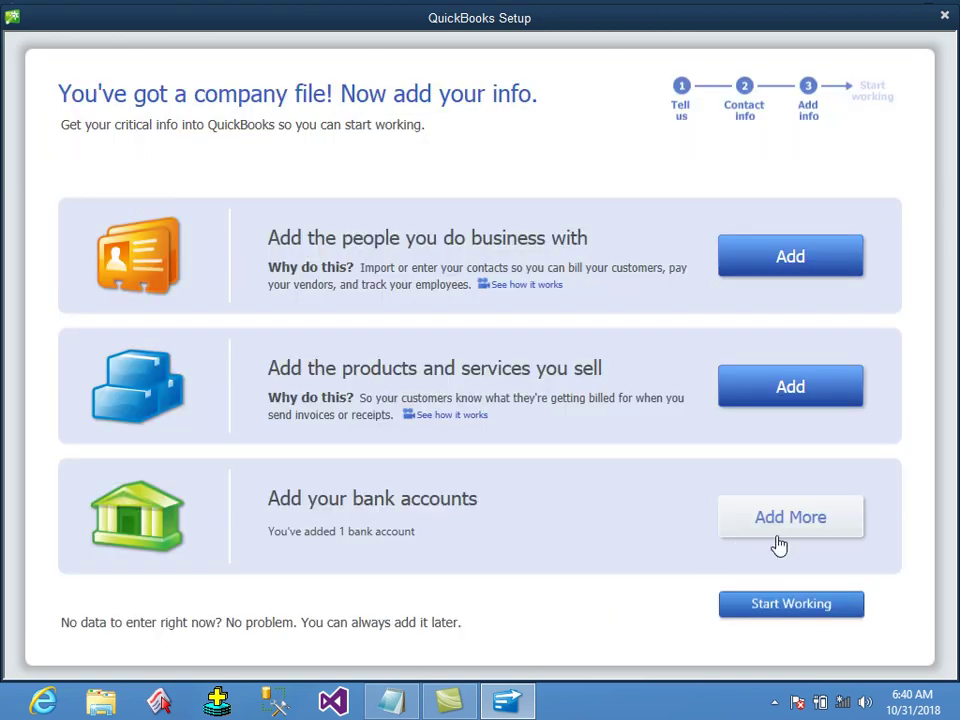
# Finish setup and close the Accountant Center, acknowledging its closing message.
pyautogui.click(786, 610)
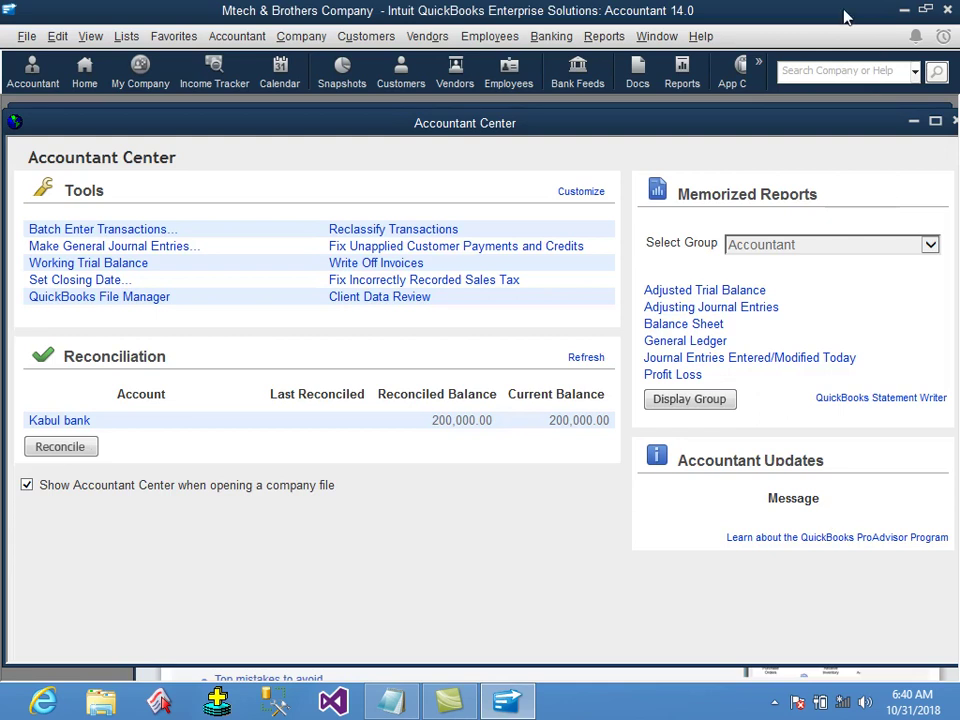
pyautogui.doubleClick(897, 128)
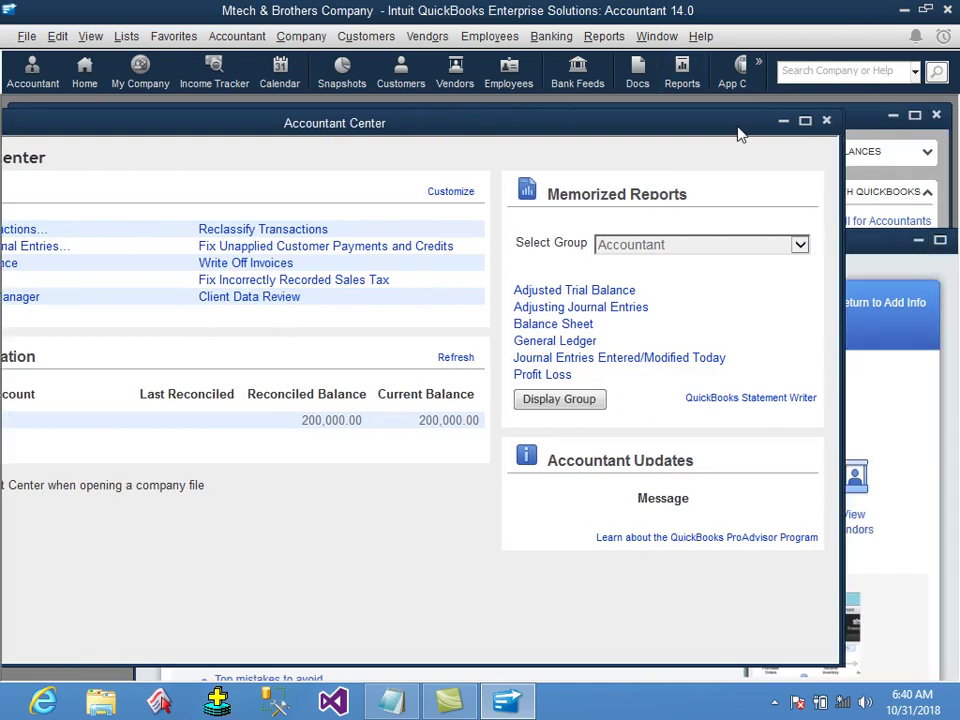
pyautogui.click(820, 121)
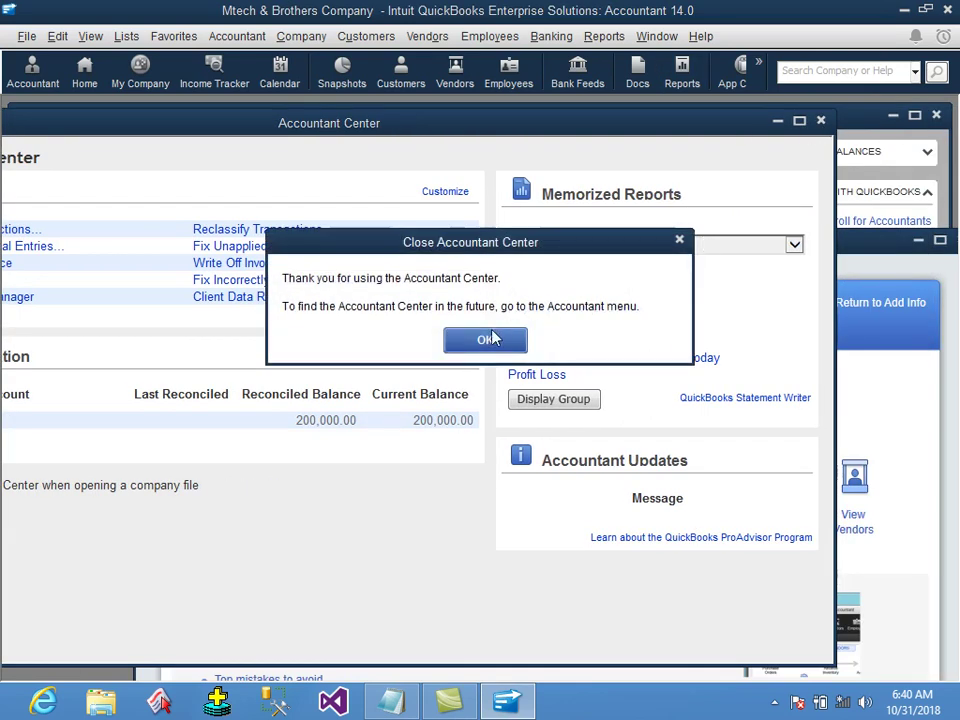
pyautogui.click(487, 339)
# Close the Quick Start Center and the Home page, suppressing the exit confirmation.
pyautogui.moveTo(756, 251); pyautogui.dragTo(574, 189)
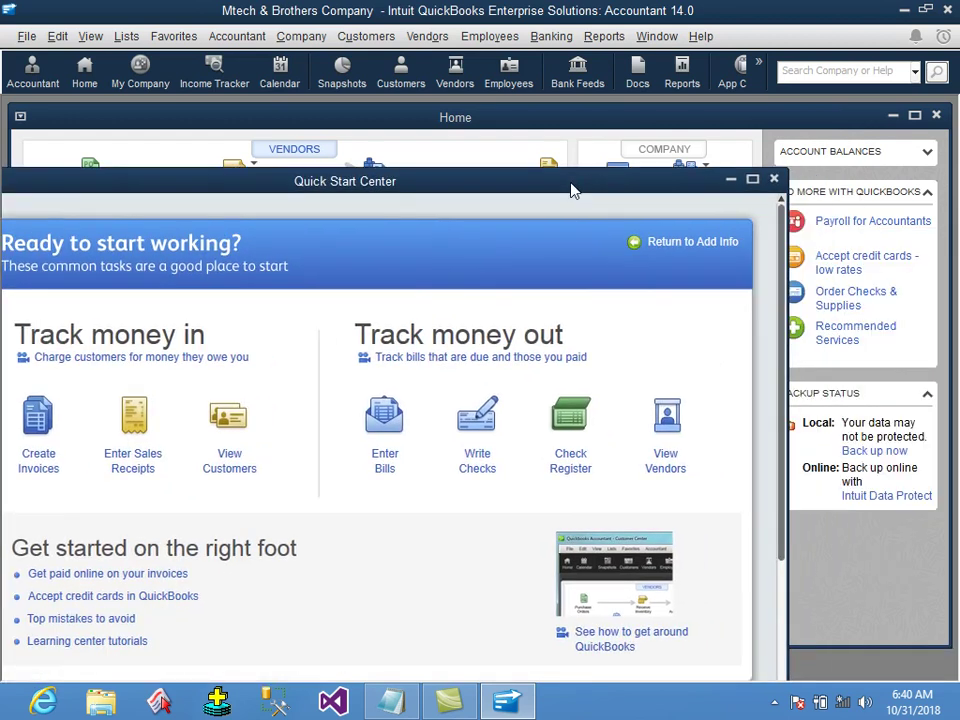
pyautogui.click(775, 180)
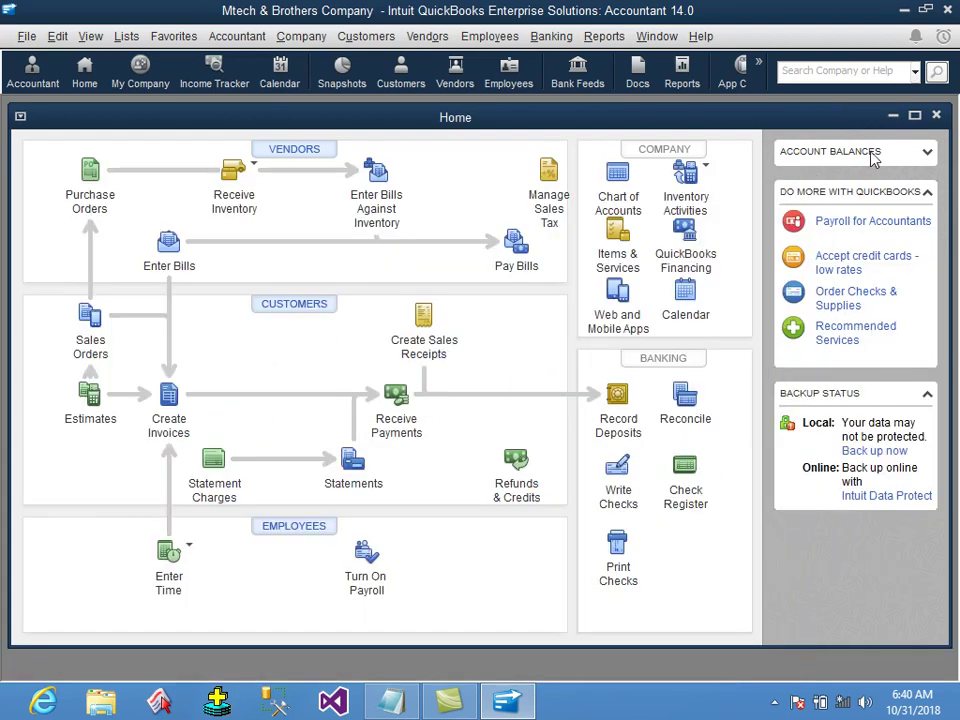
pyautogui.click(914, 116)
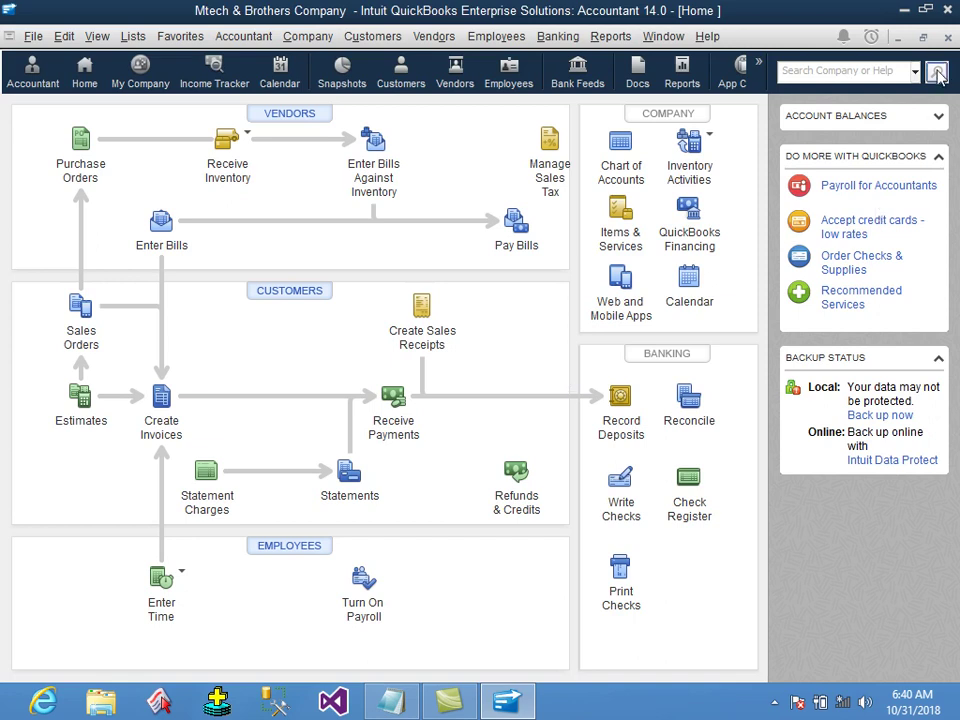
pyautogui.click(947, 10)
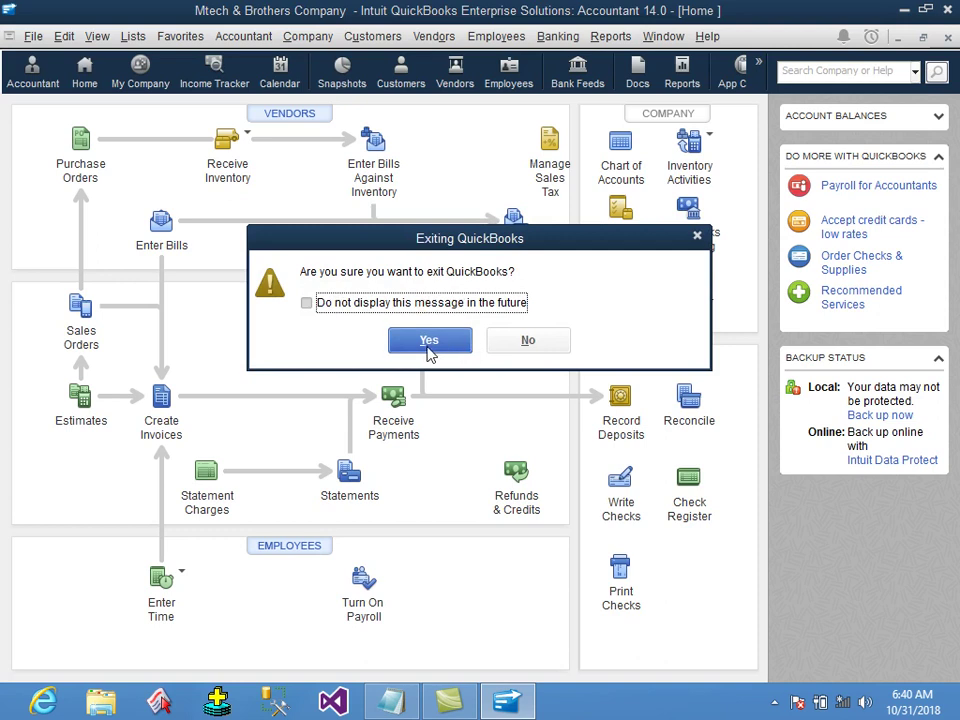
pyautogui.click(424, 305)
pyautogui.click(433, 340)
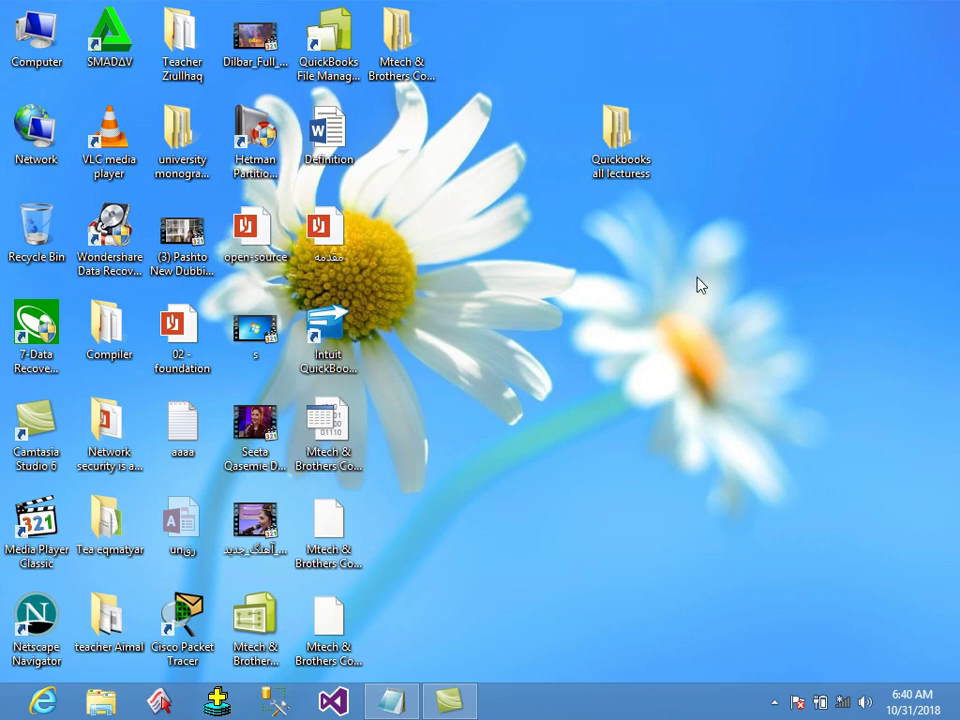
# Open the Mtech & Brothers Company file as admin with its password and maximize the Home page.
pyautogui.rightClick(716, 216)
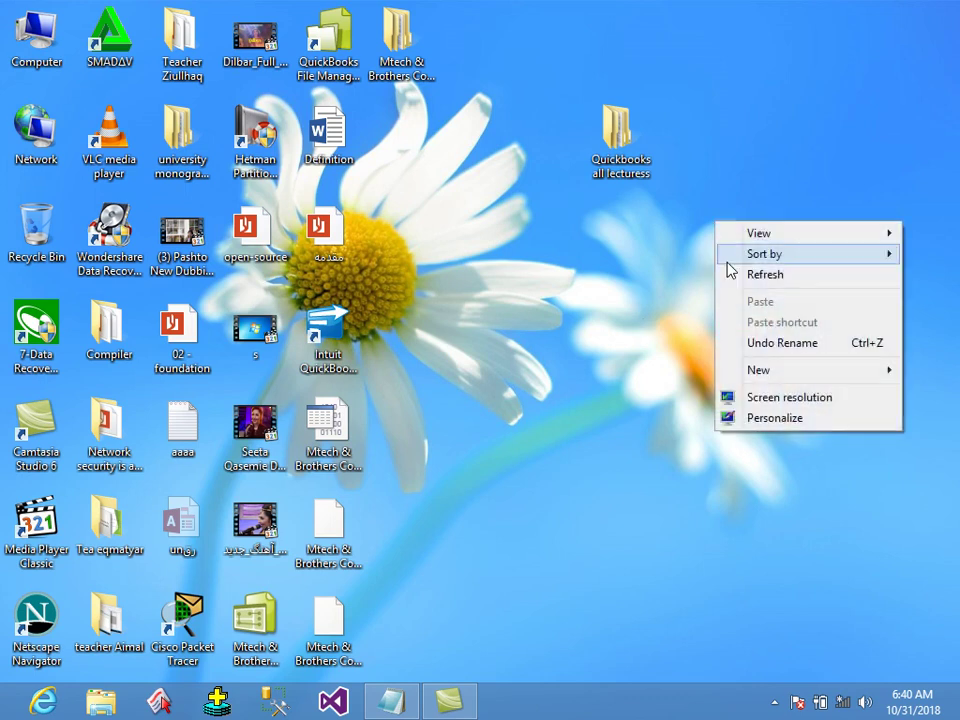
pyautogui.click(738, 273)
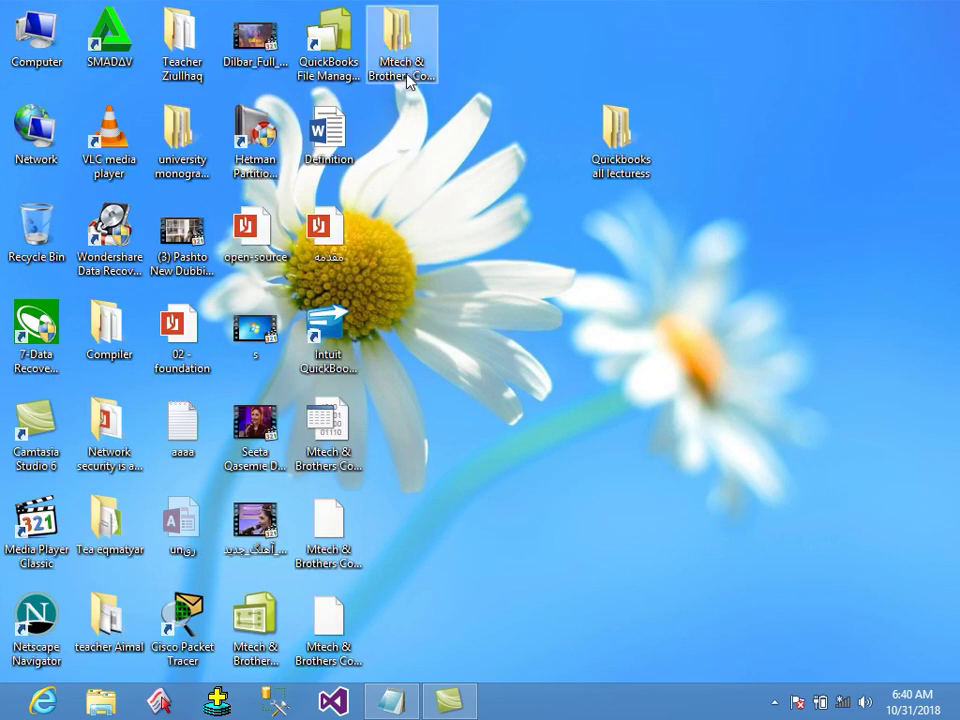
pyautogui.doubleClick(285, 612)
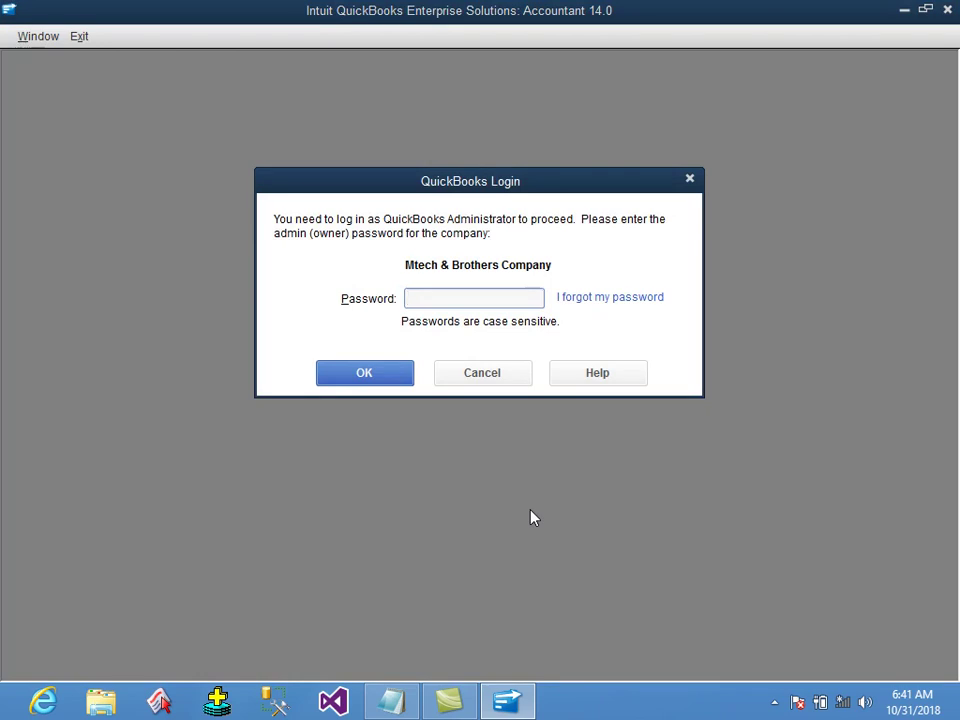
pyautogui.write('••••••')
pyautogui.press('Return')
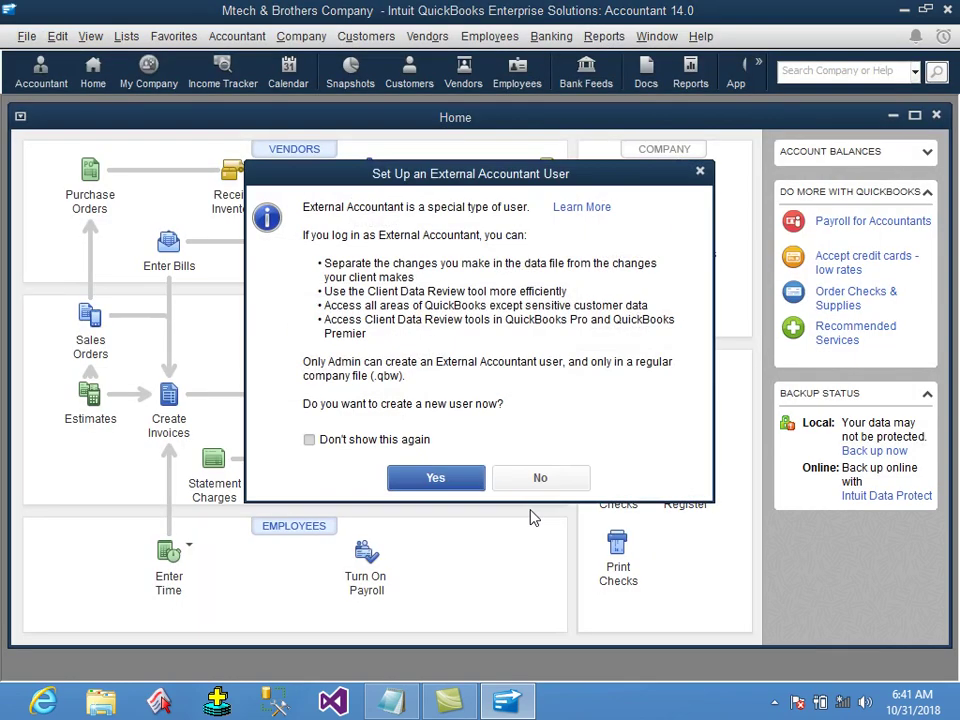
pyautogui.press('Return')
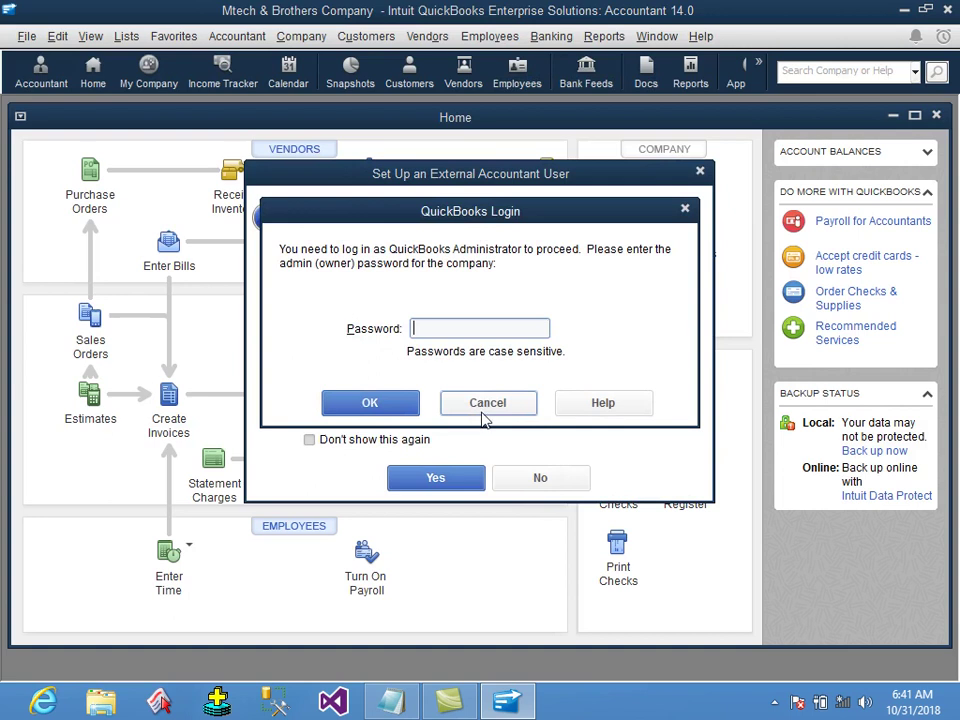
pyautogui.click(484, 405)
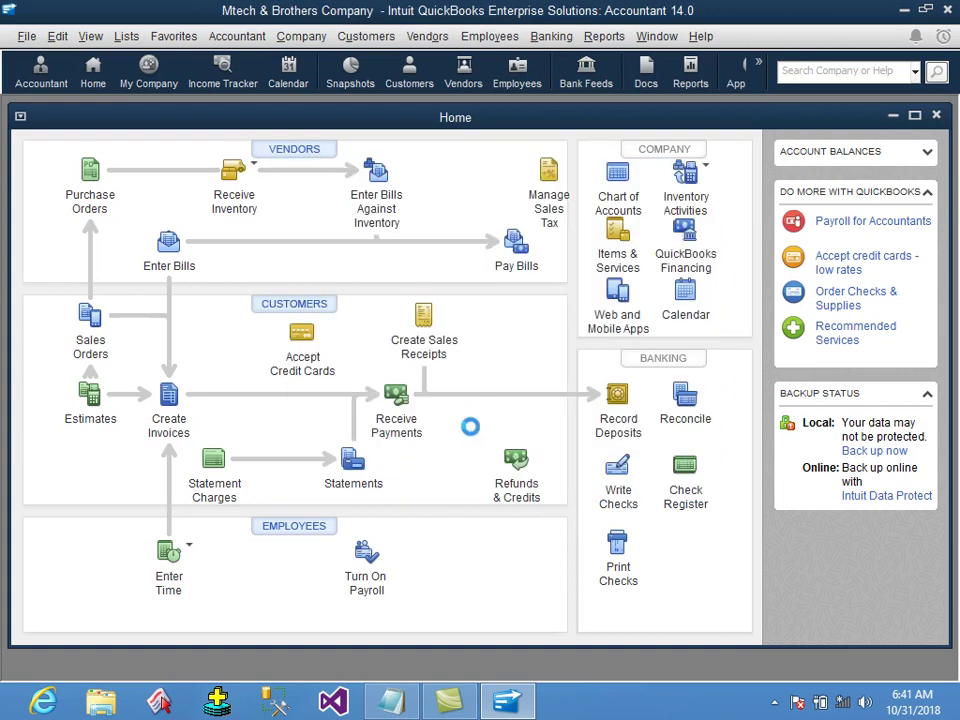
pyautogui.click(915, 116)
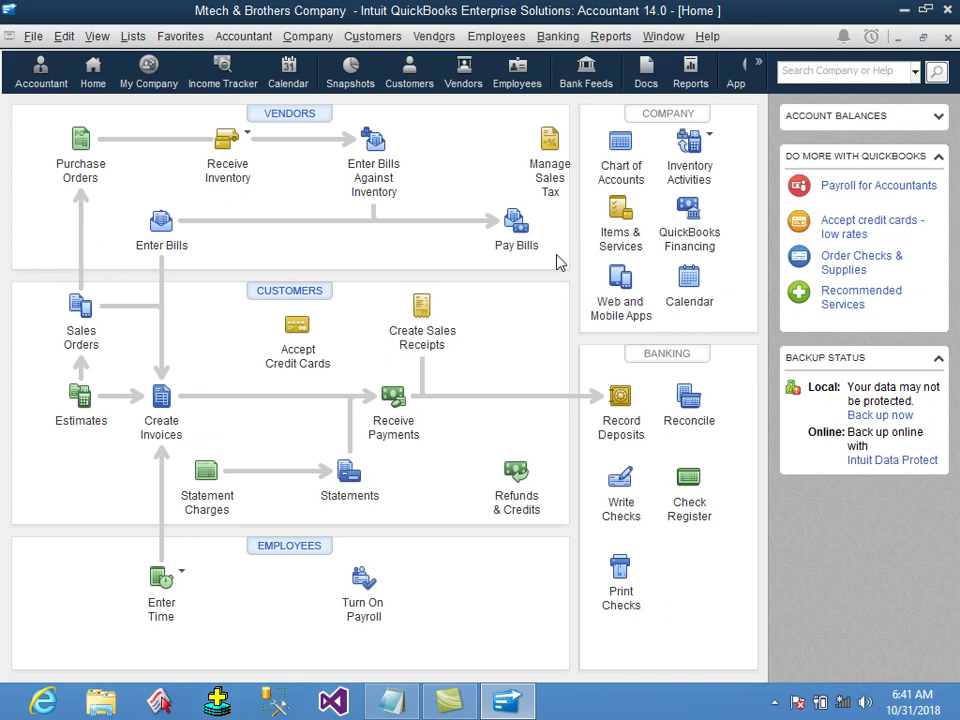
# Run the Trial Balance report for All dates and inspect the Kabul bank and Opening Balance Equity rows.
pyautogui.click(606, 38)
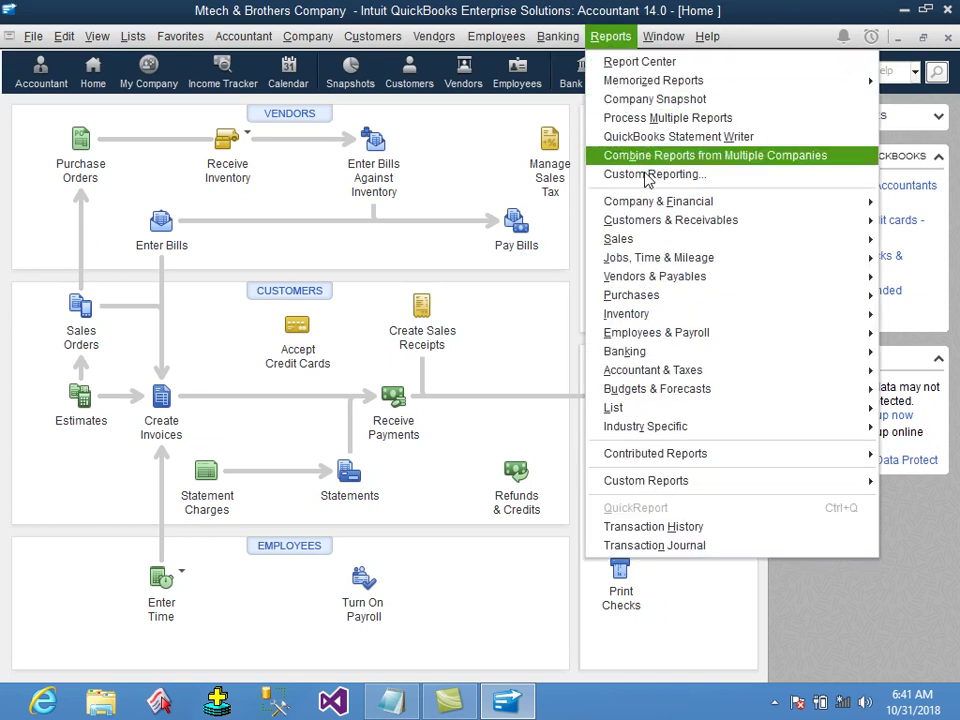
pyautogui.moveTo(700, 374)
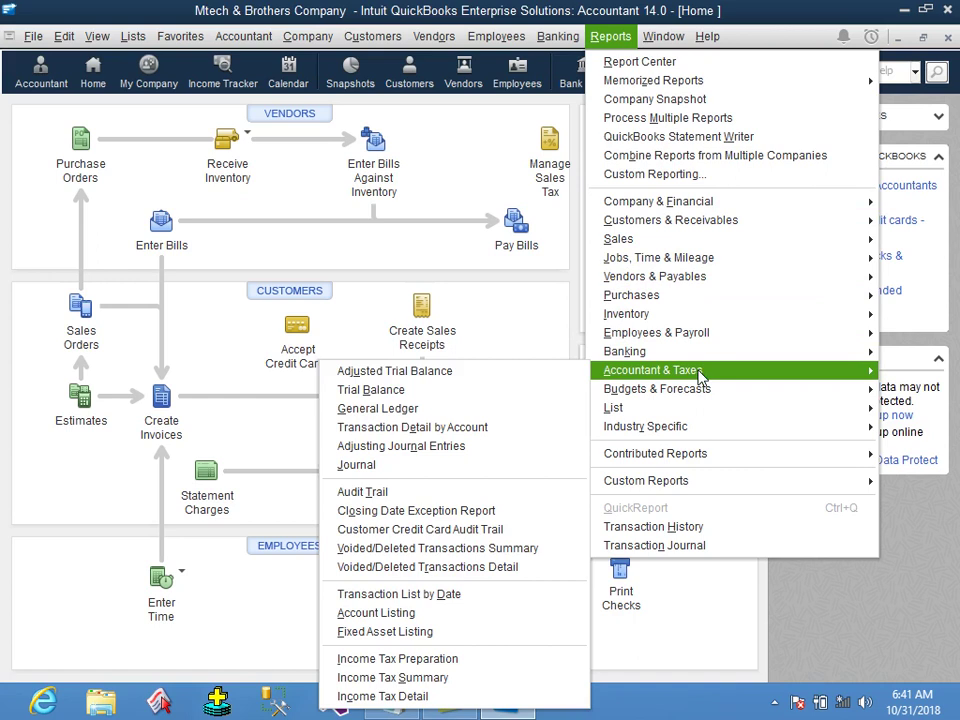
pyautogui.click(446, 393)
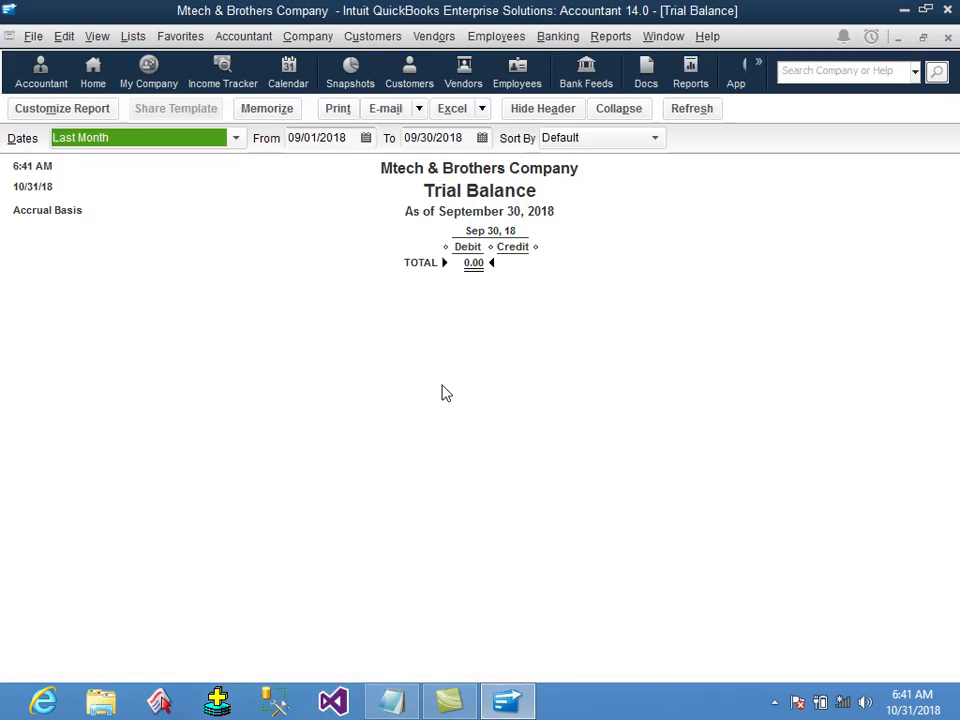
pyautogui.click(156, 140)
pyautogui.press('Home')
pyautogui.press('Return')
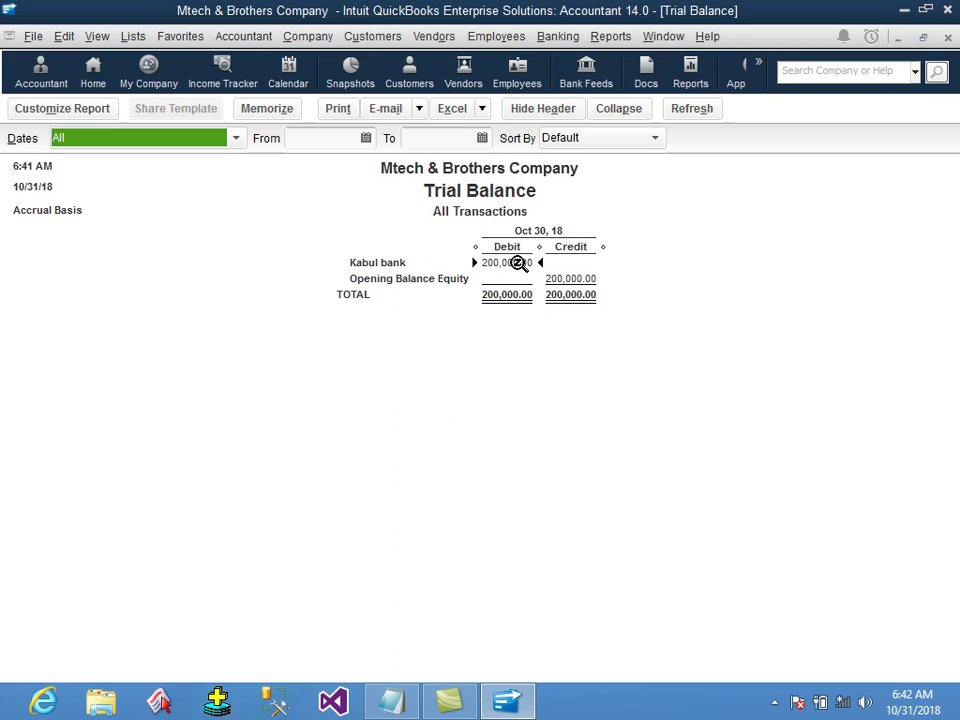
pyautogui.click(573, 281)
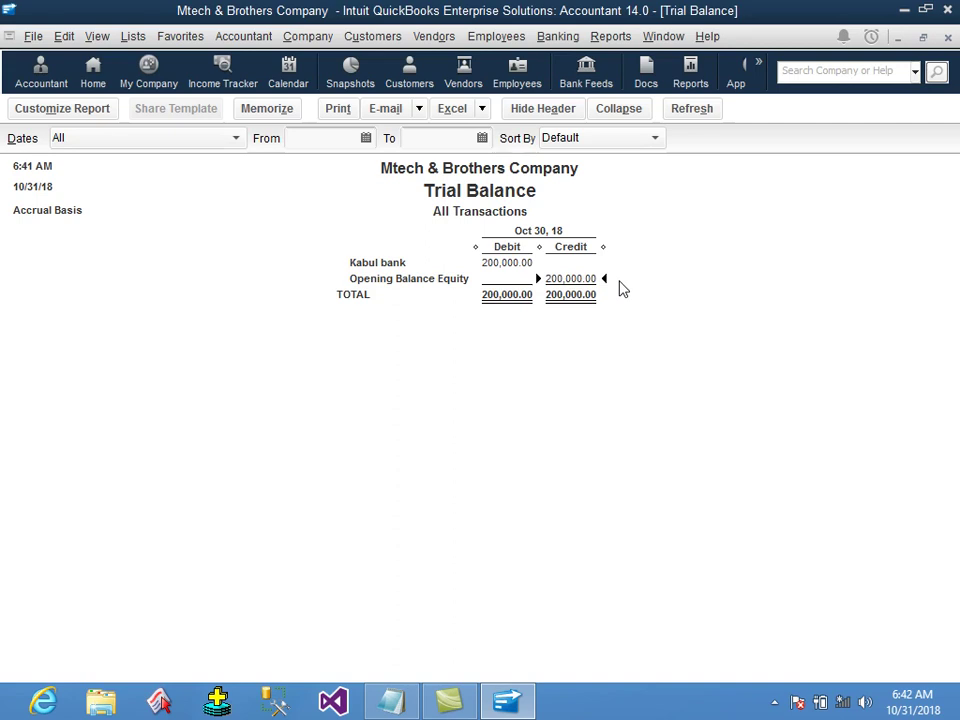
pyautogui.click(517, 265)
pyautogui.click(573, 281)
# Close the report, memorizing it as Trial Balance and turning off the prompt.
pyautogui.click(947, 37)
pyautogui.click(456, 329)
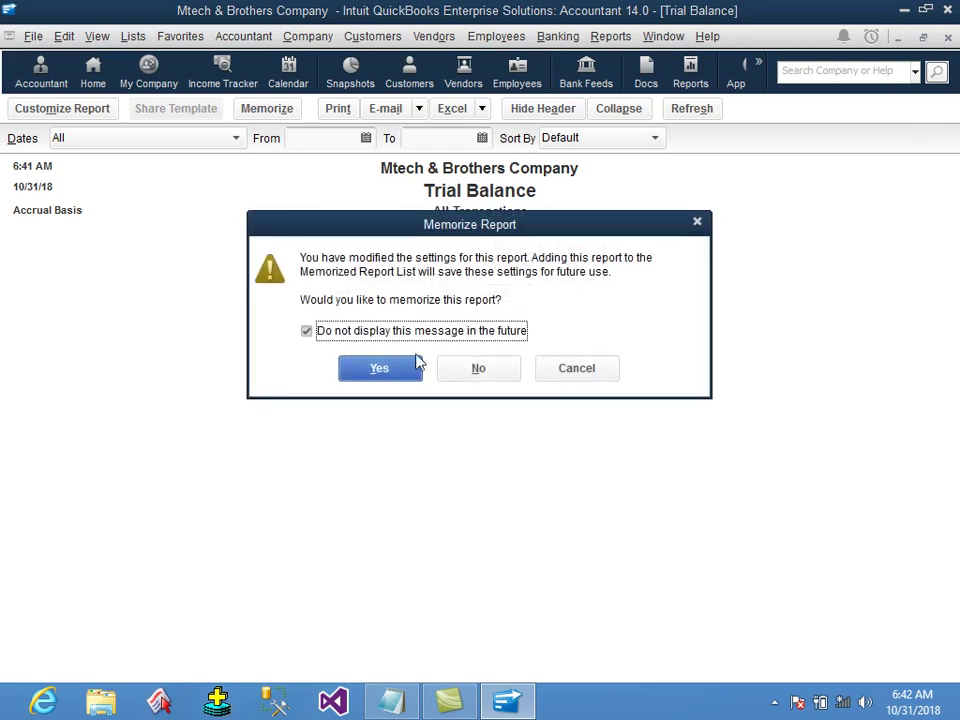
pyautogui.click(401, 374)
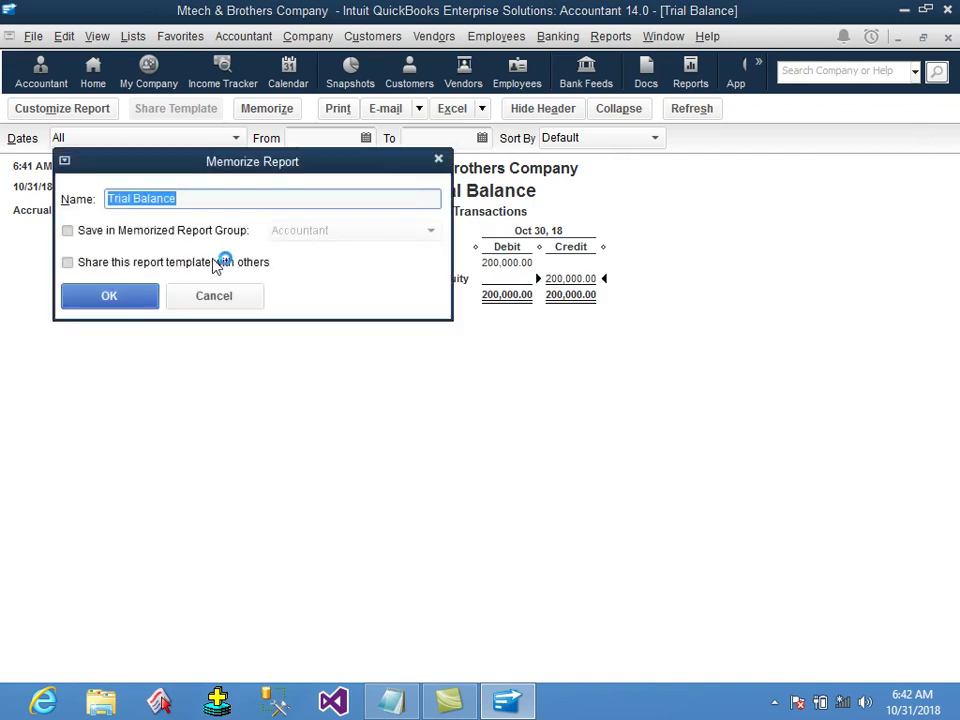
pyautogui.click(128, 298)
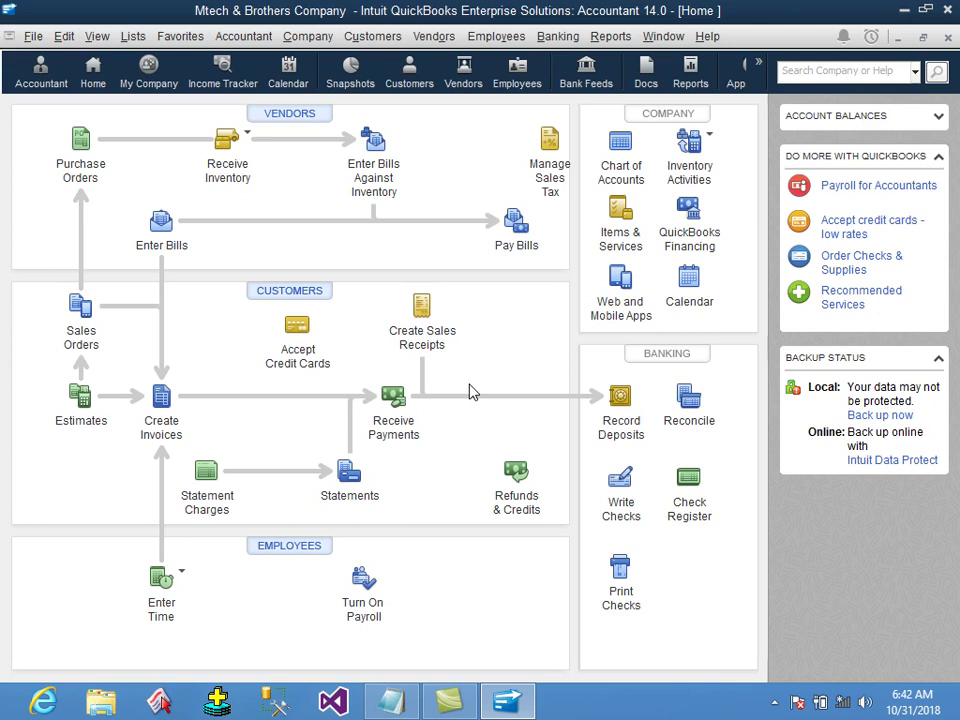
# Browse the Vendors, Accountant and Customers menus, ending on the Lists menu.
pyautogui.click(436, 40)
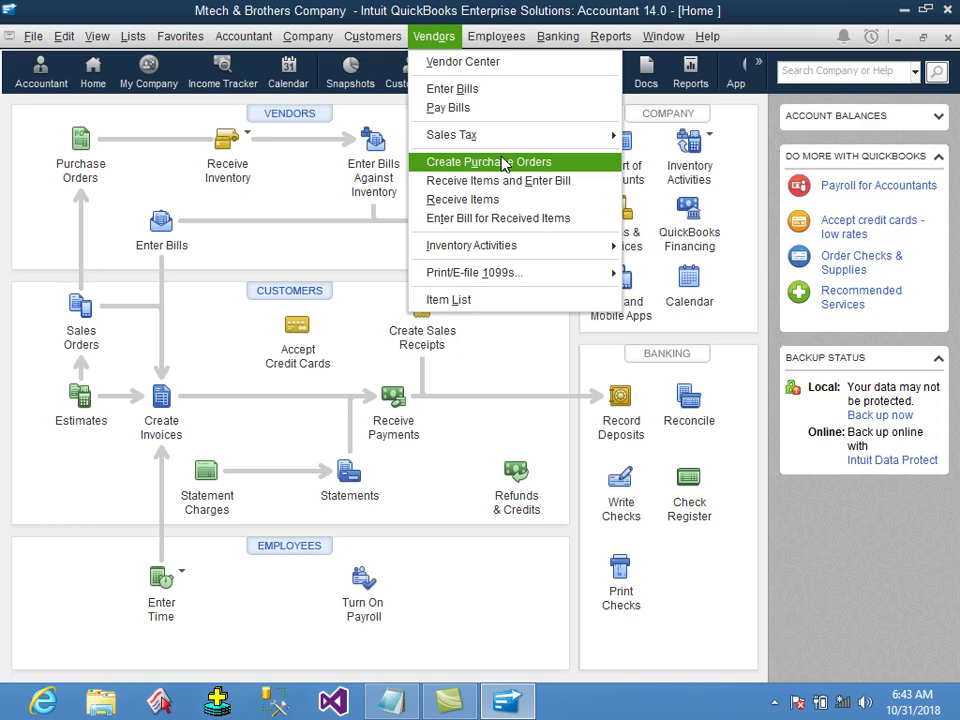
pyautogui.click(135, 39)
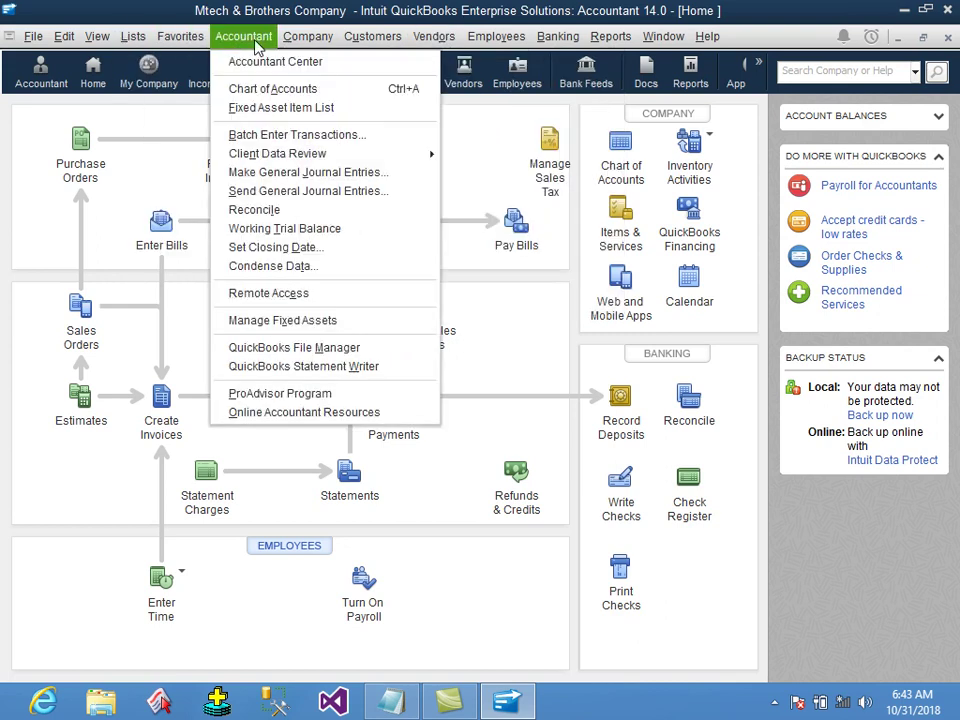
pyautogui.moveTo(352, 47)
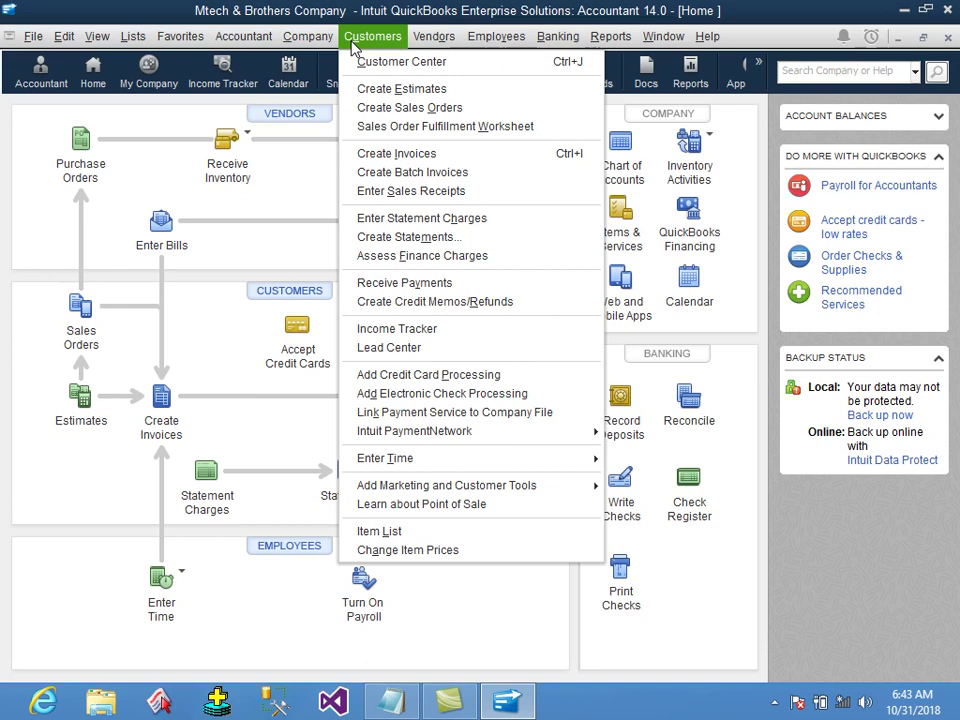
pyautogui.moveTo(140, 44)
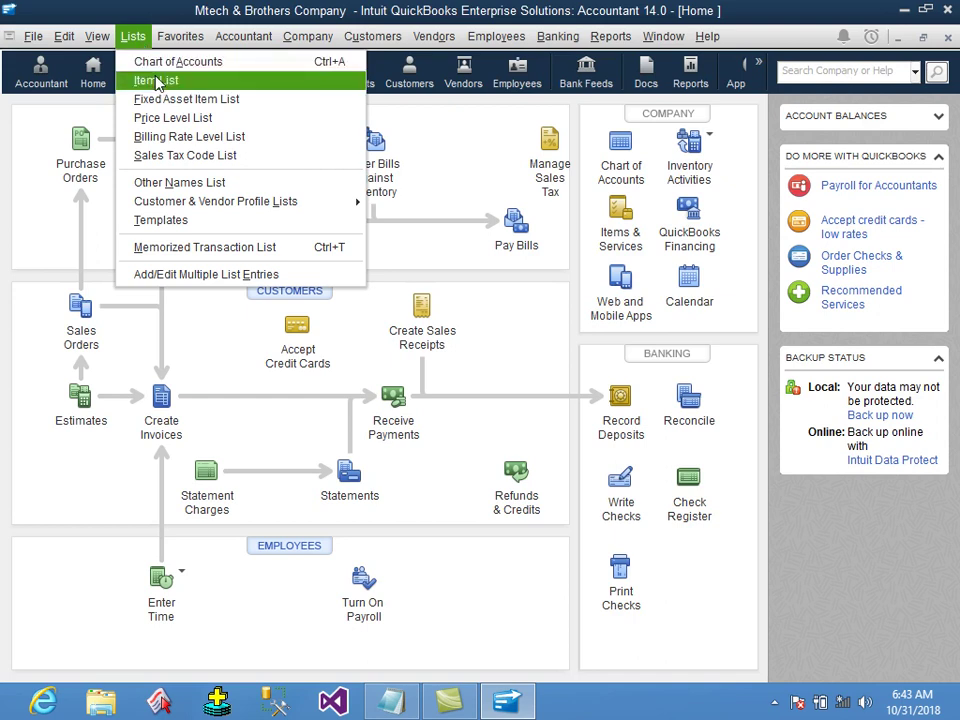
# Open the Item List and create a new item of type Inventory Part.
pyautogui.click(157, 84)
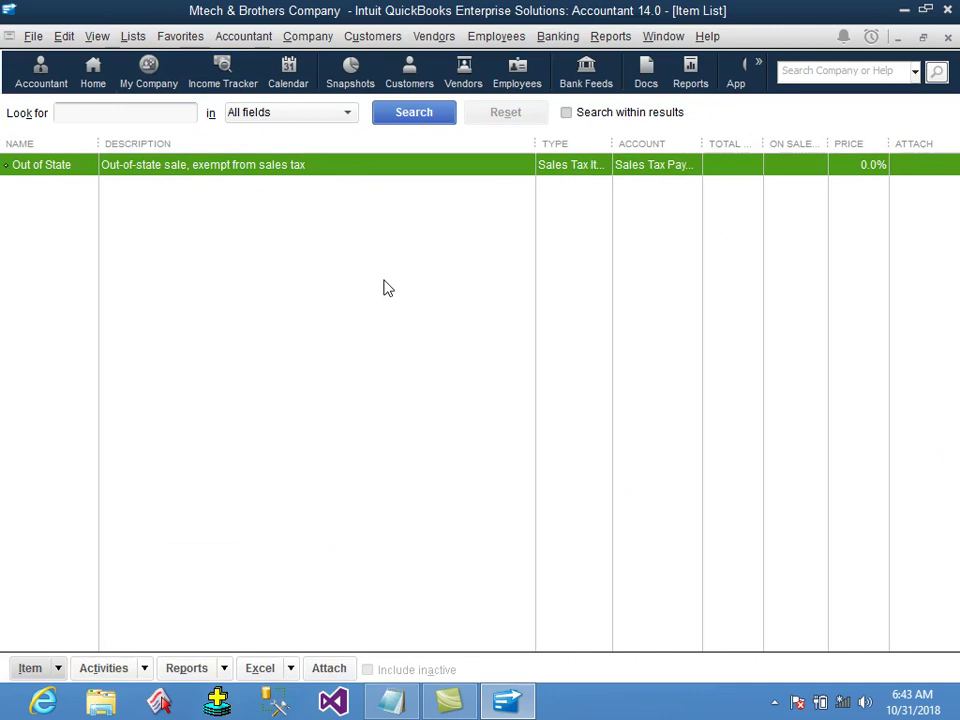
pyautogui.rightClick(416, 246)
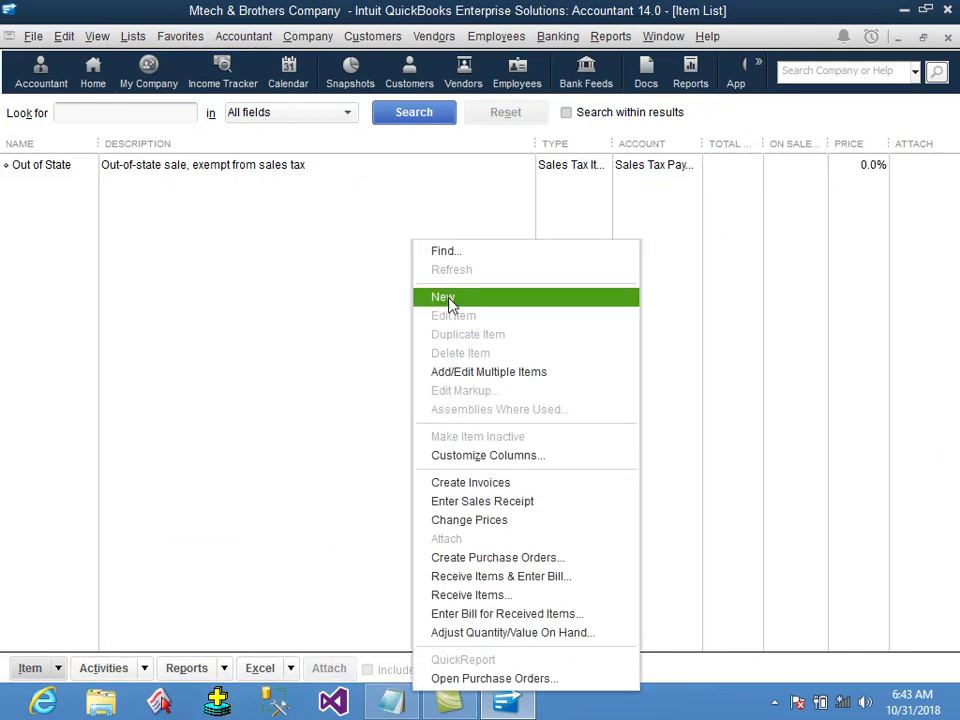
pyautogui.click(258, 514)
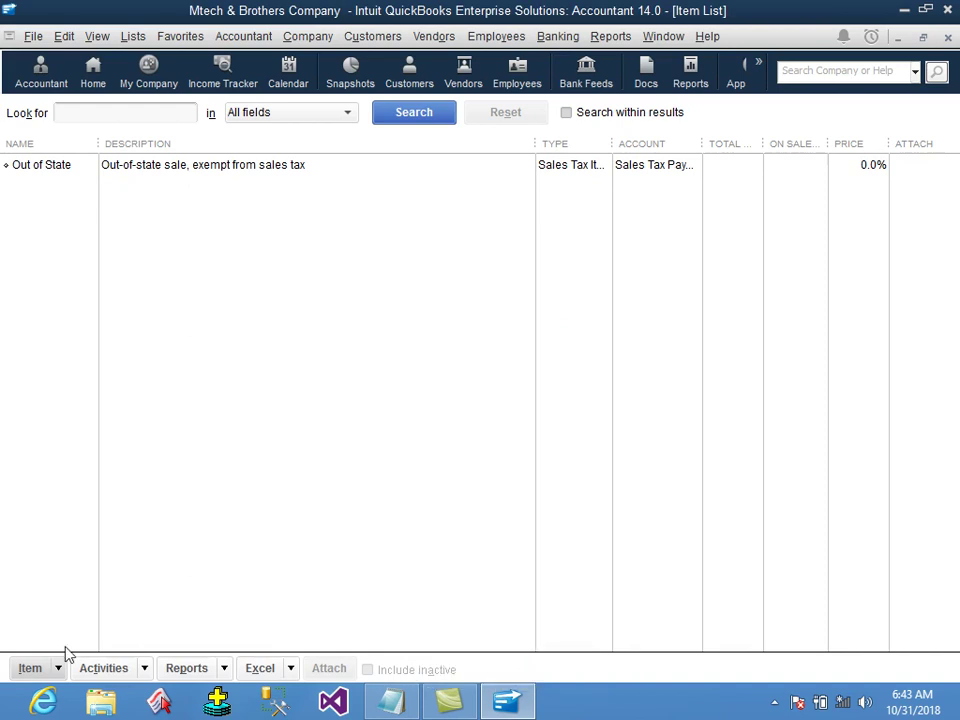
pyautogui.click(30, 668)
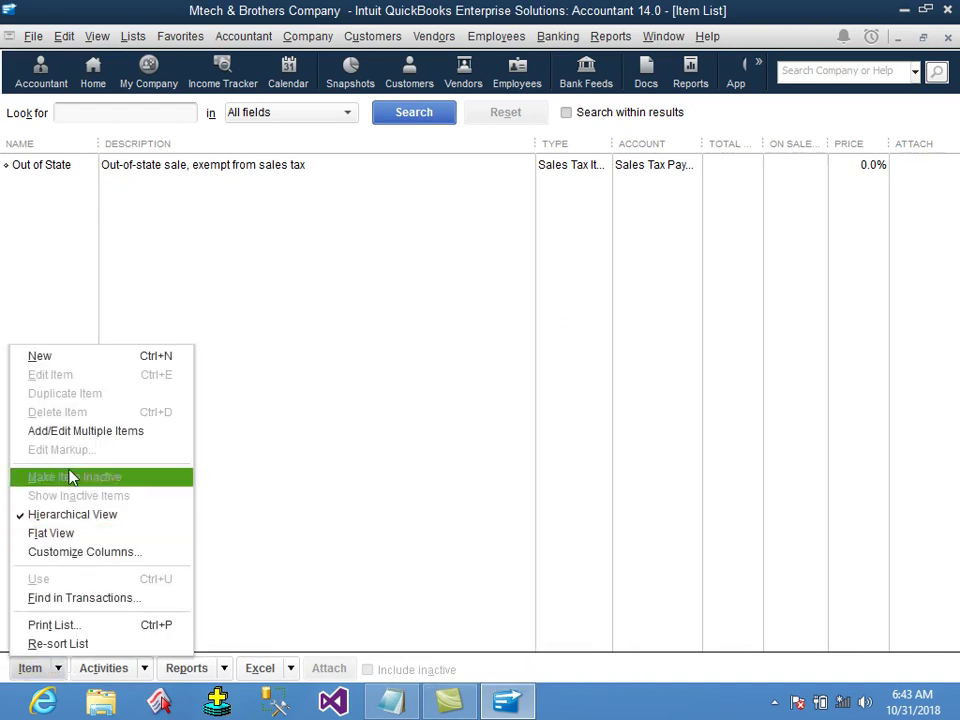
pyautogui.click(85, 369)
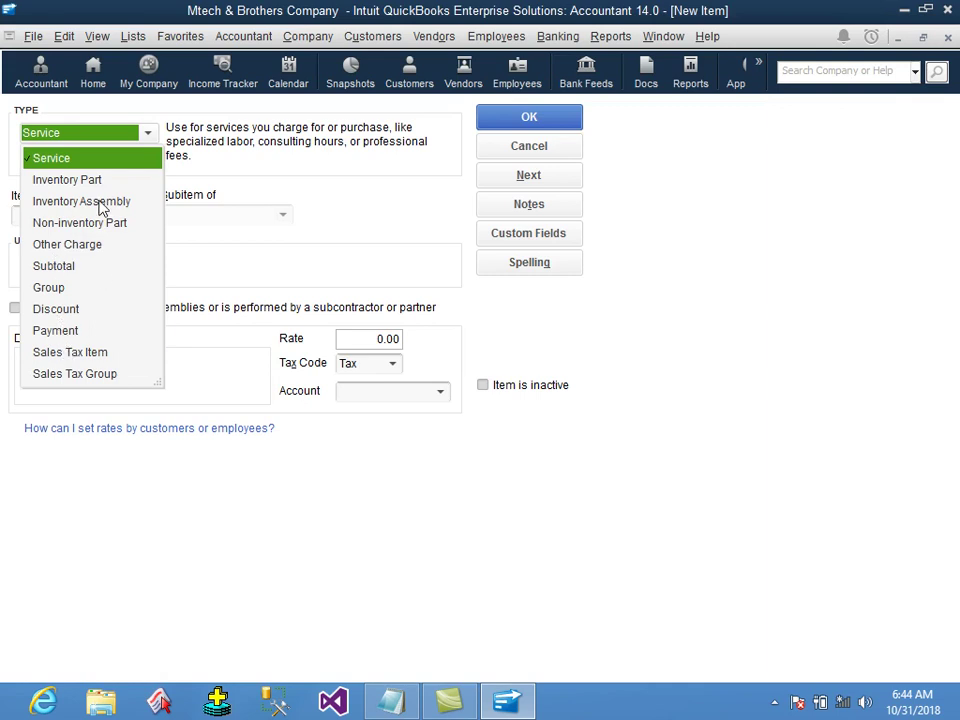
pyautogui.click(94, 182)
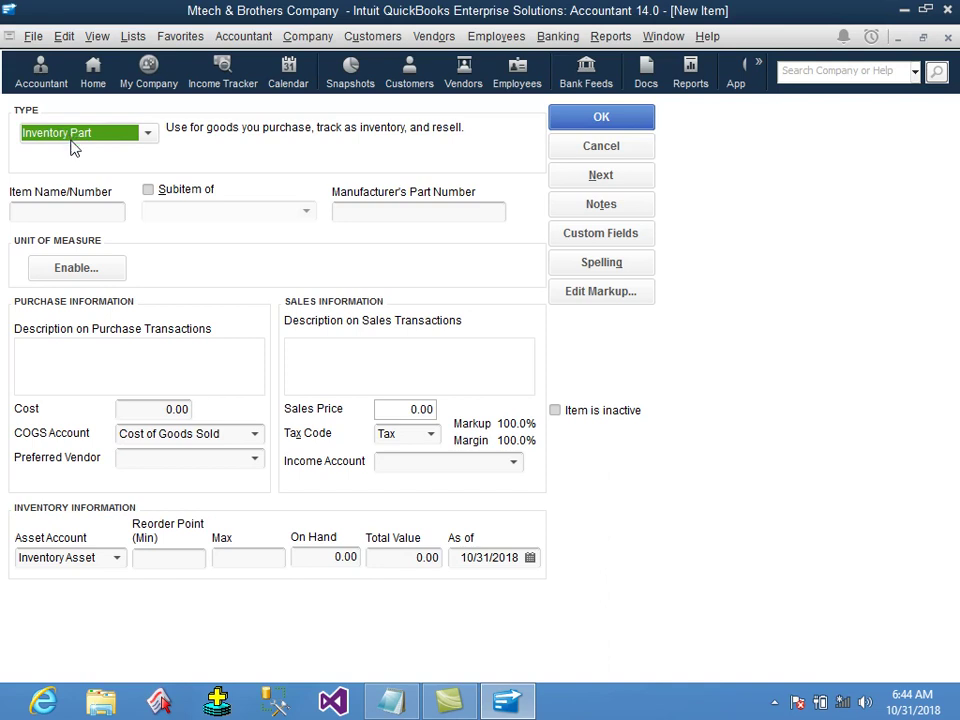
# Type 'monster' in the Item Name/Number field, then erase it.
pyautogui.click(68, 212)
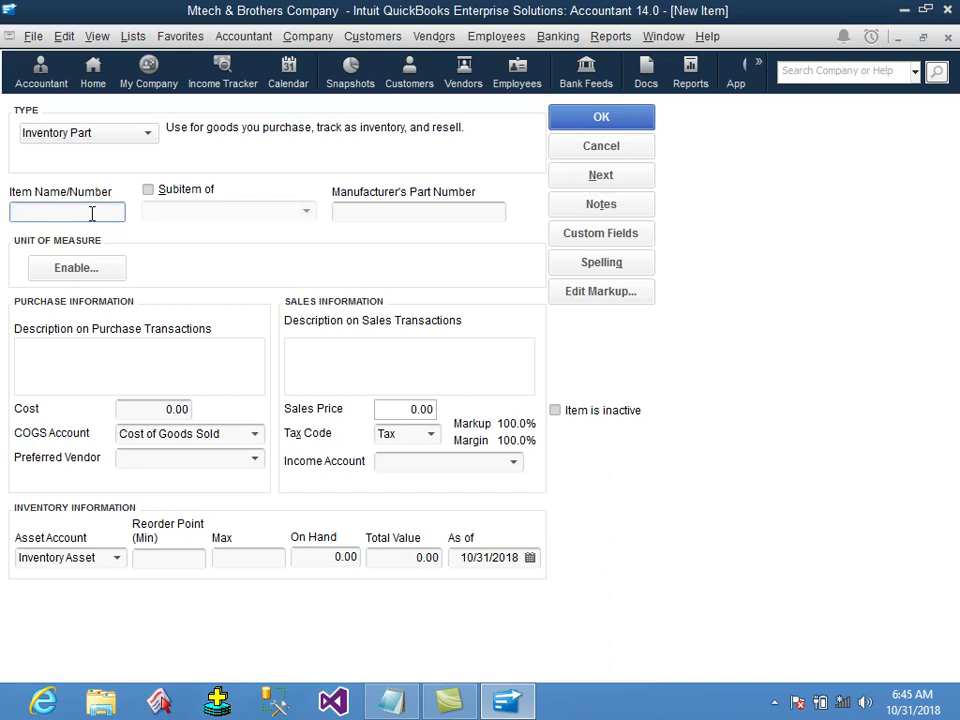
pyautogui.write('monster')
pyautogui.press('BackSpace')
pyautogui.press('BackSpace')
pyautogui.press('BackSpace')
pyautogui.press('BackSpace')
pyautogui.press('BackSpace')
pyautogui.press('BackSpace')
pyautogui.press('BackSpace')
pyautogui.click(99, 348)
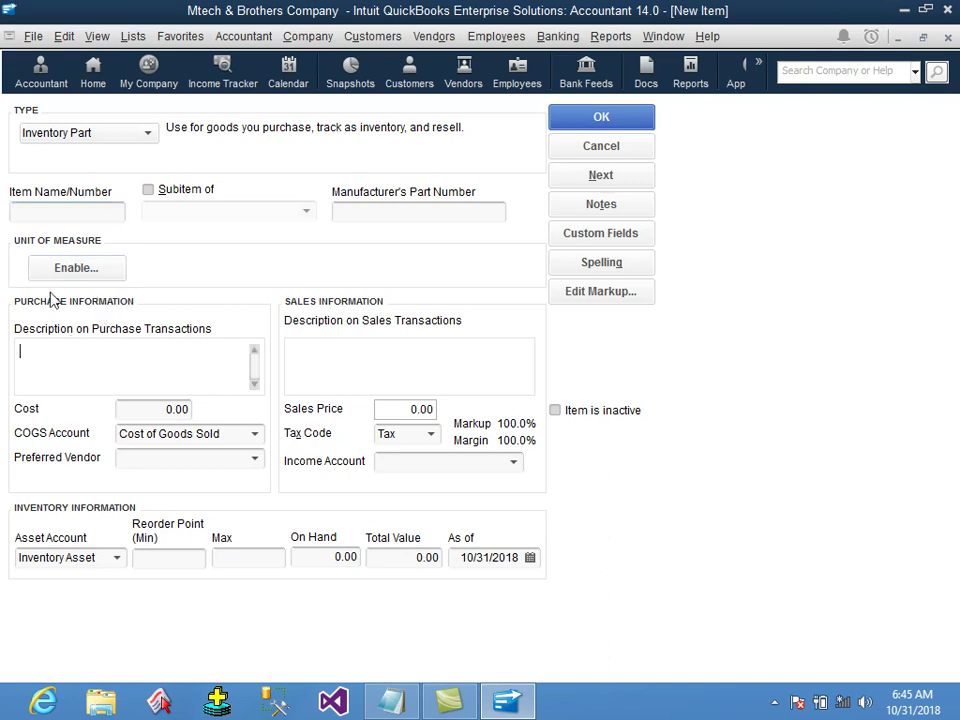
pyautogui.click(70, 210)
pyautogui.click(85, 363)
pyautogui.click(51, 210)
# Enter item number 1 and the purchase description 'Monster 180 ml'.
pyautogui.write('1')
pyautogui.press('Tab')
pyautogui.press('Tab')
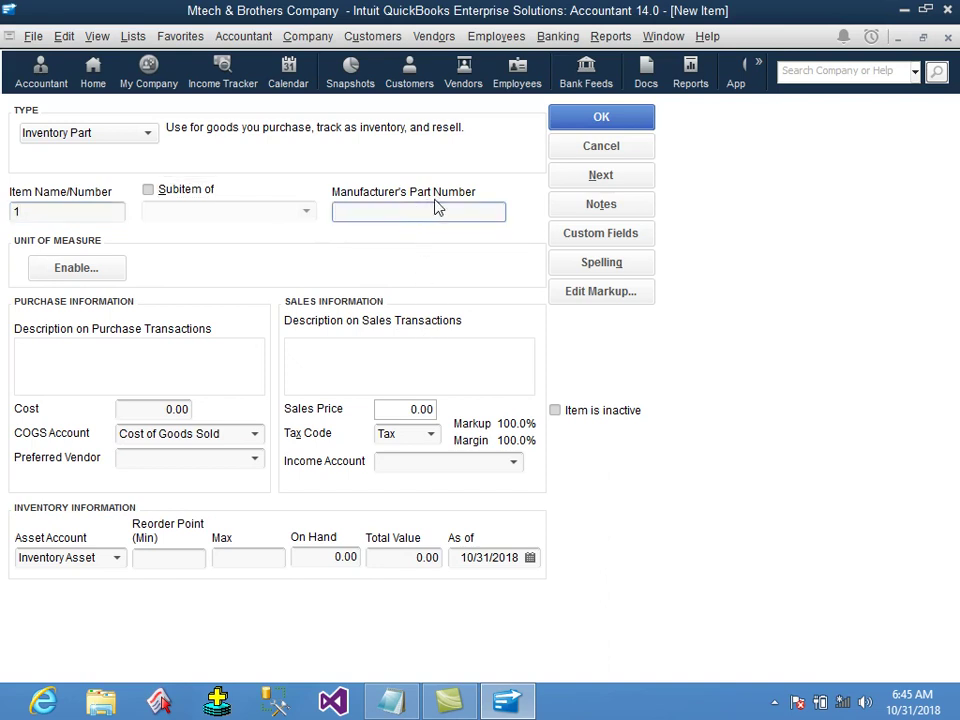
pyautogui.press('Tab')
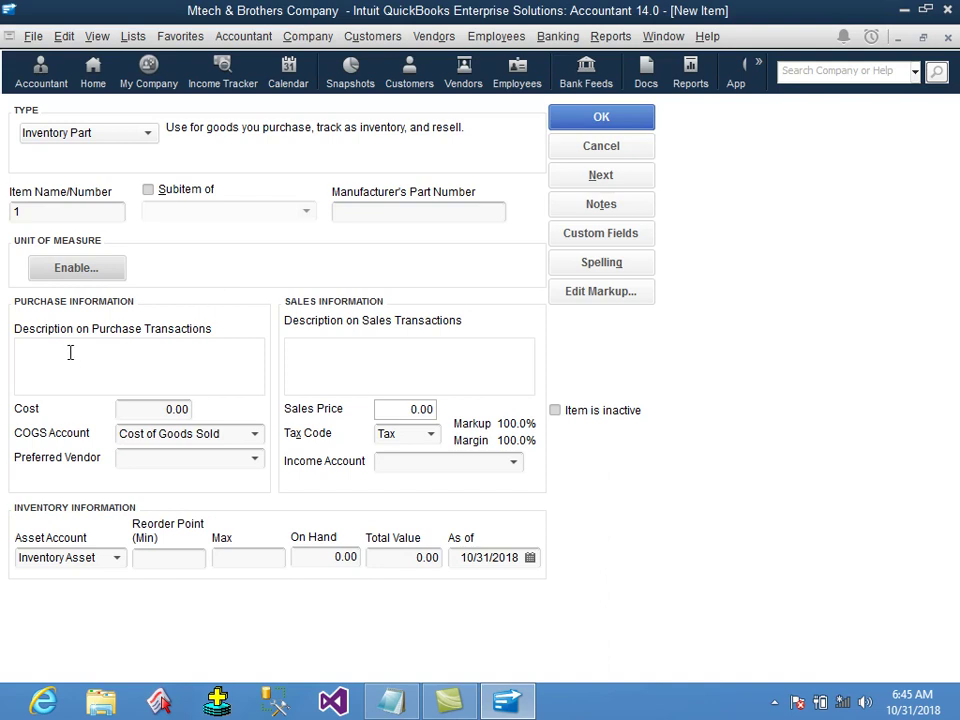
pyautogui.click(71, 345)
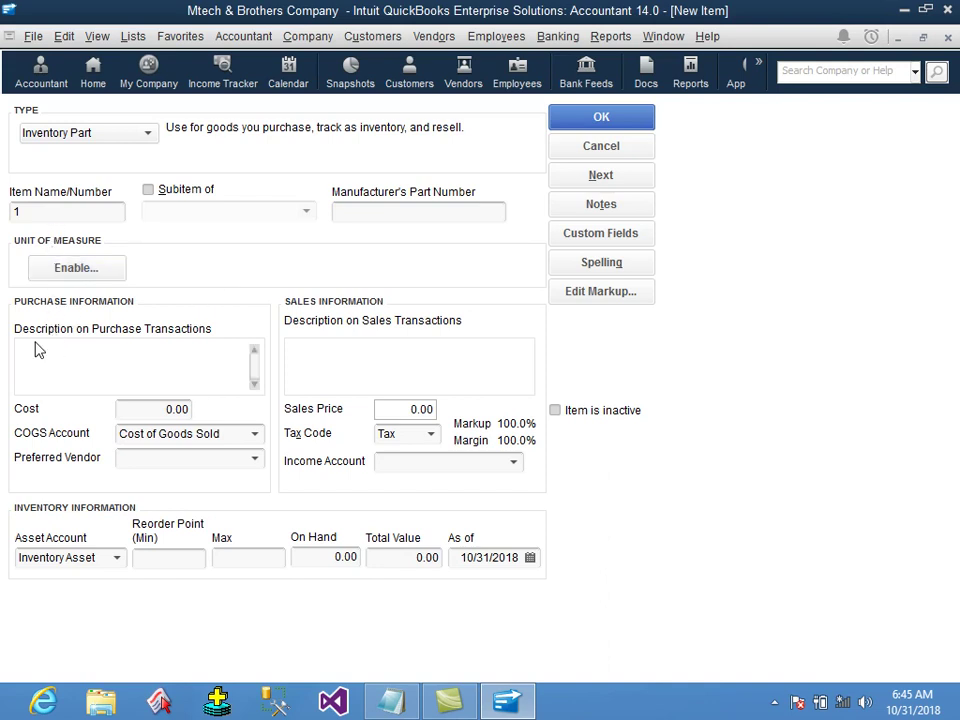
pyautogui.write('Monster 180 ml')
# Set the item's cost to 9.00 and its sales price to 12.00.
pyautogui.click(126, 407)
pyautogui.moveTo(126, 407); pyautogui.dragTo(240, 407)
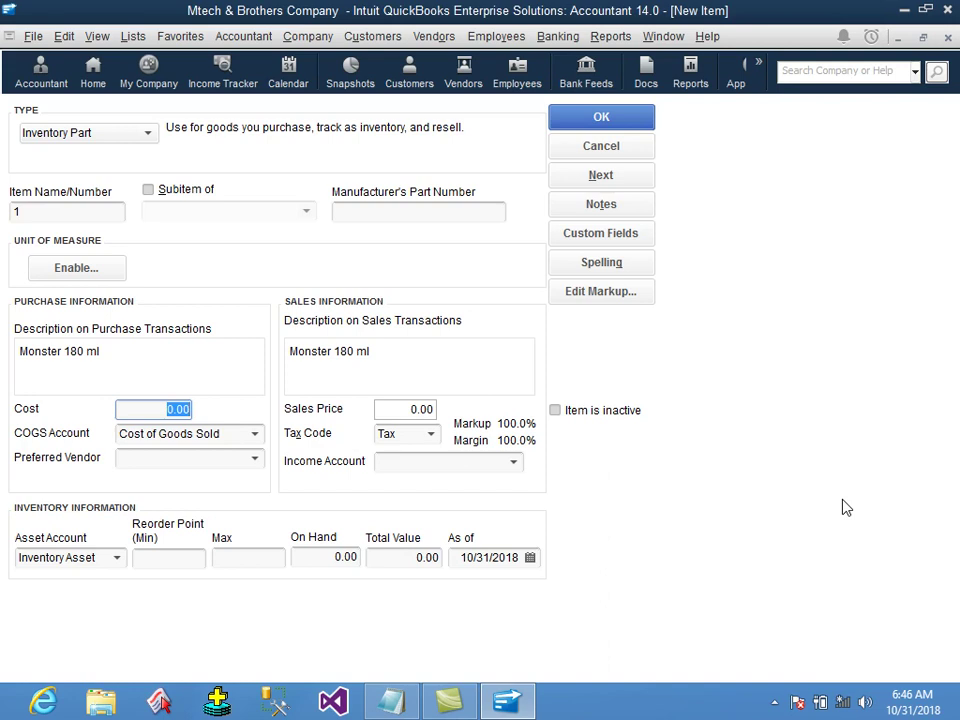
pyautogui.write('9')
pyautogui.click(418, 410)
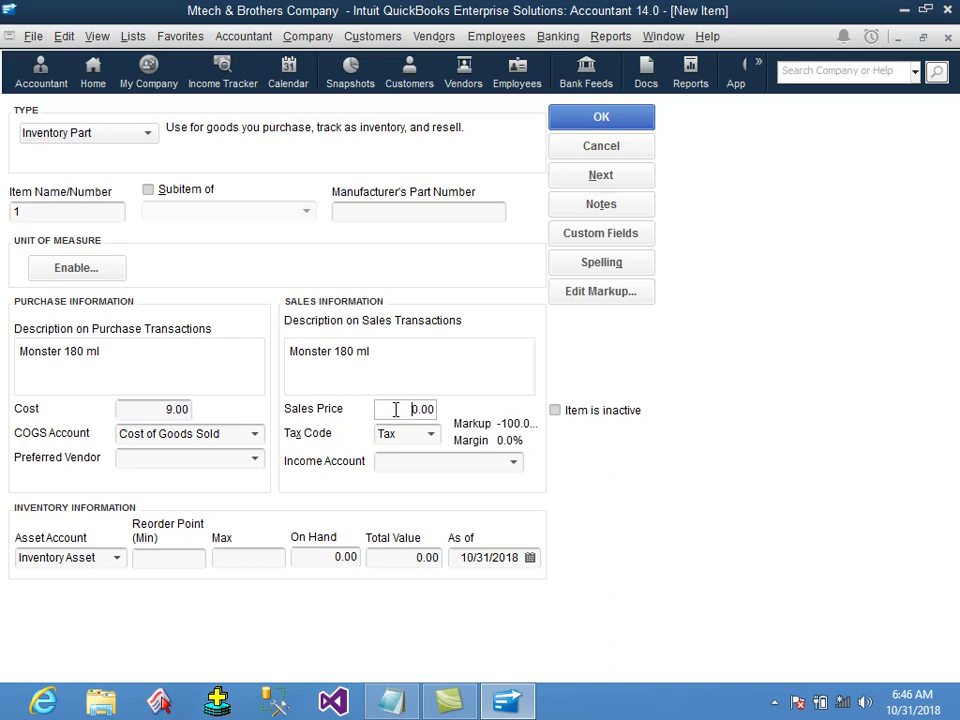
pyautogui.write('12')
pyautogui.click(160, 409)
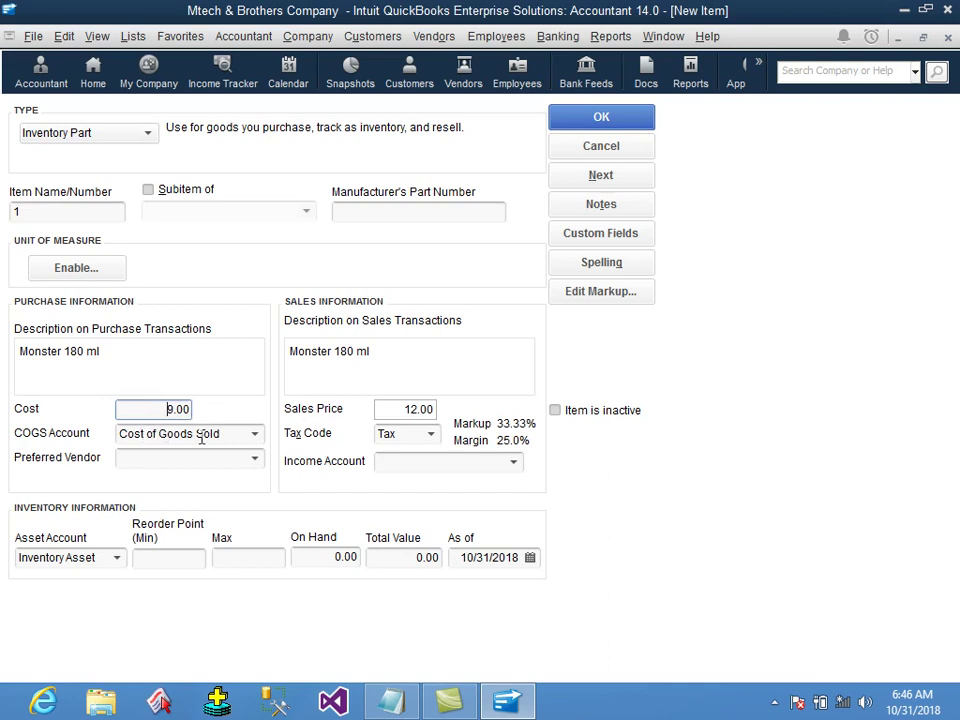
pyautogui.moveTo(409, 409); pyautogui.dragTo(442, 408)
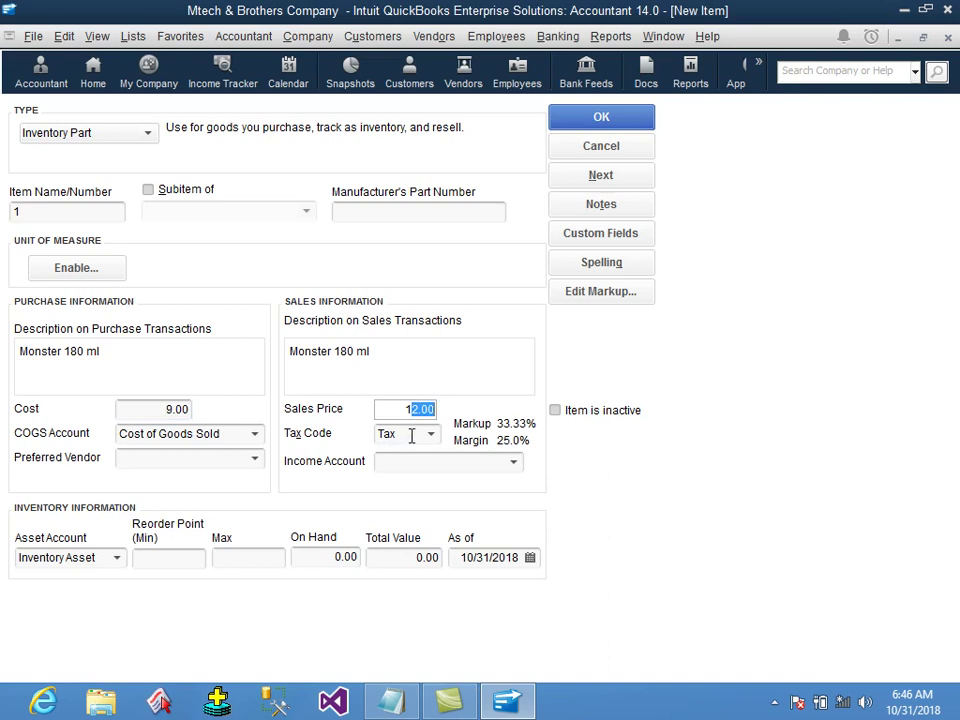
# Make the item non-taxable with tax code Non and bring up the income account choices.
pyautogui.click(431, 434)
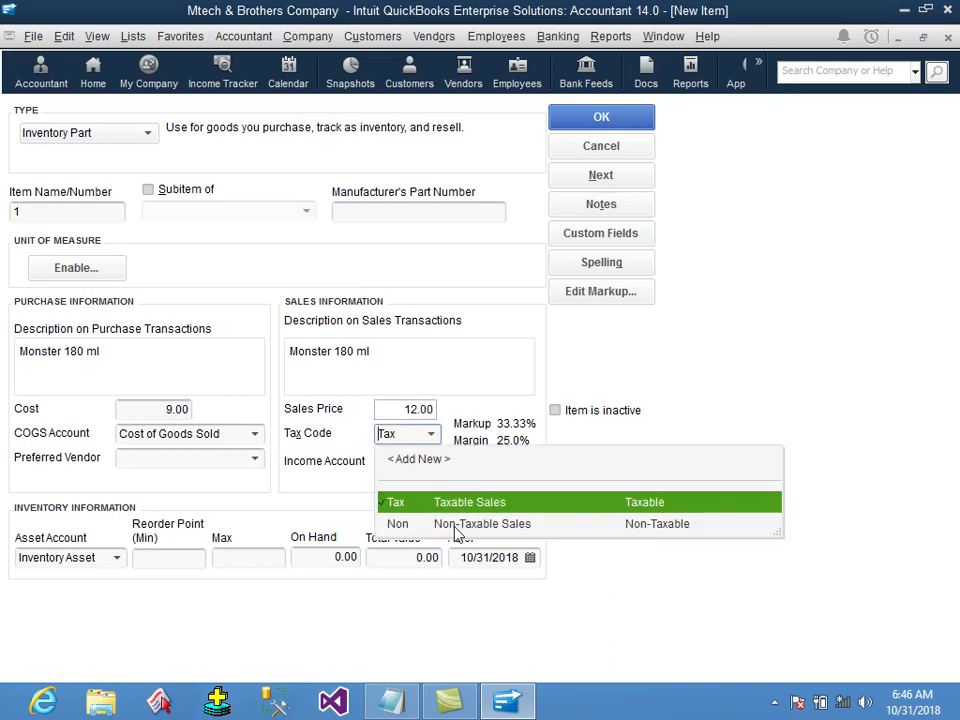
pyautogui.click(440, 521)
pyautogui.click(425, 463)
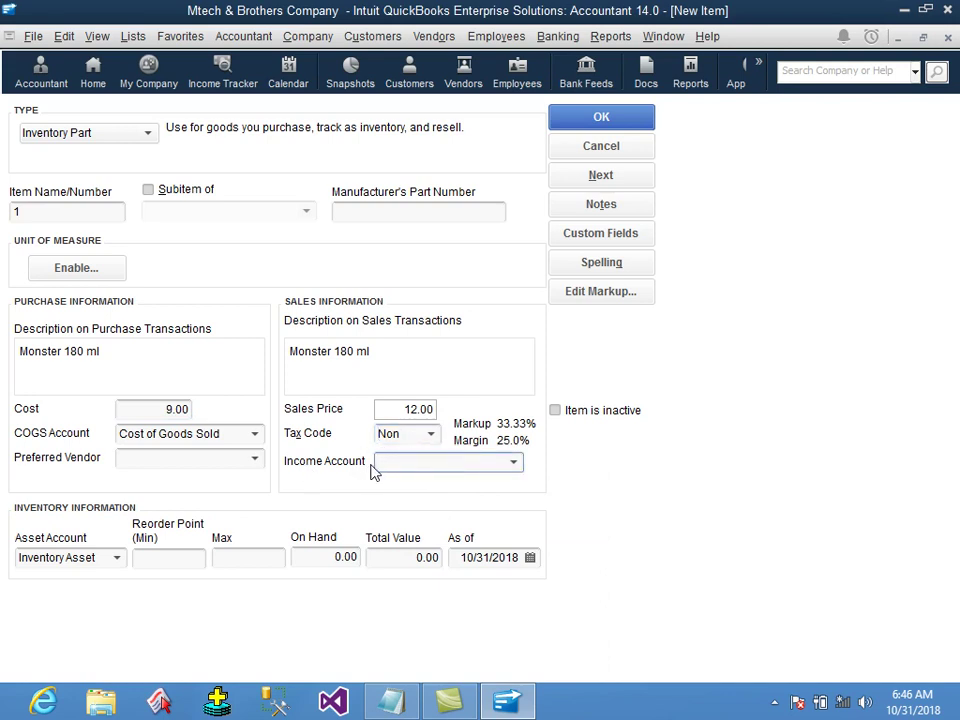
pyautogui.moveTo(118, 409); pyautogui.dragTo(190, 418)
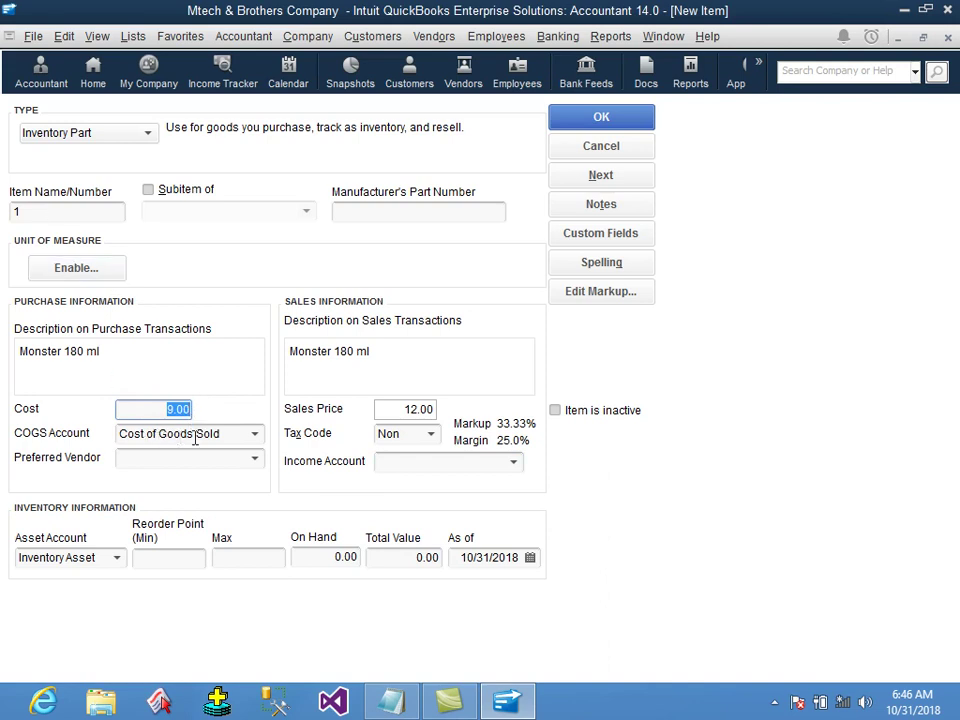
pyautogui.click(440, 462)
pyautogui.click(403, 409)
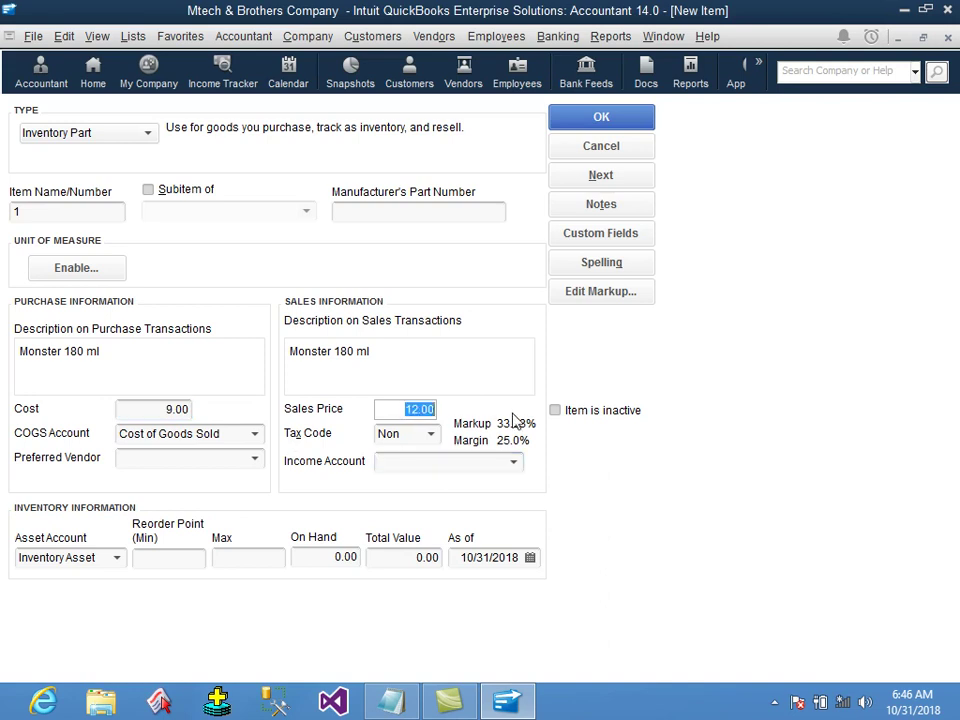
pyautogui.click(514, 463)
# Choose Sales as the income account and enter 5 as the reorder point and maximum.
pyautogui.scroll(5, 536, 360)
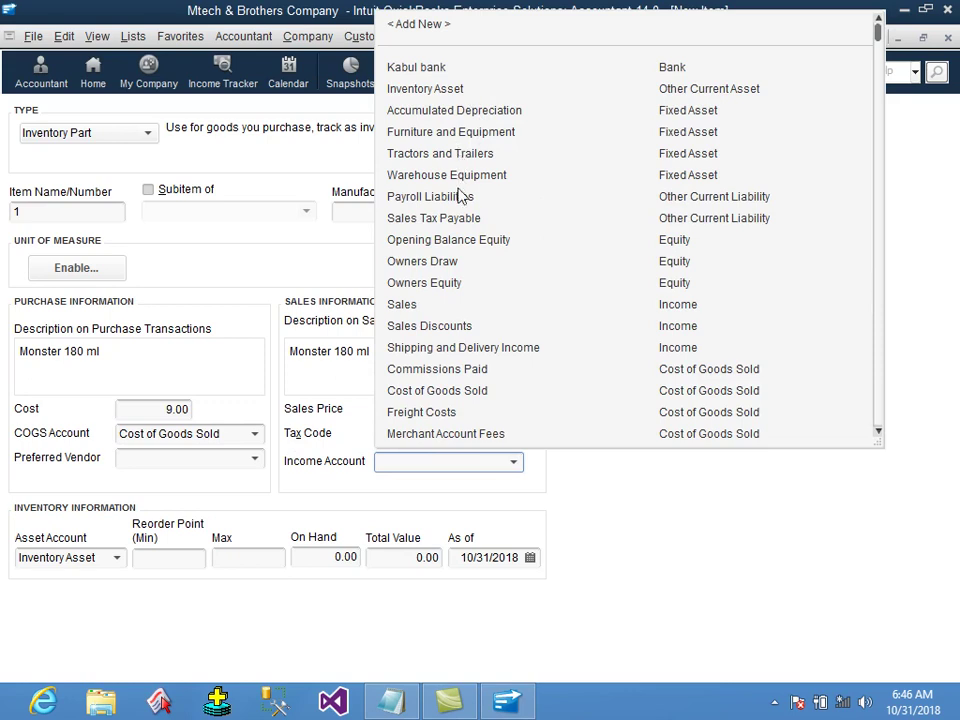
pyautogui.write('s')
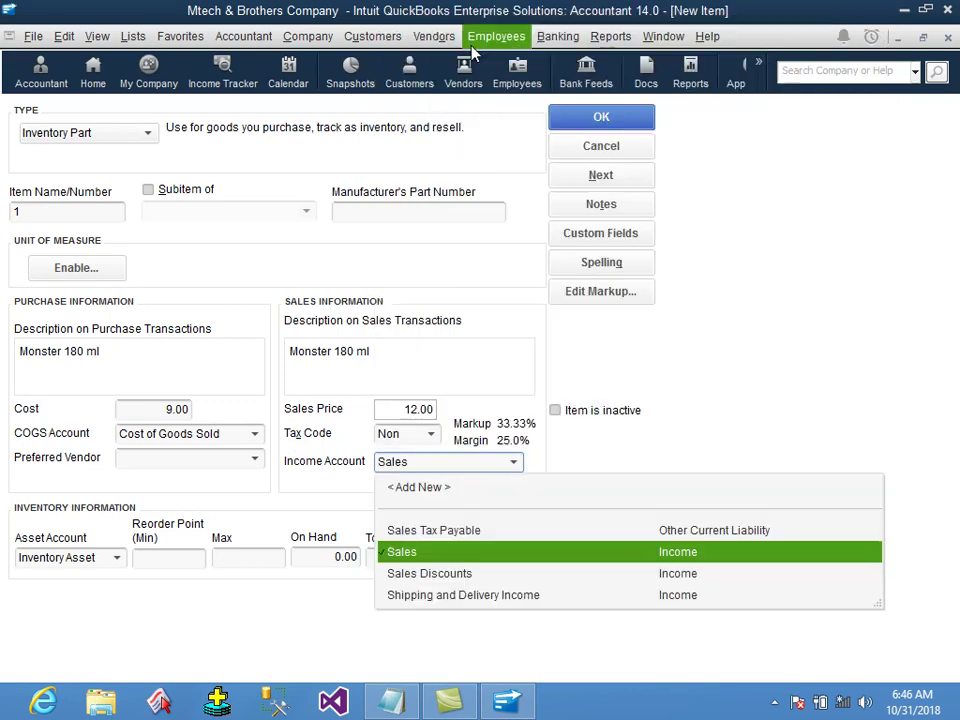
pyautogui.write('a')
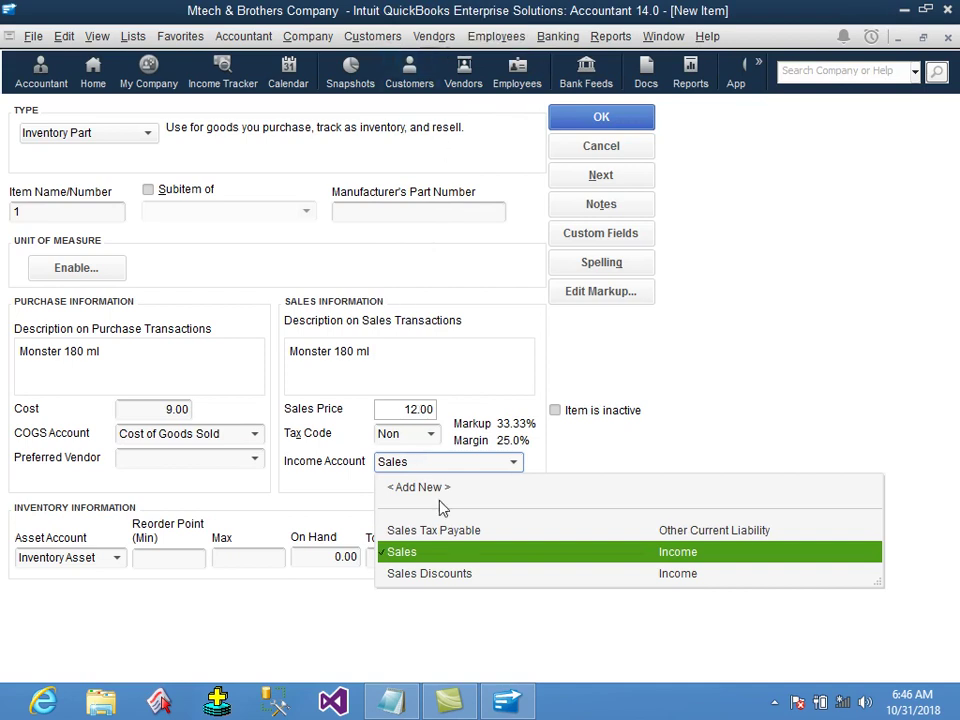
pyautogui.press('Tab')
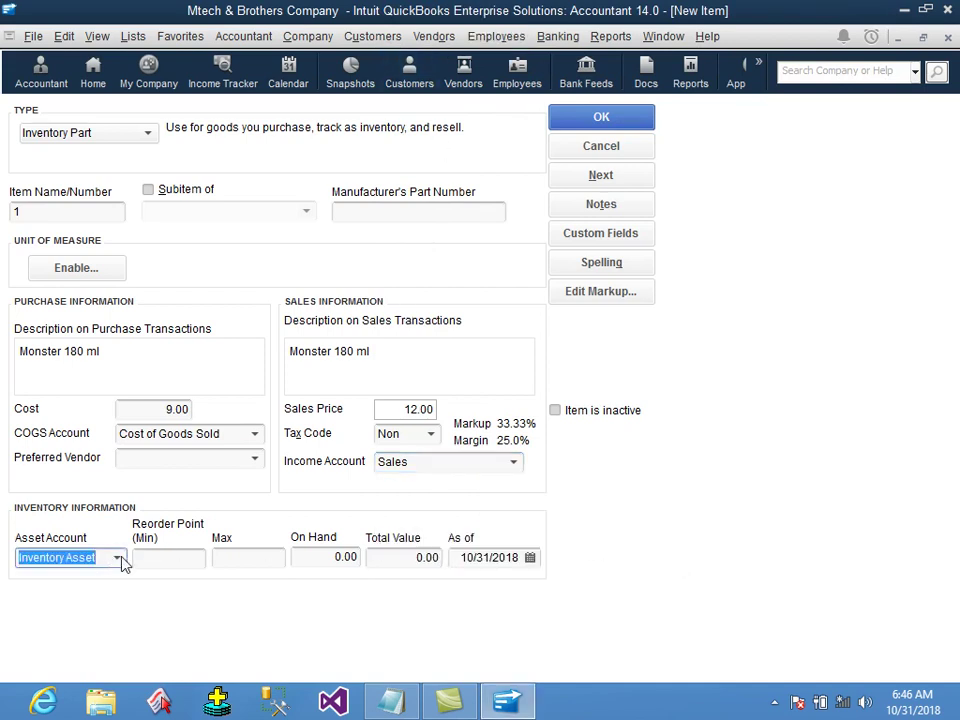
pyautogui.click(176, 557)
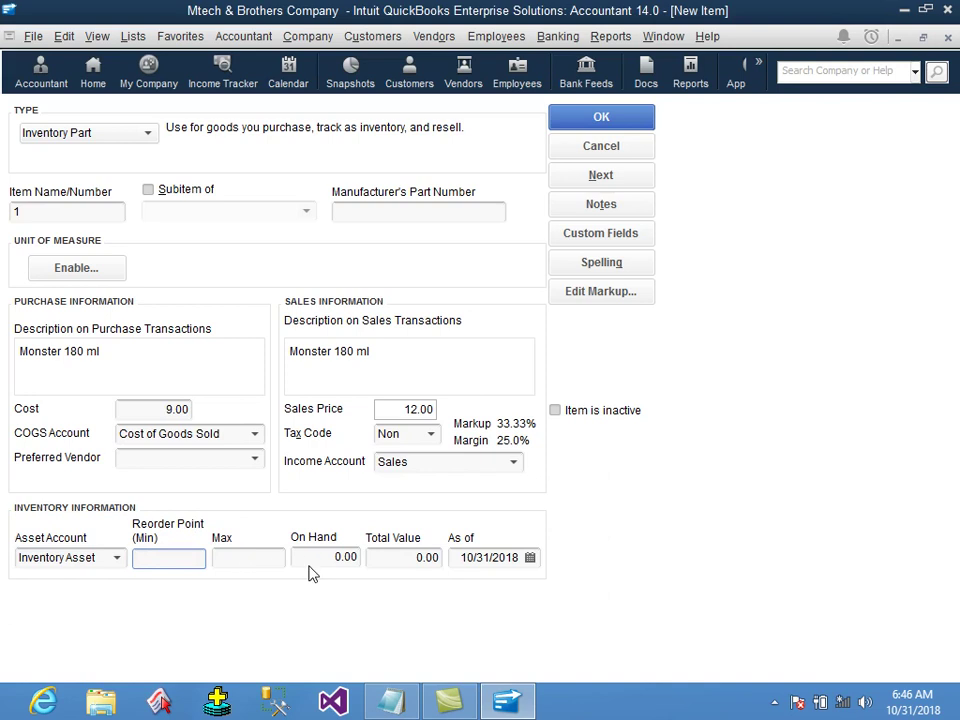
pyautogui.write('5')
pyautogui.click(266, 560)
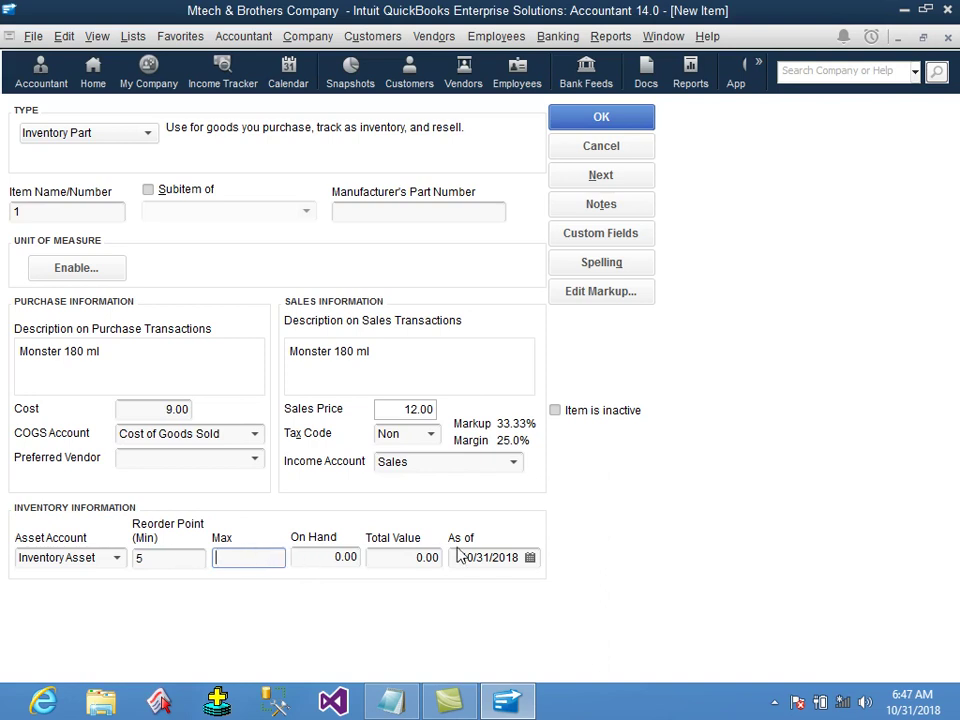
pyautogui.write('5')
# Enter 10 as the quantity on hand.
pyautogui.click(182, 557)
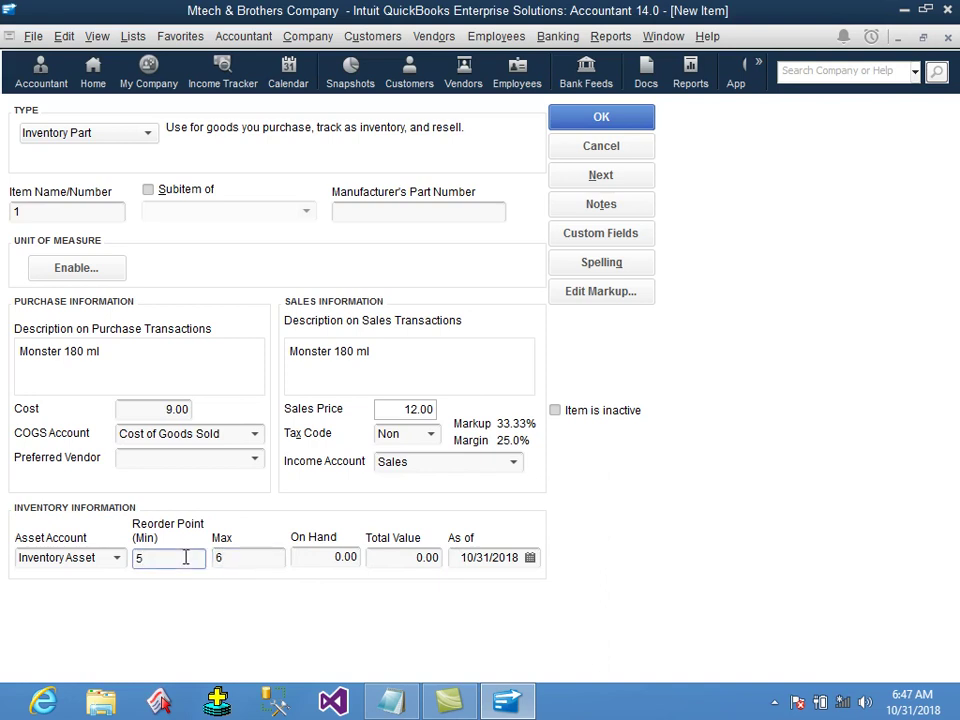
pyautogui.click(323, 557)
pyautogui.moveTo(323, 557); pyautogui.dragTo(364, 557)
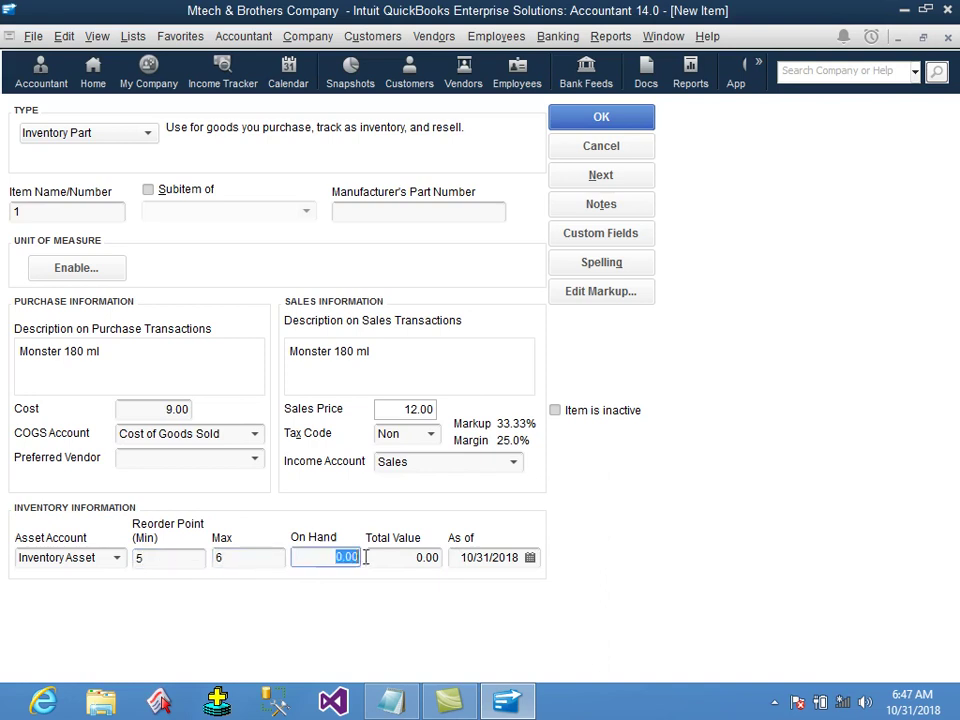
pyautogui.write('10')
pyautogui.click(388, 559)
pyautogui.click(388, 559)
pyautogui.doubleClick(388, 559)
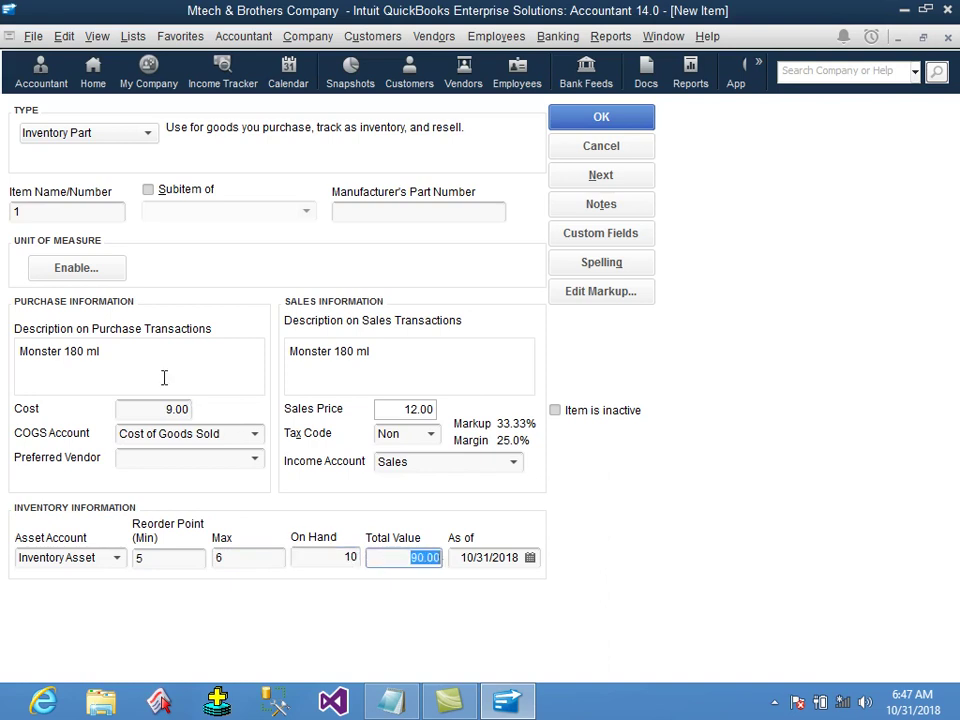
# Check the cost, on-hand quantity and 90.00 total value, then save item 1.
pyautogui.click(130, 409)
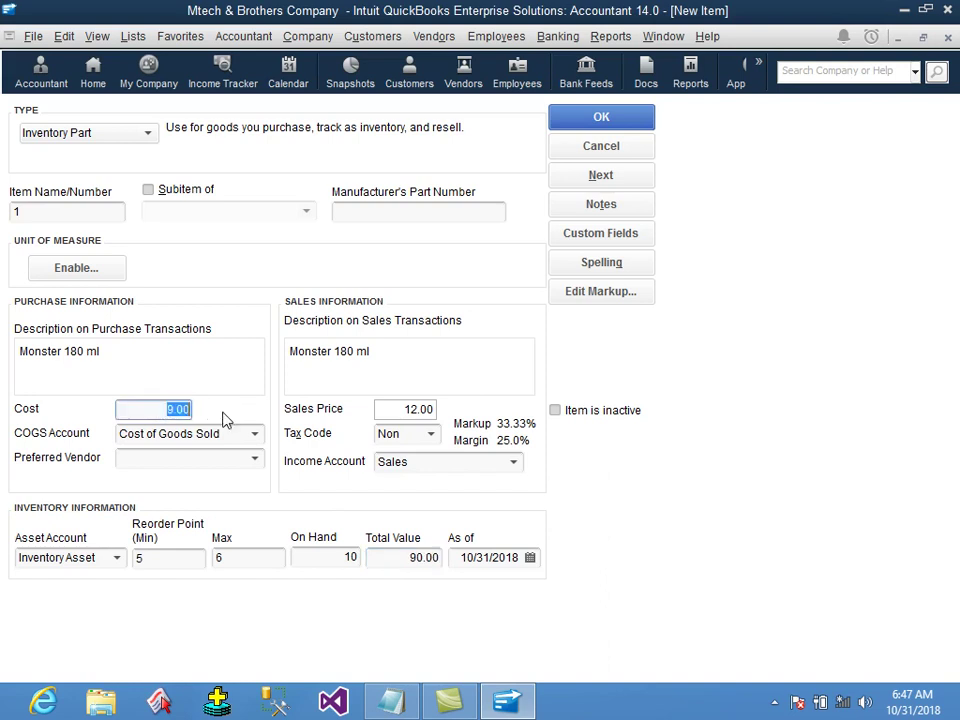
pyautogui.click(332, 559)
pyautogui.press('Tab')
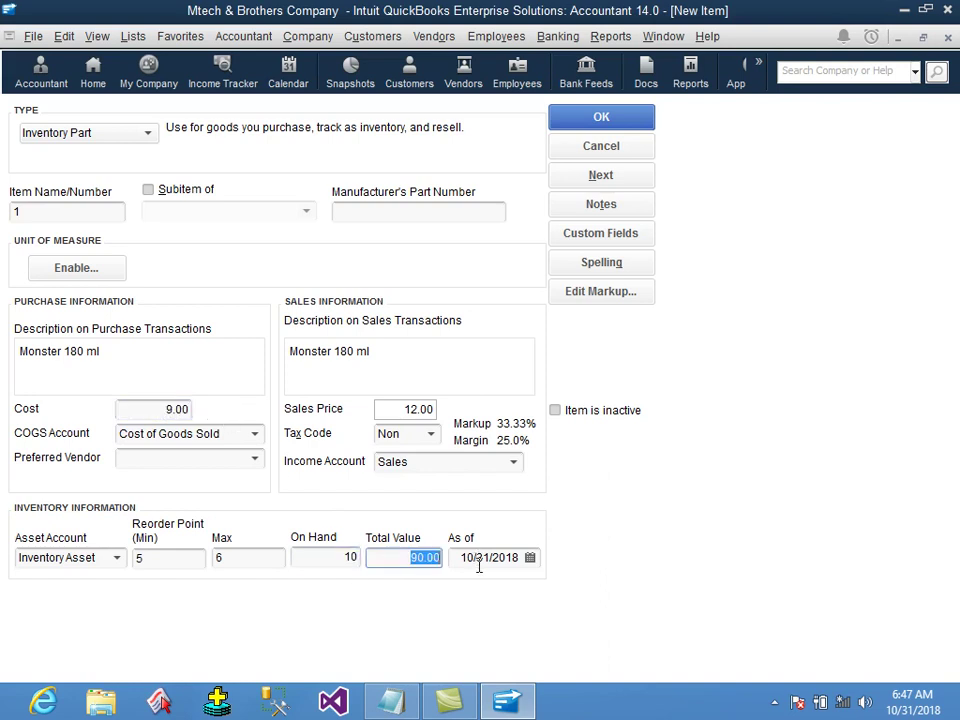
pyautogui.click(166, 408)
pyautogui.click(345, 557)
pyautogui.click(413, 558)
pyautogui.moveTo(413, 558); pyautogui.dragTo(465, 560)
pyautogui.click(620, 122)
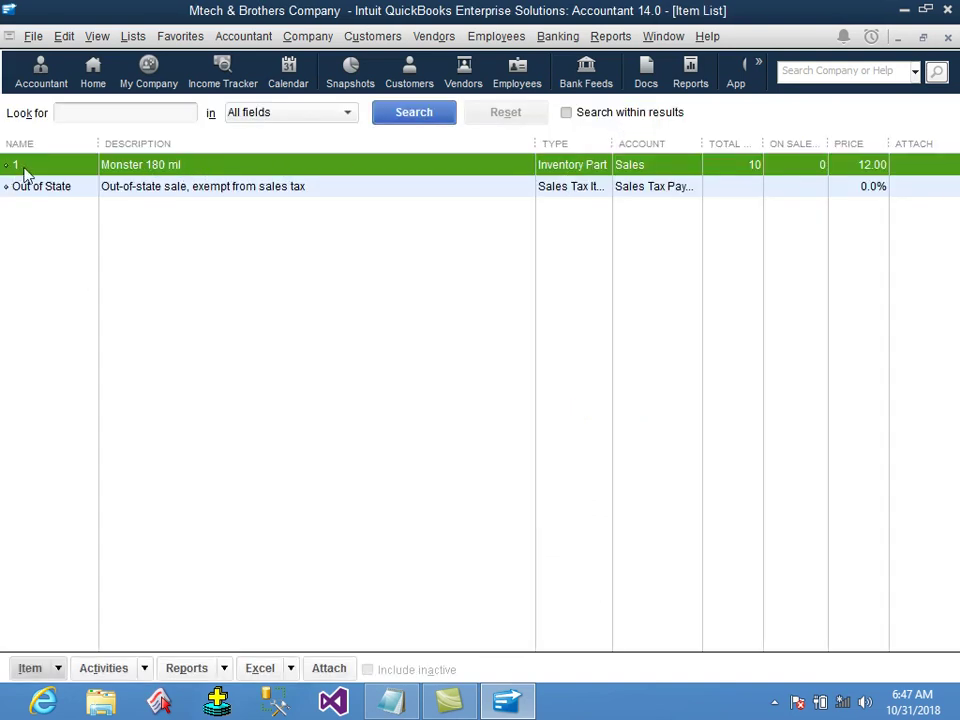
# Start a new inventory part numbered 2 with purchase description 'Monster Quti dar'.
pyautogui.rightClick(246, 264)
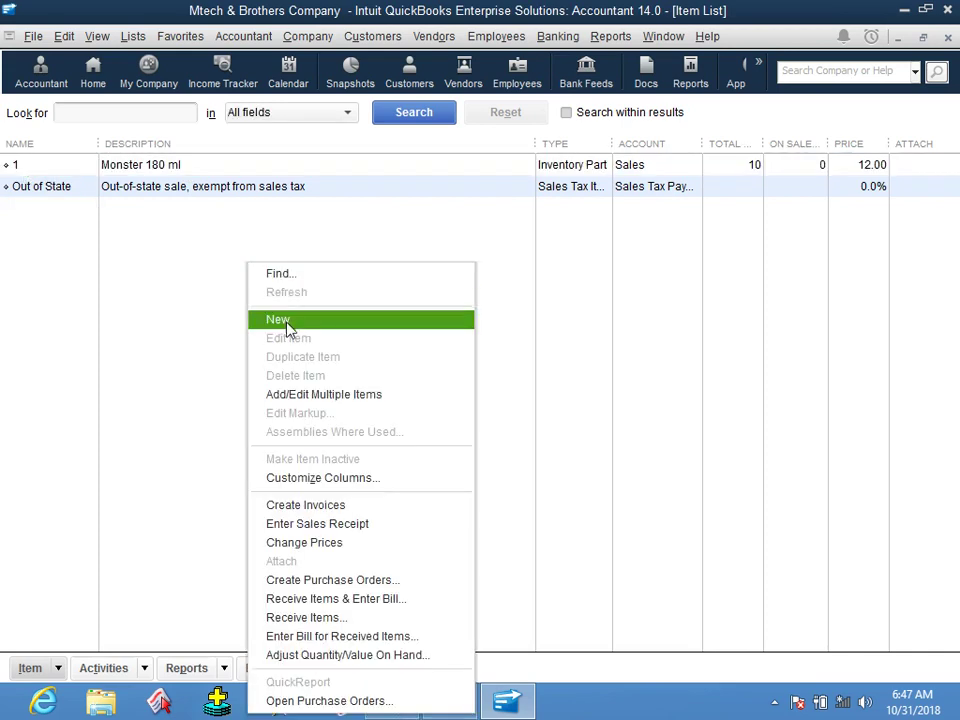
pyautogui.click(284, 321)
pyautogui.click(64, 181)
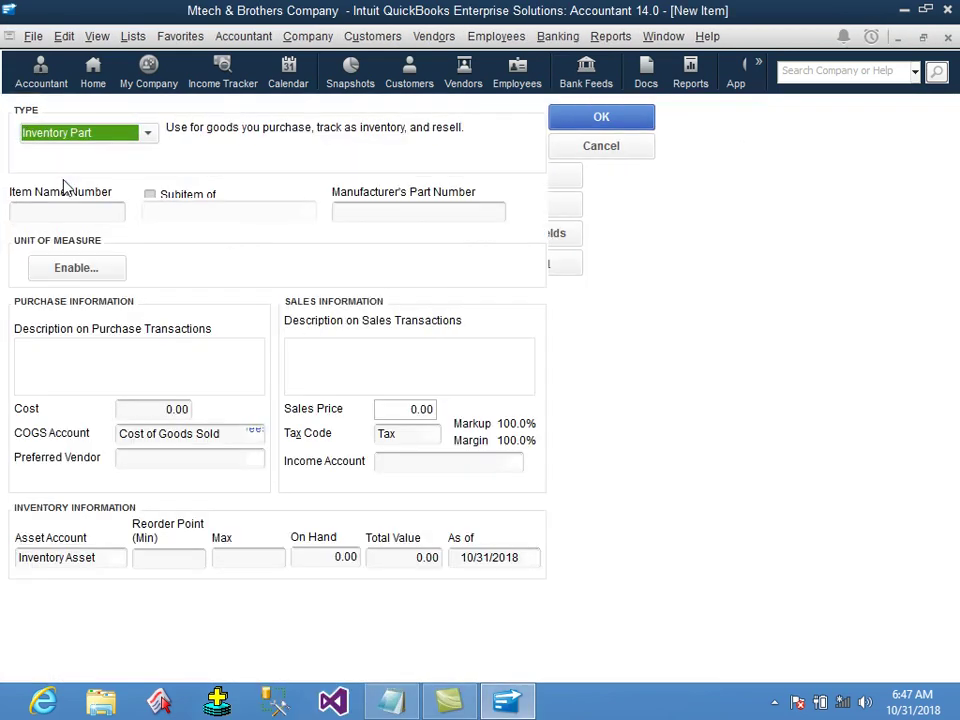
pyautogui.click(71, 210)
pyautogui.write('2')
pyautogui.press('Tab')
pyautogui.click(111, 358)
pyautogui.write('Monster ')
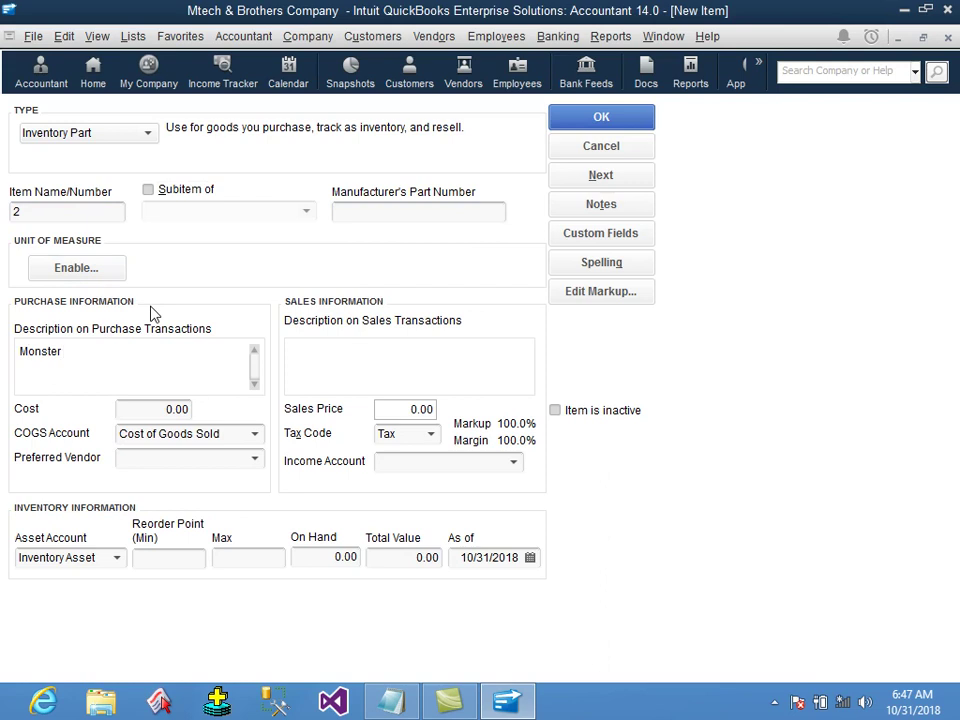
pyautogui.write('Quti dar')
pyautogui.click(158, 405)
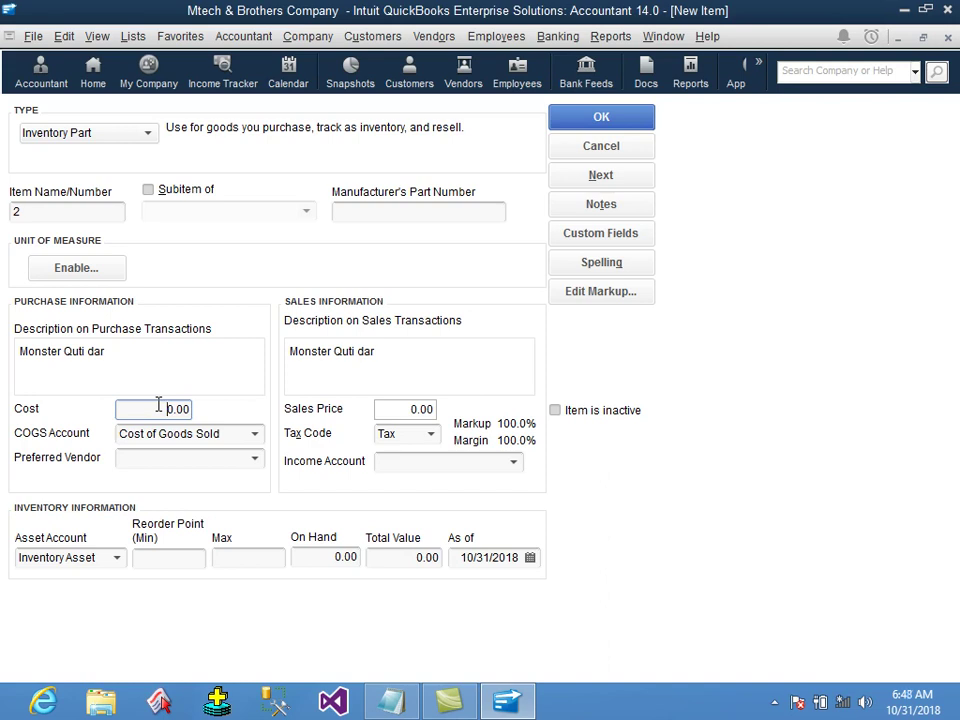
# Give item 2 a cost of 15.00, sales price 20.00 and tax code Non.
pyautogui.click(158, 408)
pyautogui.write('15')
pyautogui.press('Tab')
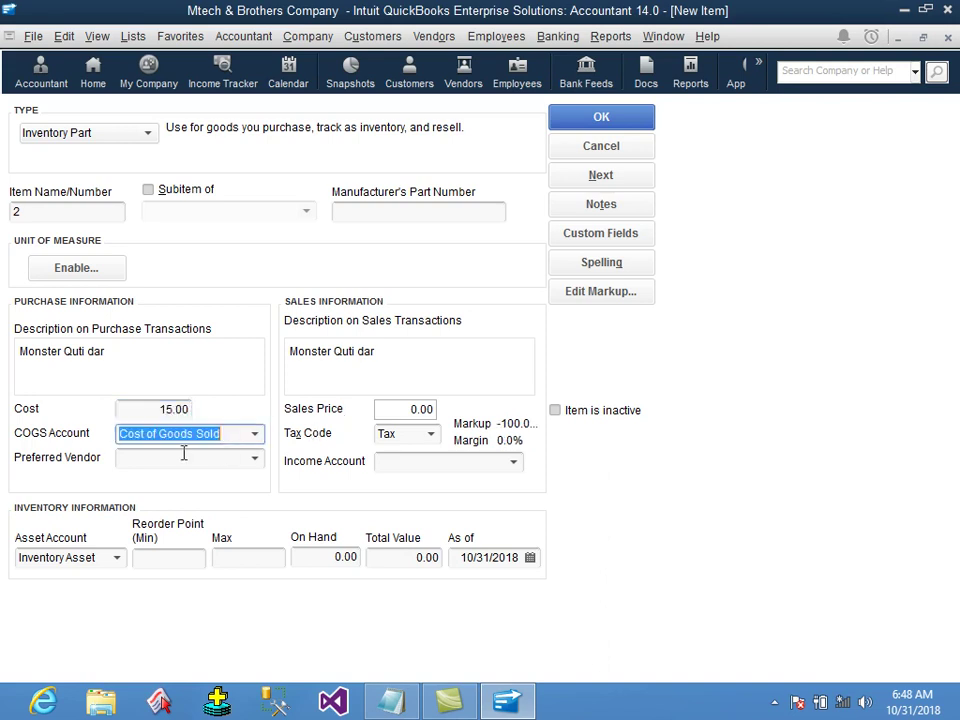
pyautogui.click(189, 455)
pyautogui.press('Tab')
pyautogui.press('Tab')
pyautogui.write('20')
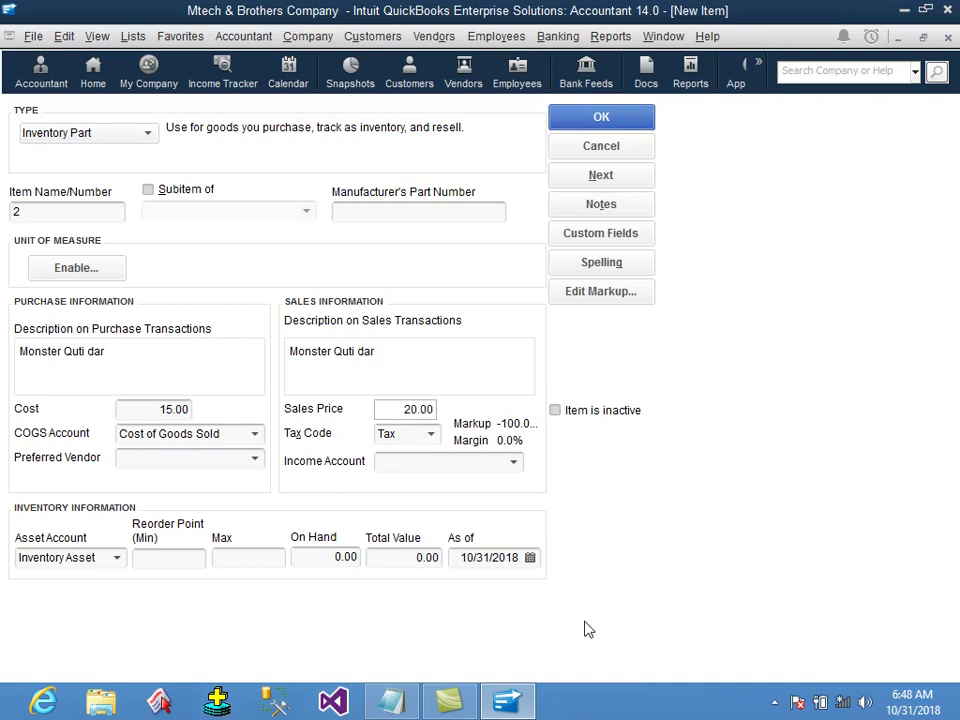
pyautogui.press('Tab')
pyautogui.write('No')
pyautogui.press('Tab')
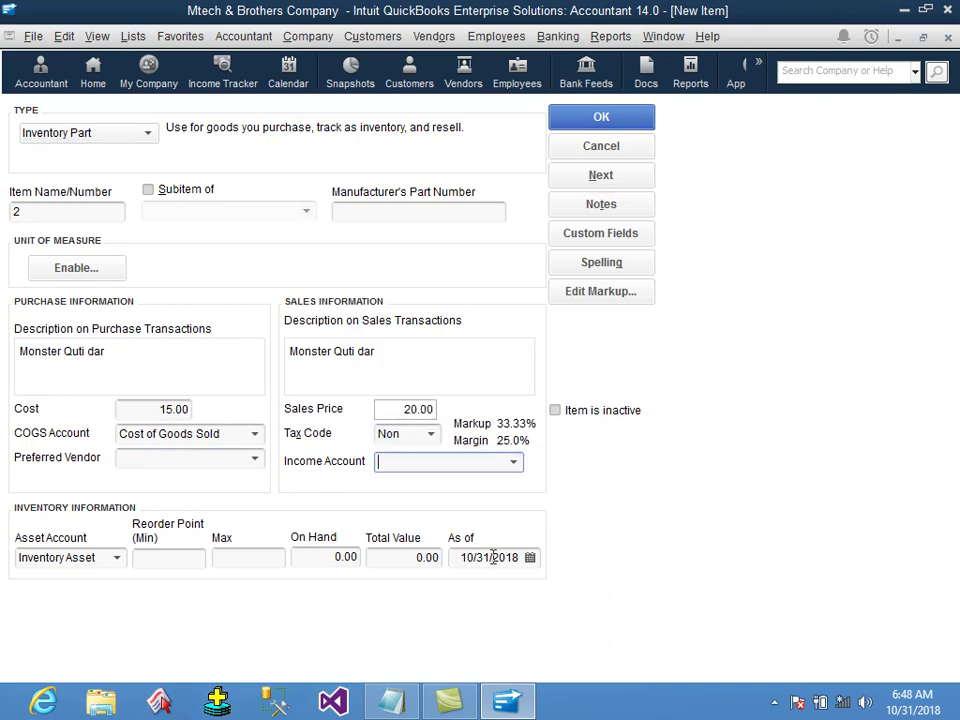
# Choose the Sales income account, reorder point 9, maximum 10 and 15 on hand.
pyautogui.write('Sal')
pyautogui.press('Tab')
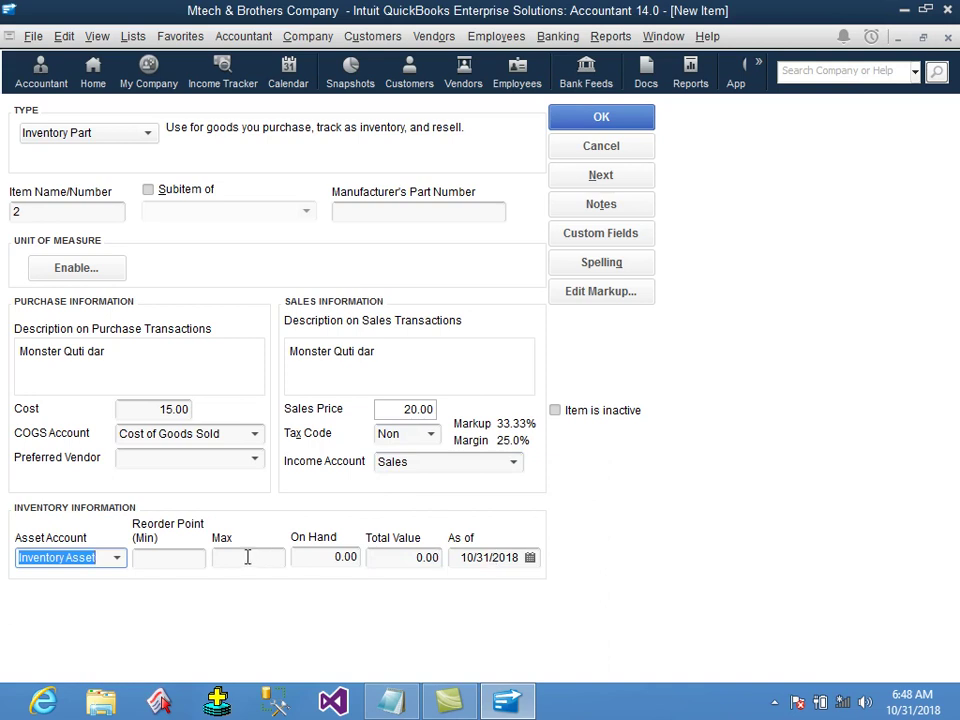
pyautogui.press('Tab')
pyautogui.press('Tab')
pyautogui.write('10')
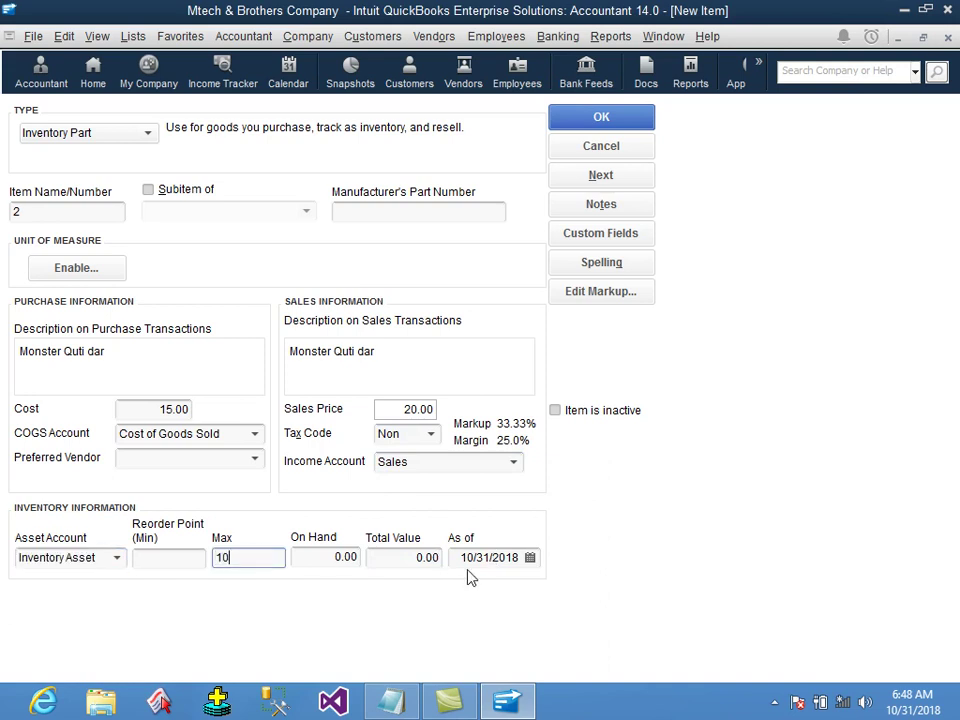
pyautogui.click(183, 558)
pyautogui.write('9')
pyautogui.press('Tab')
pyautogui.press('Tab')
pyautogui.write('15')
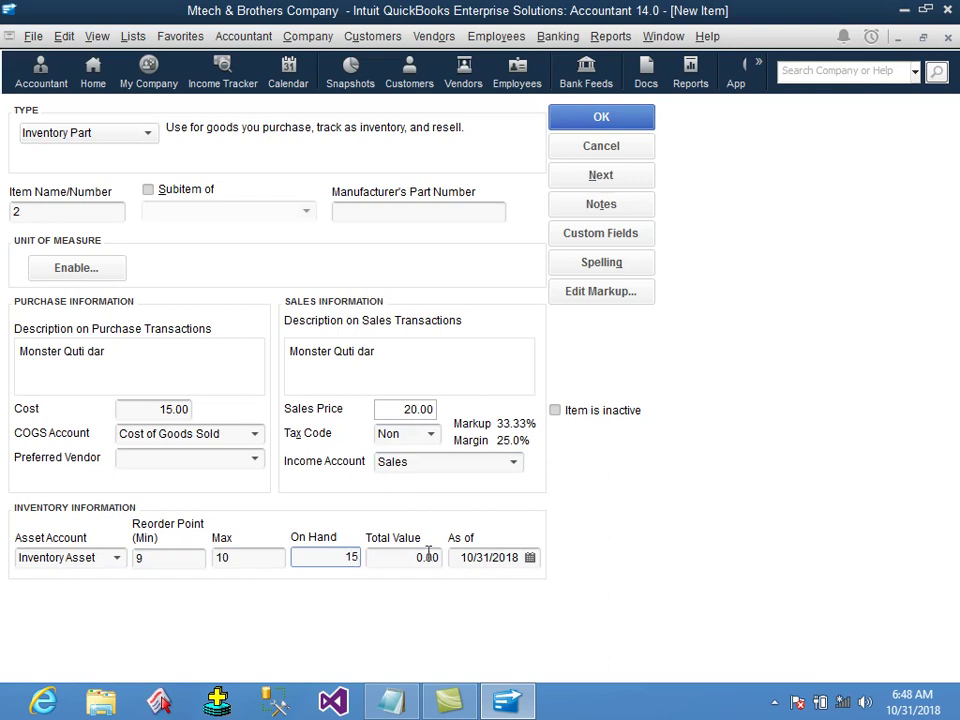
pyautogui.press('Tab')
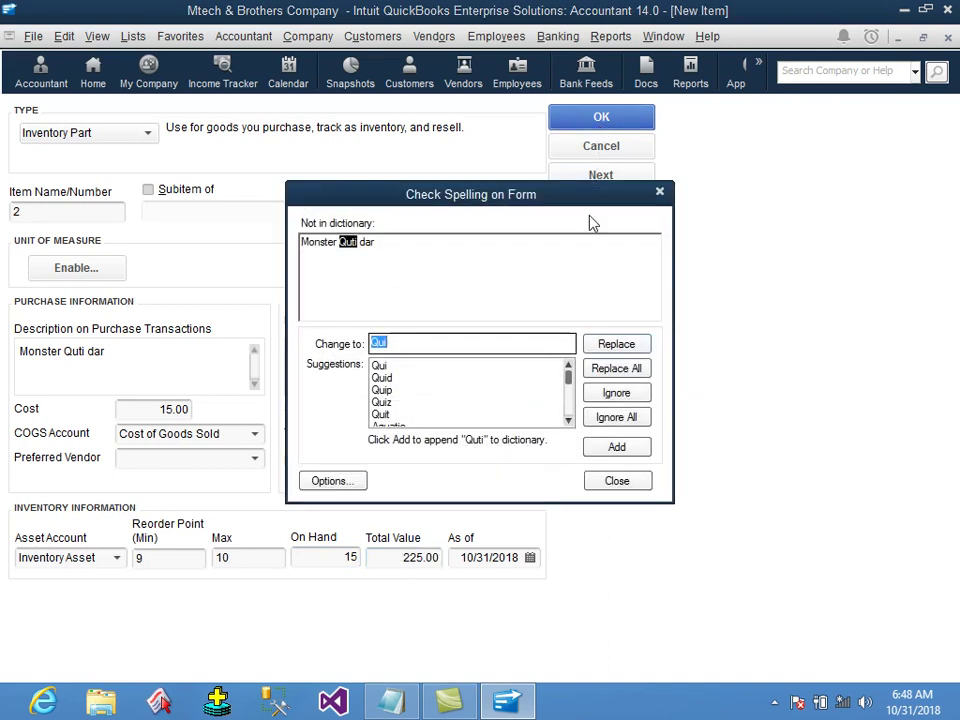
# Ignore the spell-check flags on 'Quti' and 'dar' so item 2 saves.
pyautogui.click(612, 420)
pyautogui.click(614, 420)
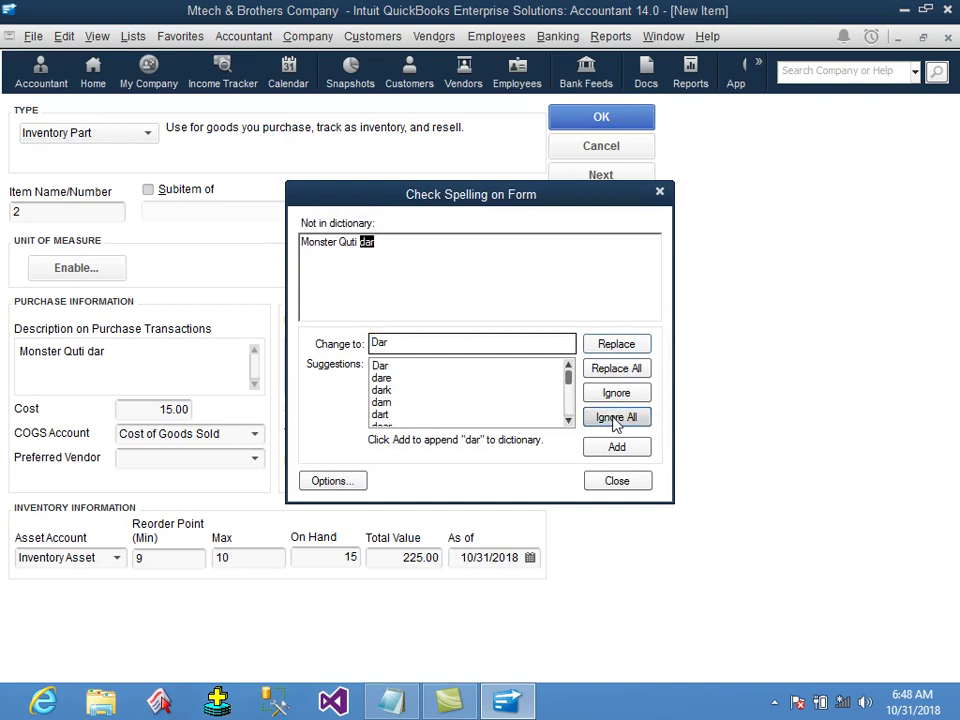
pyautogui.rightClick(212, 269)
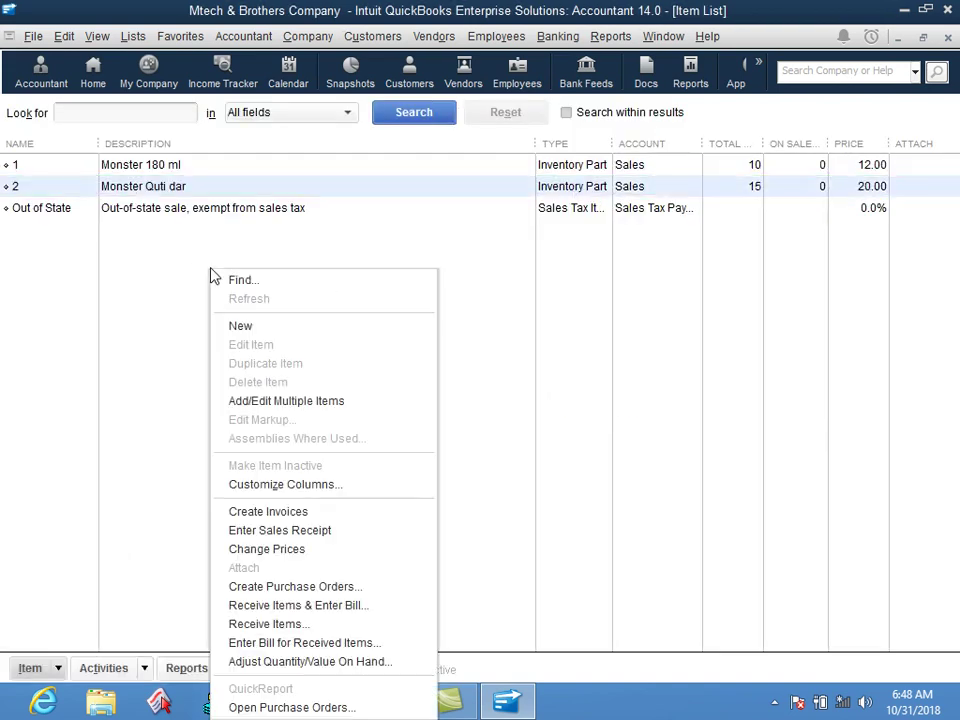
# Create inventory part 3, 'monster string', with a cost of 10.00.
pyautogui.click(253, 332)
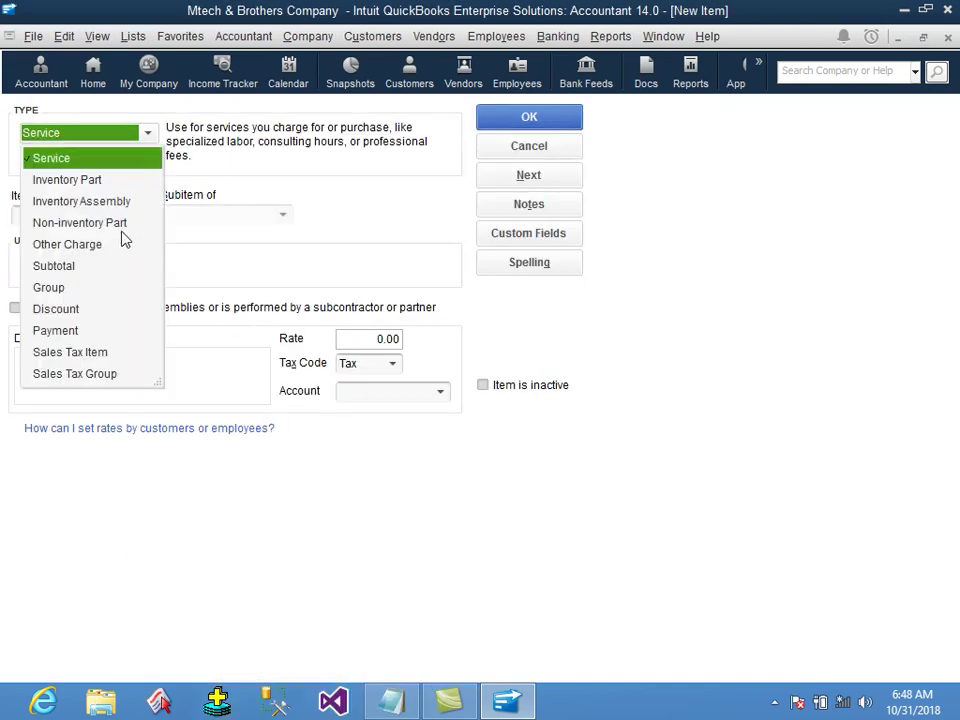
pyautogui.click(104, 181)
pyautogui.click(104, 212)
pyautogui.write('3')
pyautogui.press('Tab')
pyautogui.press('Tab')
pyautogui.write('monster string')
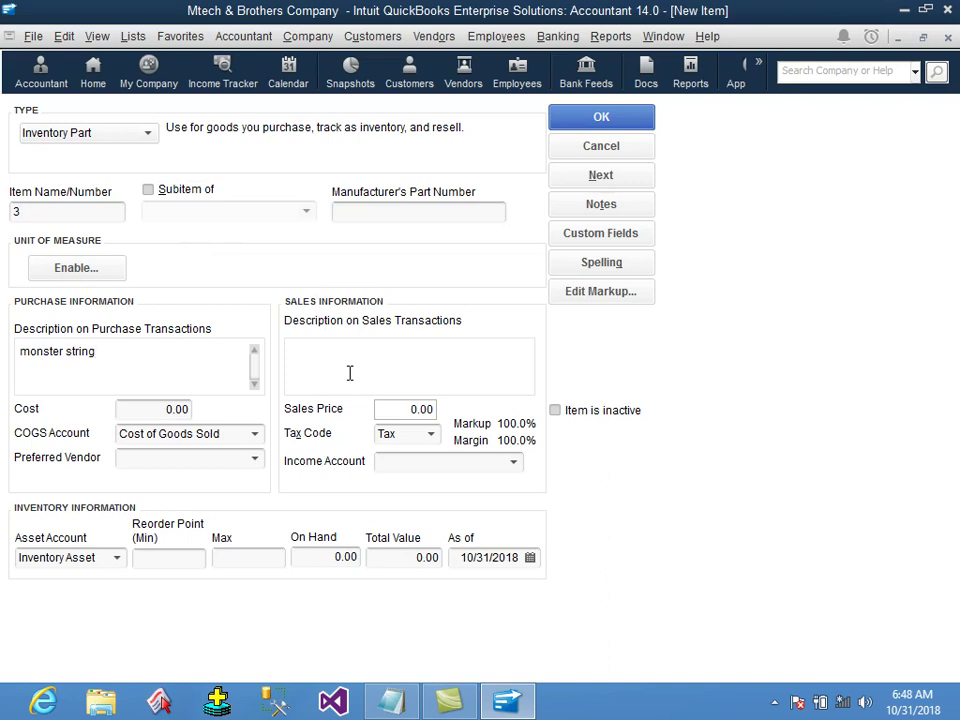
pyautogui.press('Tab')
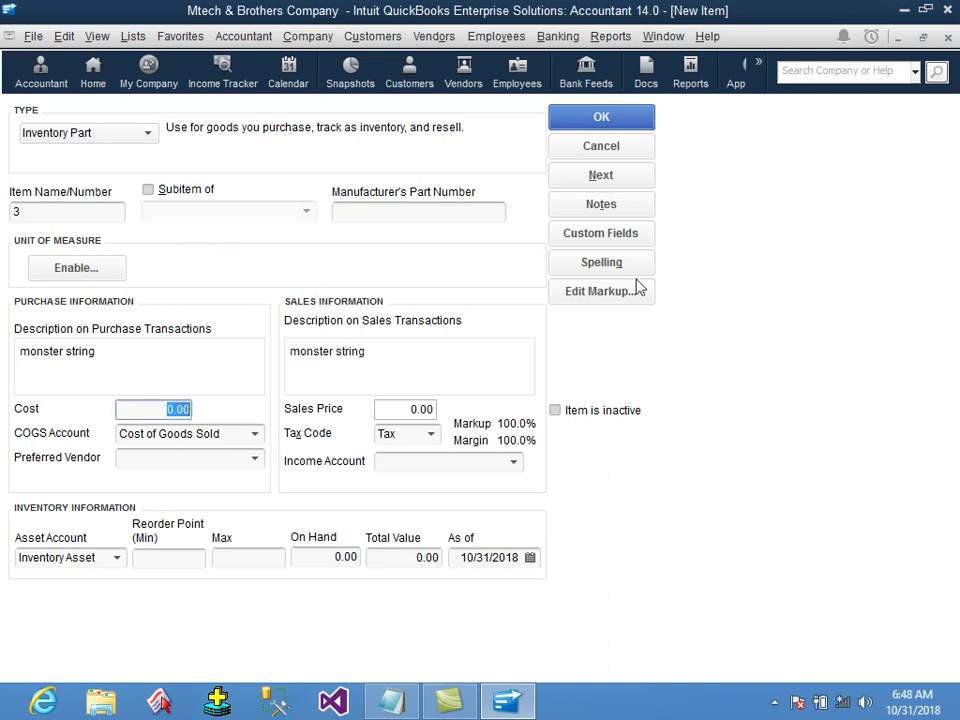
pyautogui.write('10')
pyautogui.press('Tab')
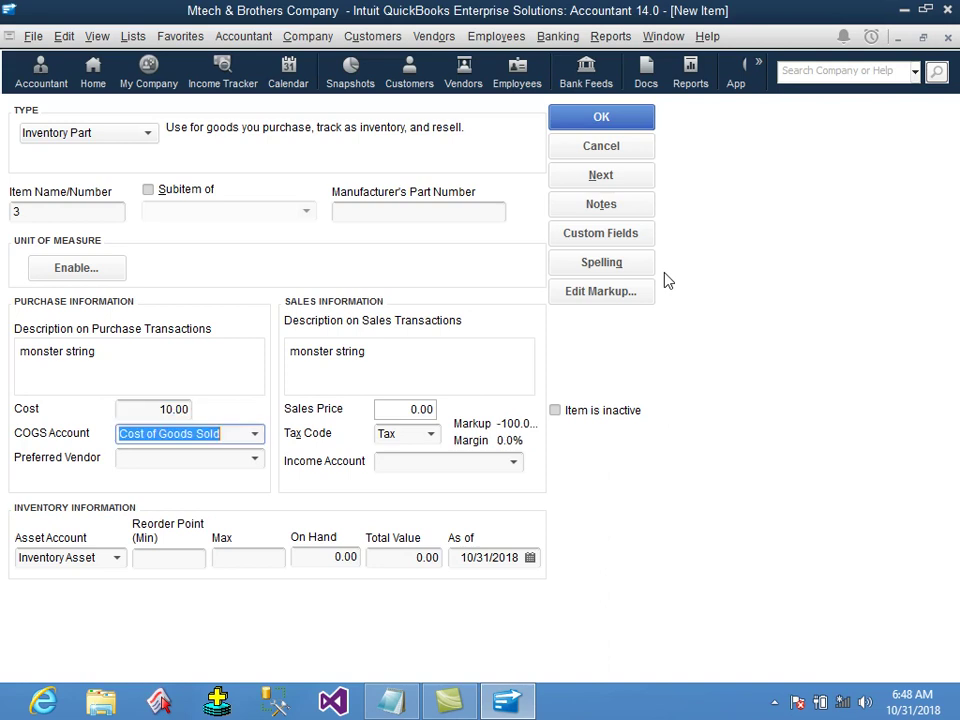
# Give item 3 sales price 13.00, tax code Non and the Sales income account.
pyautogui.press('Tab')
pyautogui.press('Tab')
pyautogui.press('Tab')
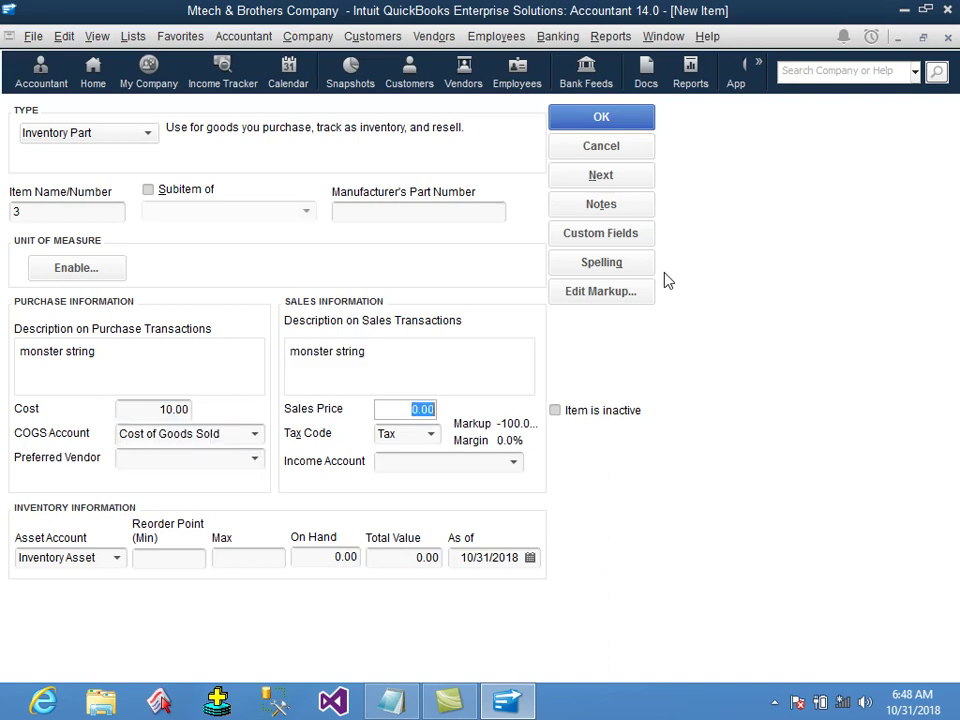
pyautogui.write('13')
pyautogui.press('Tab')
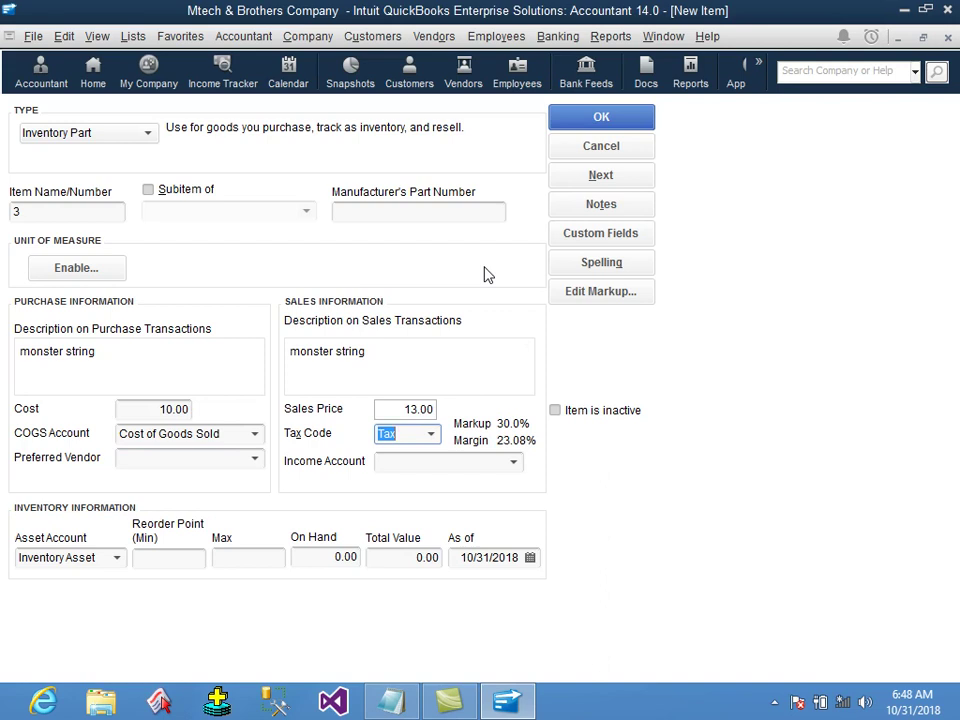
pyautogui.write('Non')
pyautogui.press('Tab')
pyautogui.write('Sales')
pyautogui.press('Tab')
# Enter reorder point 10, maximum 15 and 20 on hand, then save item 3.
pyautogui.press('Tab')
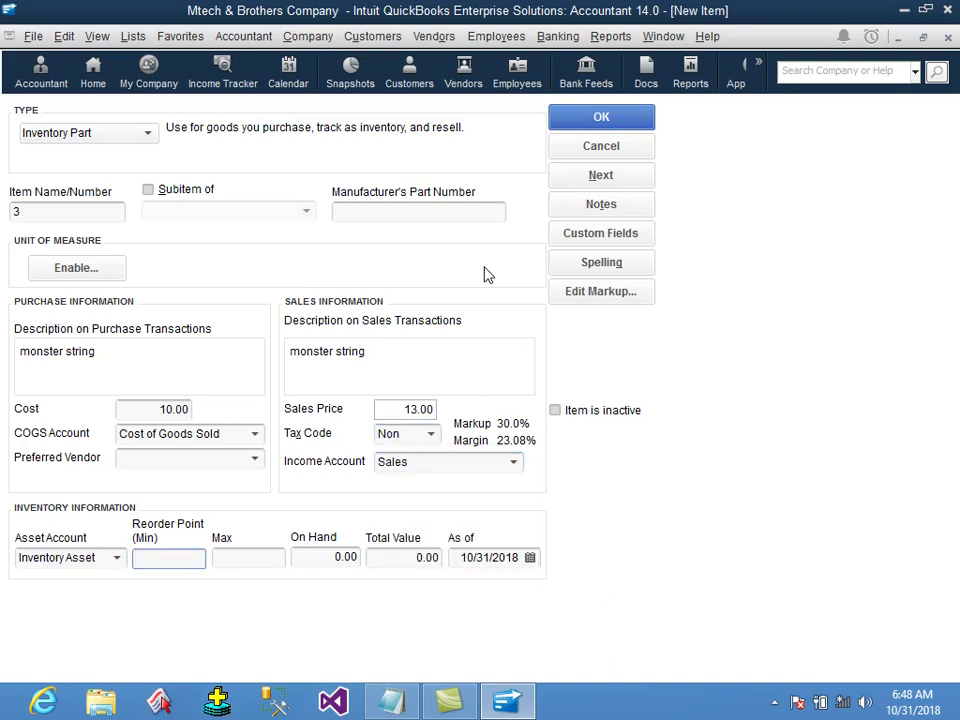
pyautogui.write('10')
pyautogui.press('Tab')
pyautogui.write('15')
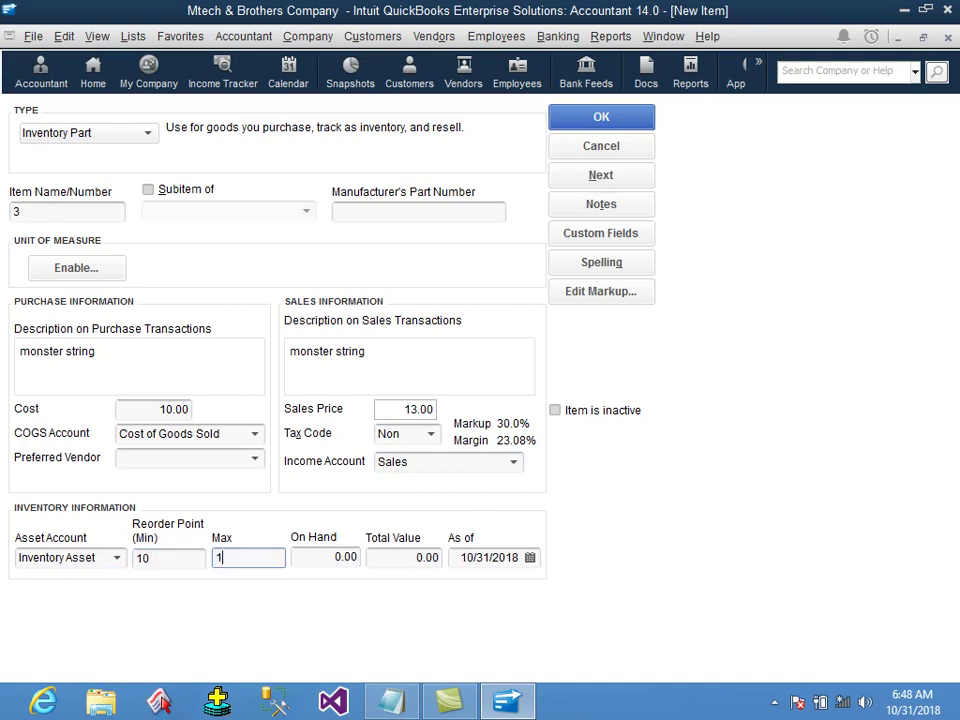
pyautogui.press('Tab')
pyautogui.write('20')
pyautogui.press('Tab')
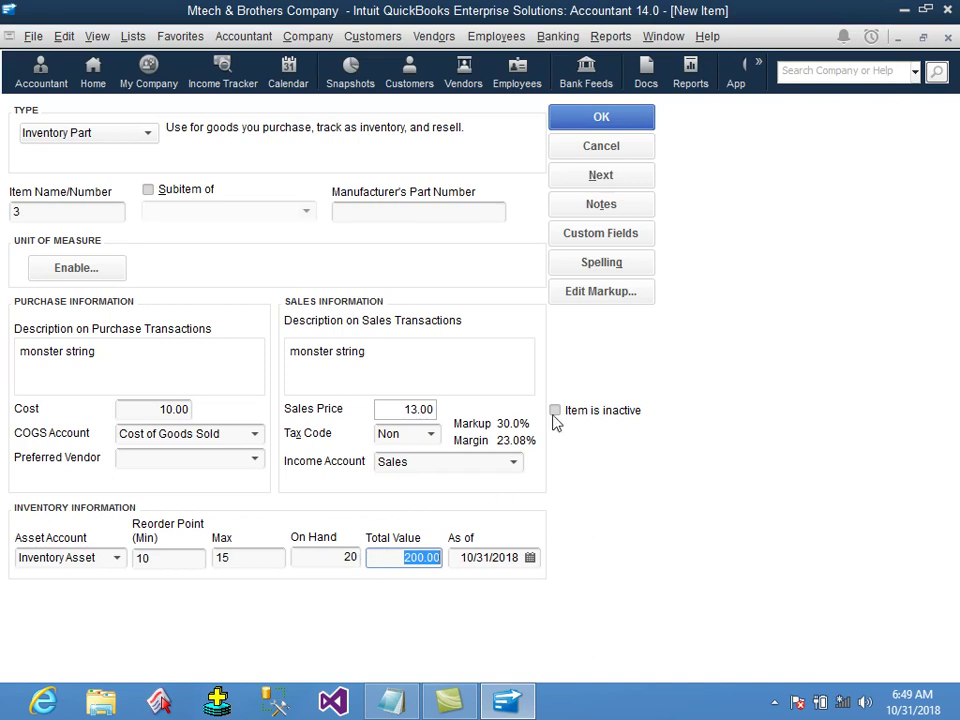
pyautogui.click(552, 112)
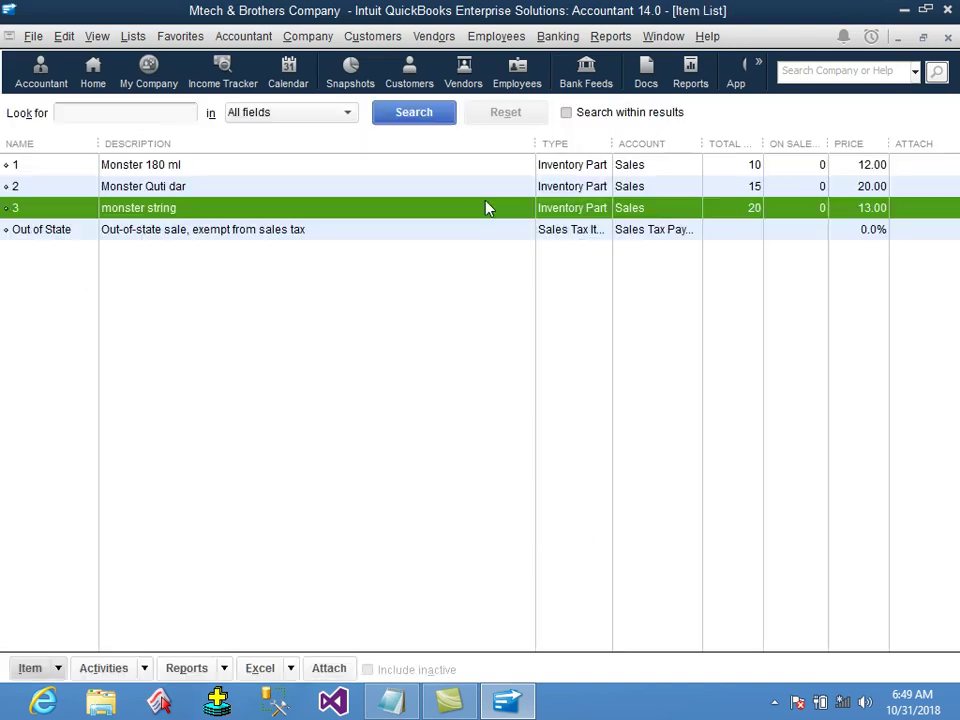
# Create inventory part 4, 'nestle 225 ml', with a cost of 5.00.
pyautogui.rightClick(336, 316)
pyautogui.click(364, 327)
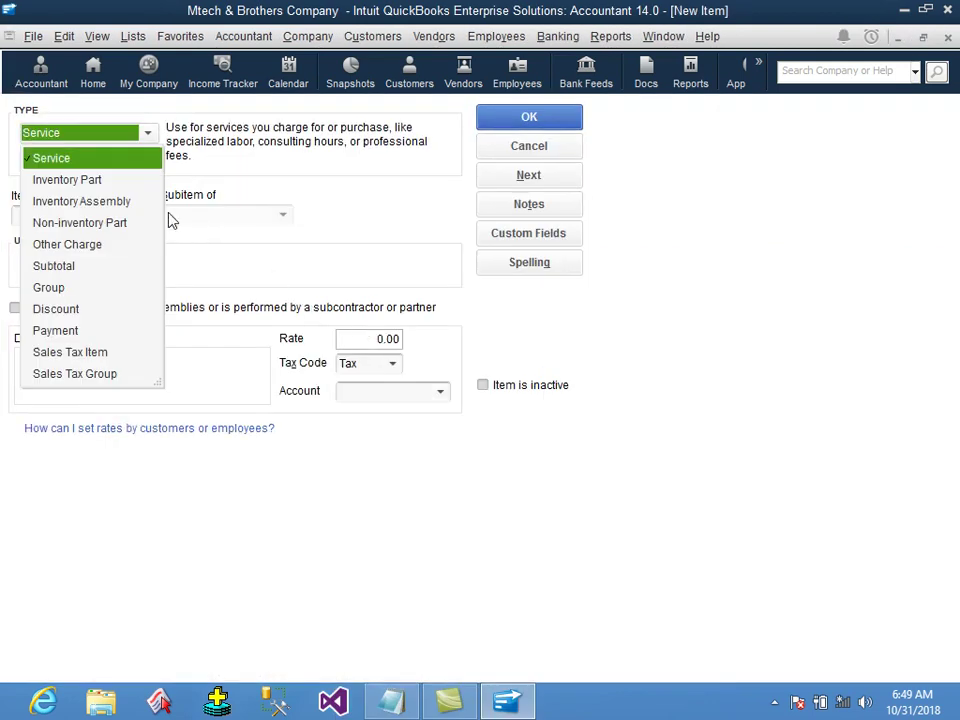
pyautogui.click(90, 186)
pyautogui.click(103, 214)
pyautogui.write('4')
pyautogui.press('Tab')
pyautogui.press('Tab')
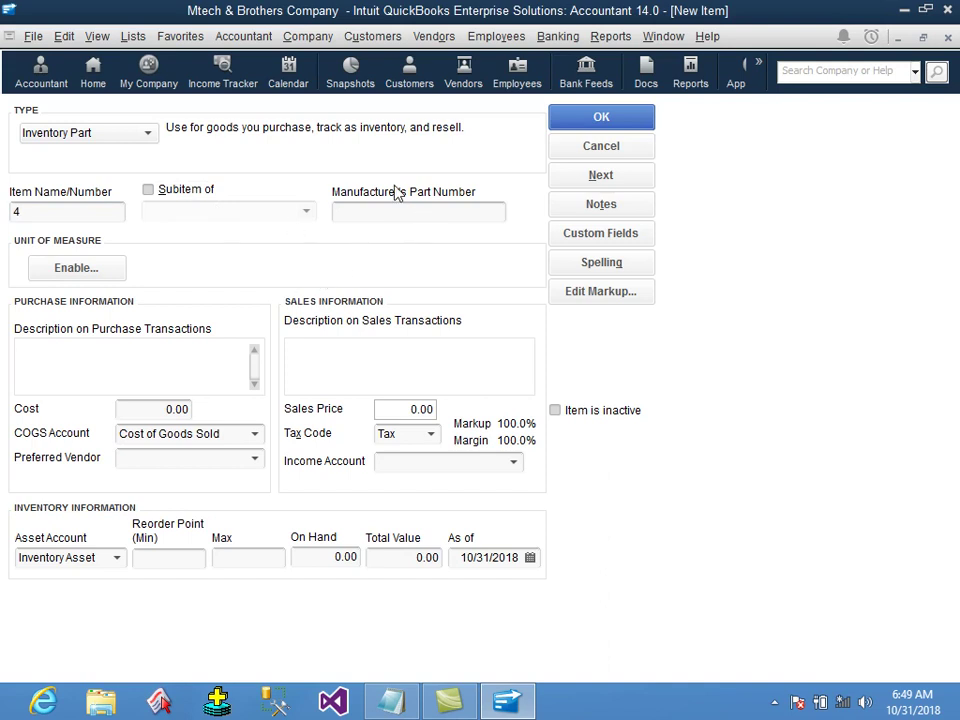
pyautogui.write('nestle 225 ml')
pyautogui.press('Tab')
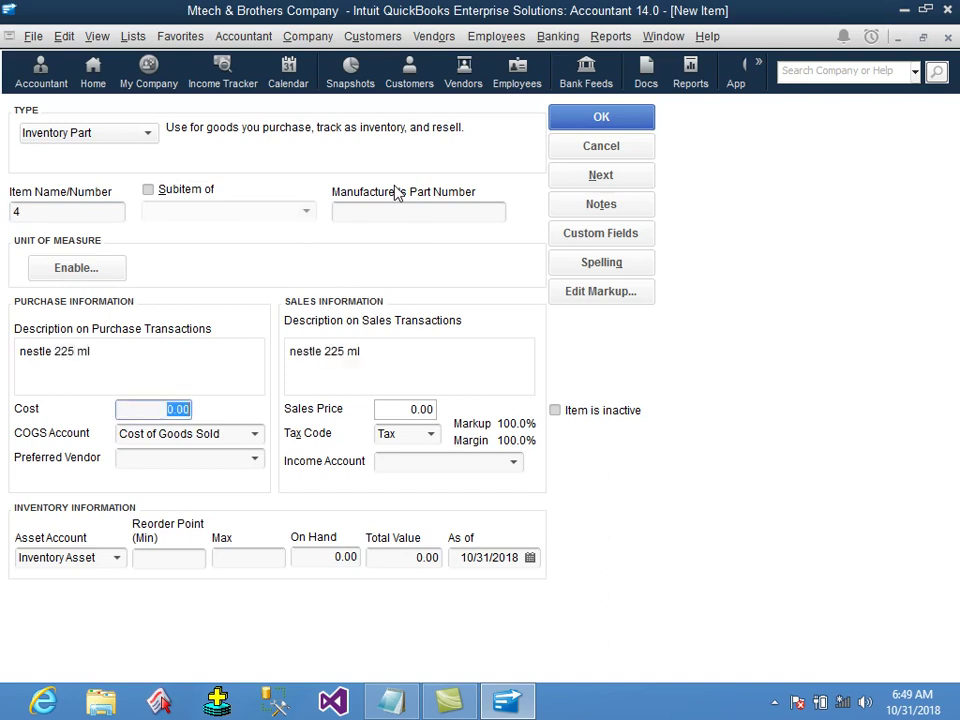
pyautogui.write('5')
pyautogui.press('Tab')
pyautogui.press('Tab')
pyautogui.press('Tab')
# Give item 4 sales price 8.00, tax code Non and the Sales income account.
pyautogui.press('Tab')
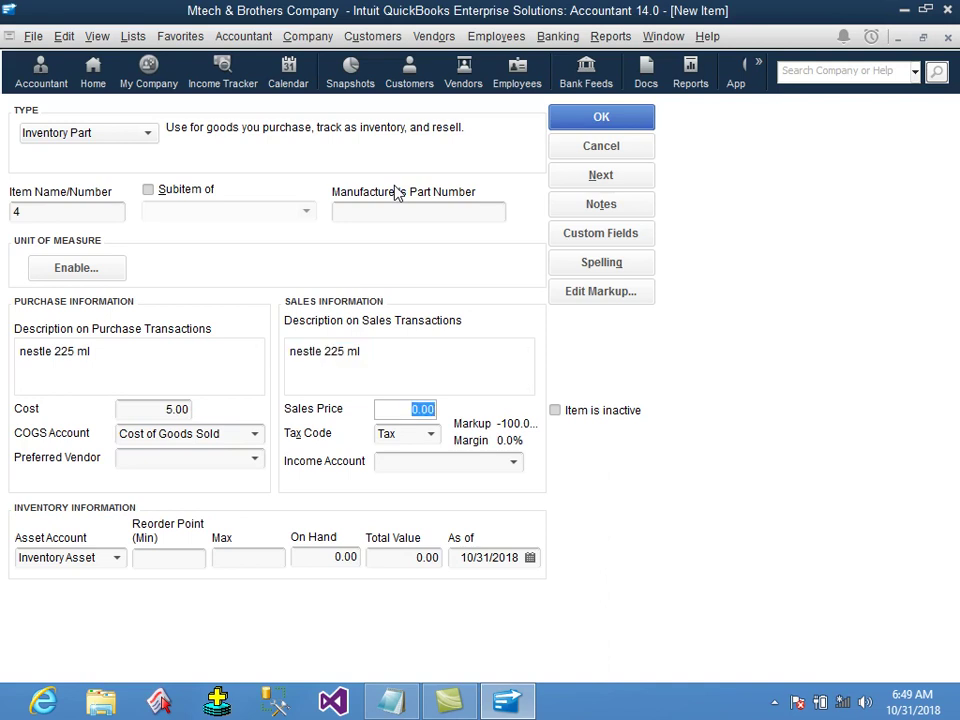
pyautogui.write('8')
pyautogui.press('Tab')
pyautogui.write('No')
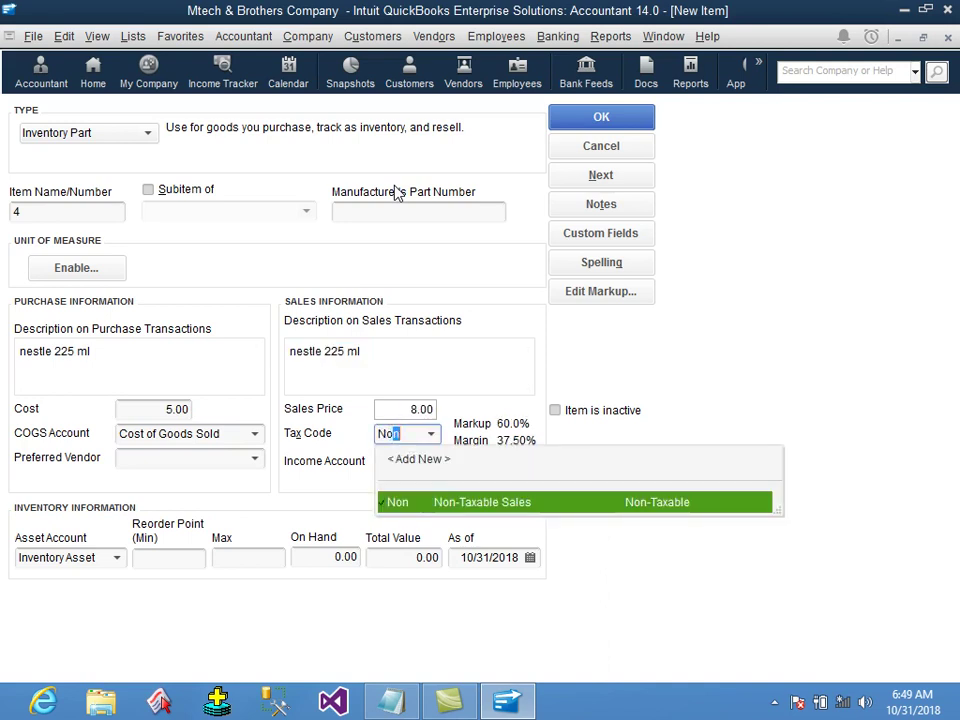
pyautogui.press('Tab')
pyautogui.write('Sa')
pyautogui.press('Tab')
pyautogui.press('Tab')
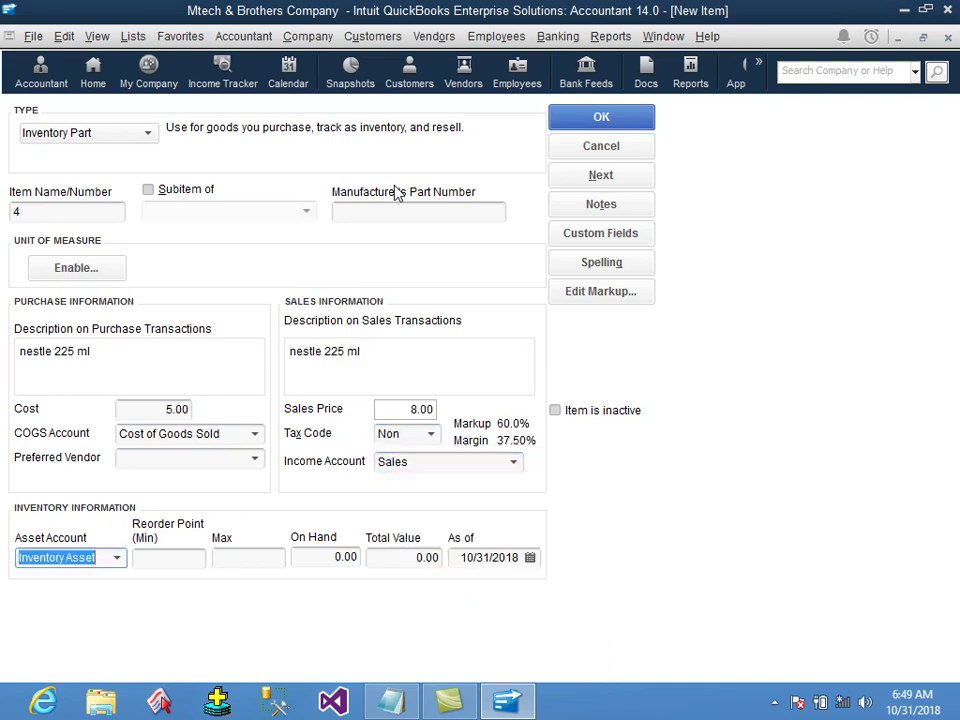
# Enter reorder point 10, maximum 15 and 50 on hand, then save item 4.
pyautogui.write('10')
pyautogui.press('Tab')
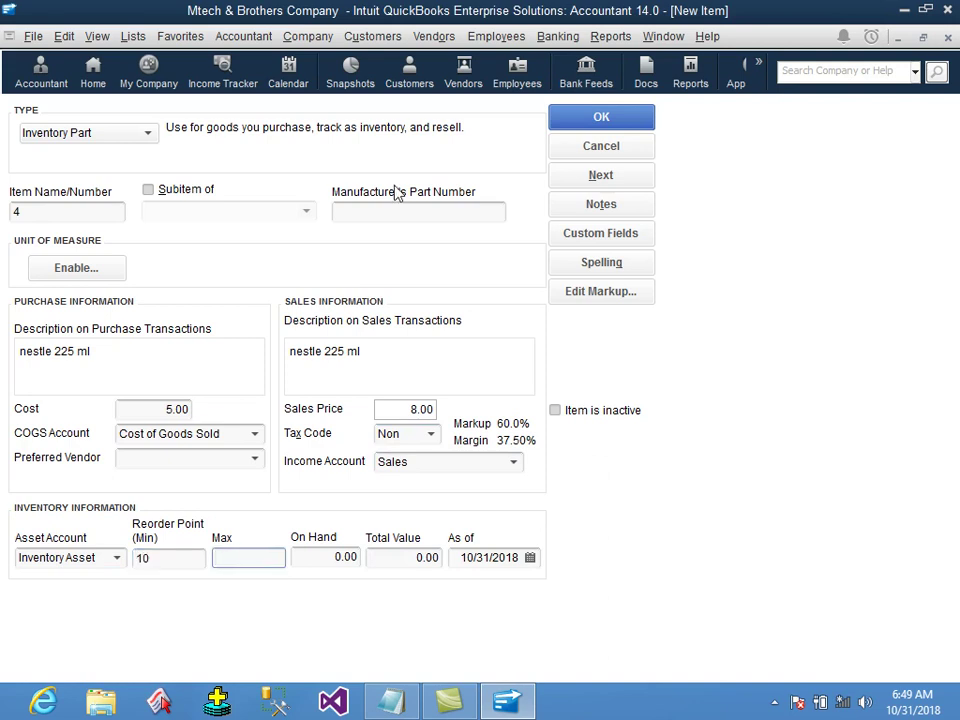
pyautogui.write('15')
pyautogui.press('Tab')
pyautogui.write('50')
pyautogui.press('Tab')
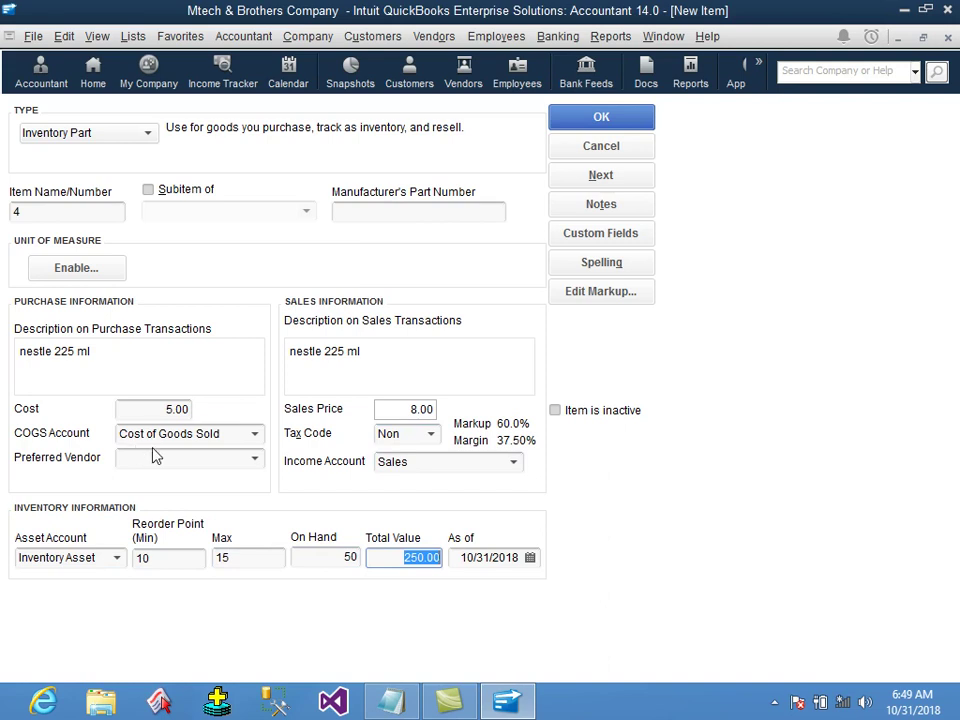
pyautogui.press('Tab')
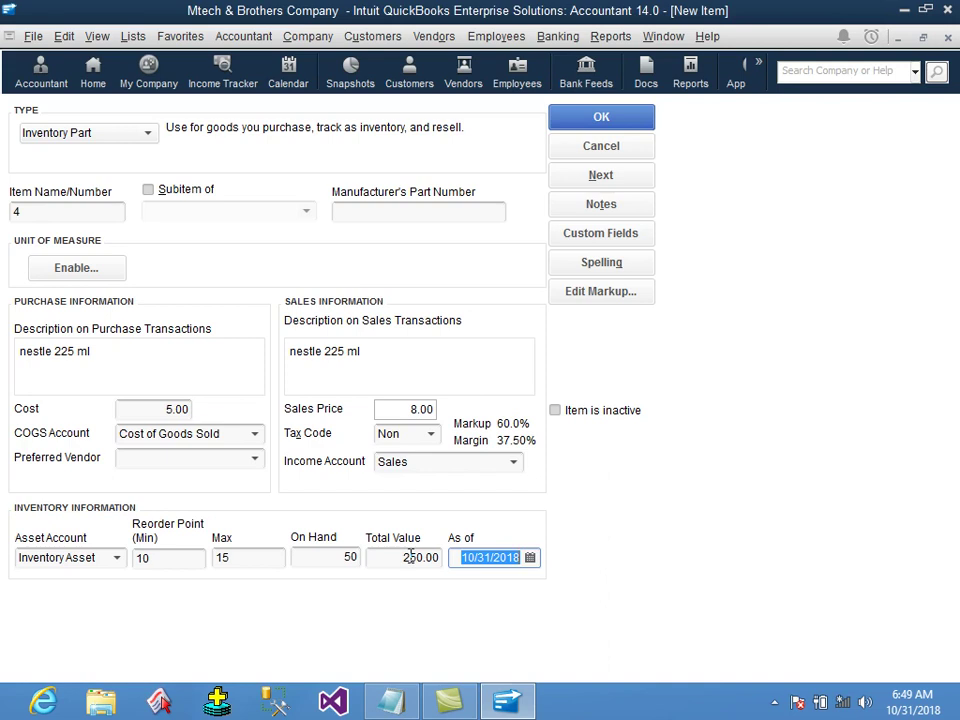
pyautogui.click(395, 558)
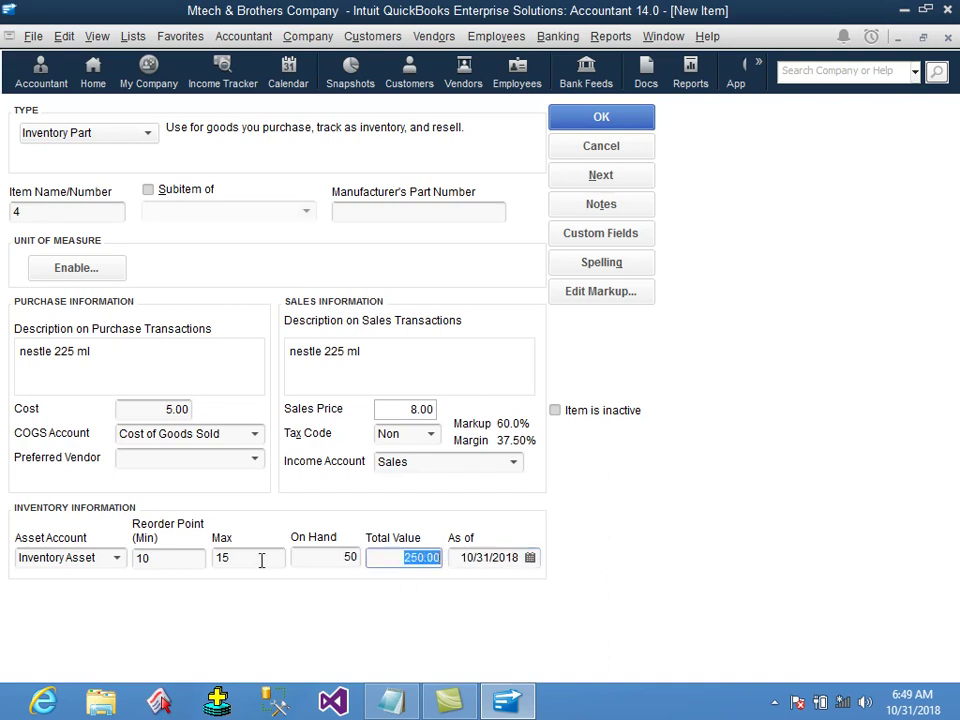
pyautogui.click(591, 127)
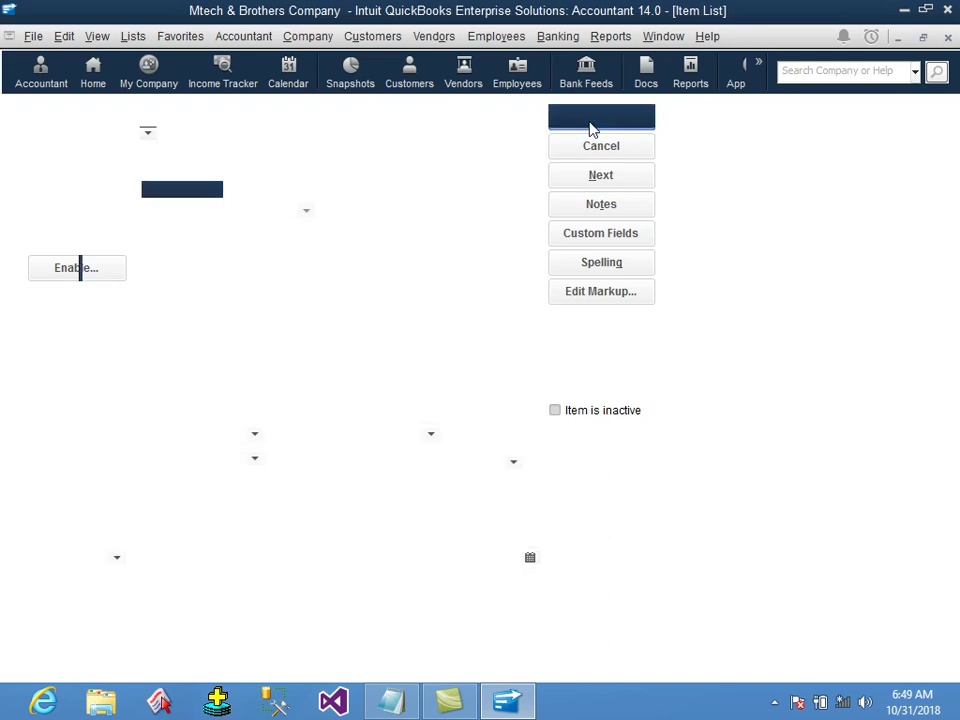
pyautogui.rightClick(236, 332)
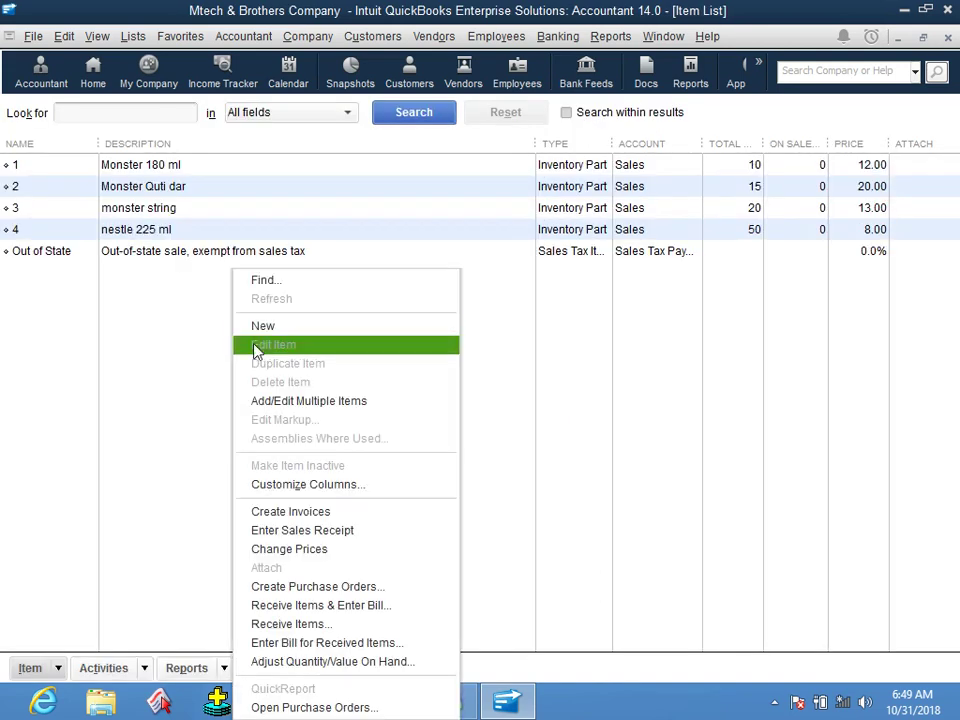
# Create a new Inventory Part item numbered 5, described 'nestle 1 letter'.
pyautogui.click(263, 327)
pyautogui.click(100, 132)
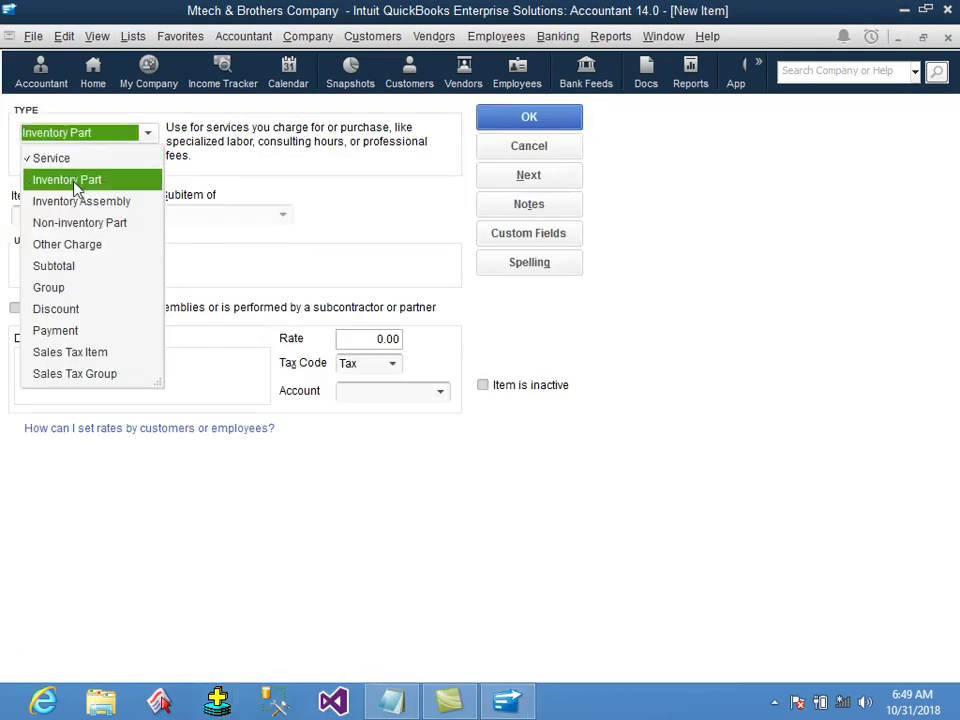
pyautogui.click(75, 182)
pyautogui.click(88, 210)
pyautogui.write('5')
pyautogui.press('Tab')
pyautogui.press('Tab')
pyautogui.write('nestrl')
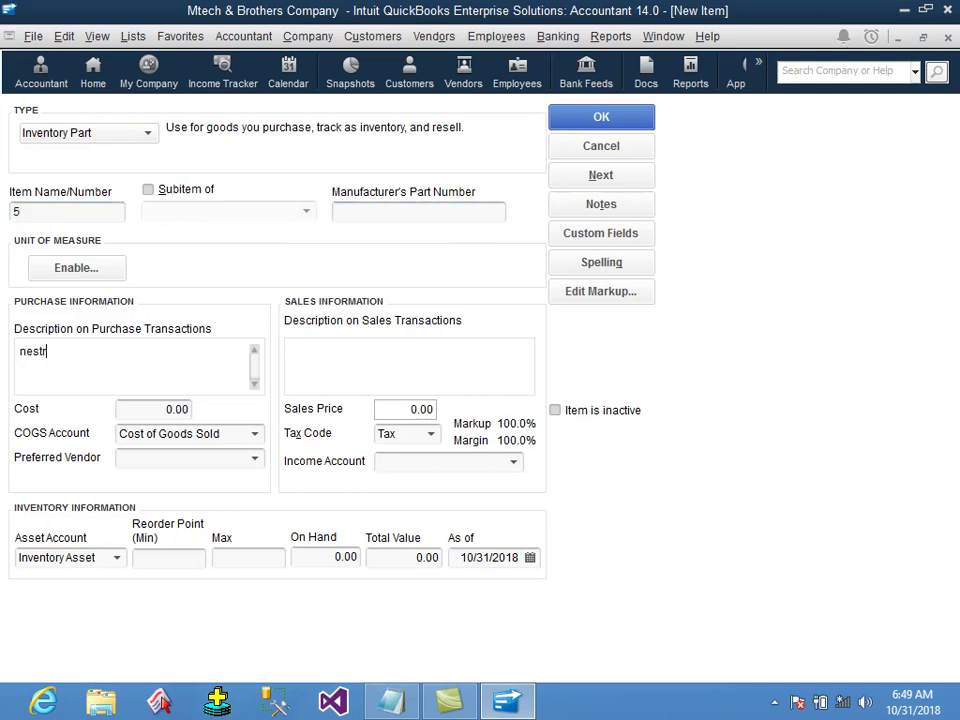
pyautogui.press('BackSpace')
pyautogui.press('BackSpace')
pyautogui.write('le 1 letter')
# Give item 5 a cost of 12, a sales price of 14 and tax code Non.
pyautogui.press('Tab')
pyautogui.write('10')
pyautogui.press('BackSpace')
pyautogui.press('BackSpace')
pyautogui.write('1')
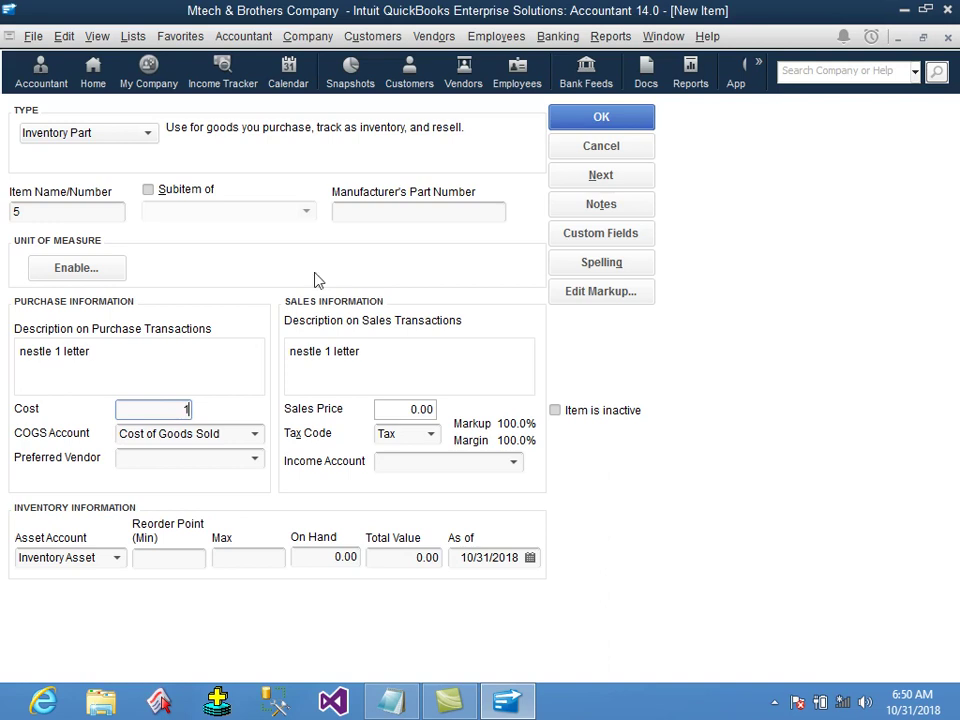
pyautogui.write('2')
pyautogui.press('Tab')
pyautogui.press('Tab')
pyautogui.press('Tab')
pyautogui.press('Tab')
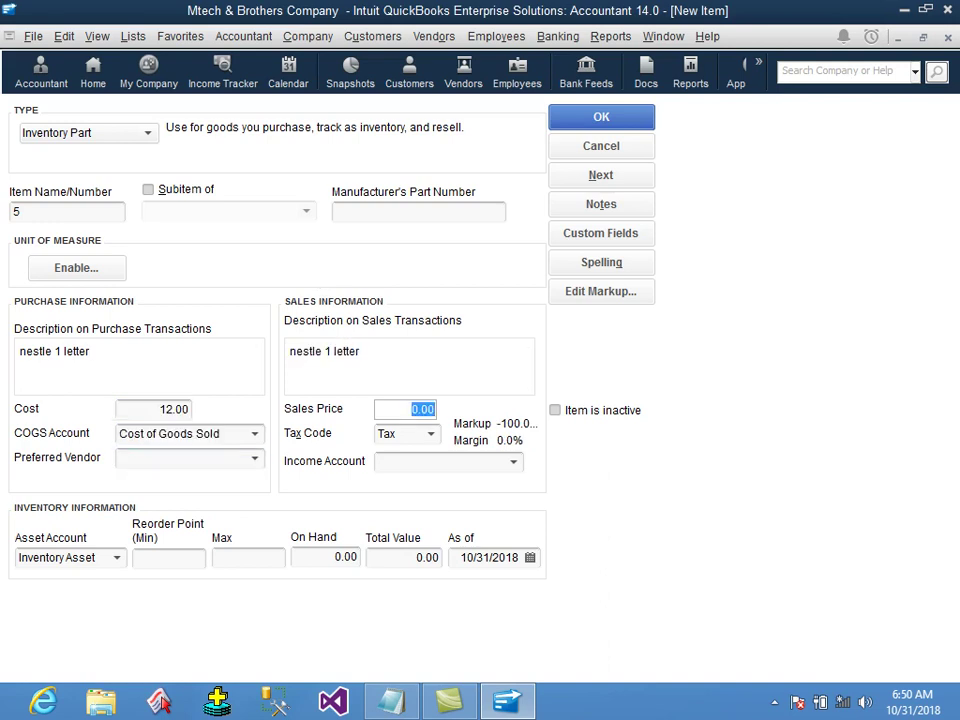
pyautogui.write('14')
pyautogui.press('Tab')
pyautogui.write('n')
# Set income account Sales, reorder point 10, max 12, 15 on hand, and save the item.
pyautogui.press('Tab')
pyautogui.write('sl')
pyautogui.press('Tab')
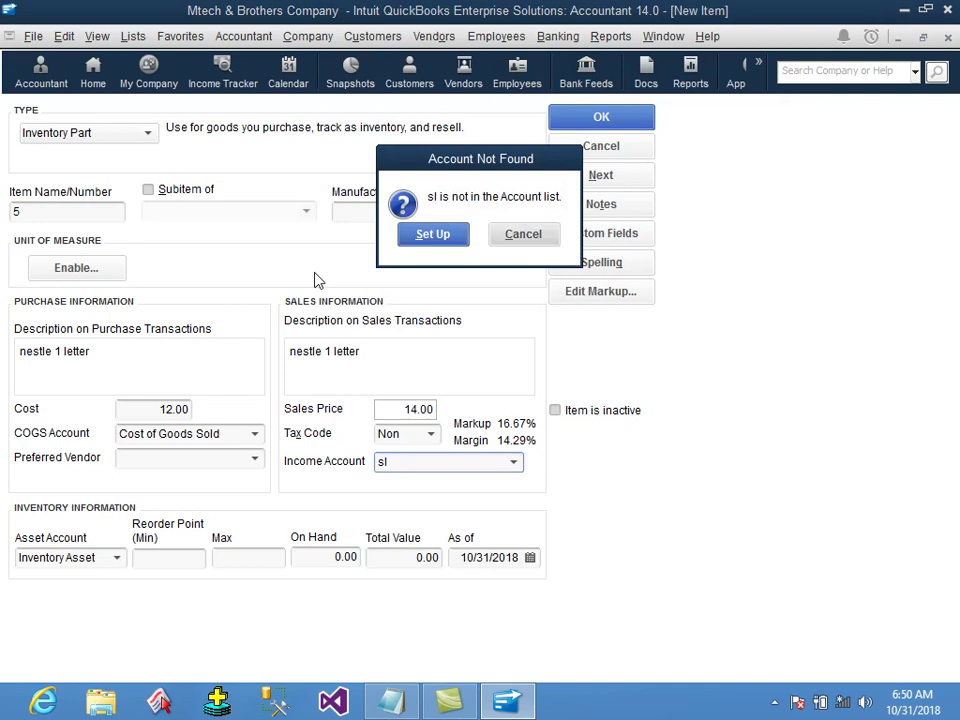
pyautogui.press('Escape')
pyautogui.write('sa')
pyautogui.press('Tab')
pyautogui.press('Tab')
pyautogui.write('10')
pyautogui.press('Tab')
pyautogui.write('12')
pyautogui.press('Tab')
pyautogui.write('15')
pyautogui.press('Tab')
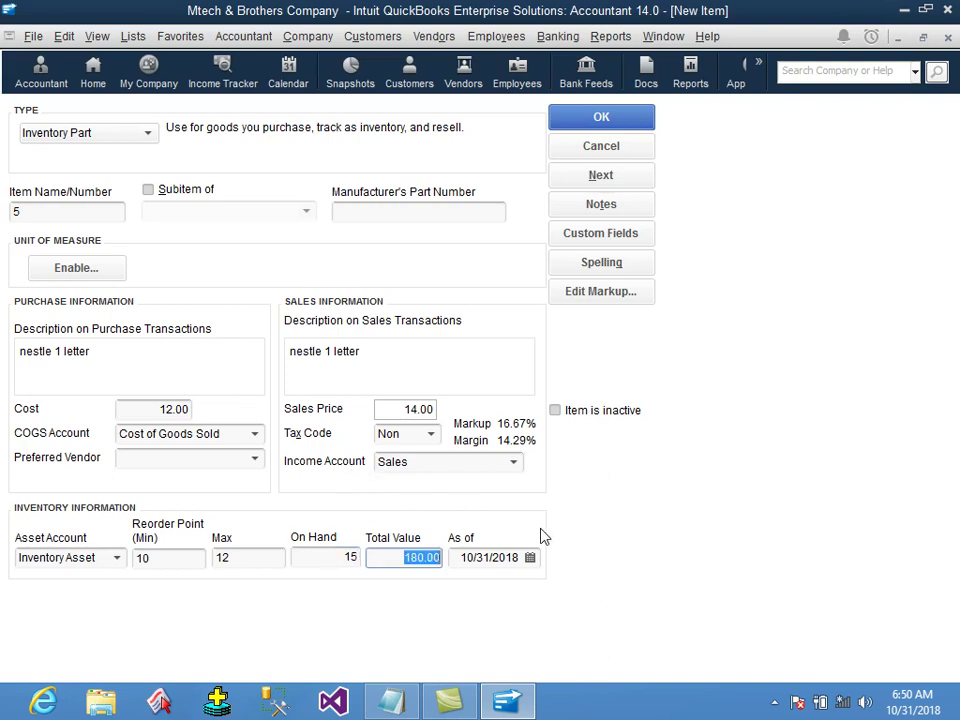
pyautogui.click(601, 118)
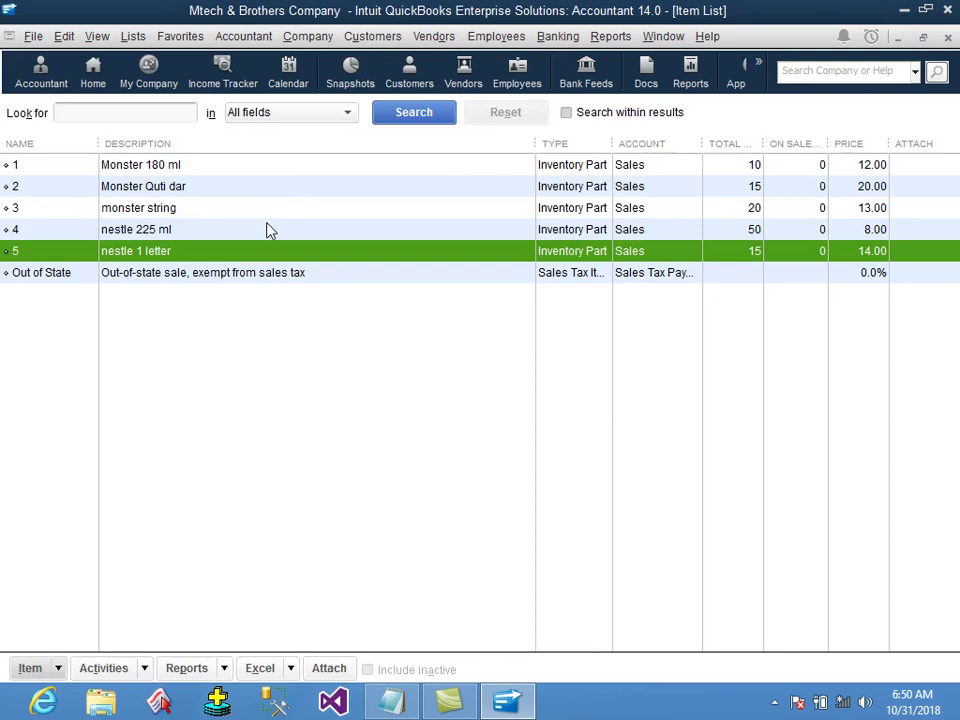
# Create a new Inventory Part item numbered 6, described 'juice now bahar'.
pyautogui.click(345, 364)
pyautogui.rightClick(345, 364)
pyautogui.press('Escape')
pyautogui.hotkey('ctrl', 'n')
pyautogui.click(64, 178)
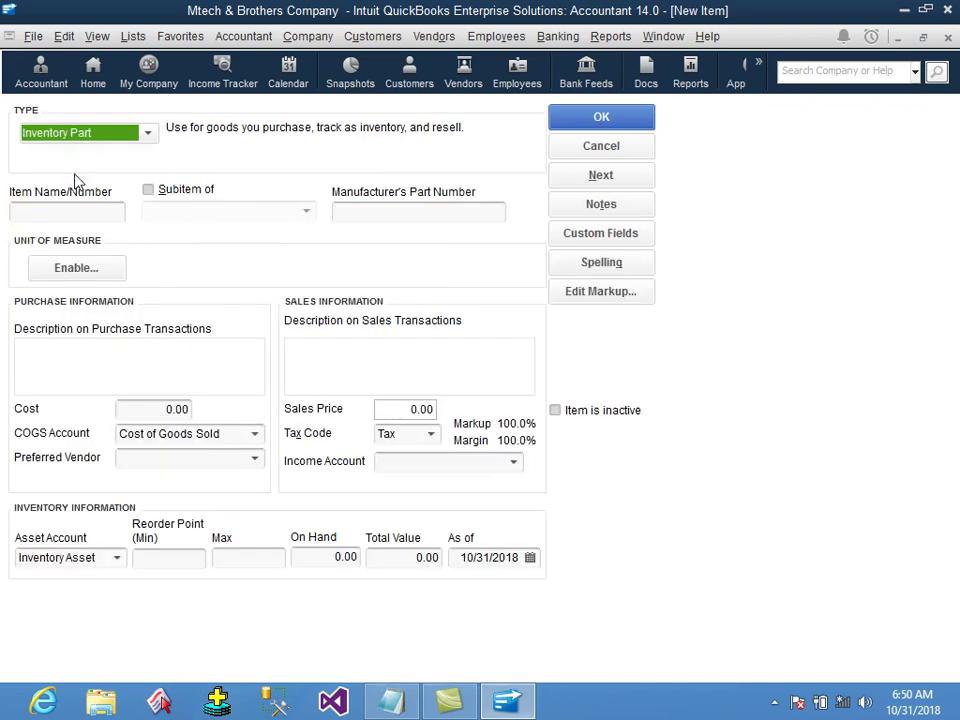
pyautogui.write('6')
pyautogui.press('Tab')
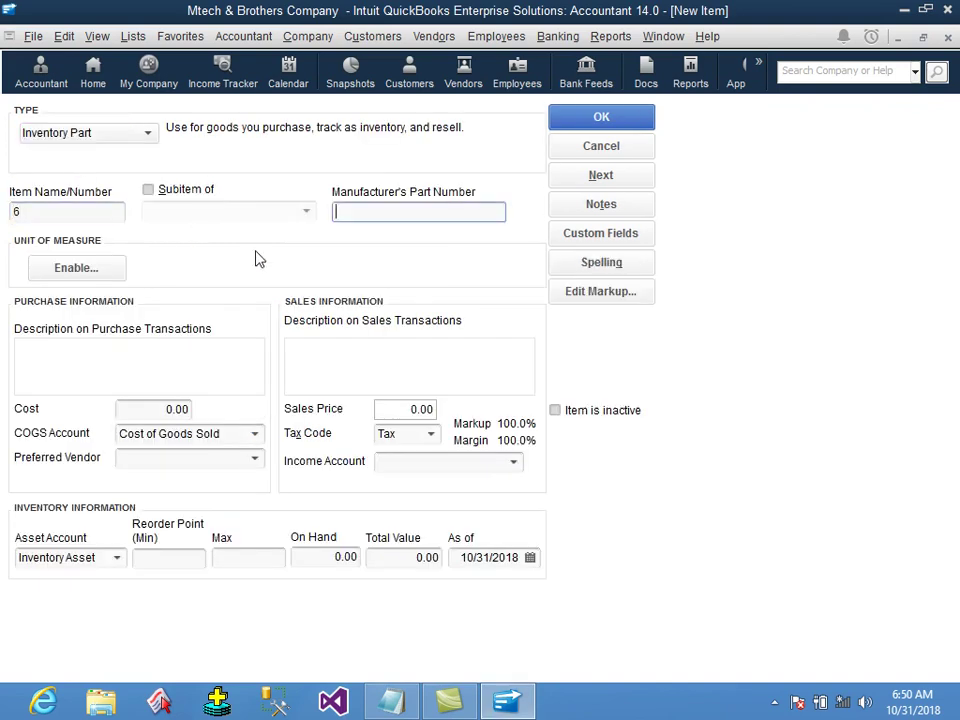
pyautogui.press('Tab')
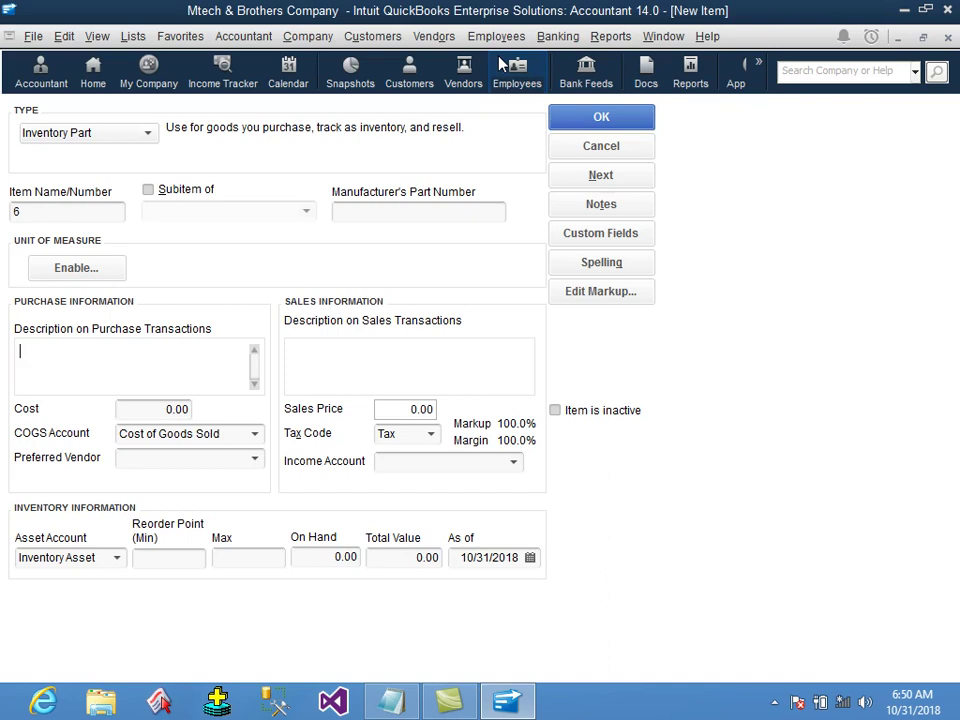
pyautogui.write('jui')
pyautogui.write('c gu')
pyautogui.press('BackSpace')
pyautogui.press('BackSpace')
pyautogui.press('BackSpace')
pyautogui.write('e gu')
pyautogui.press('BackSpace')
pyautogui.press('BackSpace')
pyautogui.write('now bahar')
# Give item 6 a cost of 2, a sales price of 5 and tax code Non.
pyautogui.press('Tab')
pyautogui.write('2')
pyautogui.press('Tab')
pyautogui.press('Tab')
pyautogui.press('Tab')
pyautogui.press('Tab')
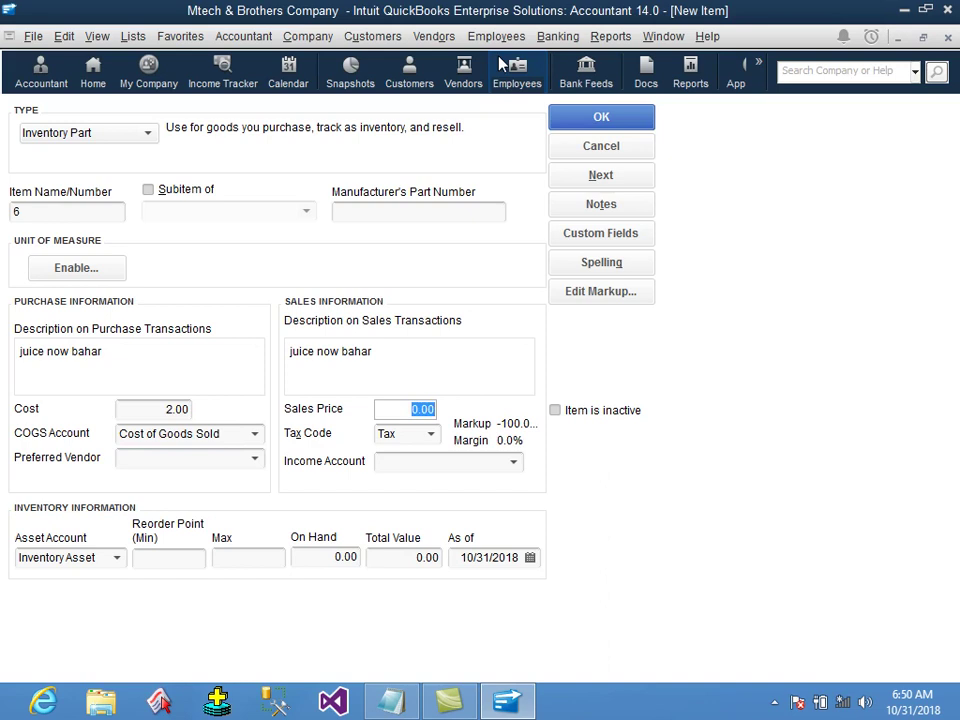
pyautogui.write('5')
pyautogui.press('Tab')
pyautogui.write('n')
pyautogui.press('Tab')
# Set income account Sales, reorder 10, max 12, 15 on hand, and save, ignoring spelling.
pyautogui.write('s')
pyautogui.press('Tab')
pyautogui.press('Tab')
pyautogui.write('10')
pyautogui.press('Tab')
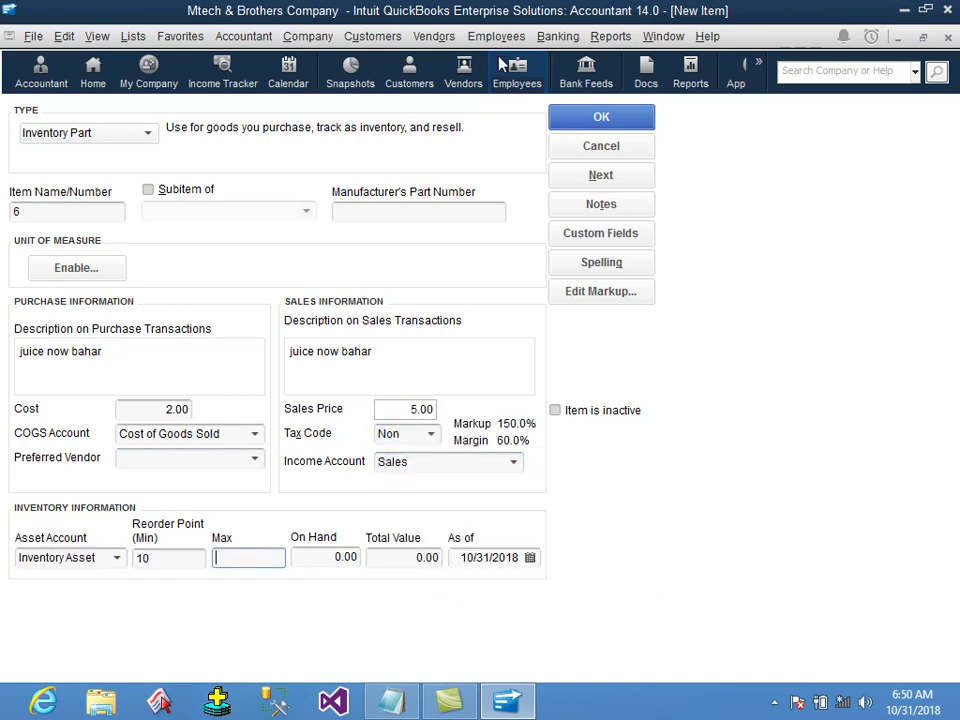
pyautogui.write('12')
pyautogui.press('Tab')
pyautogui.write('15')
pyautogui.press('Tab')
pyautogui.press('Tab')
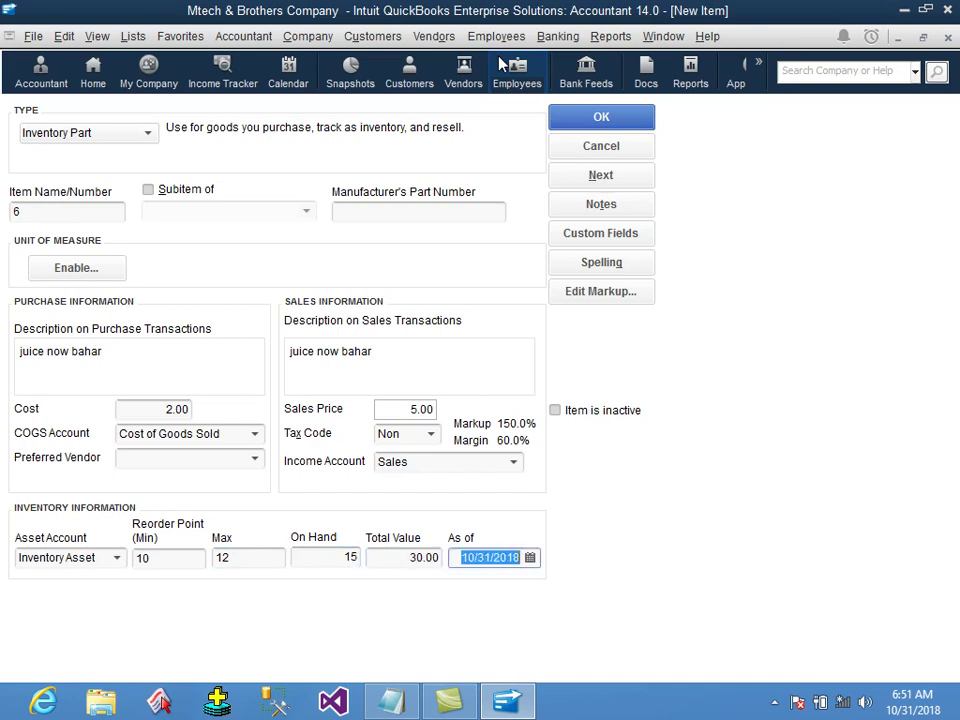
pyautogui.click(568, 119)
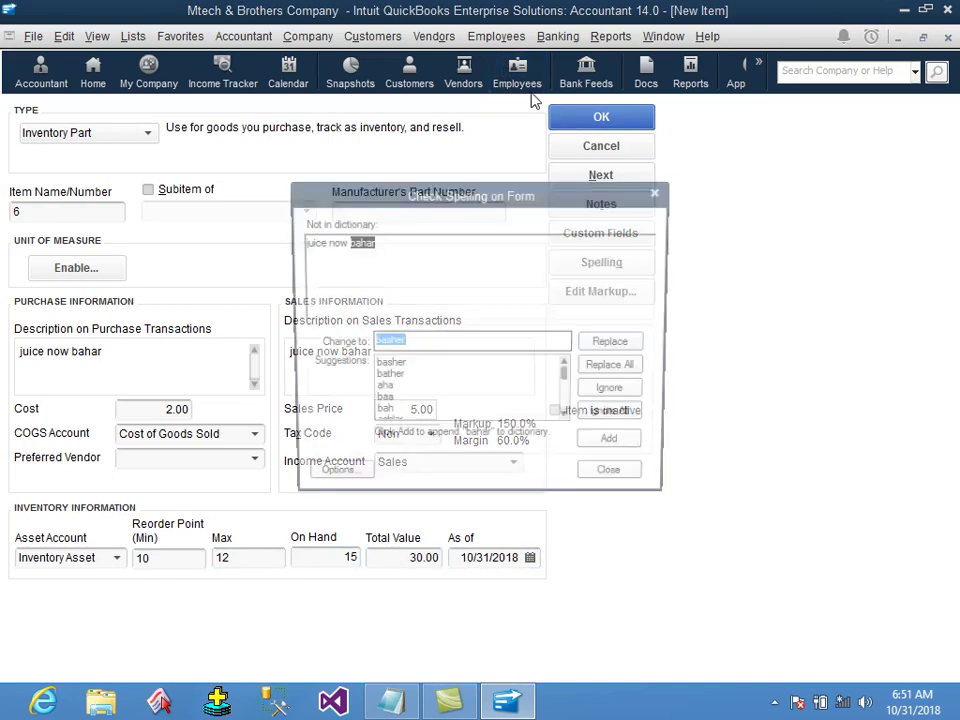
pyautogui.click(616, 417)
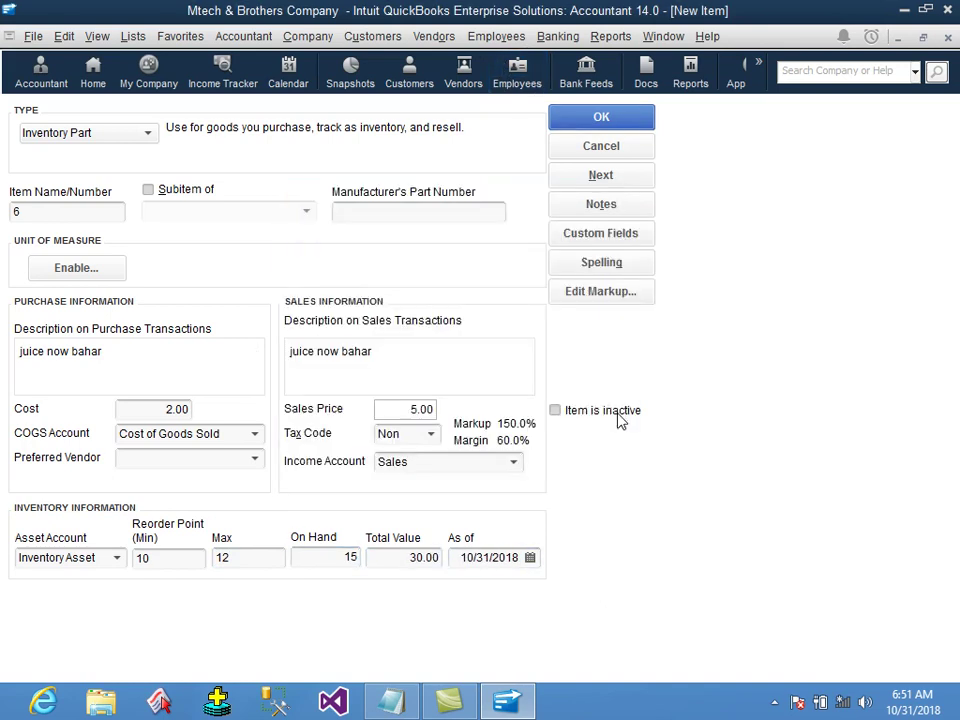
pyautogui.rightClick(279, 360)
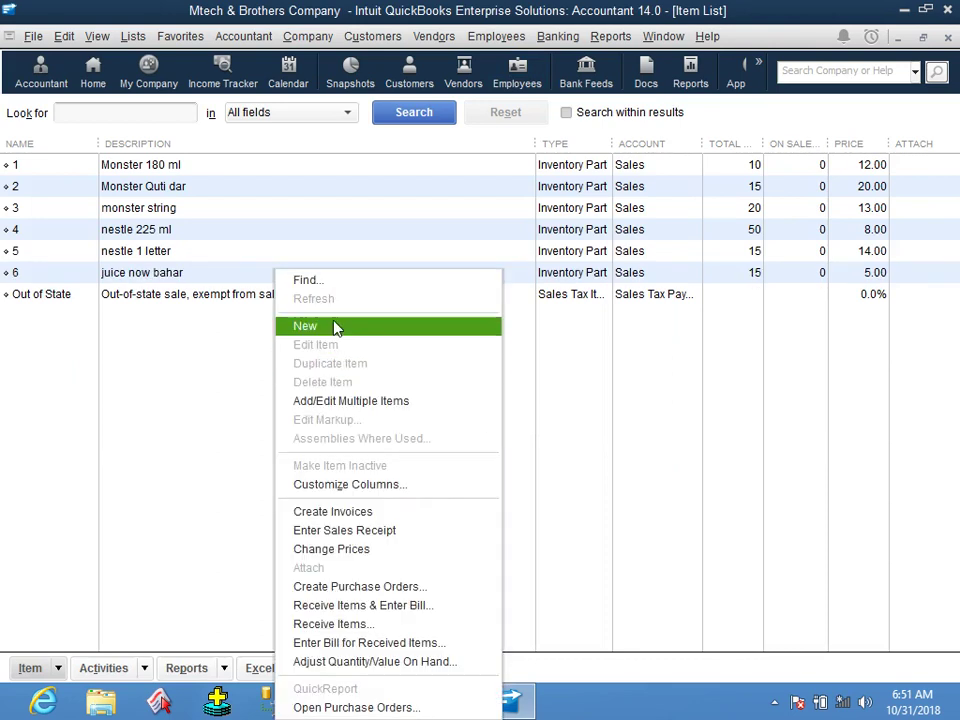
# Create a new Inventory Part item numbered 7, described 'jensing'.
pyautogui.click(332, 326)
pyautogui.click(90, 181)
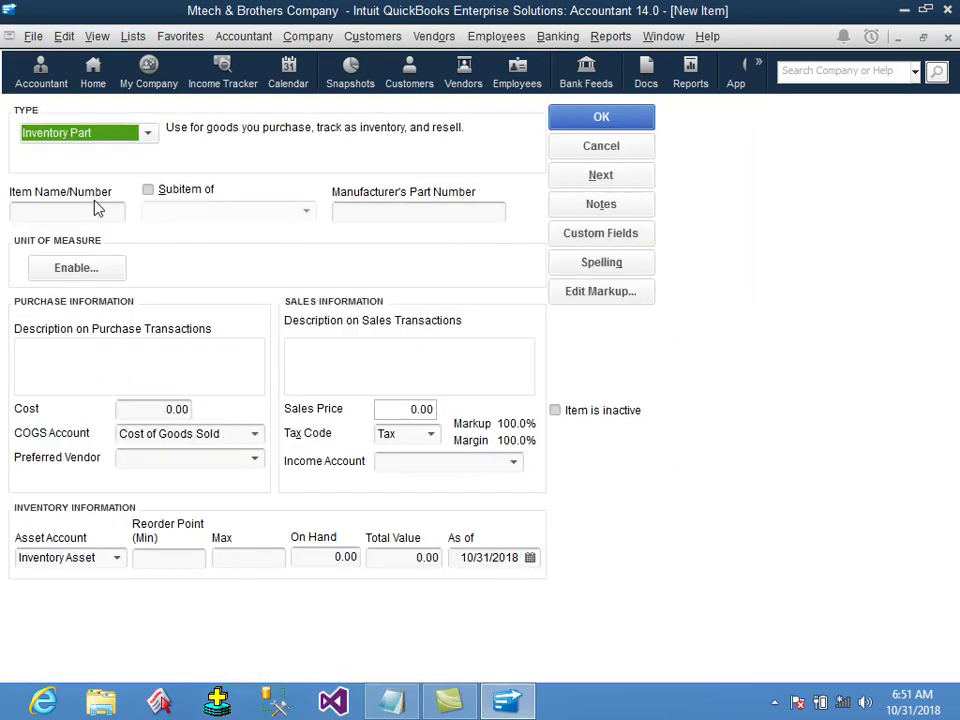
pyautogui.write('8')
pyautogui.press('Tab')
pyautogui.press('Tab')
pyautogui.press('Tab')
pyautogui.press('Tab')
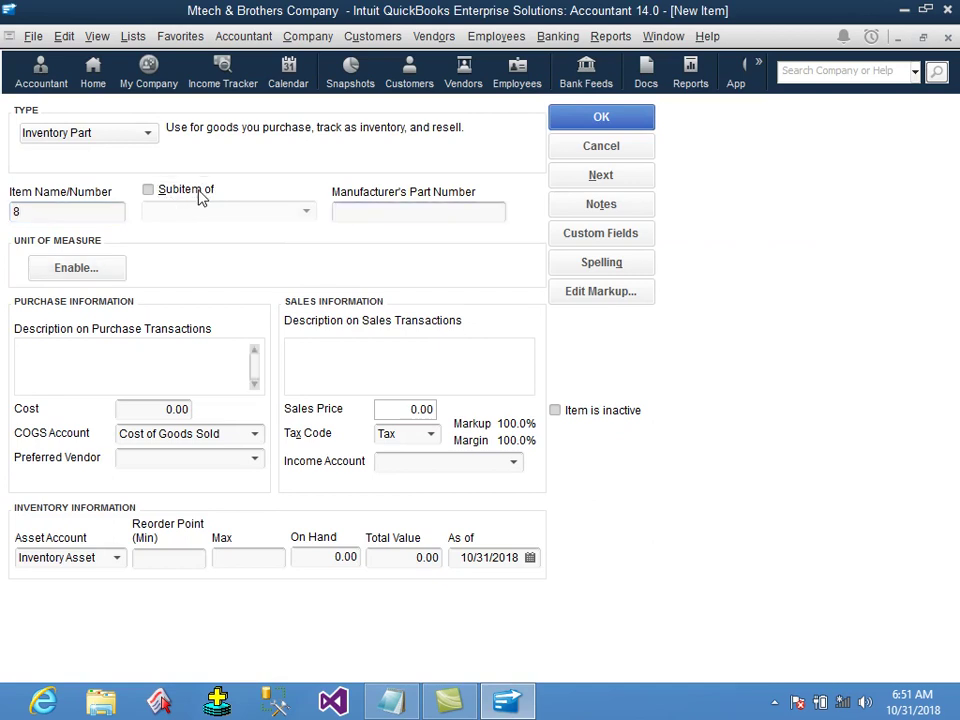
pyautogui.click(97, 211)
pyautogui.moveTo(97, 211); pyautogui.dragTo(3, 209)
pyautogui.write('7')
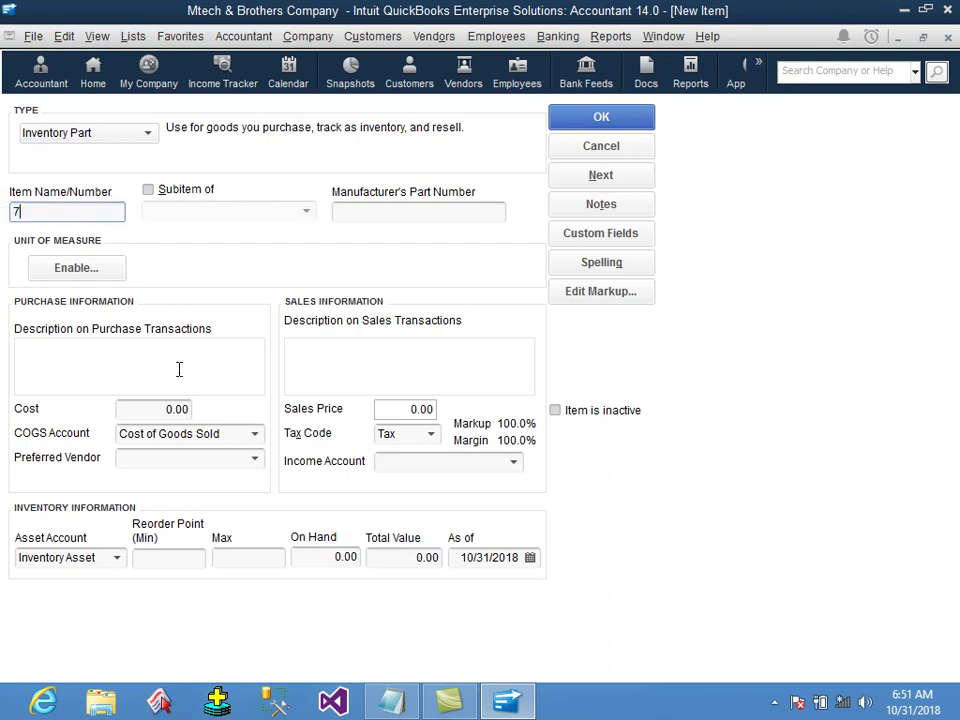
pyautogui.click(122, 348)
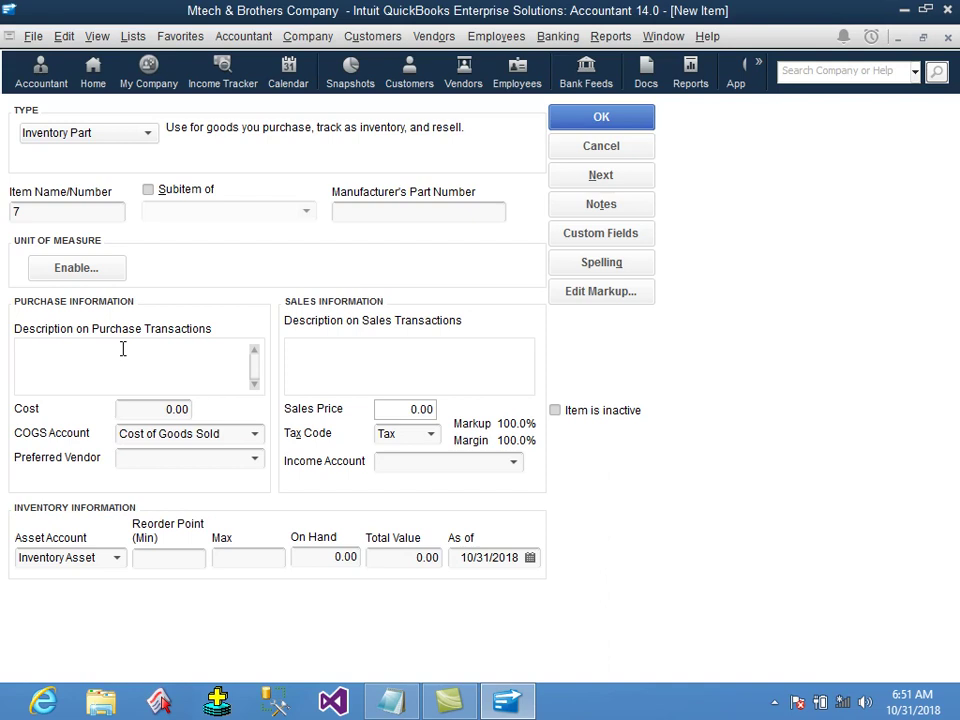
pyautogui.write('jensing')
# Give item 7 a cost of 4, a sales price of 9 and tax code Non.
pyautogui.press('Tab')
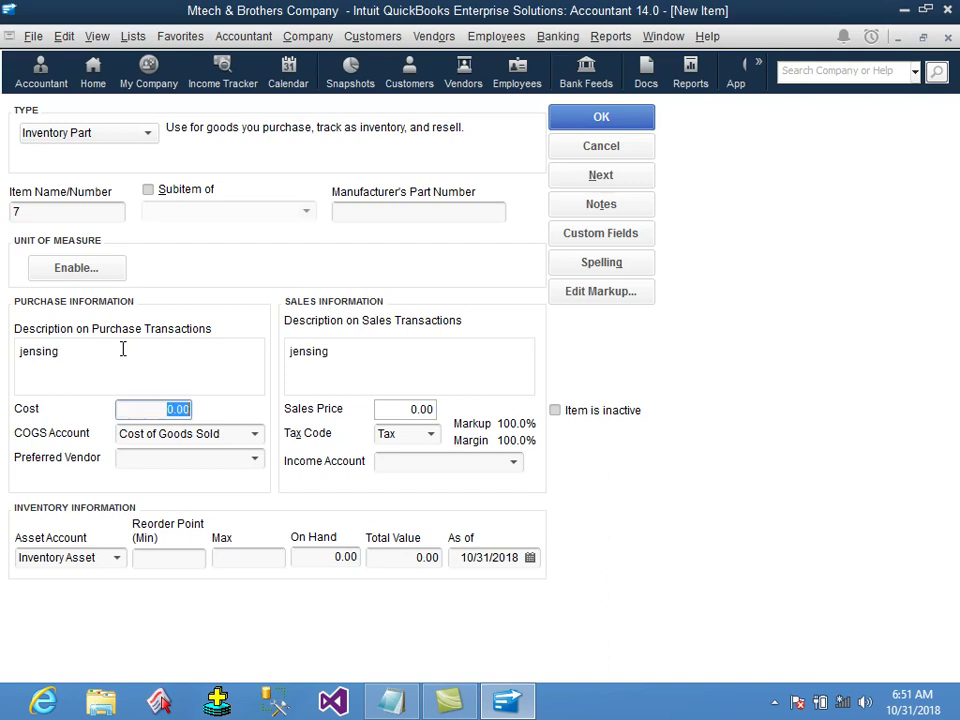
pyautogui.write('4')
pyautogui.press('Tab')
pyautogui.press('Tab')
pyautogui.press('Tab')
pyautogui.write('9')
# Set income account Sales, reorder 10, max 12, 17 on hand, and save, ignoring spelling.
pyautogui.press('Tab')
pyautogui.write('n')
pyautogui.press('Tab')
pyautogui.write('S')
pyautogui.press('Tab')
pyautogui.press('Tab')
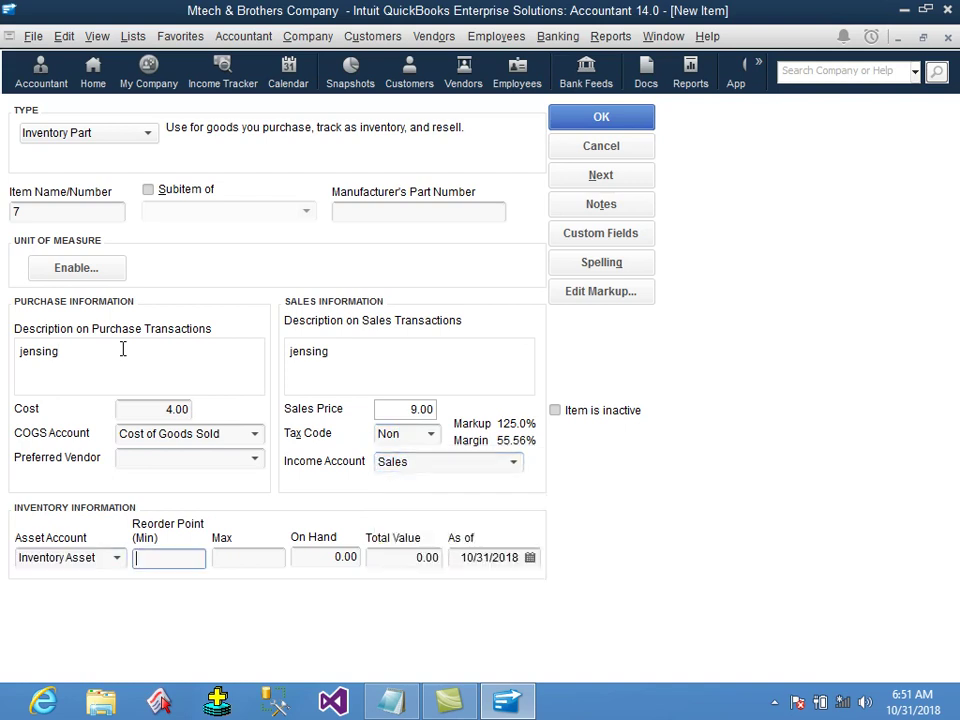
pyautogui.write('10')
pyautogui.press('Tab')
pyautogui.write('12')
pyautogui.press('Tab')
pyautogui.write('17')
pyautogui.press('Tab')
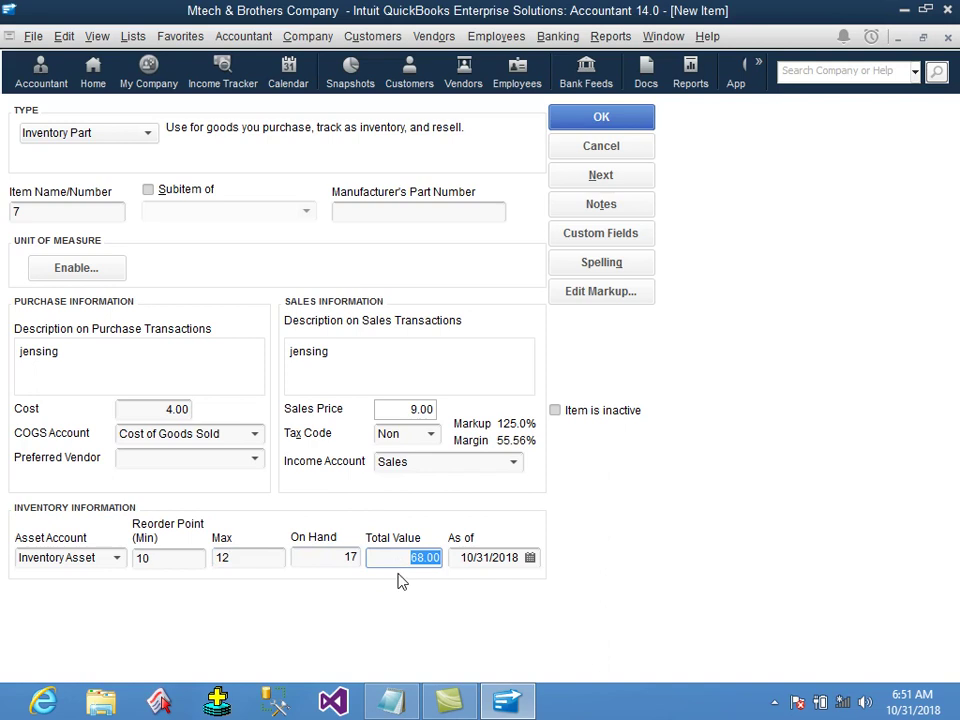
pyautogui.click(388, 556)
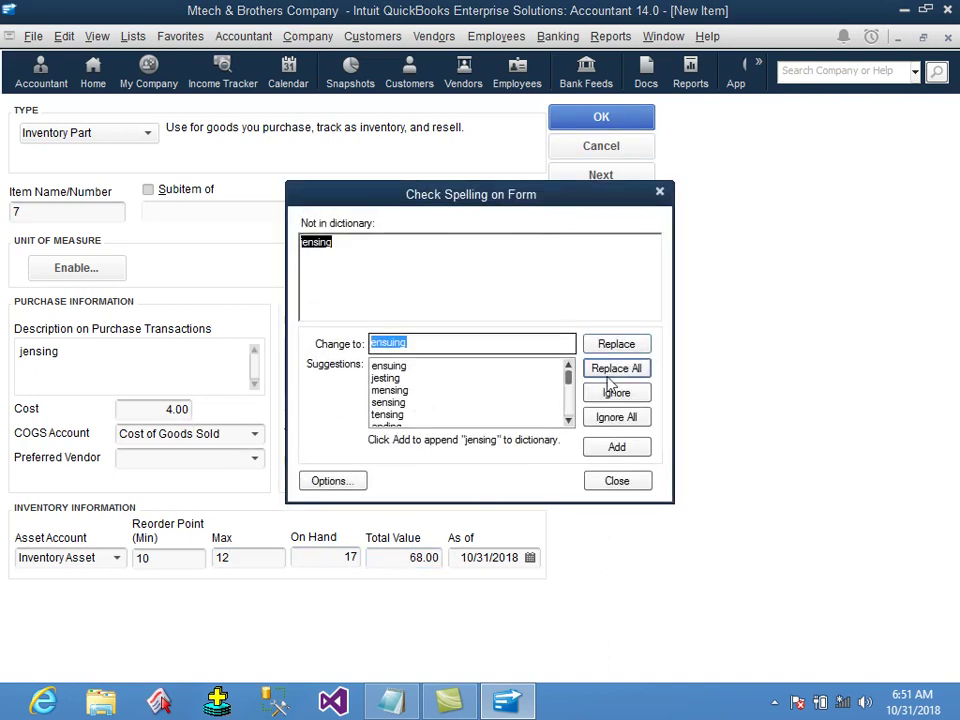
pyautogui.click(635, 603)
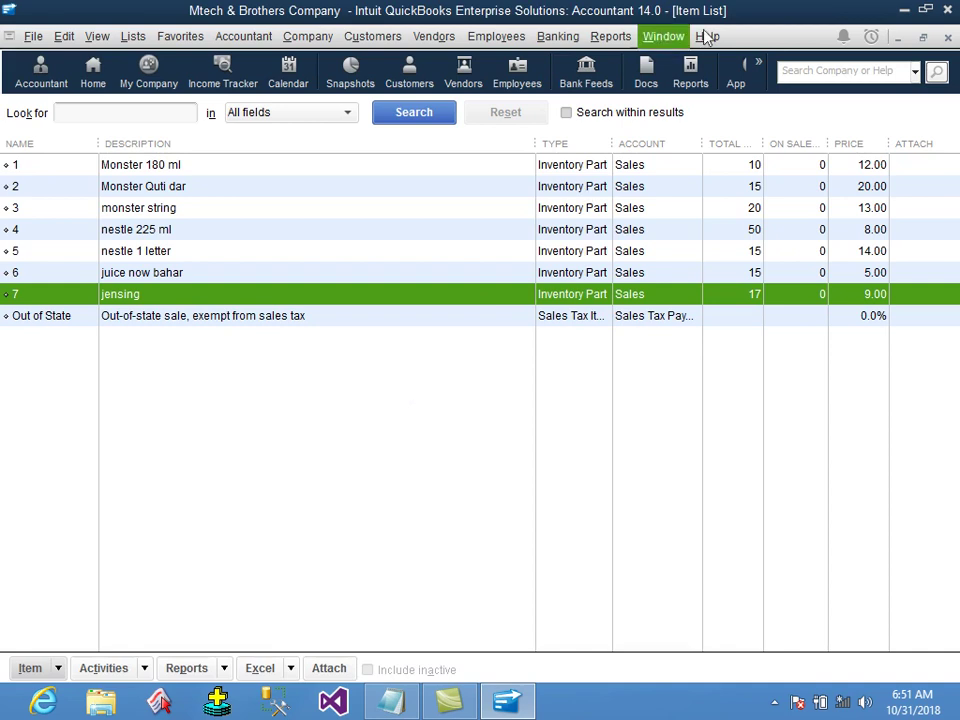
# Close the Item List and run the Adjusted Trial Balance report for all dates.
pyautogui.click(948, 40)
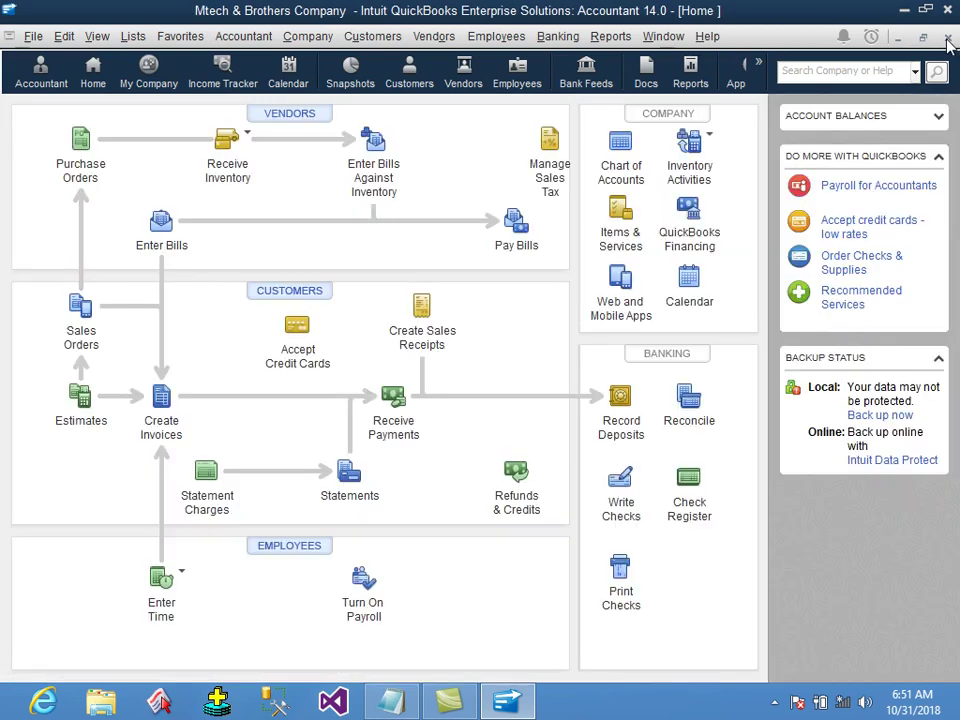
pyautogui.click(440, 40)
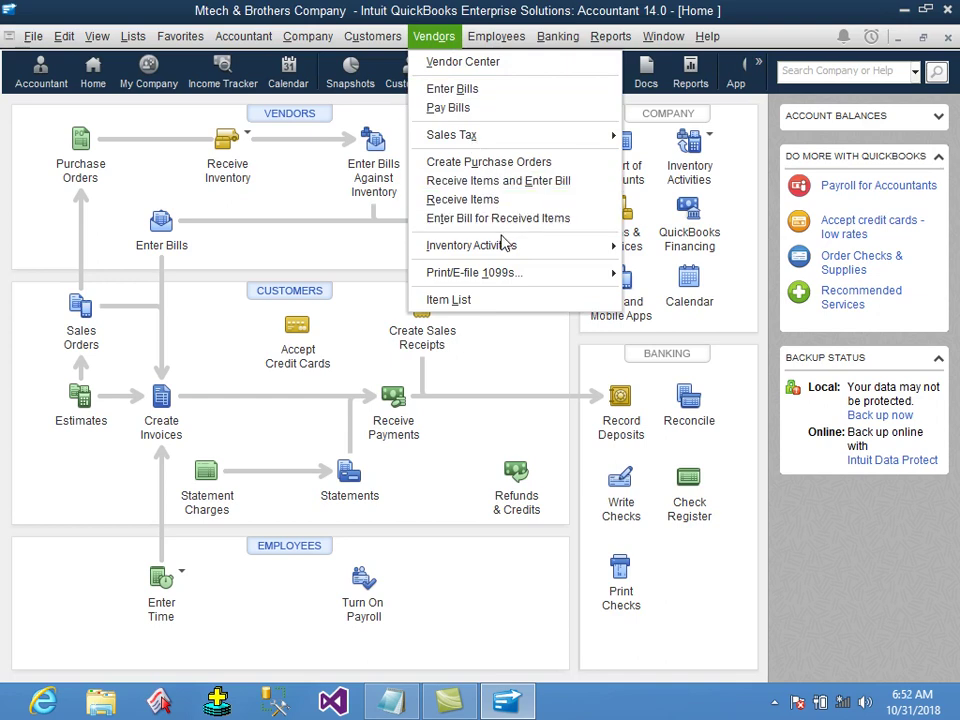
pyautogui.press('Escape')
pyautogui.click(612, 38)
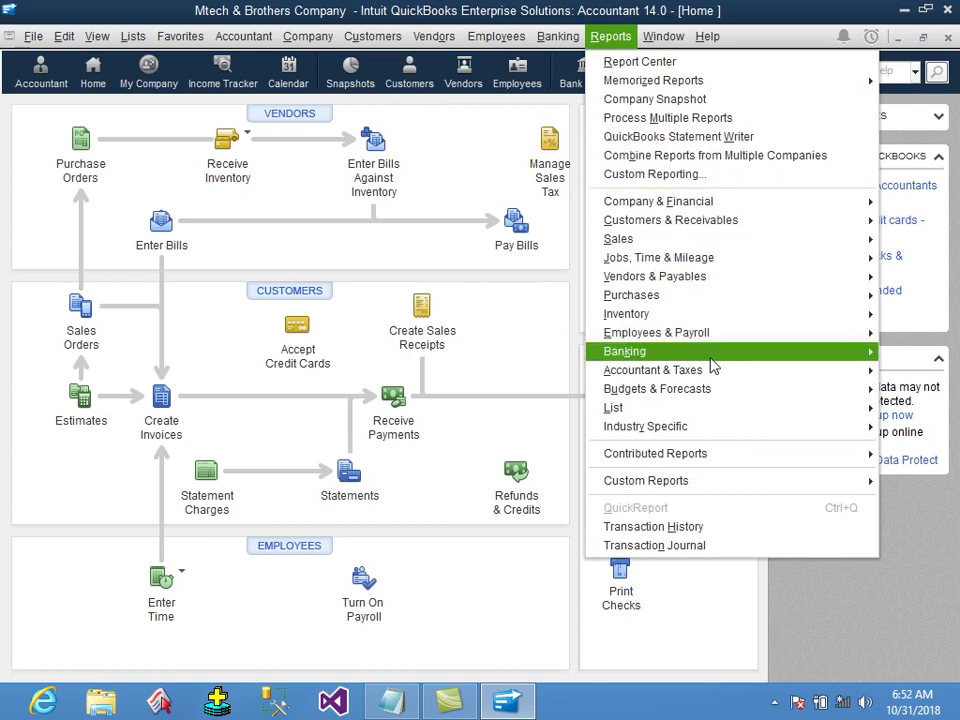
pyautogui.moveTo(714, 372)
pyautogui.click(535, 367)
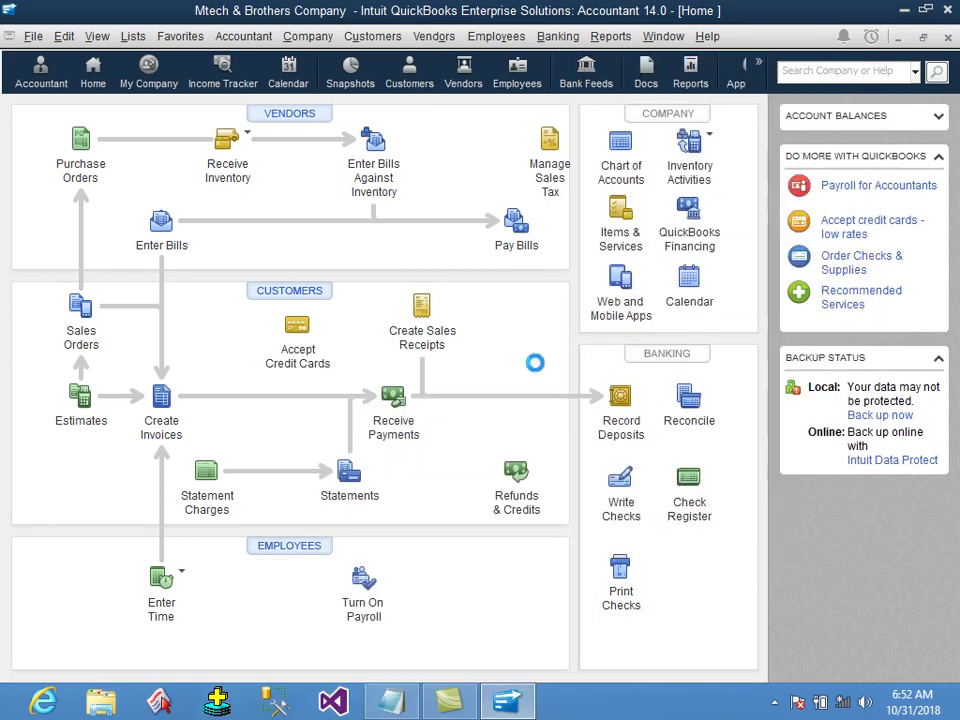
pyautogui.click(114, 145)
pyautogui.click(150, 160)
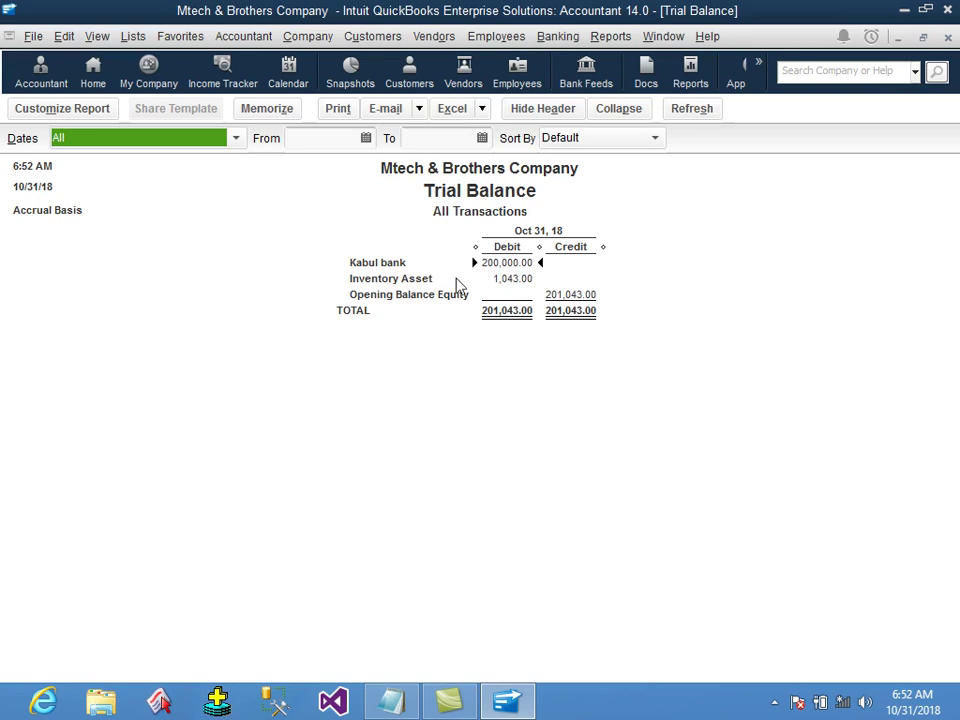
# Inspect the Kabul bank, Inventory Asset and Opening Balance Equity rows, then close the report.
pyautogui.click(485, 279)
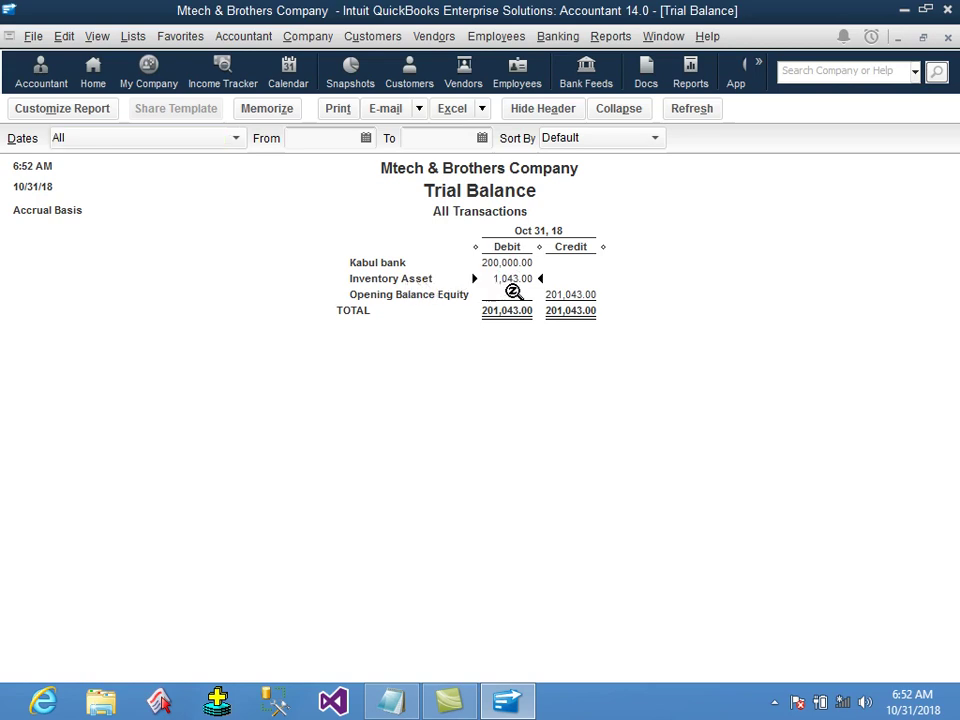
pyautogui.click(514, 264)
pyautogui.click(516, 277)
pyautogui.click(570, 294)
pyautogui.click(526, 279)
pyautogui.click(516, 264)
pyautogui.click(521, 278)
pyautogui.click(519, 263)
pyautogui.click(521, 279)
pyautogui.click(517, 263)
pyautogui.click(516, 313)
pyautogui.click(516, 278)
pyautogui.click(570, 294)
pyautogui.click(950, 40)
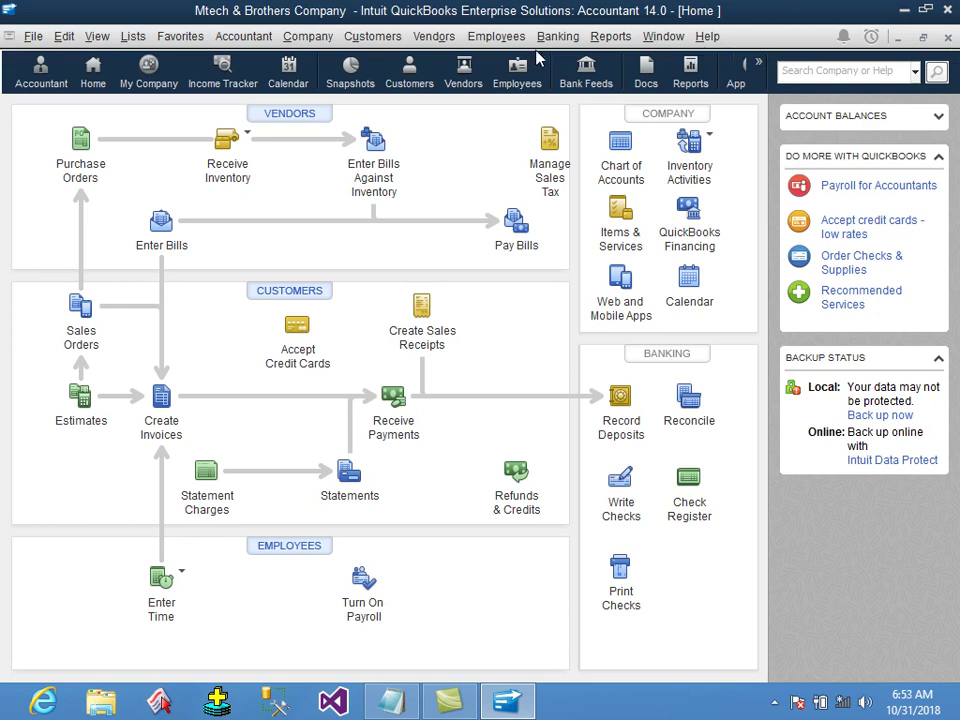
pyautogui.click(611, 40)
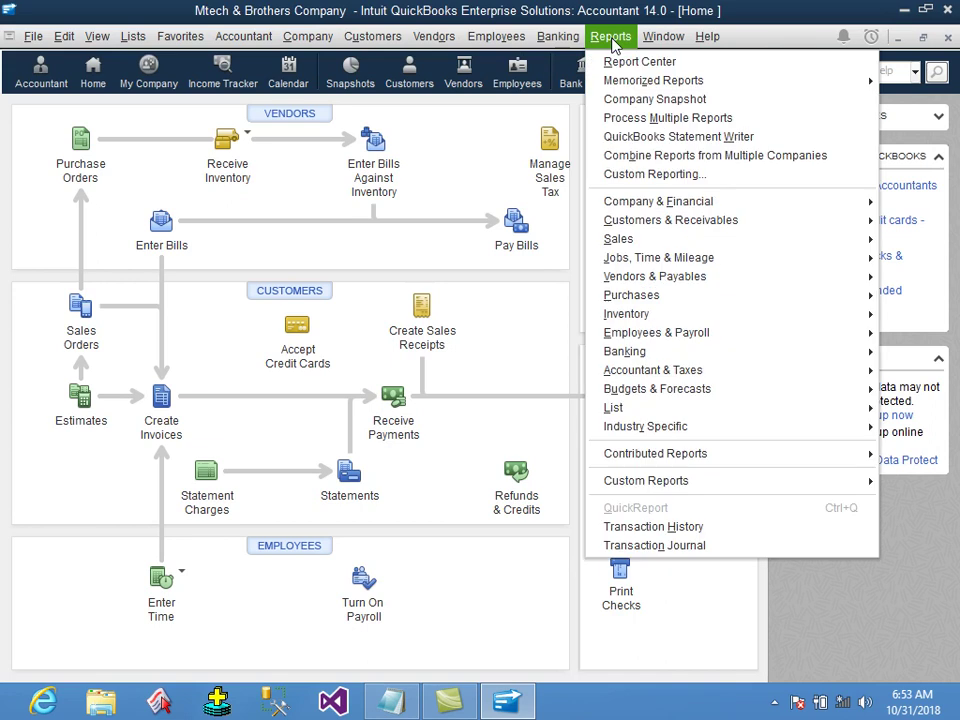
pyautogui.moveTo(645, 80)
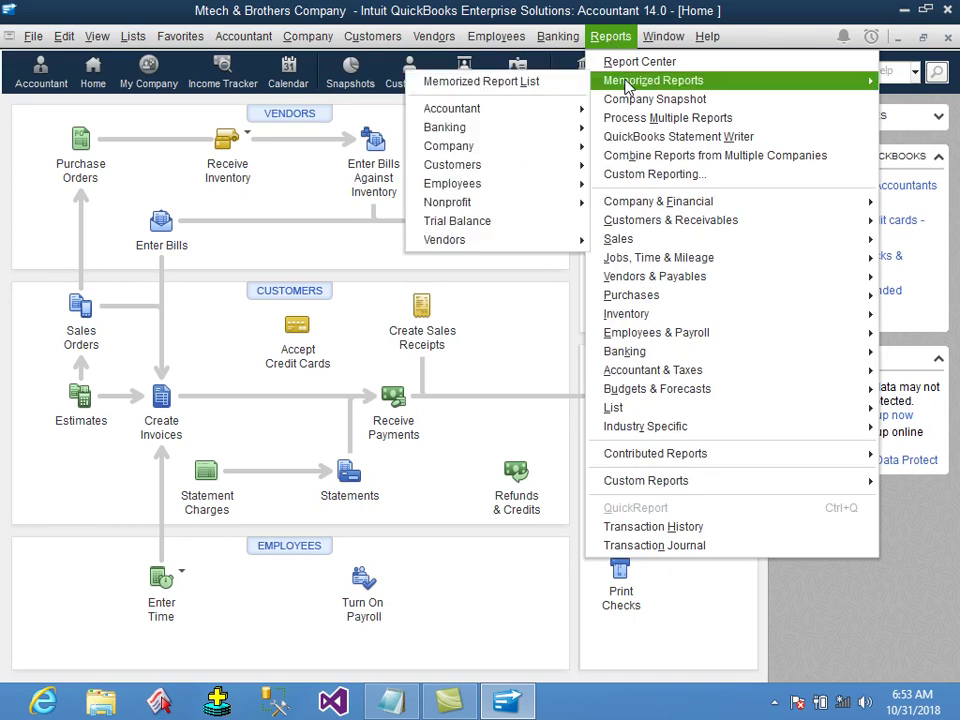
pyautogui.moveTo(470, 108)
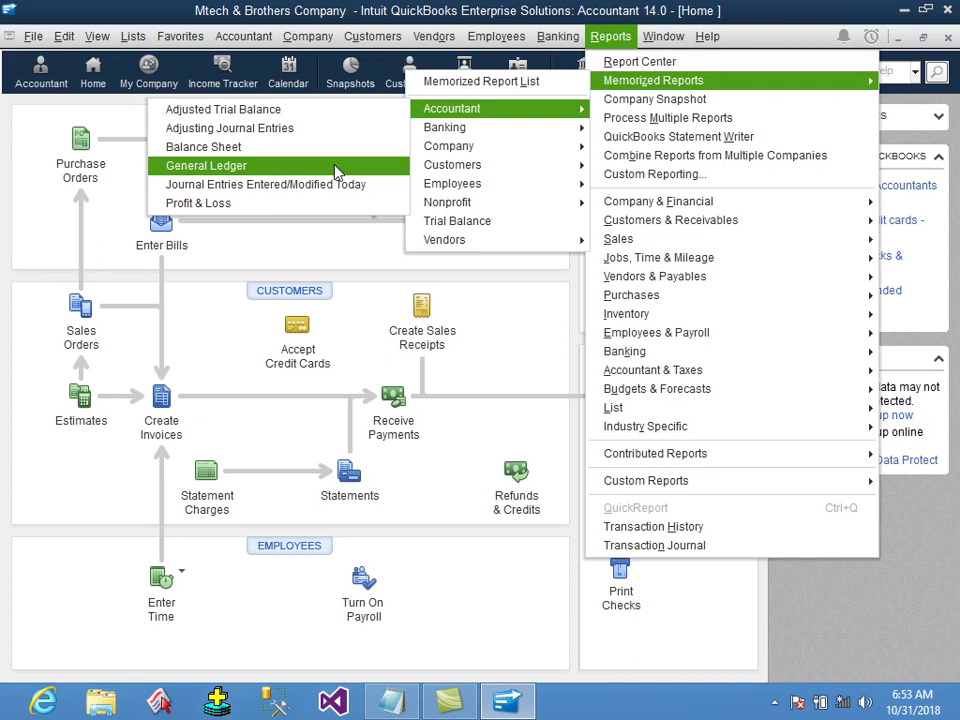
pyautogui.moveTo(717, 380)
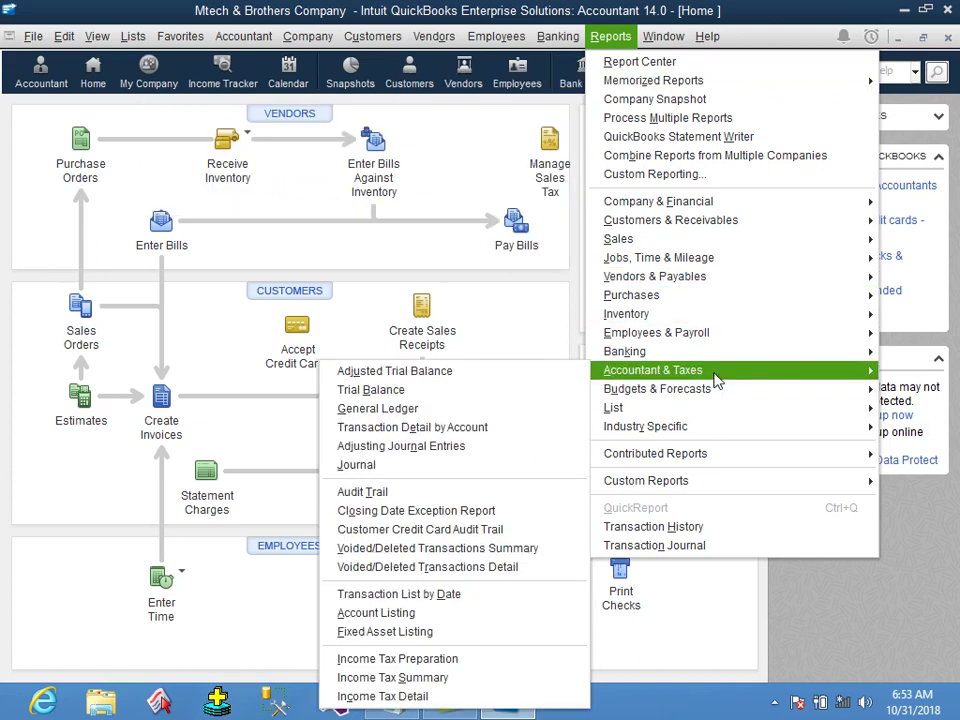
pyautogui.click(462, 389)
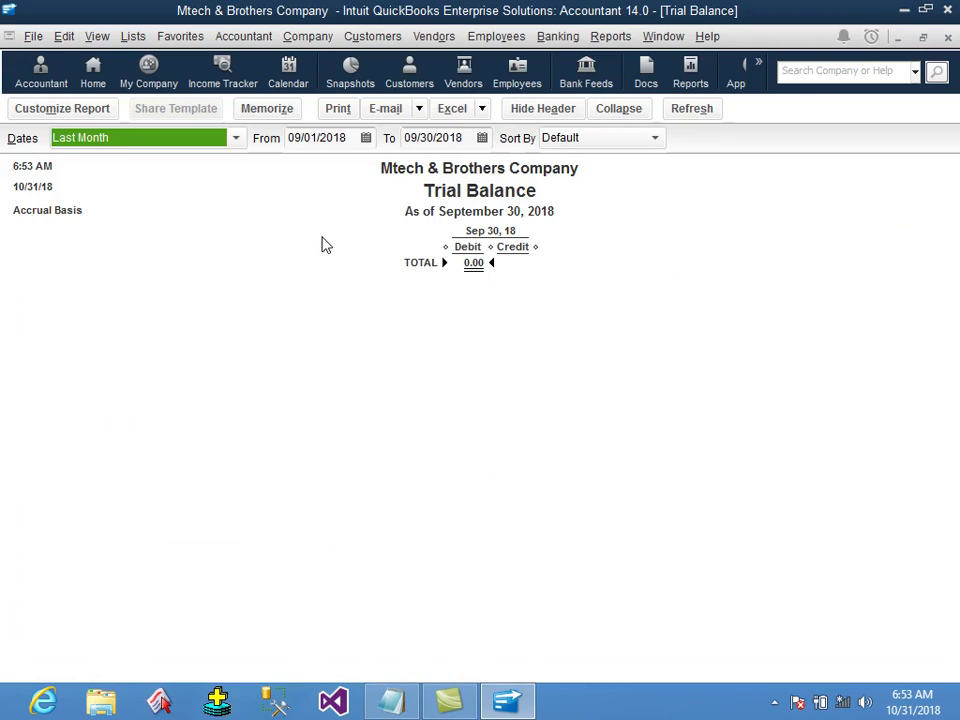
pyautogui.write('a')
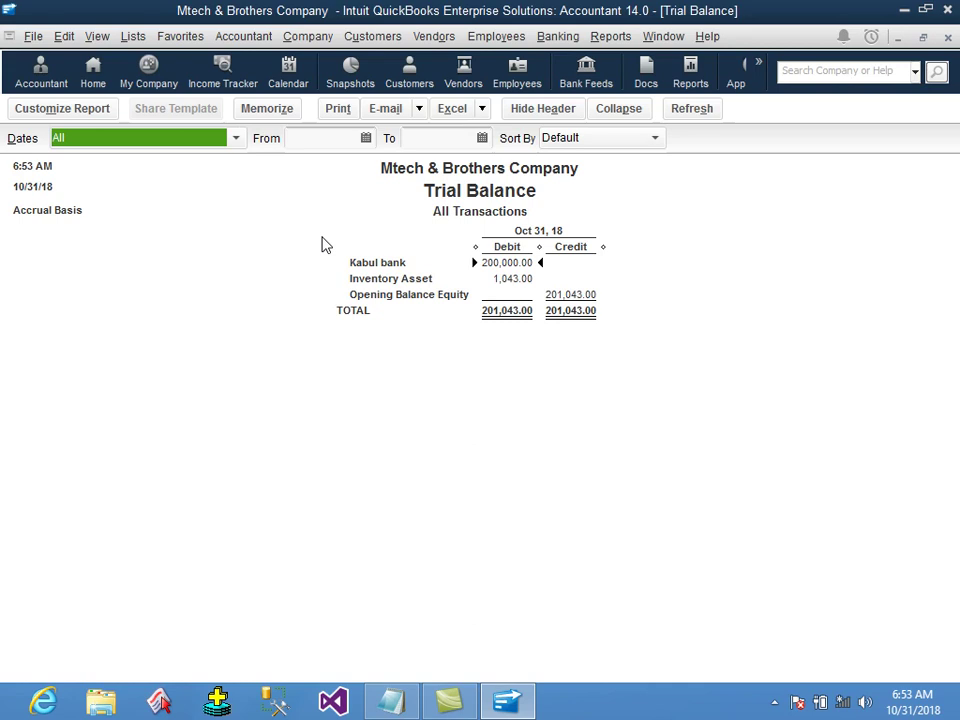
pyautogui.click(948, 36)
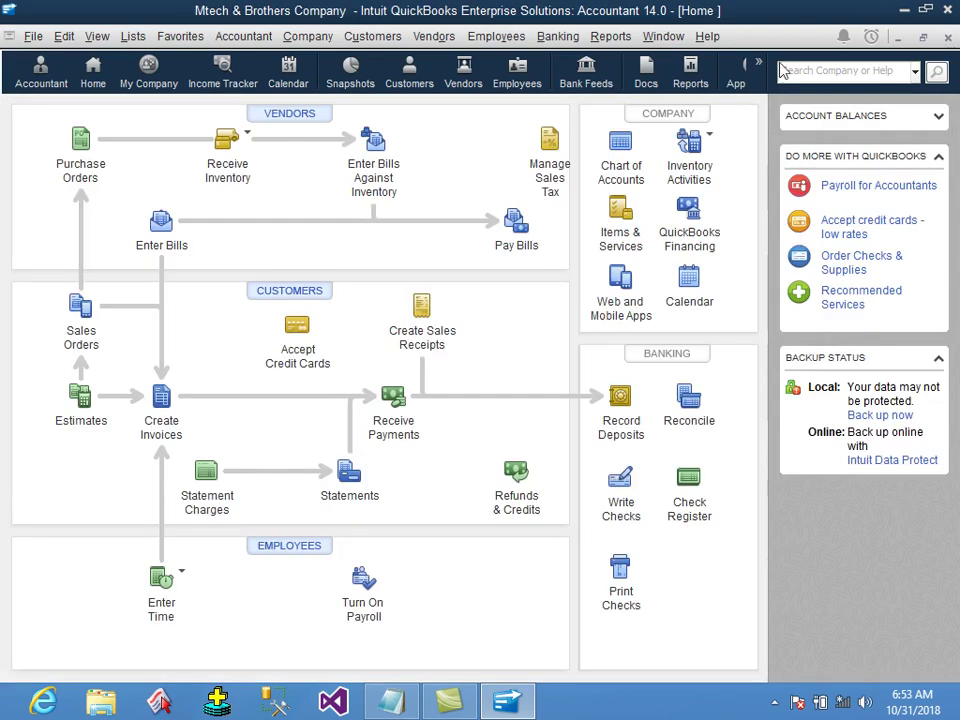
# Switch to the Notepad lecture notes and add the heading 'vender menu'.
pyautogui.click(434, 36)
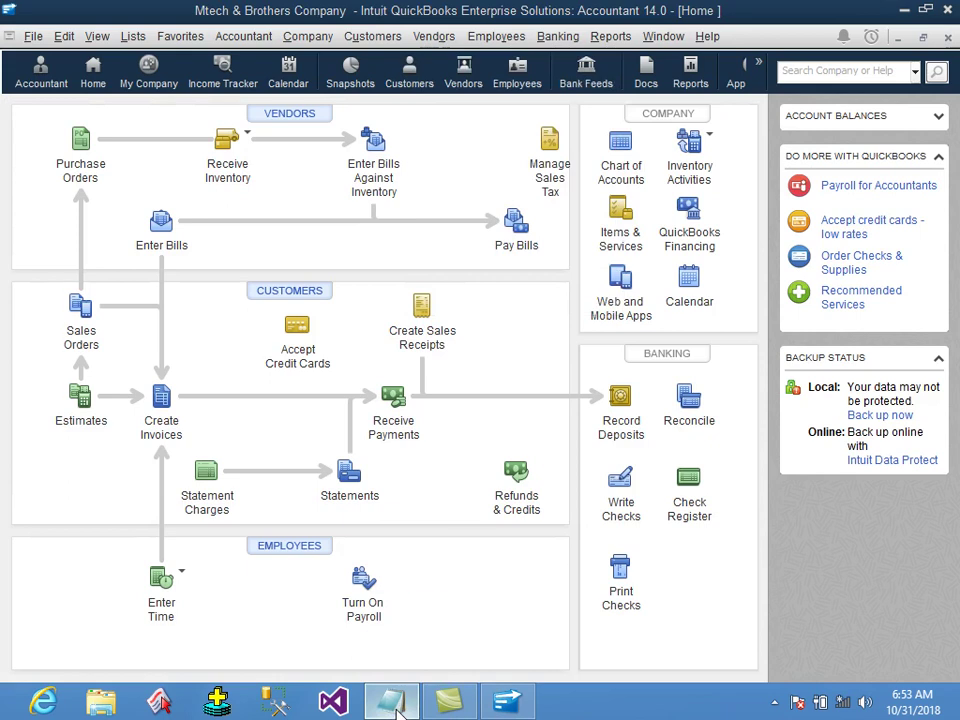
pyautogui.hotkey('alt', 'Tab')
pyautogui.press('Return')
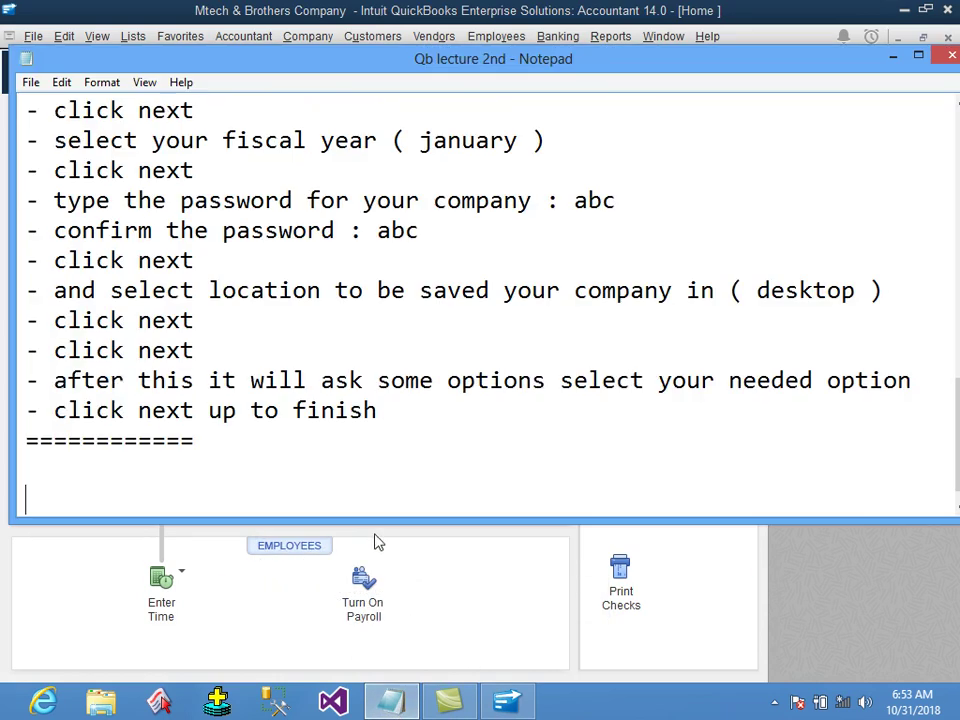
pyautogui.write('vender menu')
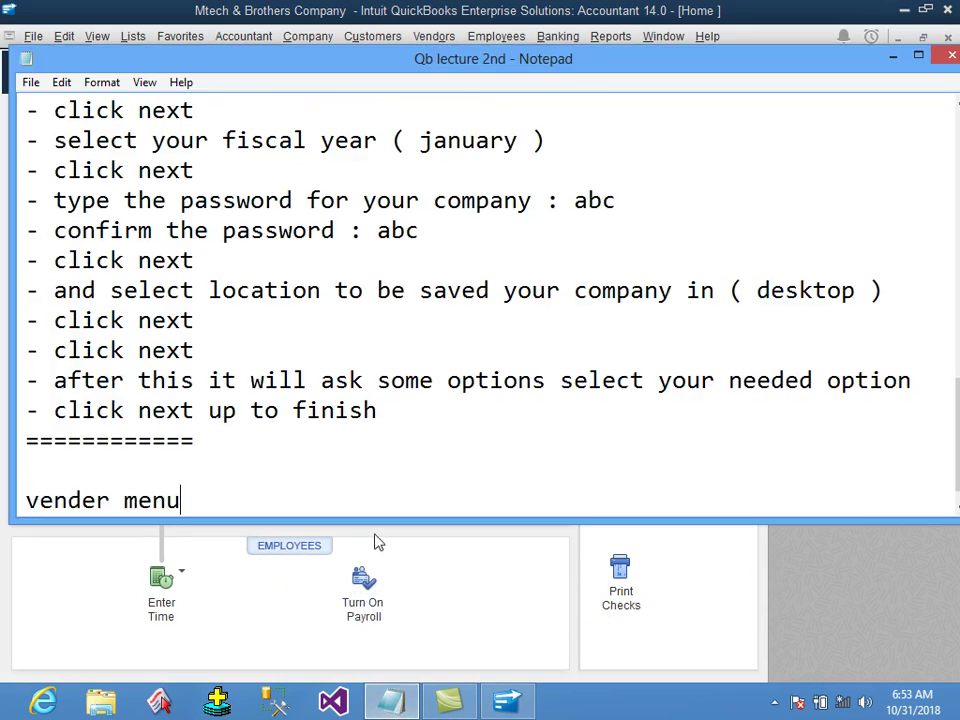
pyautogui.press('Return')
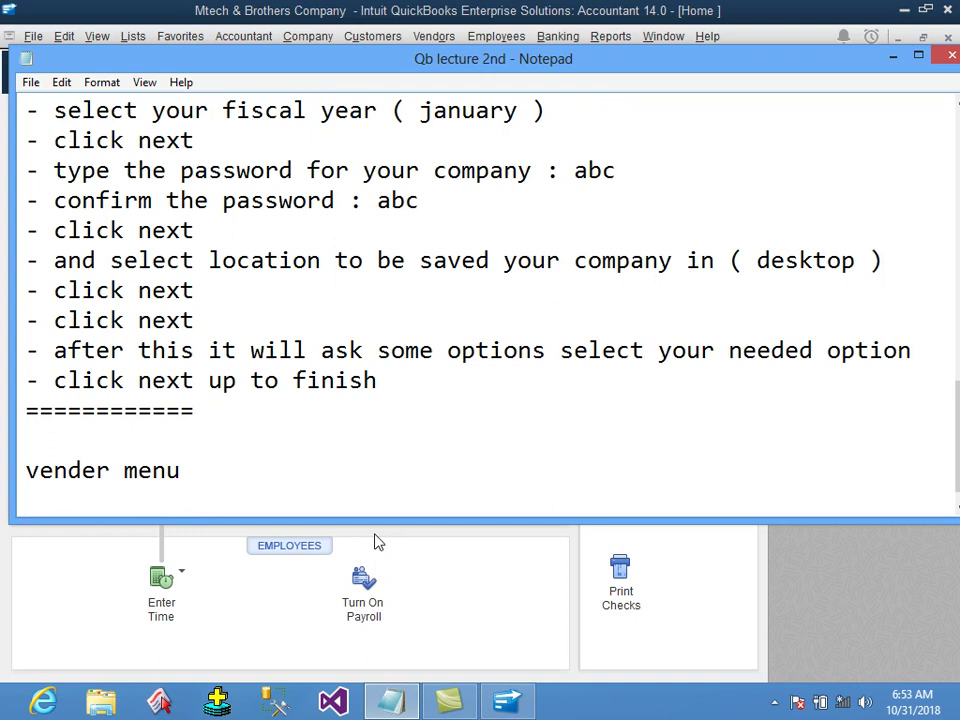
pyautogui.press('Return')
# Add 'who is vender ?' with the definition 'vender is that person from which we purchase the items is called vendor .'.
pyautogui.write('whgo')
pyautogui.press('BackSpace')
pyautogui.press('BackSpace')
pyautogui.press('BackSpace')
pyautogui.write('o')
pyautogui.press('BackSpace')
pyautogui.press('BackSpace')
pyautogui.press('BackSpace')
pyautogui.write('o ')
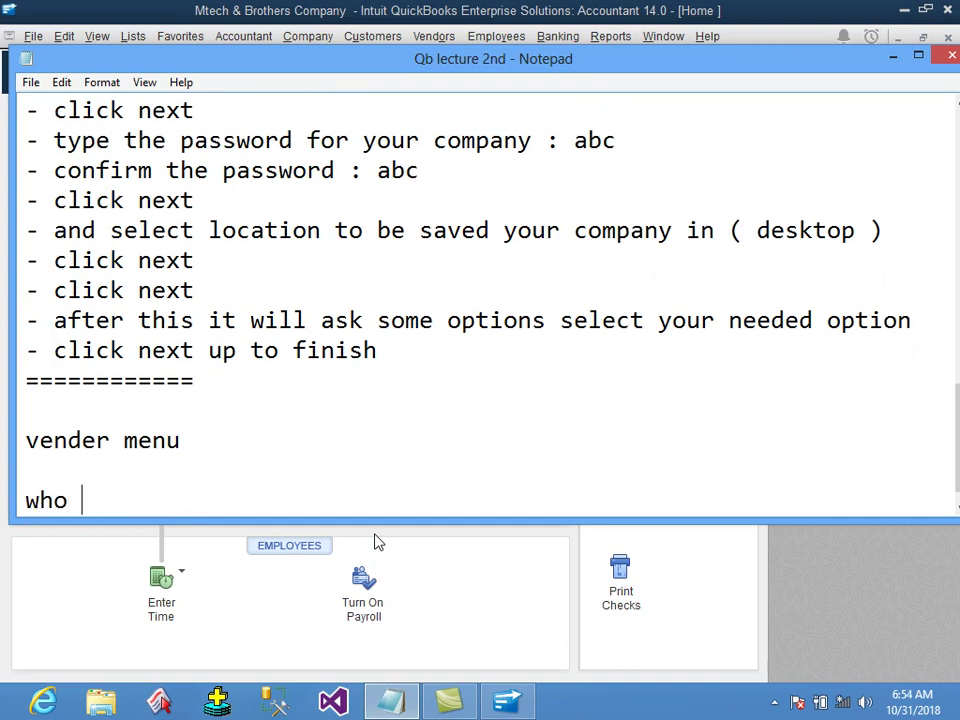
pyautogui.write('is vender ?')
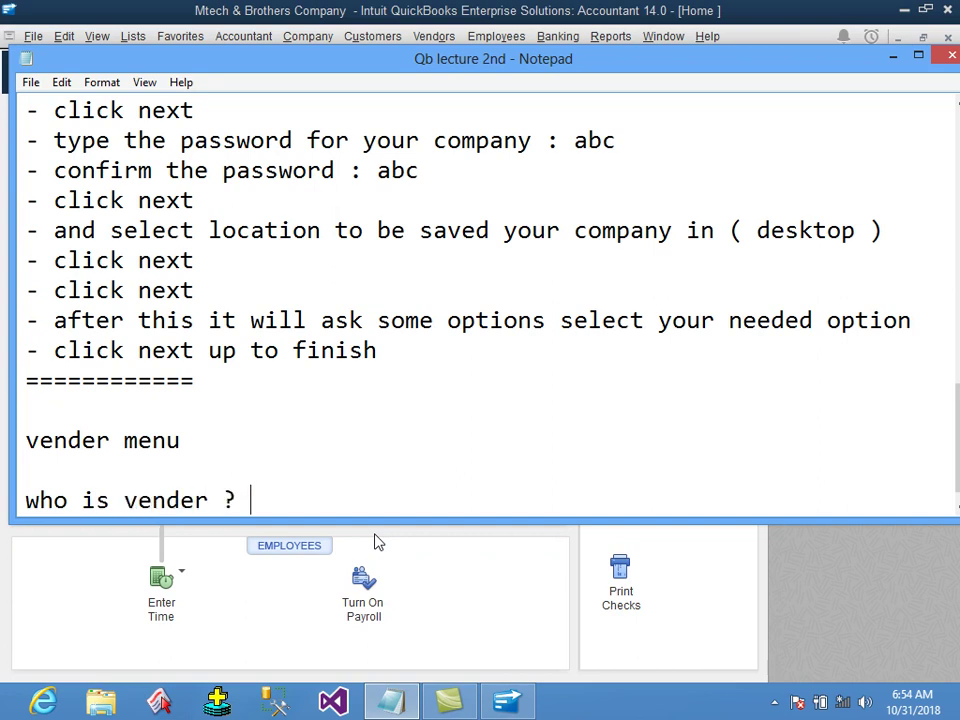
pyautogui.press('Return')
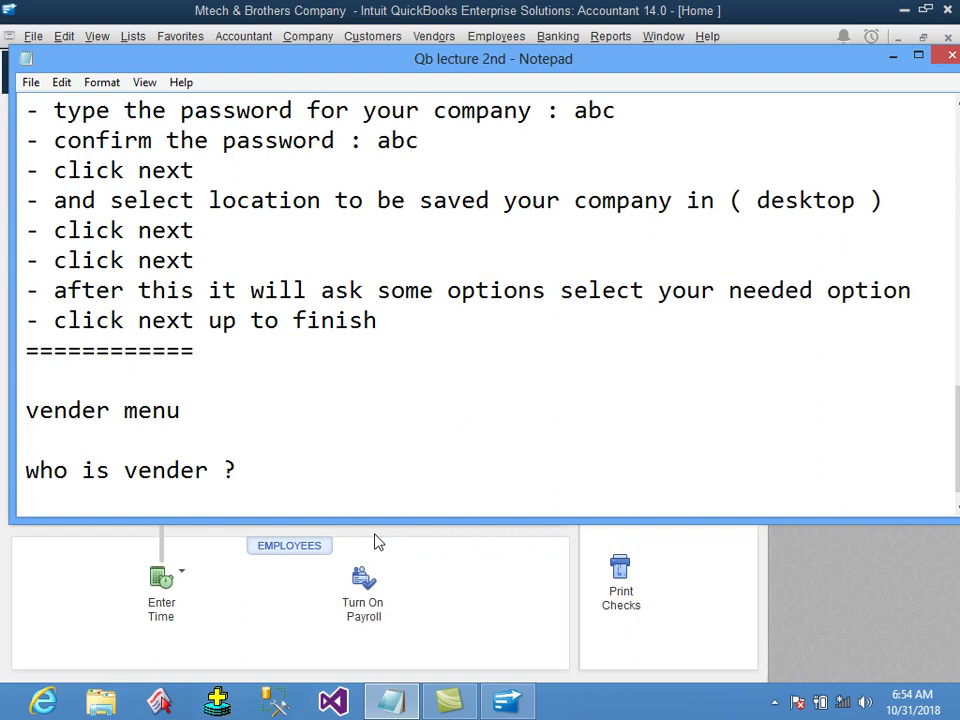
pyautogui.write('vender')
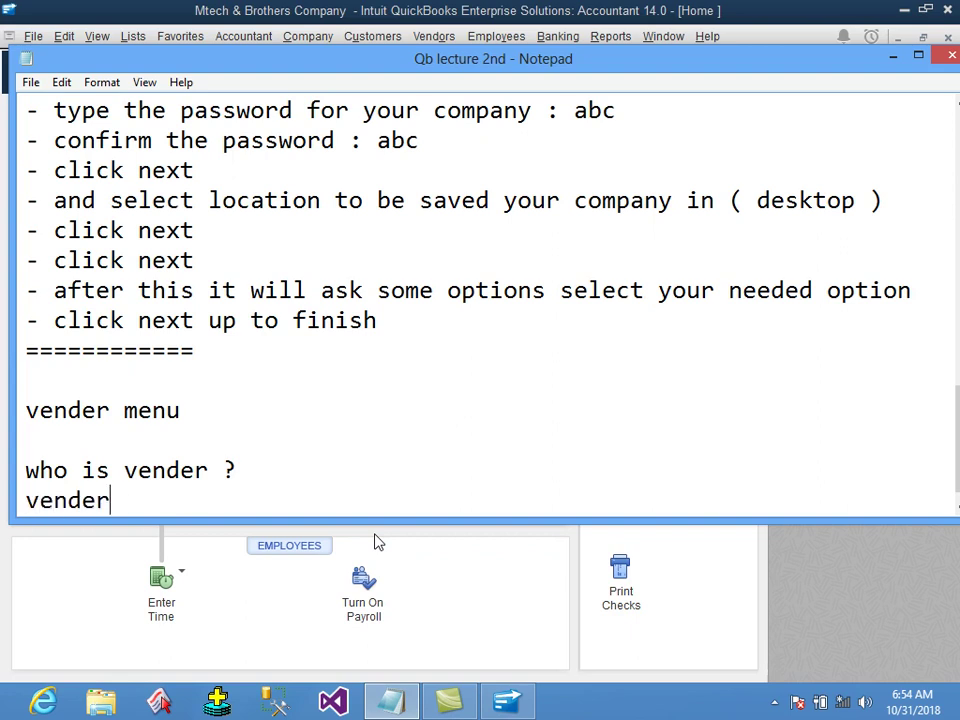
pyautogui.write(' is that person from which we p')
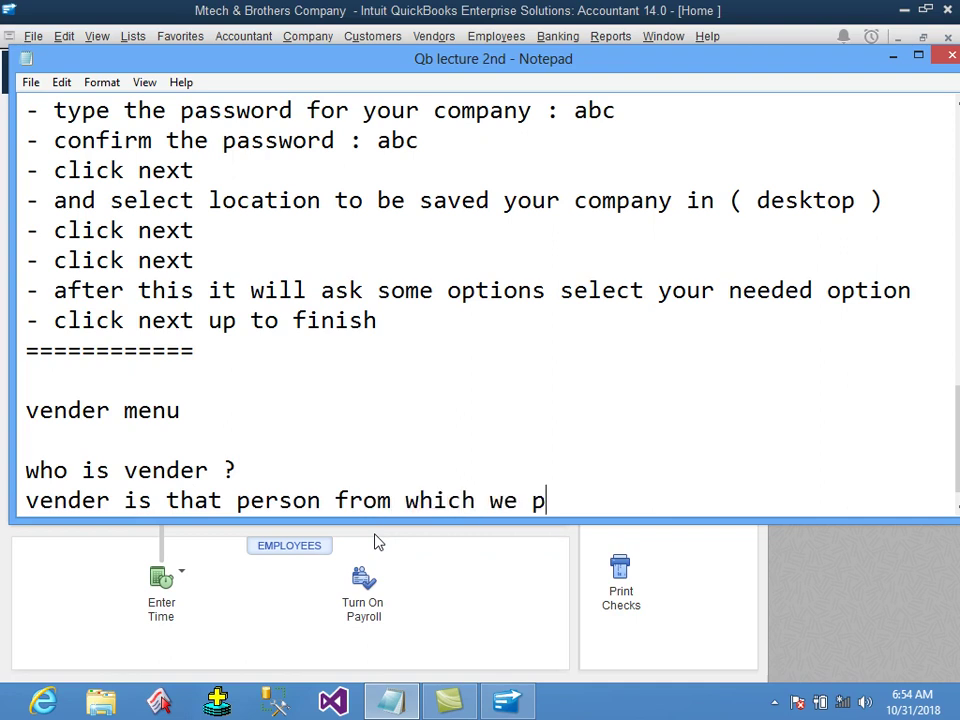
pyautogui.write('urchase the it')
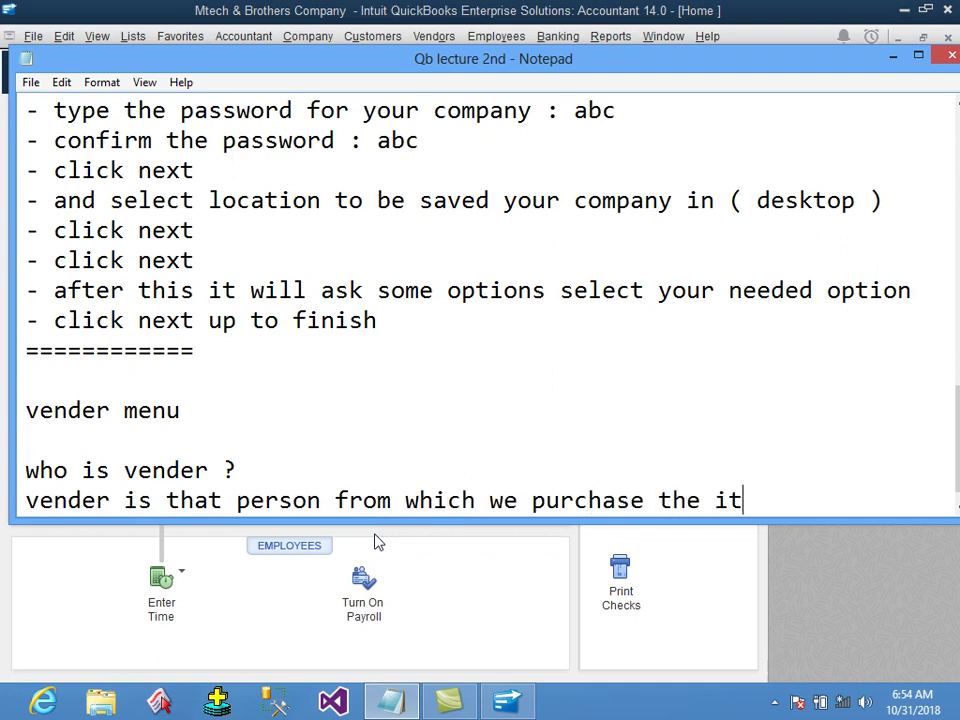
pyautogui.write('ems is called')
pyautogui.press('Return')
pyautogui.write('vendor')
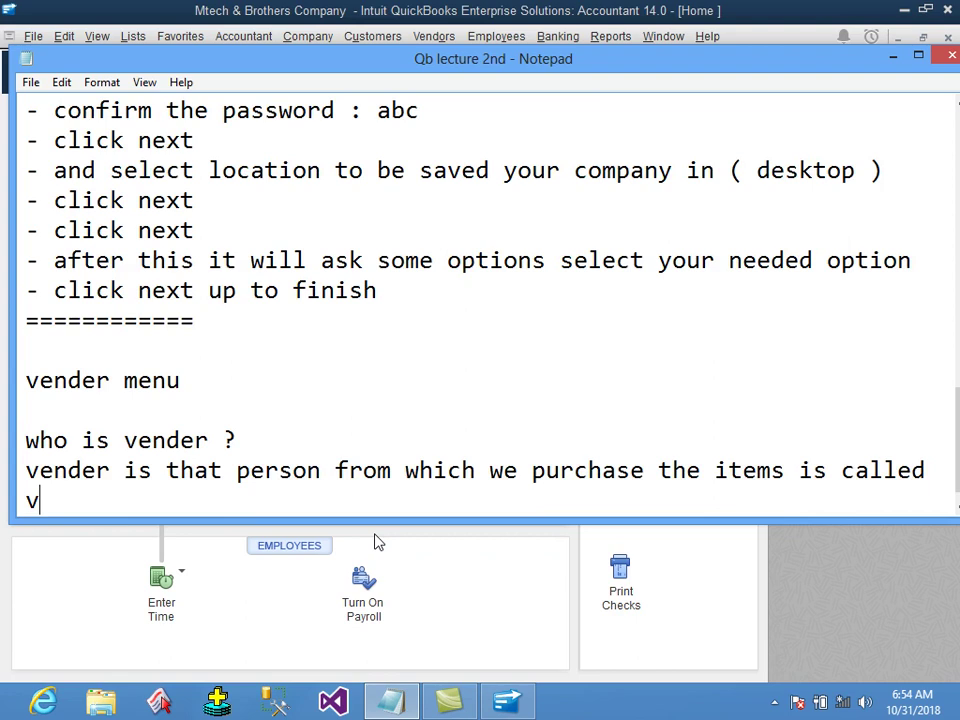
pyautogui.write(' .')
# Add 'How to add vender ?' steps: '- click vender menu', '- click vender center'.
pyautogui.press('Return')
pyautogui.press('Return')
pyautogui.write('How')
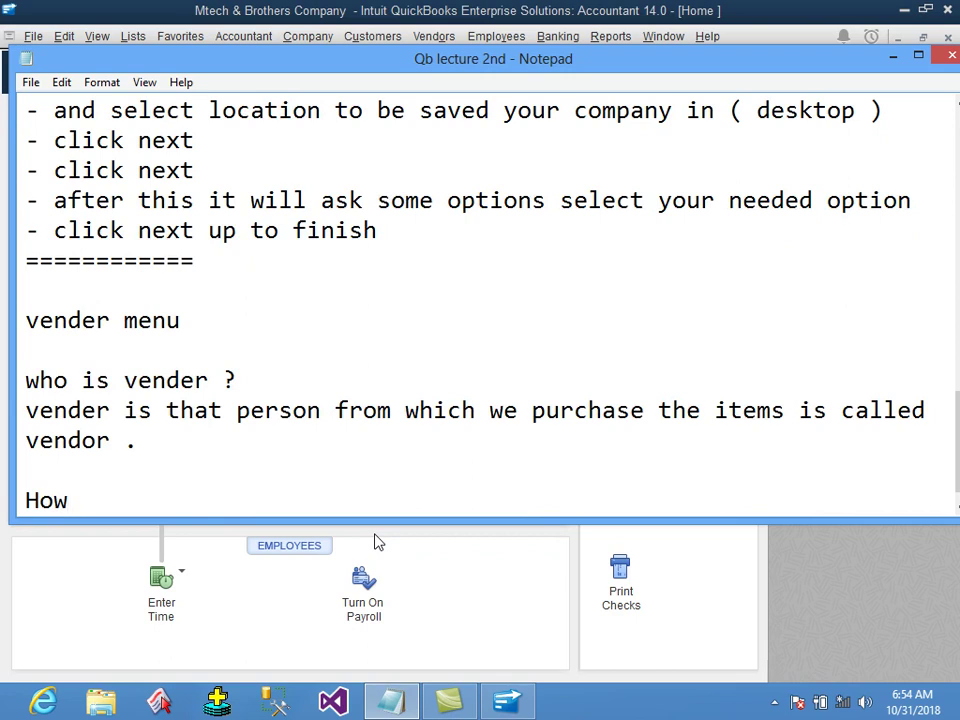
pyautogui.write('to add vender ?')
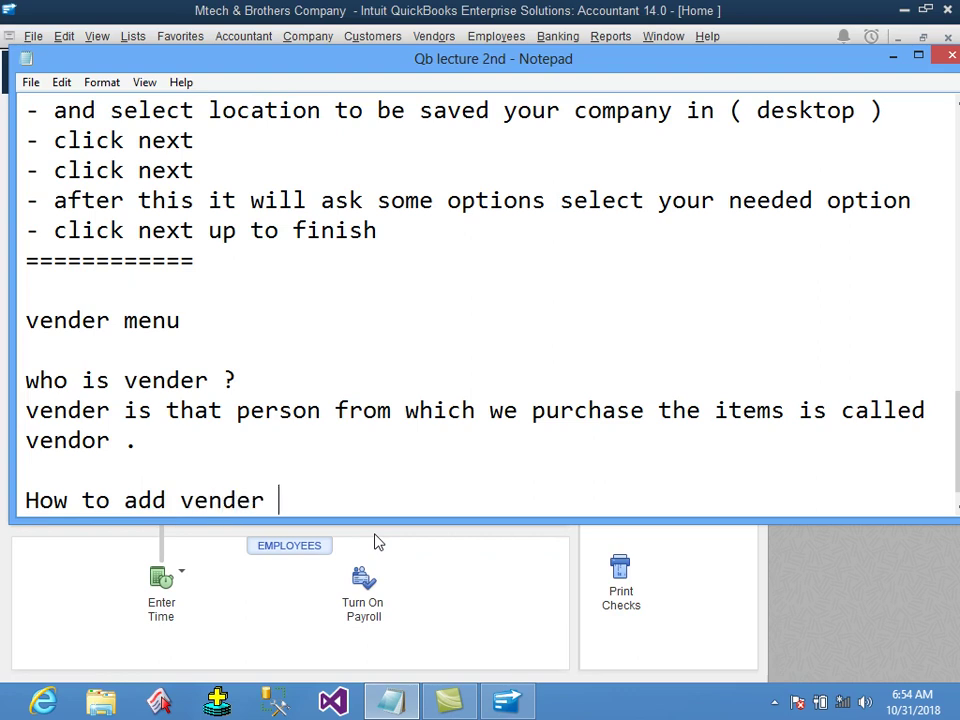
pyautogui.press('Return')
pyautogui.write('steps')
pyautogui.press('Return')
pyautogui.write('- click vender menu')
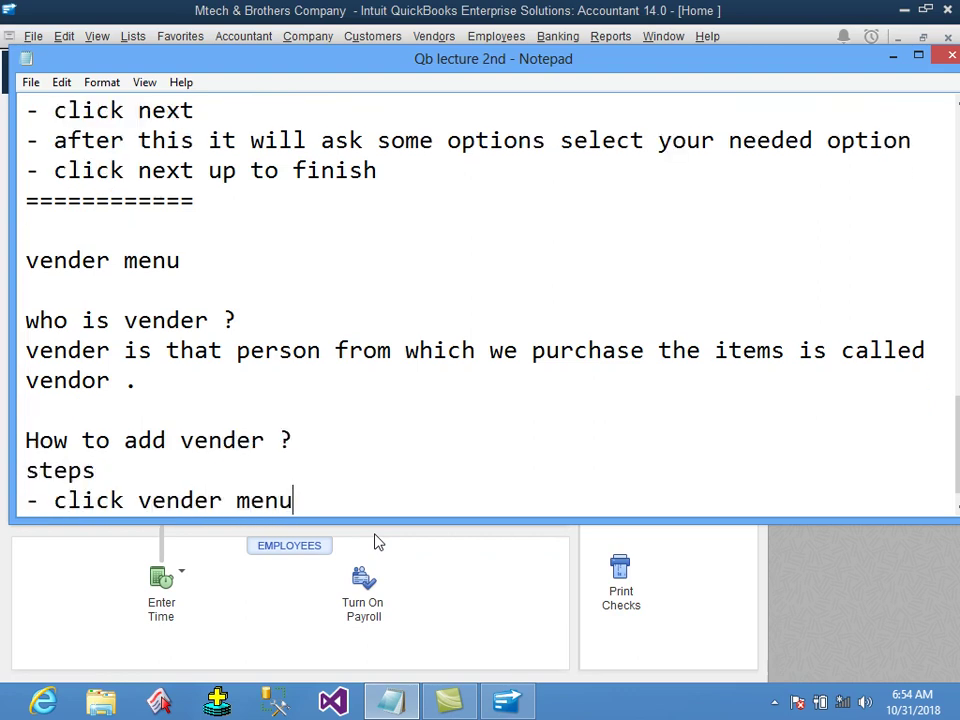
pyautogui.press('Return')
pyautogui.write('- click vern')
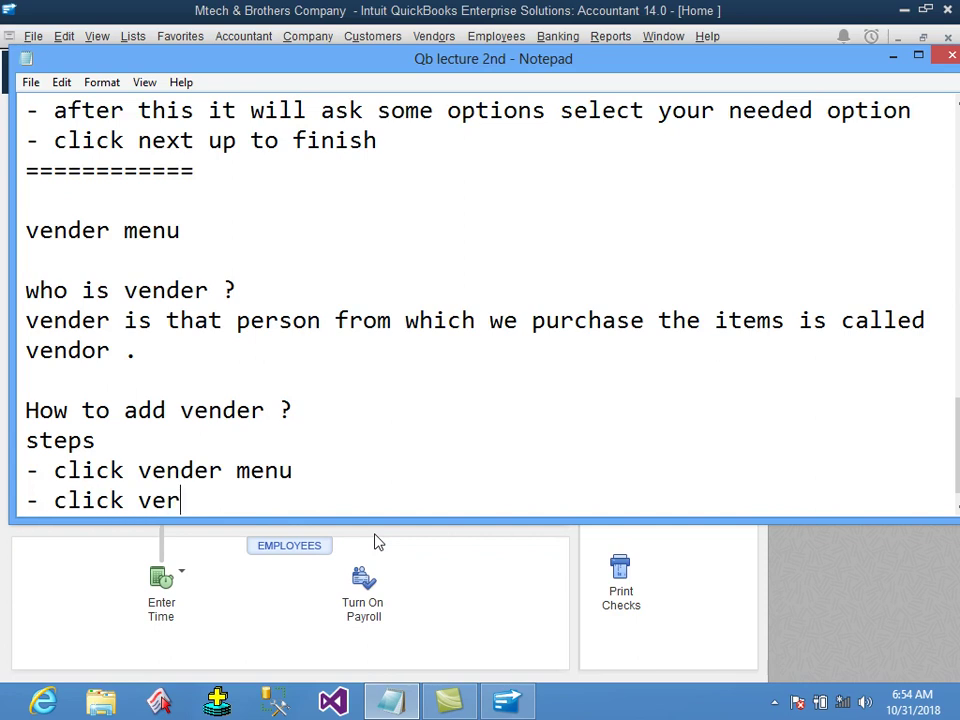
pyautogui.press('BackSpace')
pyautogui.press('BackSpace')
pyautogui.write('nder center')
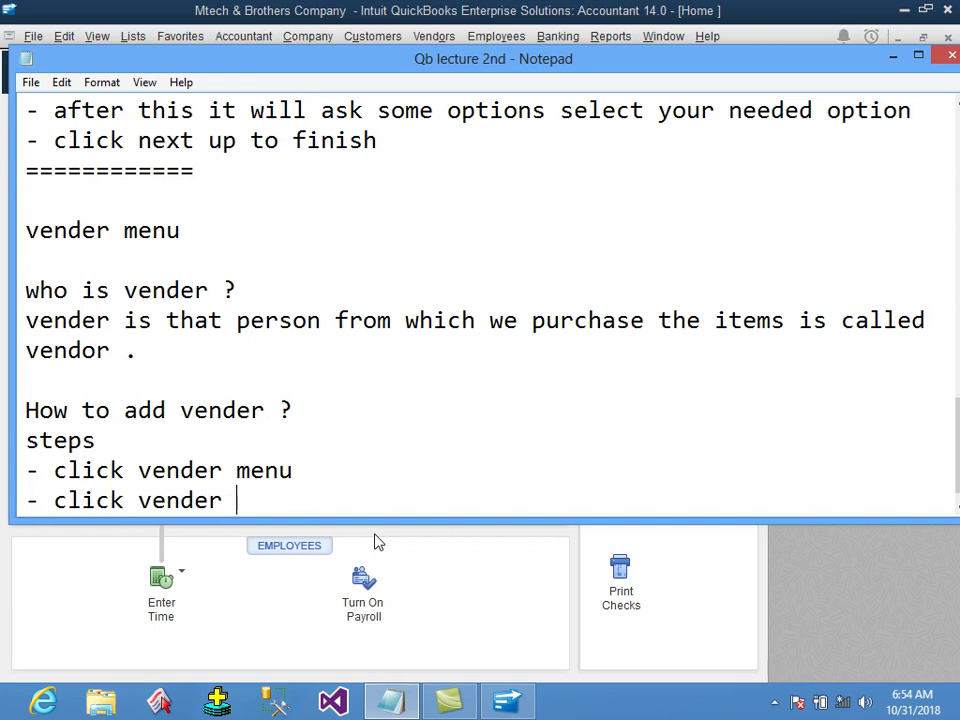
pyautogui.press('Return')
pyautogui.write('-')
pyautogui.click(297, 8)
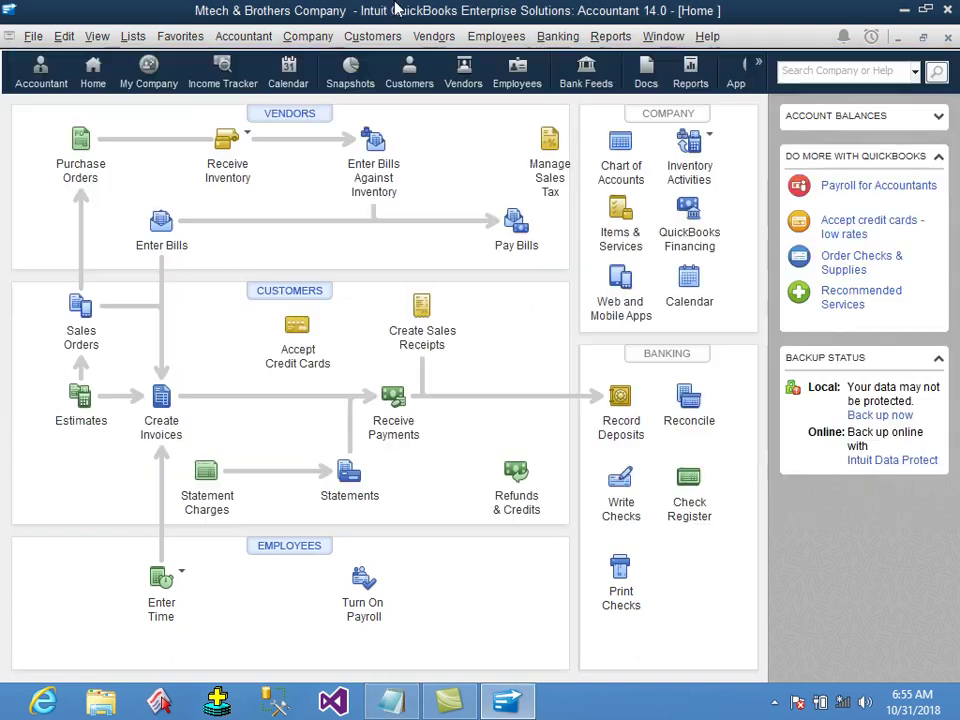
# Open the Vendor Center from the Vendors menu and bring the Notepad notes back to the front.
pyautogui.click(430, 45)
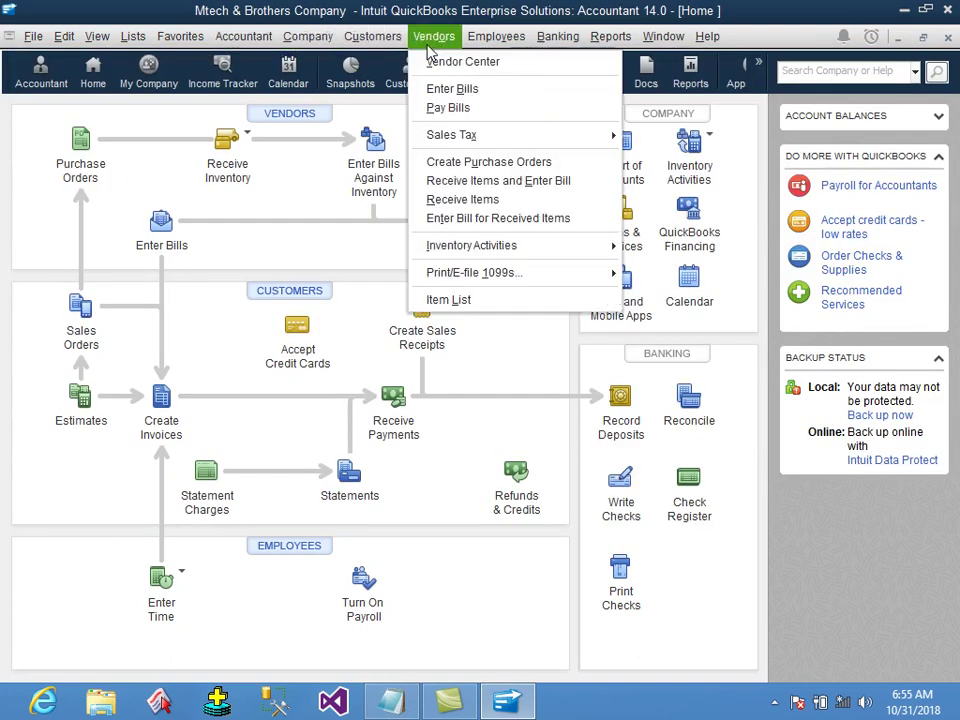
pyautogui.click(482, 75)
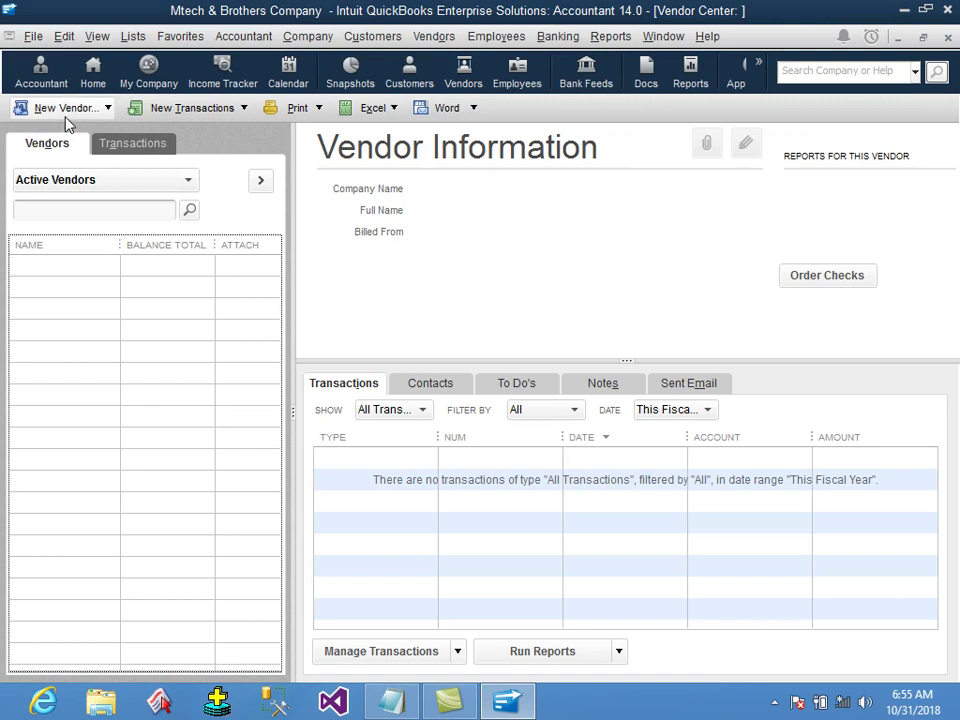
pyautogui.click(400, 706)
# Add 'click new vender', '- enter your vender information' and a click-ok line to the notes, with a separator.
pyautogui.write('cilck new')
pyautogui.press('BackSpace')
pyautogui.press('BackSpace')
pyautogui.press('BackSpace')
pyautogui.press('BackSpace')
pyautogui.press('BackSpace')
pyautogui.press('BackSpace')
pyautogui.press('BackSpace')
pyautogui.press('BackSpace')
pyautogui.press('BackSpace')
pyautogui.write('lick new vender')
pyautogui.press('Return')
pyautogui.write('- ')
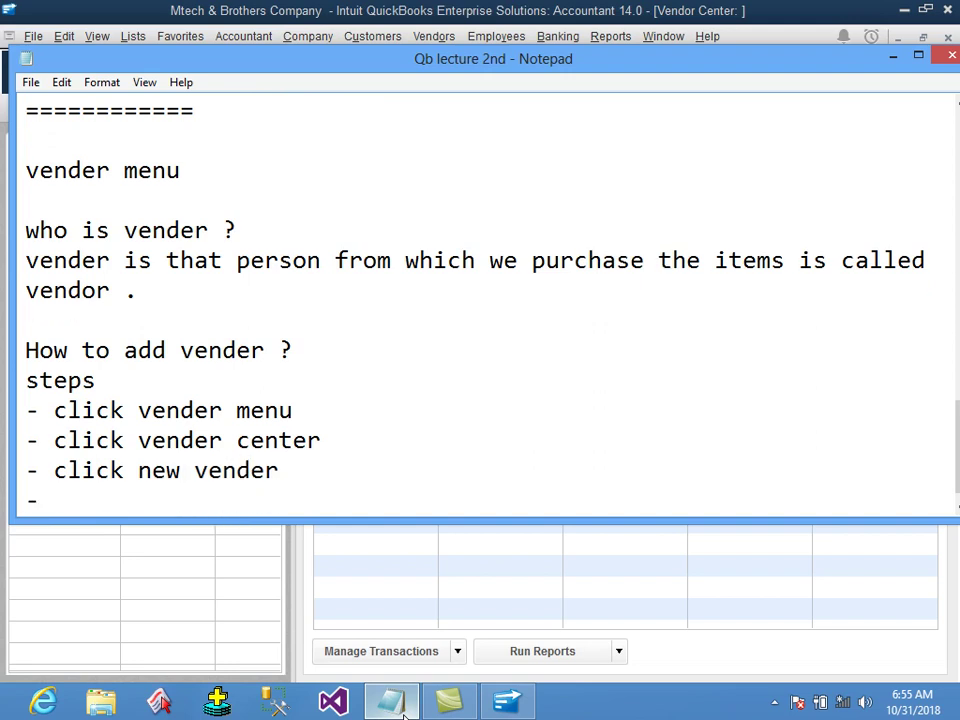
pyautogui.write('enter your vender')
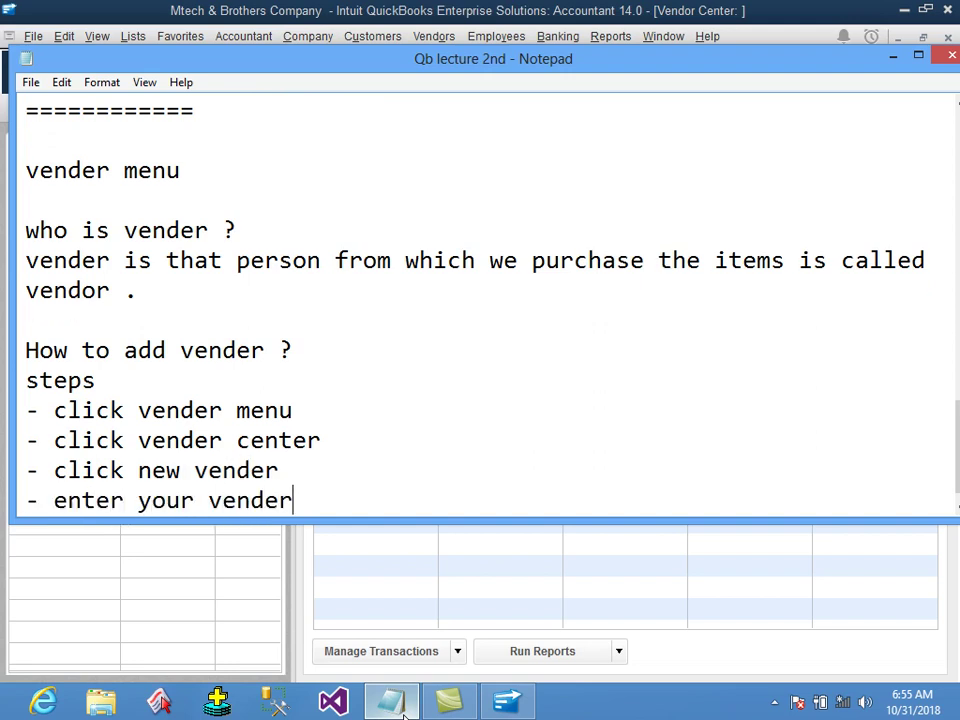
pyautogui.write(' information')
pyautogui.press('Return')
pyautogui.write('- cuick ok')
pyautogui.press('Return')
pyautogui.write('==============================')
# Fix the 'click ok' line, add '- your vender will be added' and a separator, then return to QuickBooks.
pyautogui.press('Up')
pyautogui.press('BackSpace')
pyautogui.press('BackSpace')
pyautogui.press('BackSpace')
pyautogui.press('BackSpace')
pyautogui.press('BackSpace')
pyautogui.press('BackSpace')
pyautogui.press('BackSpace')
pyautogui.press('BackSpace')
pyautogui.press('BackSpace')
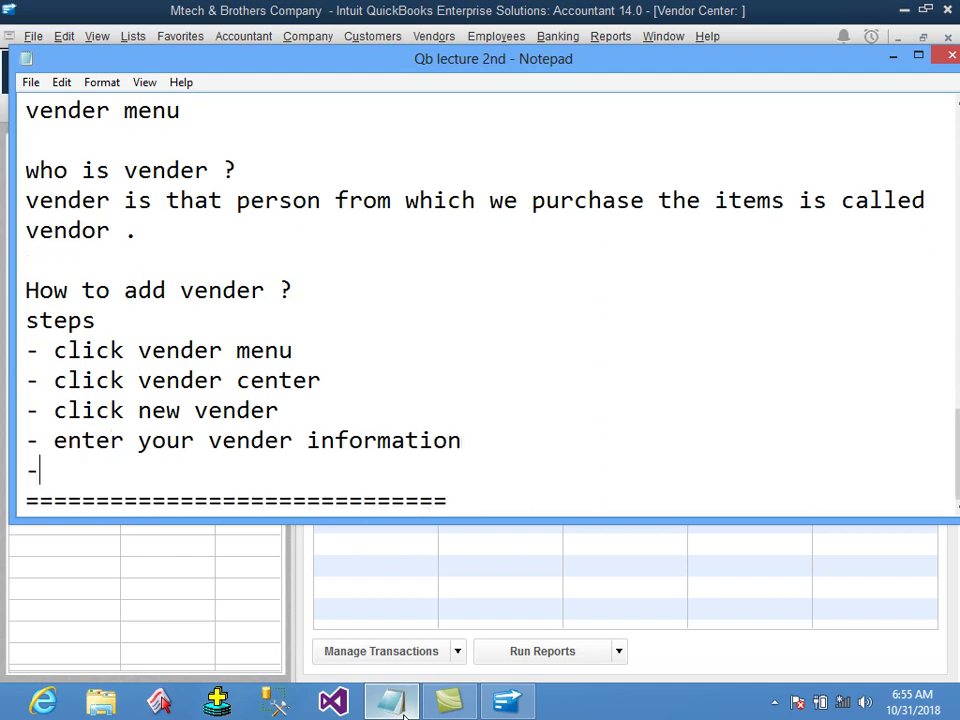
pyautogui.write('clic k o')
pyautogui.press('BackSpace')
pyautogui.press('BackSpace')
pyautogui.press('BackSpace')
pyautogui.press('BackSpace')
pyautogui.write('k ok')
pyautogui.press('Return')
pyautogui.write('- your bven')
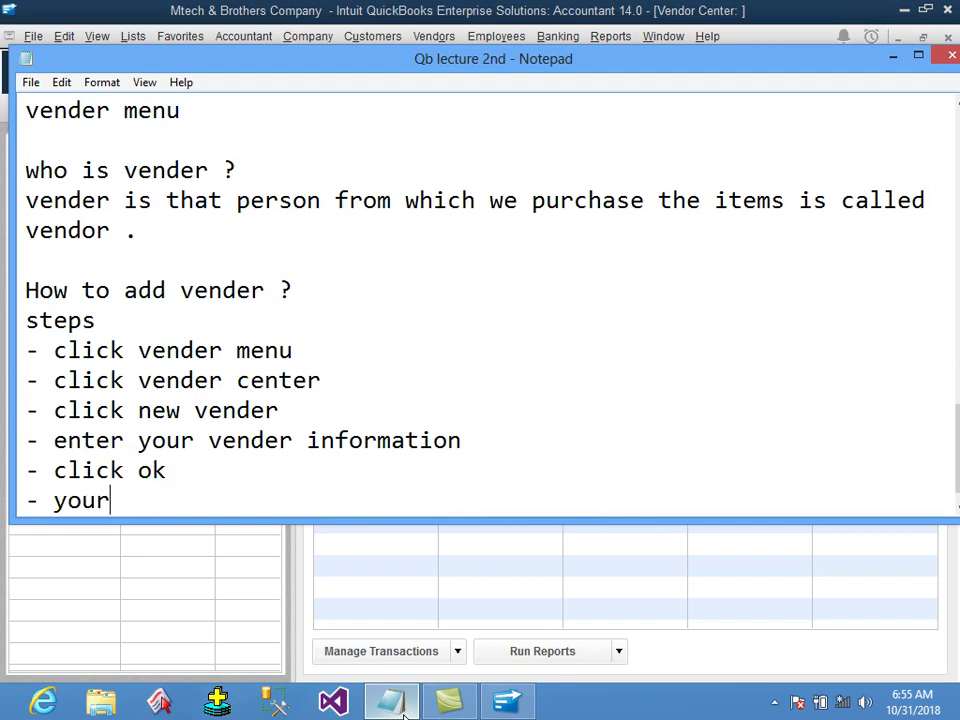
pyautogui.press('BackSpace')
pyautogui.press('BackSpace')
pyautogui.press('BackSpace')
pyautogui.press('BackSpace')
pyautogui.write('vender')
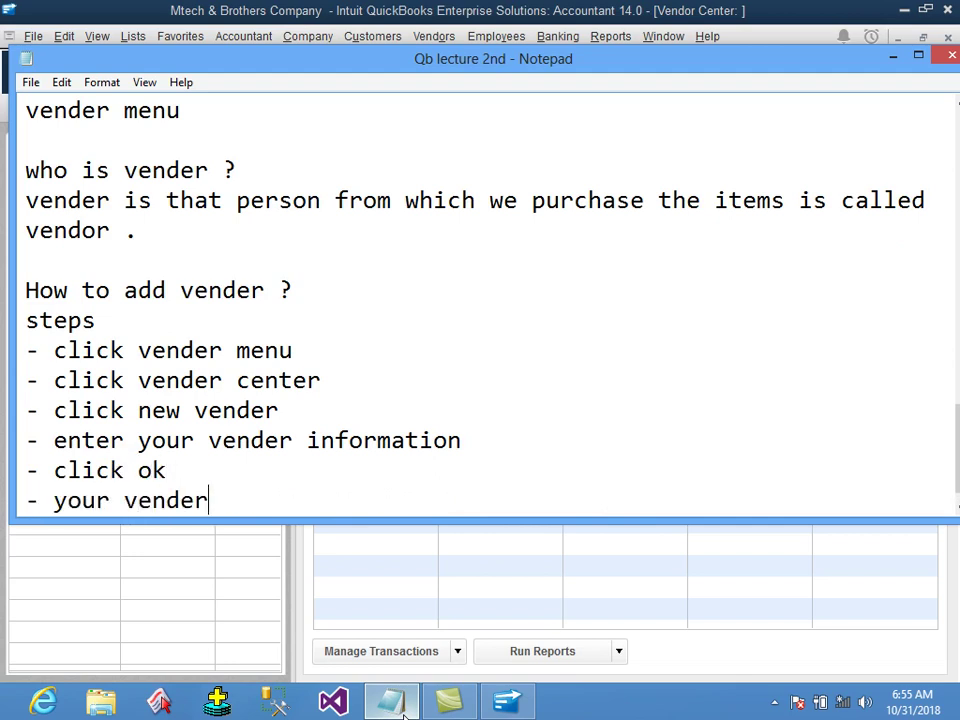
pyautogui.write(' will be added')
pyautogui.press('Return')
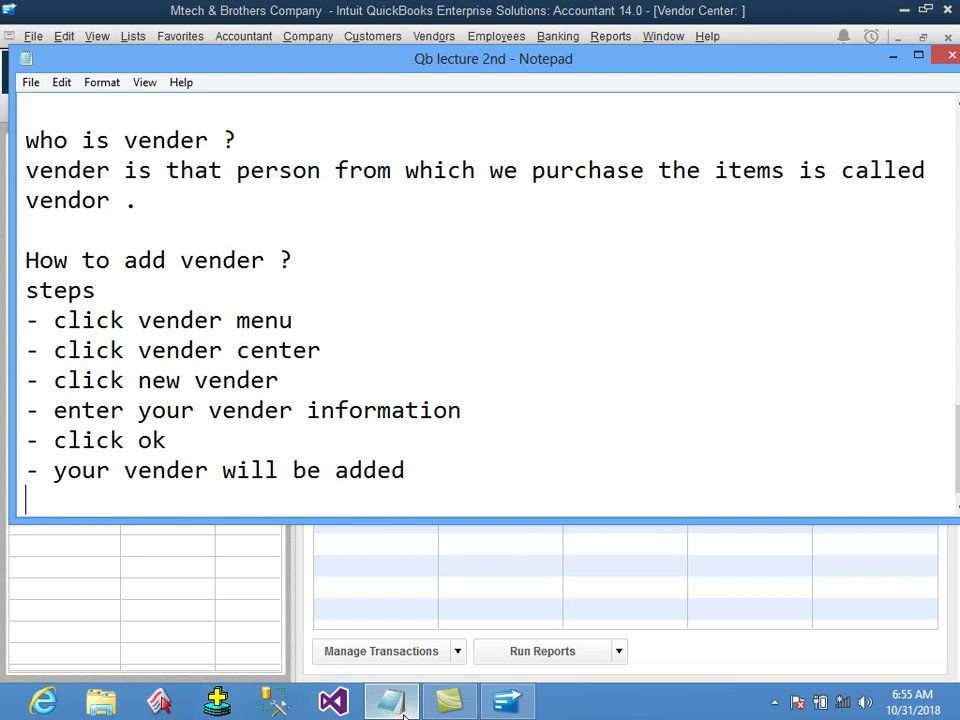
pyautogui.write('=======')
pyautogui.press('Return')
pyautogui.click(740, 10)
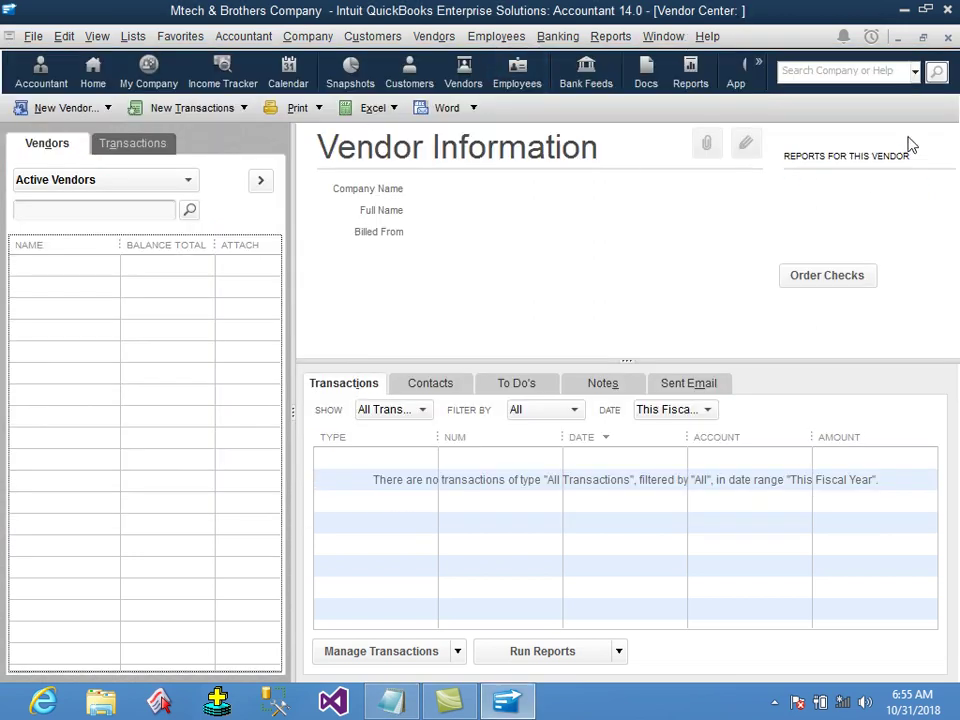
# Reopen the Vendor Center and start a new vendor with the vendor's name and company 'monster company'.
pyautogui.click(948, 37)
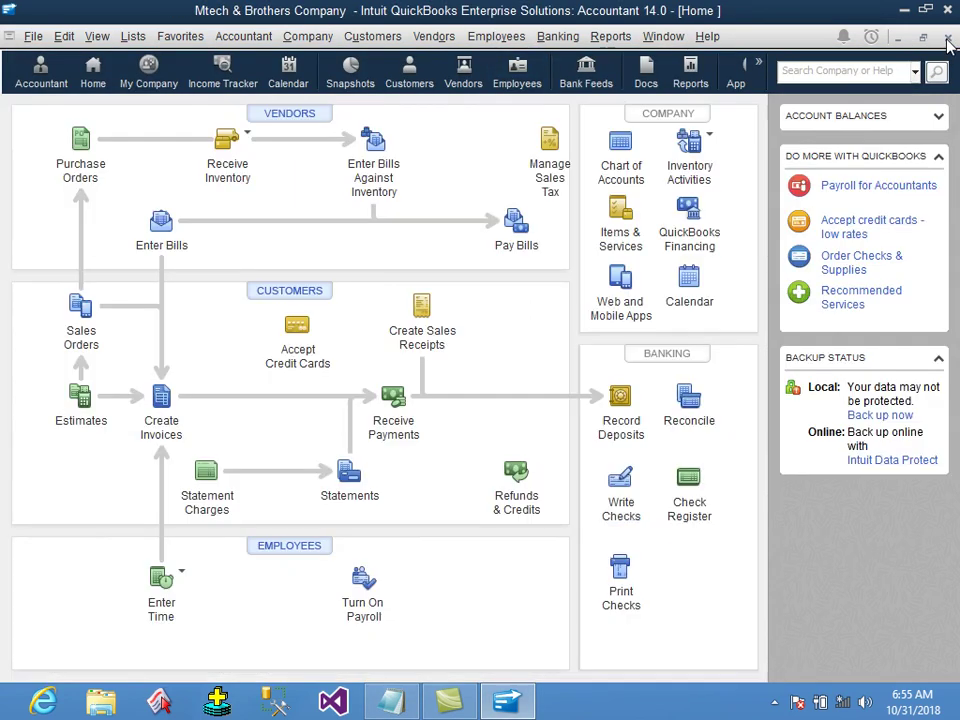
pyautogui.click(432, 40)
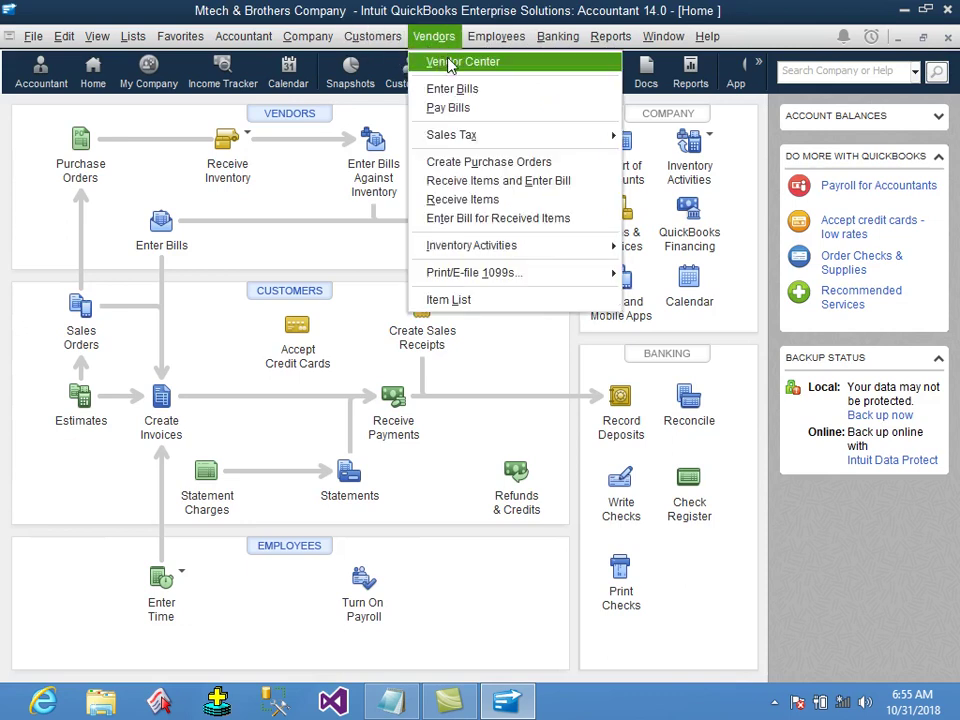
pyautogui.click(449, 63)
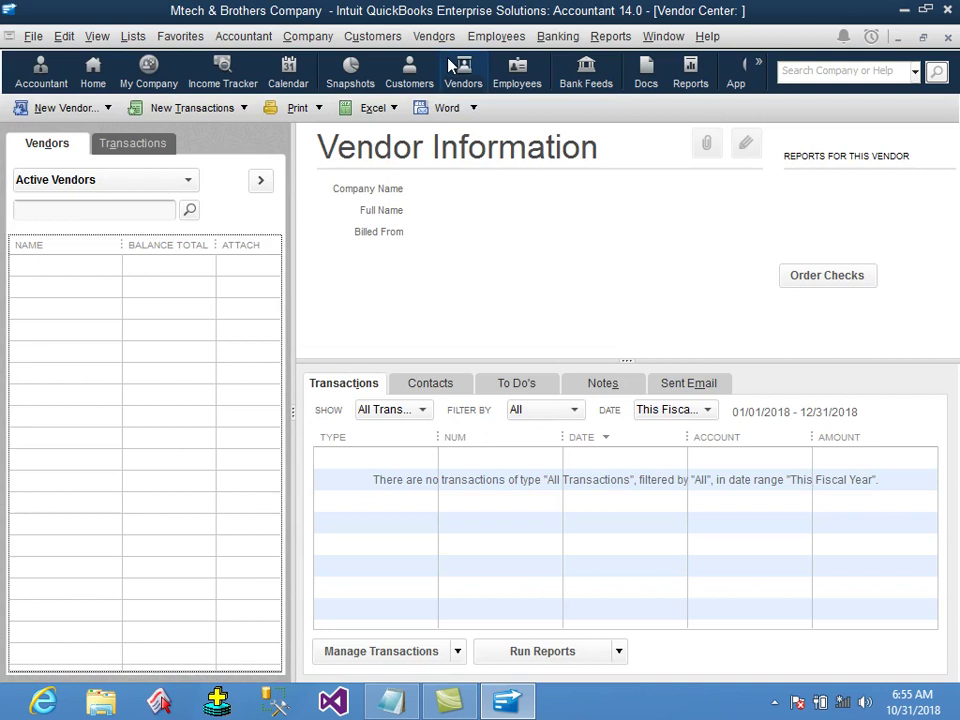
pyautogui.click(68, 108)
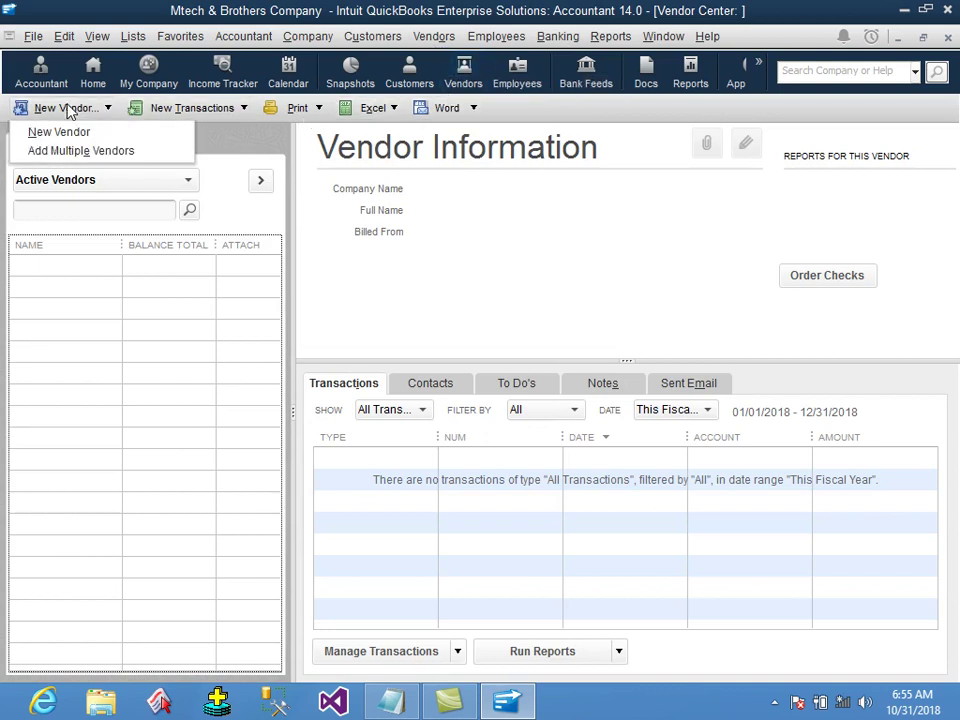
pyautogui.click(81, 134)
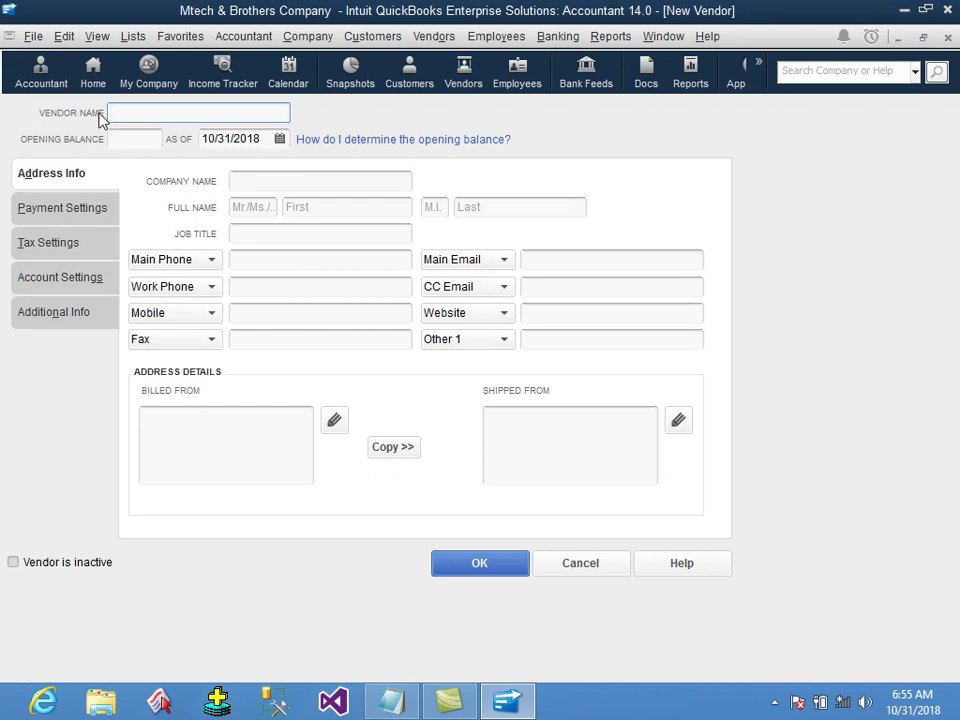
pyautogui.click(134, 139)
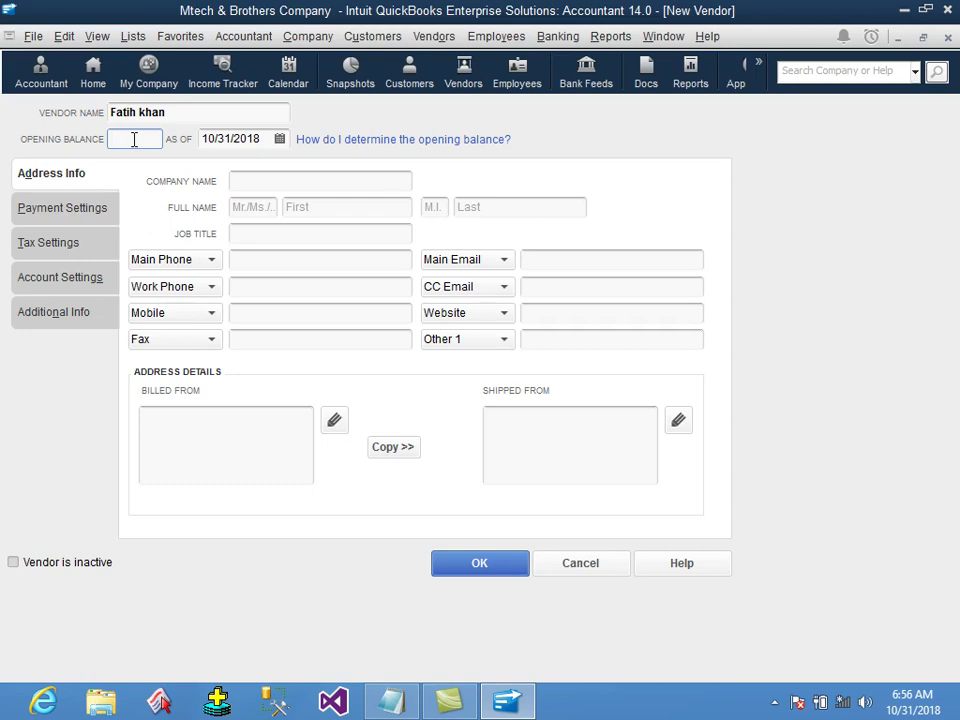
pyautogui.press('Tab')
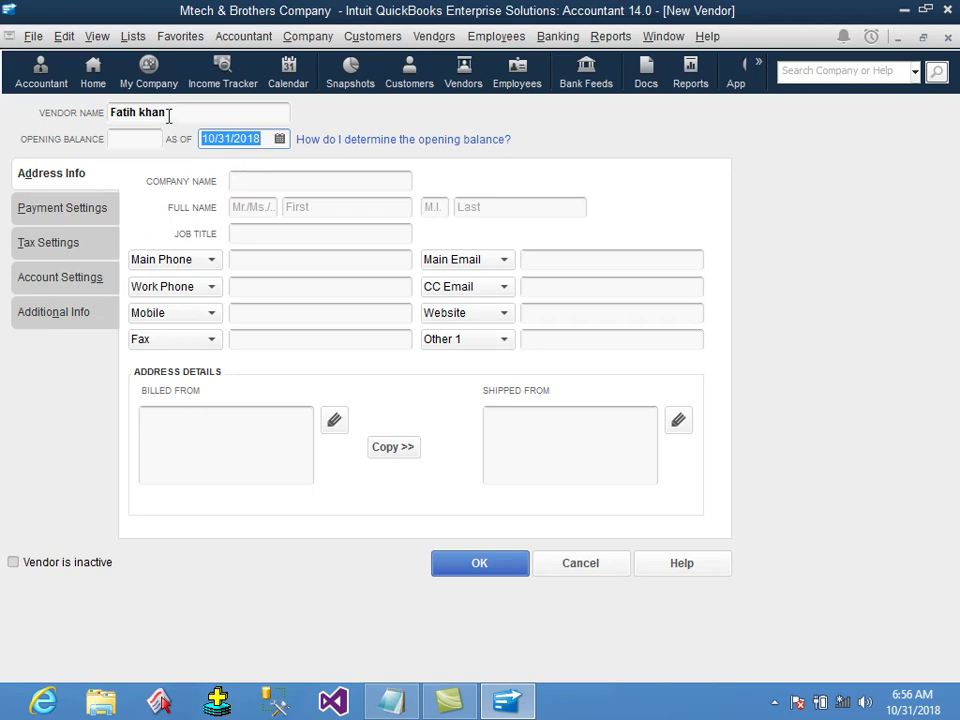
pyautogui.click(245, 182)
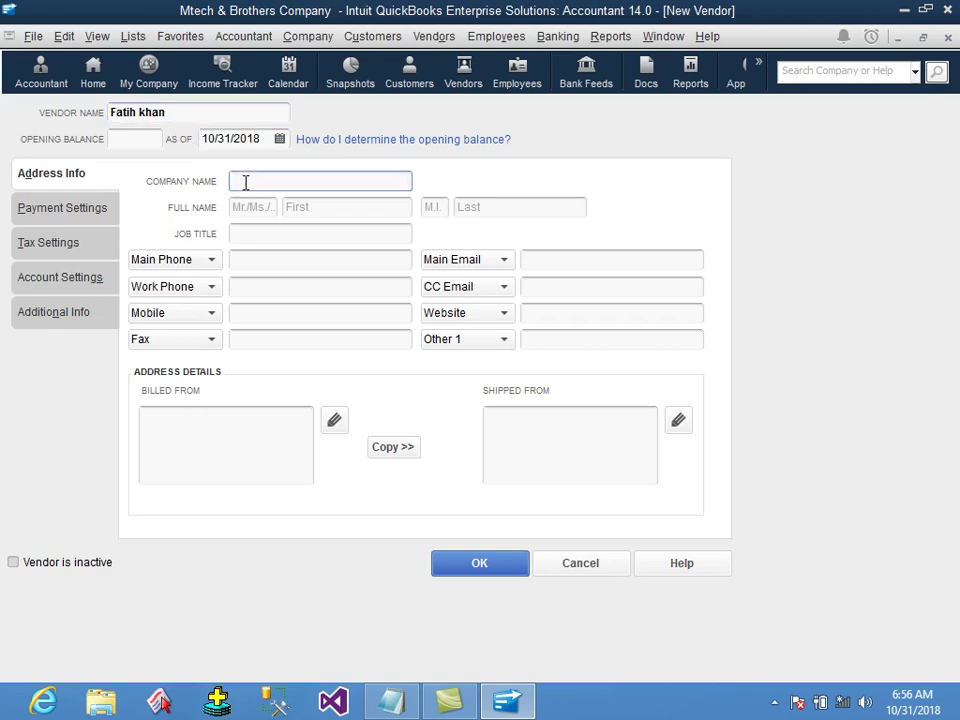
pyautogui.write('monster company')
# Fill in the vendor's main phone, work phone, mobile, fax and e-mail, and save the vendor.
pyautogui.click(259, 263)
pyautogui.write('34534543')
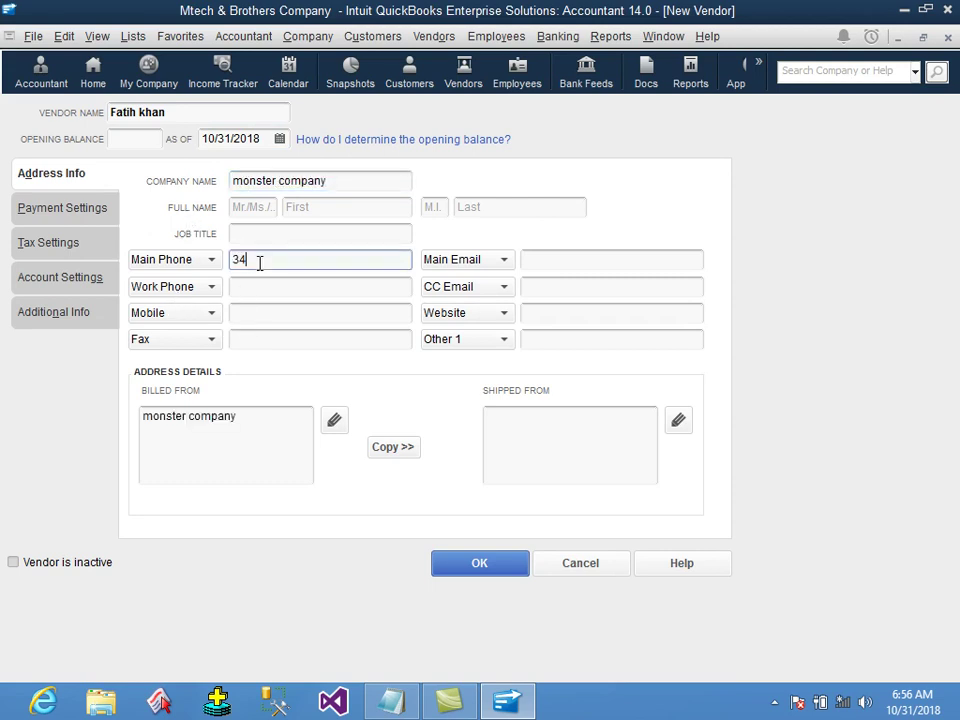
pyautogui.click(269, 286)
pyautogui.write('345435345')
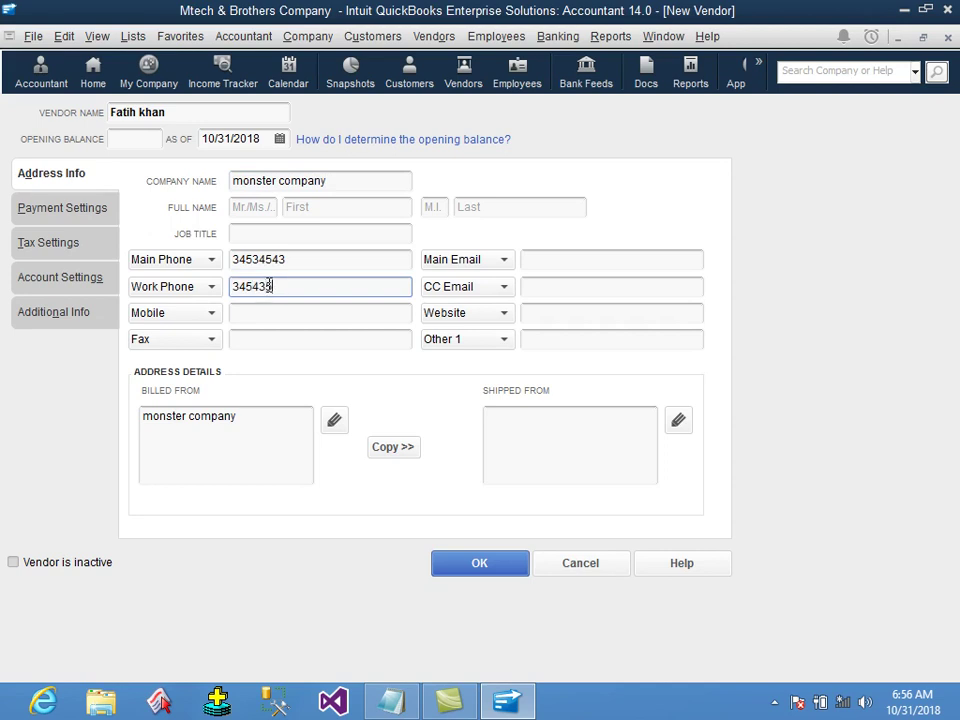
pyautogui.click(280, 316)
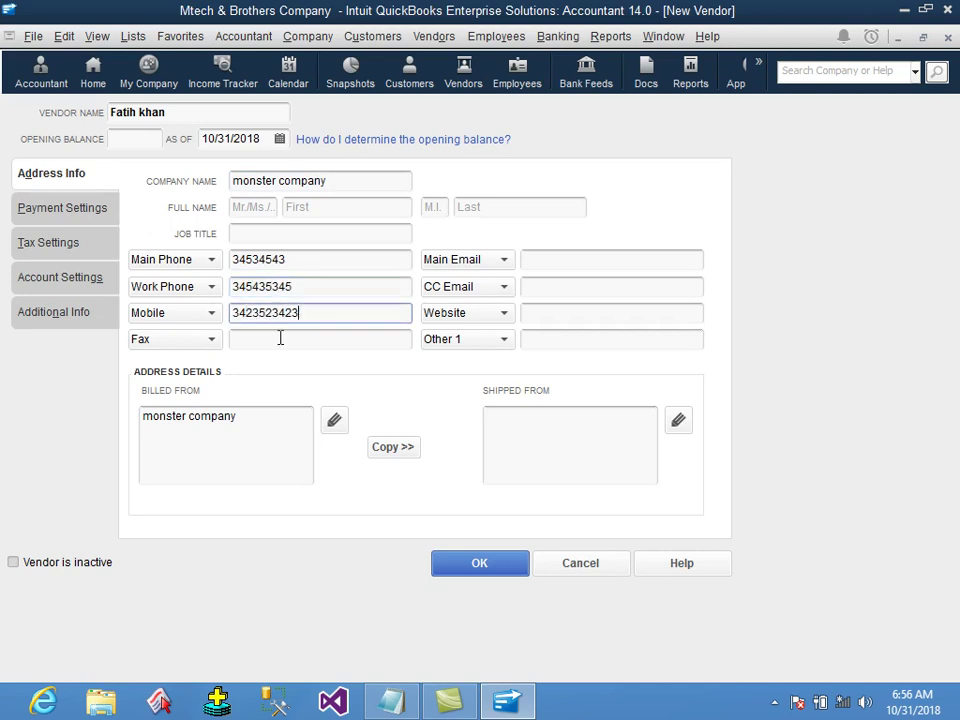
pyautogui.click(279, 337)
pyautogui.write('345324')
pyautogui.click(568, 260)
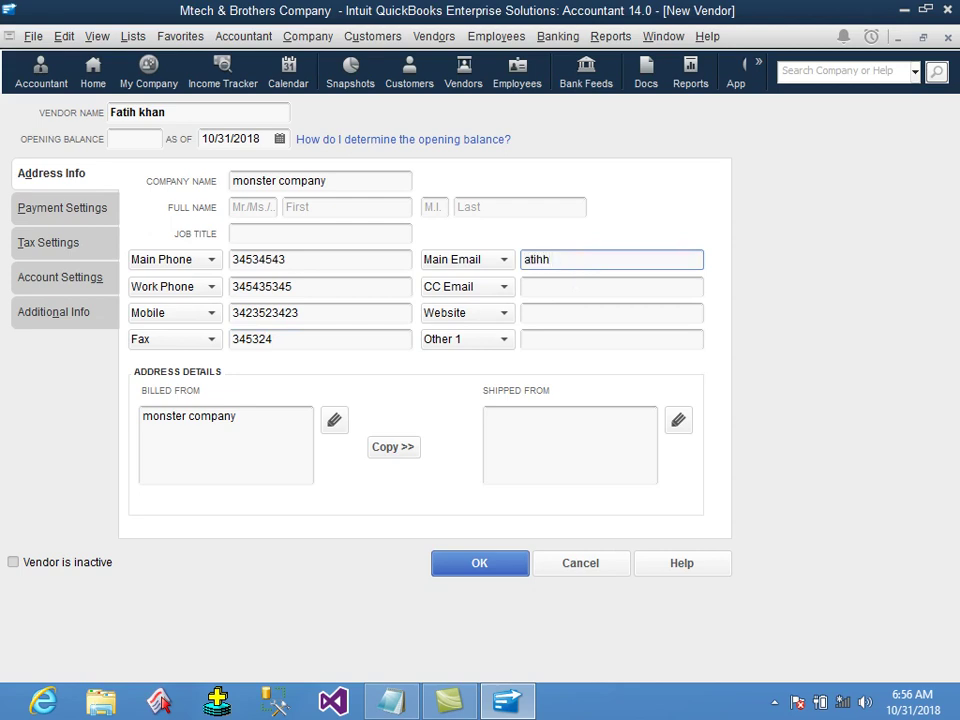
pyautogui.press('BackSpace')
pyautogui.press('BackSpace')
pyautogui.press('BackSpace')
pyautogui.click(499, 569)
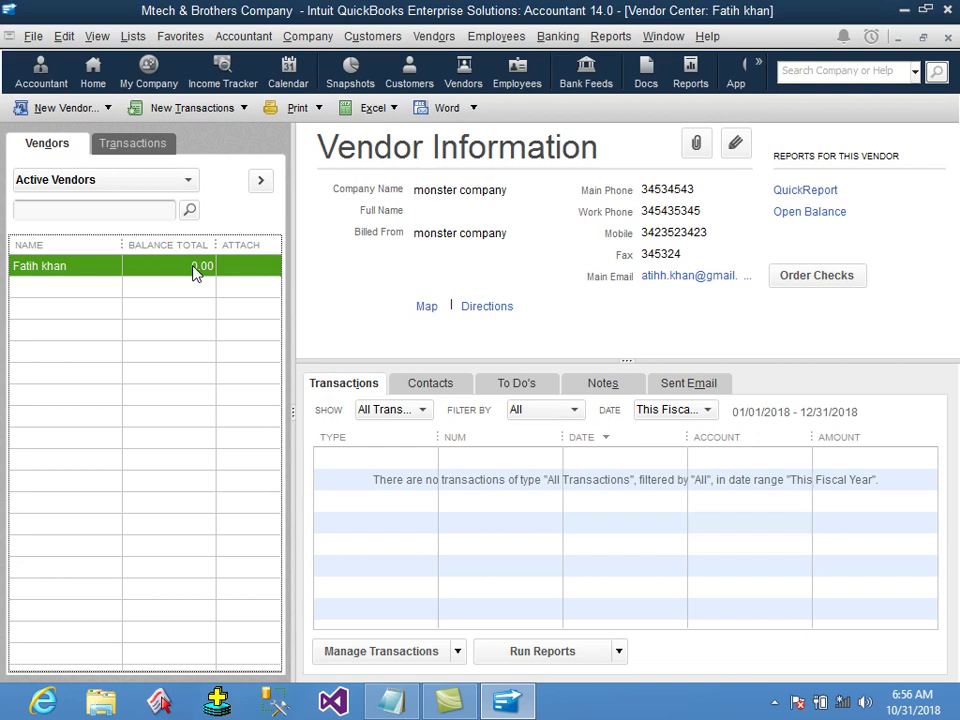
# Start a second new vendor with the vendor's name and company 'jensing company'.
pyautogui.click(79, 109)
pyautogui.click(88, 133)
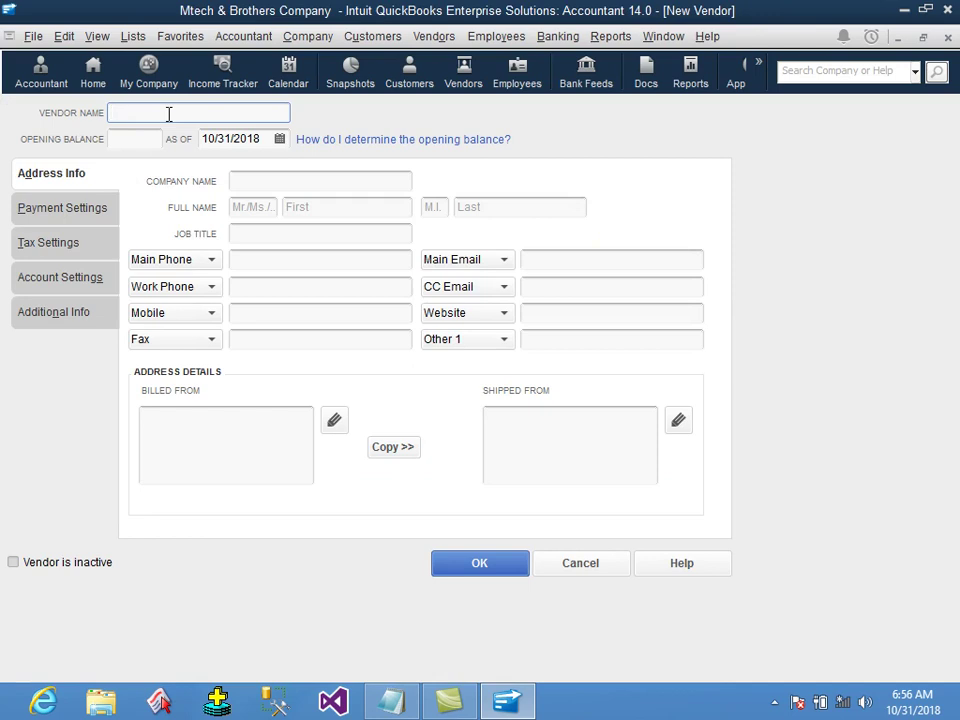
pyautogui.write('Hajio')
pyautogui.press('BackSpace')
pyautogui.press('BackSpace')
pyautogui.write('Mohammad')
pyautogui.press('Tab')
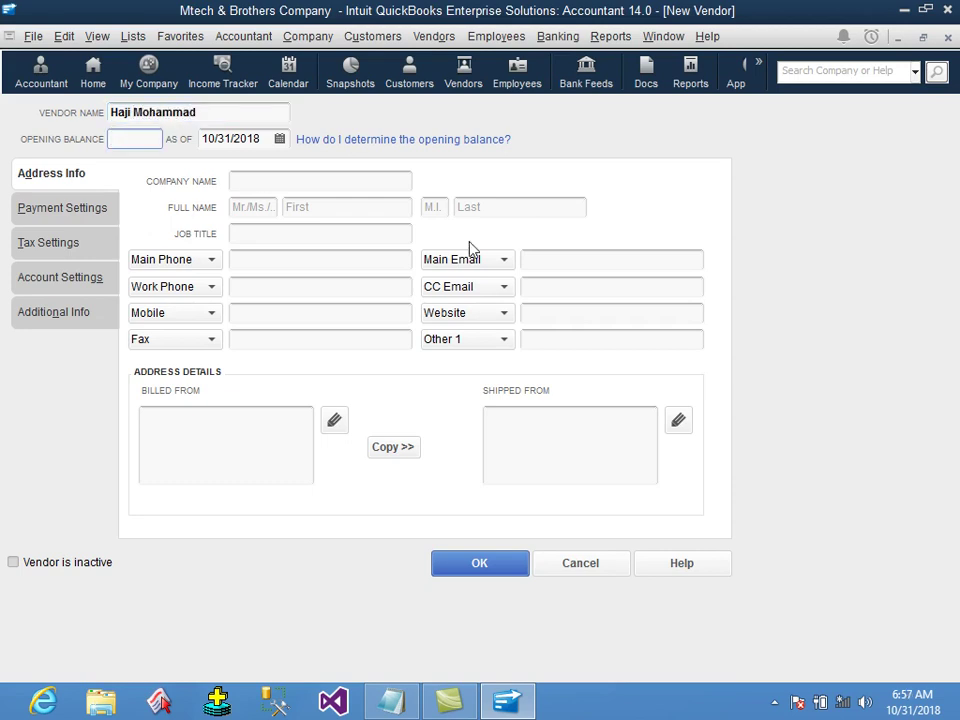
pyautogui.press('Tab')
pyautogui.click(284, 182)
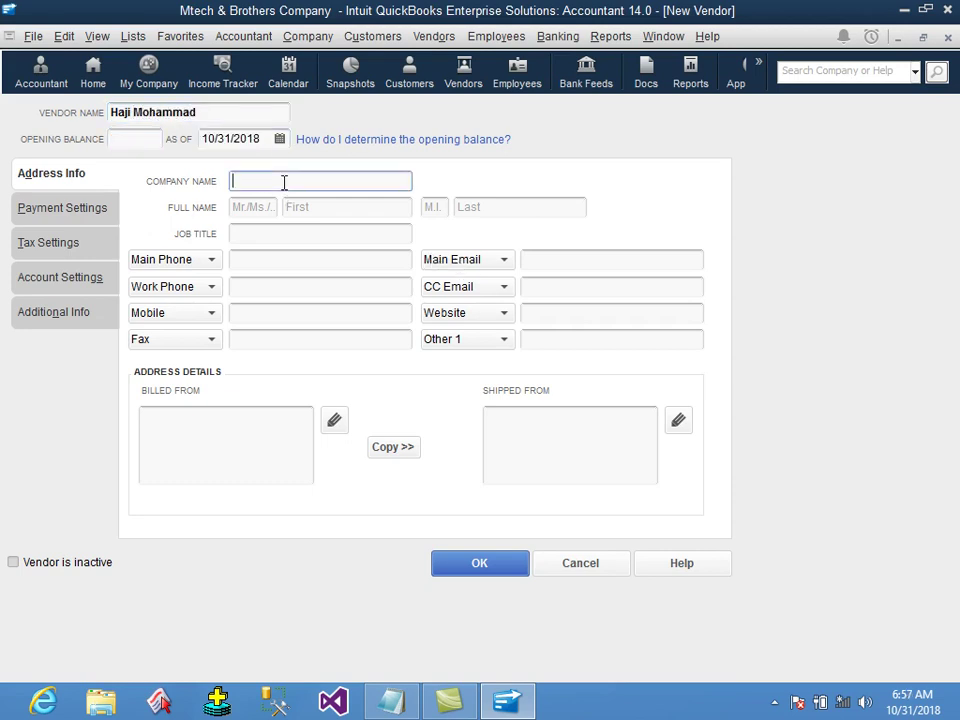
pyautogui.write('jensing company')
# Enter the second vendor's main phone, work phone, mobile, fax and e-mail, and save it.
pyautogui.click(291, 264)
pyautogui.write('23423423')
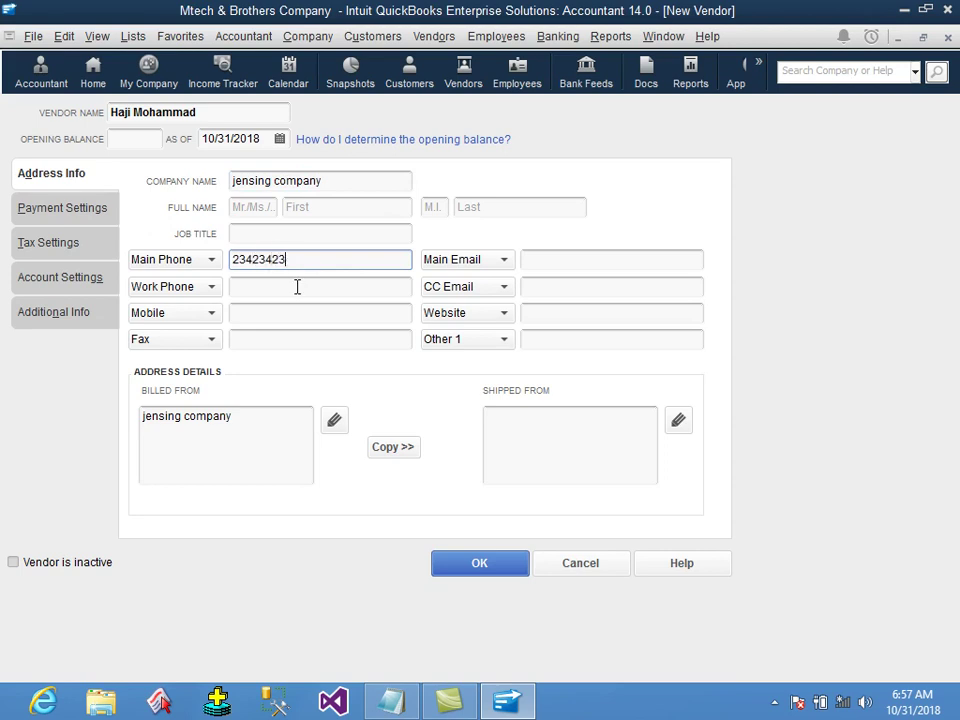
pyautogui.write('432')
pyautogui.press('Tab')
pyautogui.press('Tab')
pyautogui.click(297, 287)
pyautogui.write('234324')
pyautogui.press('Tab')
pyautogui.click(291, 315)
pyautogui.write('23432')
pyautogui.press('Tab')
pyautogui.click(293, 342)
pyautogui.write('23432')
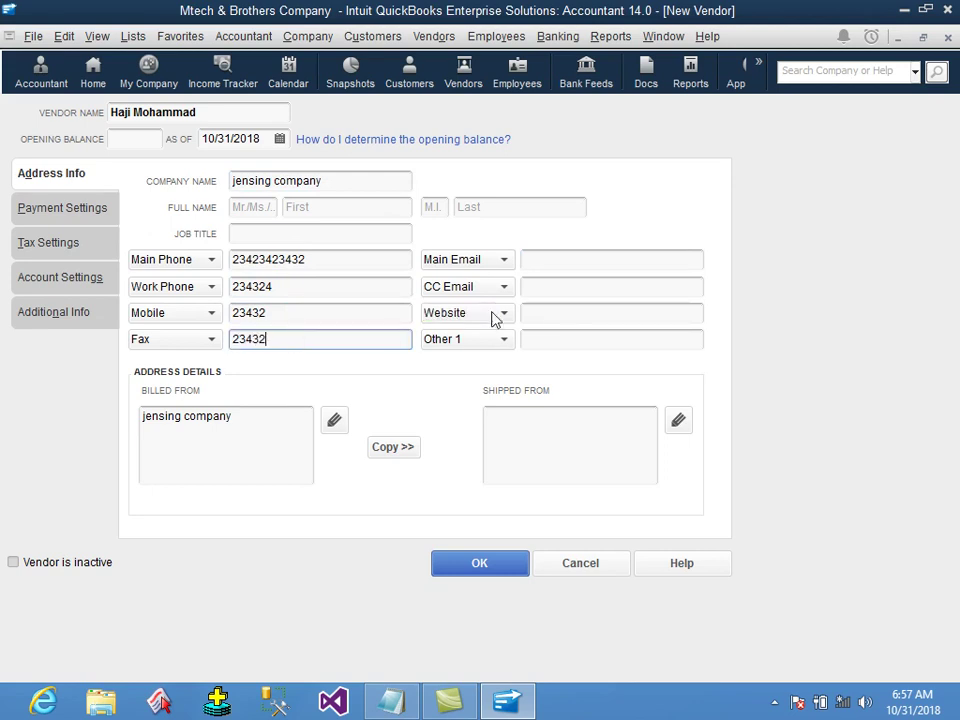
pyautogui.click(545, 260)
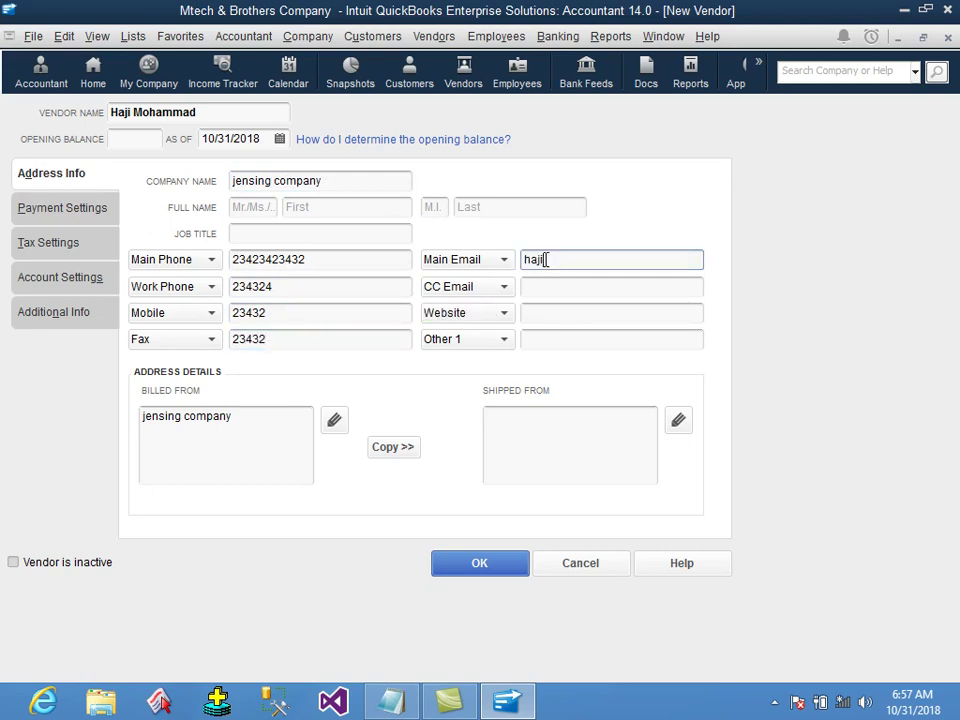
pyautogui.click(510, 568)
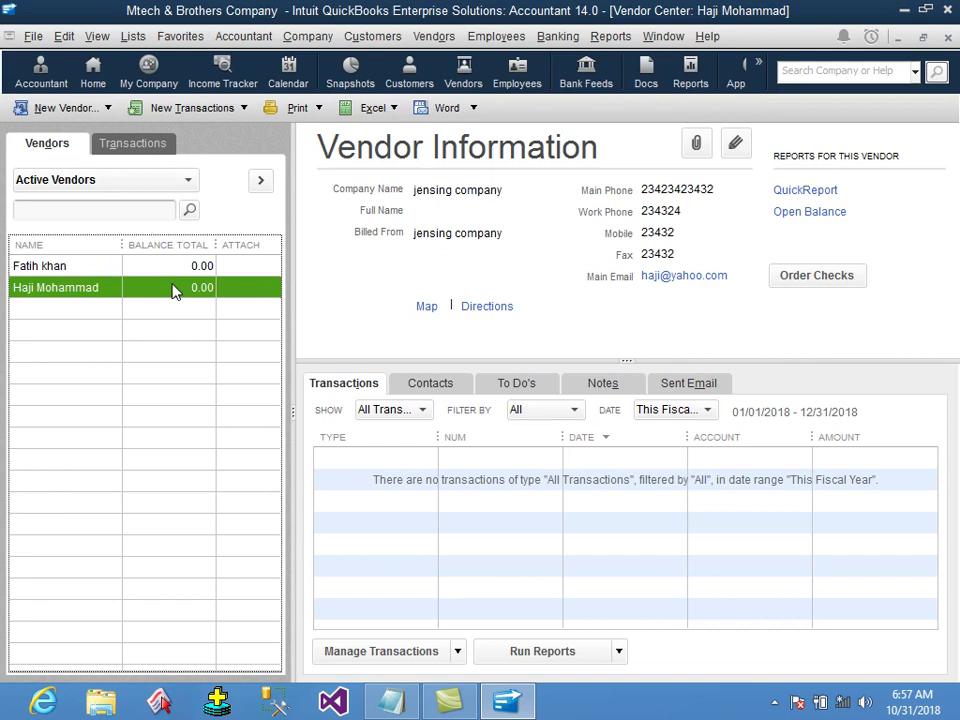
# Add a third vendor with a 500.00 opening balance and company name 'now bahara'.
pyautogui.click(84, 107)
pyautogui.click(84, 131)
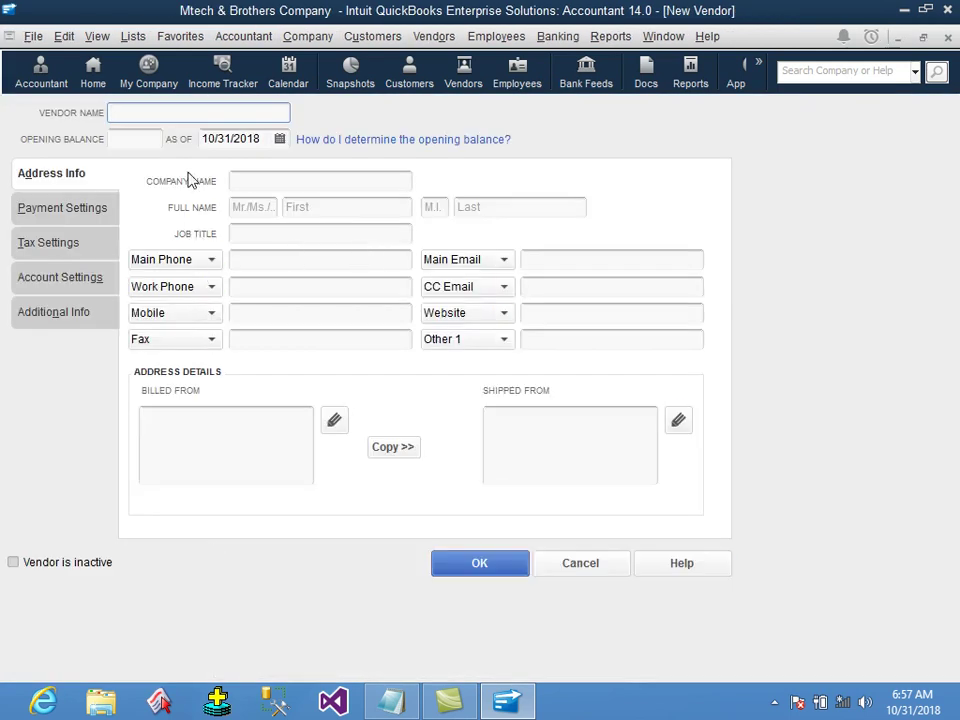
pyautogui.write('Muheebullah')
pyautogui.press('Tab')
pyautogui.write('500')
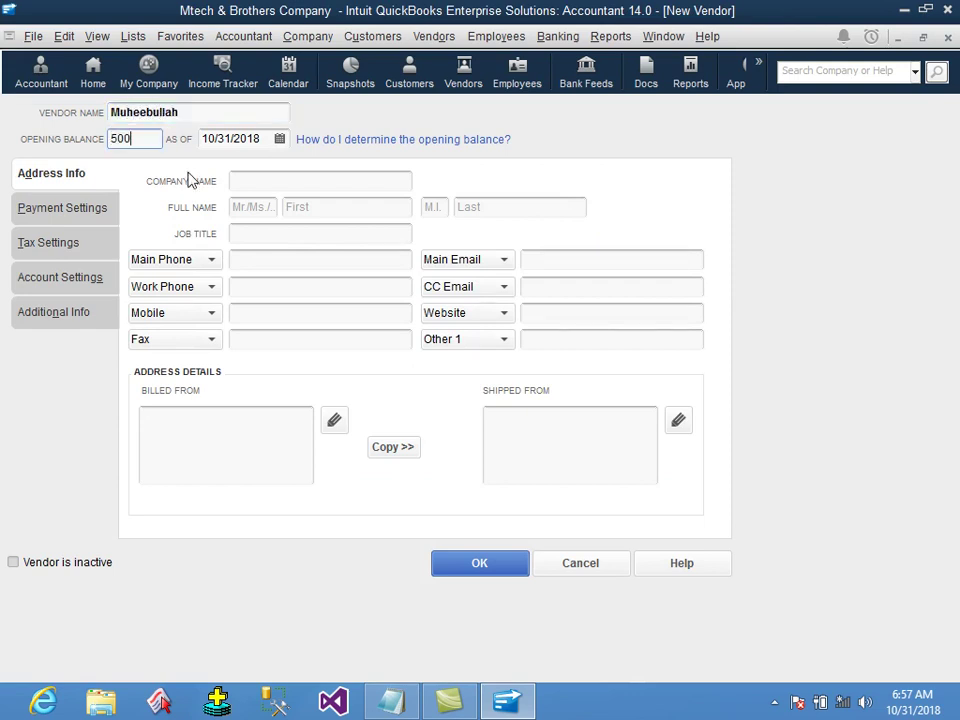
pyautogui.press('Tab')
pyautogui.click(256, 184)
pyautogui.write('now bahrar')
pyautogui.press('BackSpace')
pyautogui.press('BackSpace')
pyautogui.press('BackSpace')
pyautogui.write('ara')
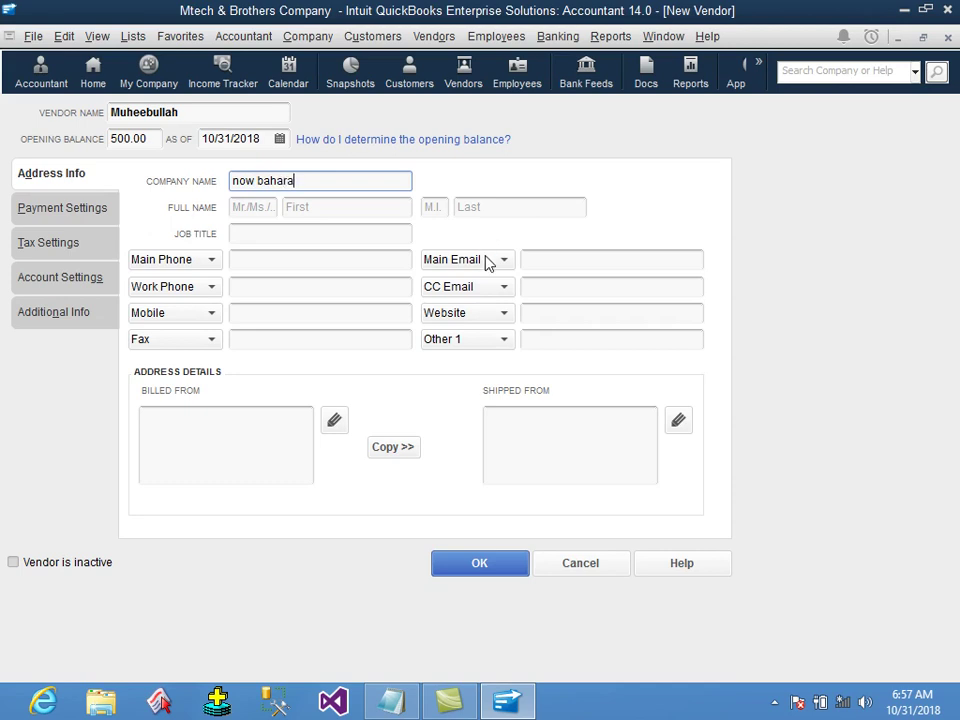
pyautogui.click(498, 568)
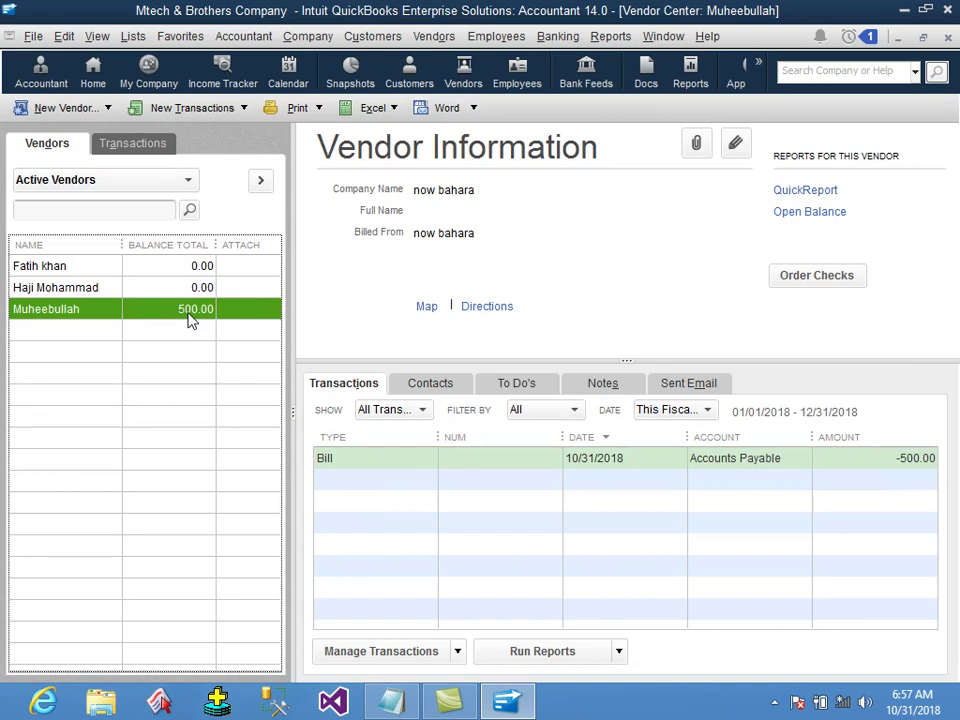
pyautogui.click(610, 36)
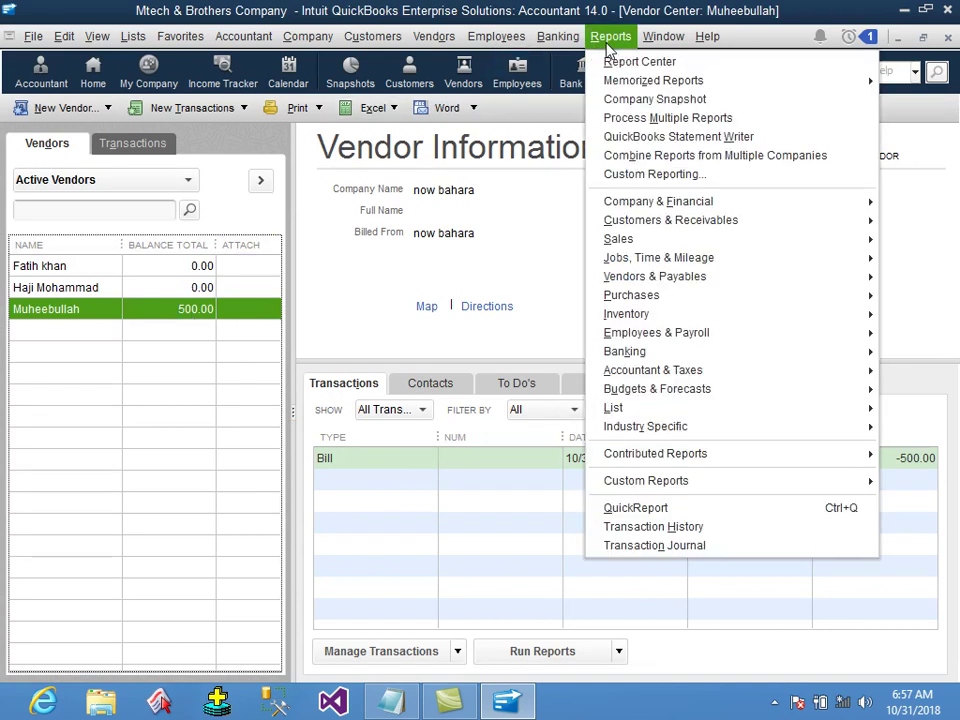
# Open the Trial Balance report from Accountant & Taxes with the dates set to All.
pyautogui.moveTo(698, 370)
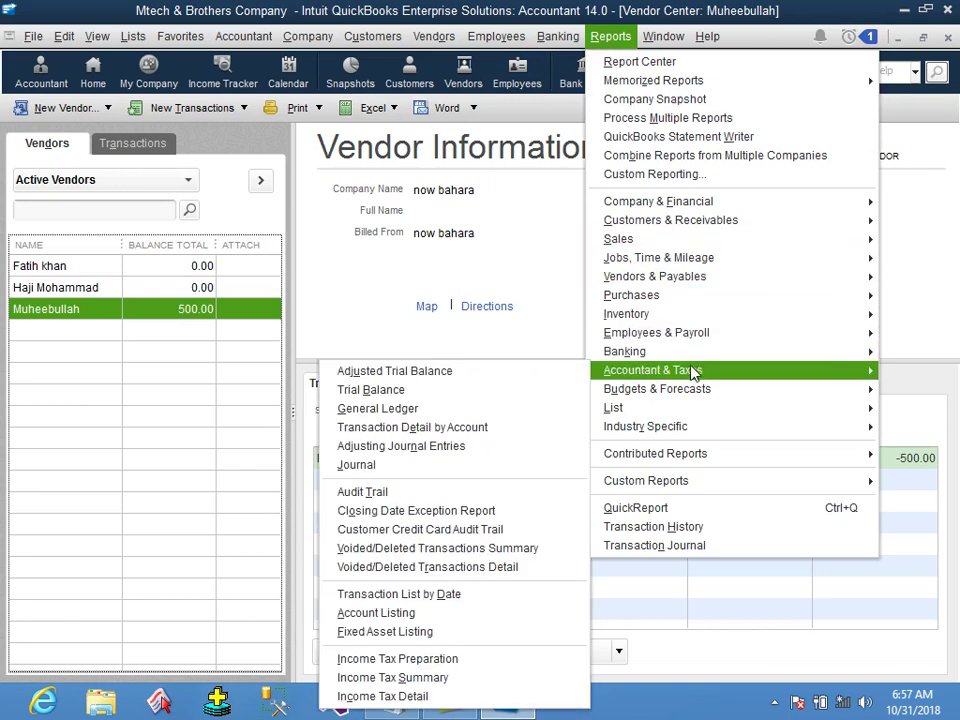
pyautogui.click(432, 389)
pyautogui.write('a')
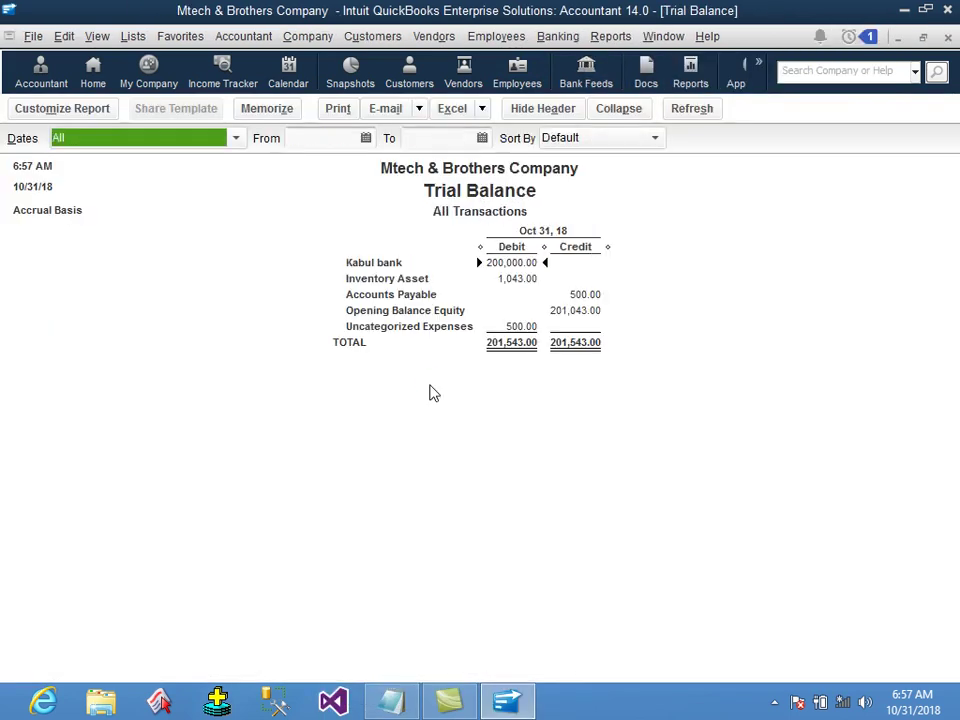
pyautogui.click(424, 302)
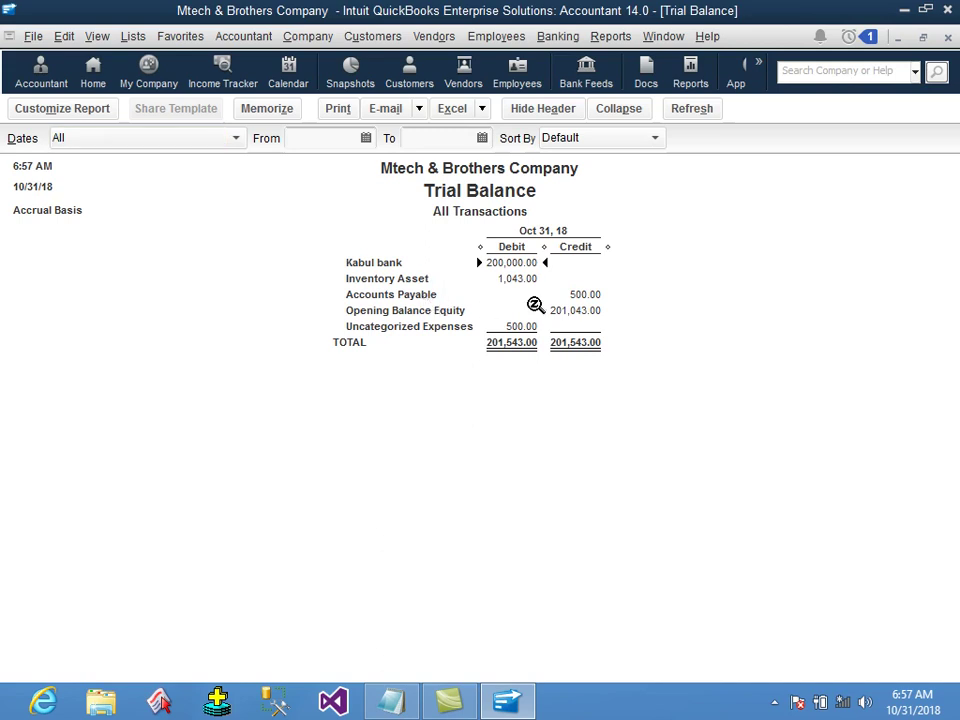
# Point out the 500.00 Accounts Payable credit and the Kabul bank and Inventory Asset debit balances.
pyautogui.click(585, 296)
pyautogui.click(524, 264)
pyautogui.click(519, 279)
pyautogui.click(527, 263)
pyautogui.click(588, 294)
# QuickZoom into the 500.00 Uncategorized Expenses amount, then close the transaction detail and Trial Balance reports.
pyautogui.doubleClick(524, 327)
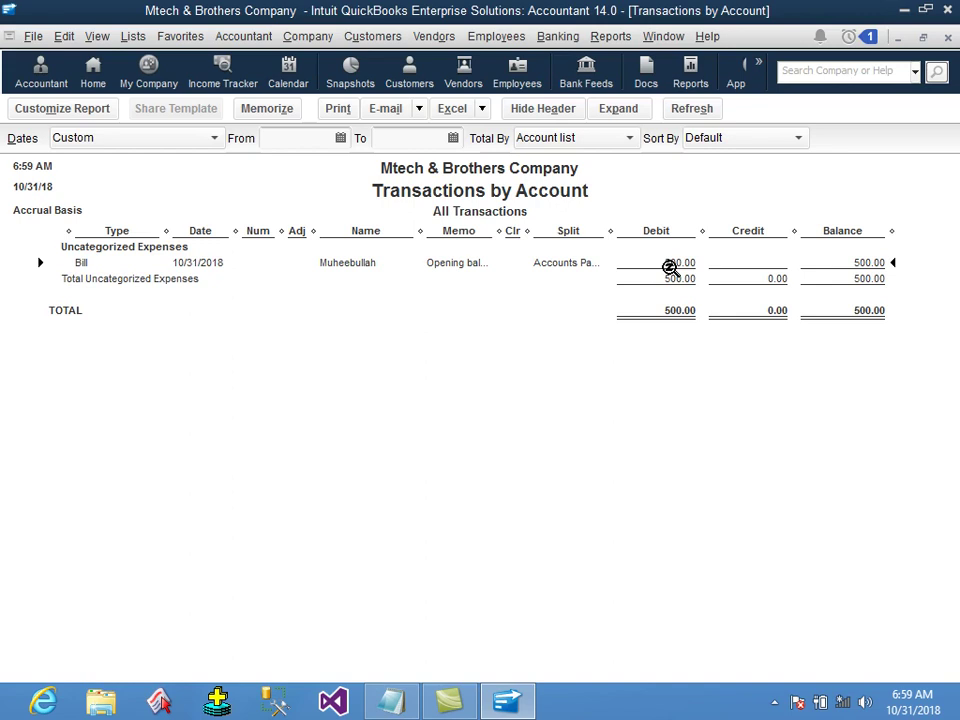
pyautogui.click(949, 38)
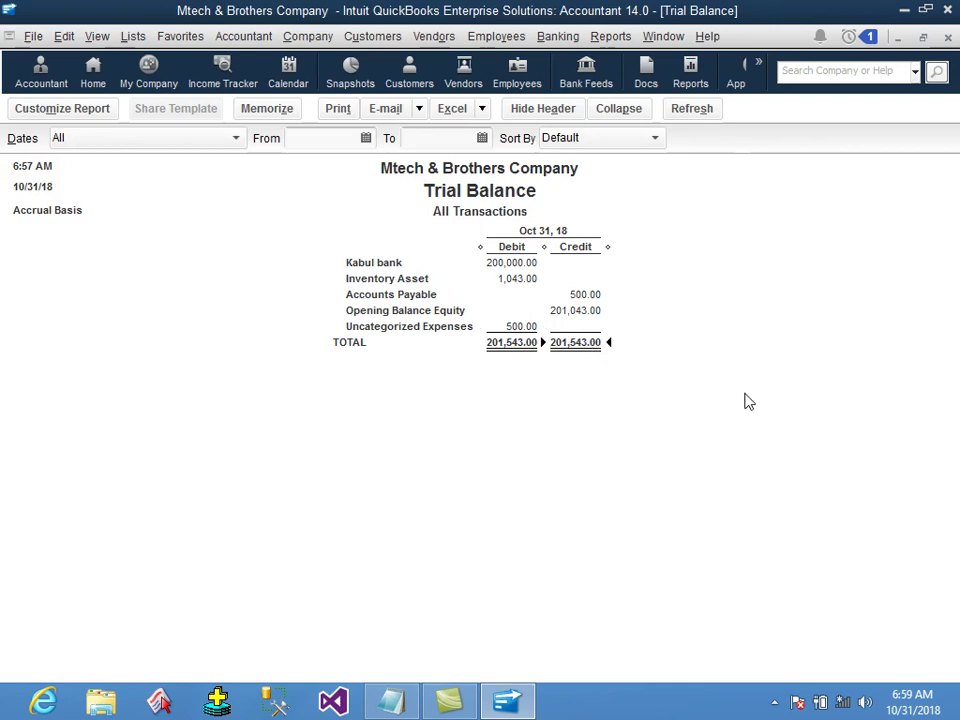
pyautogui.click(947, 38)
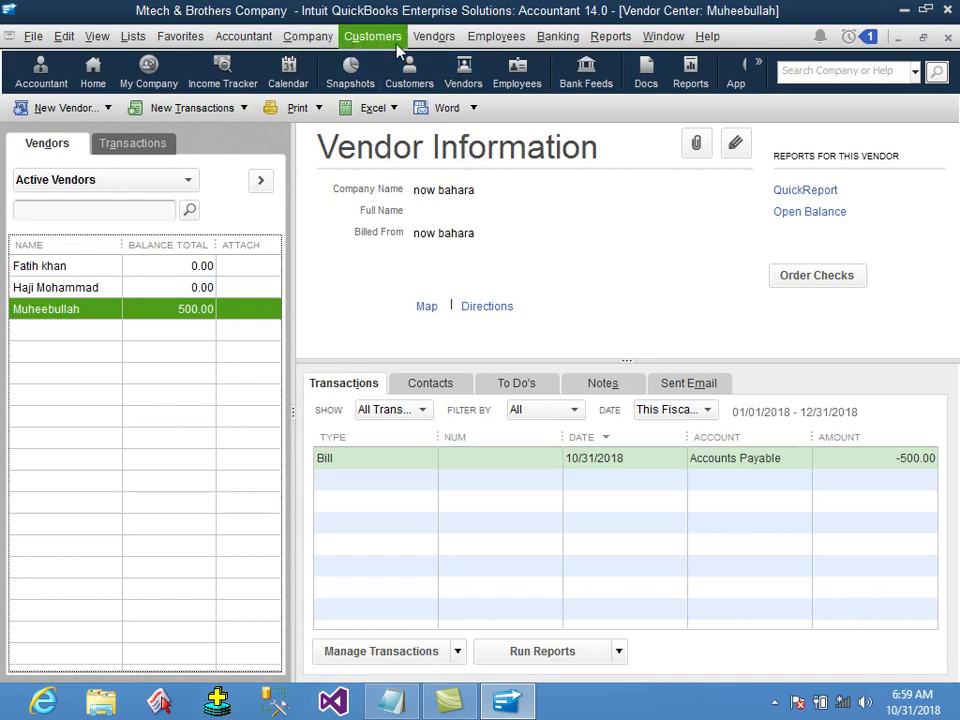
# Show the Vendors menu tasks, including Create Purchase Orders.
pyautogui.click(434, 36)
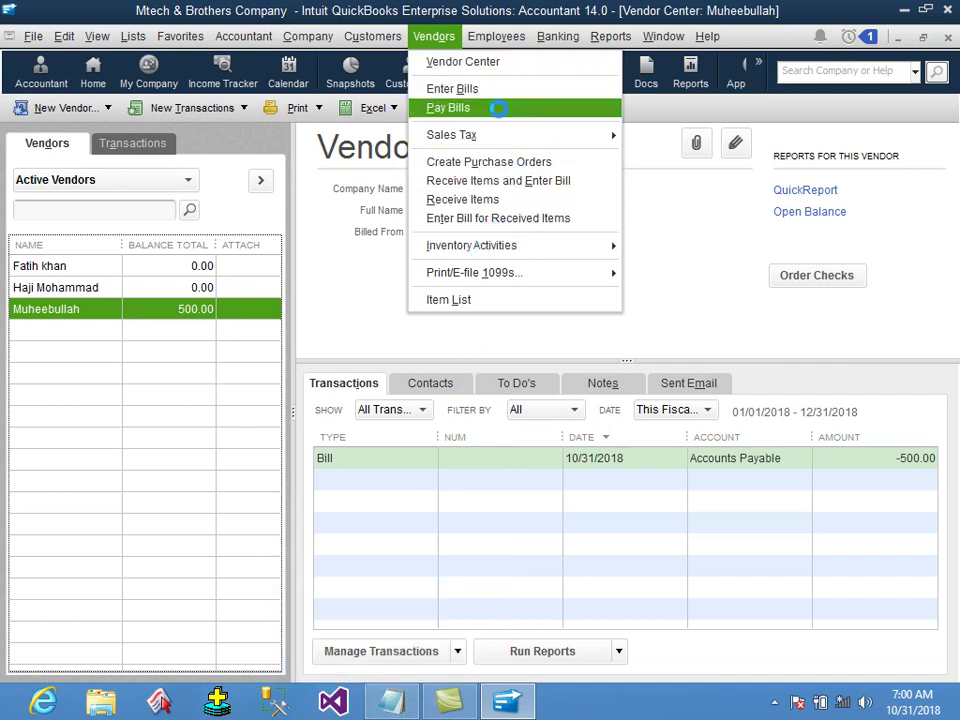
pyautogui.moveTo(487, 244)
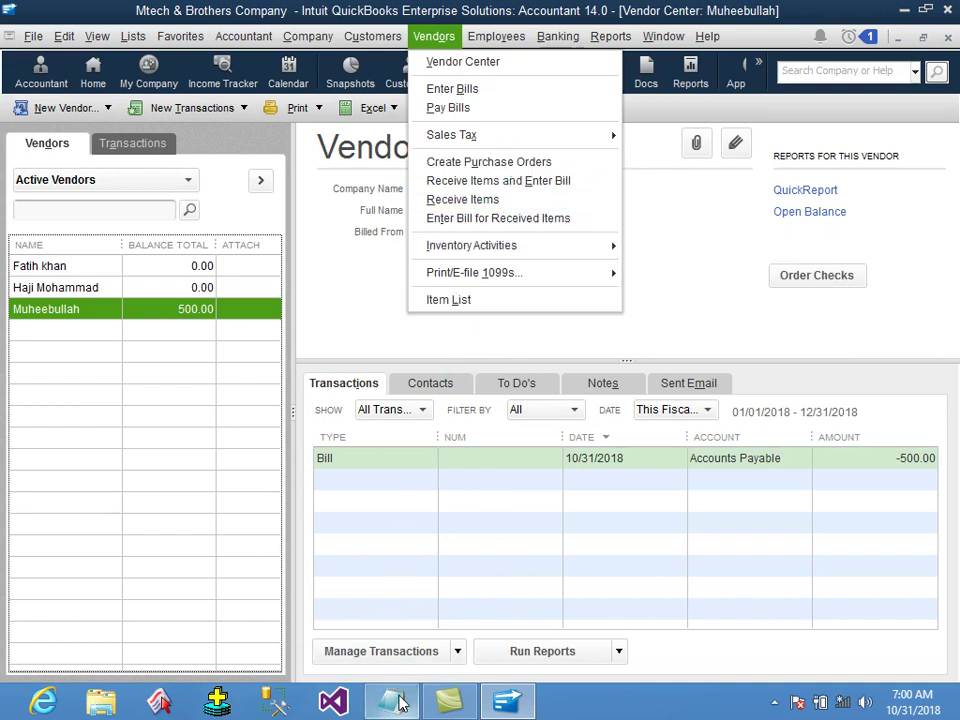
# Add a 'create purchase order' heading and its definition to the Notepad notes.
pyautogui.hotkey('alt', 'Tab')
pyautogui.write('crea')
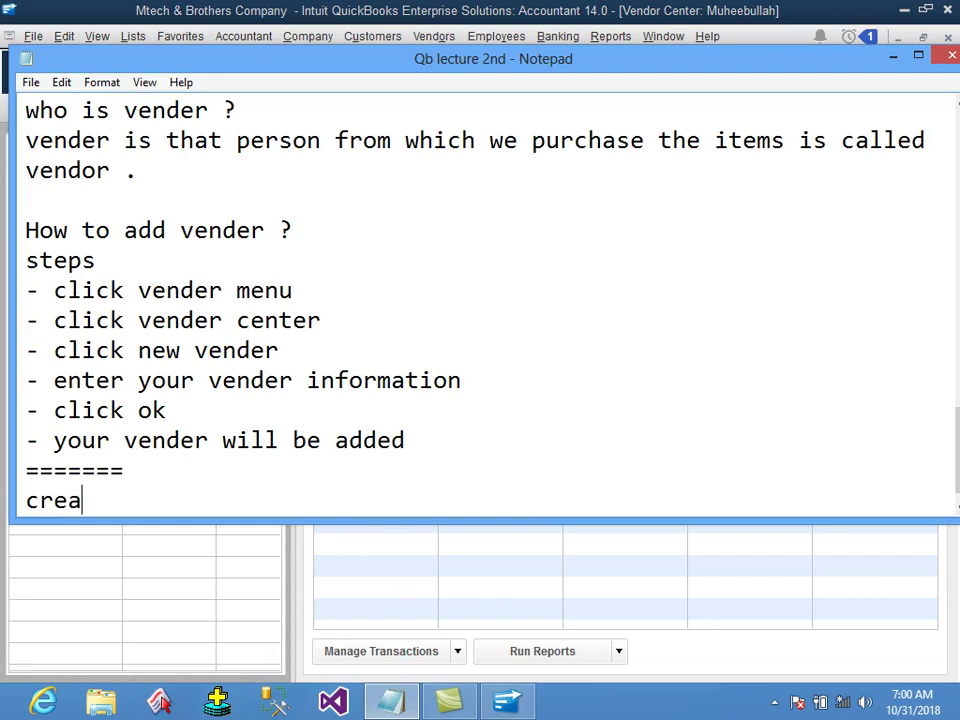
pyautogui.write('te purchase order')
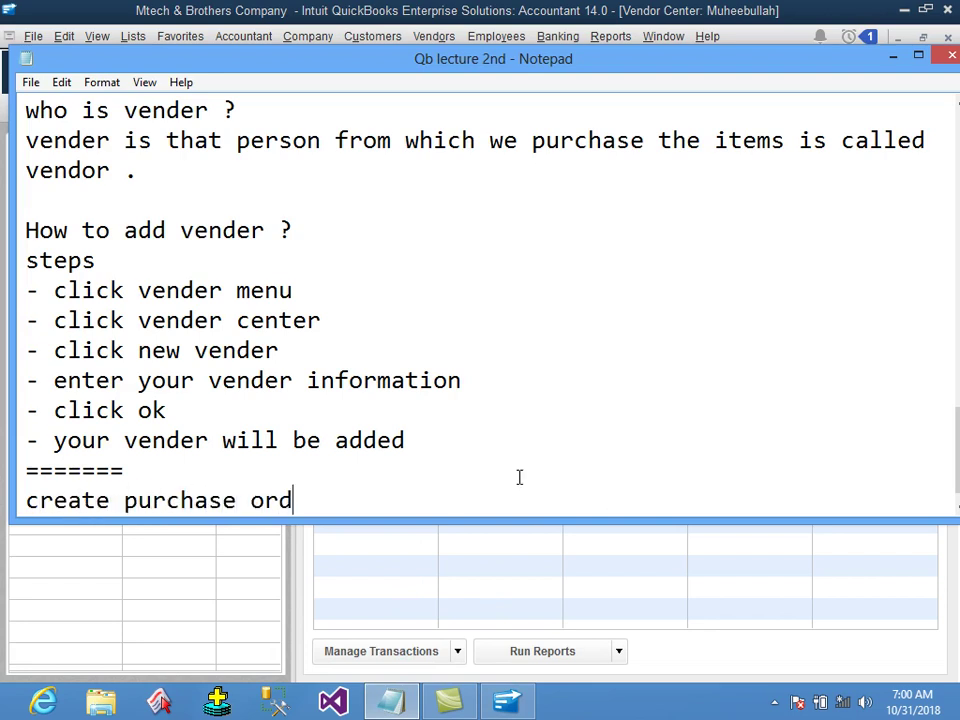
pyautogui.press('Return')
pyautogui.write('it is thta ki')
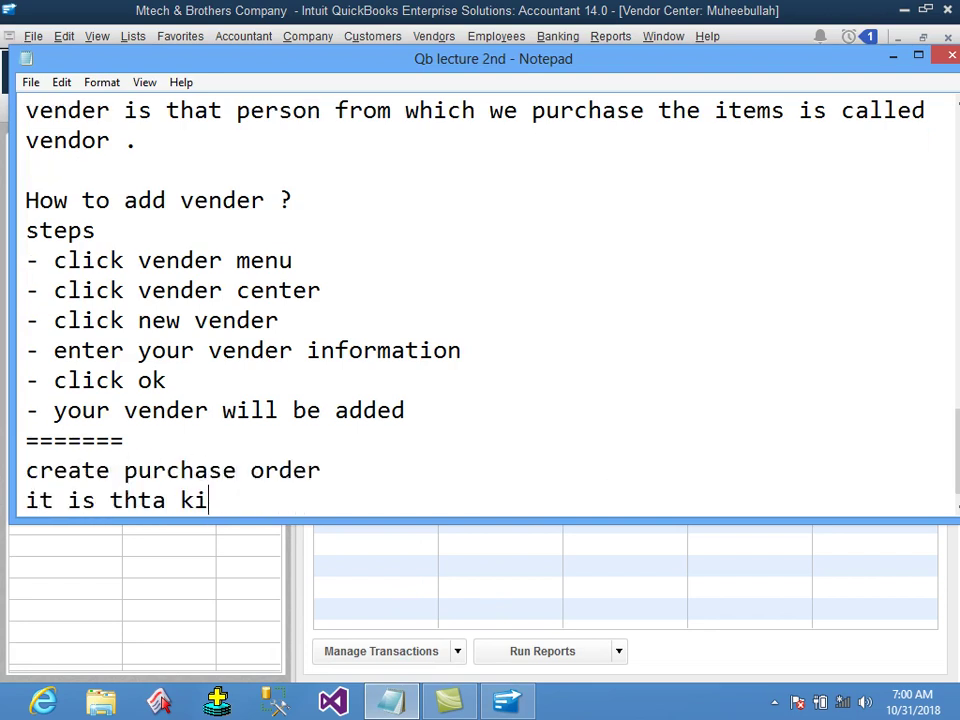
pyautogui.write('nd of command thr')
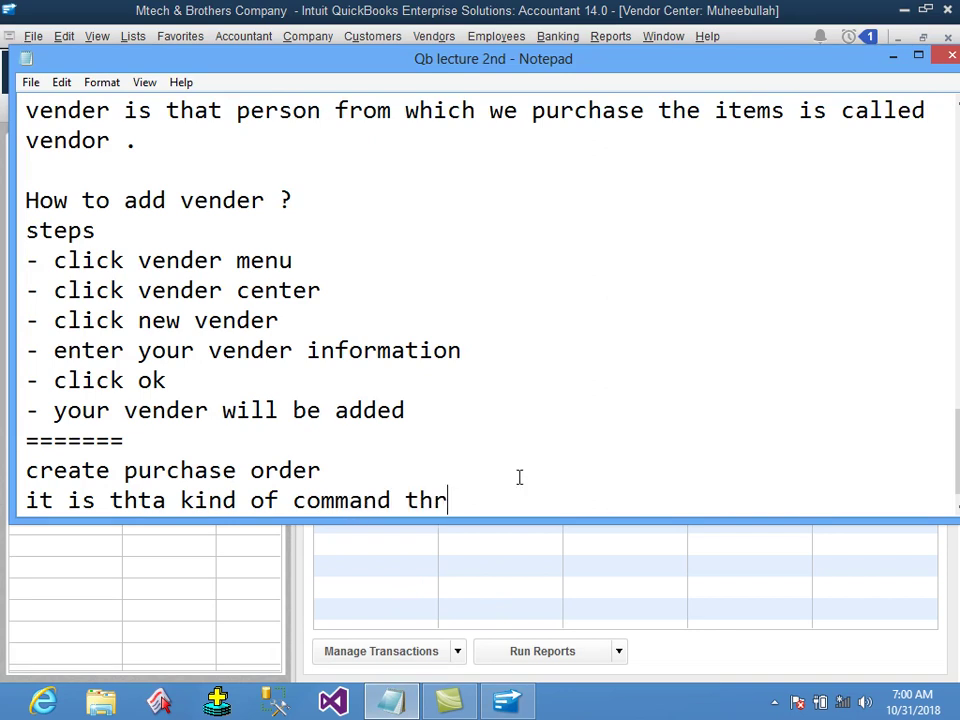
pyautogui.press('BackSpace')
pyautogui.write('rough which we will be able to rd')
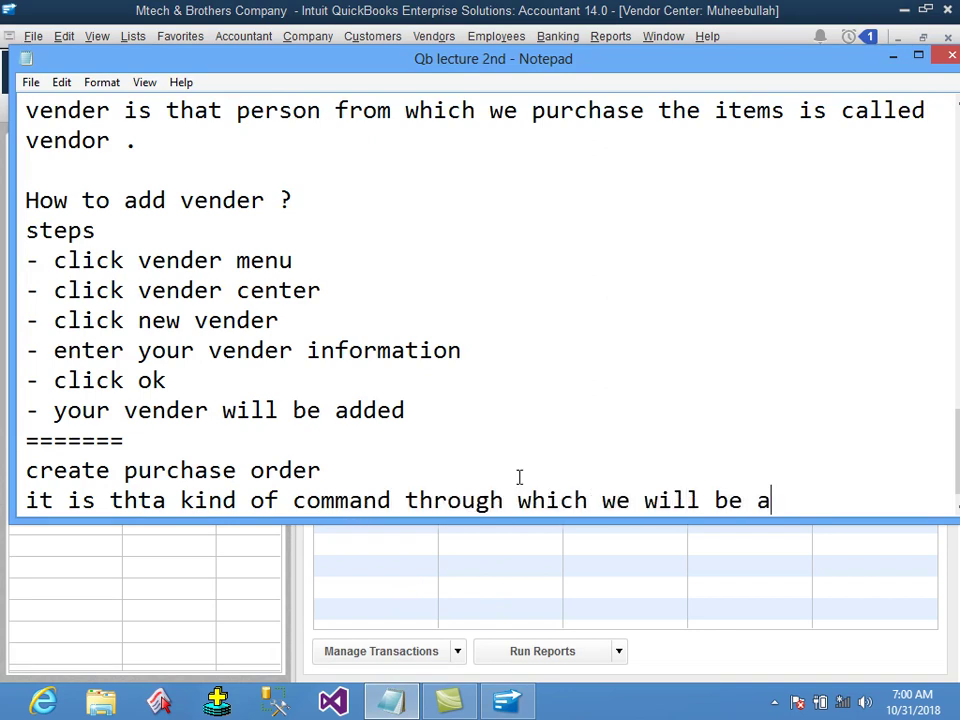
pyautogui.press('BackSpace')
pyautogui.press('BackSpace')
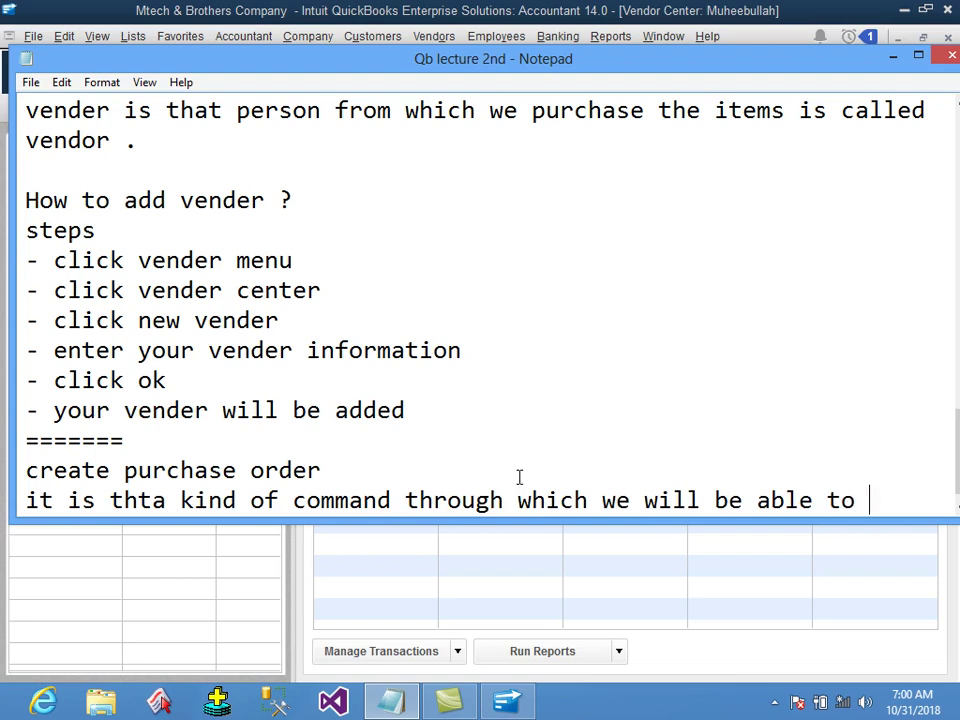
pyautogui.write('order to any ver')
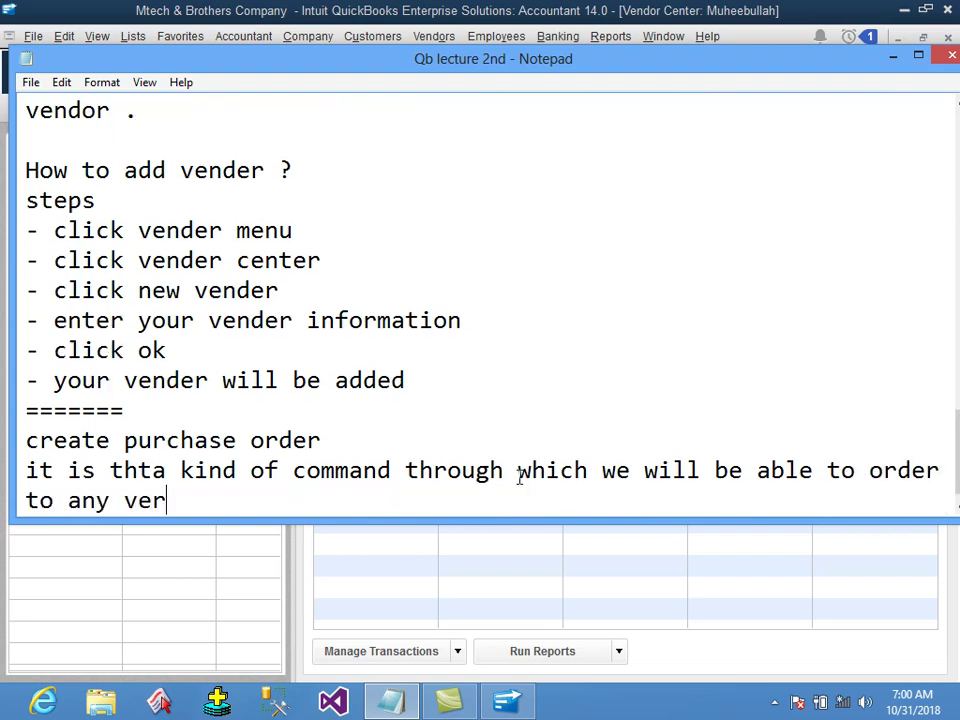
pyautogui.press('BackSpace')
pyautogui.write('nder ')
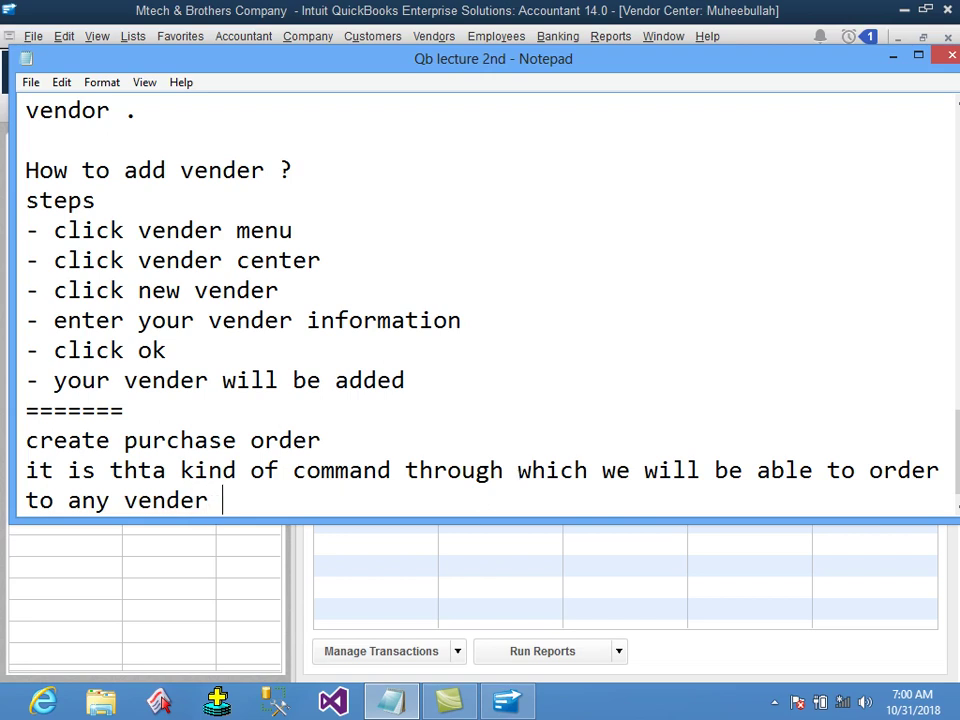
pyautogui.write('for puchase any ')
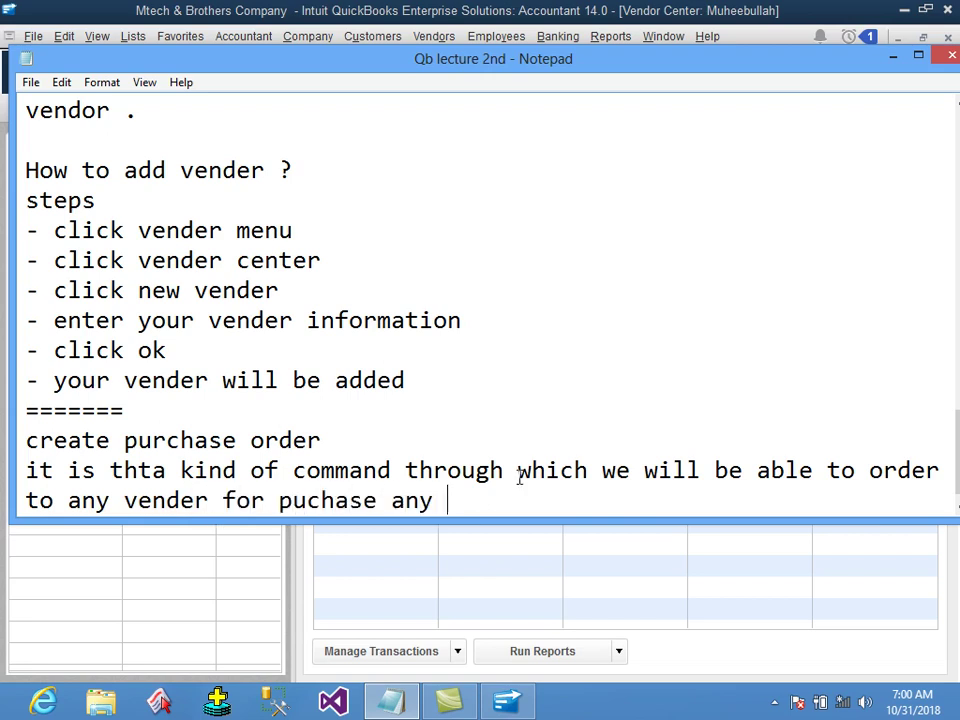
pyautogui.write('item is call;ed c')
pyautogui.press('BackSpace')
pyautogui.press('BackSpace')
pyautogui.press('BackSpace')
pyautogui.press('BackSpace')
pyautogui.press('BackSpace')
pyautogui.write('ed create ')
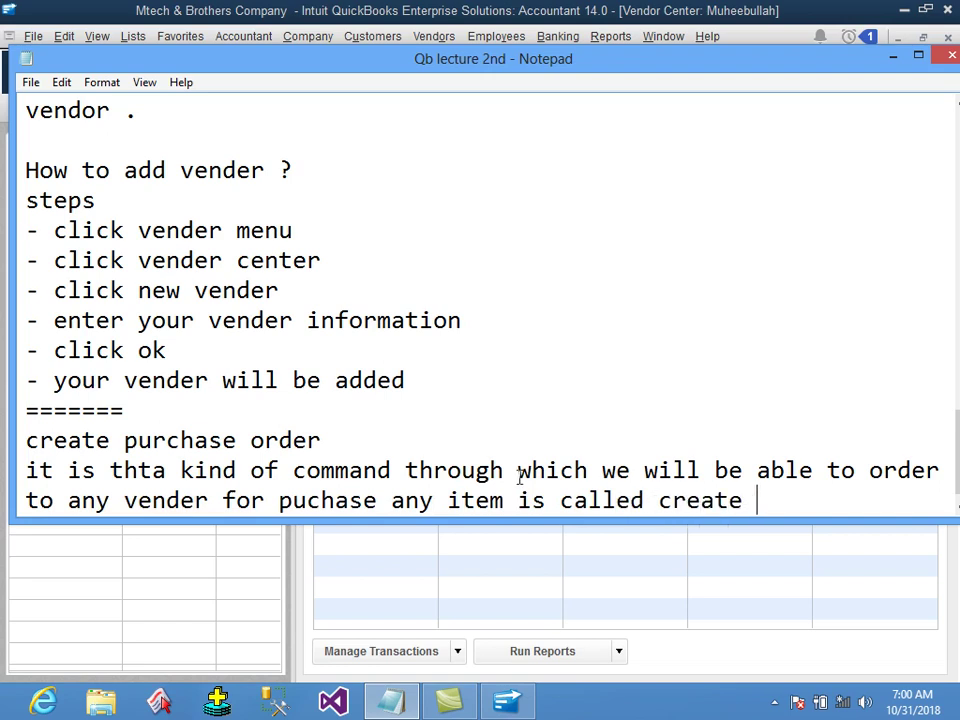
pyautogui.write('purchase order')
# Under a 'steps' heading, list '- click vendor menu' and '- click create purchase order'.
pyautogui.press('Return')
pyautogui.write('steps')
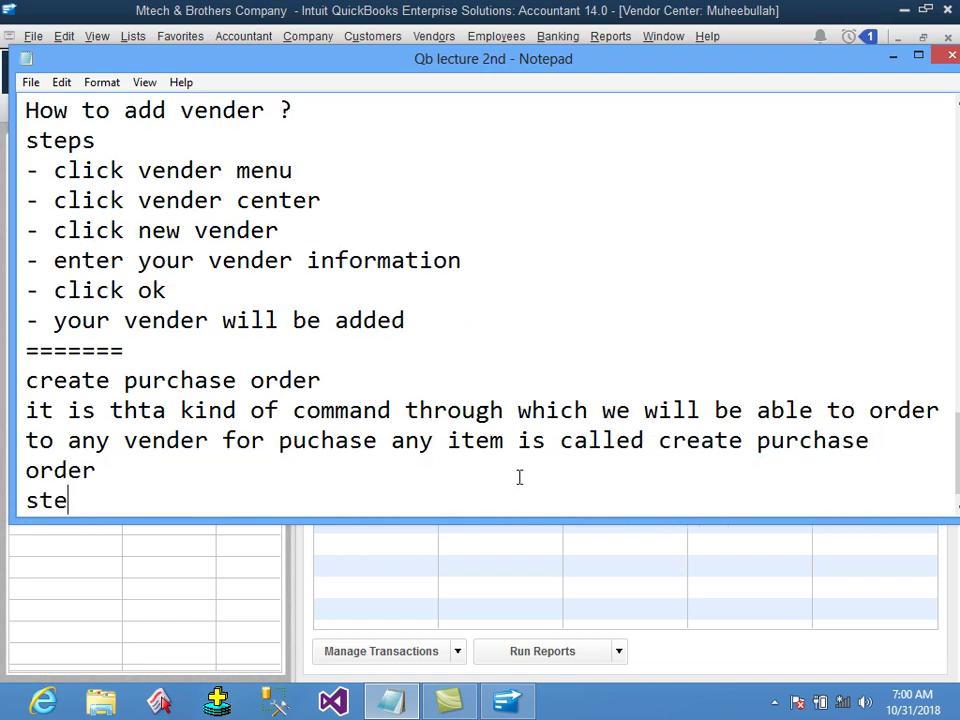
pyautogui.press('Return')
pyautogui.write('- click vender')
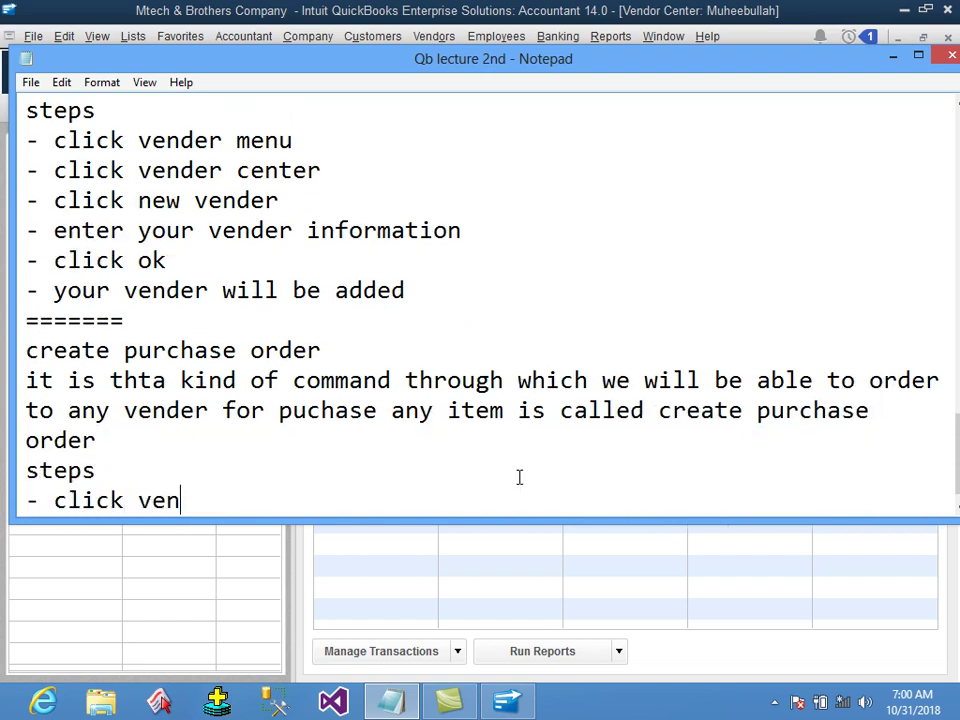
pyautogui.press('BackSpace')
pyautogui.press('BackSpace')
pyautogui.write('or menu')
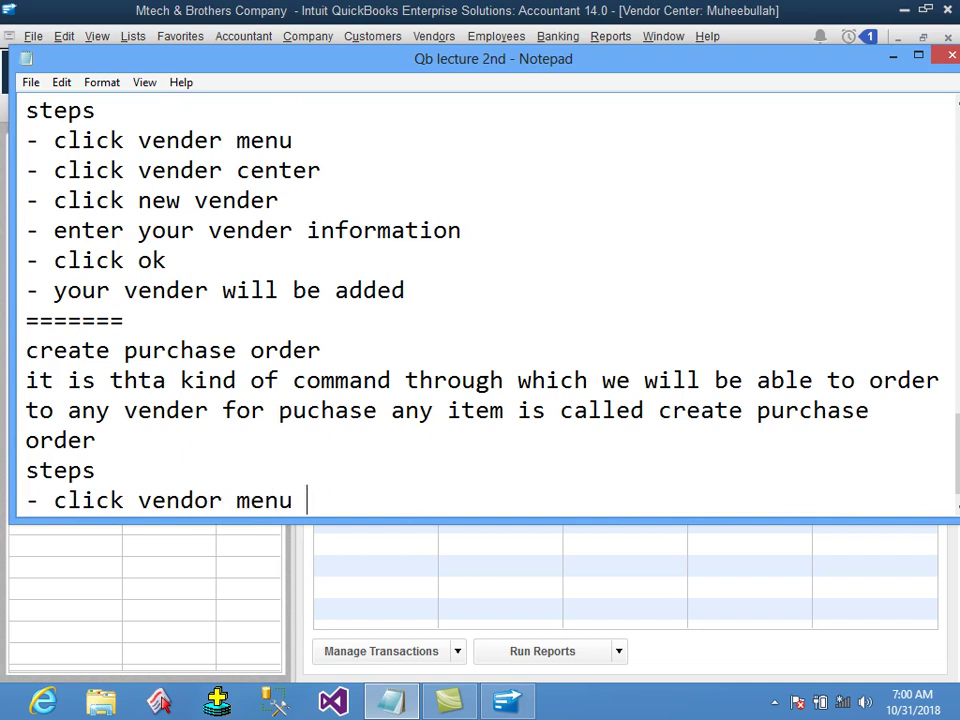
pyautogui.press('Return')
pyautogui.write('- click cre')
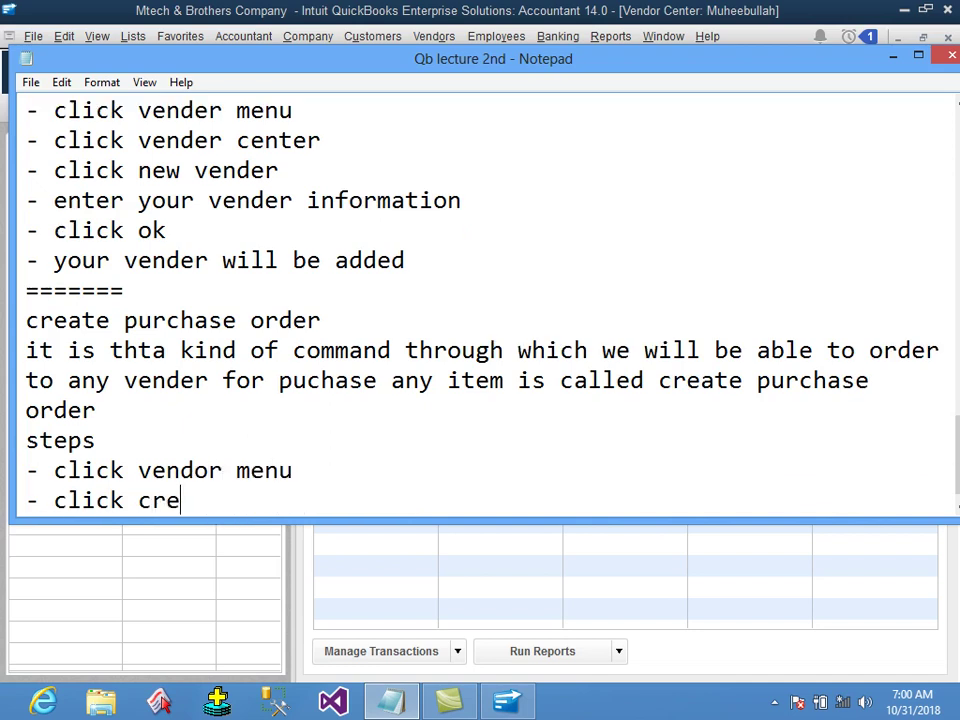
pyautogui.write('ate purchase order')
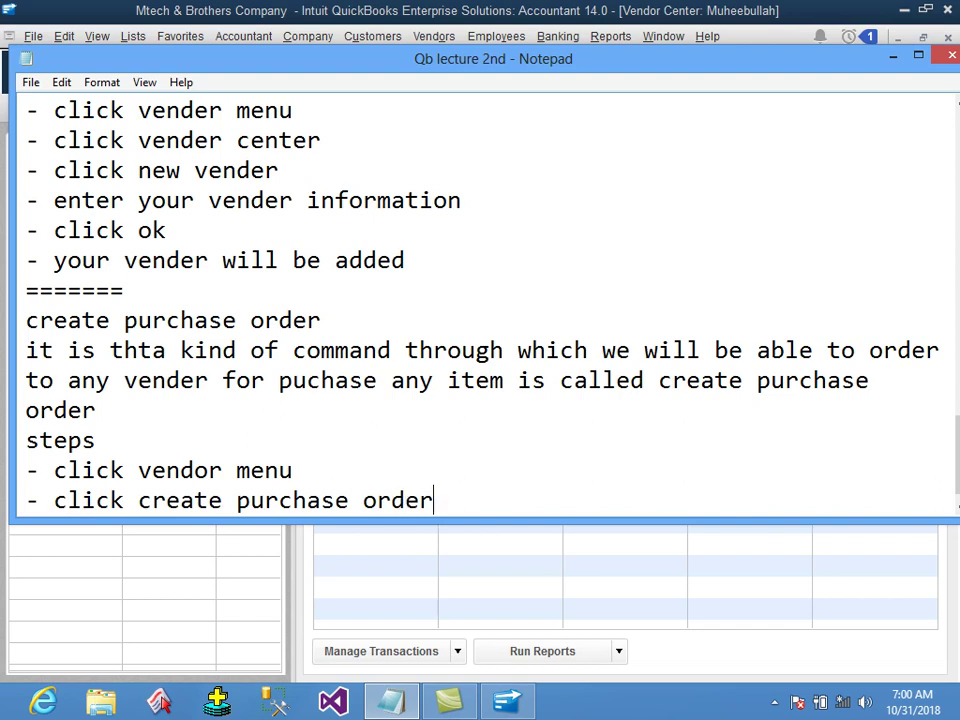
pyautogui.press('Return')
pyautogui.write('- select')
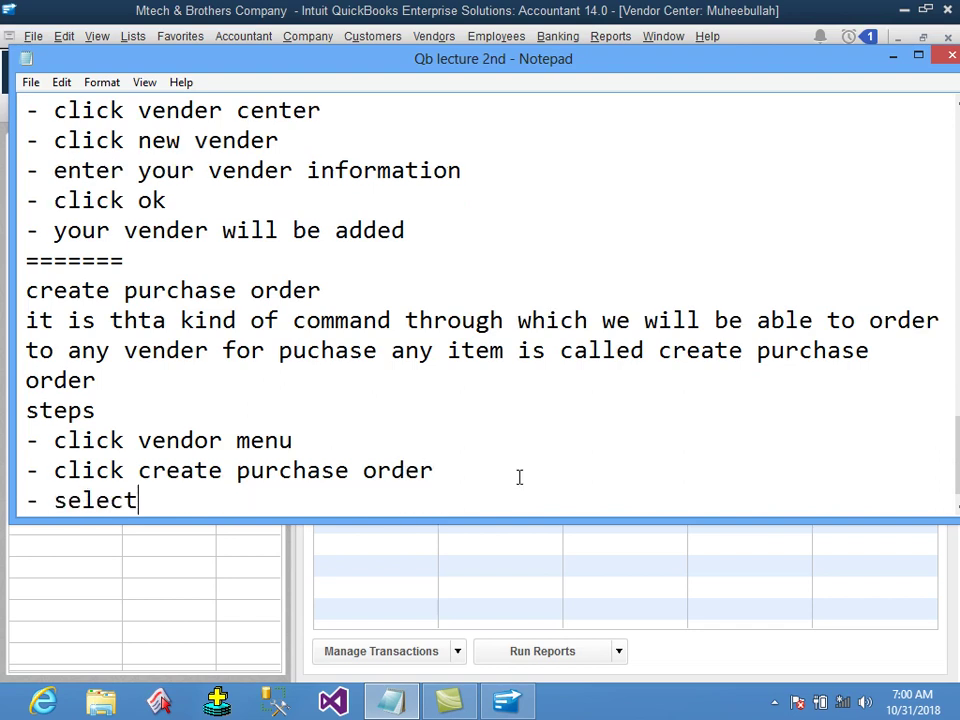
pyautogui.press('BackSpace')
pyautogui.press('BackSpace')
pyautogui.press('BackSpace')
pyautogui.press('BackSpace')
pyautogui.press('BackSpace')
pyautogui.press('BackSpace')
pyautogui.press('BackSpace')
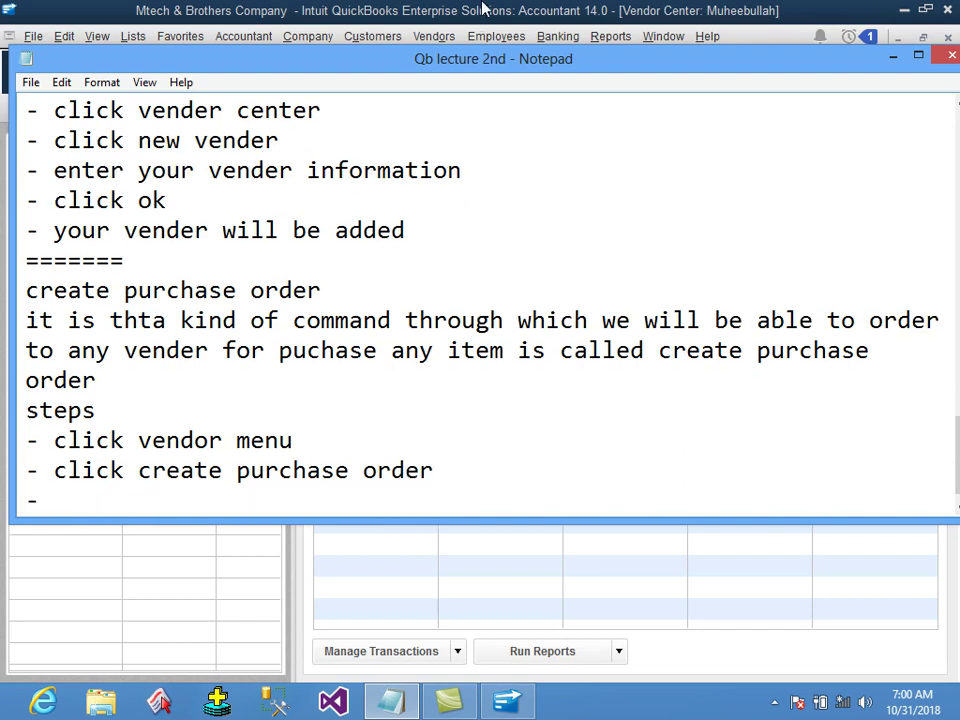
# Start a new purchase order from the QuickBooks Vendors menu.
pyautogui.click(495, 13)
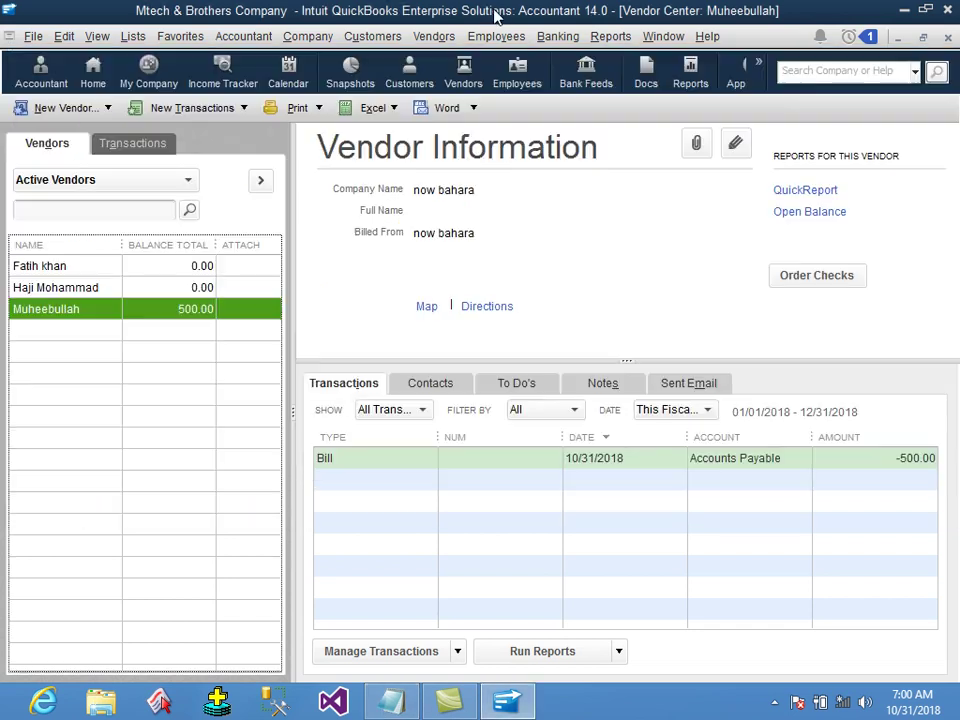
pyautogui.click(443, 40)
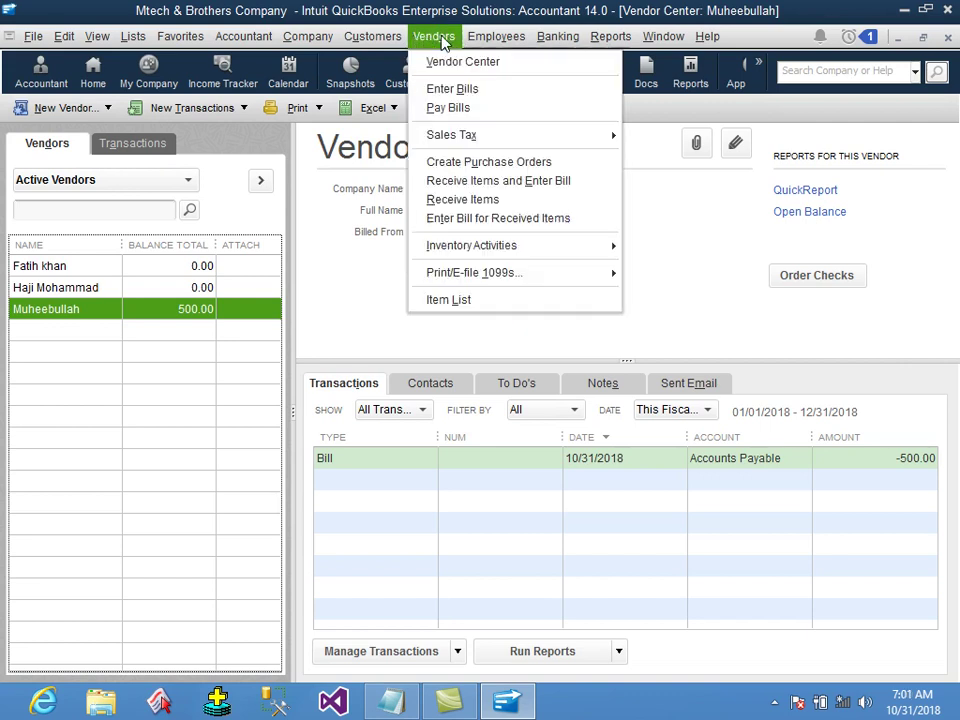
pyautogui.click(476, 162)
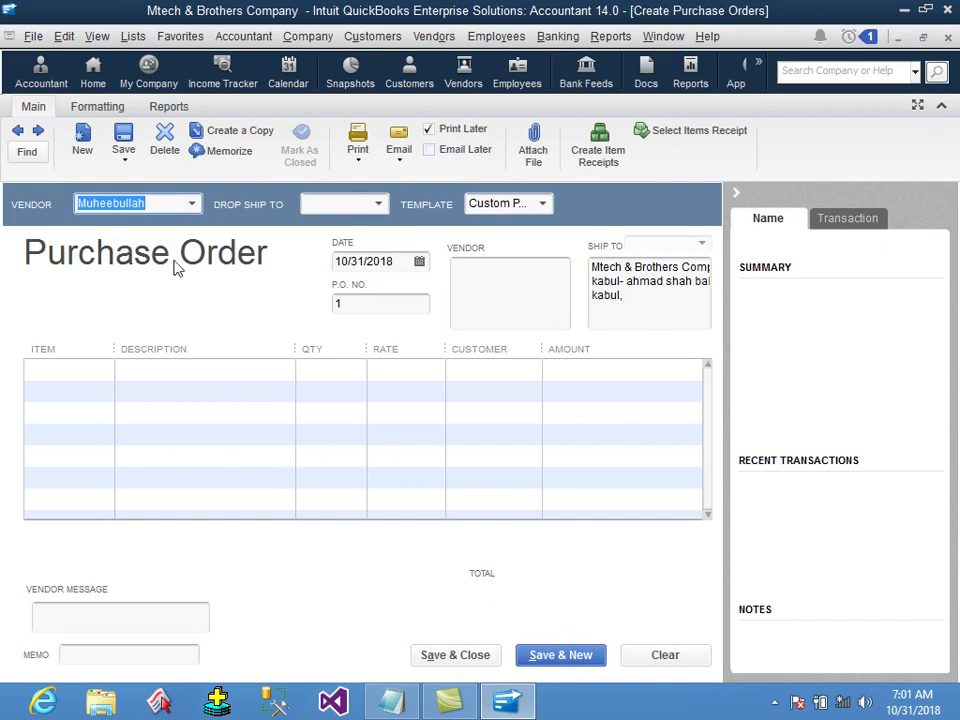
# Add a 'select vendor name' step naming the vendor to the notes, then return to the purchase order form.
pyautogui.click(390, 700)
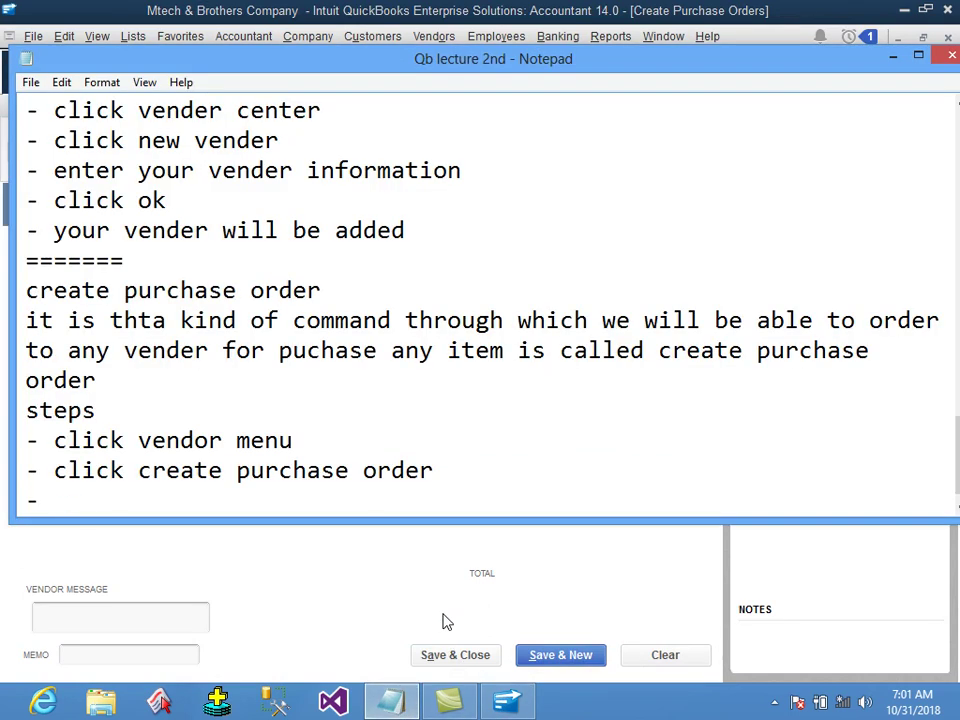
pyautogui.write('select vendor')
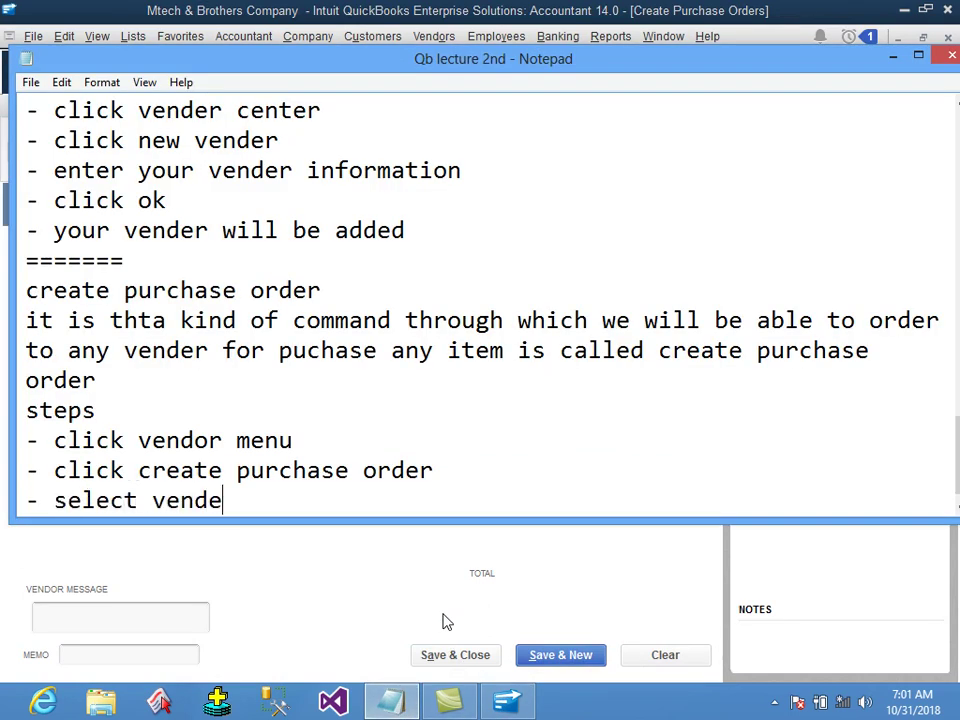
pyautogui.write(' name : ')
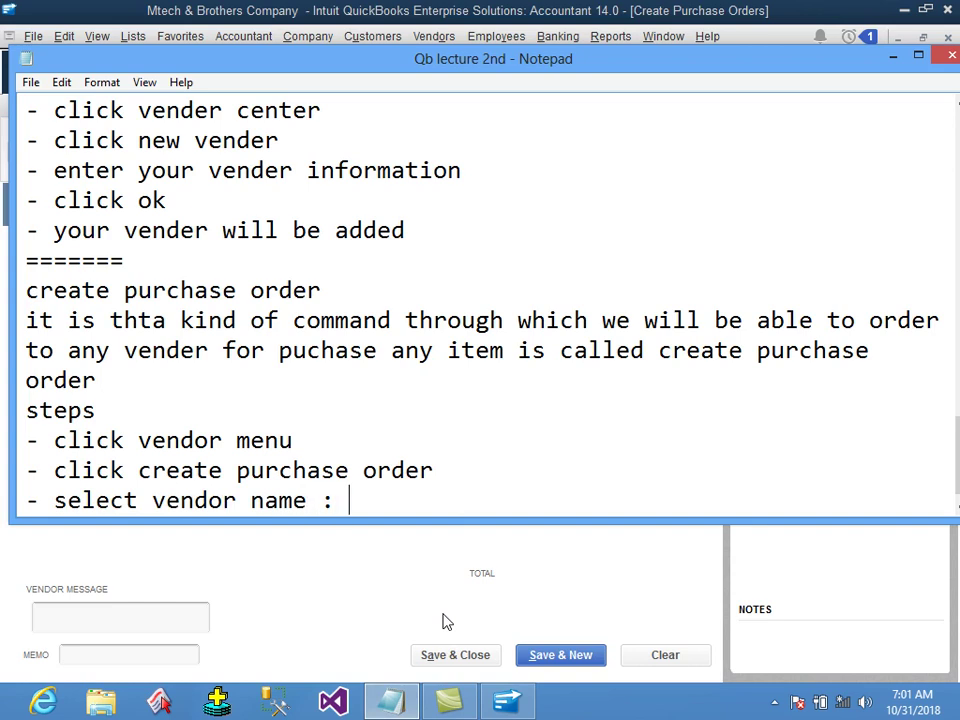
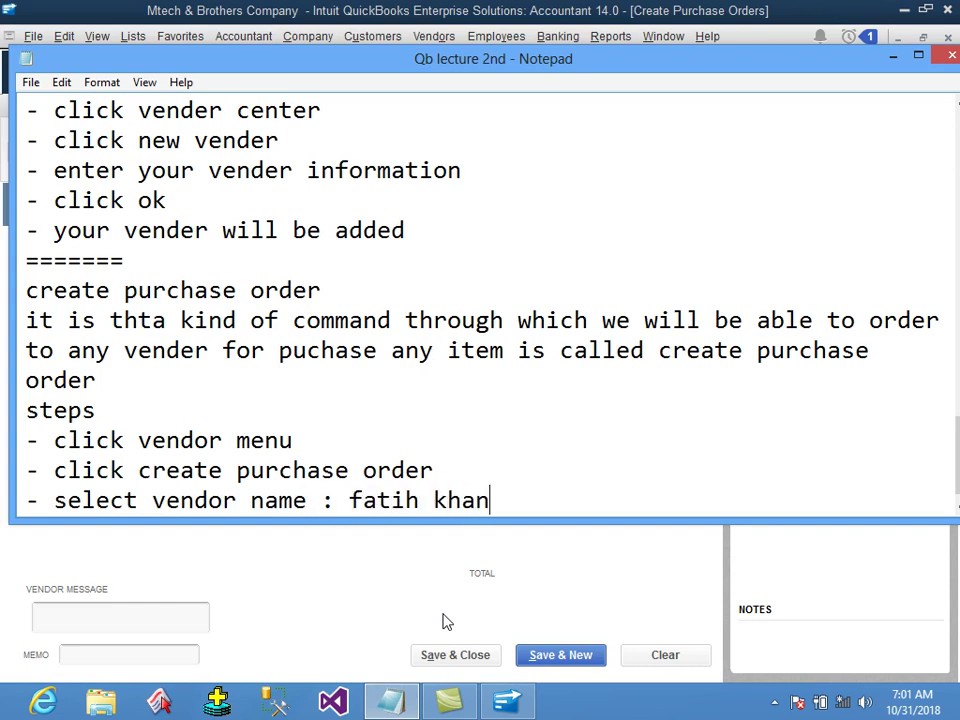
pyautogui.press('Return')
pyautogui.write('-')
pyautogui.click(443, 621)
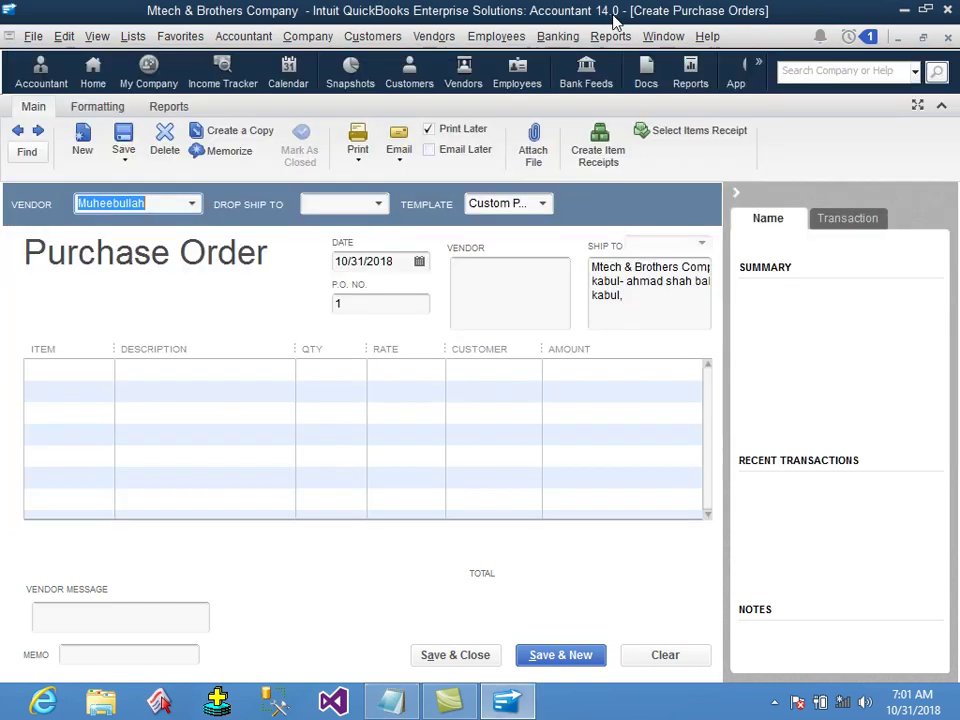
# Choose monster company as the purchase order's vendor and dismiss the Outlook error.
pyautogui.click(193, 205)
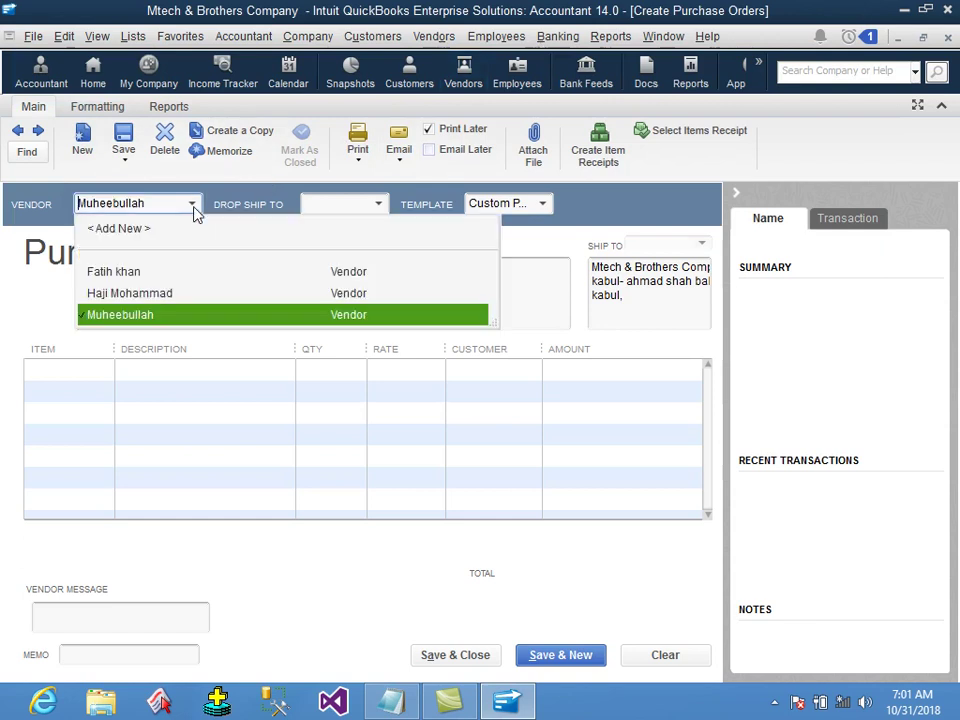
pyautogui.click(141, 272)
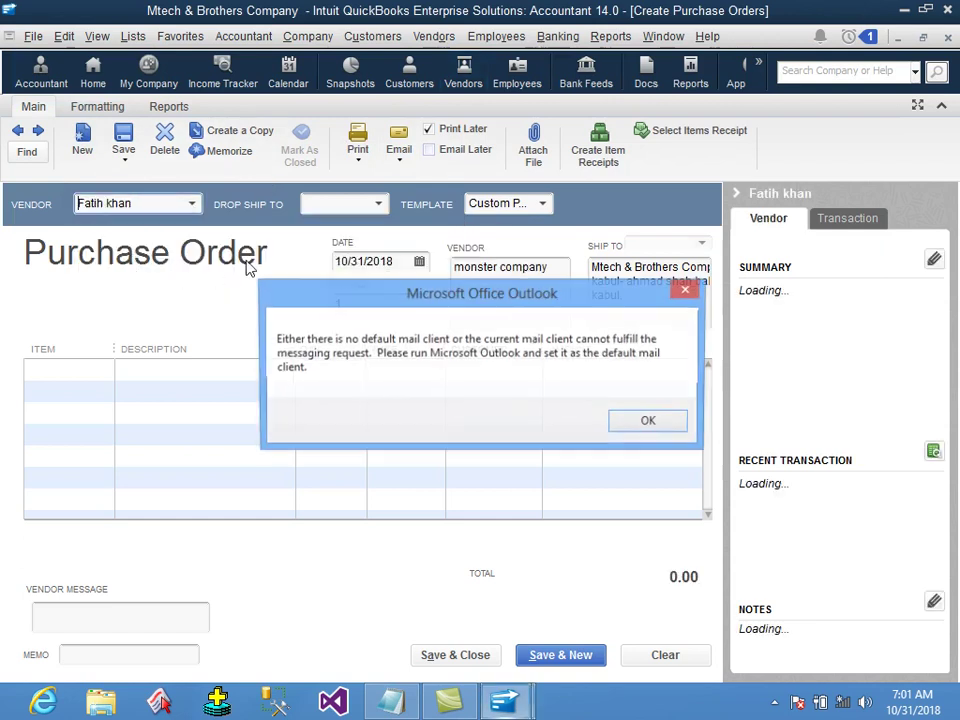
pyautogui.click(666, 424)
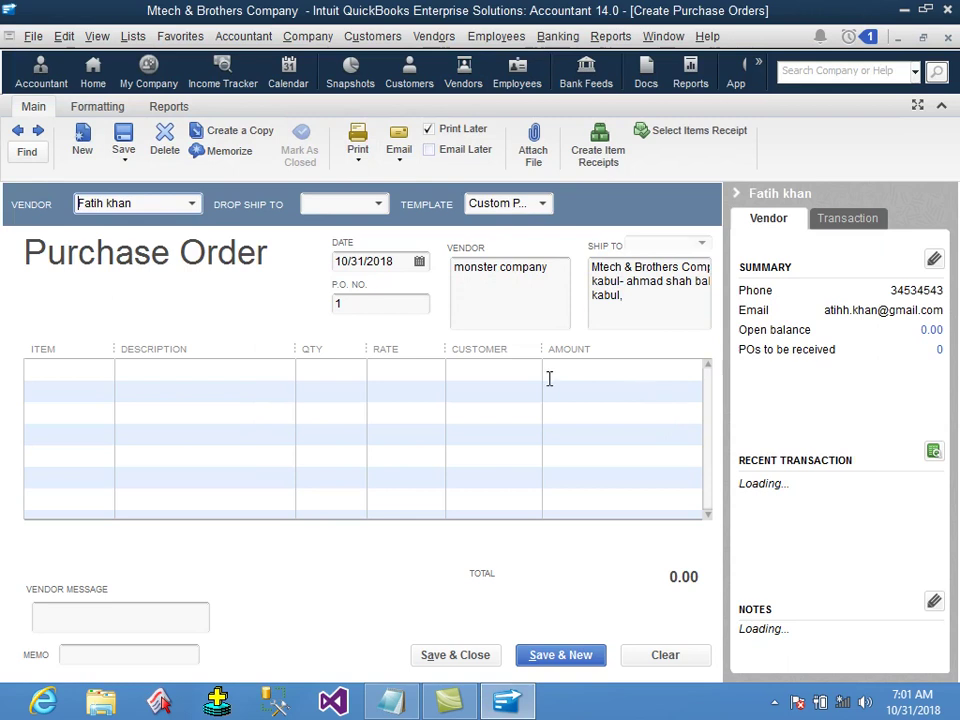
# Highlight the order date, P.O. number, vendor address and ship-to address for review.
pyautogui.moveTo(400, 265); pyautogui.dragTo(322, 272)
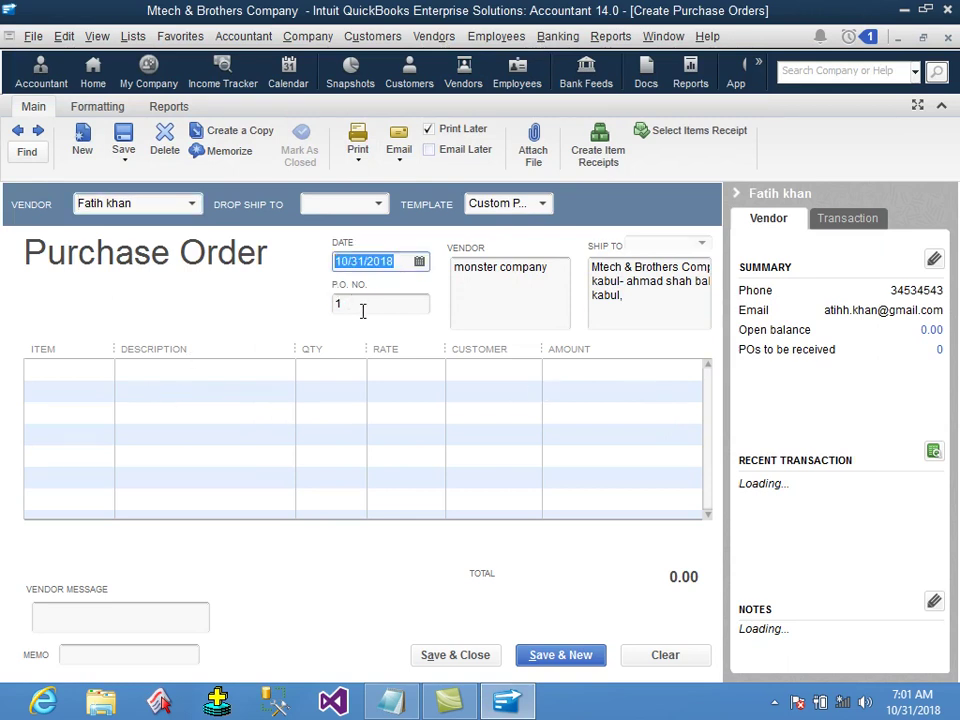
pyautogui.click(362, 307)
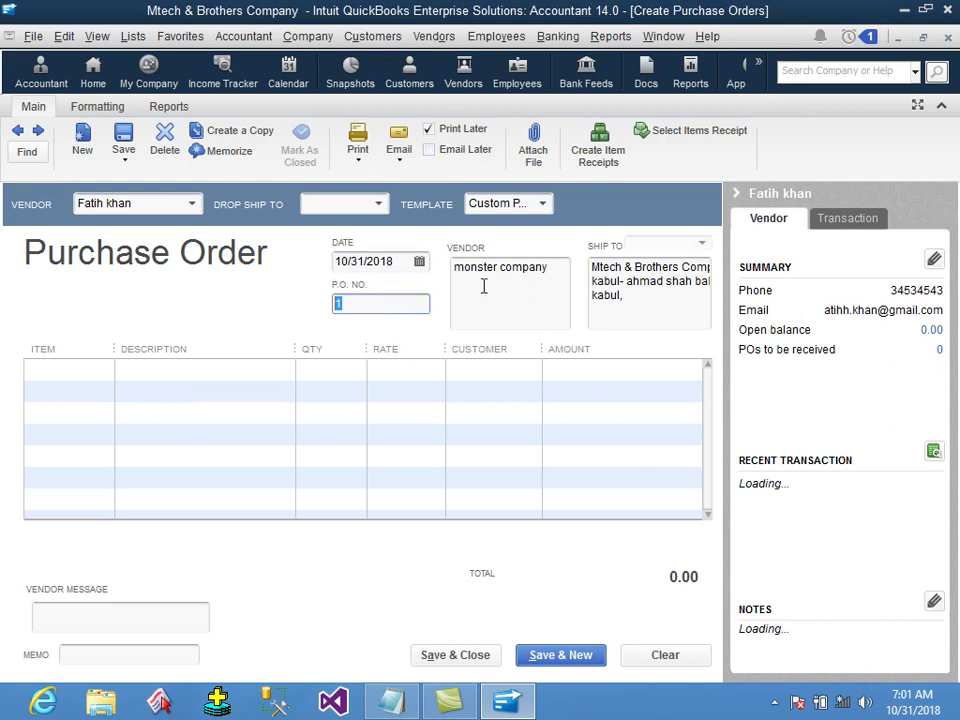
pyautogui.moveTo(546, 267); pyautogui.dragTo(457, 270)
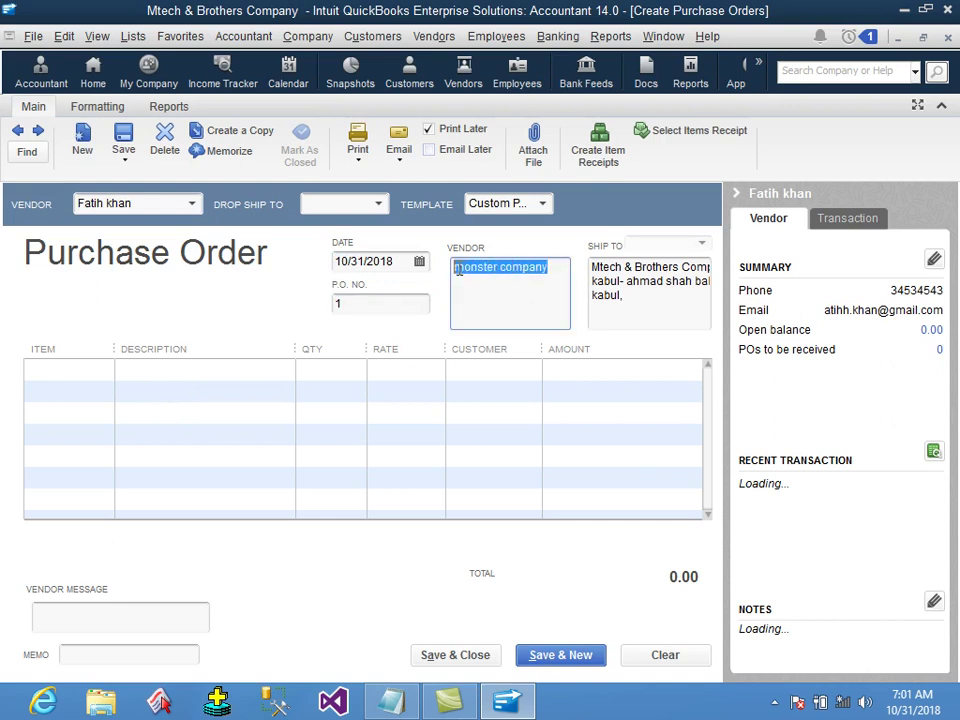
pyautogui.click(643, 312)
pyautogui.moveTo(643, 312); pyautogui.dragTo(582, 246)
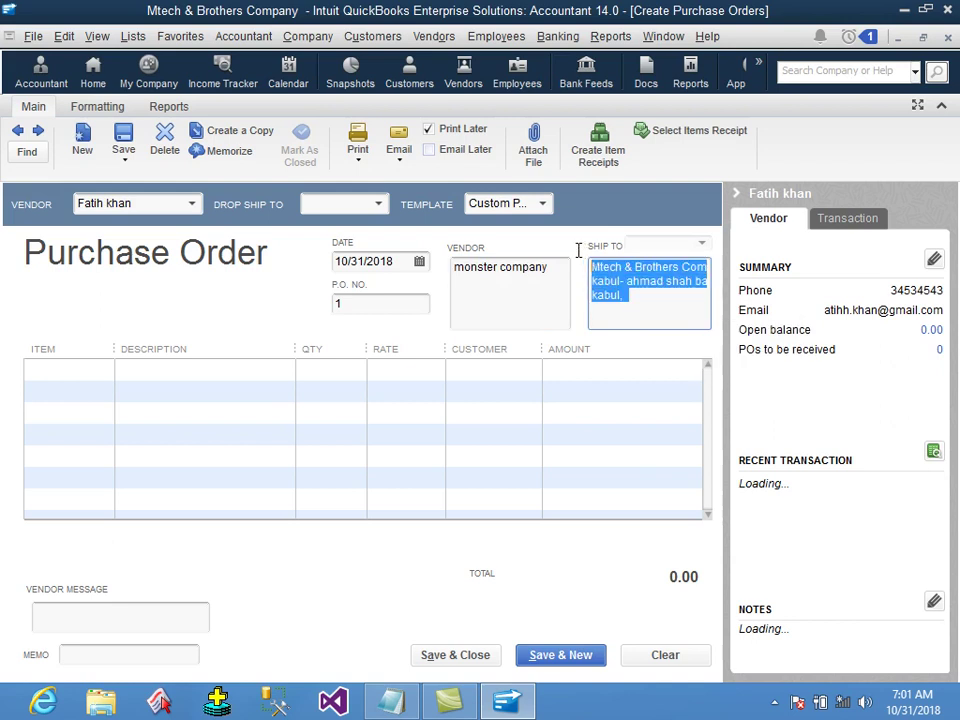
pyautogui.click(661, 302)
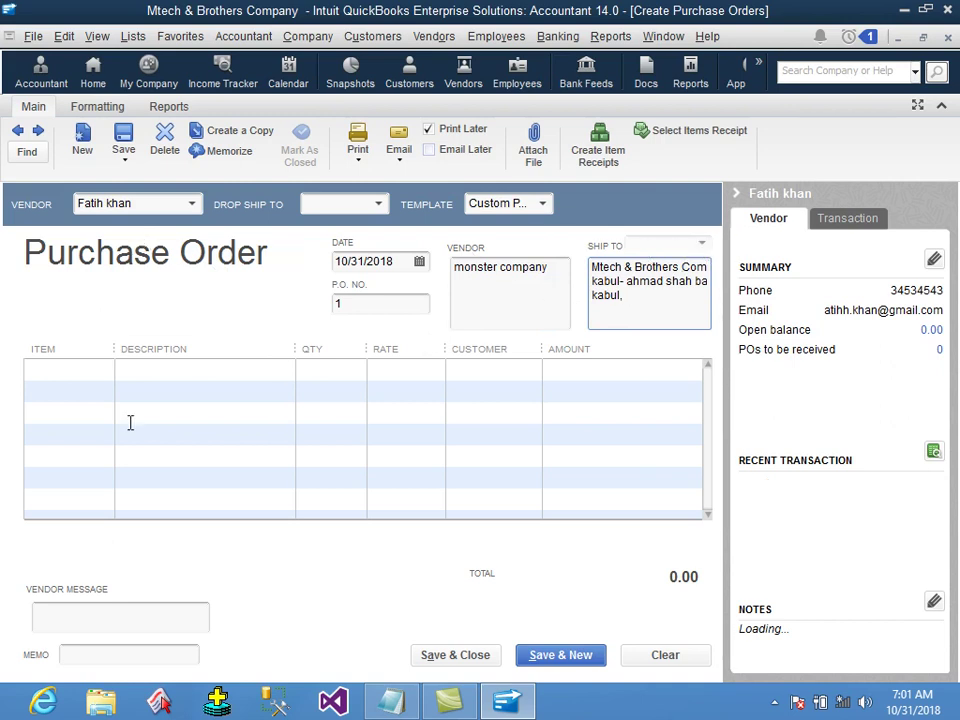
pyautogui.click(89, 371)
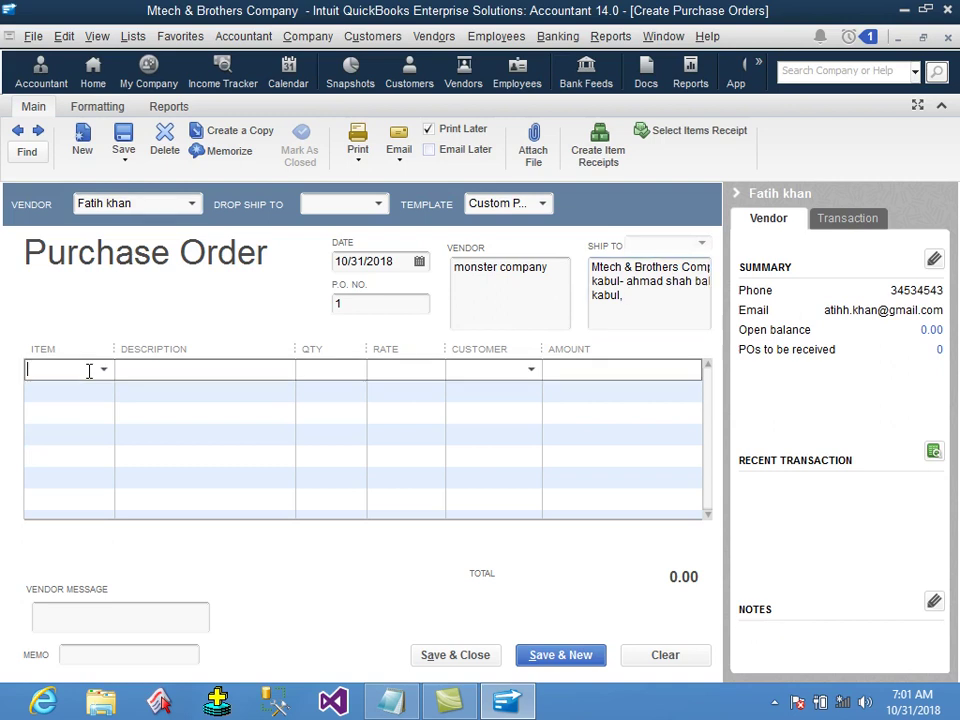
# Enter item 2, Monster Quti dar, with quantity 3 at 15.00 for a 45.00 amount.
pyautogui.press('Tab')
pyautogui.click(300, 369)
pyautogui.click(397, 369)
pyautogui.click(503, 372)
pyautogui.write('2')
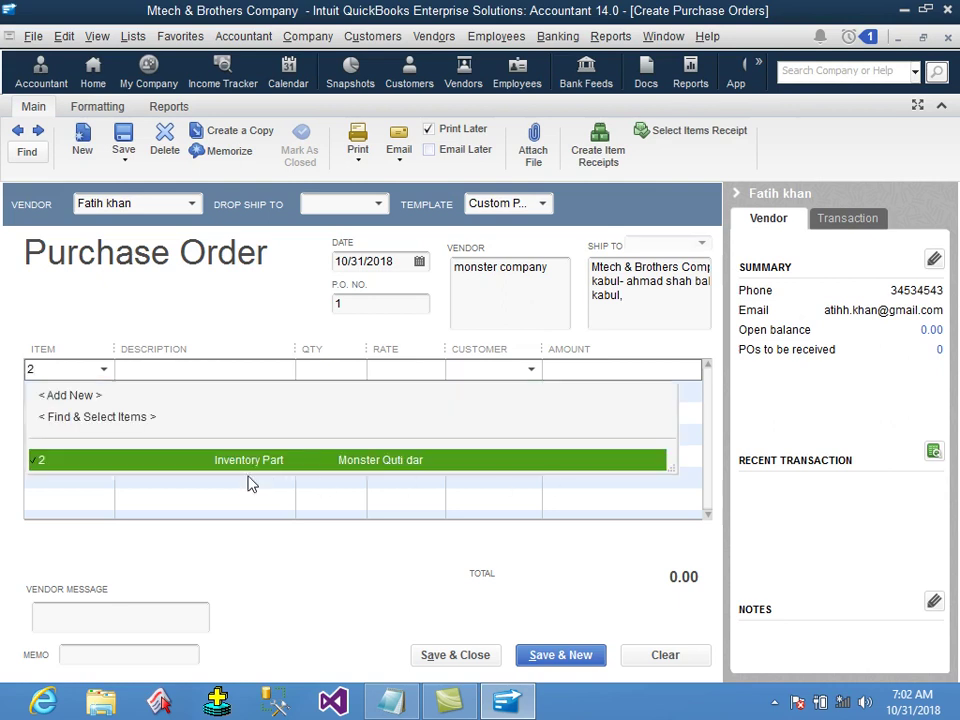
pyautogui.click(412, 465)
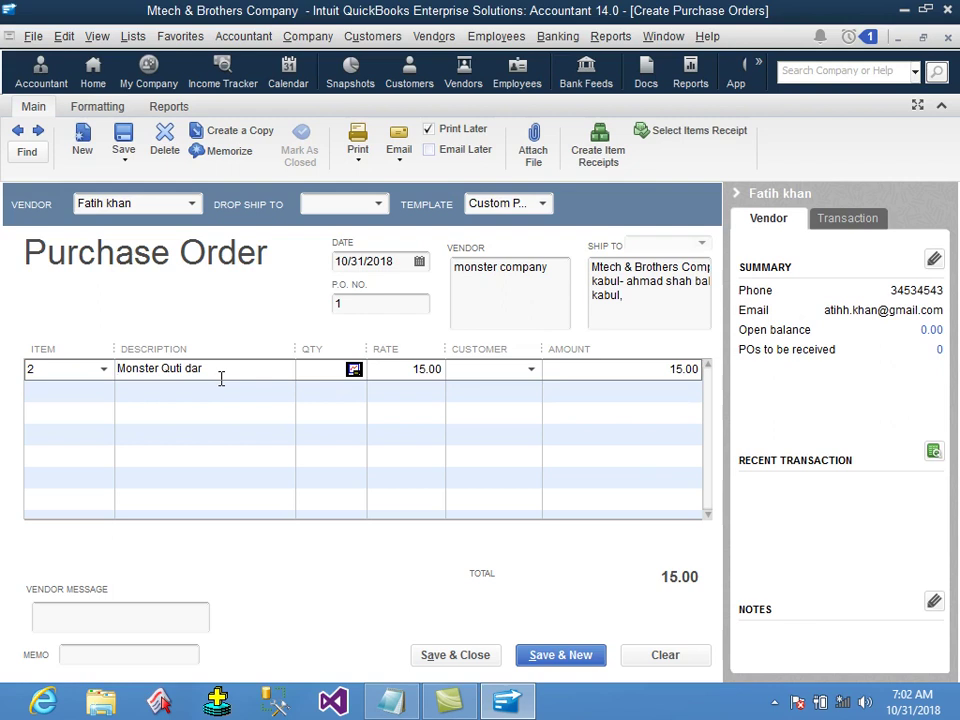
pyautogui.click(312, 373)
pyautogui.write('3')
pyautogui.click(395, 370)
pyautogui.press('Tab')
pyautogui.press('Tab')
# Save and close P.O. 1, keeping the changed ship-to address and ignoring the 'Quti' spelling flag.
pyautogui.click(492, 660)
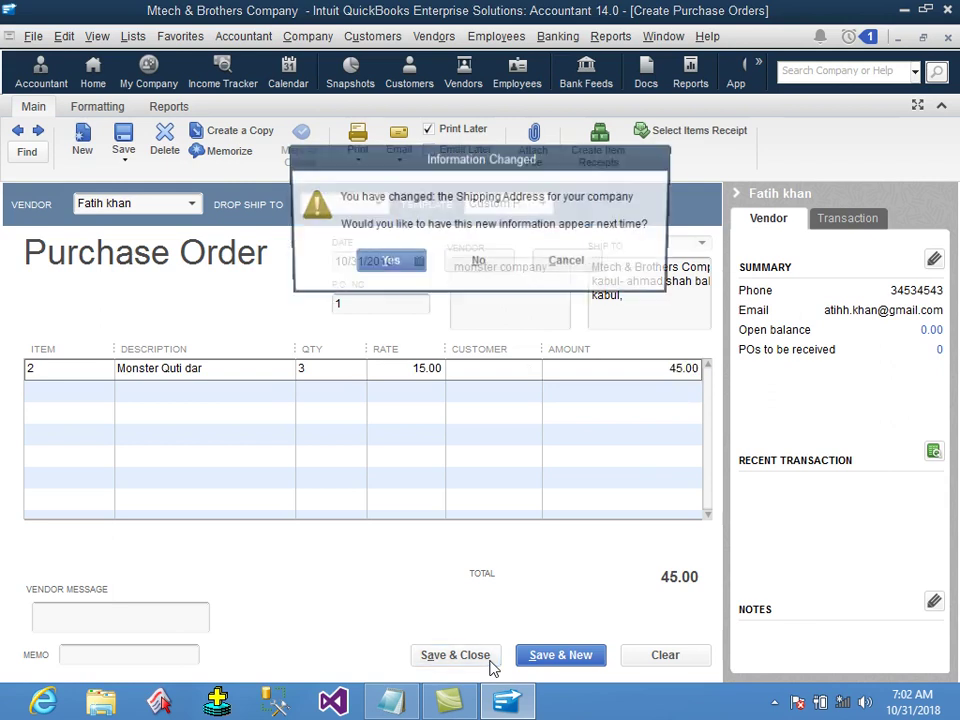
pyautogui.click(390, 264)
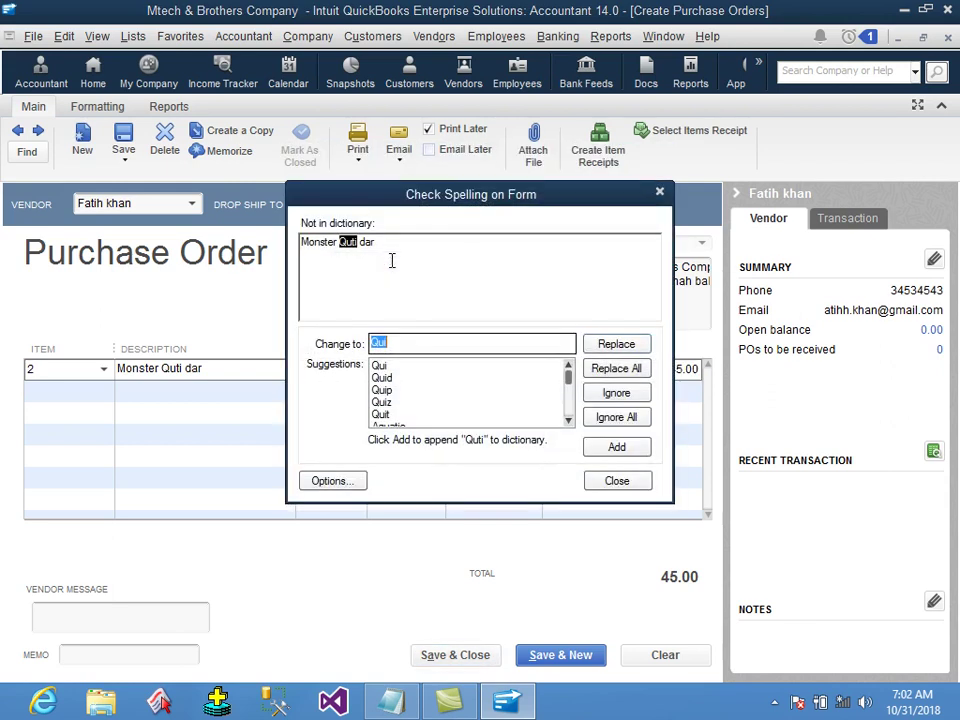
pyautogui.click(627, 420)
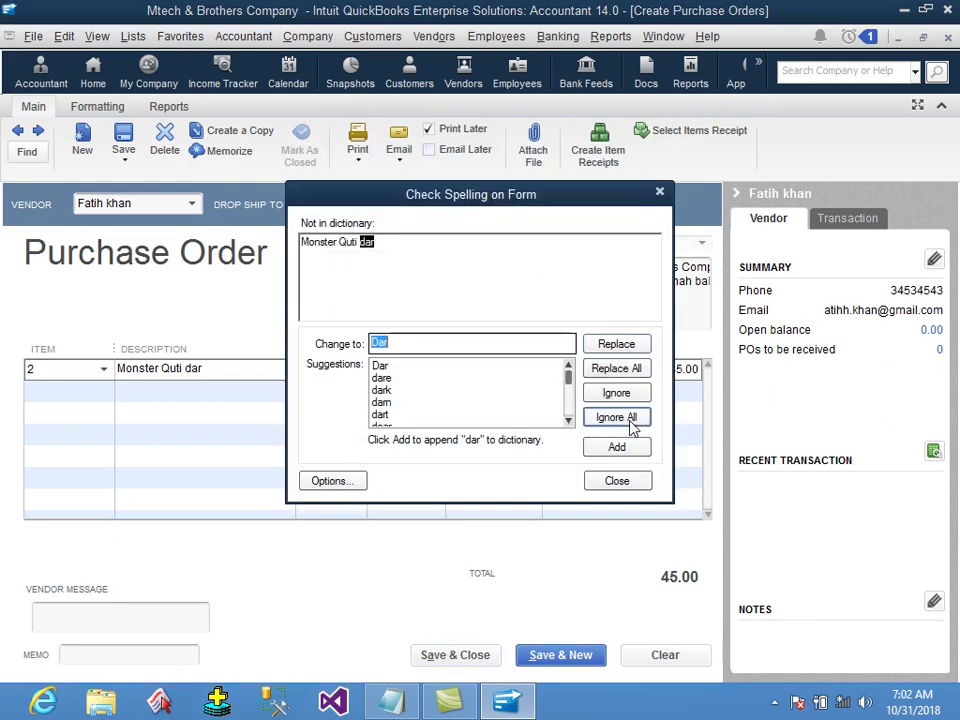
pyautogui.click(627, 420)
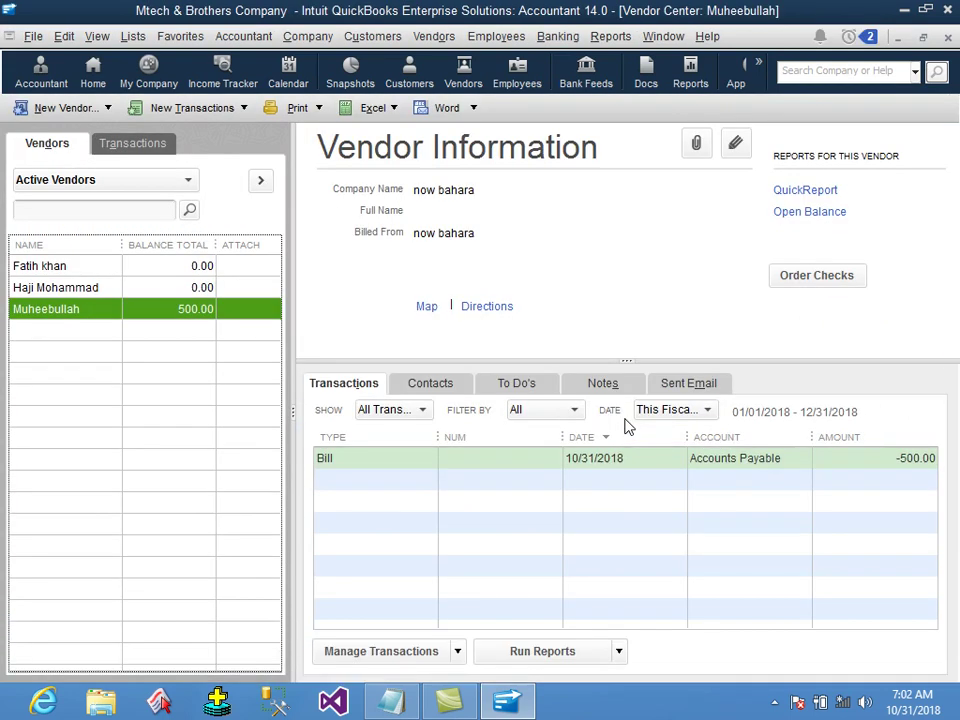
# Add 'select item', '- qty', '- click save and close' and '=' lines to the Notepad notes.
pyautogui.click(391, 700)
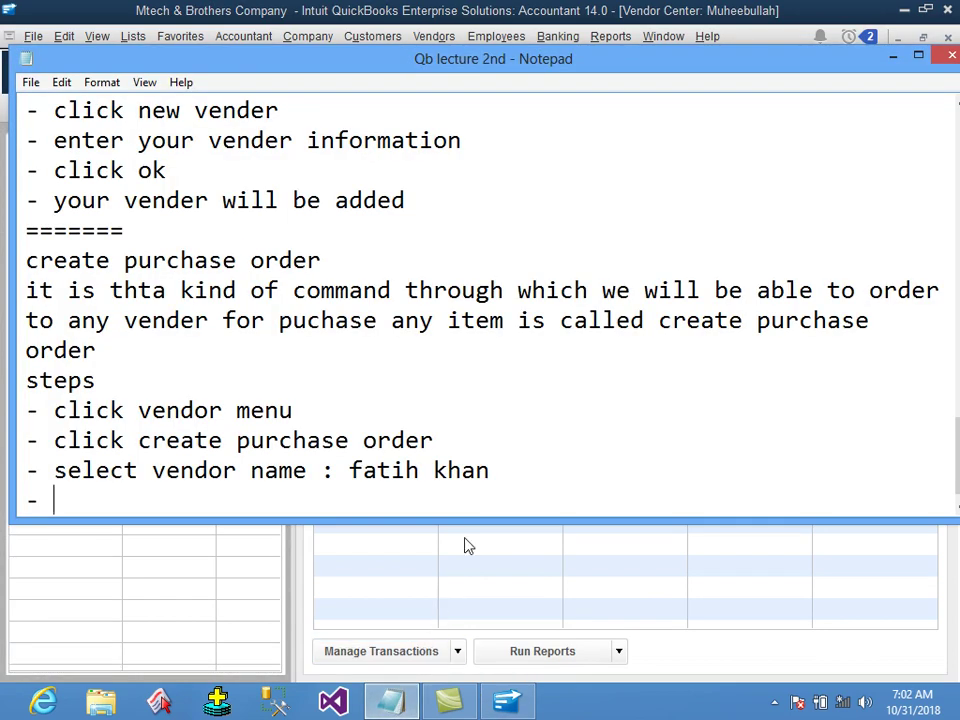
pyautogui.write('select item')
pyautogui.press('Return')
pyautogui.write('- qty')
pyautogui.press('Return')
pyautogui.write('- cli')
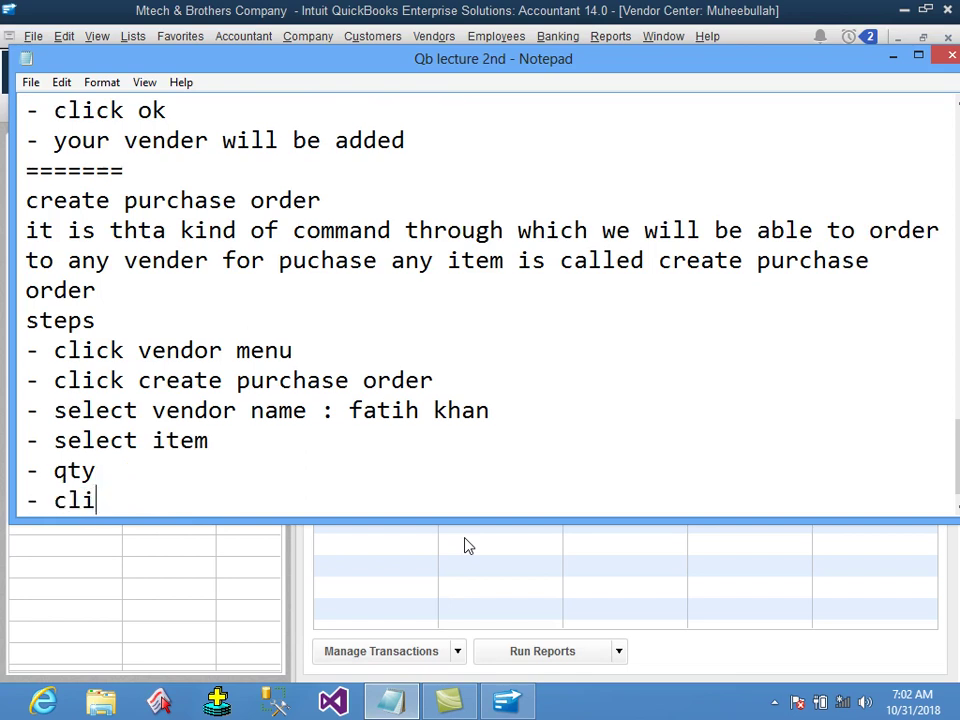
pyautogui.write('ck save and close')
pyautogui.press('Return')
pyautogui.write('=')
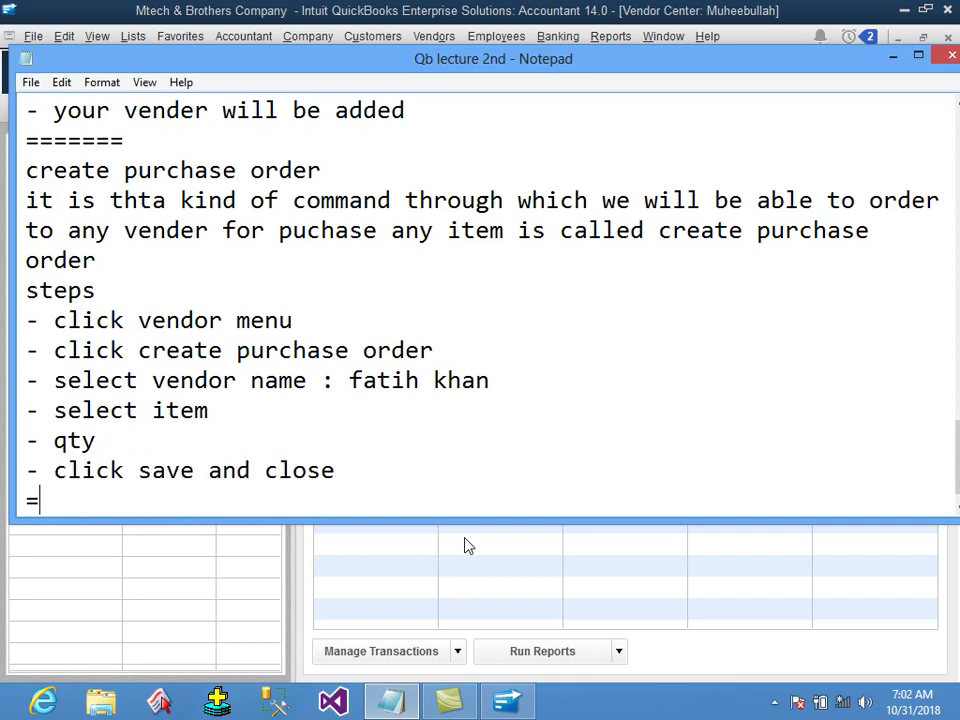
pyautogui.click(583, 10)
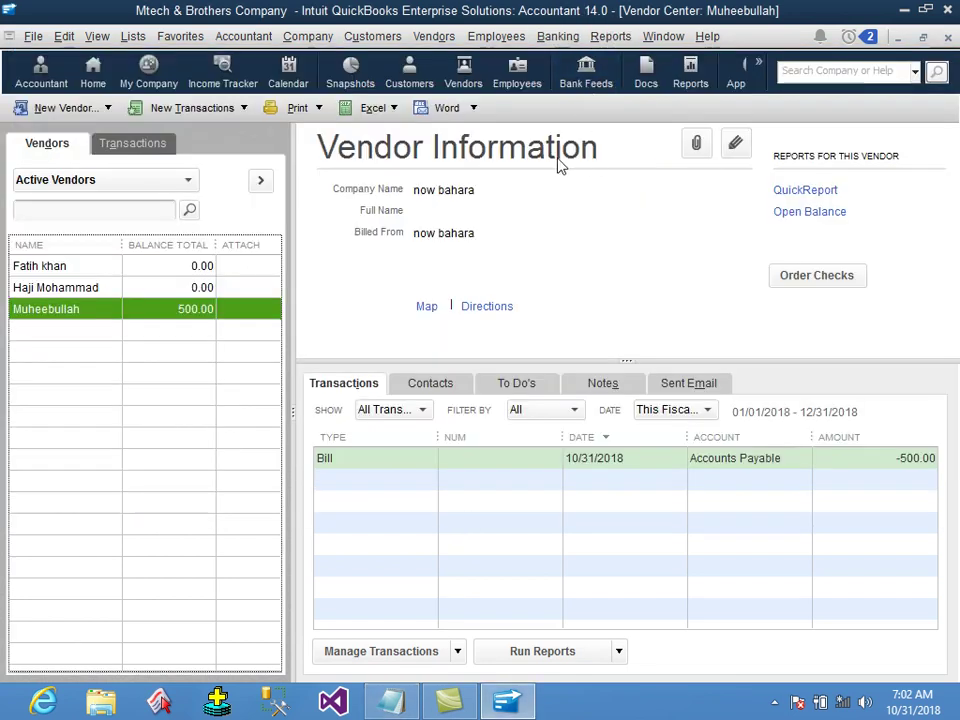
# Open the Vendor Center and select monster company to see Purchase Order 1 for -45.00.
pyautogui.click(424, 42)
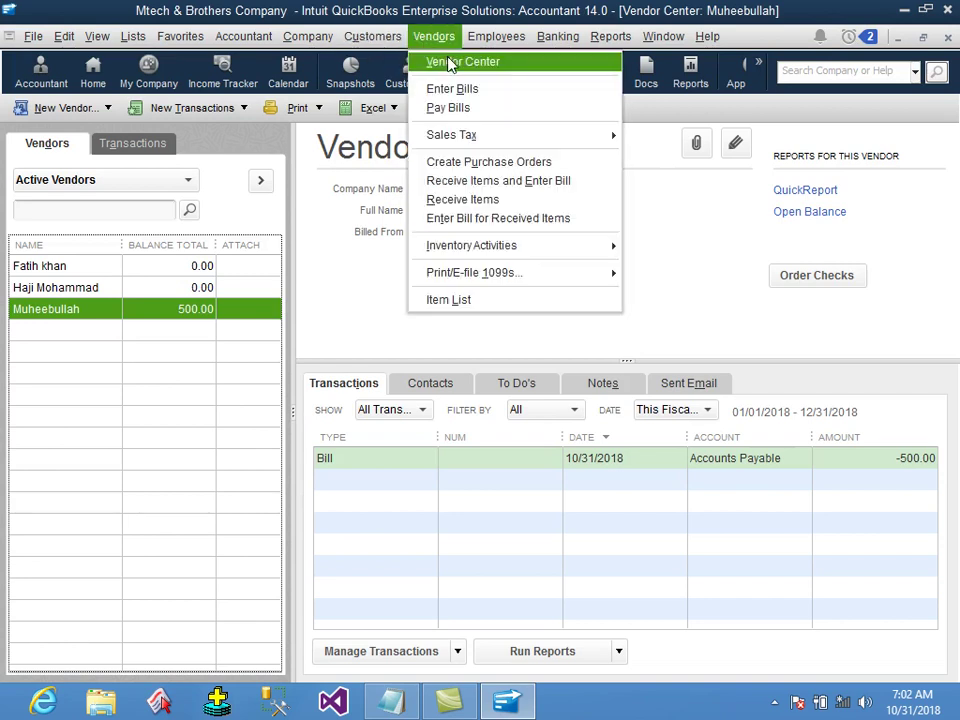
pyautogui.click(449, 64)
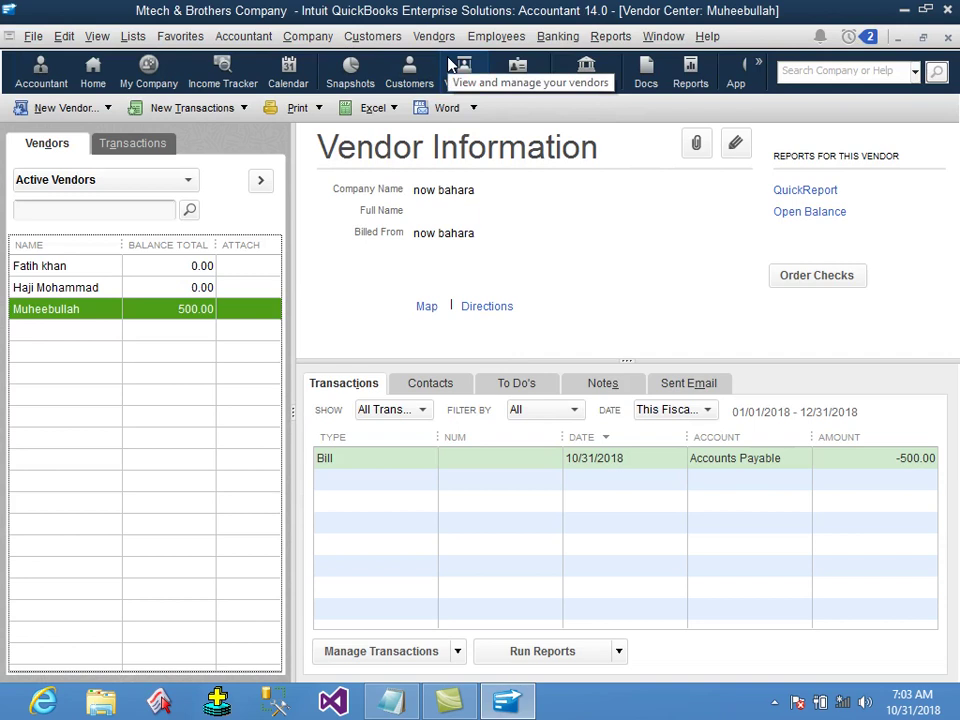
pyautogui.click(180, 268)
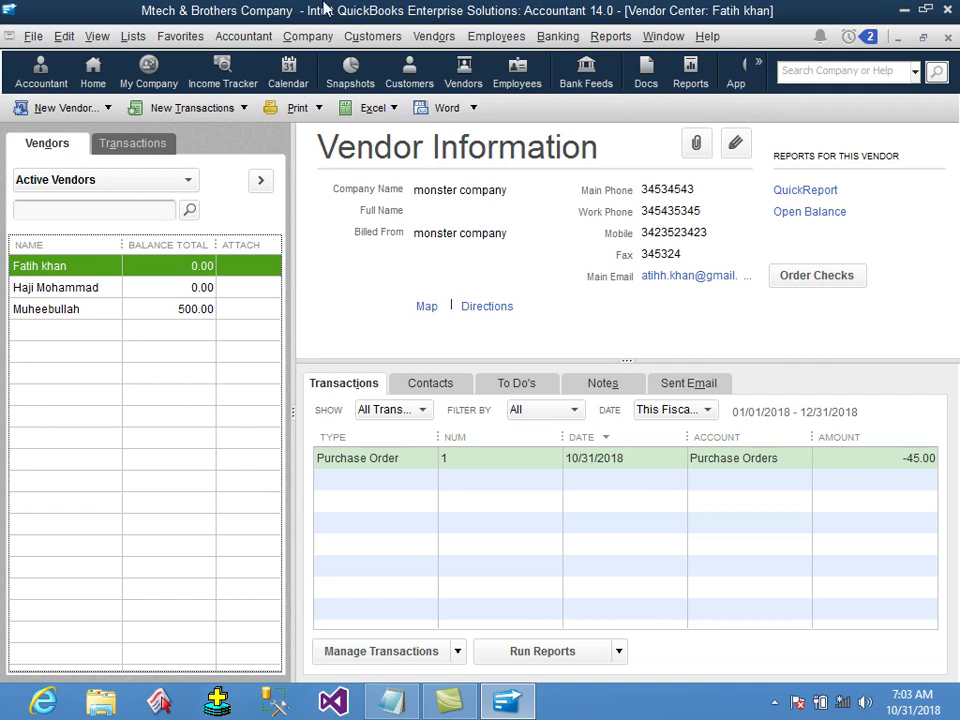
pyautogui.click(434, 38)
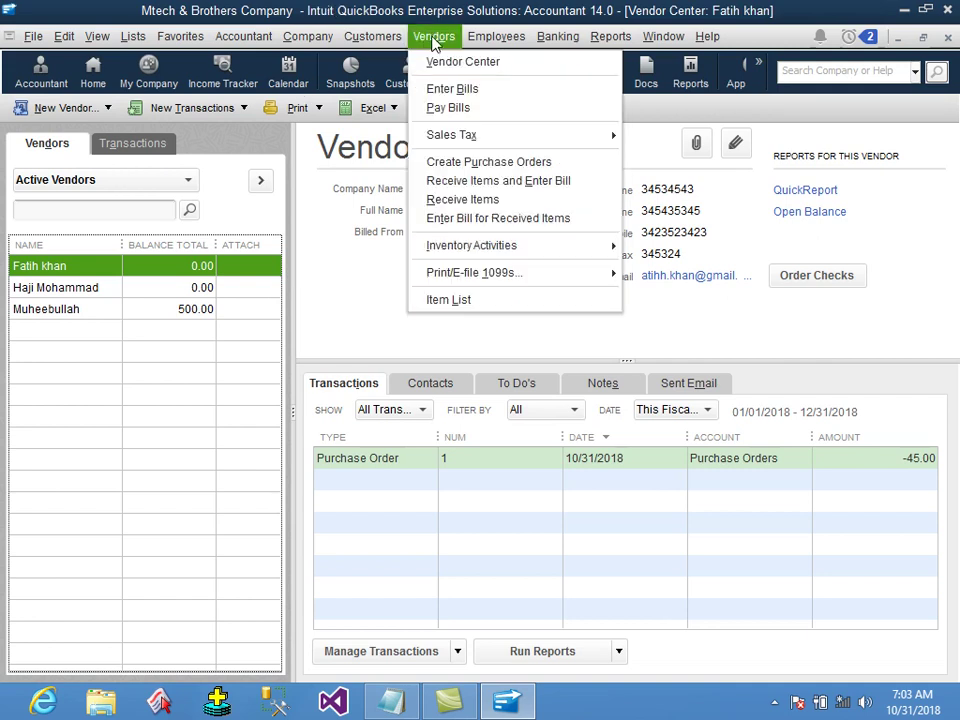
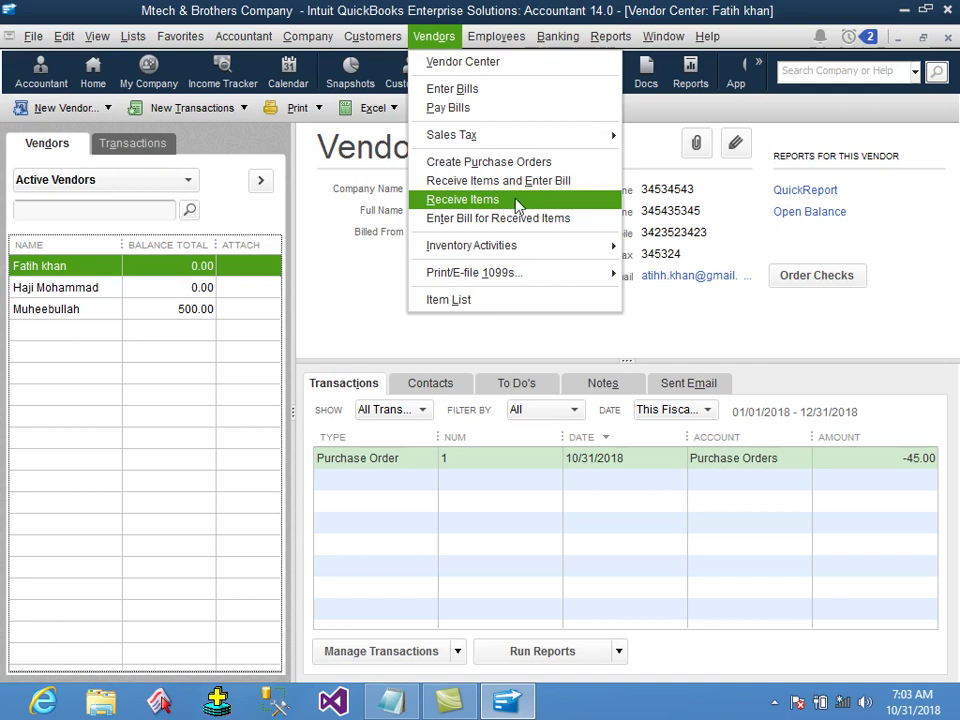
# Add a 'recive item' note about receiving the items added on the purchase order, ending with '=='.
pyautogui.click(391, 700)
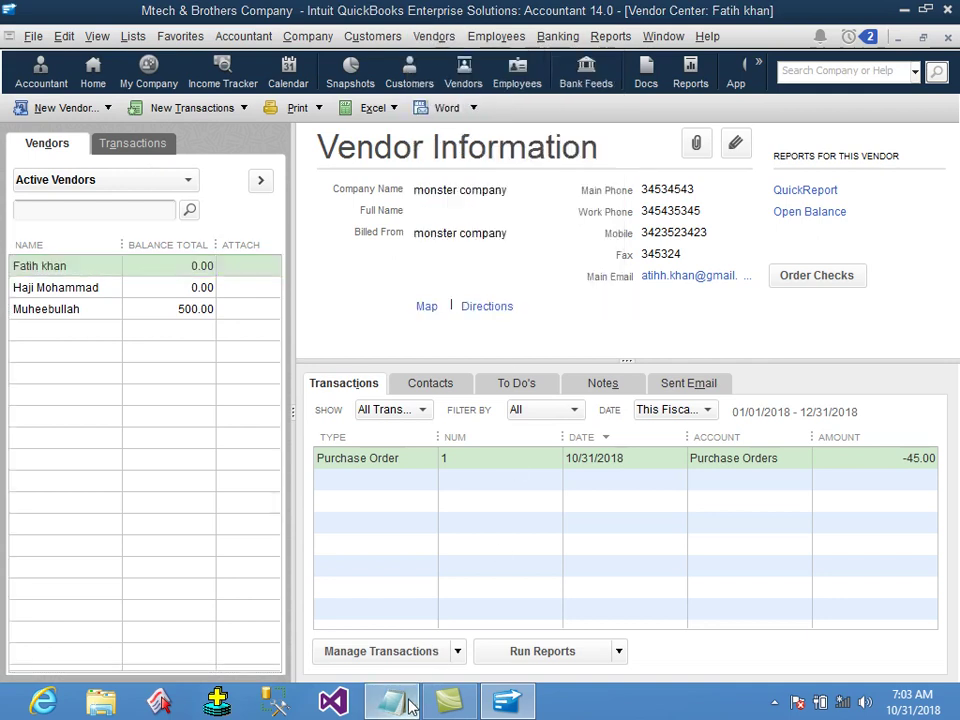
pyautogui.write('re')
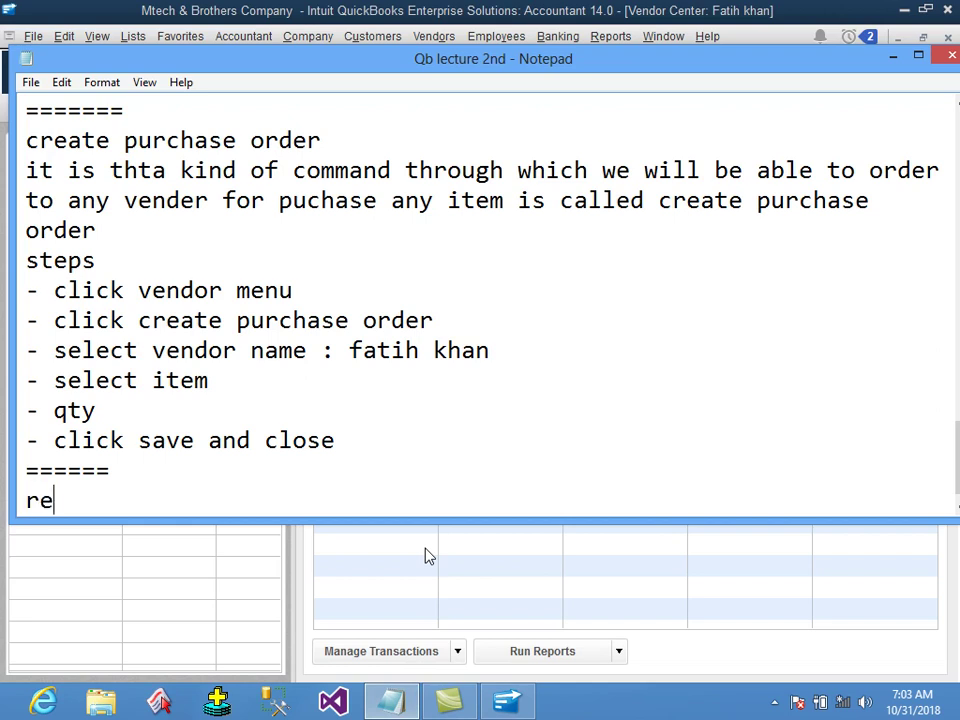
pyautogui.write('cive item')
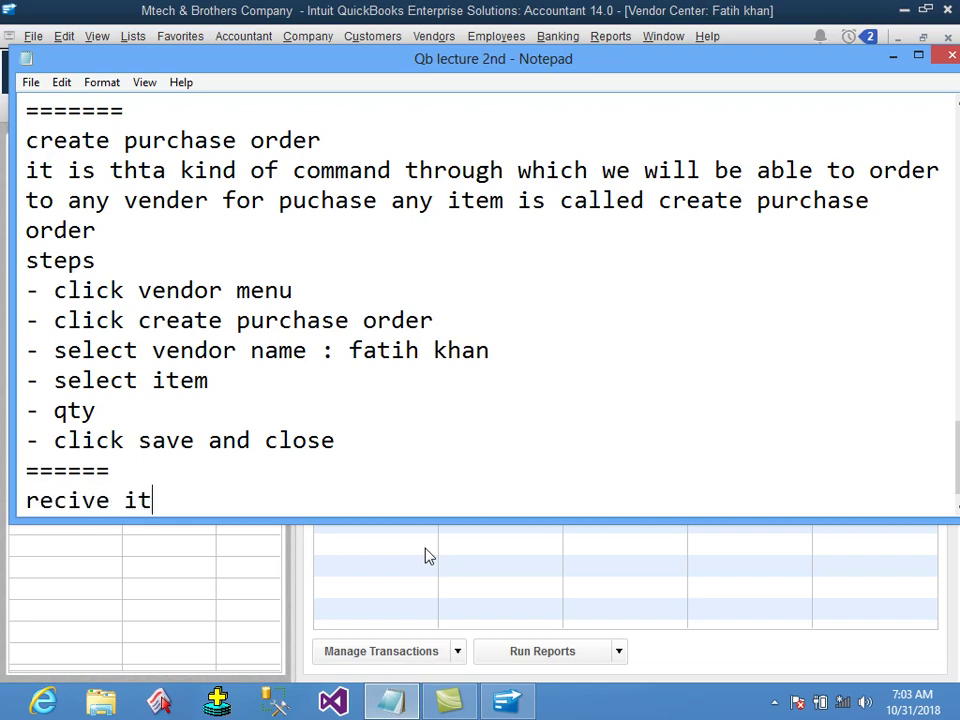
pyautogui.press('Return')
pyautogui.write('from here we w')
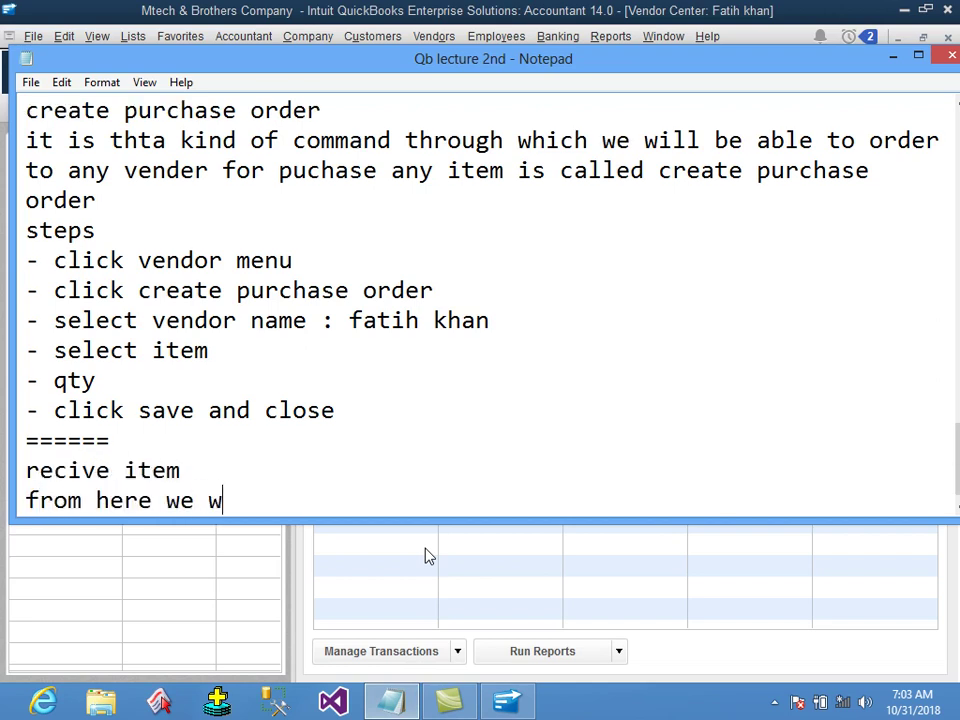
pyautogui.write('ill be able to reve')
pyautogui.press('BackSpace')
pyautogui.press('BackSpace')
pyautogui.write('civer the')
pyautogui.press('BackSpace')
pyautogui.press('BackSpace')
pyautogui.write('ose itesm which ')
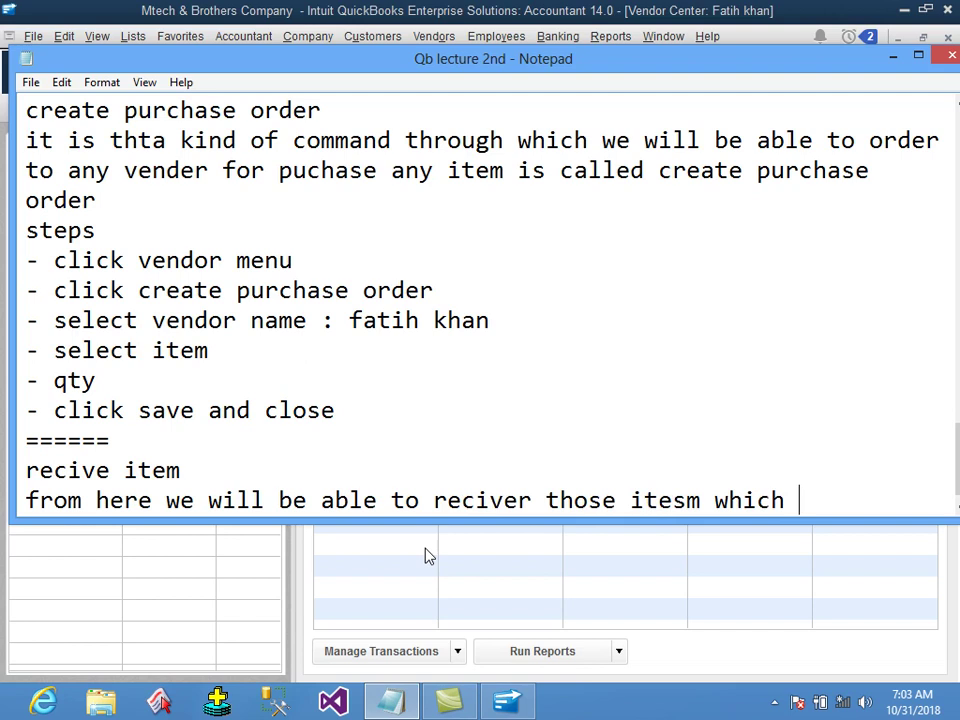
pyautogui.write('we added the ')
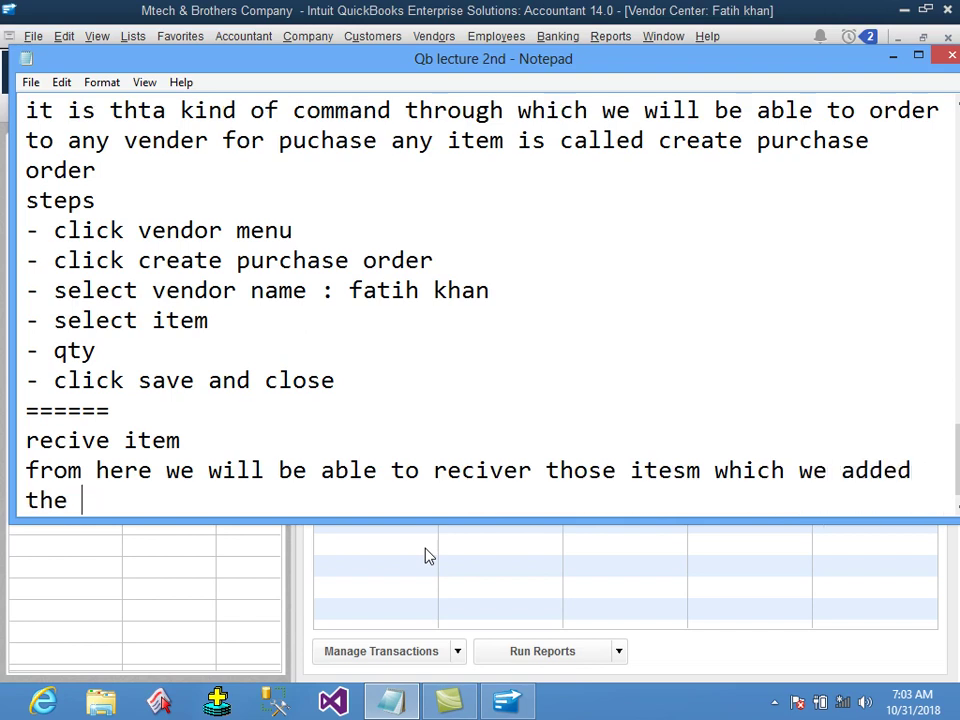
pyautogui.write('purchase order')
pyautogui.press('Return')
pyautogui.write('==')
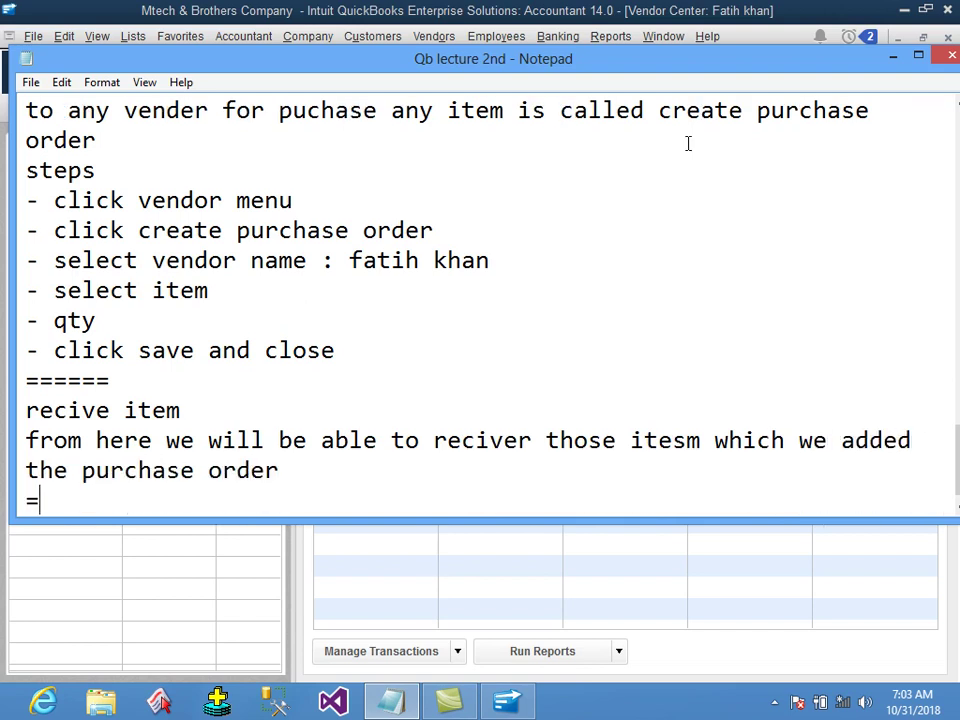
pyautogui.click(770, 12)
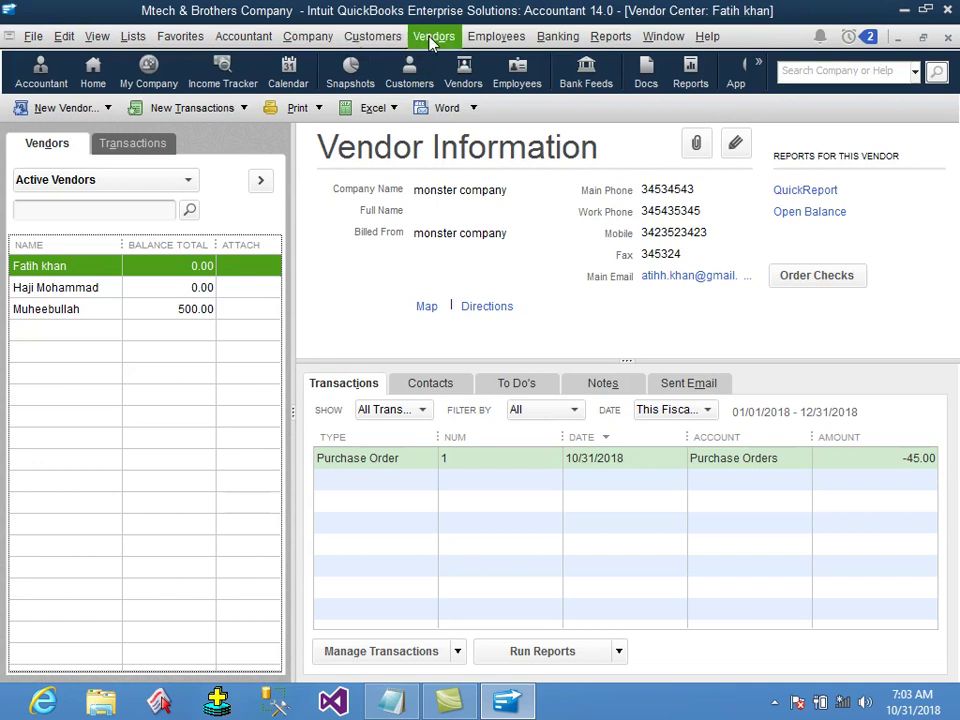
# Start an item receipt for the vendor that has the open purchase order.
pyautogui.click(433, 37)
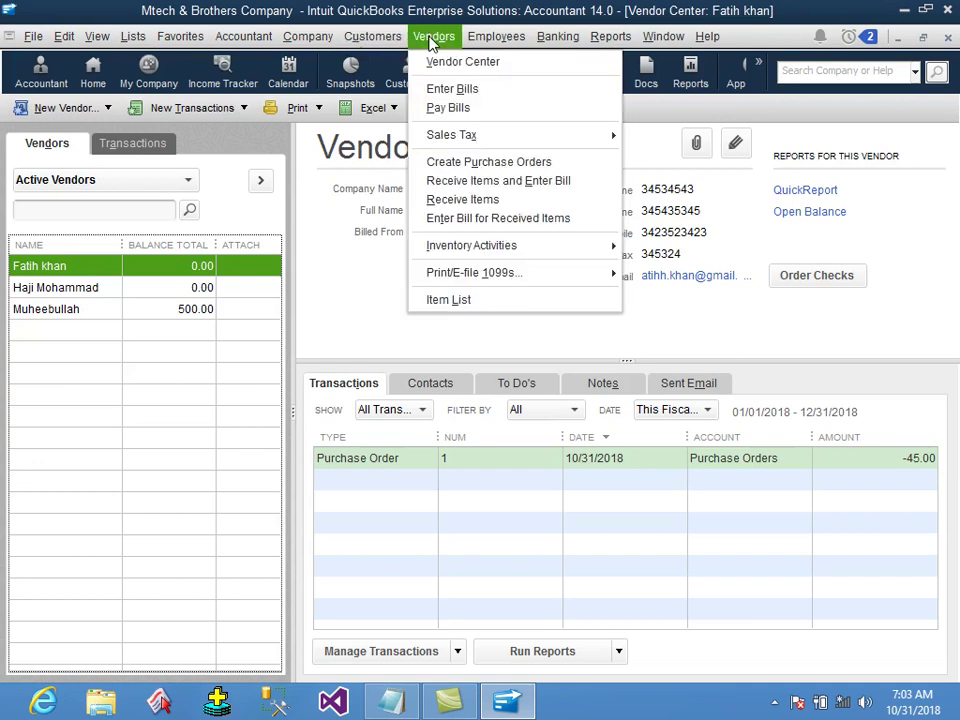
pyautogui.click(487, 201)
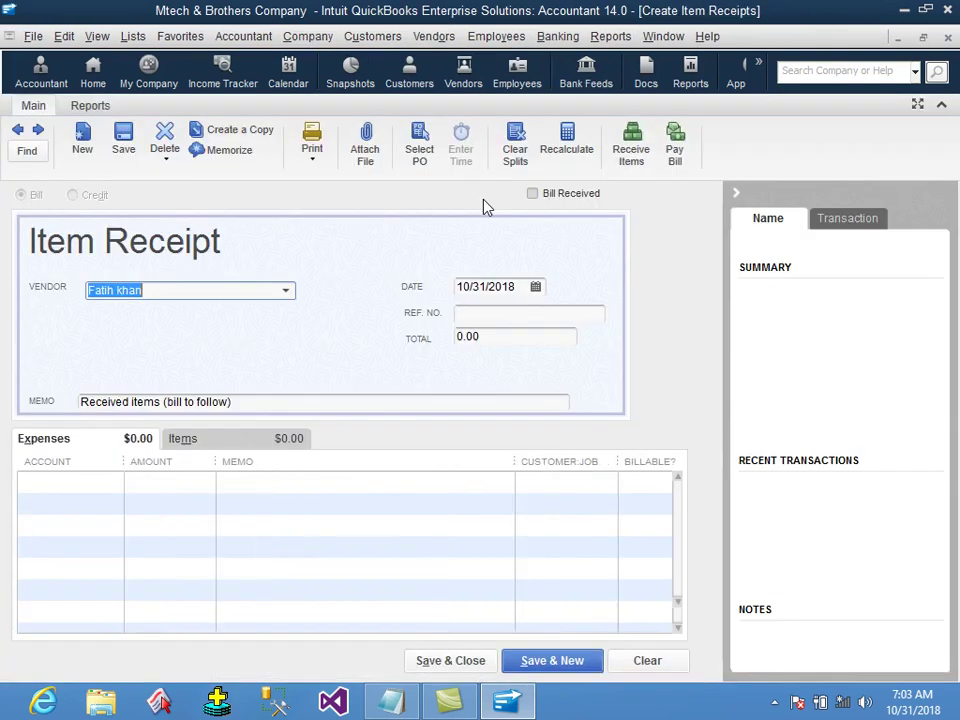
pyautogui.click(288, 293)
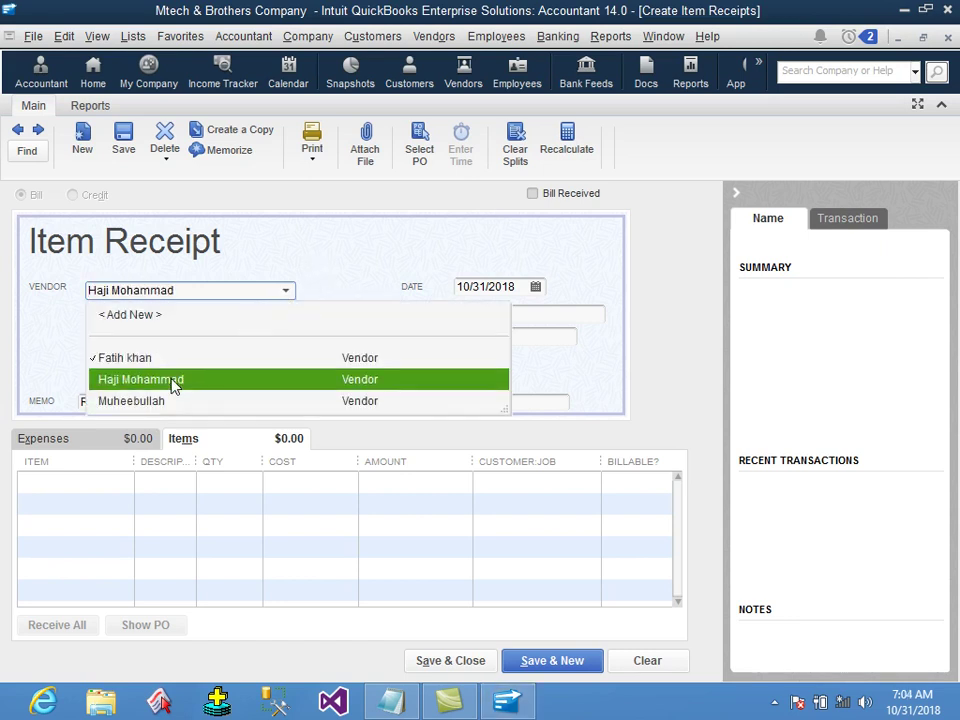
pyautogui.click(176, 388)
pyautogui.click(286, 292)
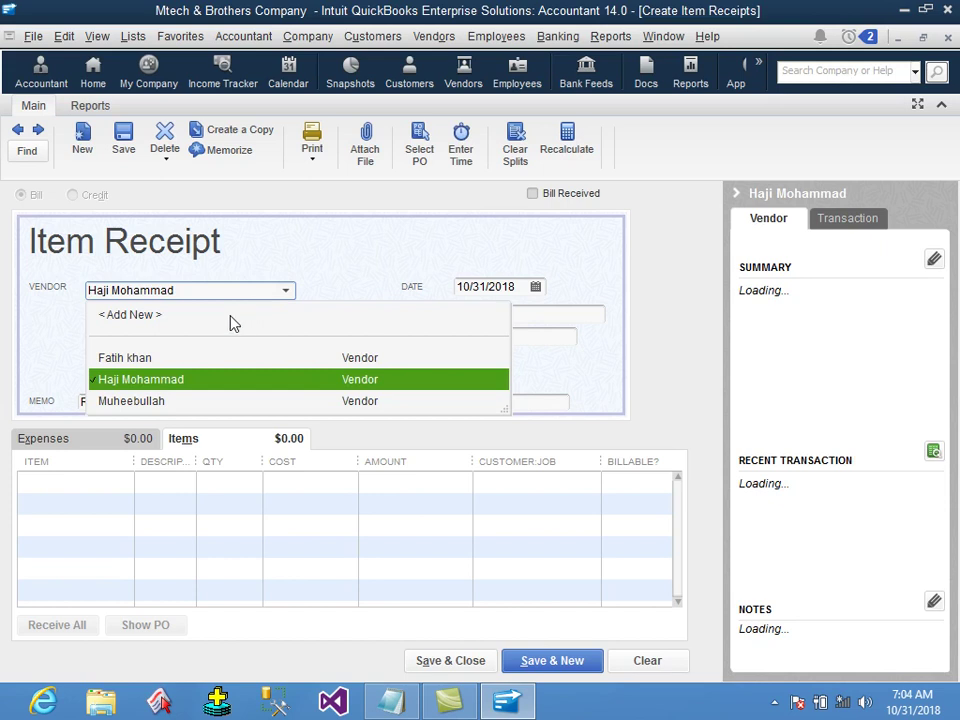
pyautogui.click(122, 360)
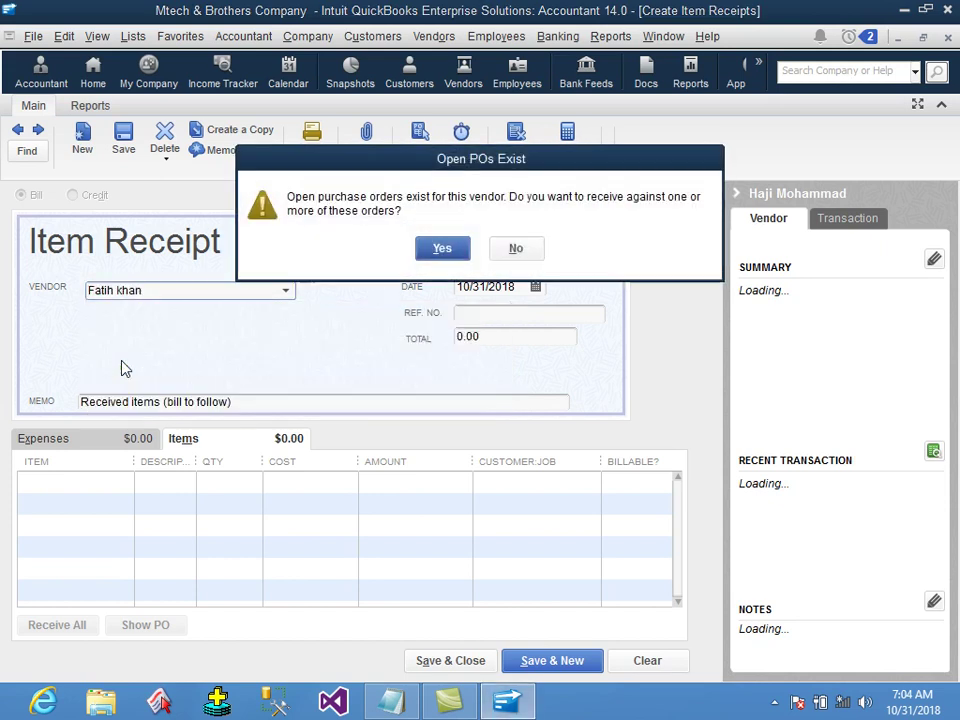
# Receive purchase order 1's 3 Monster at 15.00 (45.00) and save the receipt.
pyautogui.click(442, 249)
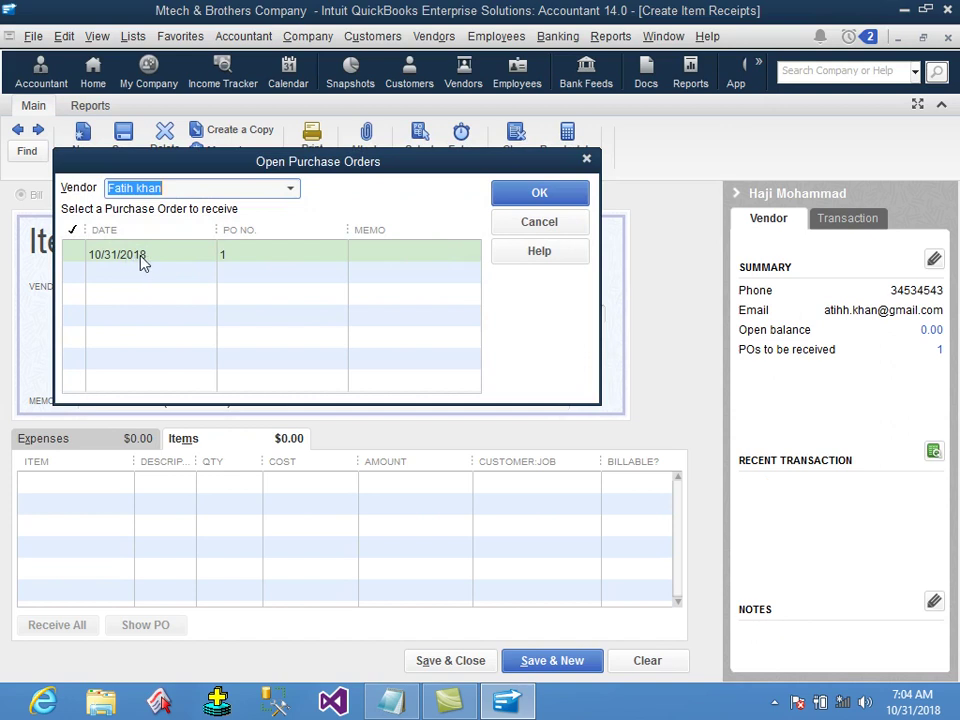
pyautogui.click(74, 255)
pyautogui.click(514, 196)
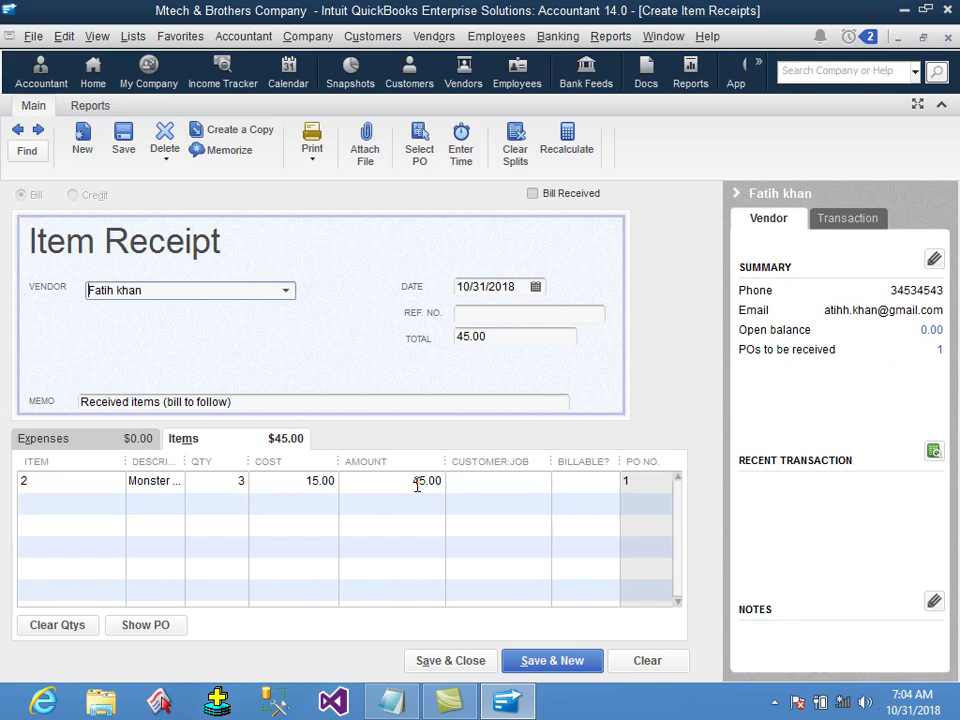
pyautogui.click(225, 481)
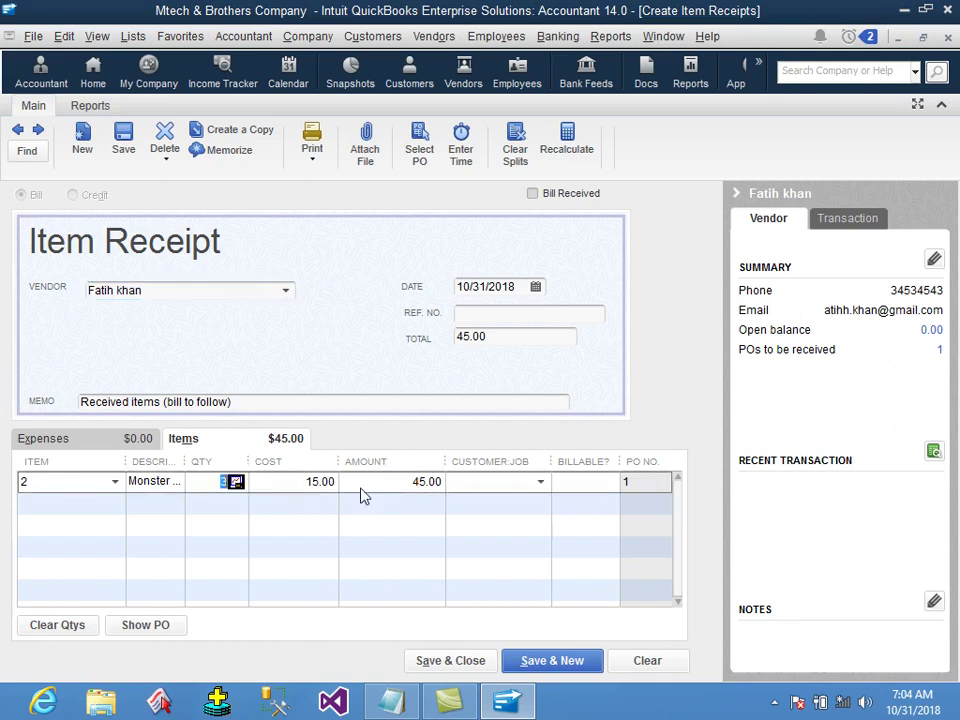
pyautogui.click(451, 661)
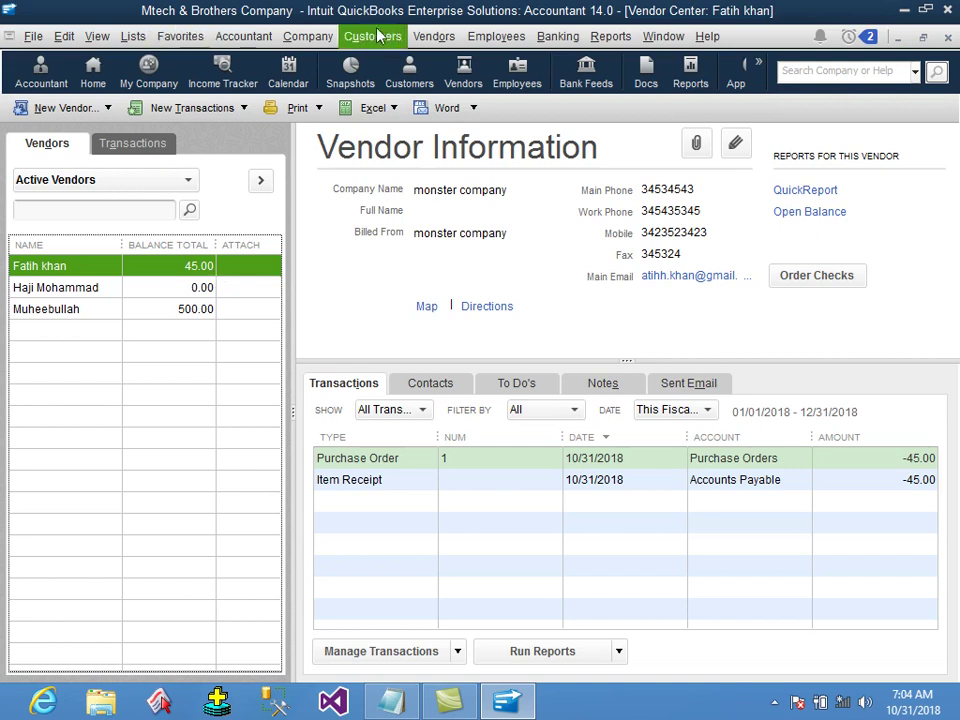
pyautogui.click(437, 36)
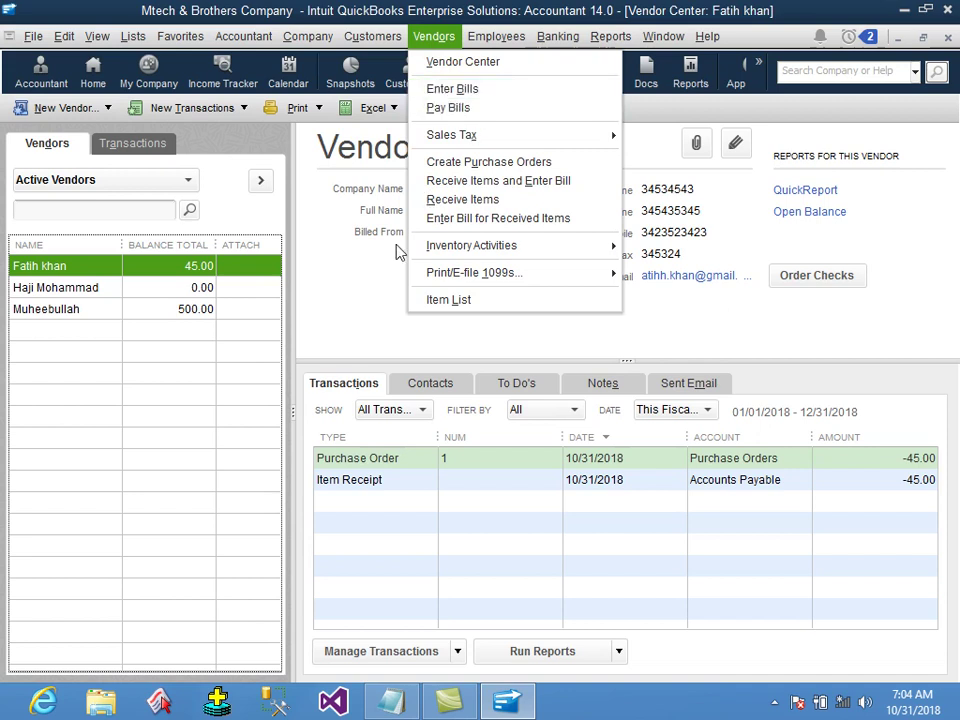
# Show the Trial Balance for all dates and select the Inventory Asset row at 1,088.00.
pyautogui.click(393, 701)
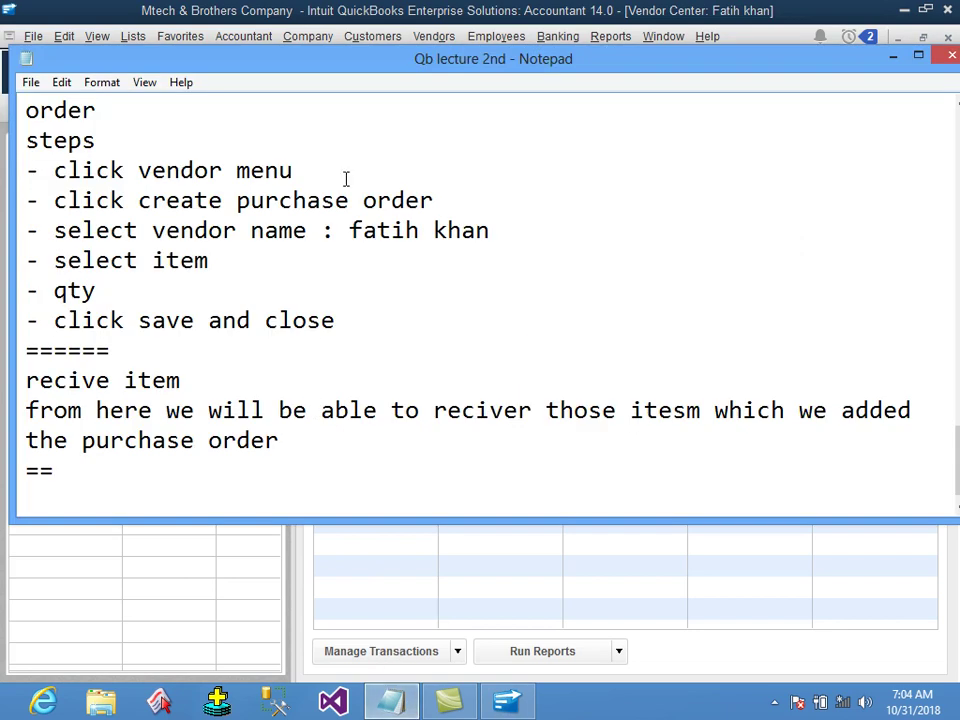
pyautogui.click(403, 12)
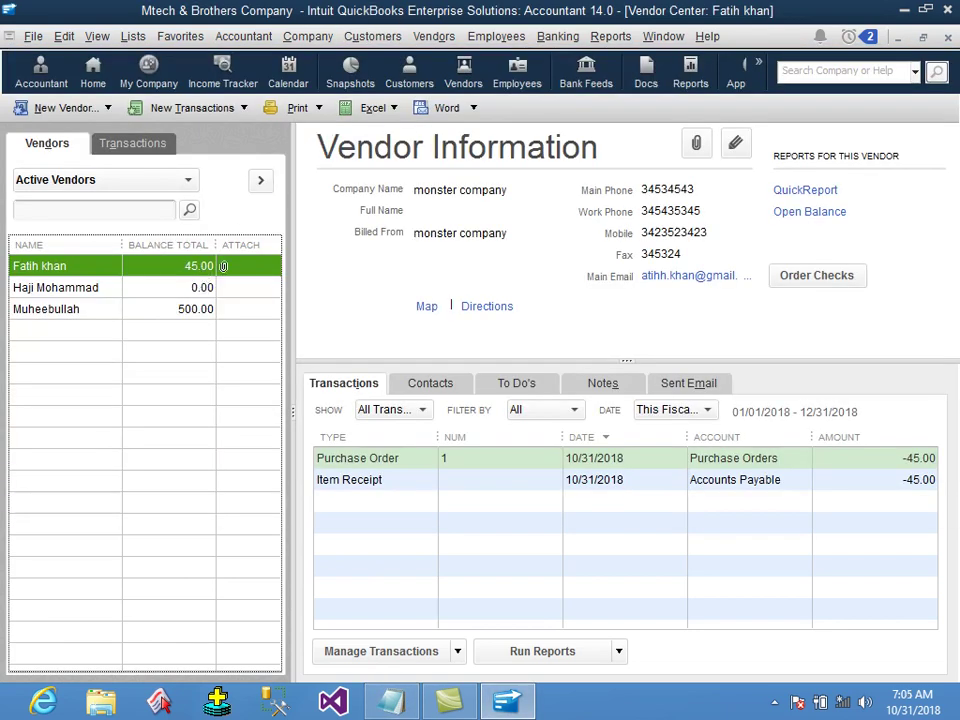
pyautogui.click(610, 36)
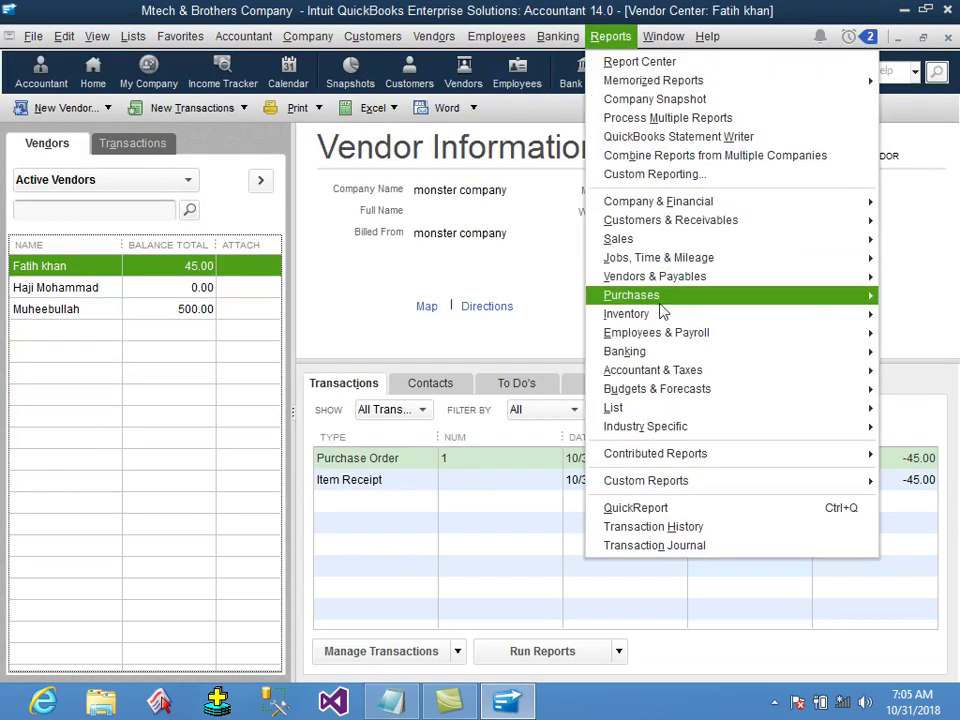
pyautogui.moveTo(660, 370)
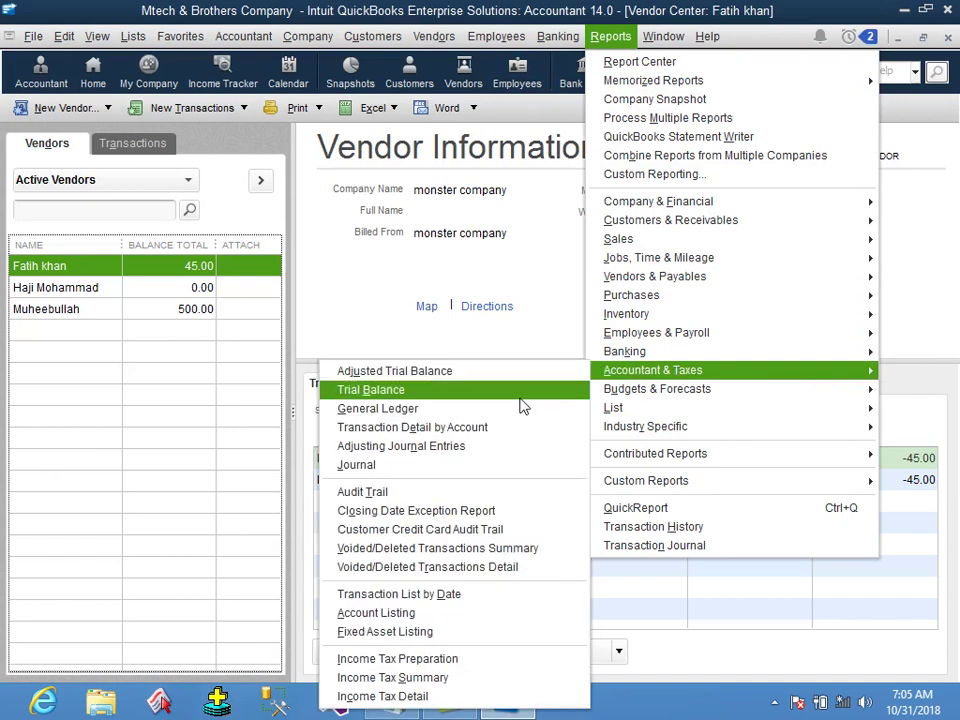
pyautogui.click(520, 405)
pyautogui.press('a')
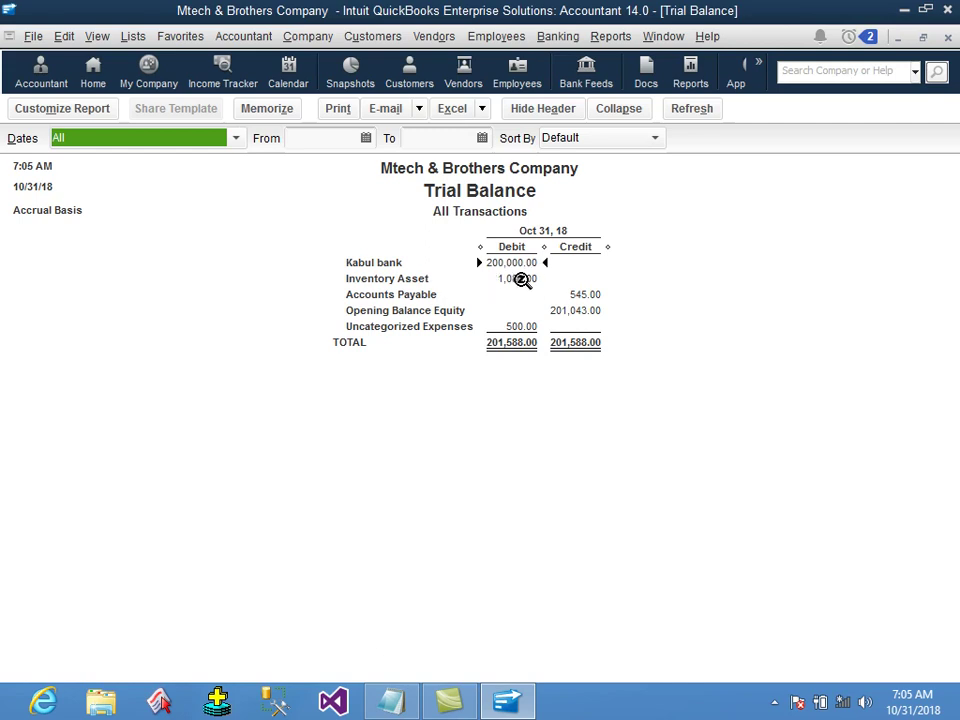
pyautogui.click(519, 279)
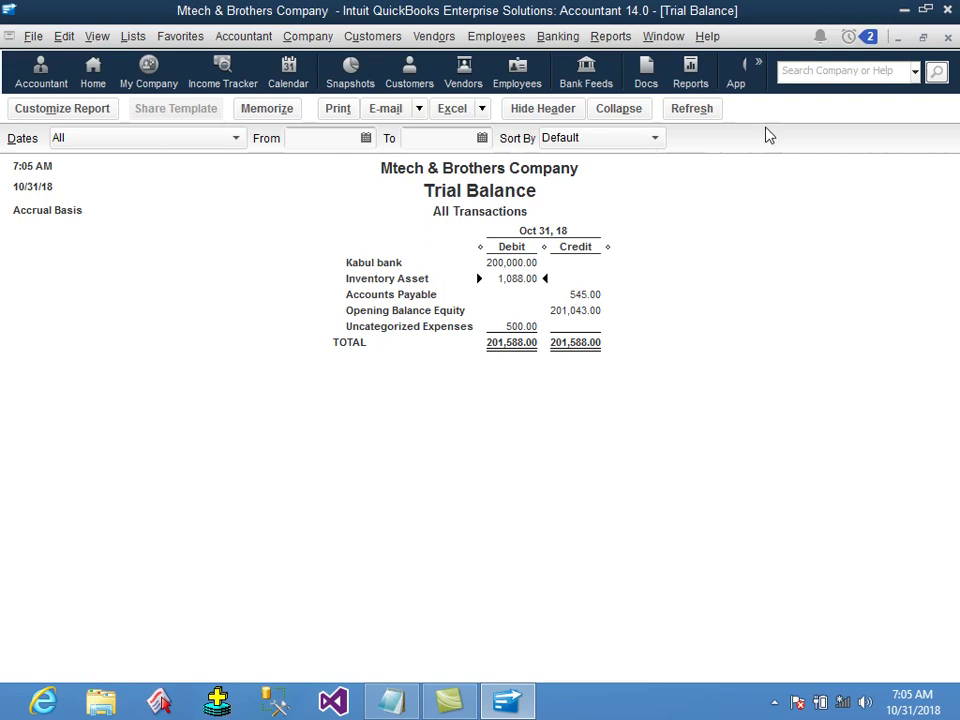
# Close the report and add a 'pay bill' note: paying money to any vendor is called pay bill.
pyautogui.hotkey('ctrl', 'F4')
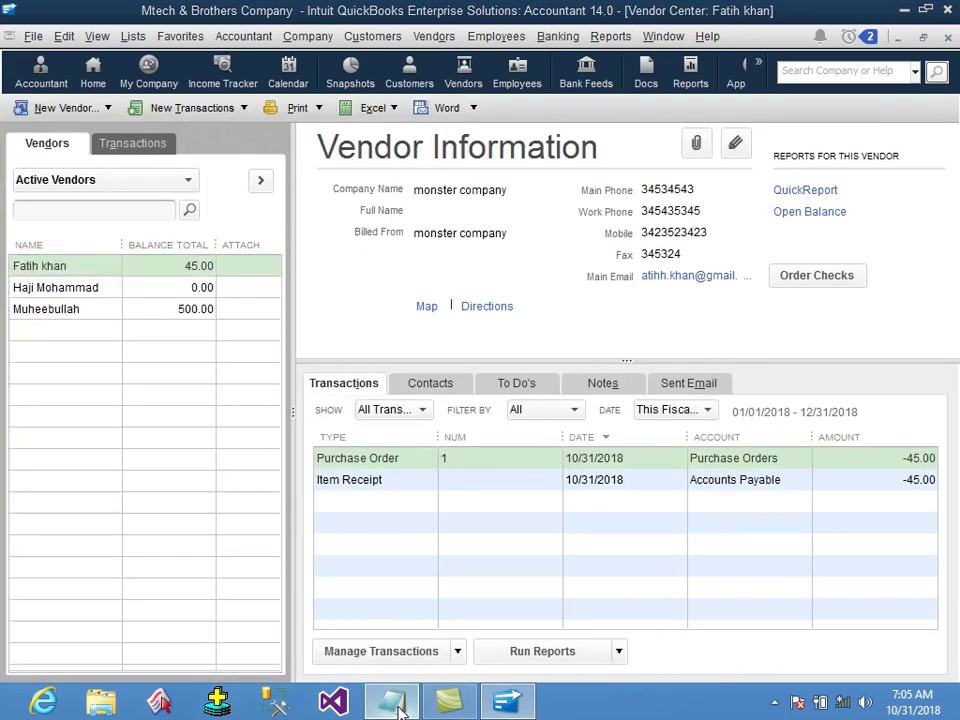
pyautogui.click(392, 703)
pyautogui.write('pay bill')
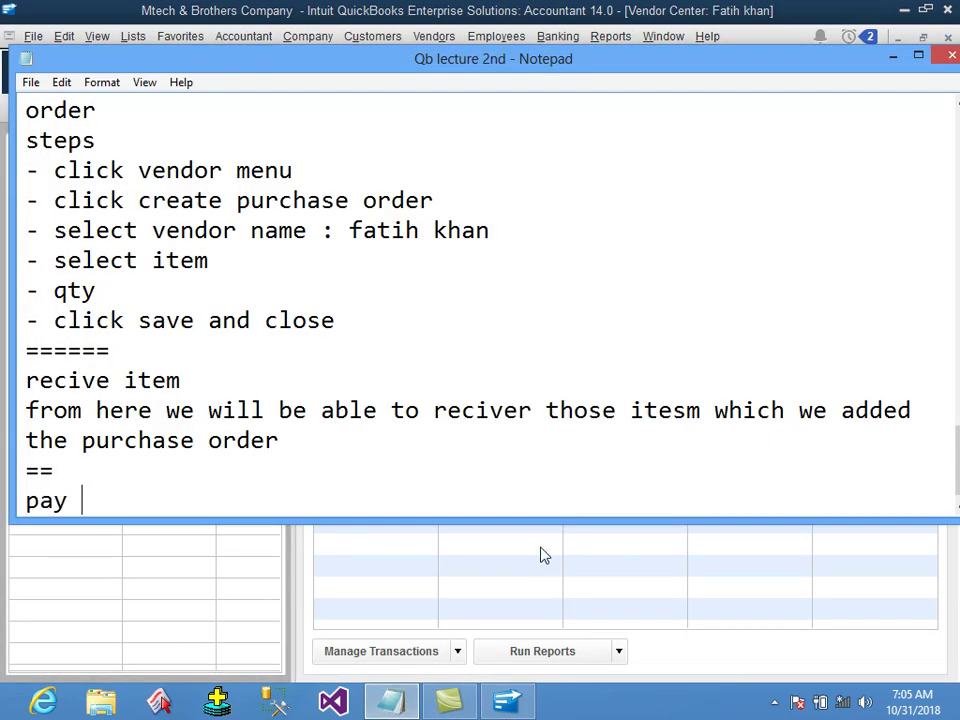
pyautogui.press('Return')
pyautogui.write('from here')
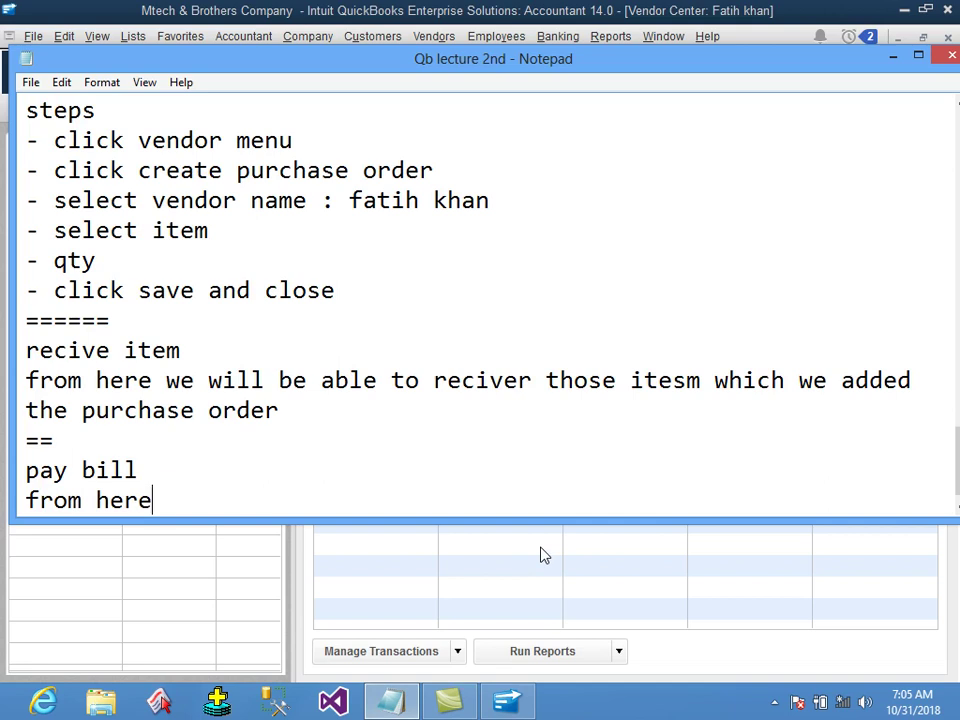
pyautogui.write(' we will be able to ')
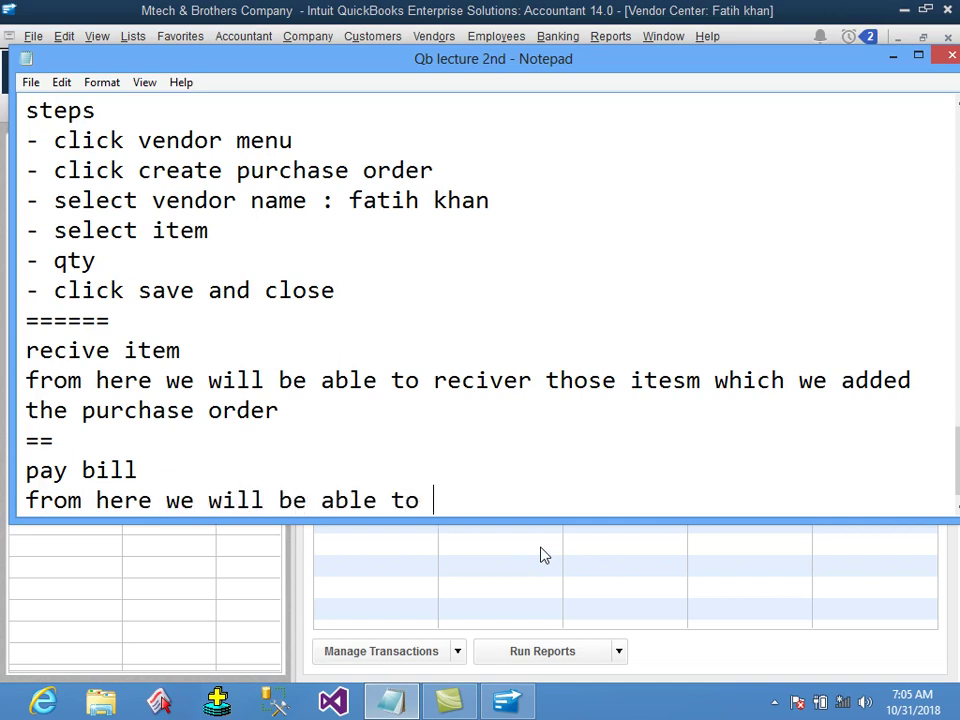
pyautogui.write('pay money to an')
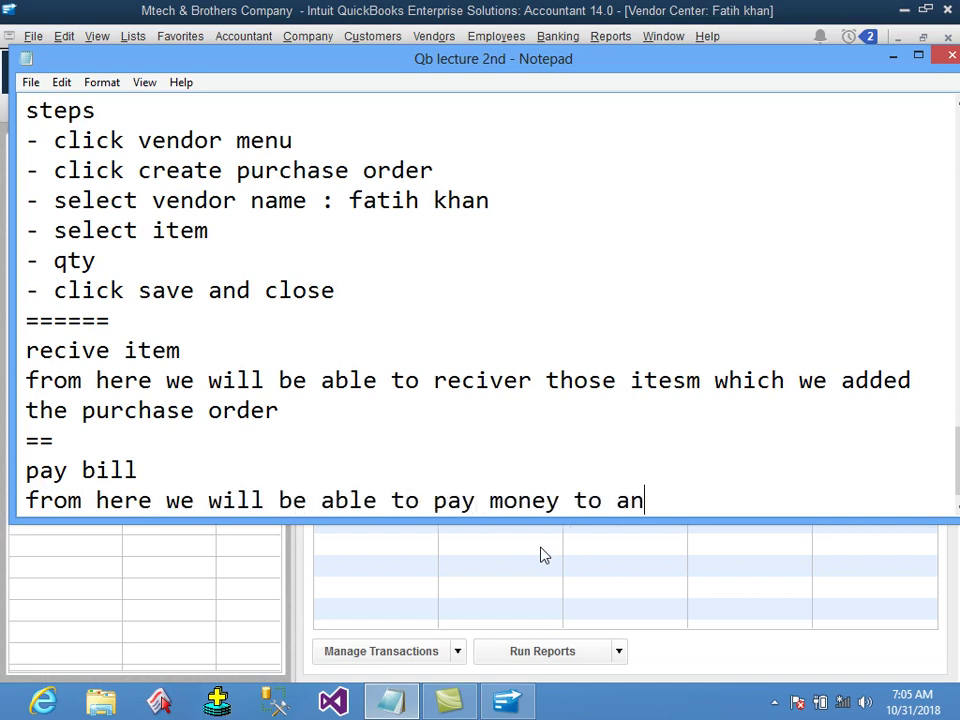
pyautogui.write('y vendor is called pay p')
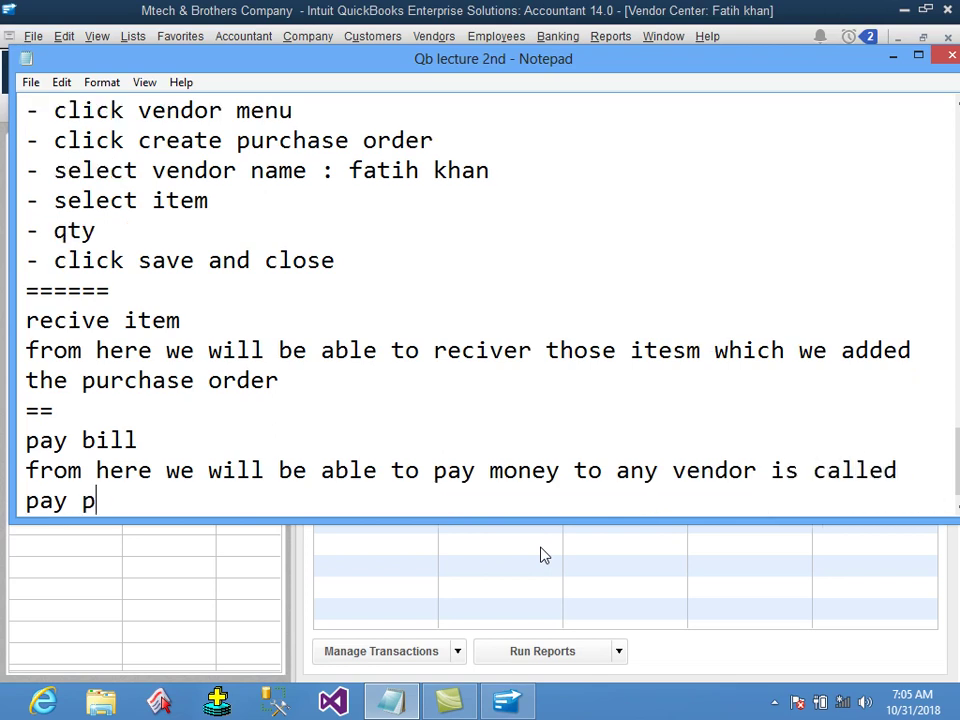
pyautogui.press('BackSpace')
pyautogui.write('bill')
# Add a '=====' separator line, then close Notepad and answer the save prompt.
pyautogui.press('Return')
pyautogui.write('=====')
pyautogui.press('Return')
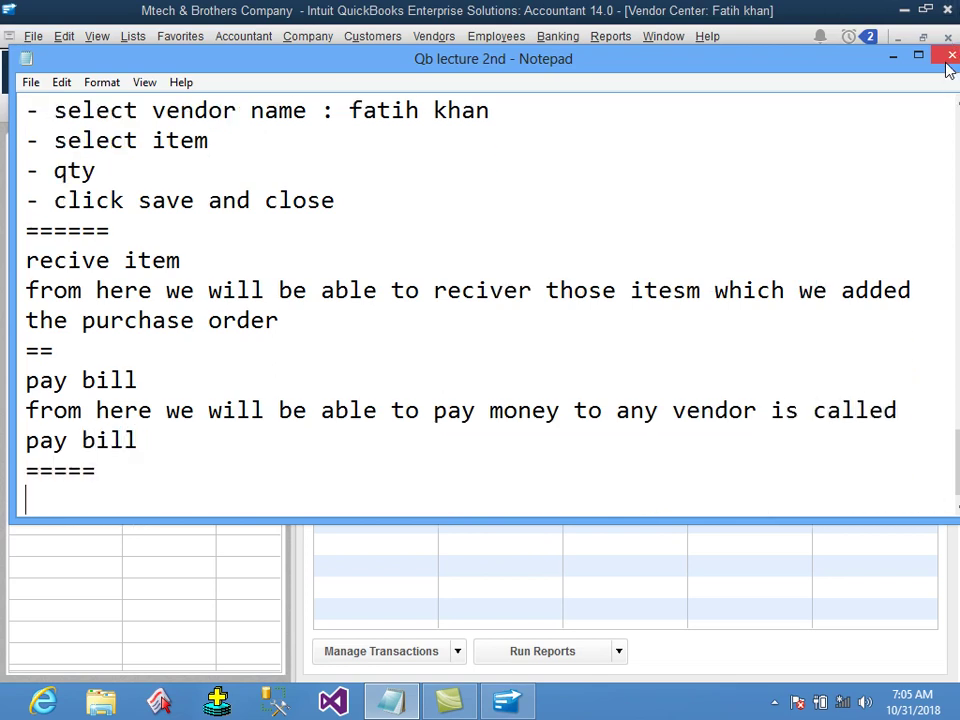
pyautogui.click(950, 56)
pyautogui.press('Return')
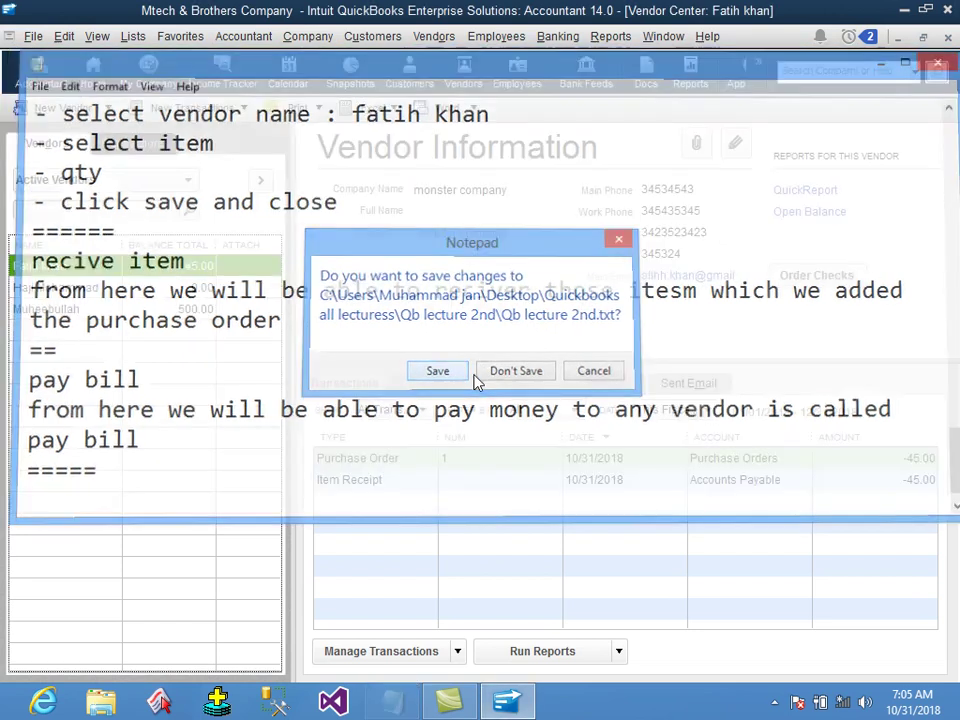
pyautogui.click(430, 36)
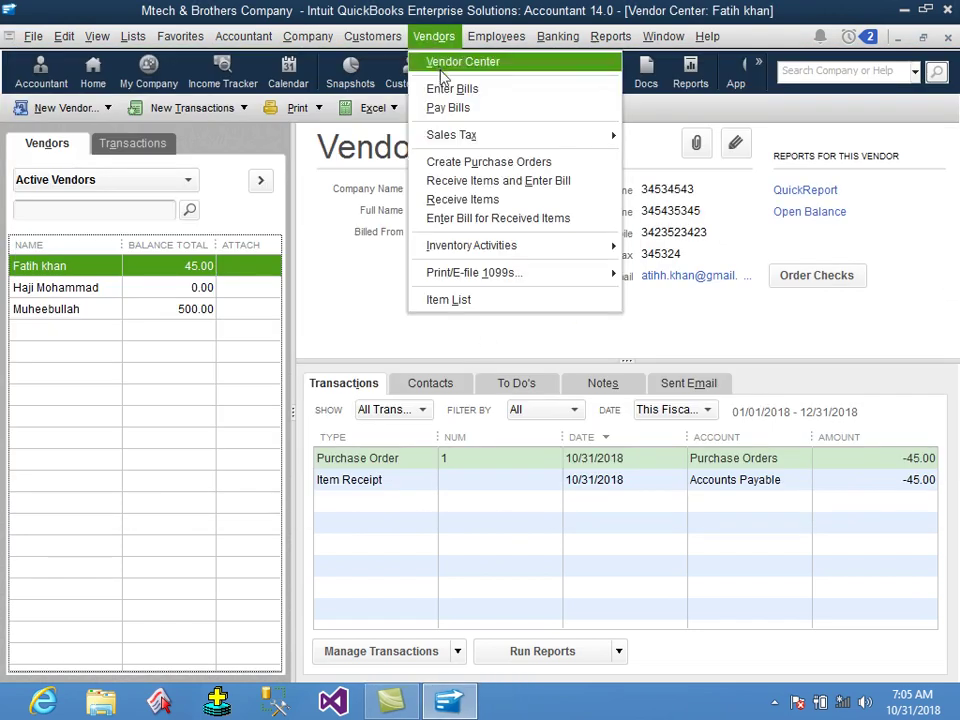
pyautogui.click(448, 108)
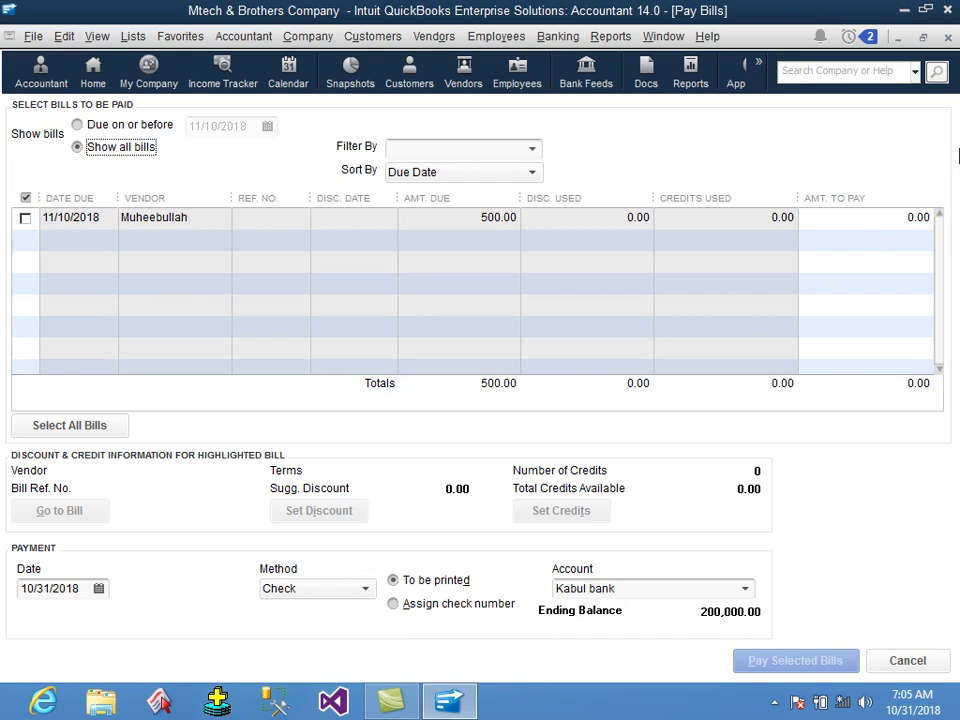
pyautogui.click(948, 38)
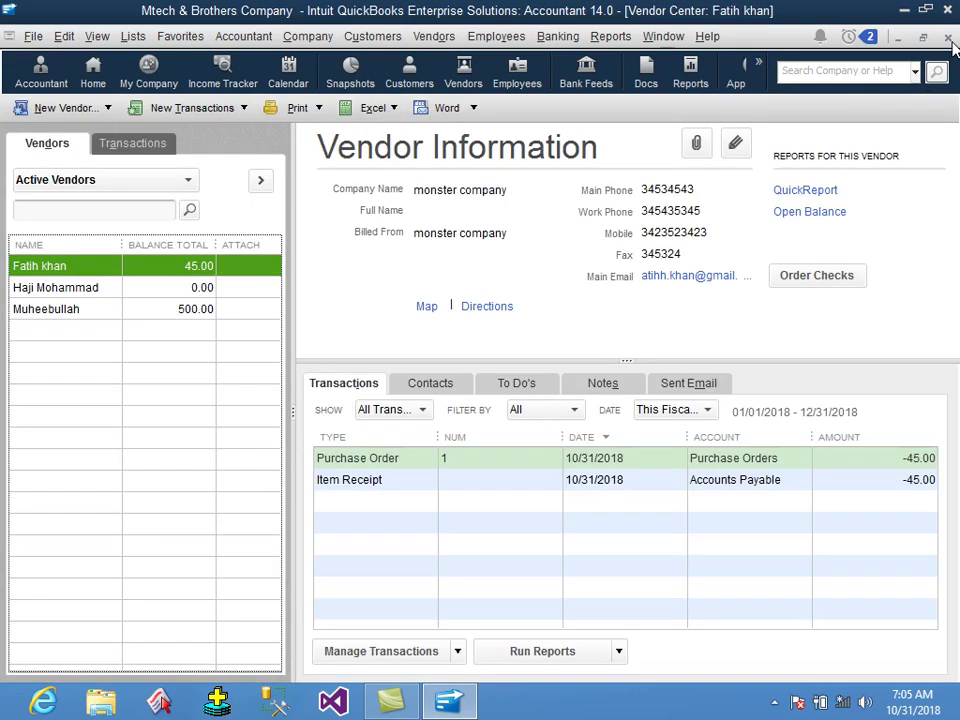
pyautogui.click(430, 38)
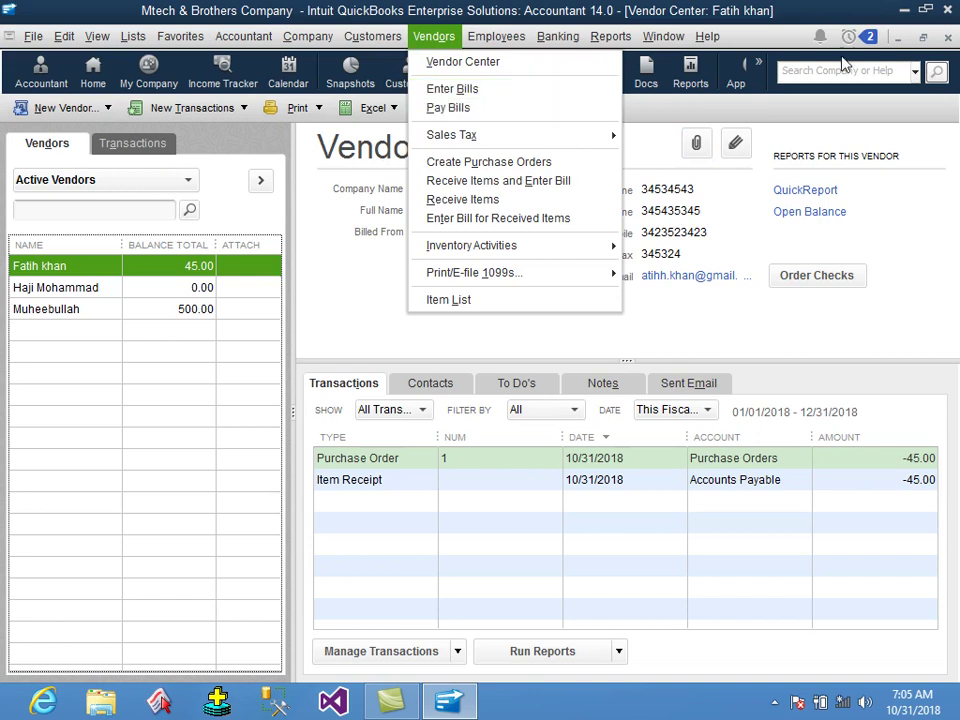
pyautogui.click(675, 12)
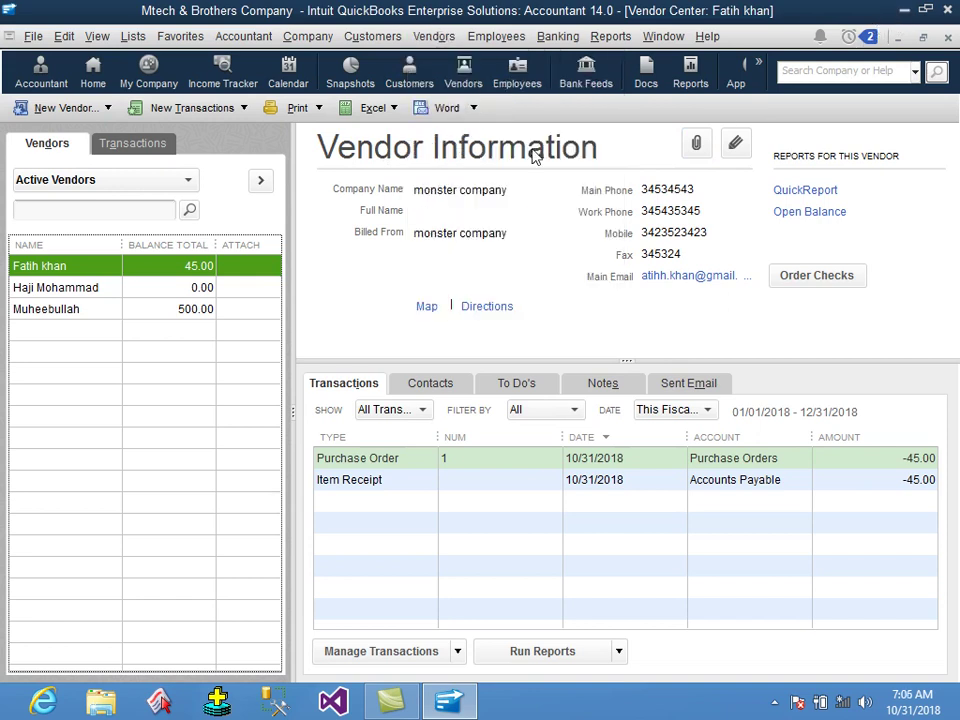
pyautogui.click(434, 36)
# Discard a blank monster company bill unrecorded, then list bills to pay, showing one 500.00 bill.
pyautogui.click(449, 90)
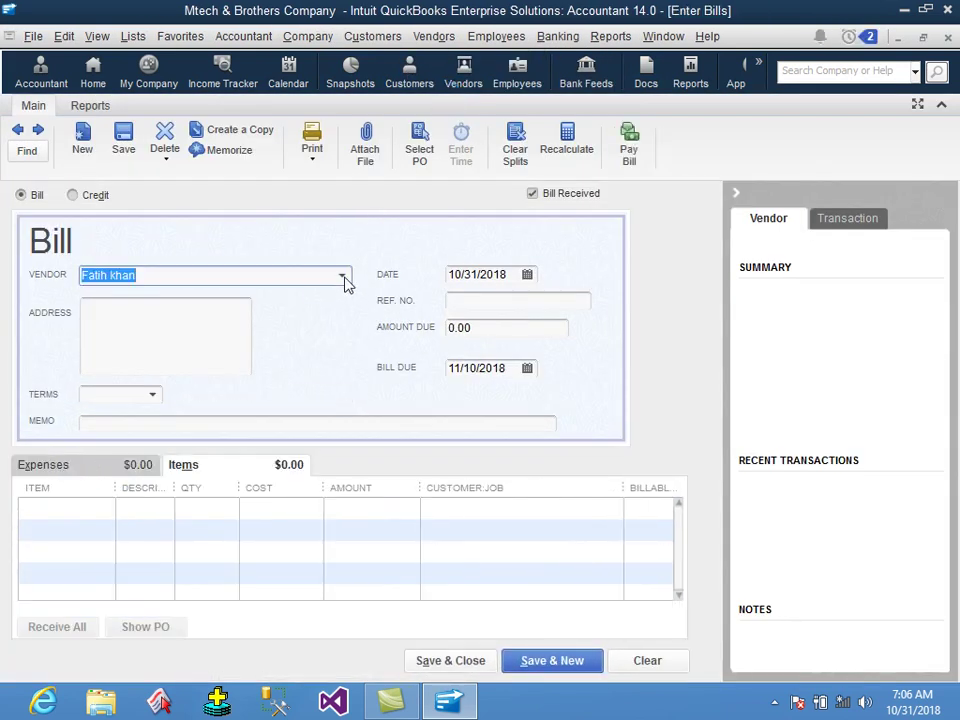
pyautogui.click(342, 276)
pyautogui.click(225, 362)
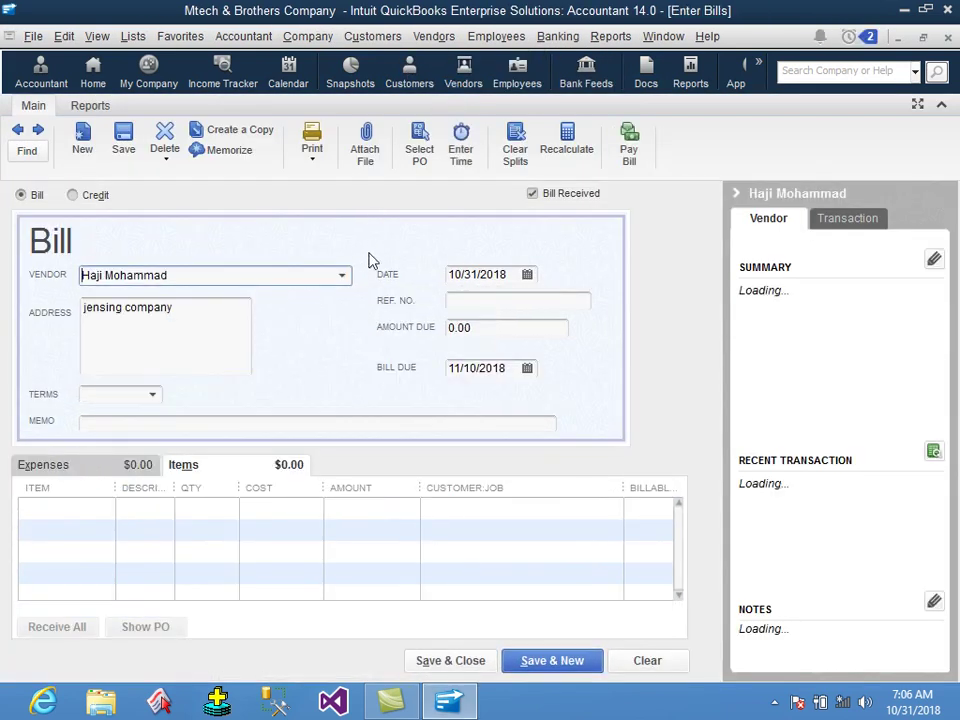
pyautogui.click(342, 276)
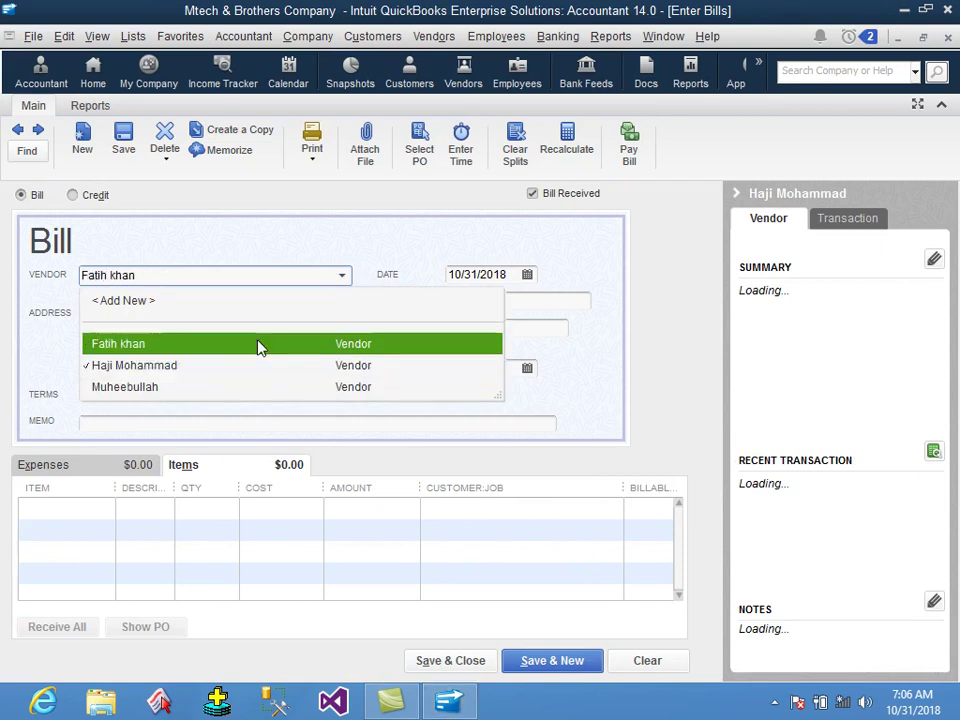
pyautogui.click(259, 345)
pyautogui.click(155, 510)
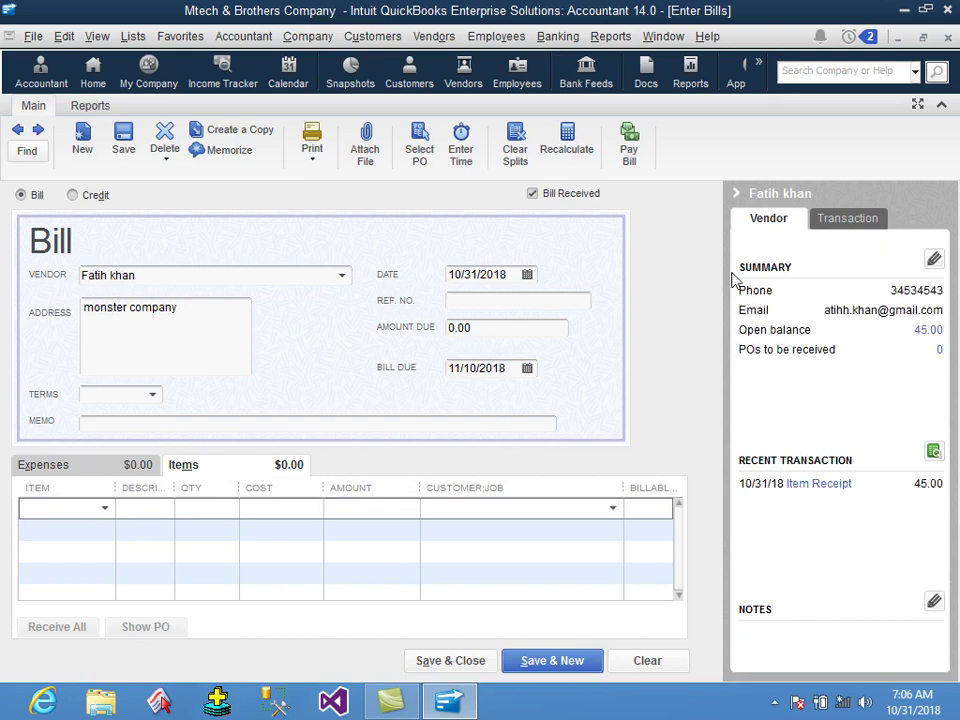
pyautogui.click(948, 40)
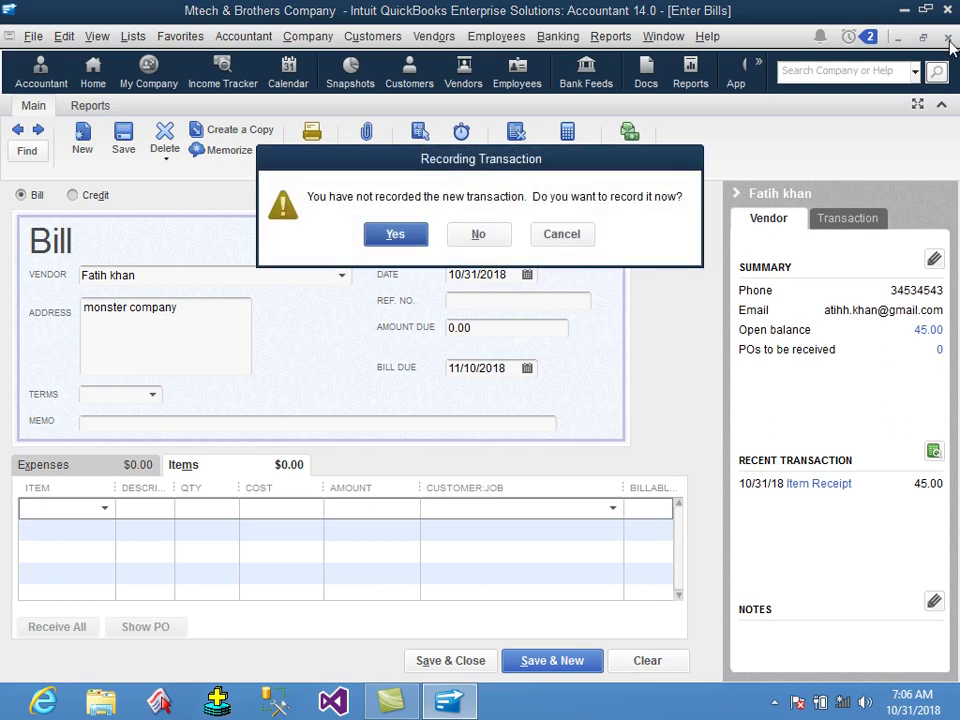
pyautogui.click(478, 233)
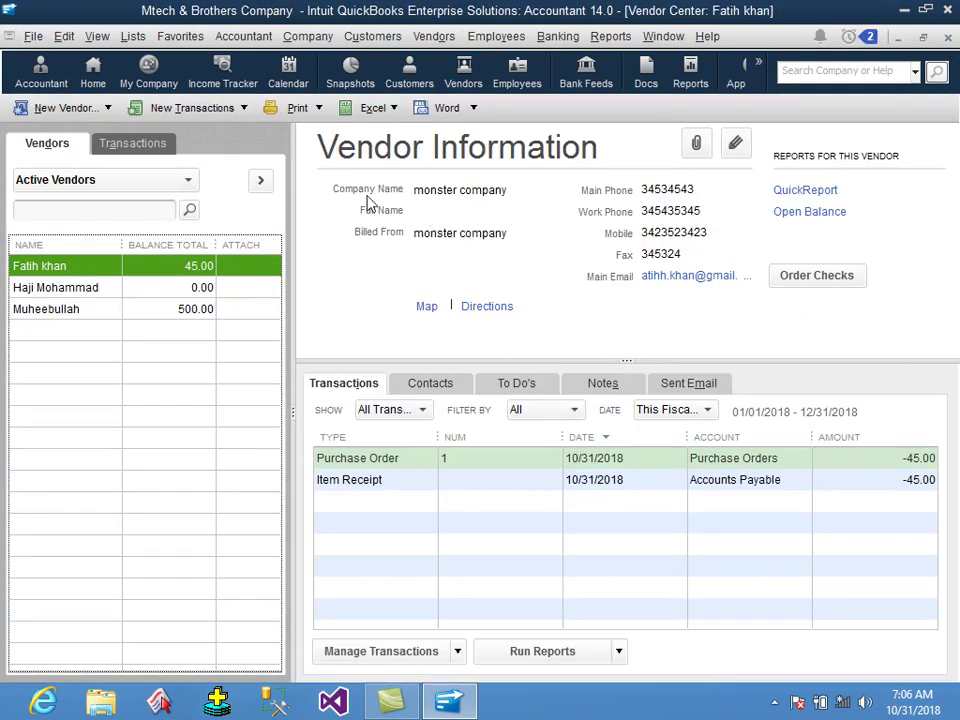
pyautogui.click(434, 36)
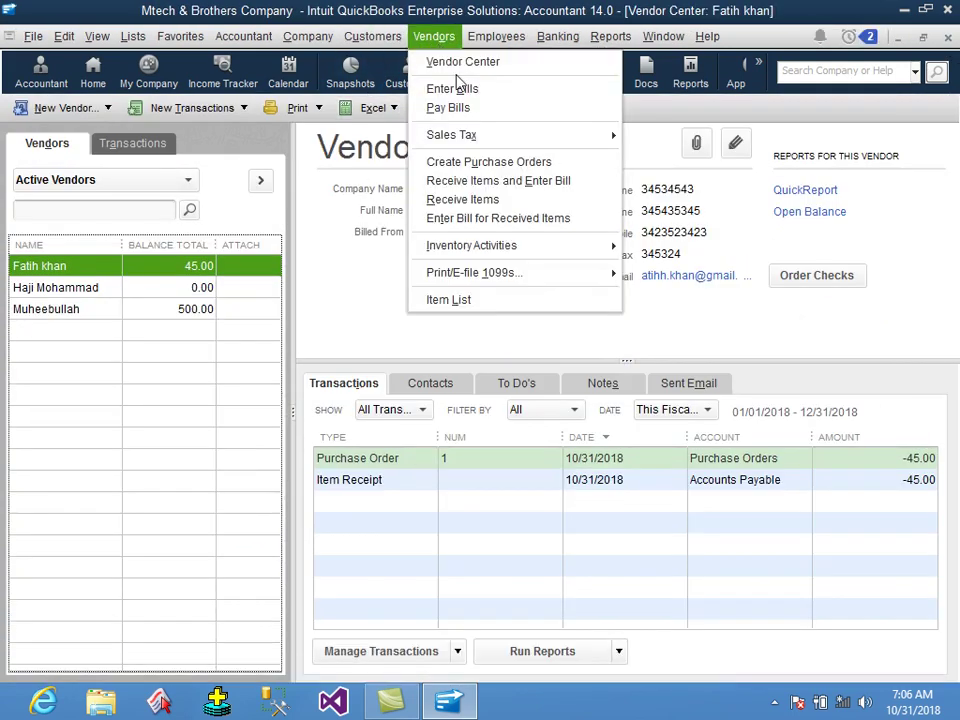
pyautogui.click(448, 108)
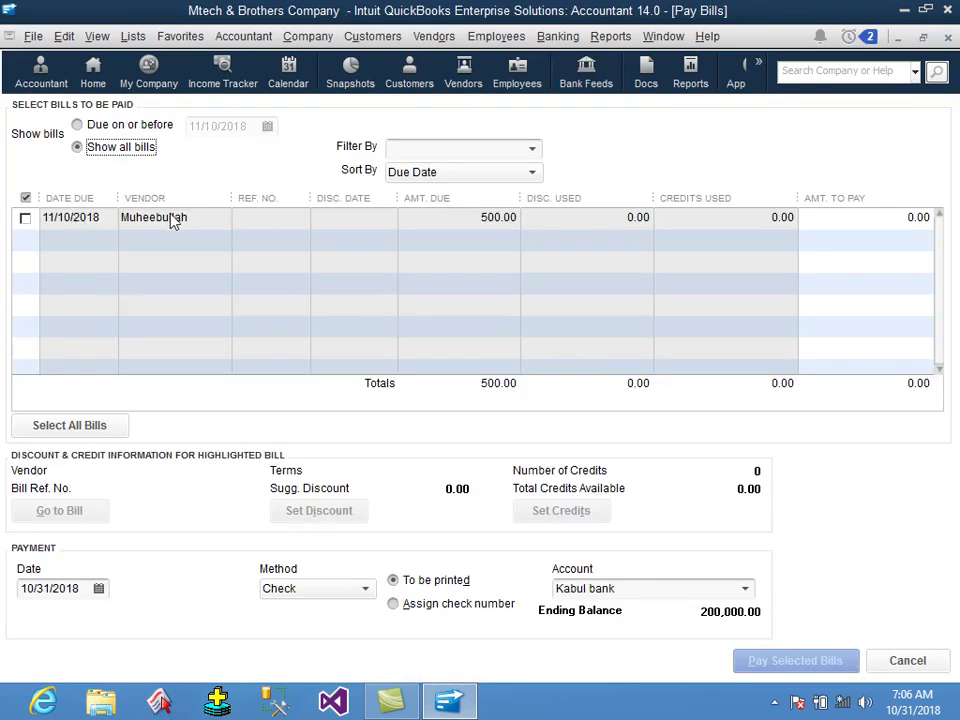
# Select the 500.00 bill due 11/10/2018, then close Pay Bills without paying it.
pyautogui.click(172, 219)
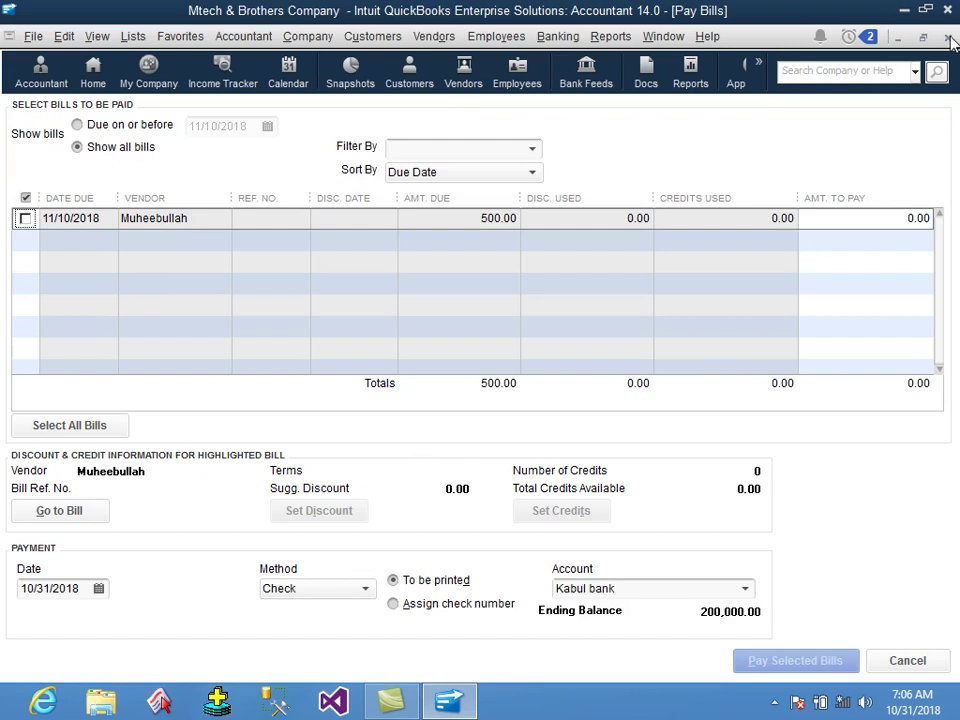
pyautogui.click(948, 38)
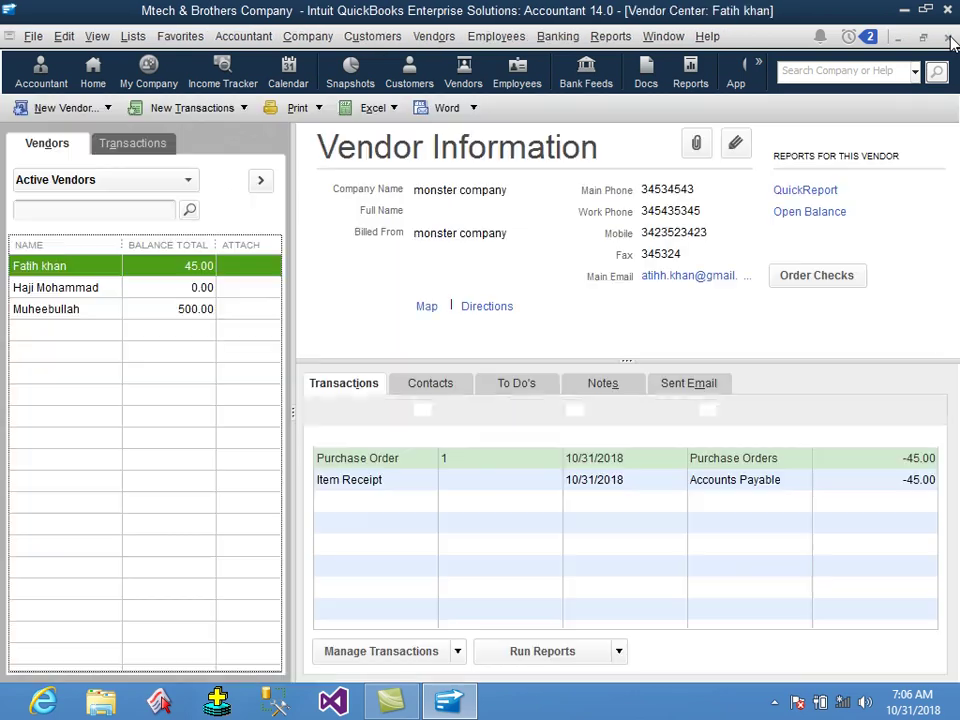
pyautogui.click(433, 38)
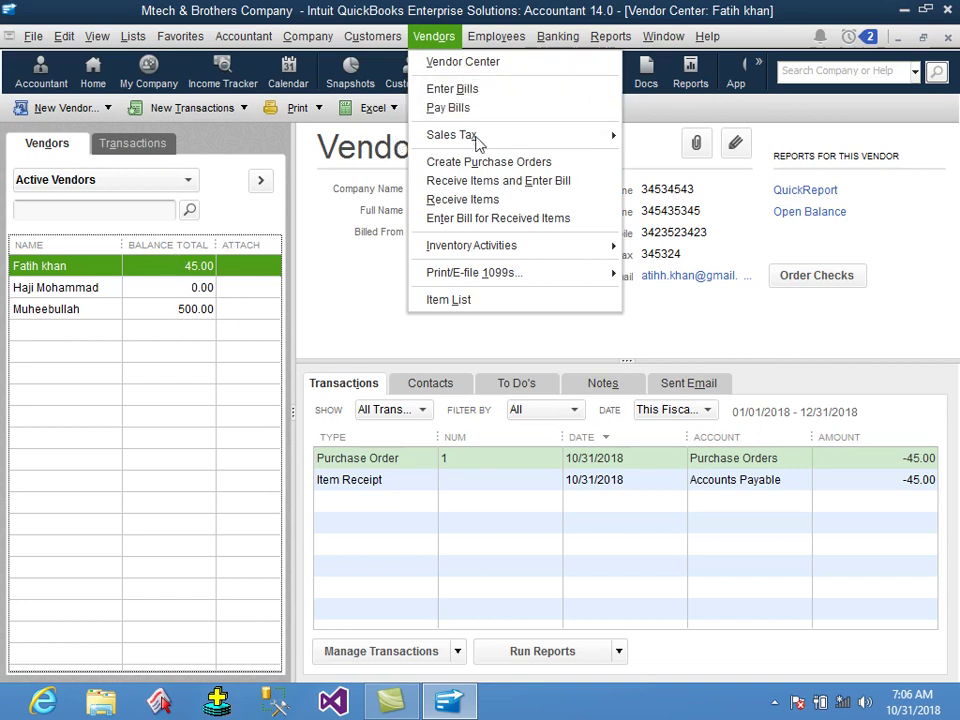
# Create and save a purchase order for item 3 with quantity 2.
pyautogui.click(489, 163)
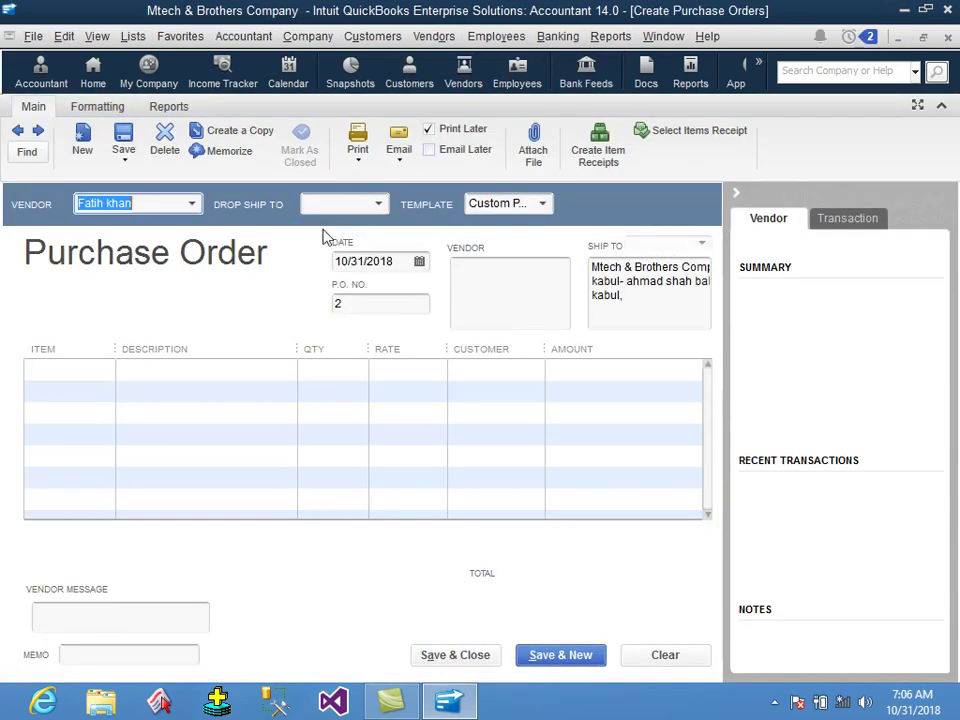
pyautogui.click(114, 371)
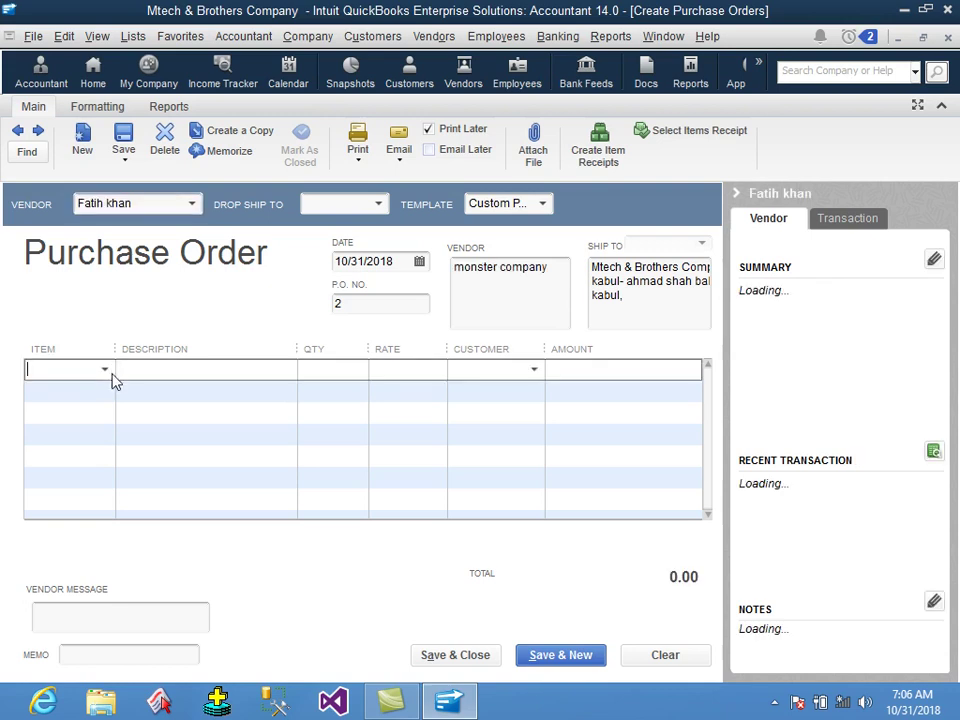
pyautogui.write('3')
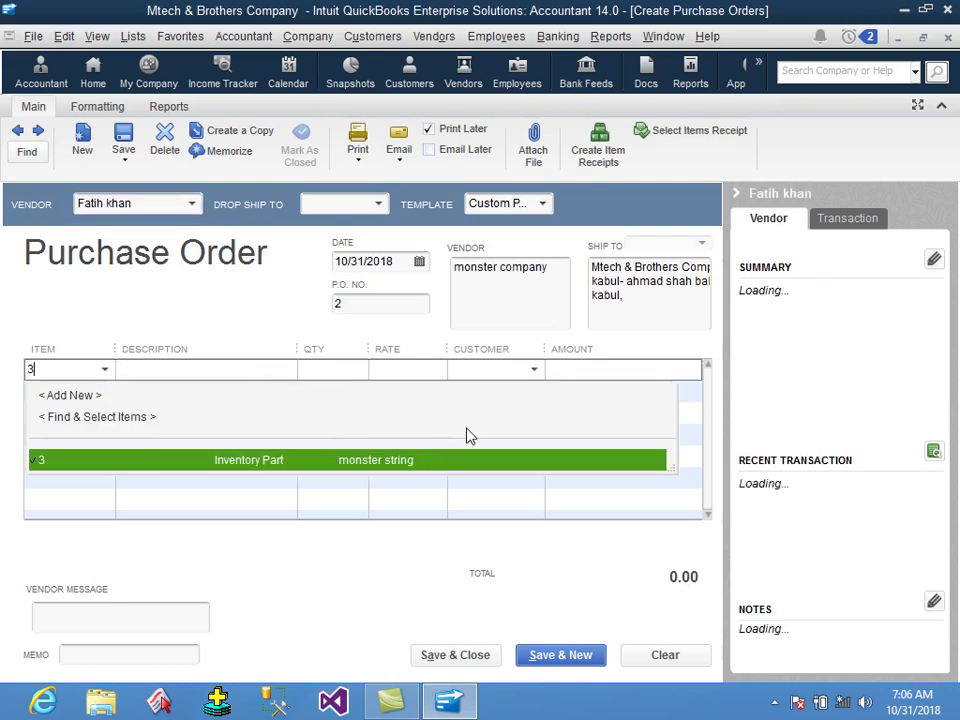
pyautogui.press('Tab')
pyautogui.write('2')
pyautogui.press('Tab')
pyautogui.press('Tab')
pyautogui.press('Tab')
pyautogui.click(456, 655)
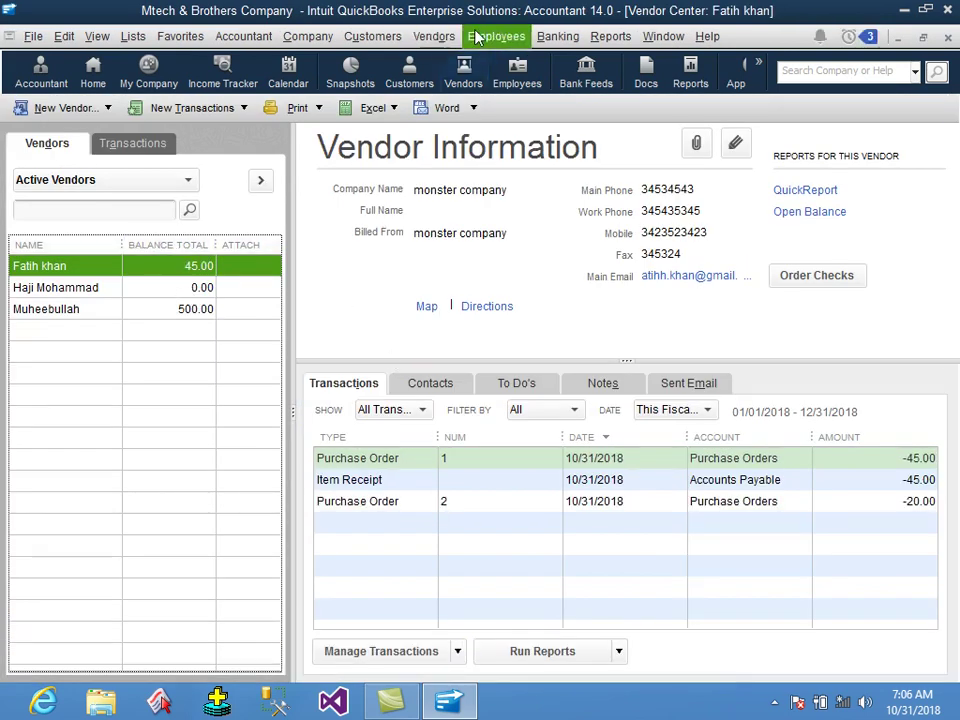
# Enter a 20.00 bill for the vendor filled from purchase order 2 and save it.
pyautogui.click(434, 36)
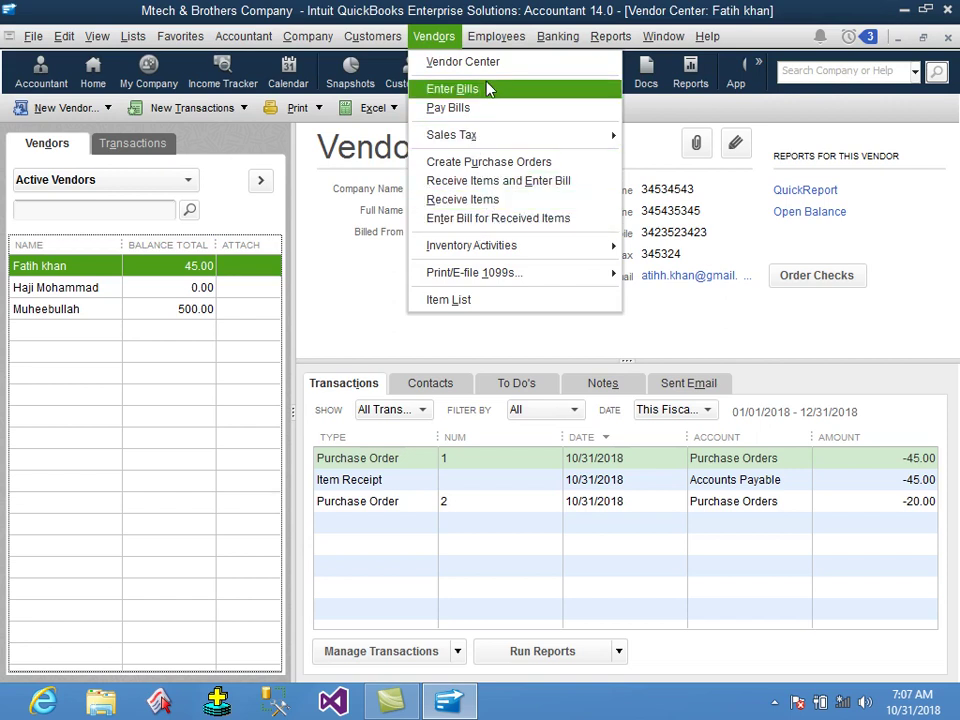
pyautogui.click(460, 89)
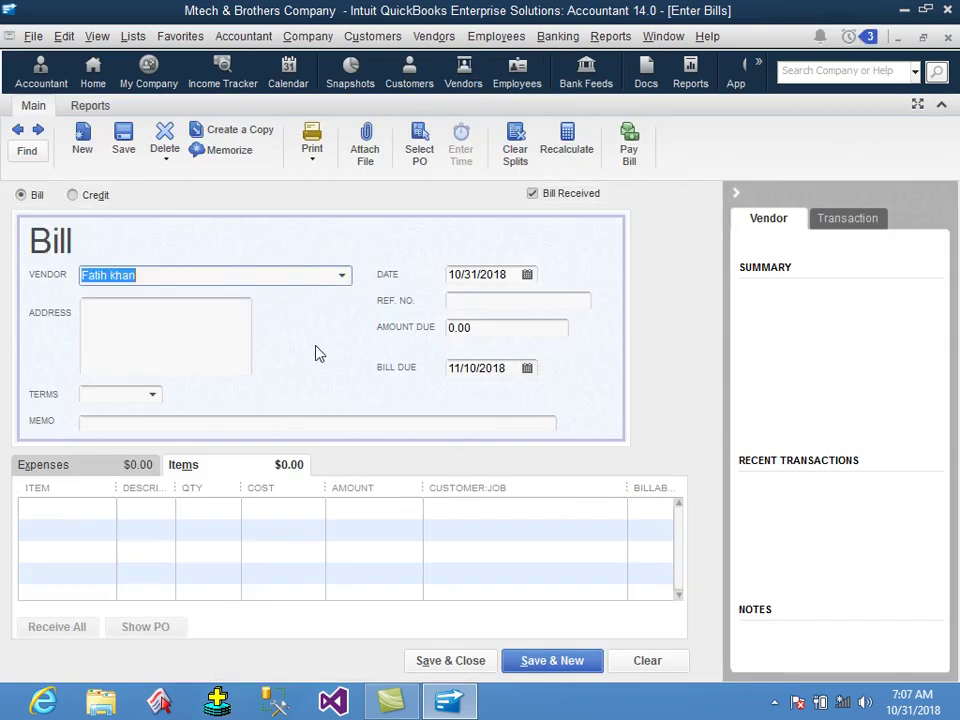
pyautogui.click(343, 276)
pyautogui.click(221, 346)
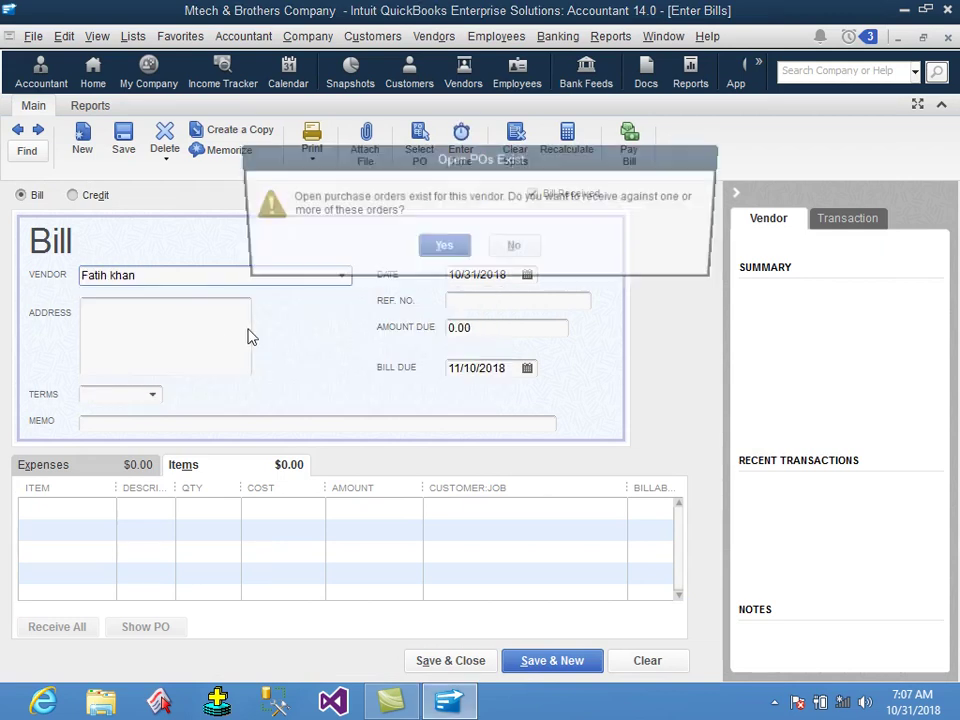
pyautogui.click(440, 250)
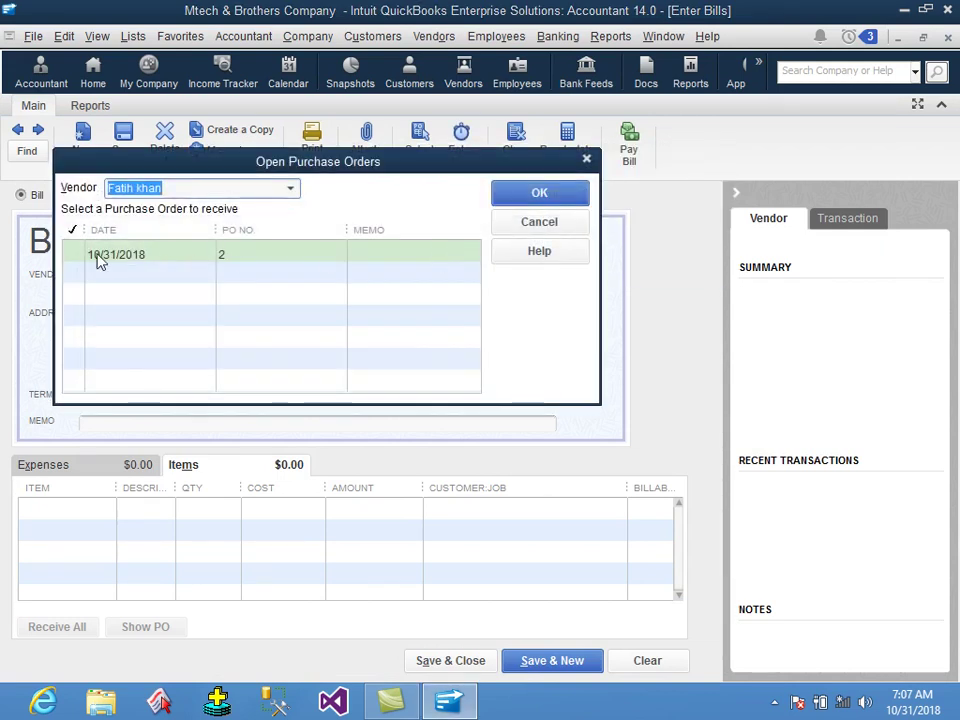
pyautogui.click(78, 256)
pyautogui.click(499, 197)
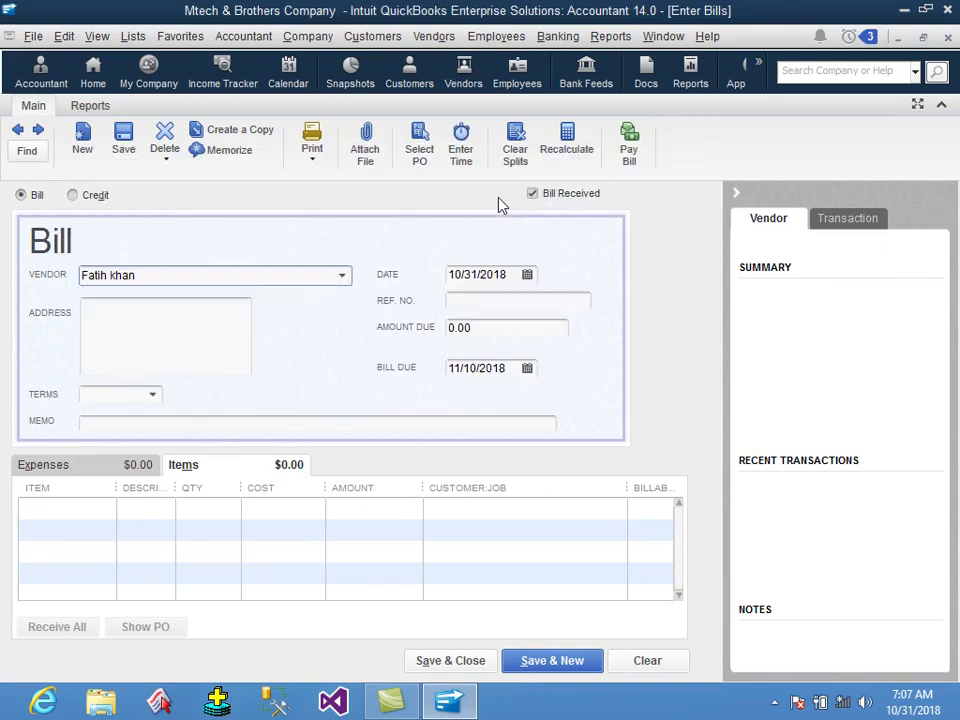
pyautogui.click(450, 661)
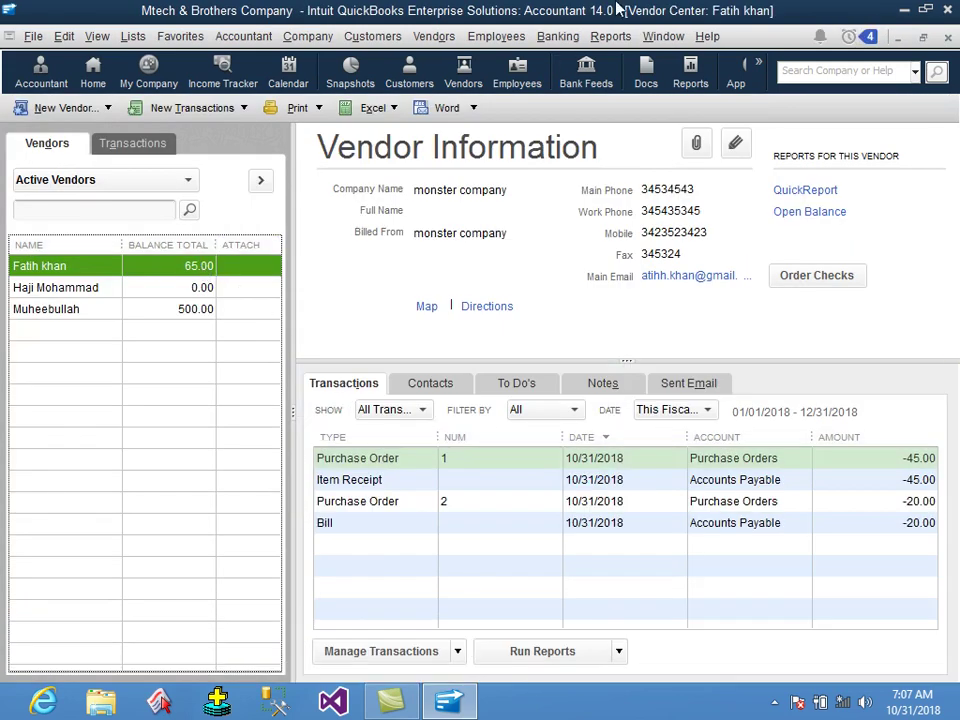
pyautogui.click(436, 40)
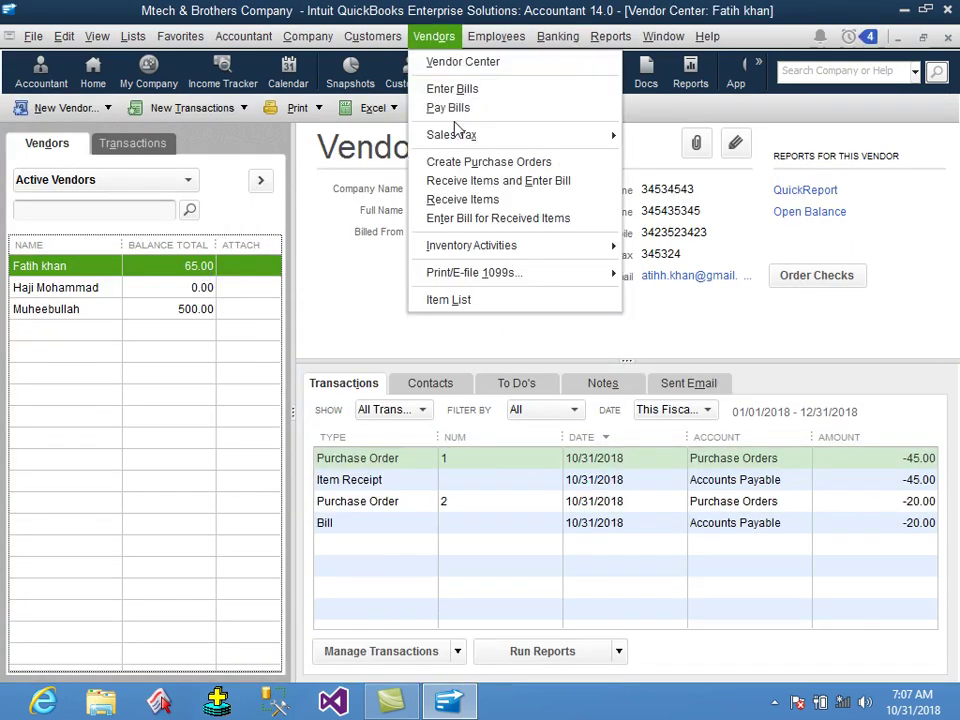
# Pay the vendor's 20.00 bill by check from Kabul bank, leaving 45.00 owed.
pyautogui.click(450, 108)
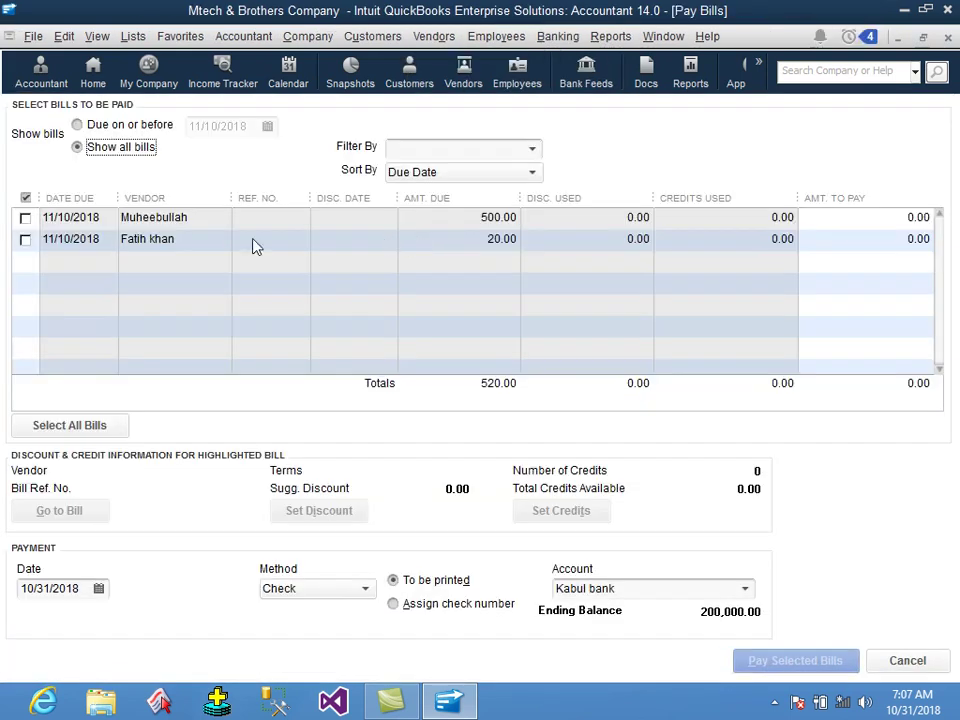
pyautogui.click(25, 239)
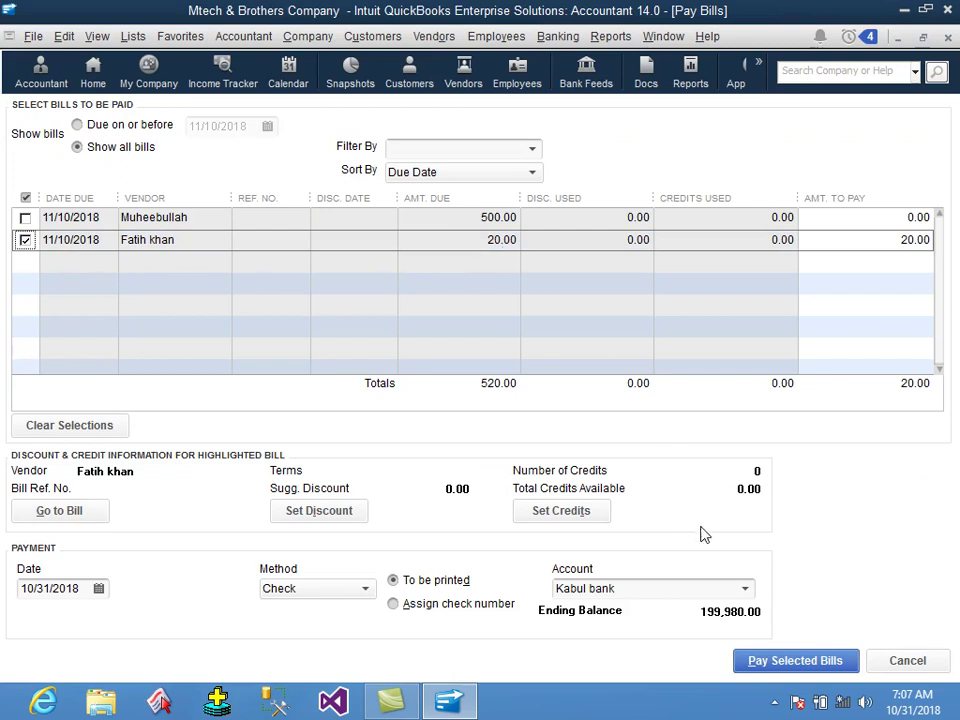
pyautogui.click(634, 587)
pyautogui.click(822, 664)
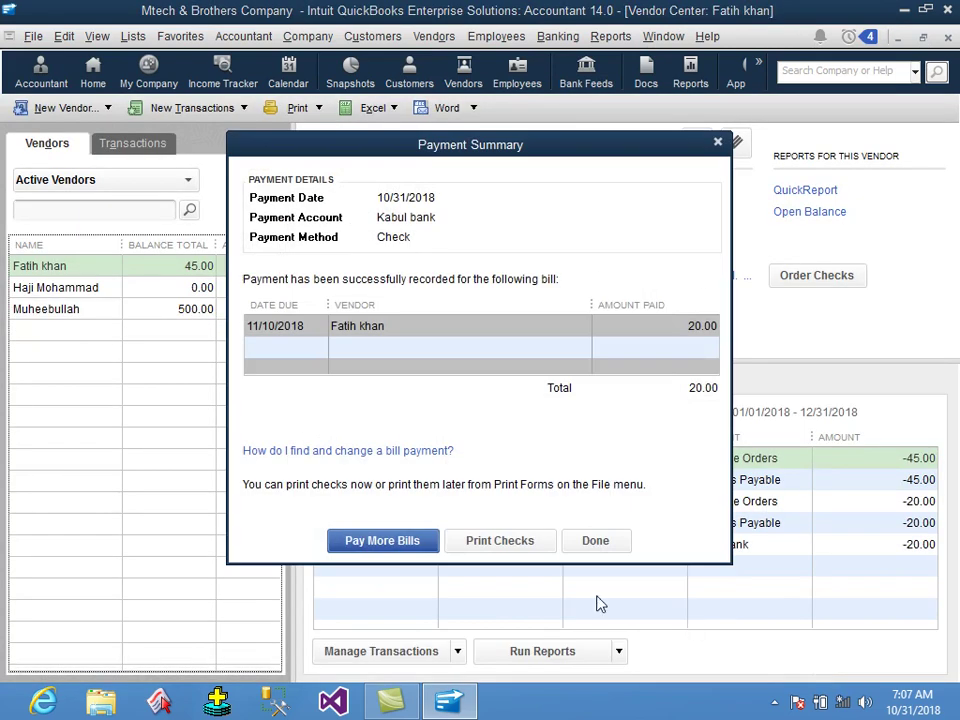
pyautogui.click(608, 548)
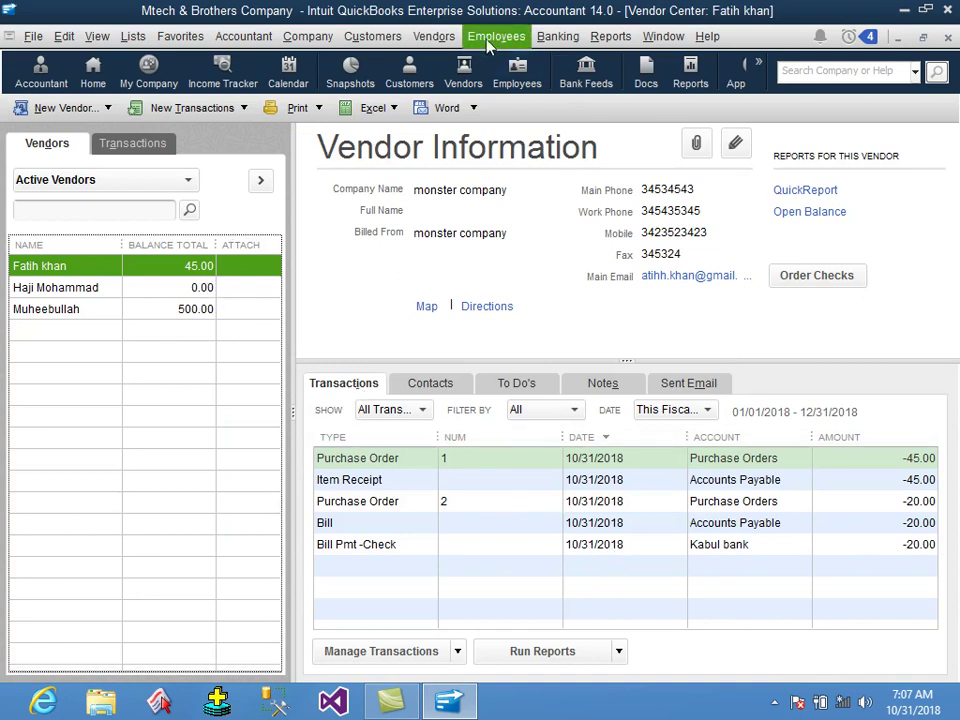
pyautogui.click(434, 36)
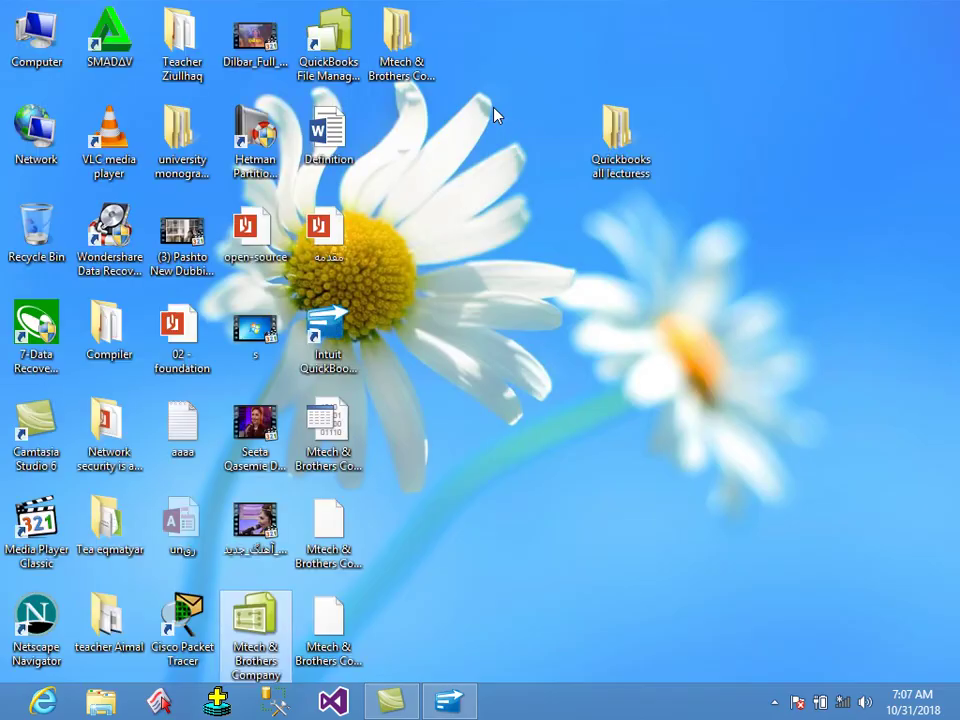
# Open the Qb lecture 2nd notes and rename the 'recive item' heading to 'enter bill'.
pyautogui.doubleClick(650, 132)
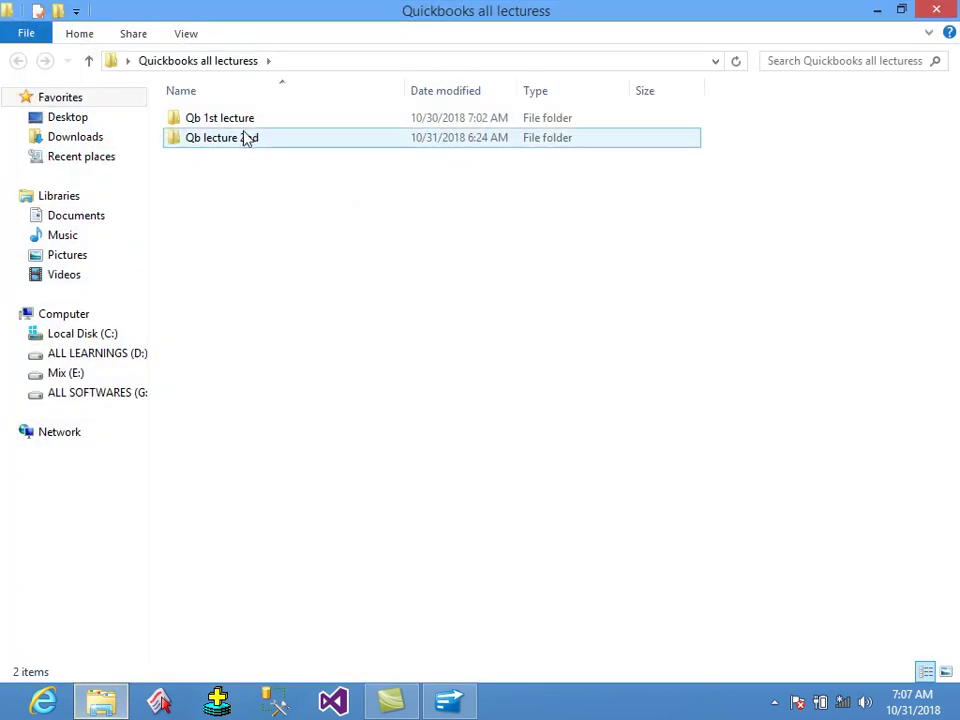
pyautogui.doubleClick(244, 136)
pyautogui.click(241, 126)
pyautogui.doubleClick(241, 126)
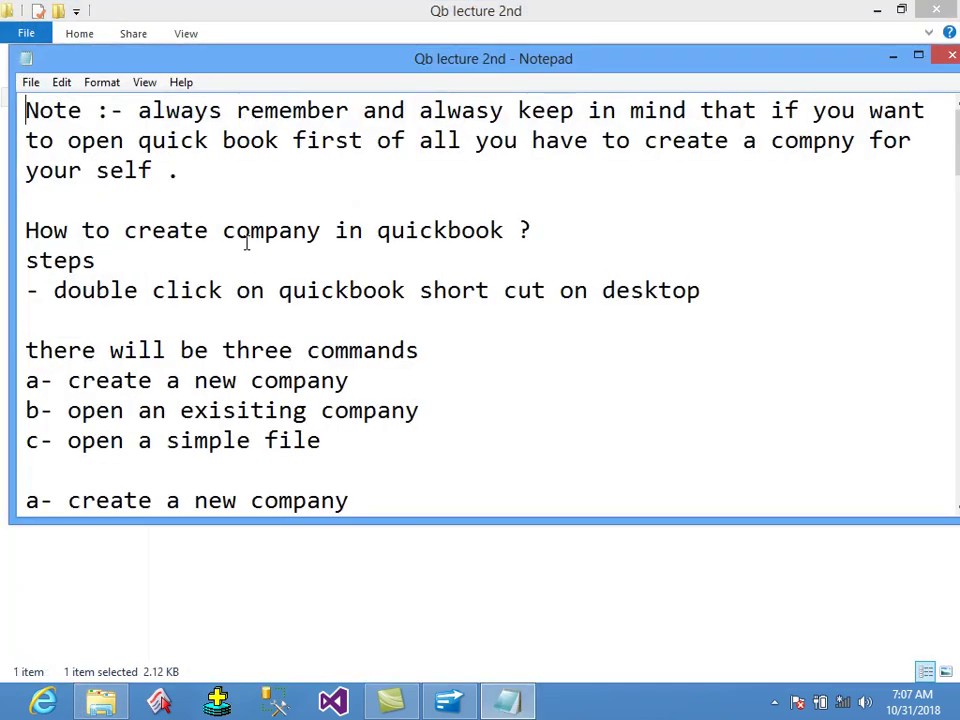
pyautogui.scroll(-15, 258, 340)
pyautogui.scroll(-10, 265, 368)
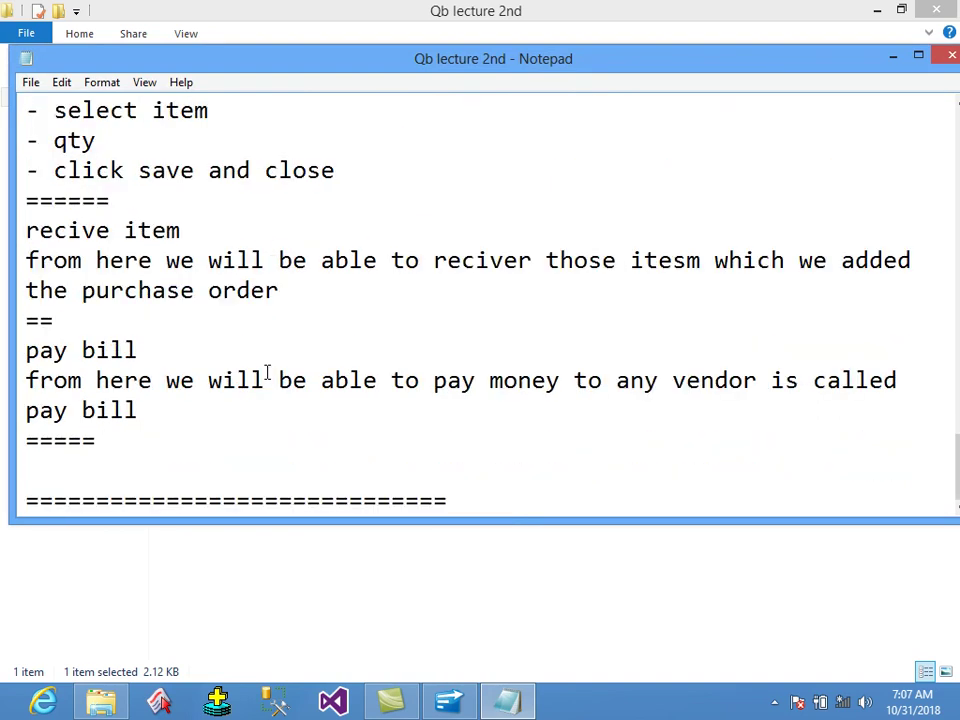
pyautogui.moveTo(230, 240); pyautogui.dragTo(3, 229)
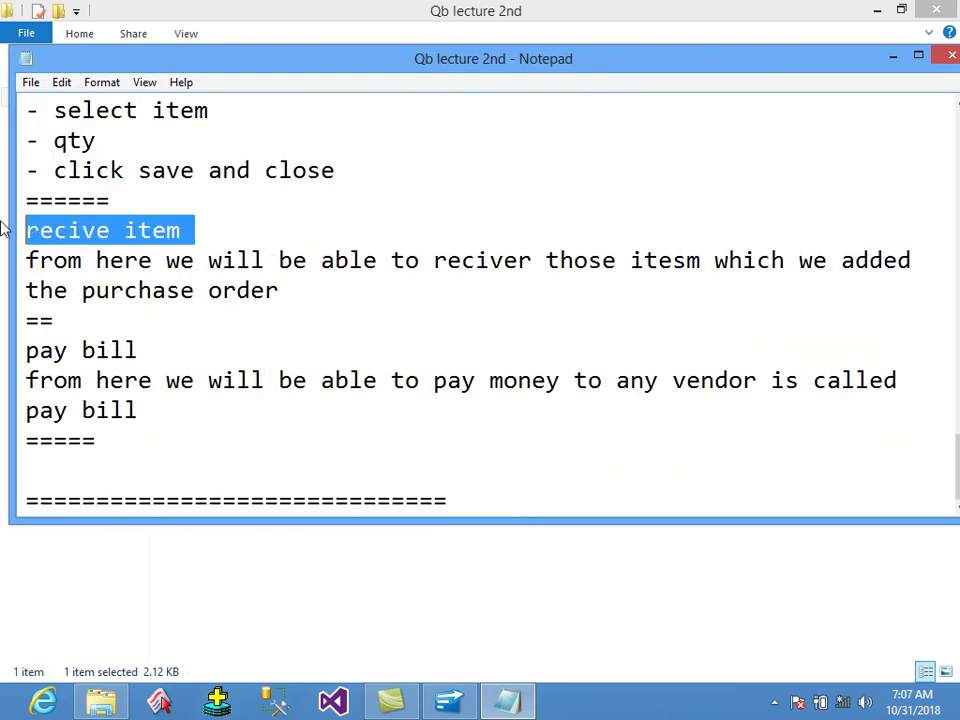
pyautogui.write('enter bill')
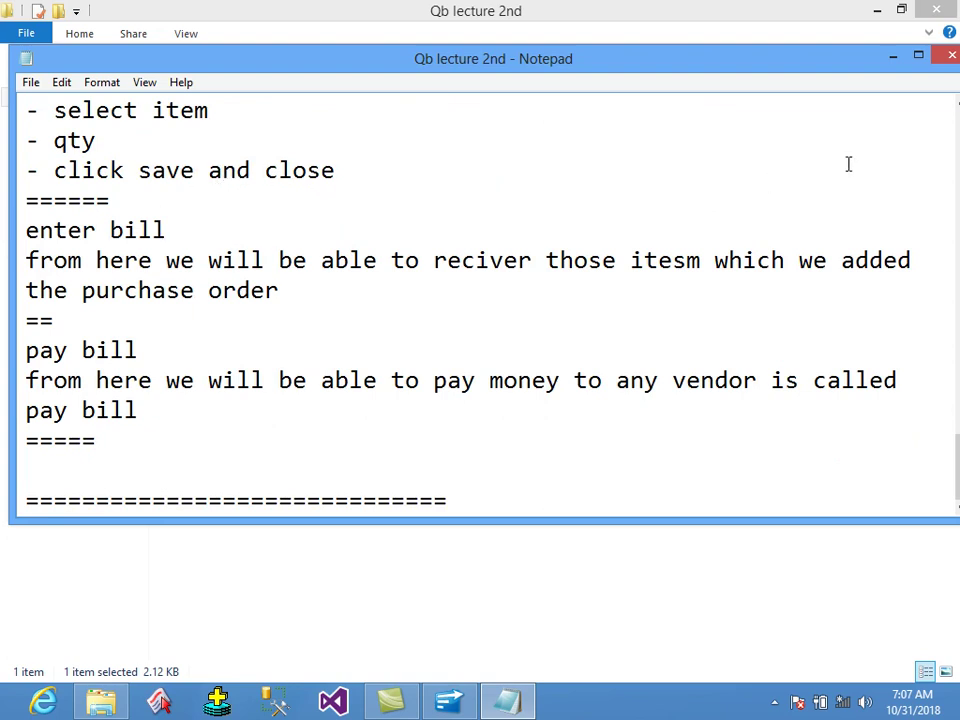
# Replace its line with 'from here we will be able to enter bill to the vendor', then save and close.
pyautogui.moveTo(268, 293); pyautogui.dragTo(26, 255)
pyautogui.write('from her')
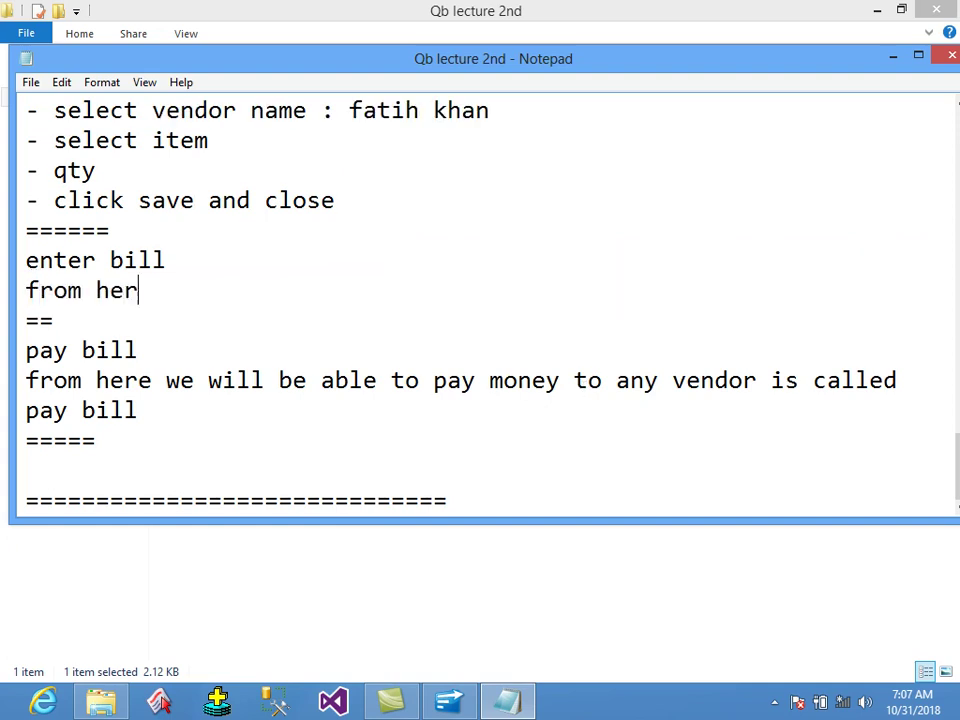
pyautogui.write('e we will be able tnert')
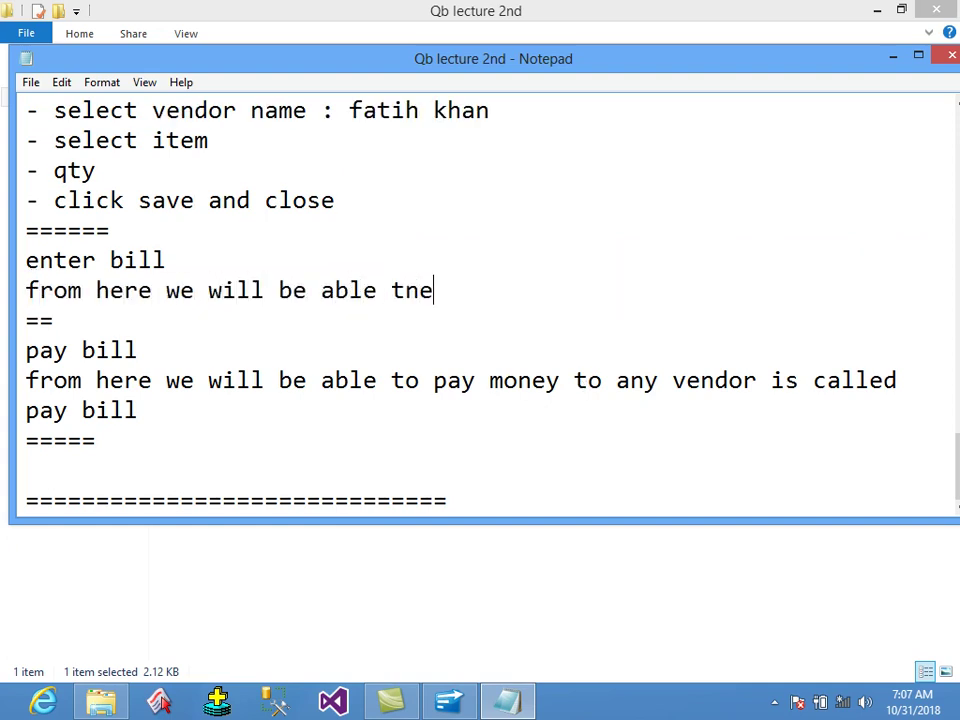
pyautogui.press('BackSpace')
pyautogui.press('BackSpace')
pyautogui.press('BackSpace')
pyautogui.press('BackSpace')
pyautogui.press('BackSpace')
pyautogui.write('e')
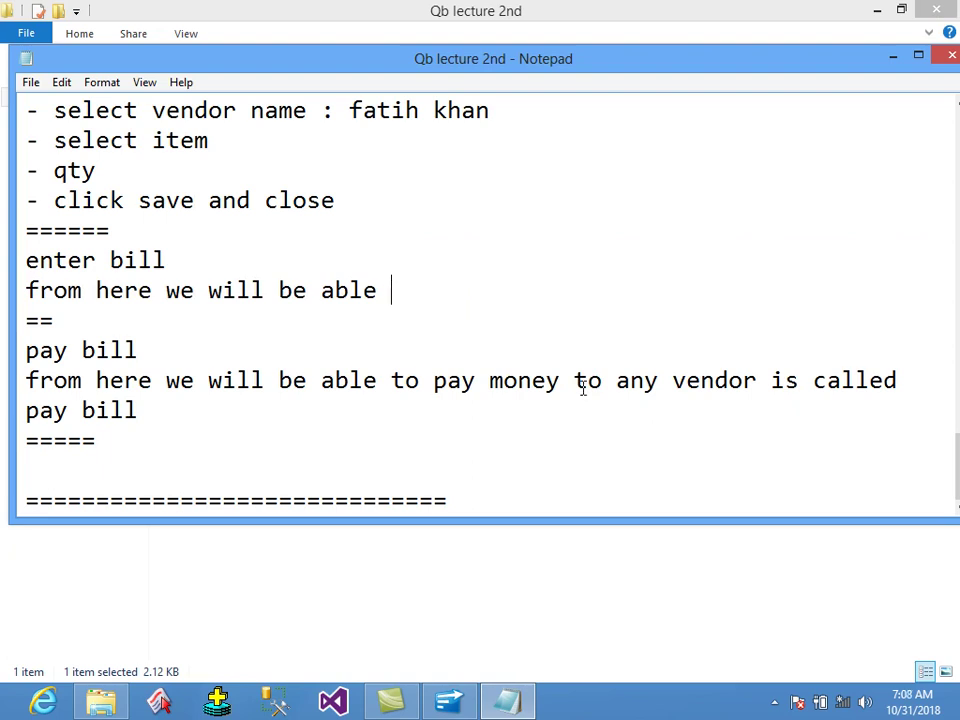
pyautogui.write(' to enter bill ')
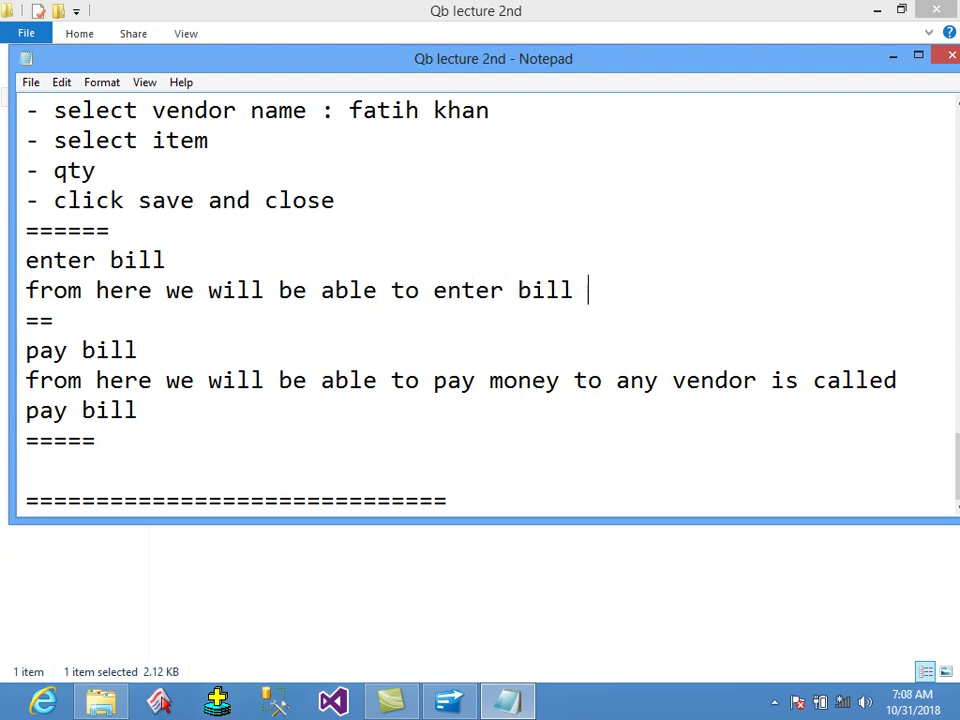
pyautogui.write('to the vendor')
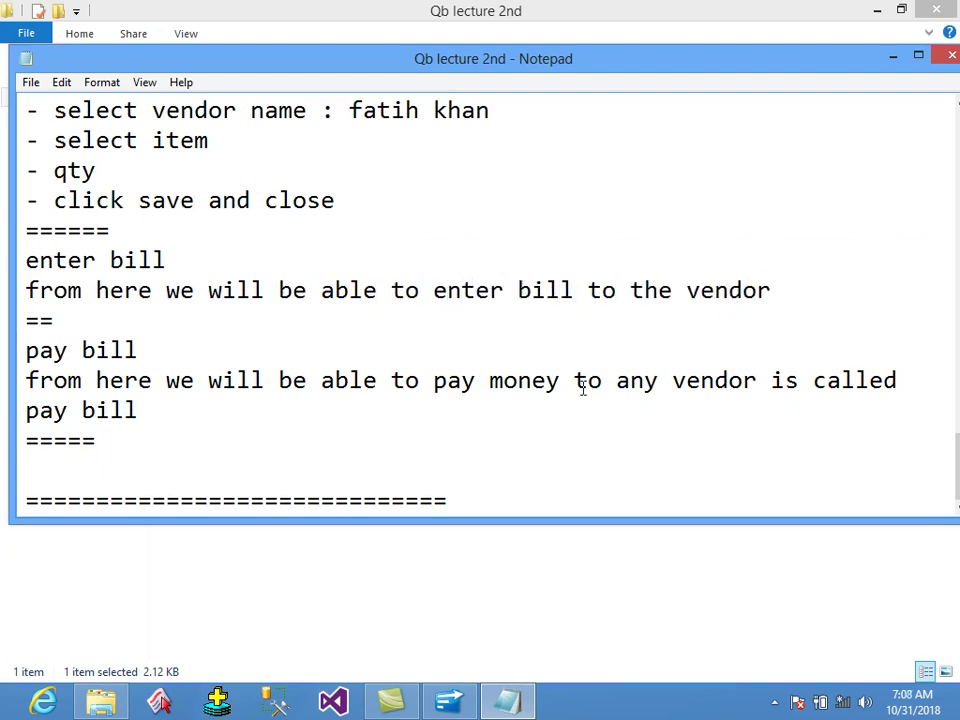
pyautogui.hotkey('ctrl', 's')
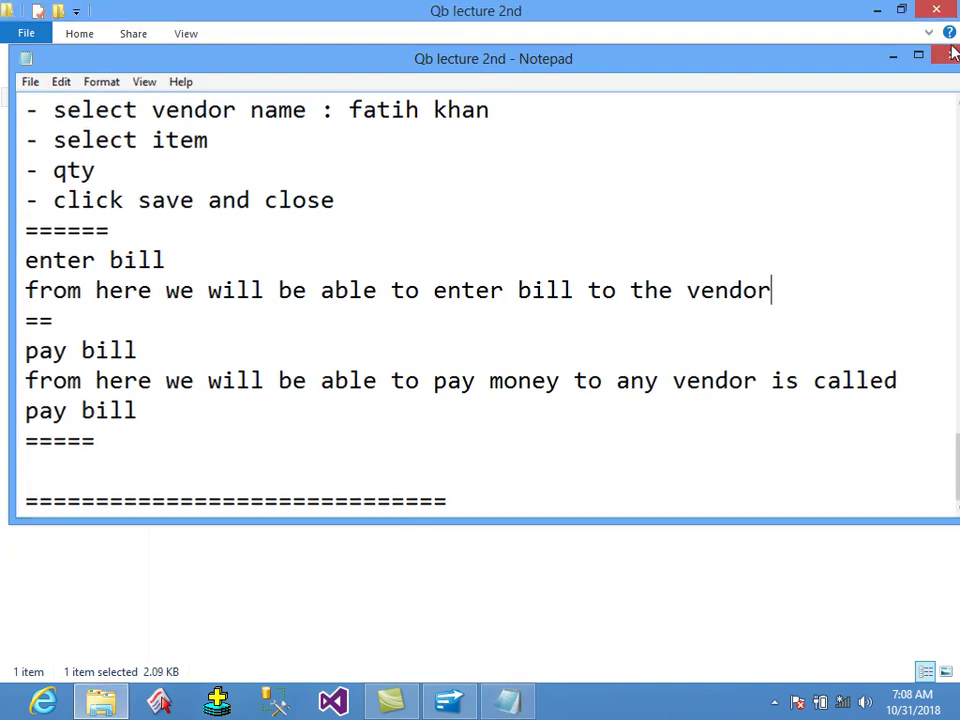
pyautogui.click(952, 54)
pyautogui.click(876, 9)
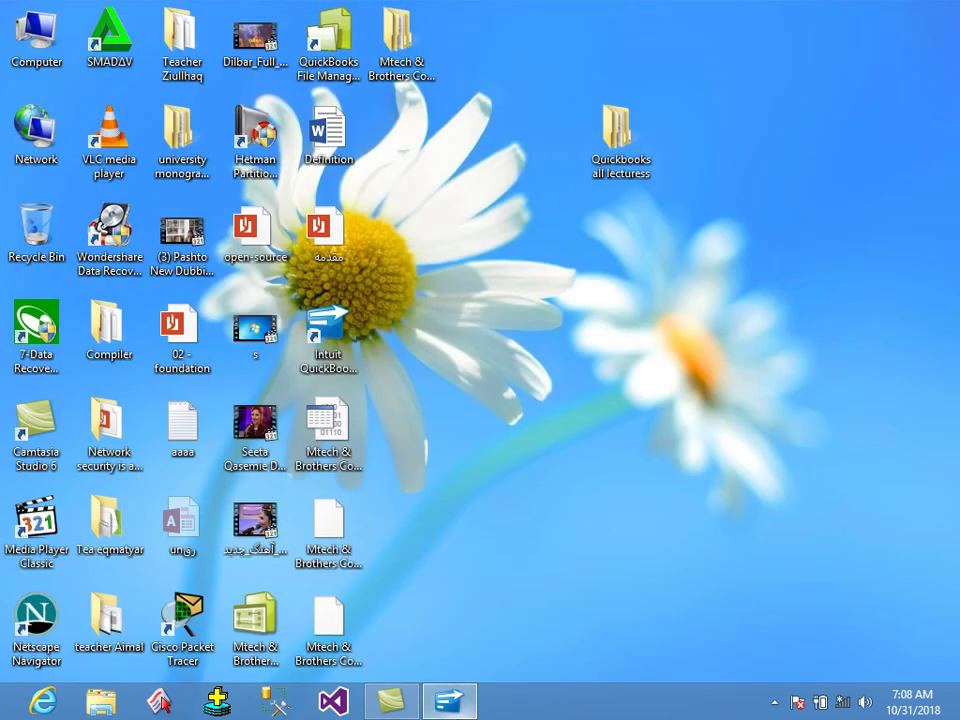
pyautogui.click(448, 700)
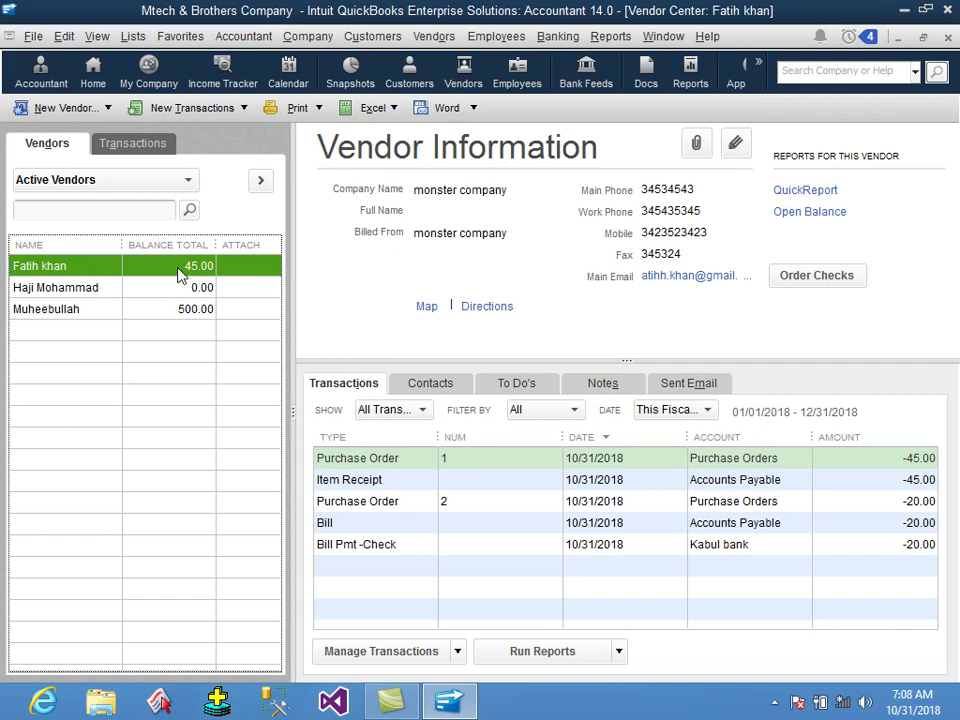
# Start a new General Journal Entry, permanently dismiss the numbering notice, and choose the first line's account.
pyautogui.click(307, 36)
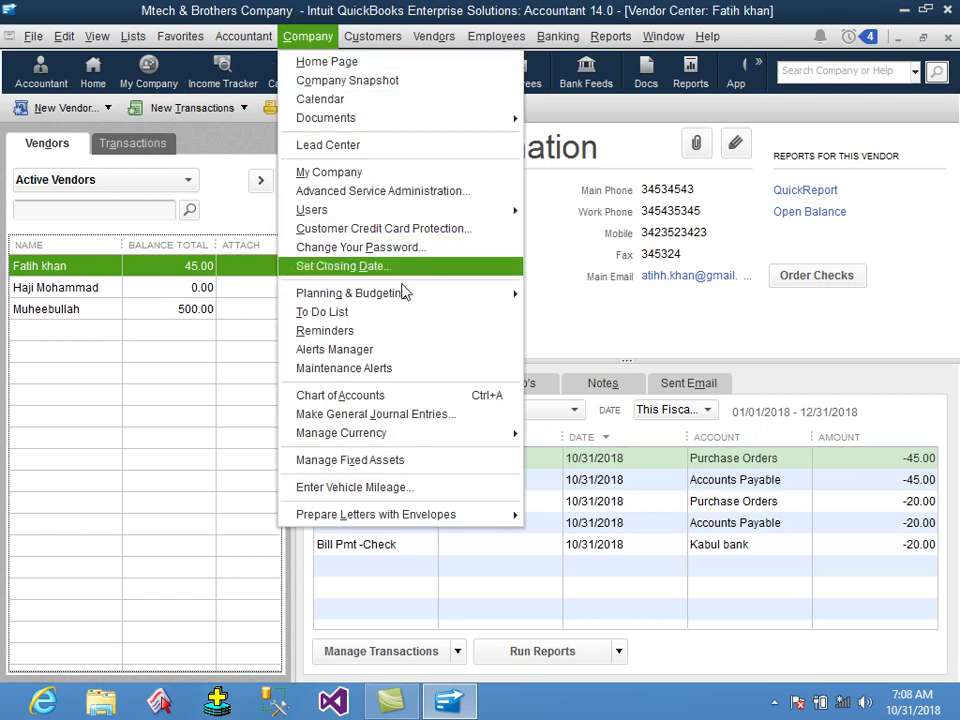
pyautogui.click(440, 419)
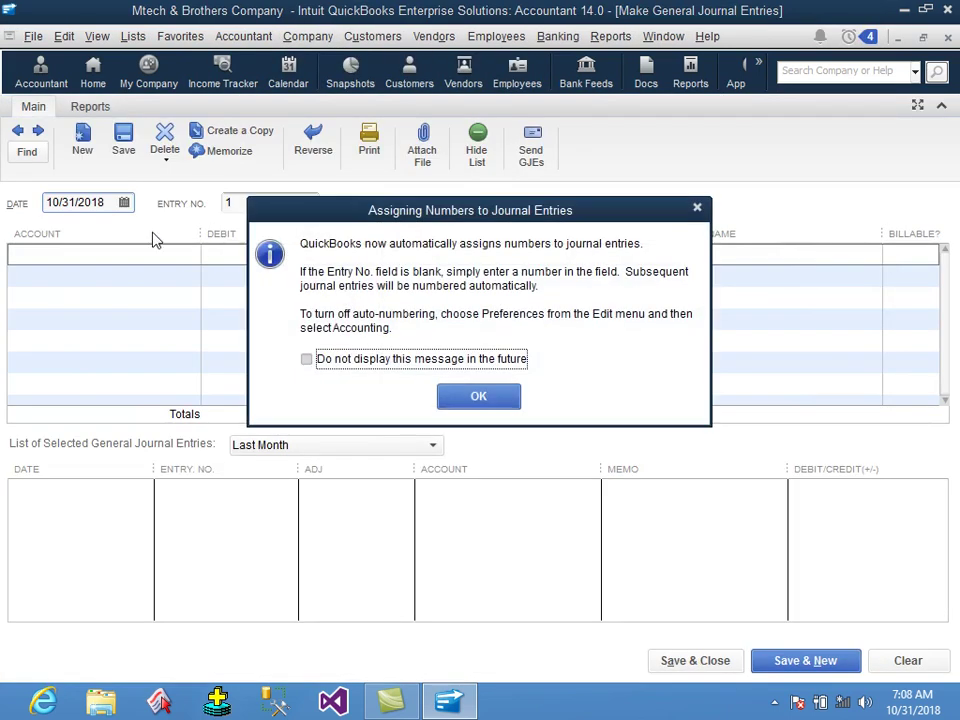
pyautogui.click(410, 368)
pyautogui.click(462, 395)
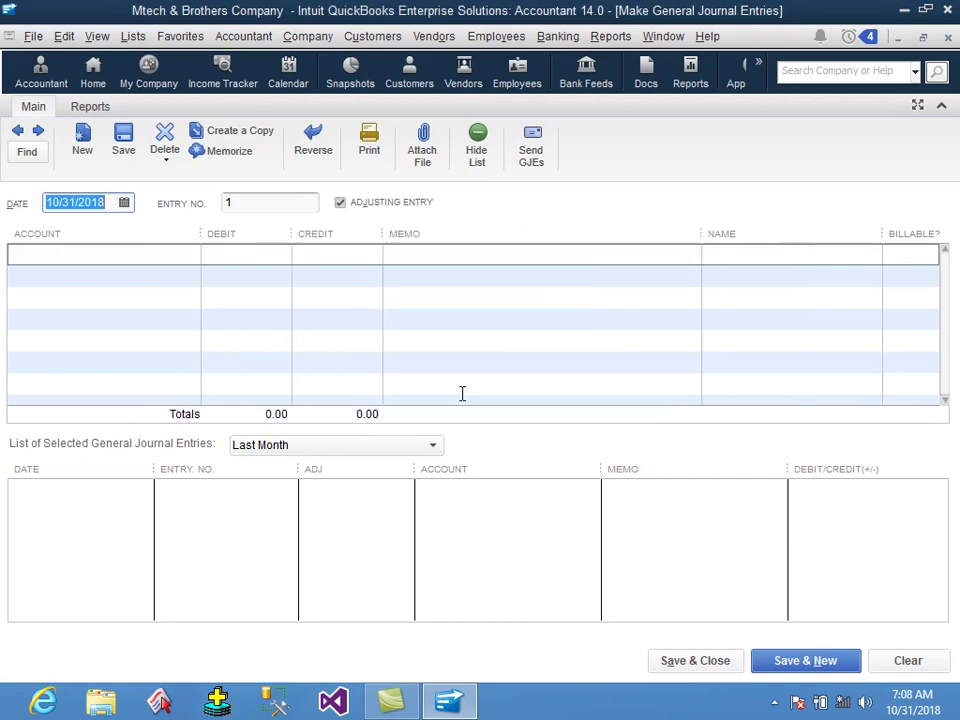
pyautogui.click(149, 256)
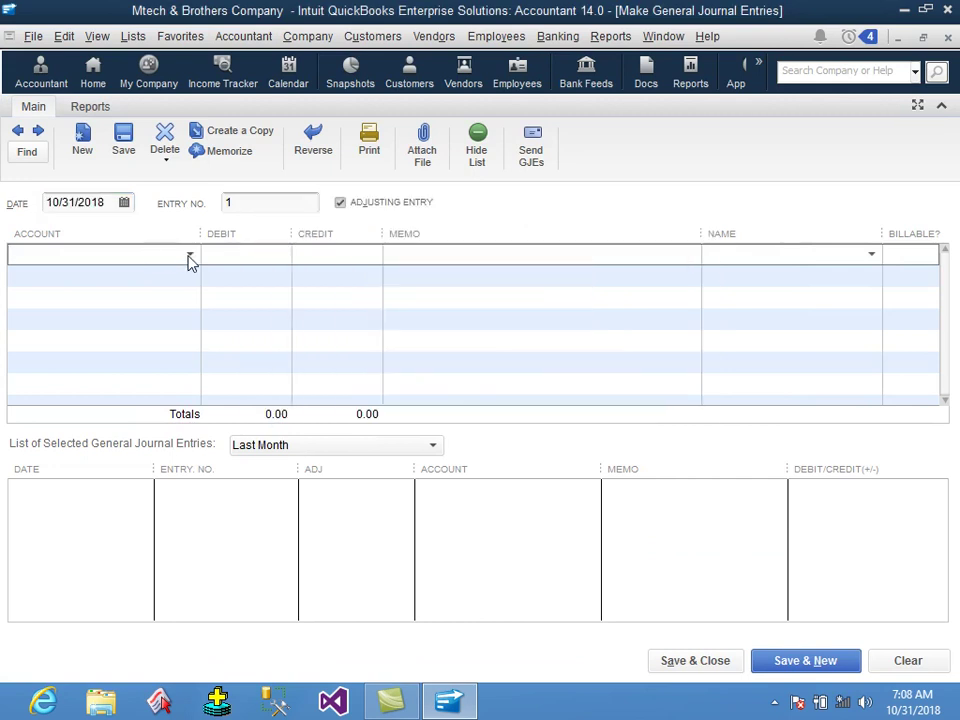
pyautogui.click(190, 256)
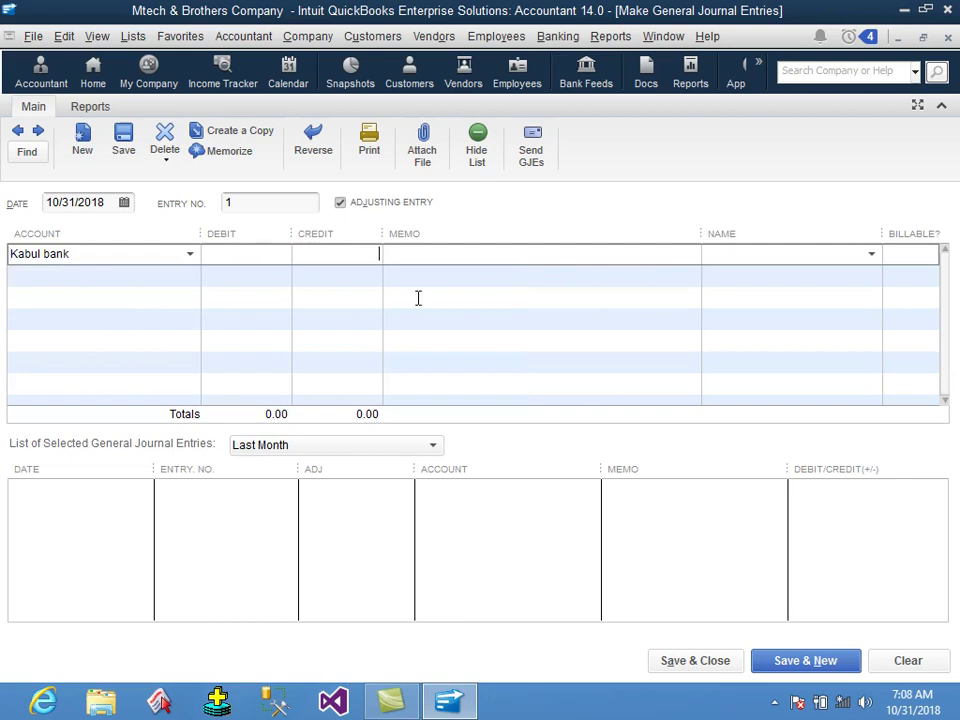
# Credit Kabul bank 45.00 for the vendor and debit Sales 45.00 on the second line.
pyautogui.press('Tab')
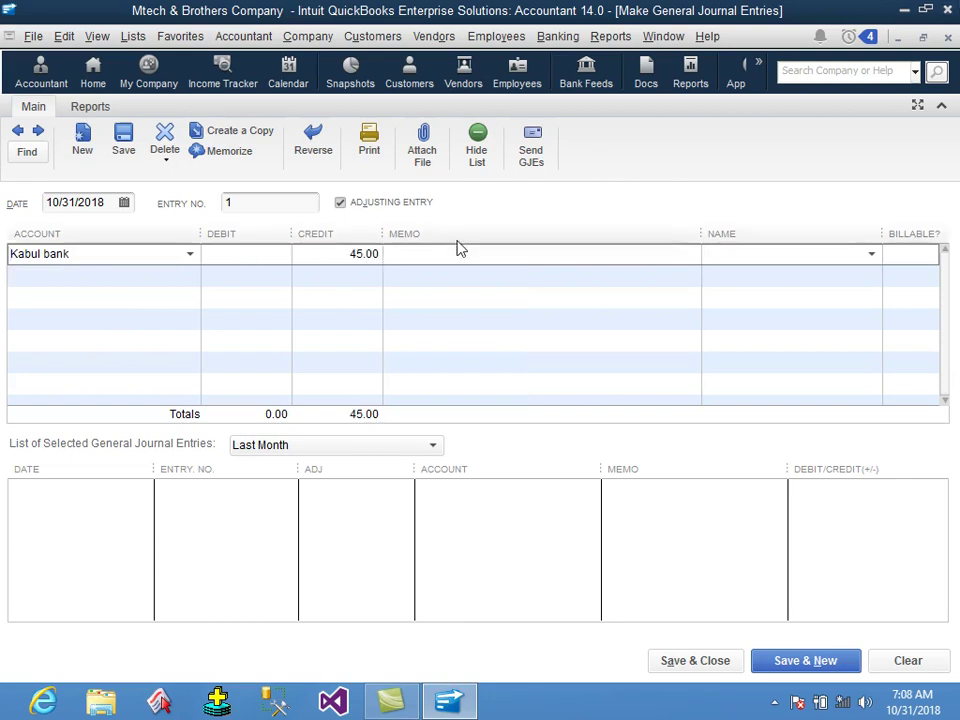
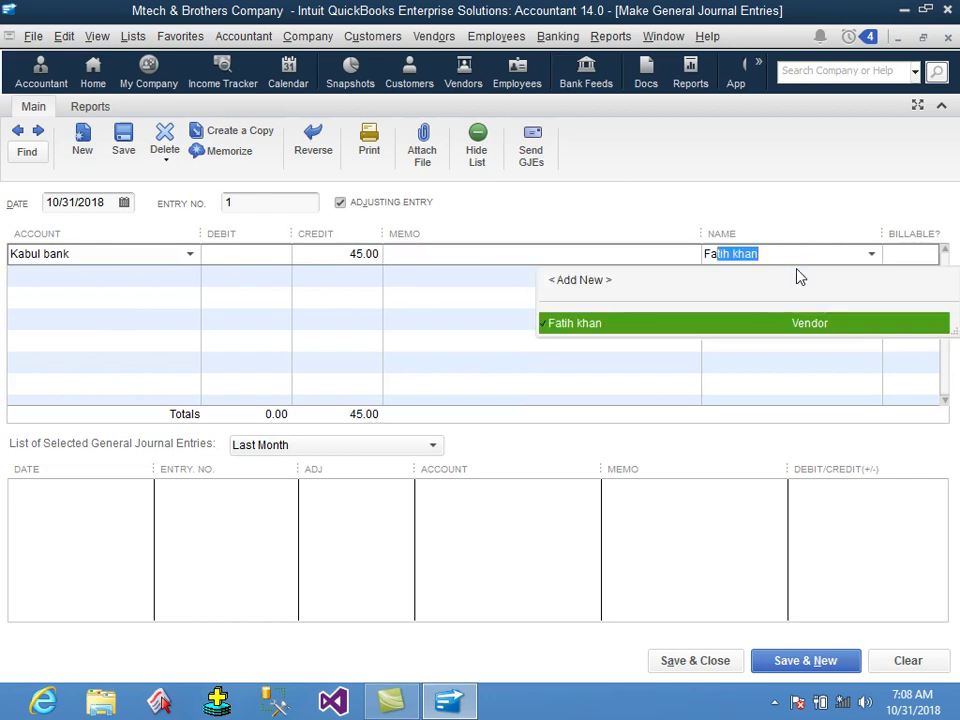
pyautogui.press('Tab')
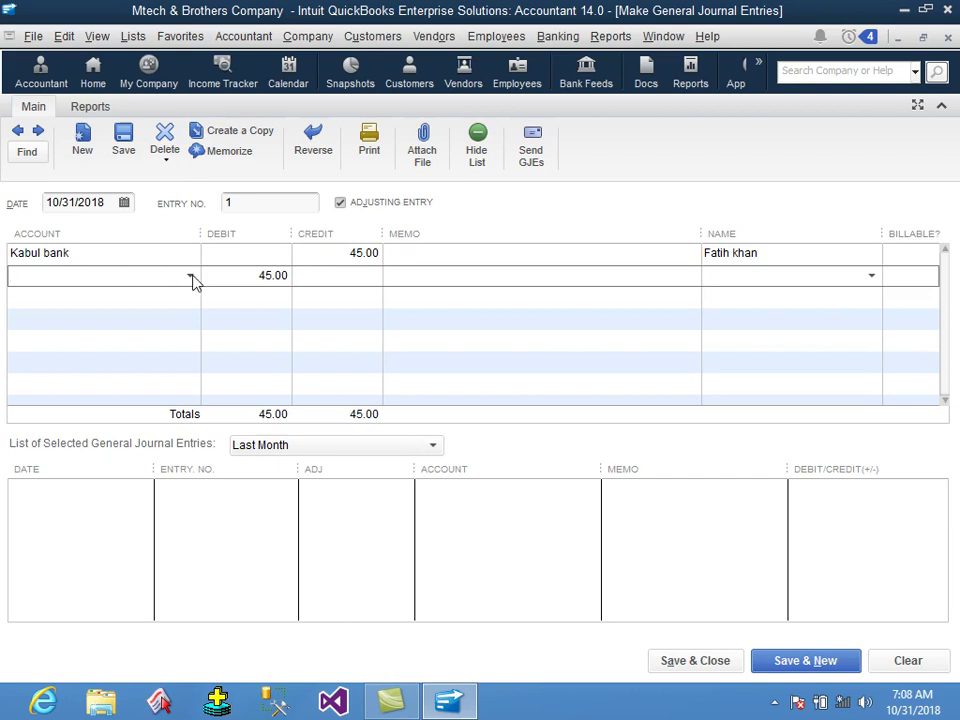
pyautogui.write('Sales')
pyautogui.press('Tab')
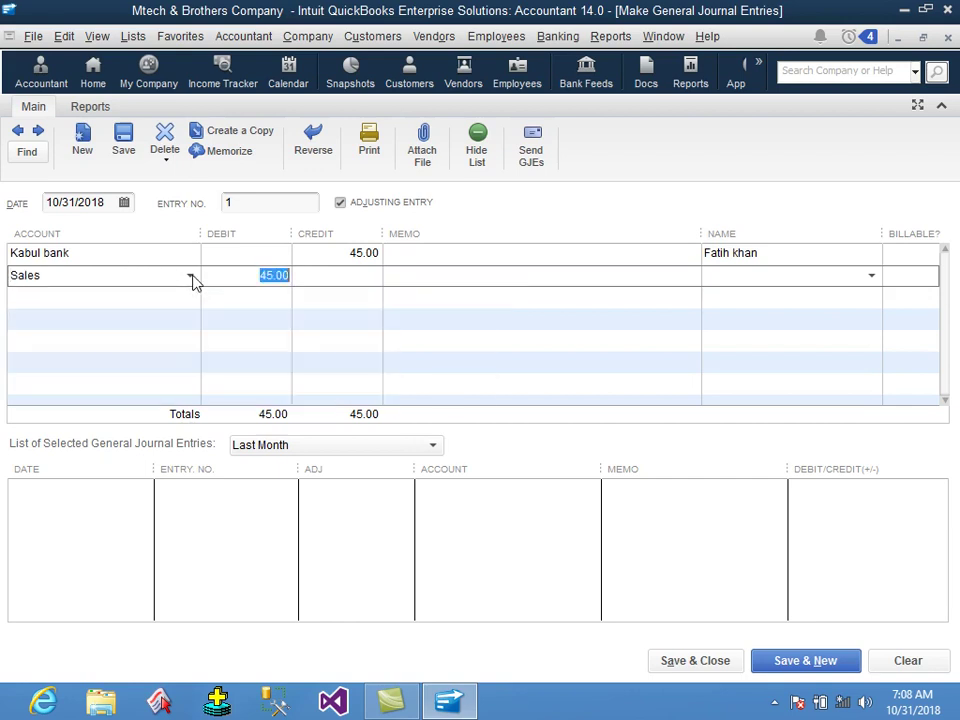
pyautogui.click(56, 274)
pyautogui.moveTo(56, 274); pyautogui.dragTo(3, 268)
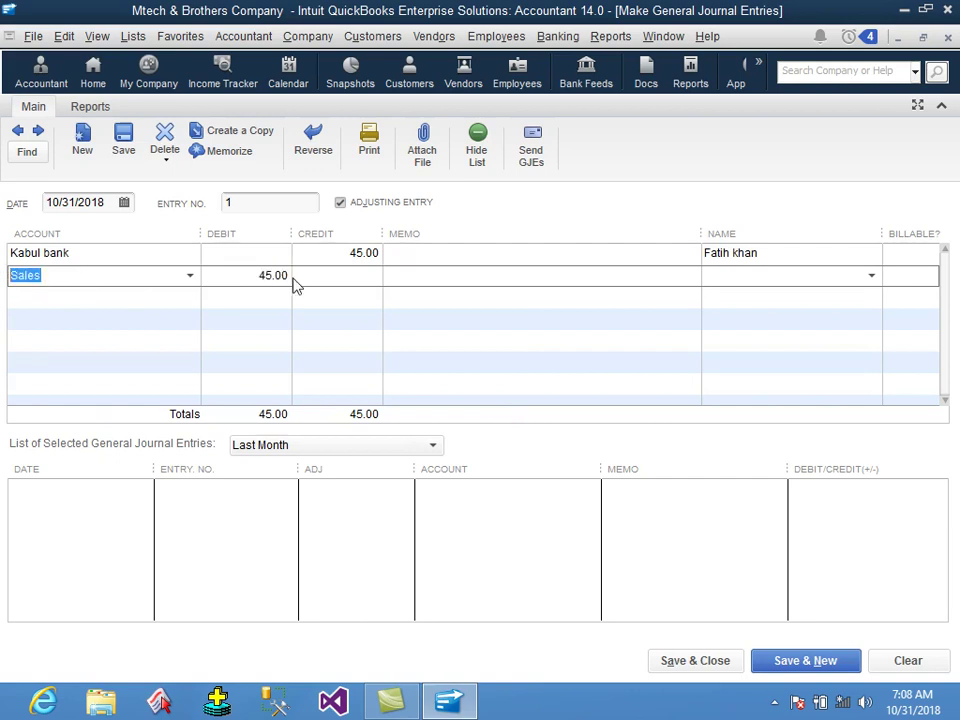
pyautogui.click(434, 36)
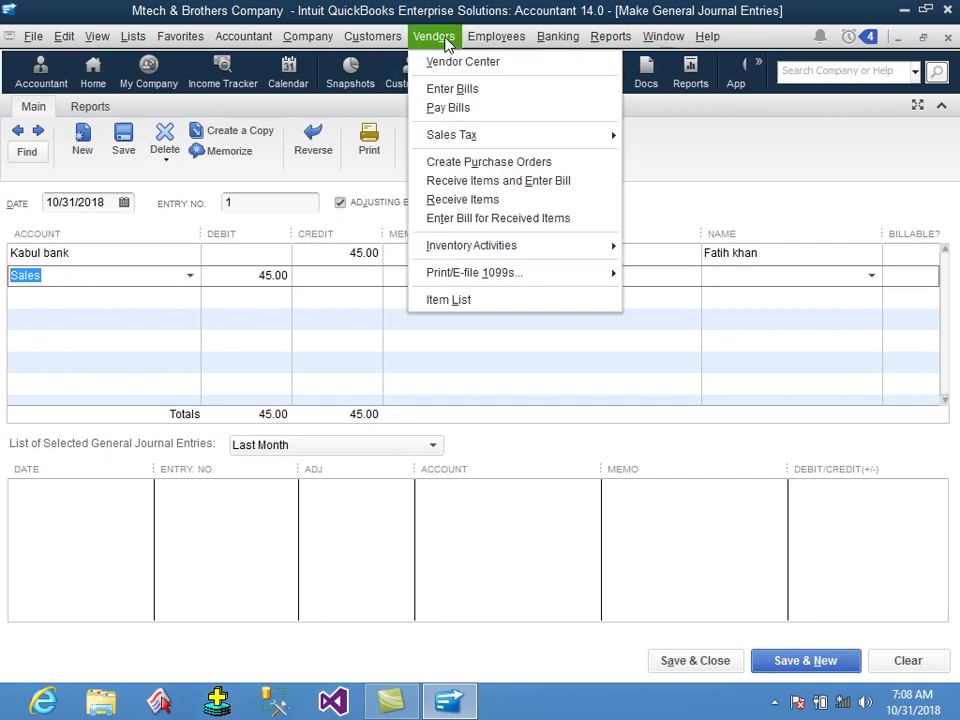
# Open and close Pay Bills, then open the Trial Balance report.
pyautogui.click(449, 107)
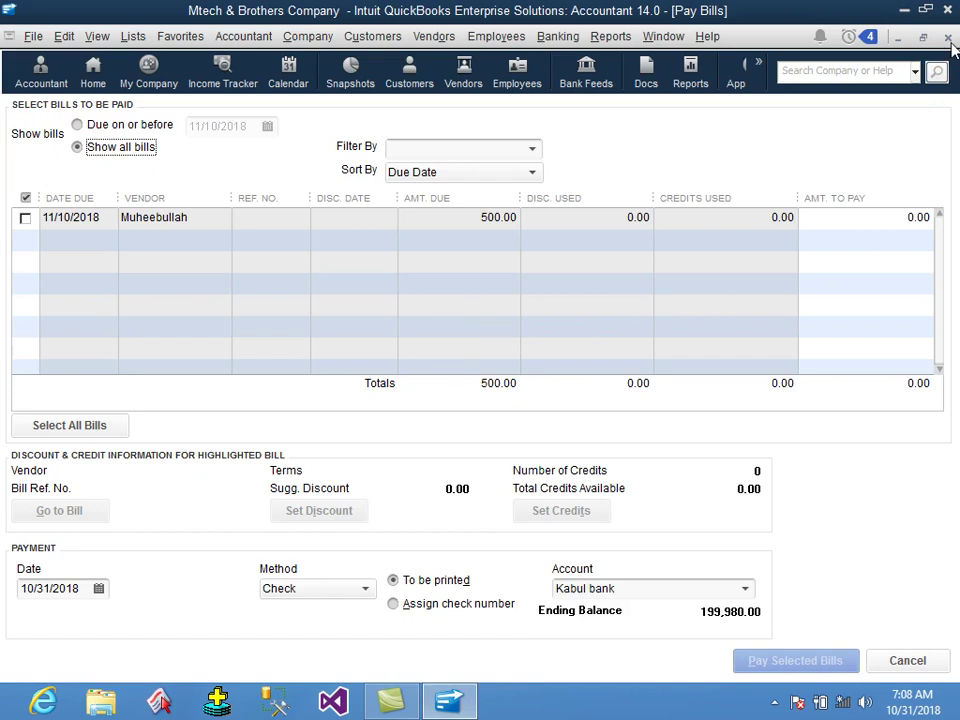
pyautogui.press('Escape')
pyautogui.click(602, 40)
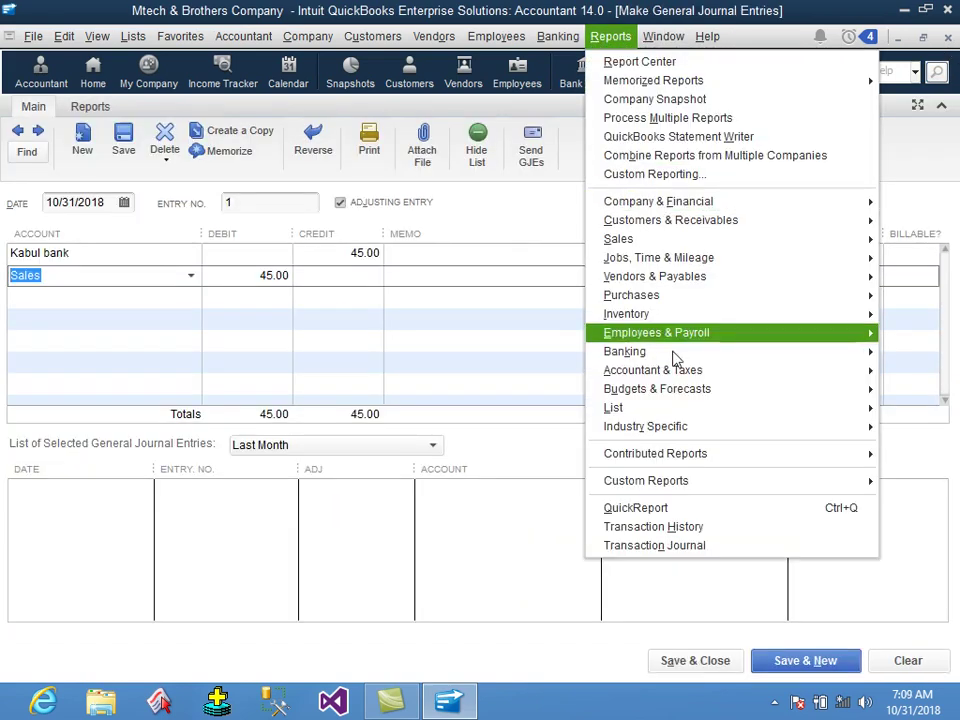
pyautogui.moveTo(711, 370)
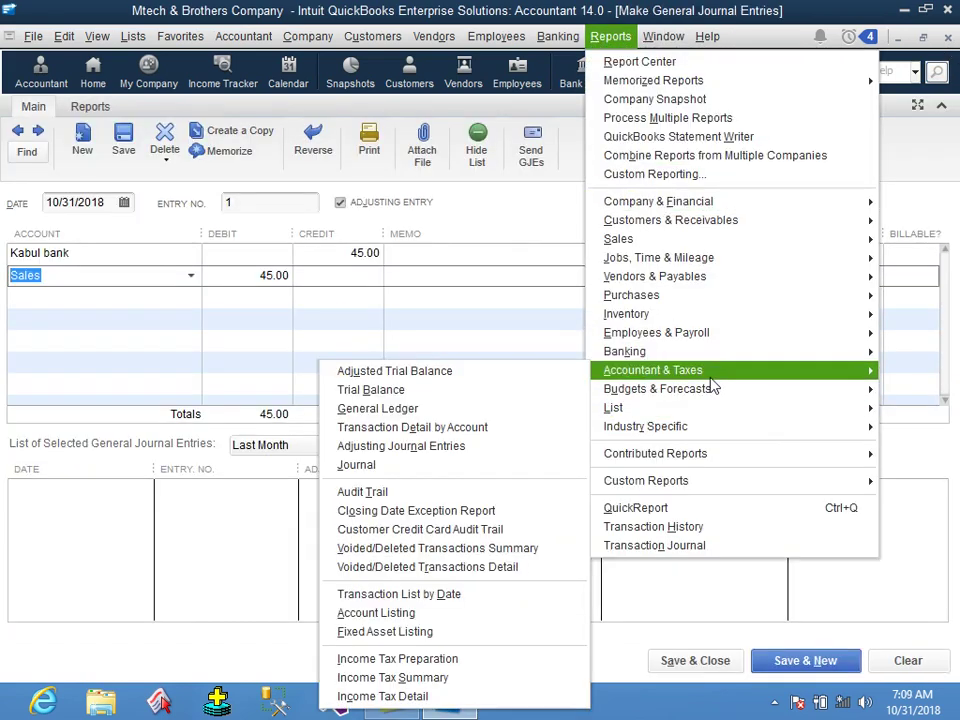
pyautogui.click(510, 398)
# Set the Trial Balance dates to All and check Accounts Payable 545.00 and Inventory Asset 1,108.00.
pyautogui.write('a')
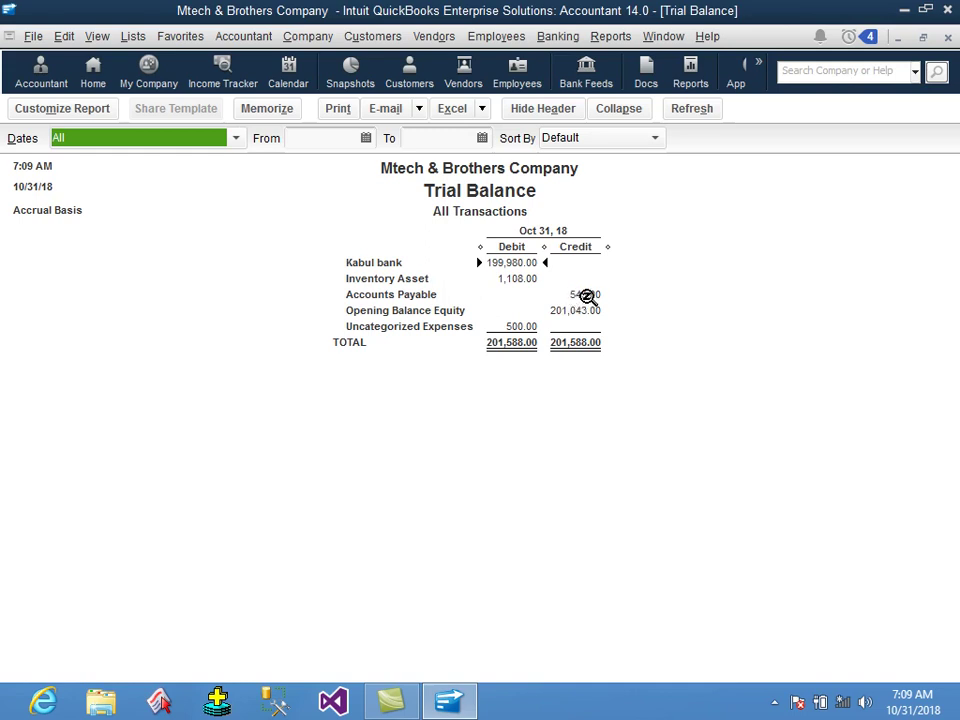
pyautogui.click(587, 296)
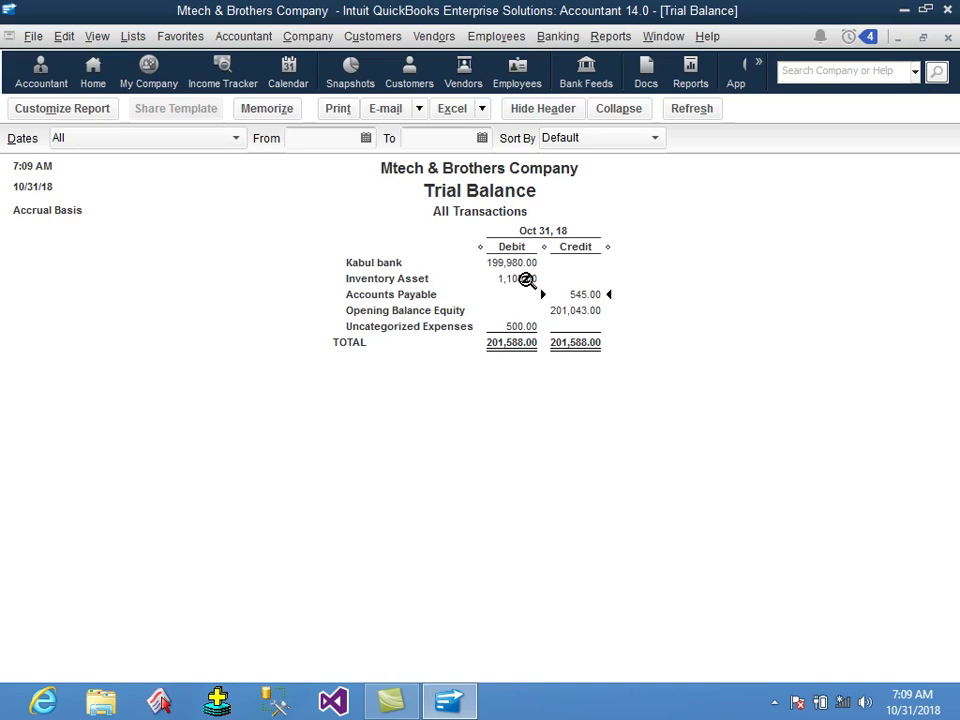
pyautogui.click(527, 280)
# Change the 45.00 debit line from Sales to Inventory Asset and save the journal entry.
pyautogui.click(947, 37)
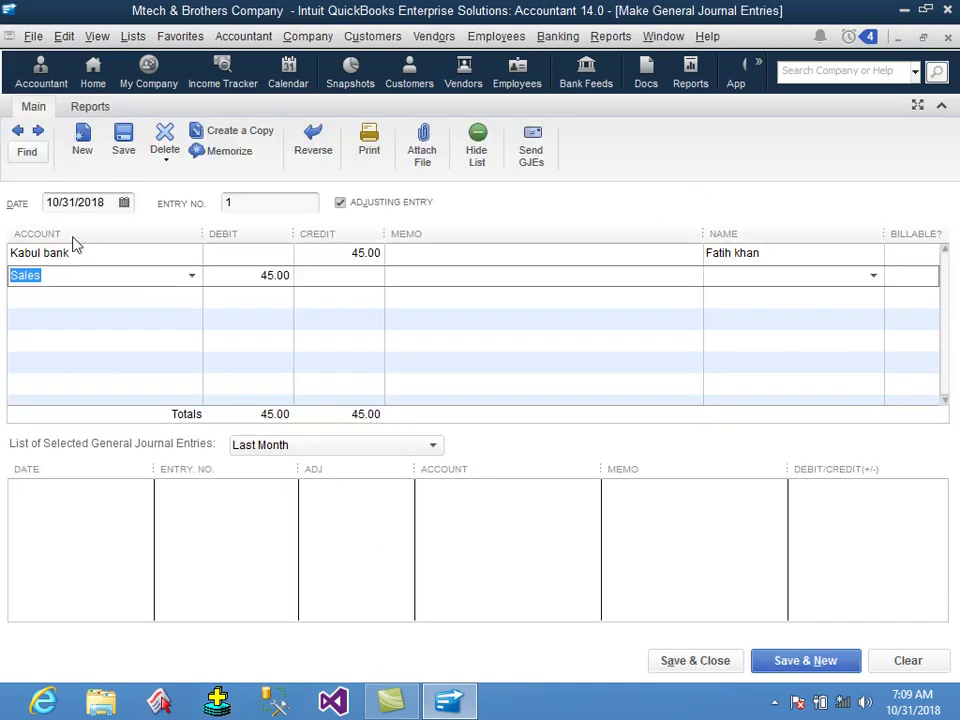
pyautogui.write('I')
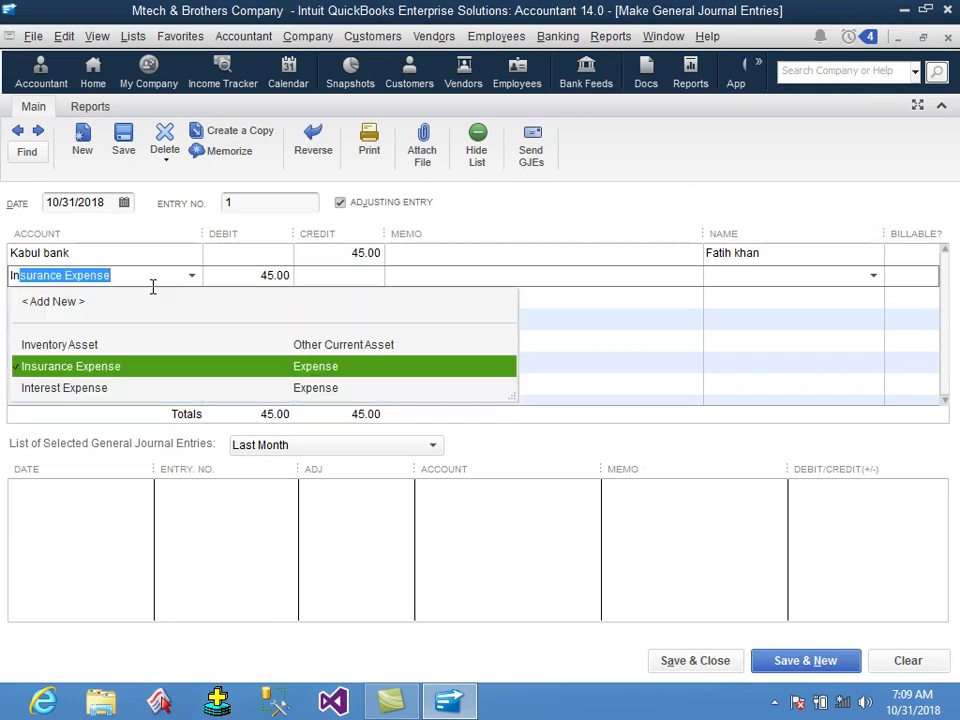
pyautogui.write('nventory Asset')
pyautogui.press('Tab')
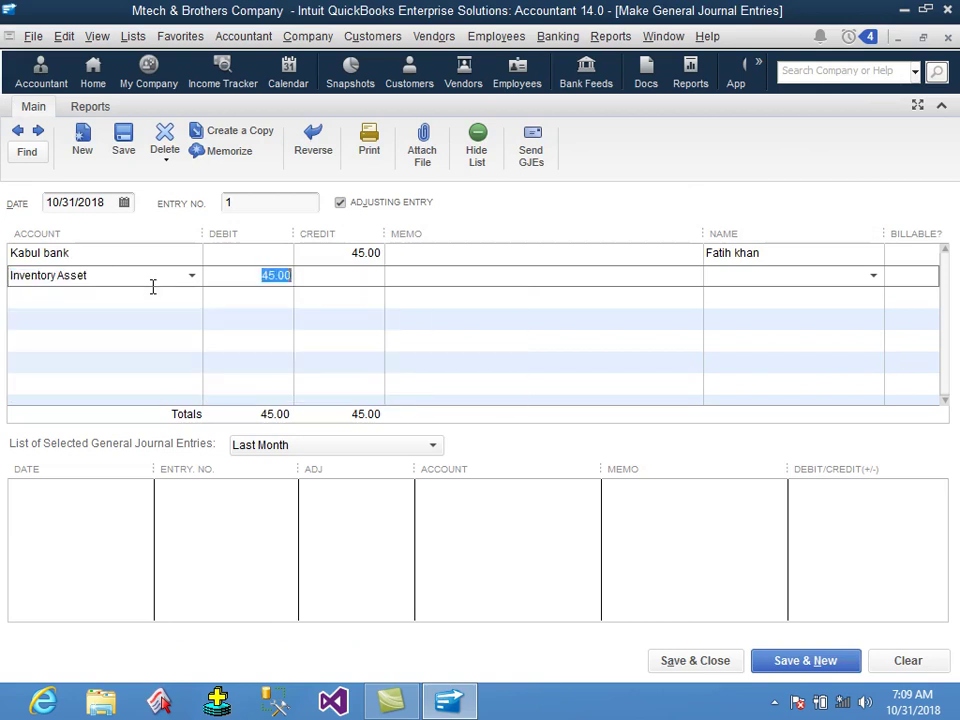
pyautogui.press('Tab')
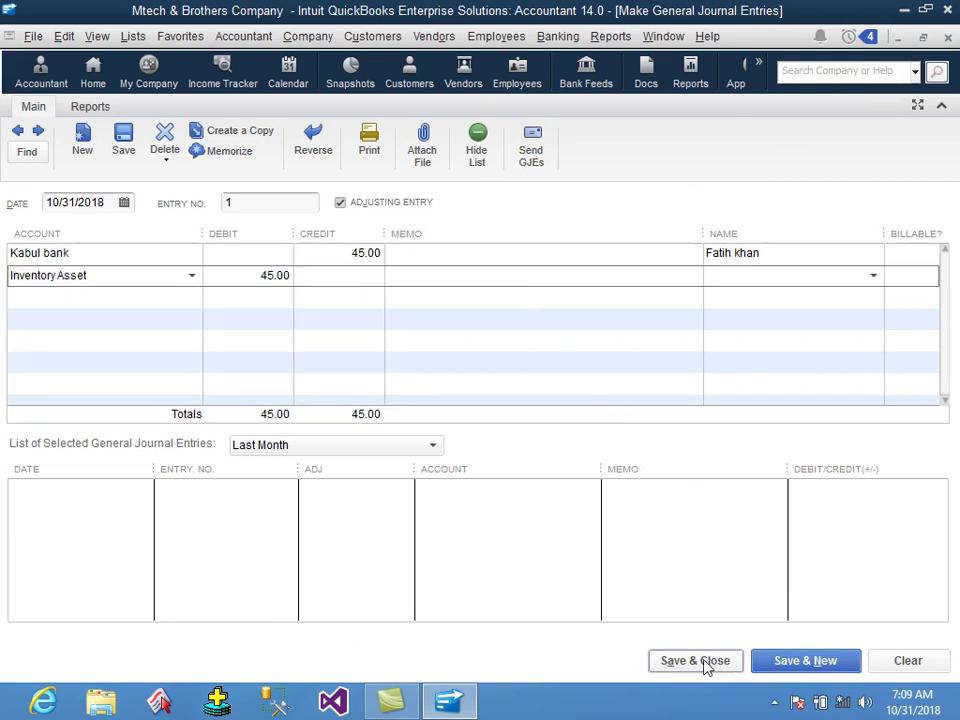
pyautogui.click(707, 664)
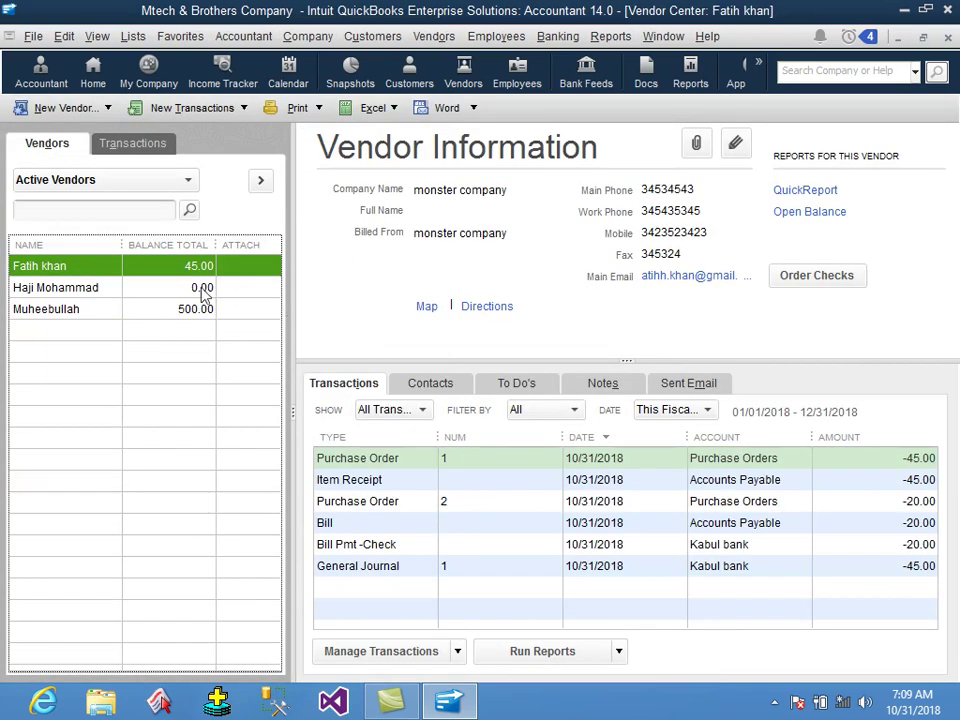
# Close the vendor's Vendor Center window and reopen the Vendor Center.
pyautogui.click(434, 37)
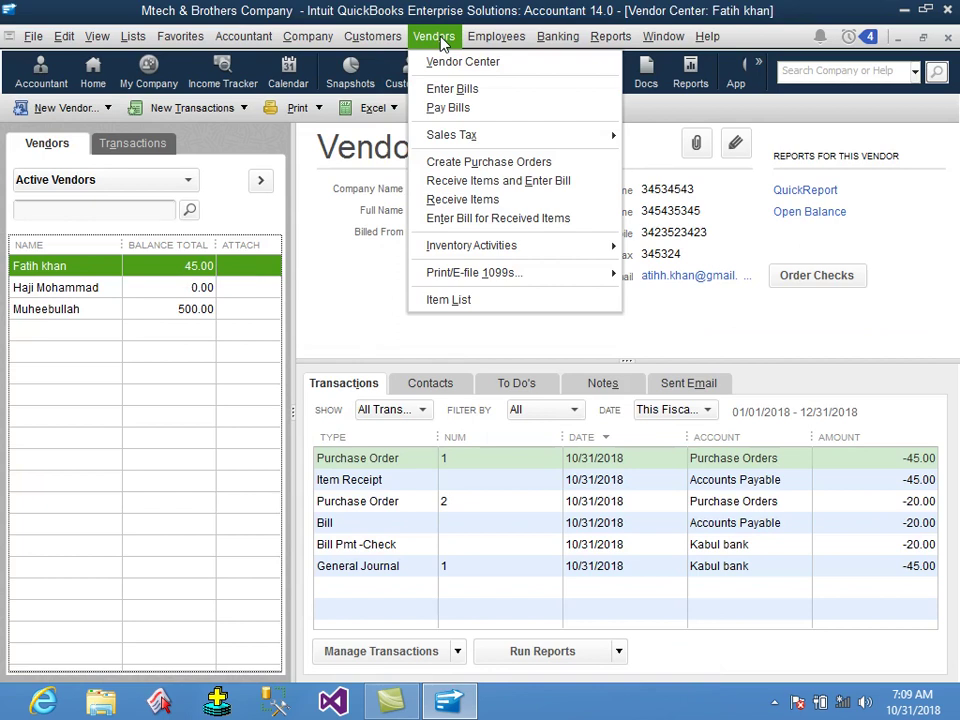
pyautogui.click(225, 386)
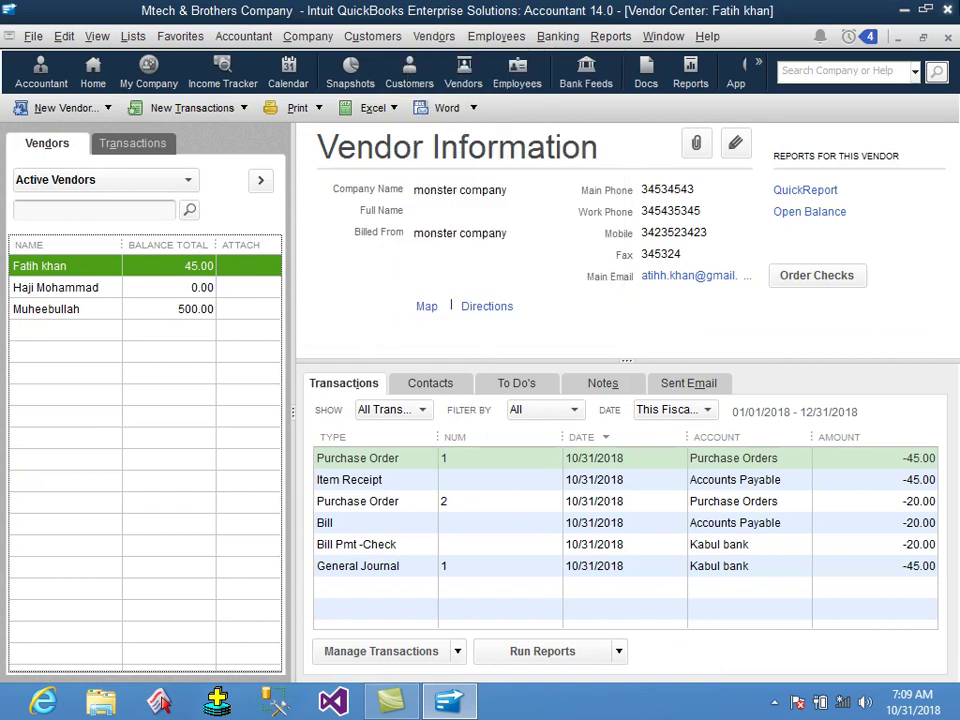
pyautogui.click(948, 37)
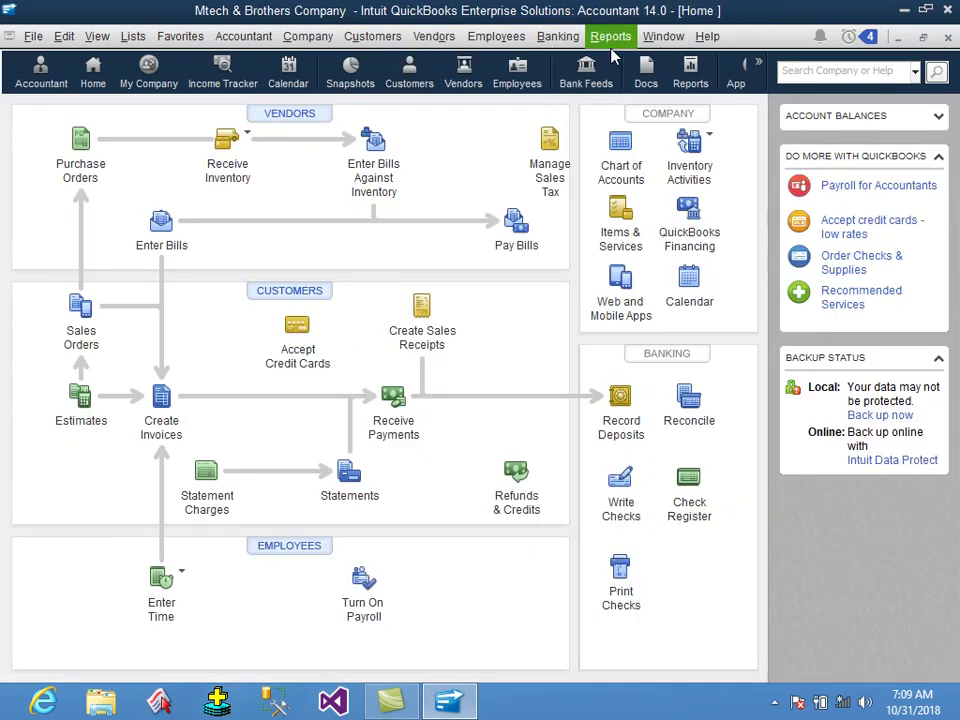
pyautogui.click(434, 37)
pyautogui.click(448, 60)
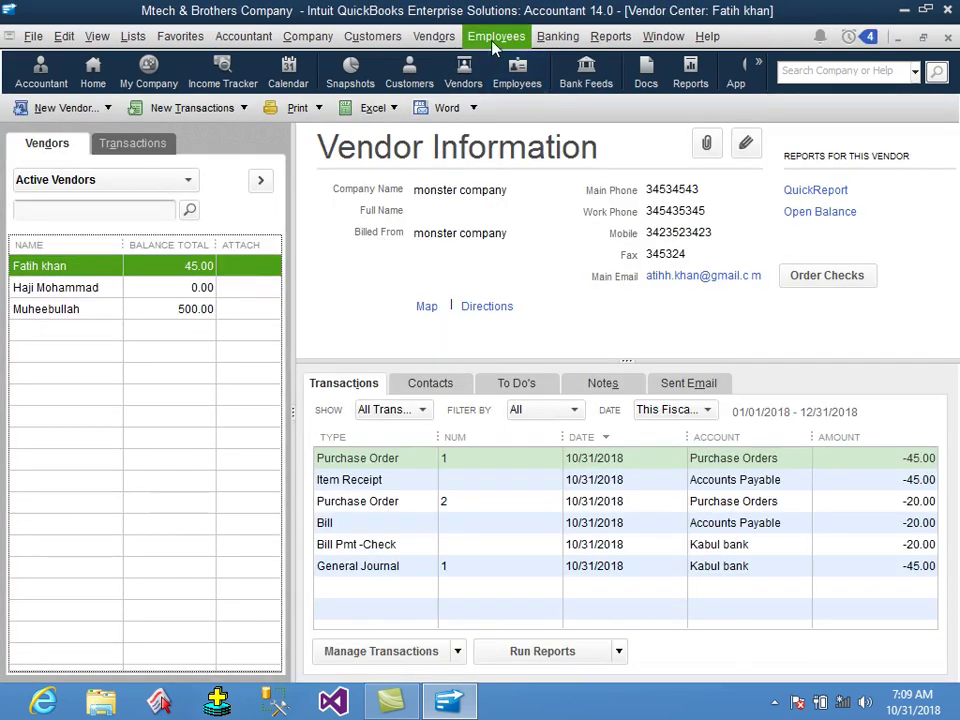
# Start a new blank General Journal Entry, number 2.
pyautogui.click(425, 41)
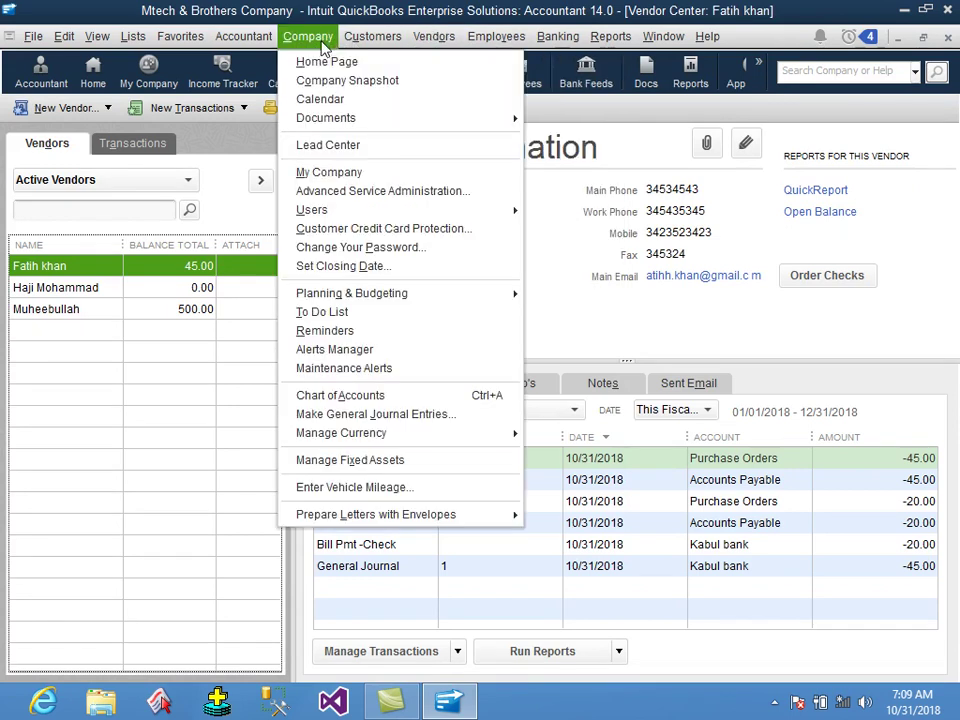
pyautogui.click(357, 418)
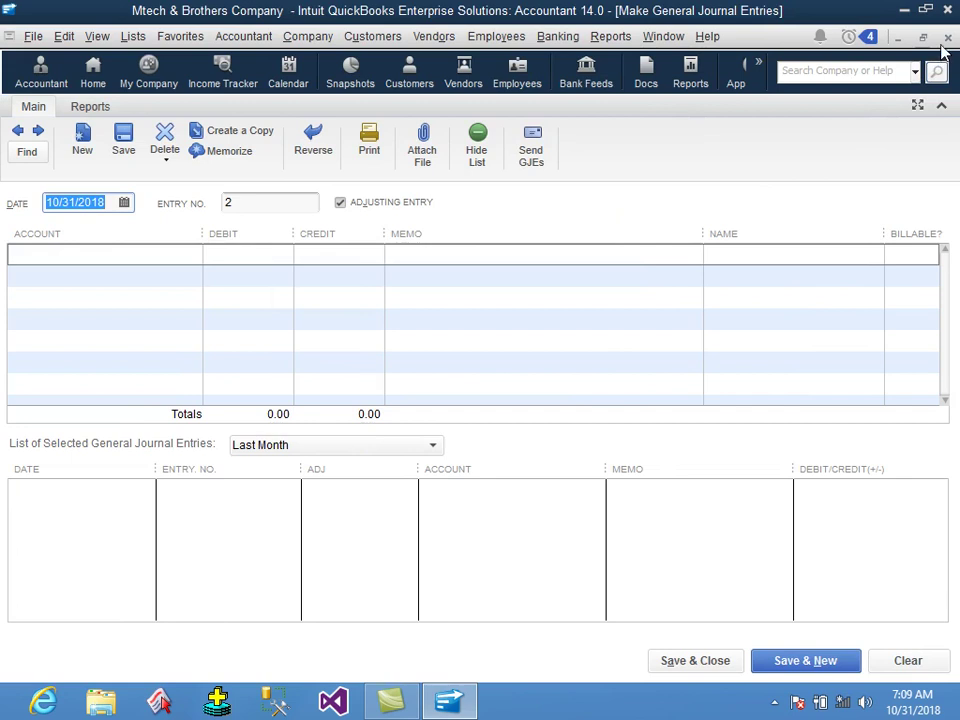
pyautogui.click(268, 201)
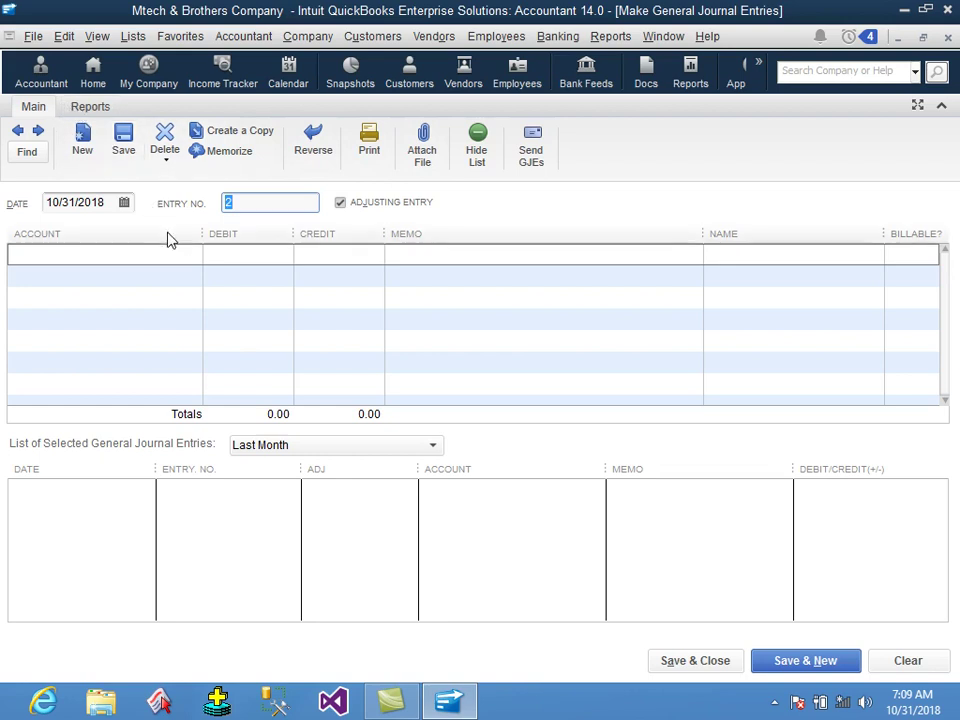
# Search Find for journal entry number 2, then for the vendor's entry 2, both returning no matches.
pyautogui.click(20, 155)
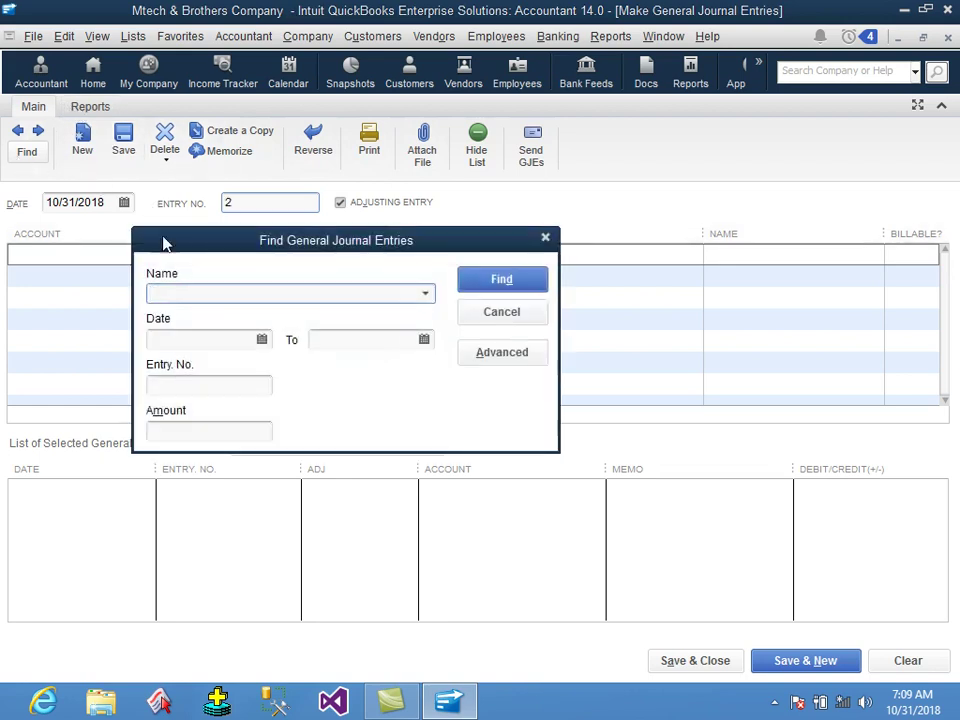
pyautogui.click(214, 384)
pyautogui.write('2')
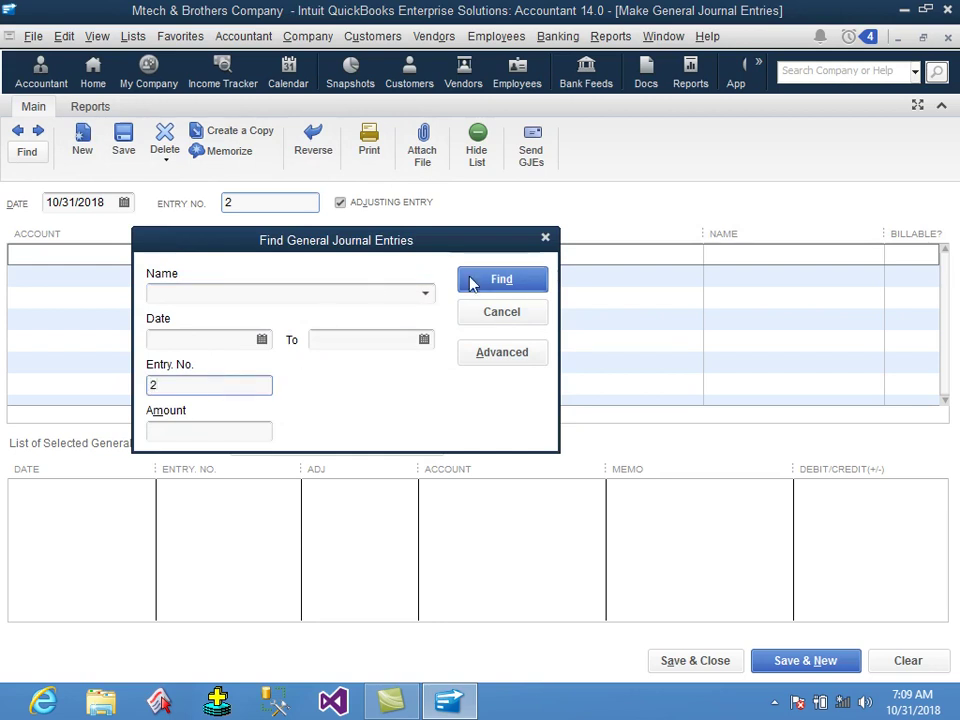
pyautogui.click(474, 280)
pyautogui.click(473, 240)
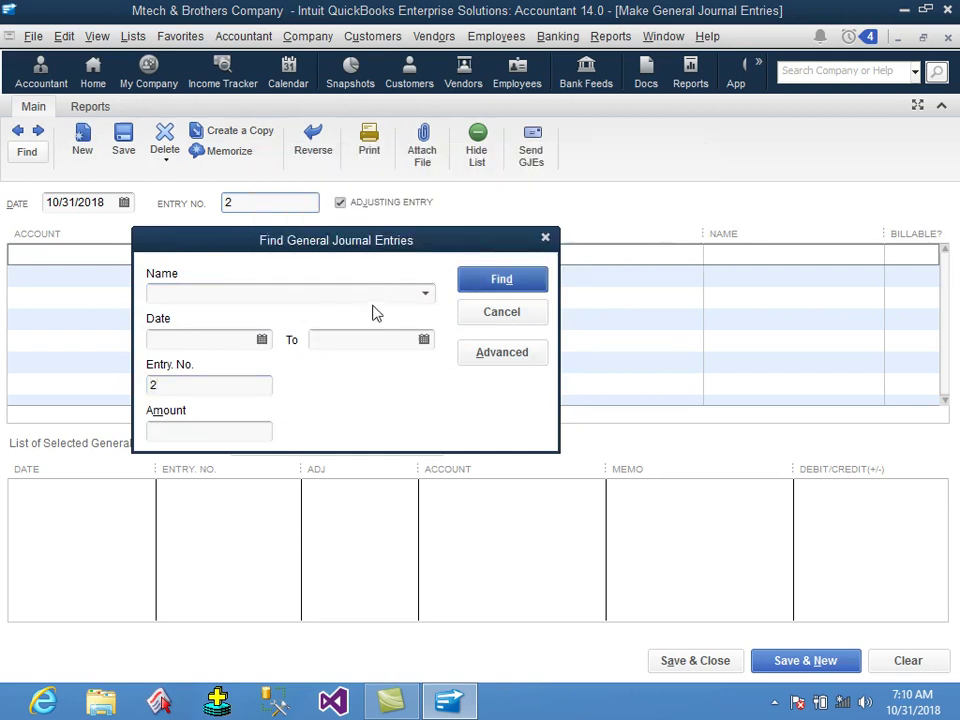
pyautogui.click(405, 294)
pyautogui.click(426, 296)
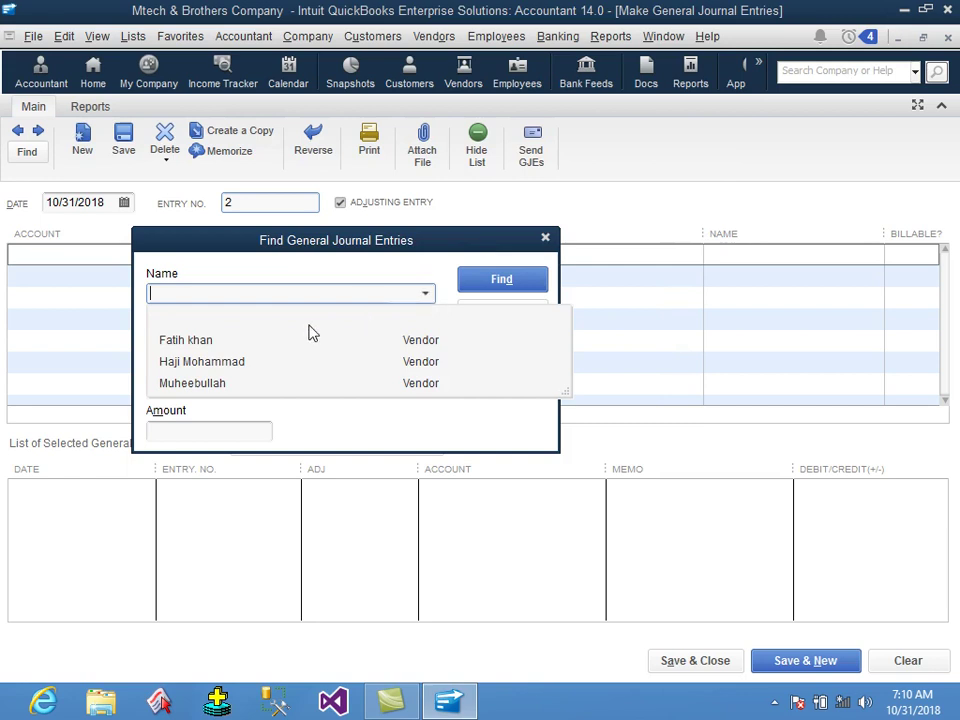
pyautogui.click(172, 341)
pyautogui.click(197, 389)
pyautogui.moveTo(197, 389); pyautogui.dragTo(119, 383)
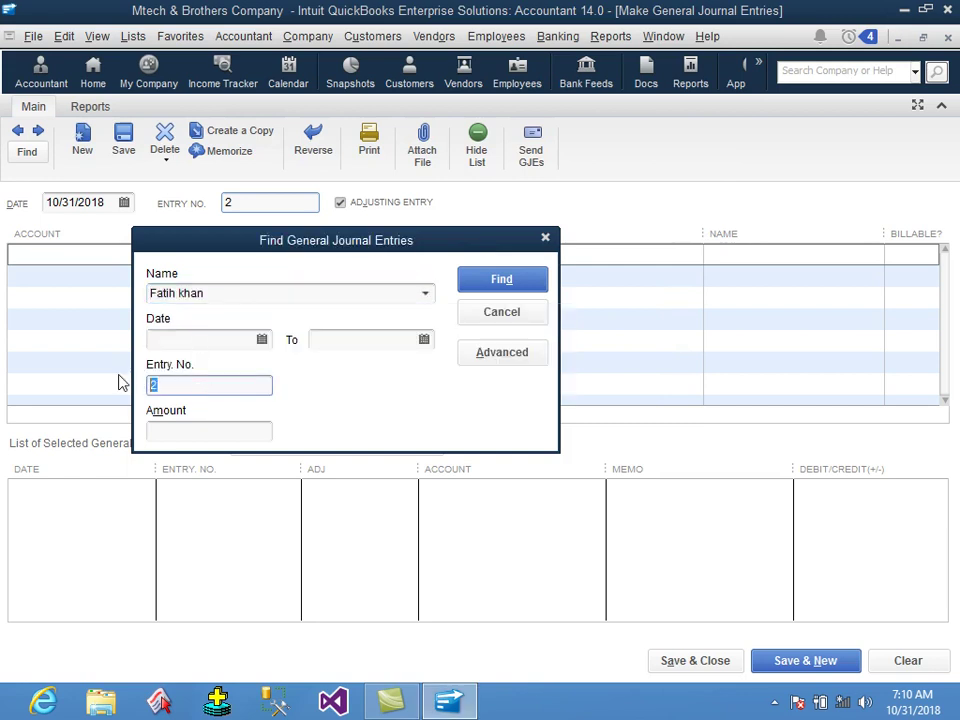
pyautogui.click(483, 284)
pyautogui.click(479, 236)
# Run an Advanced Find filtered by the vendor's Name and open purchase order 2 from the 12 results.
pyautogui.click(499, 358)
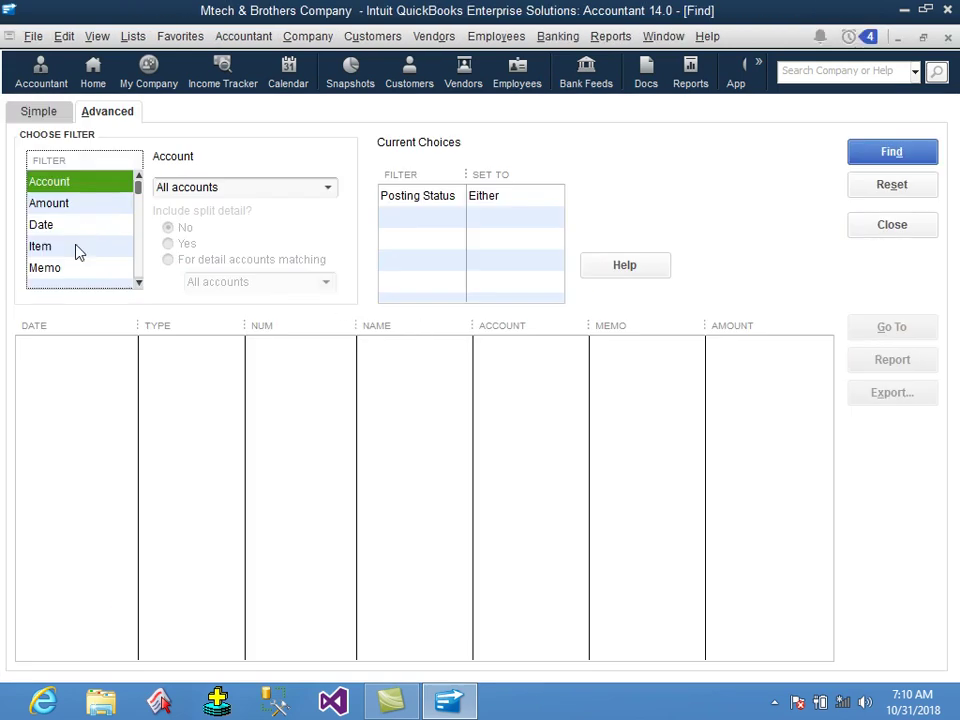
pyautogui.press('e')
pyautogui.press('e')
pyautogui.press('e')
pyautogui.press('e')
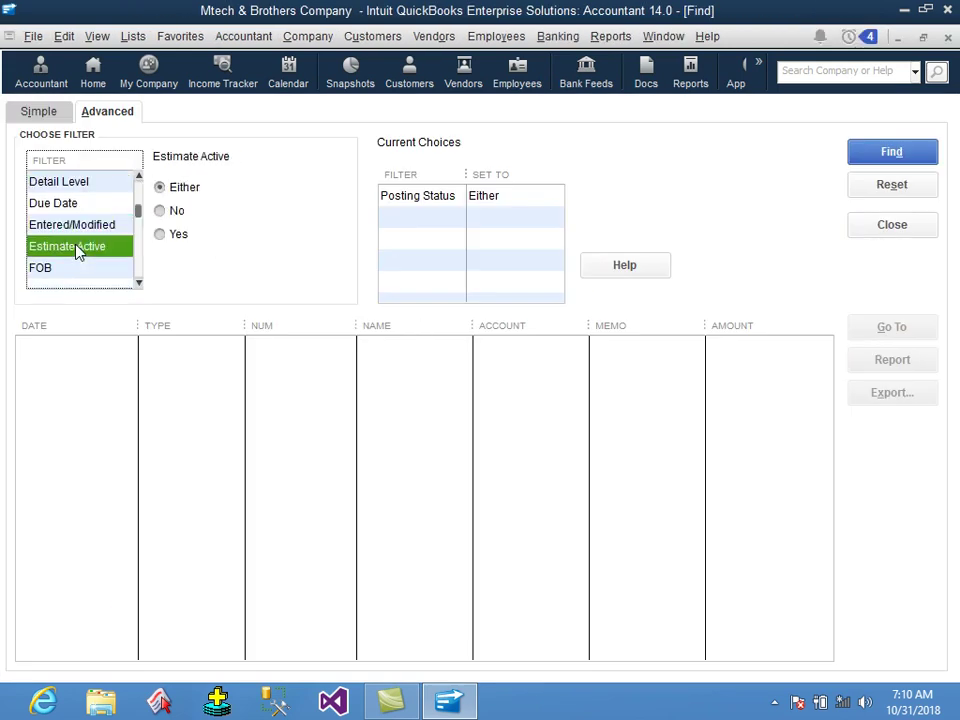
pyautogui.press('e')
pyautogui.press('e')
pyautogui.press('e')
pyautogui.press('e')
pyautogui.press('e')
pyautogui.press('e')
pyautogui.press('e')
pyautogui.scroll(5, 137, 240)
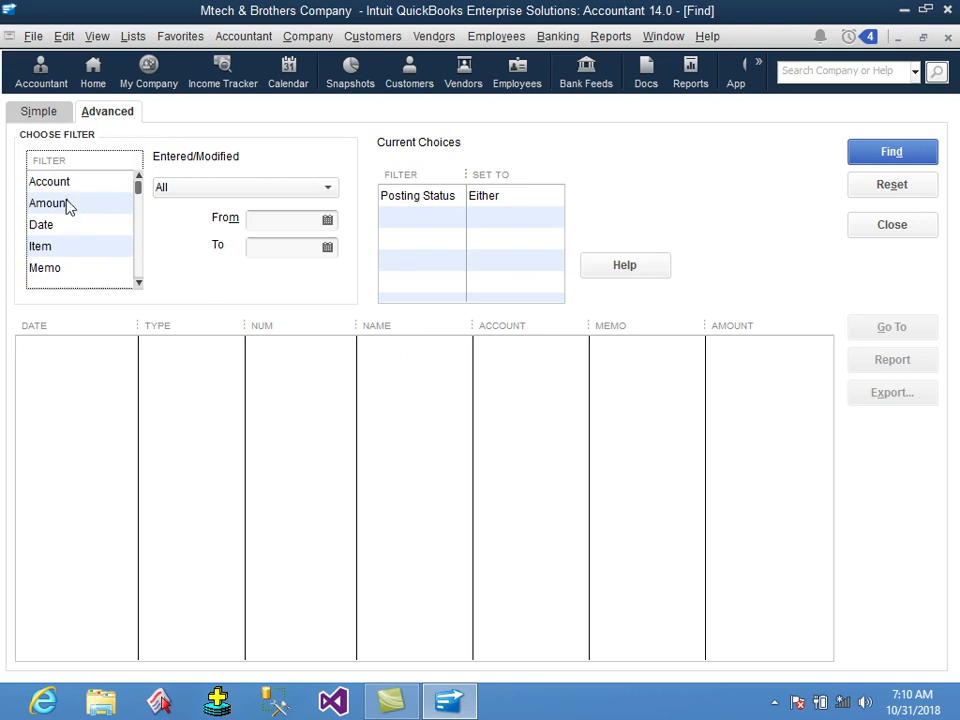
pyautogui.scroll(-1, 78, 247)
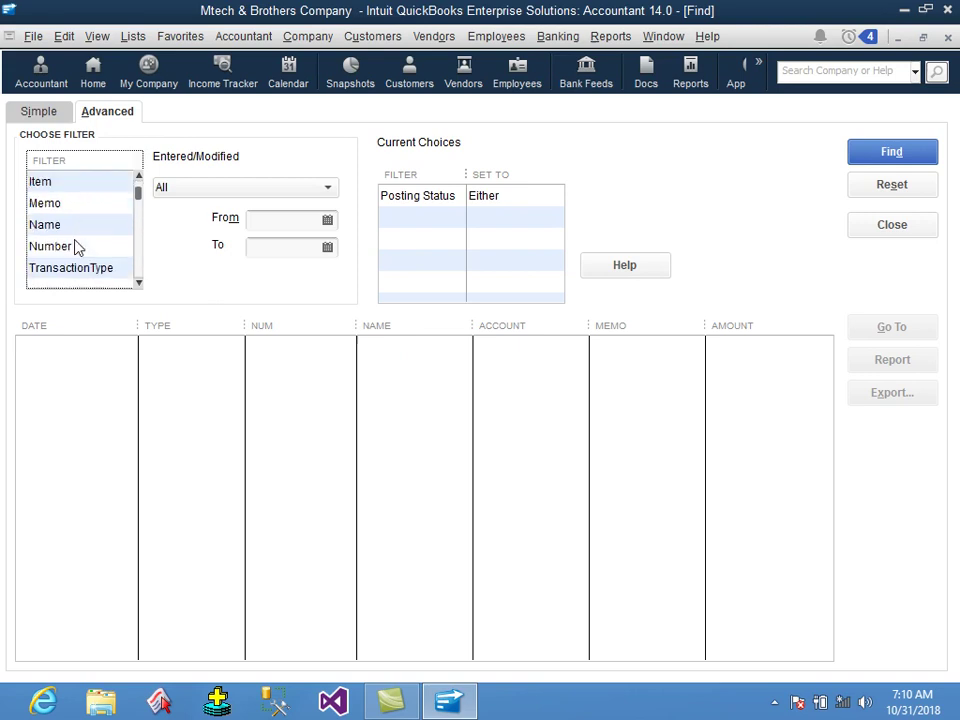
pyautogui.click(78, 226)
pyautogui.click(262, 190)
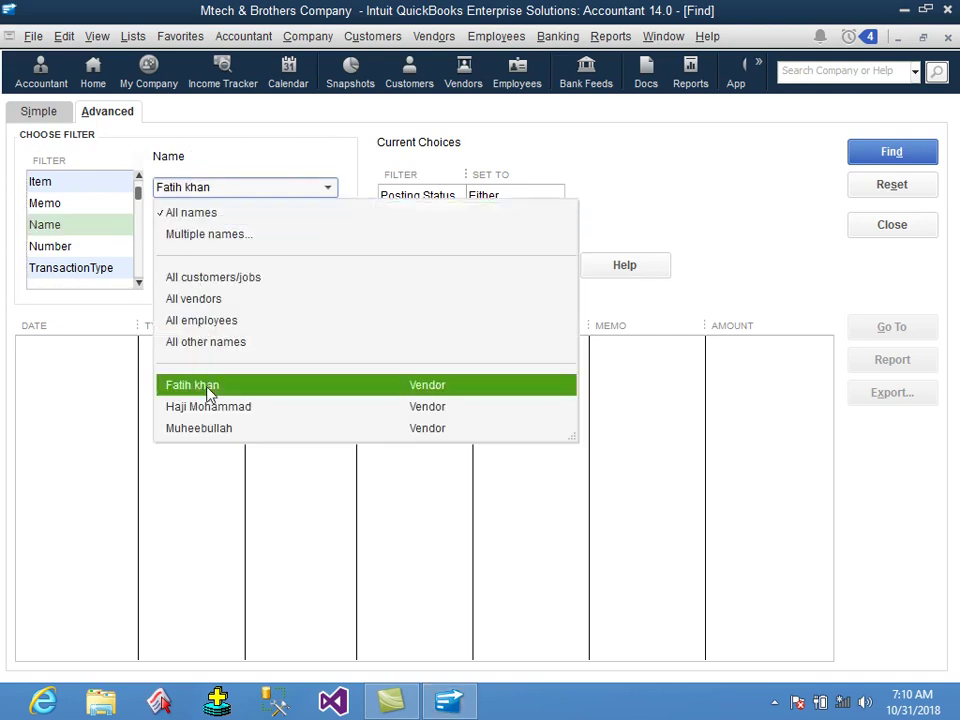
pyautogui.click(207, 388)
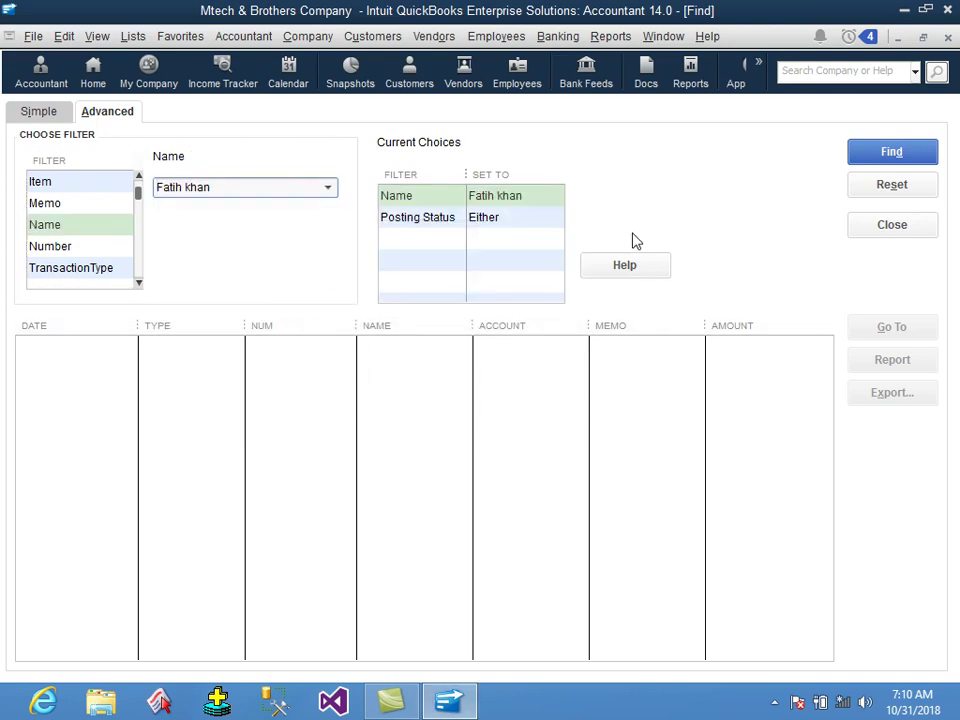
pyautogui.click(885, 152)
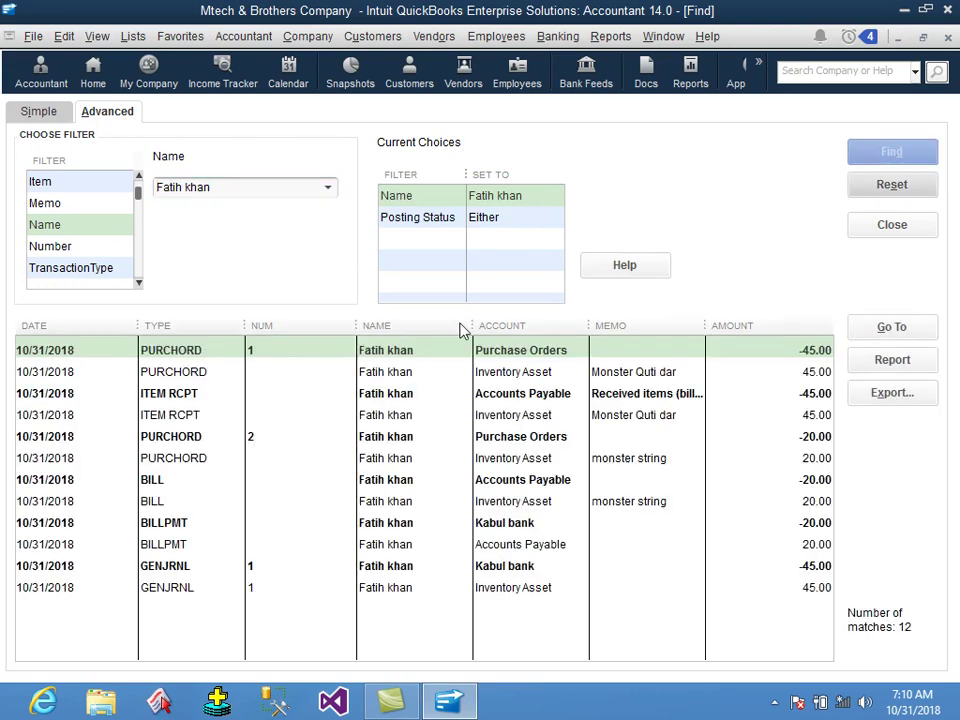
pyautogui.click(252, 443)
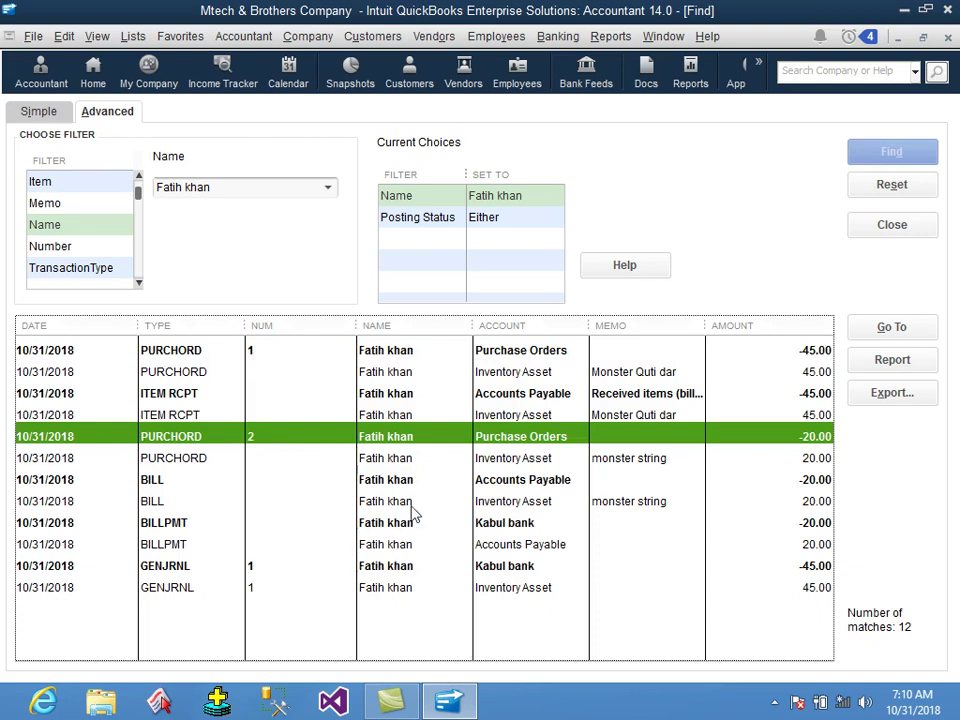
pyautogui.doubleClick(421, 436)
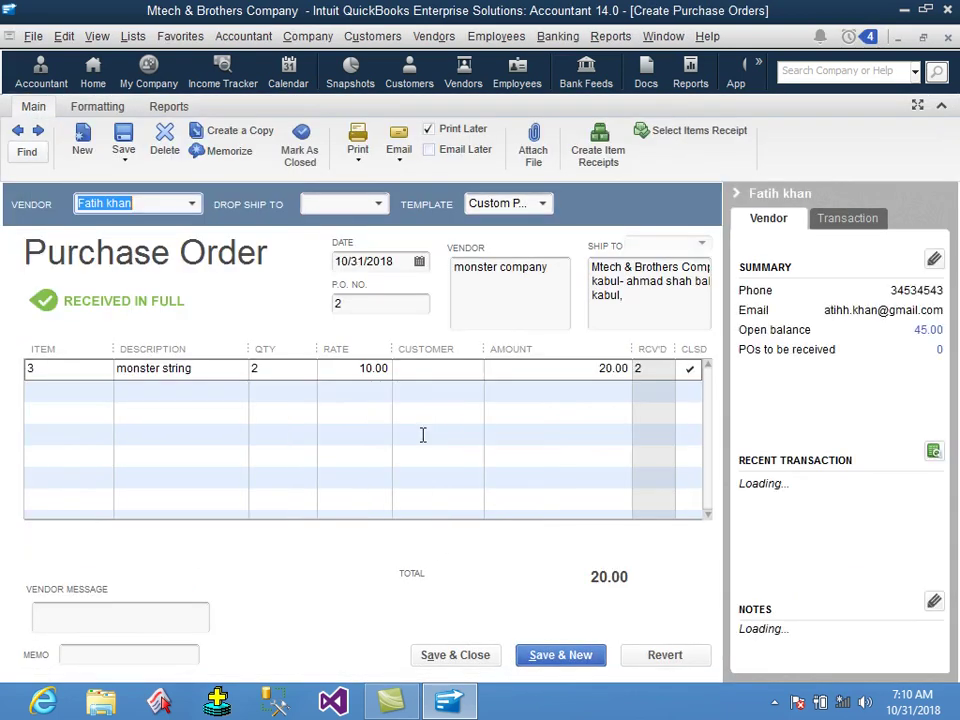
# Close the purchase order, search and journal entry windows, then show the Trial Balance for all dates.
pyautogui.click(948, 40)
pyautogui.click(948, 40)
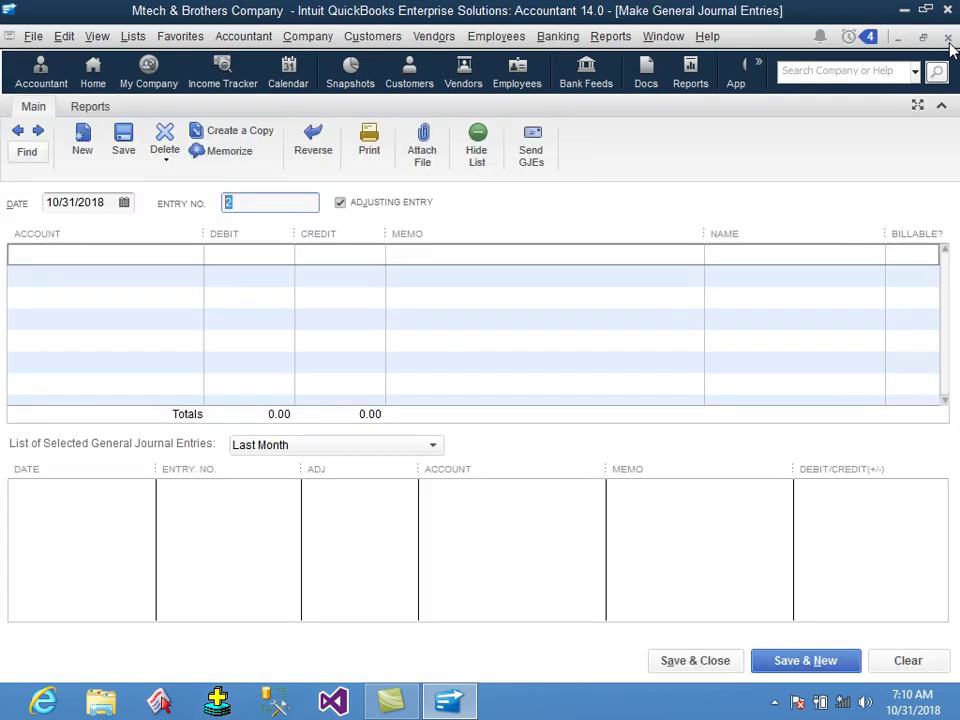
pyautogui.click(948, 38)
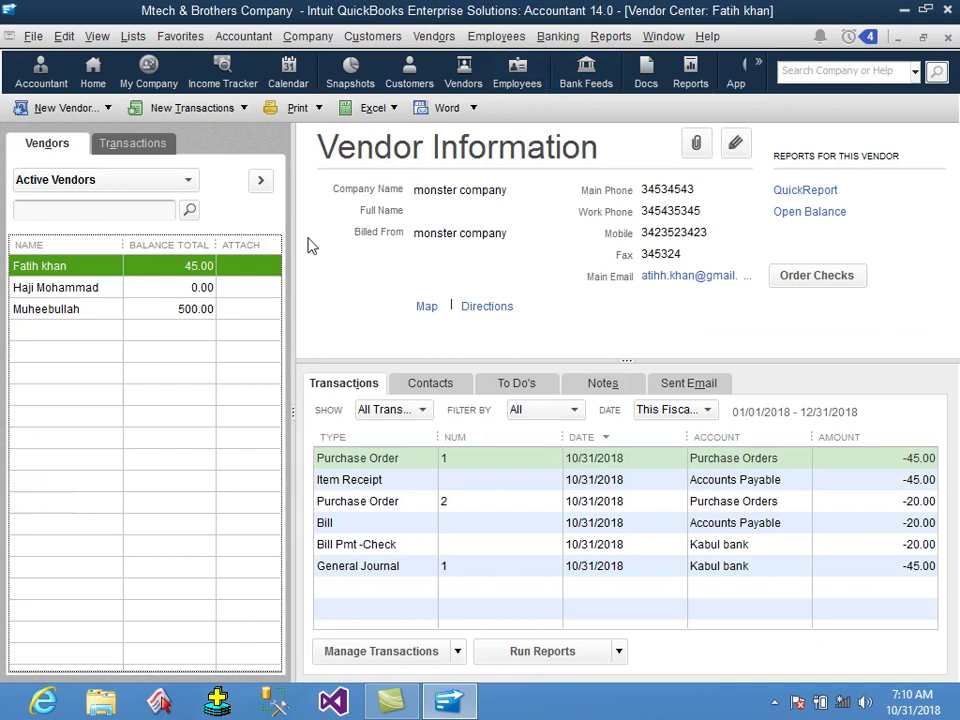
pyautogui.click(610, 36)
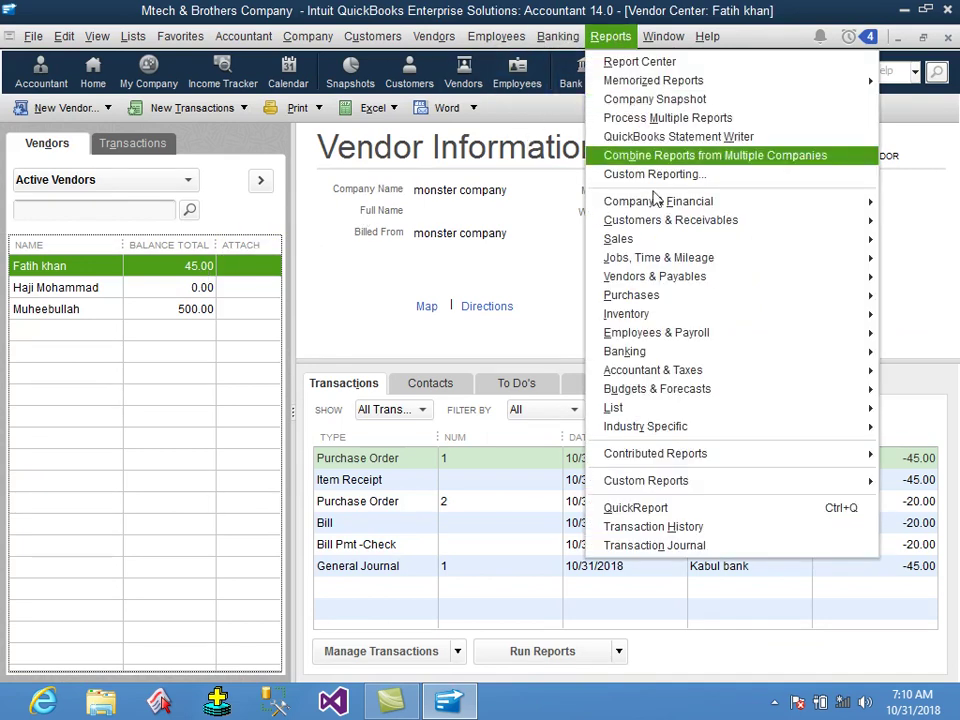
pyautogui.moveTo(697, 372)
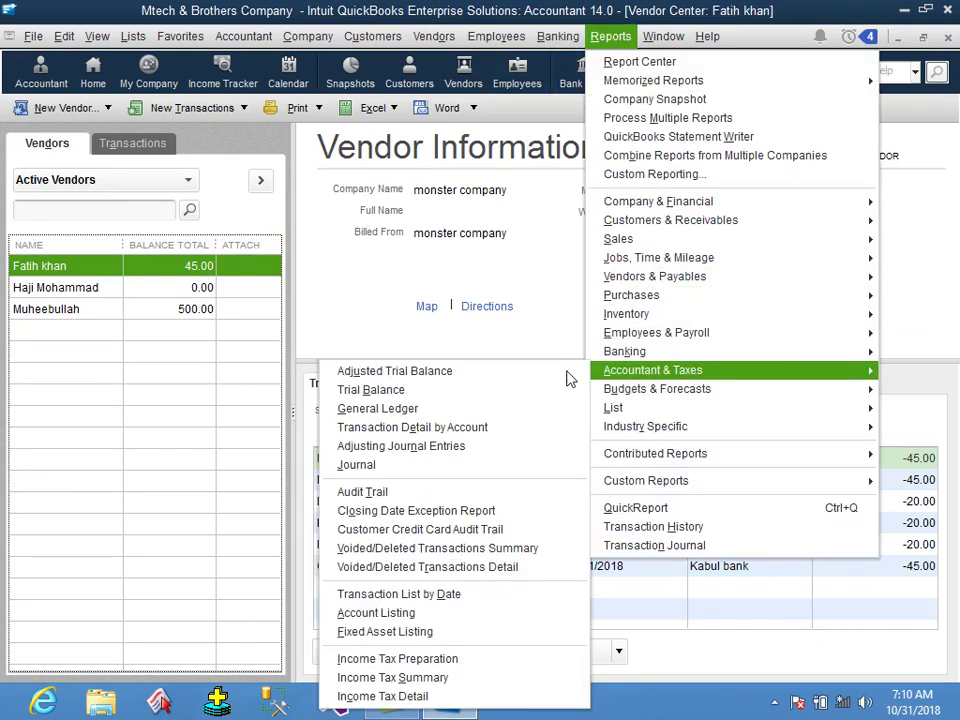
pyautogui.click(476, 390)
pyautogui.write('a')
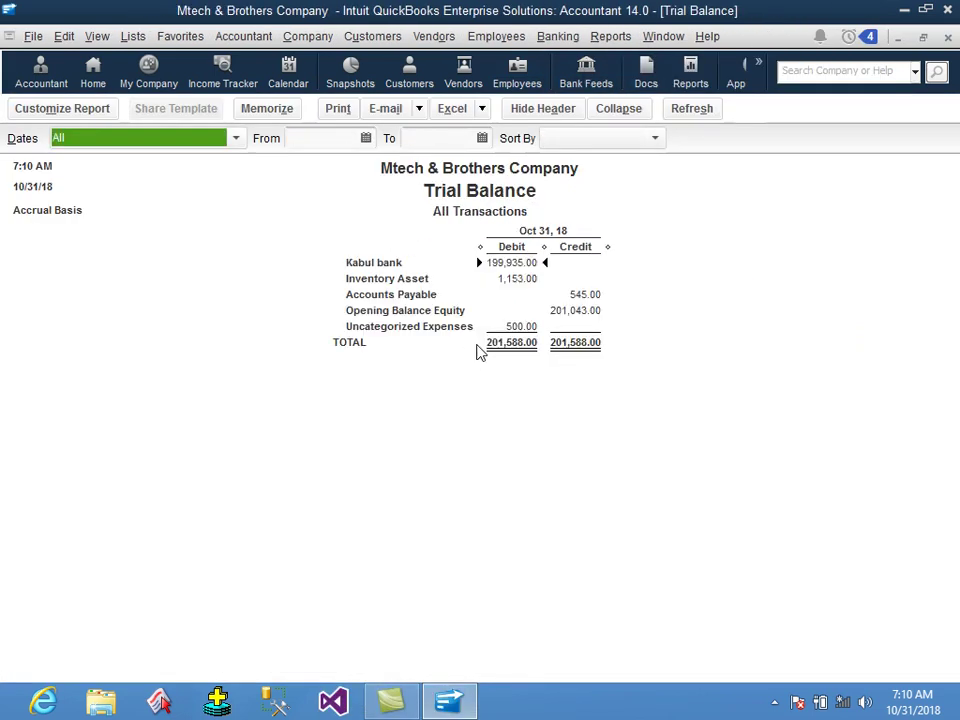
# Drill into Inventory Asset and open the 45.00 General Journal entry in the Kabul bank register.
pyautogui.doubleClick(524, 278)
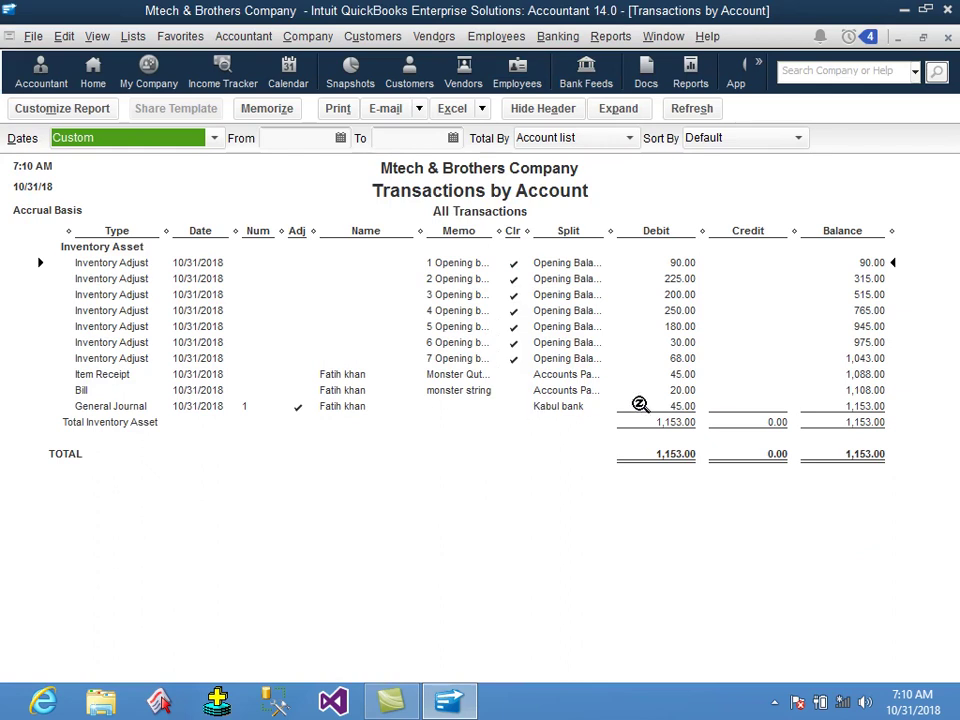
pyautogui.click(679, 393)
pyautogui.click(690, 407)
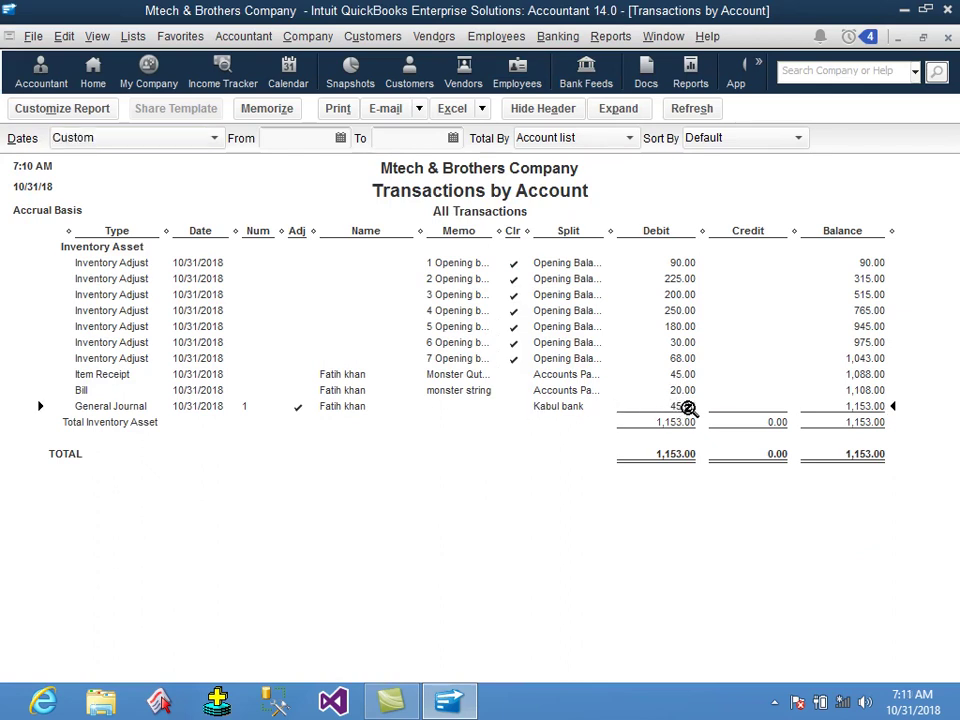
pyautogui.doubleClick(688, 408)
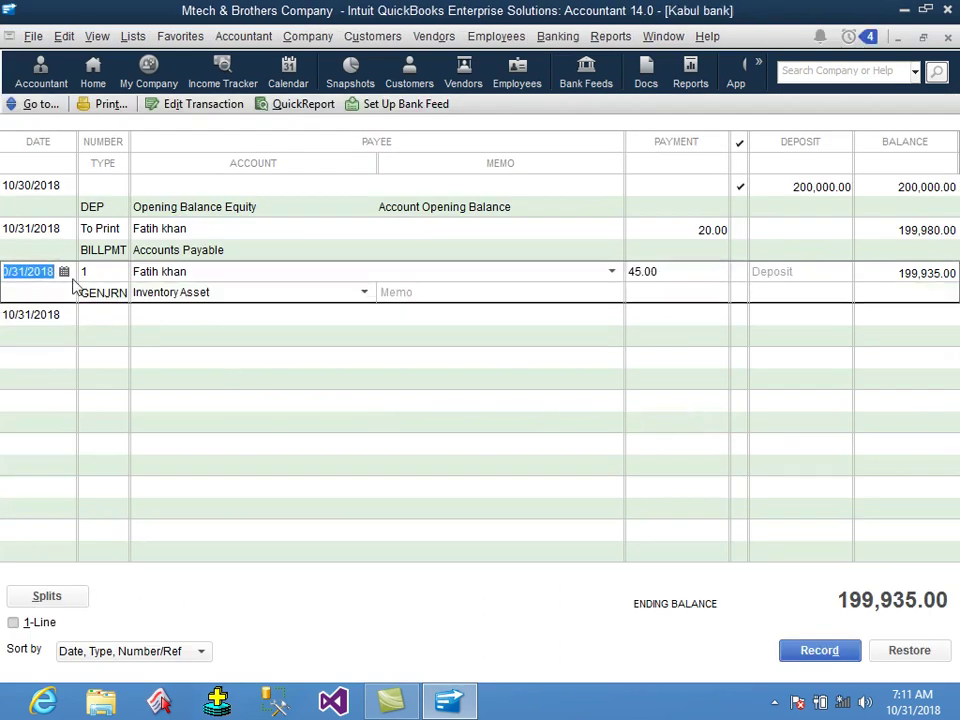
# Delete journal entry 1's 45.00 from the Kabul bank register, then reopen the Vendor Center.
pyautogui.click(215, 271)
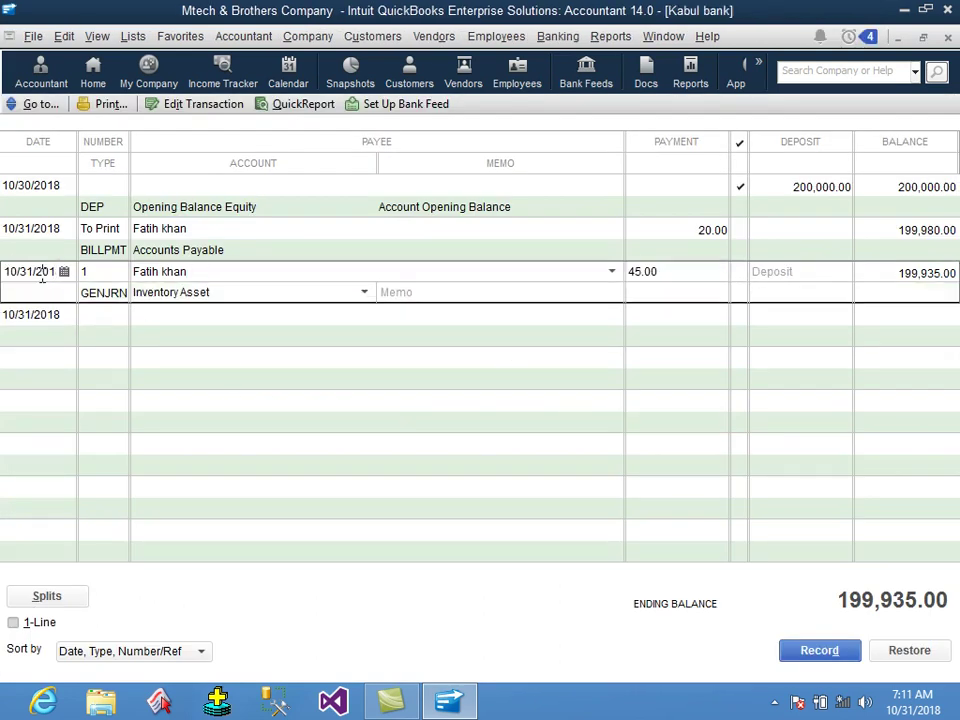
pyautogui.doubleClick(887, 276)
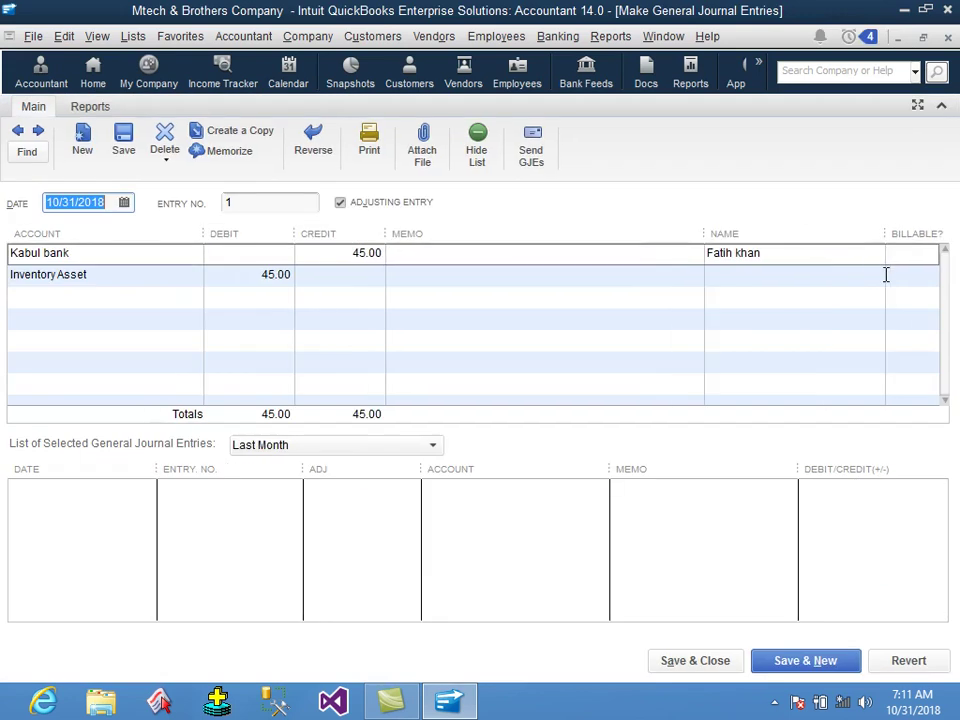
pyautogui.click(165, 142)
pyautogui.click(437, 234)
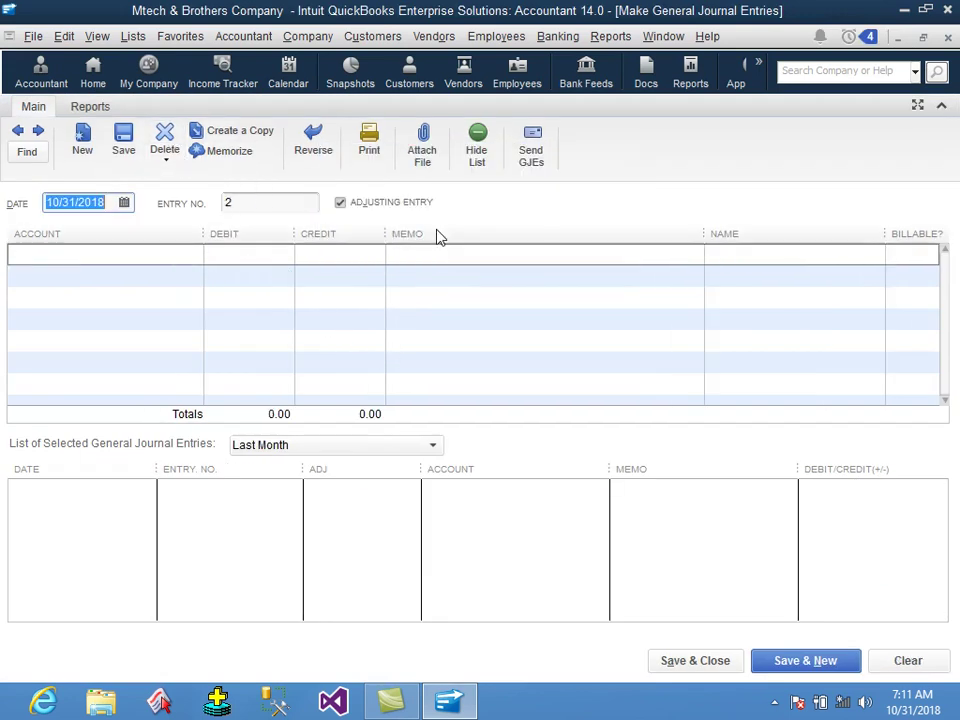
pyautogui.click(733, 660)
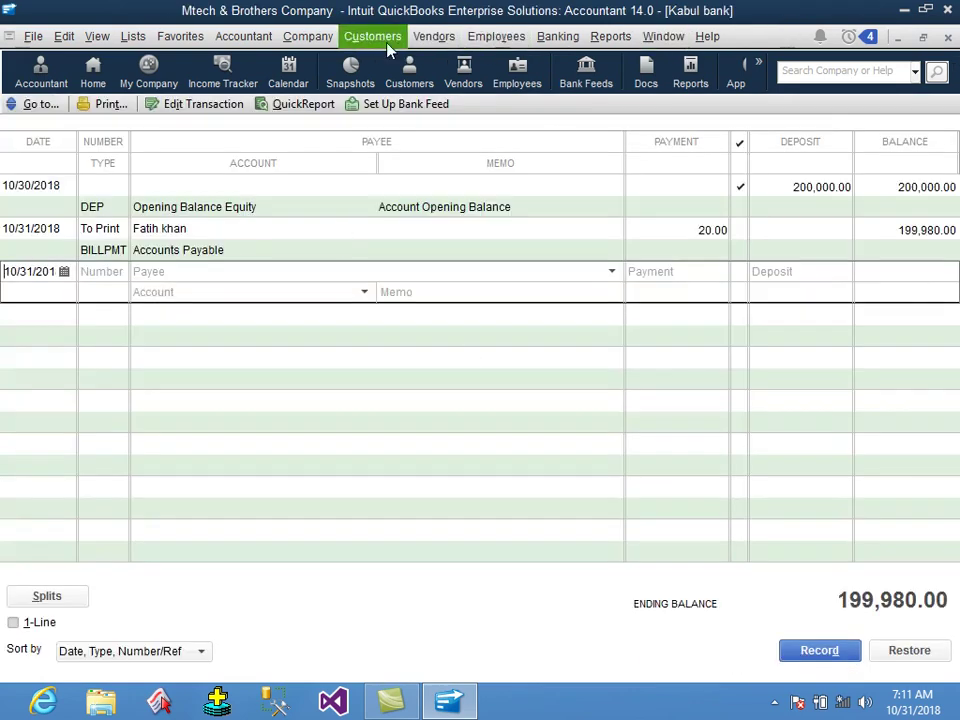
pyautogui.click(415, 38)
pyautogui.click(430, 60)
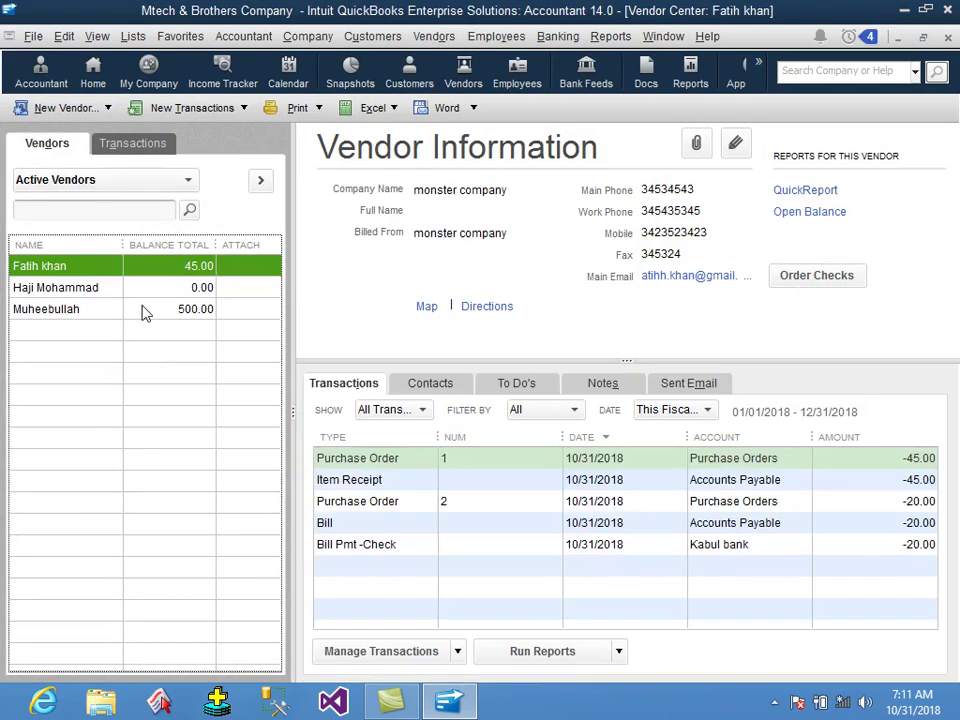
# Close the Vendor Center, refresh the Inventory Asset report, and close both report windows.
pyautogui.click(948, 36)
pyautogui.click(165, 288)
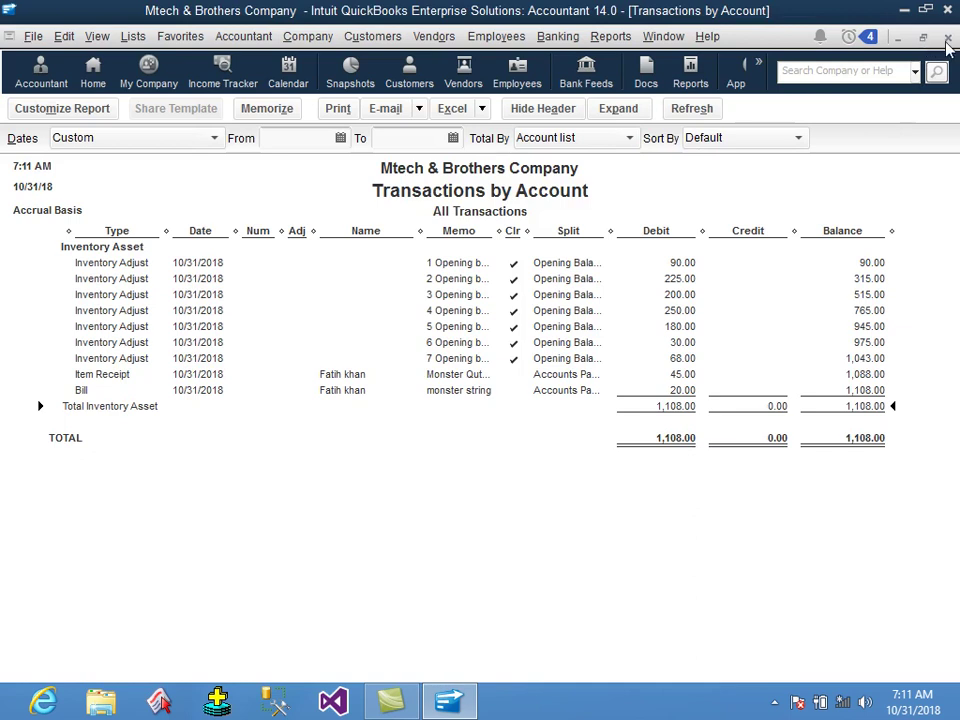
pyautogui.click(948, 36)
pyautogui.press('Escape')
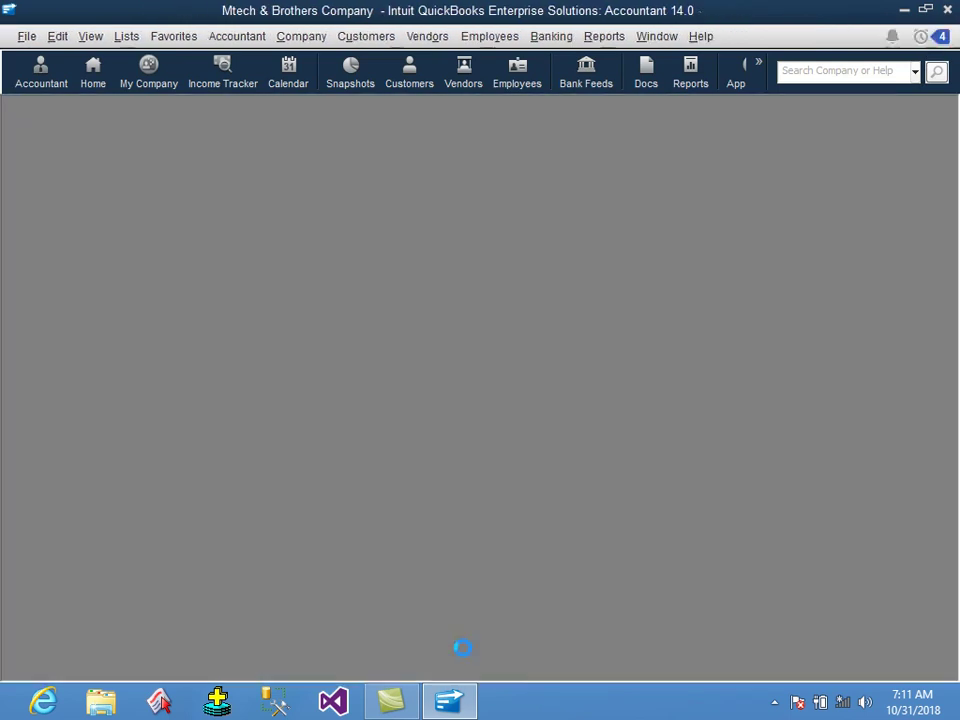